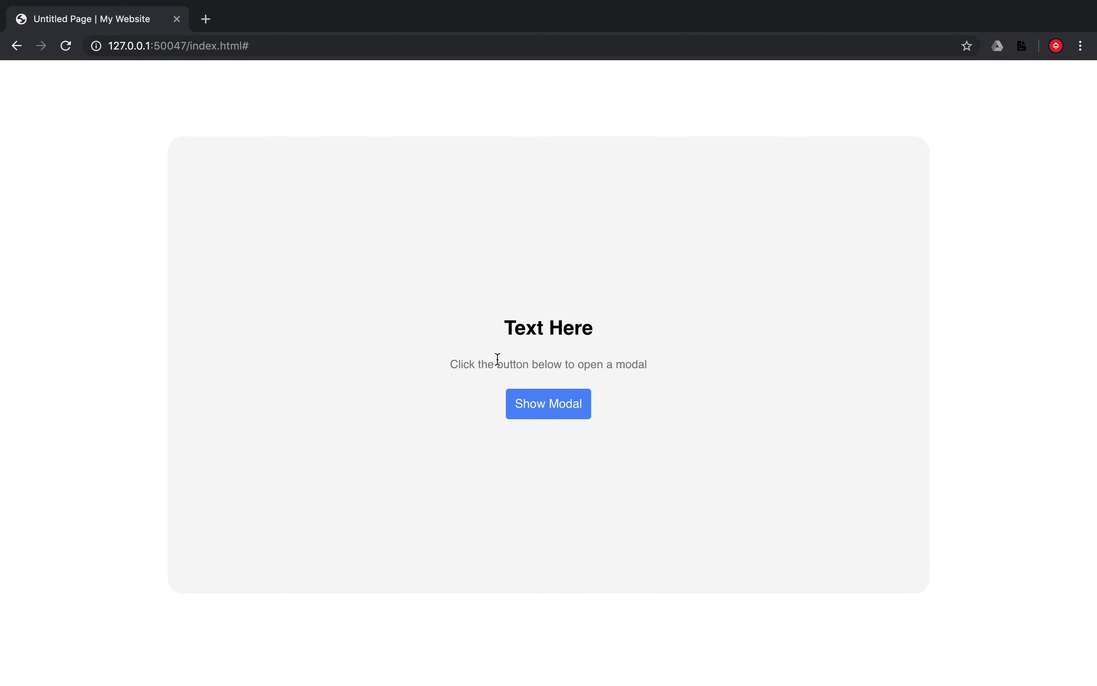
Test the finished modal on the preview page by opening it and closing it again twice
{"action": "left_click", "coordinate": [563, 417]}
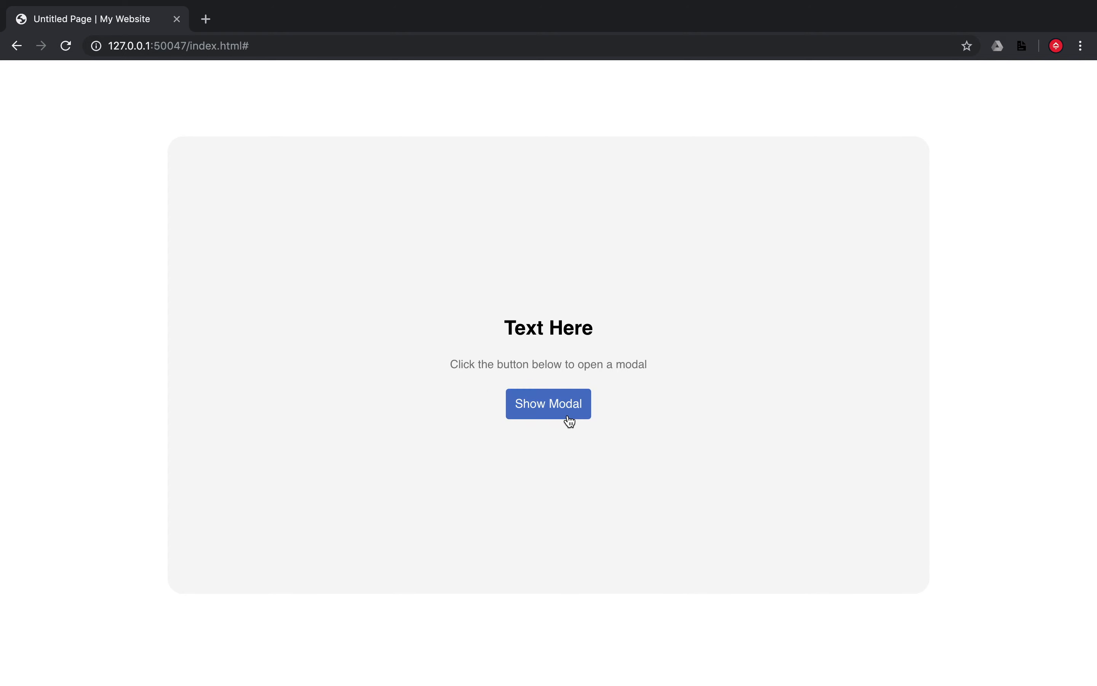
{"action": "left_click", "coordinate": [565, 418]}
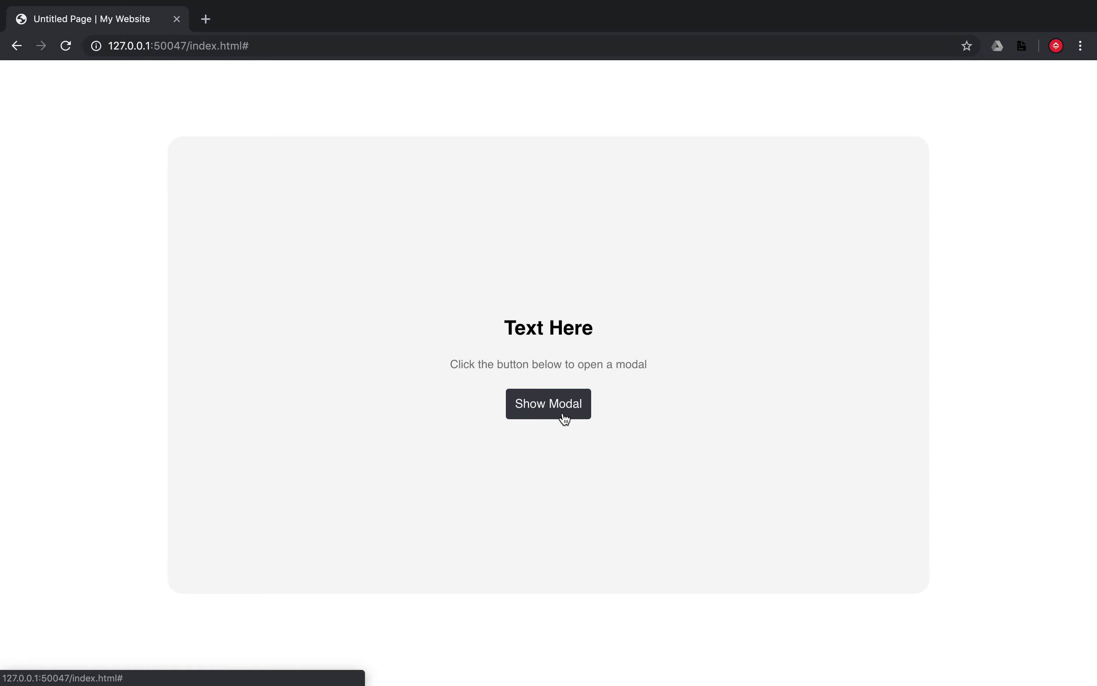
{"action": "left_click", "coordinate": [564, 418]}
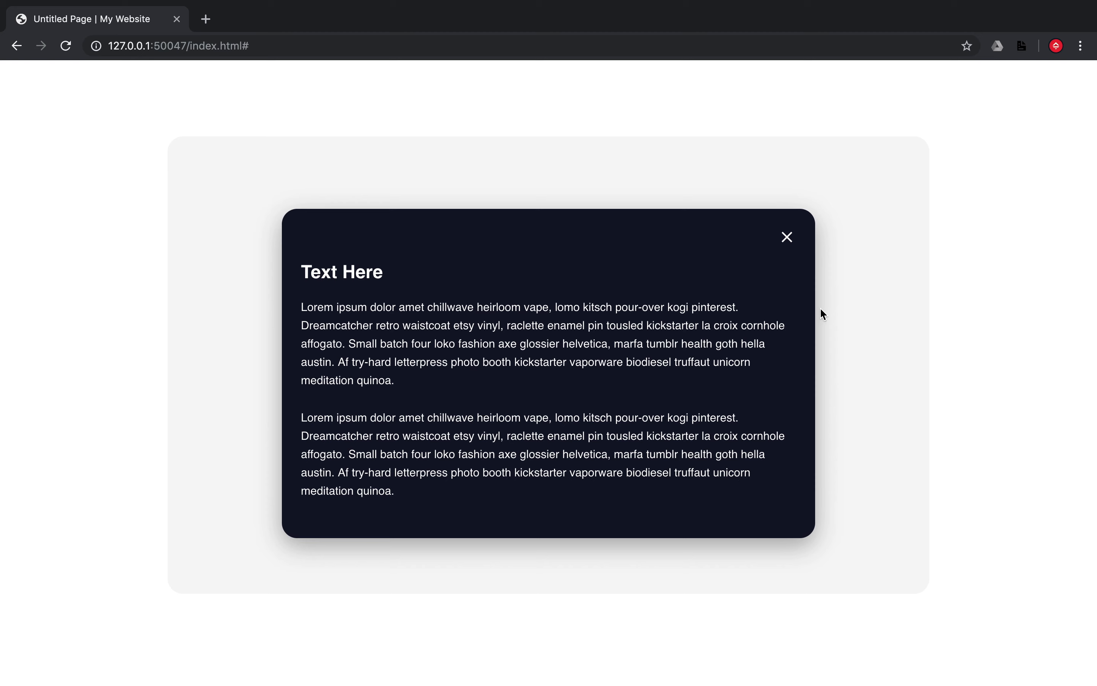
{"action": "left_click", "coordinate": [787, 238]}
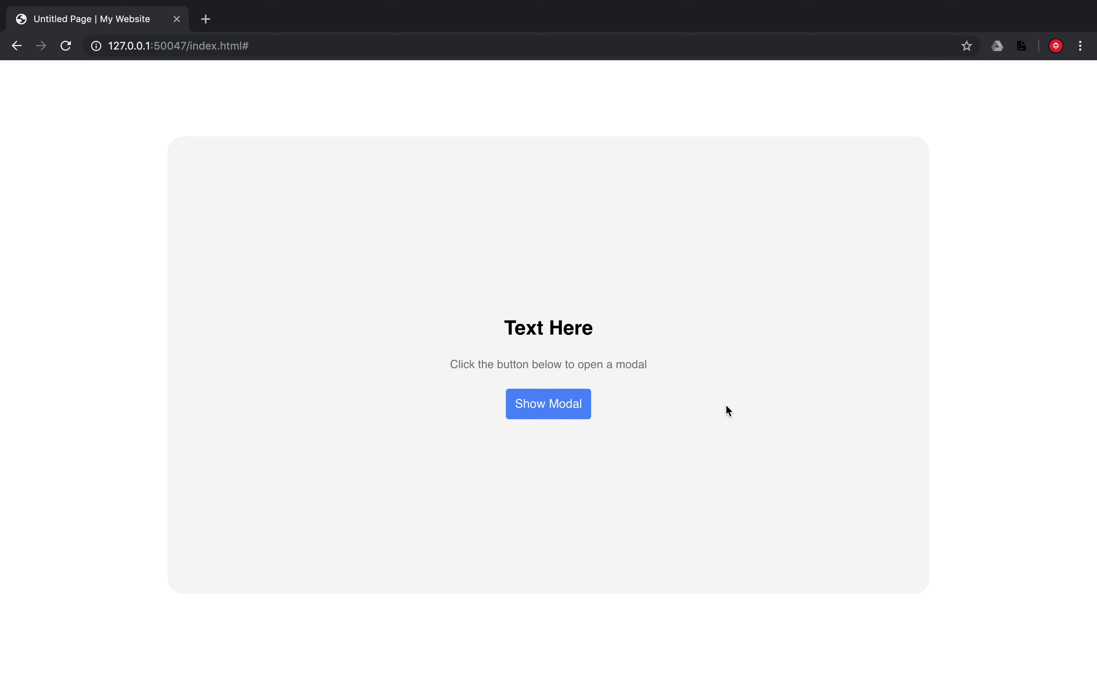
{"action": "left_click", "coordinate": [548, 411]}
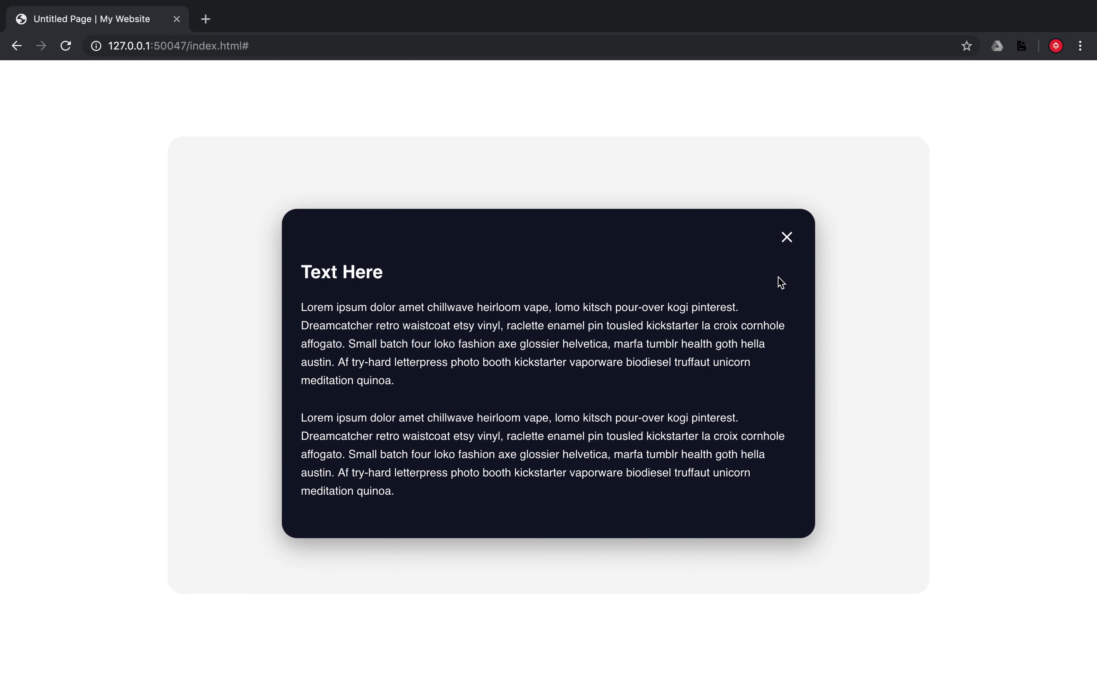
{"action": "left_click", "coordinate": [788, 240]}
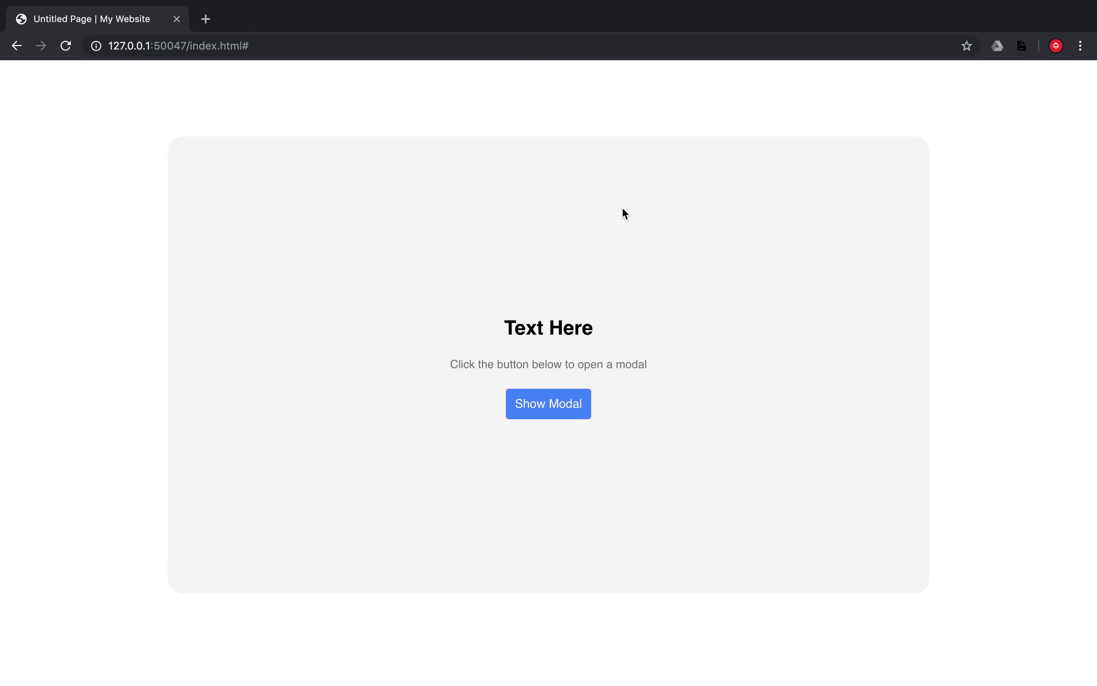
Open a blank browser tab, close the My Website preview page, and switch to RapidWeaver
{"action": "left_click", "coordinate": [208, 28]}
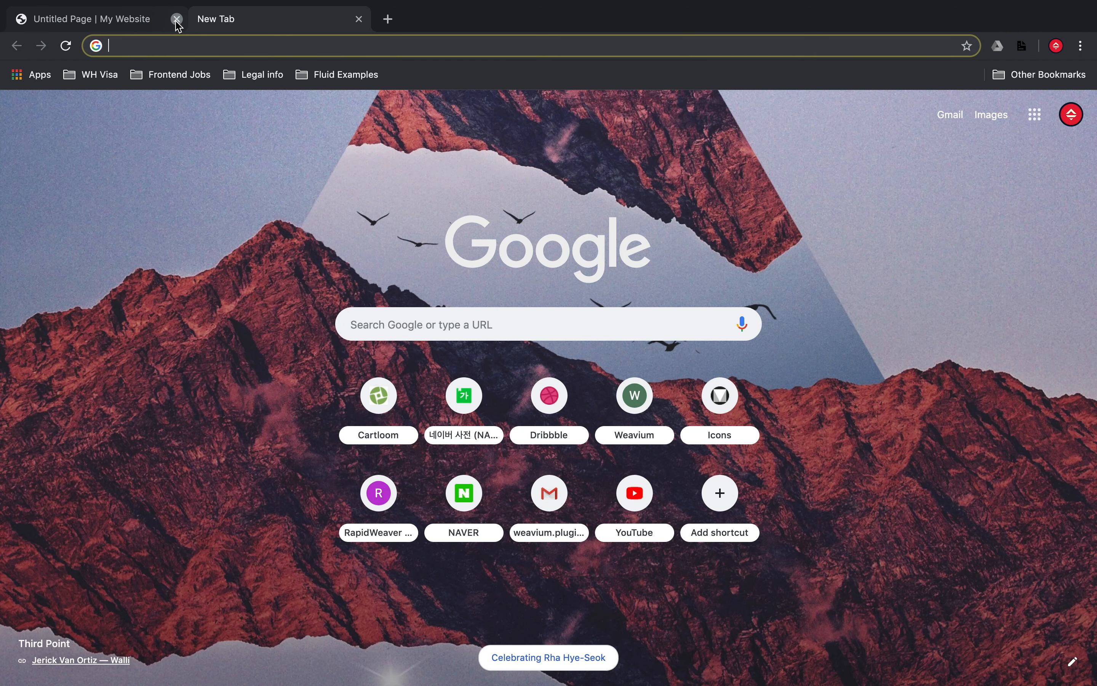
{"action": "left_click", "coordinate": [179, 23]}
{"action": "key", "text": "ctrl+Left"}
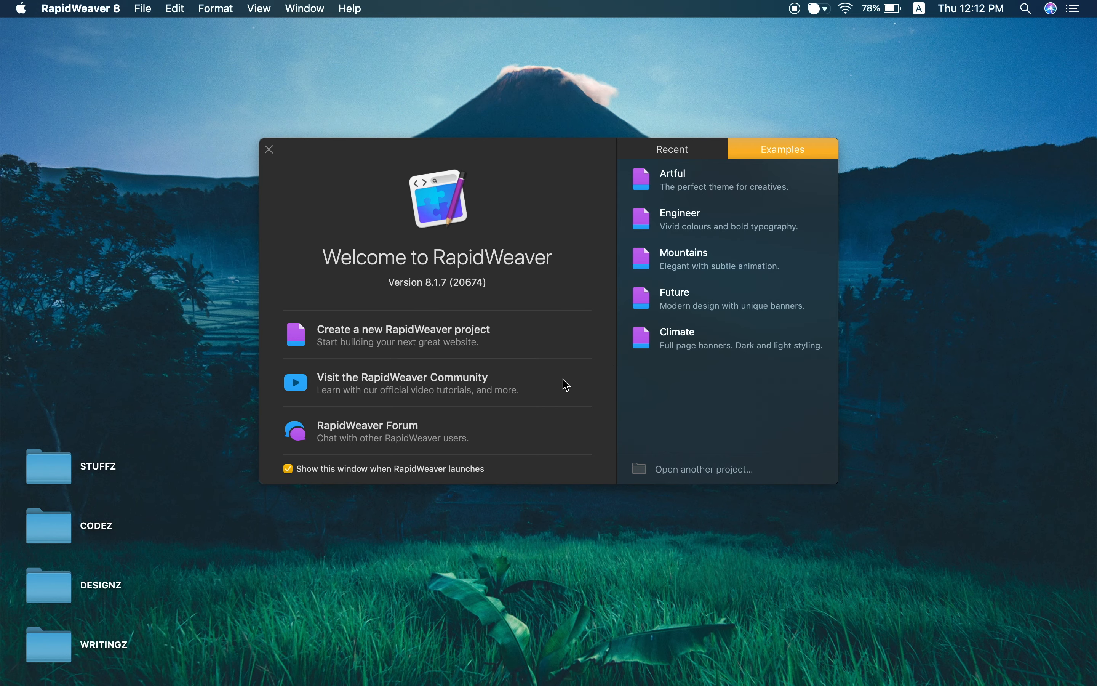
Create a new RapidWeaver project and add a Stacks page to it
{"action": "left_click", "coordinate": [494, 341]}
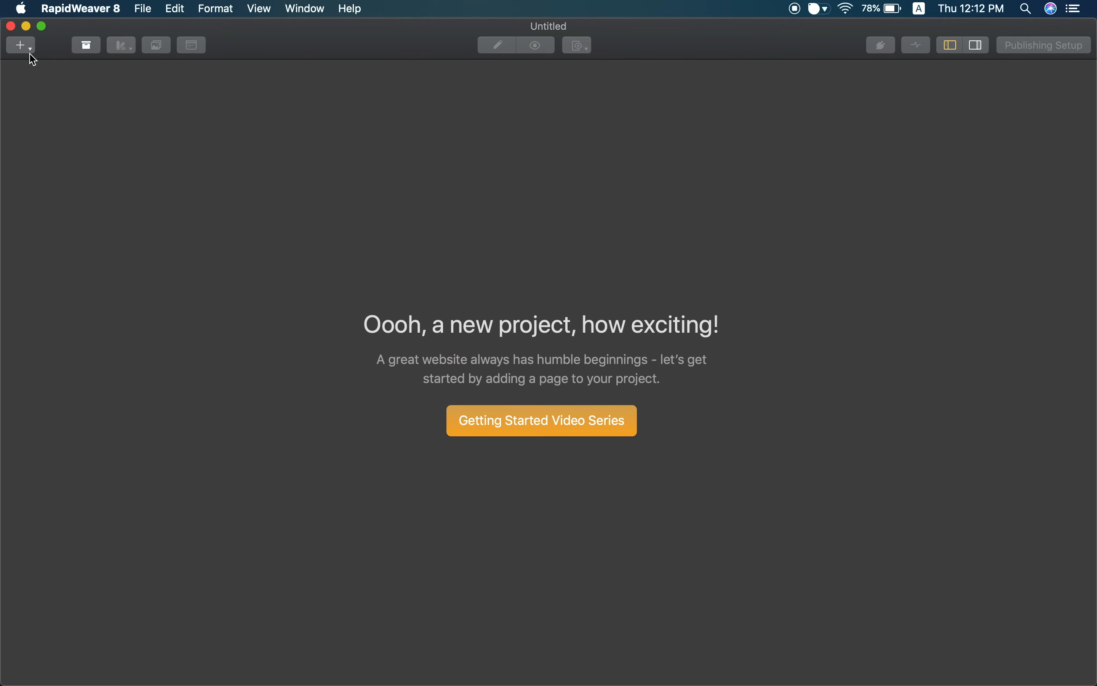
{"action": "left_click", "coordinate": [20, 45]}
{"action": "left_click", "coordinate": [58, 106]}
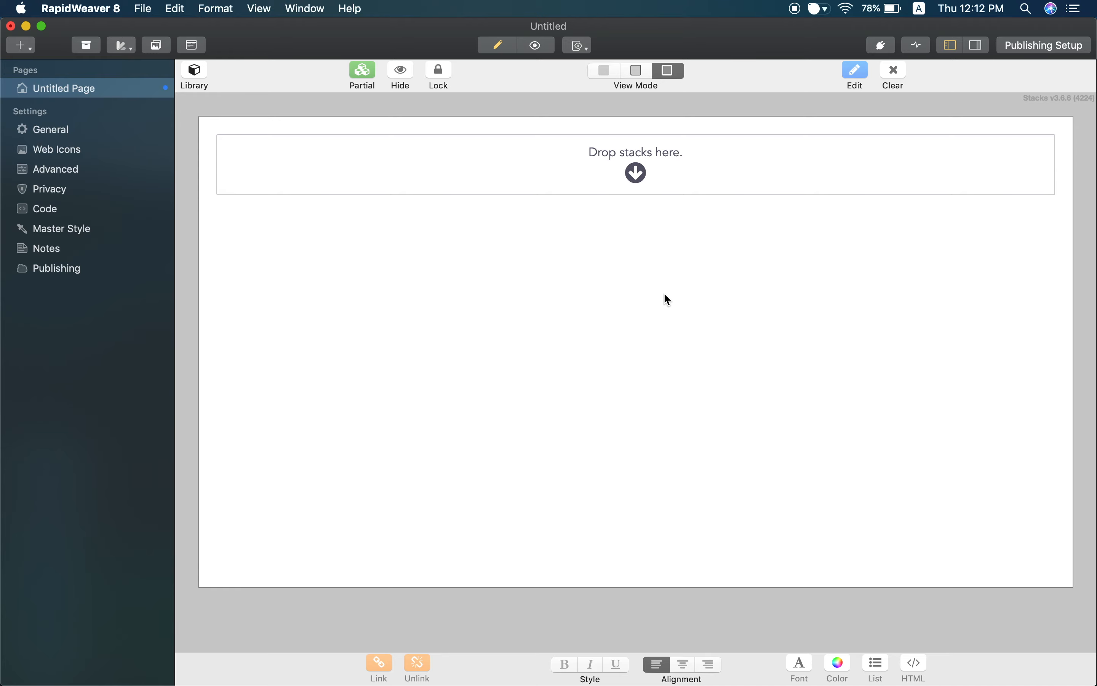
Search the stacks library for "Fluid" and place the Fluid stack on the empty page
{"action": "left_click", "coordinate": [199, 78]}
{"action": "left_click", "coordinate": [333, 46]}
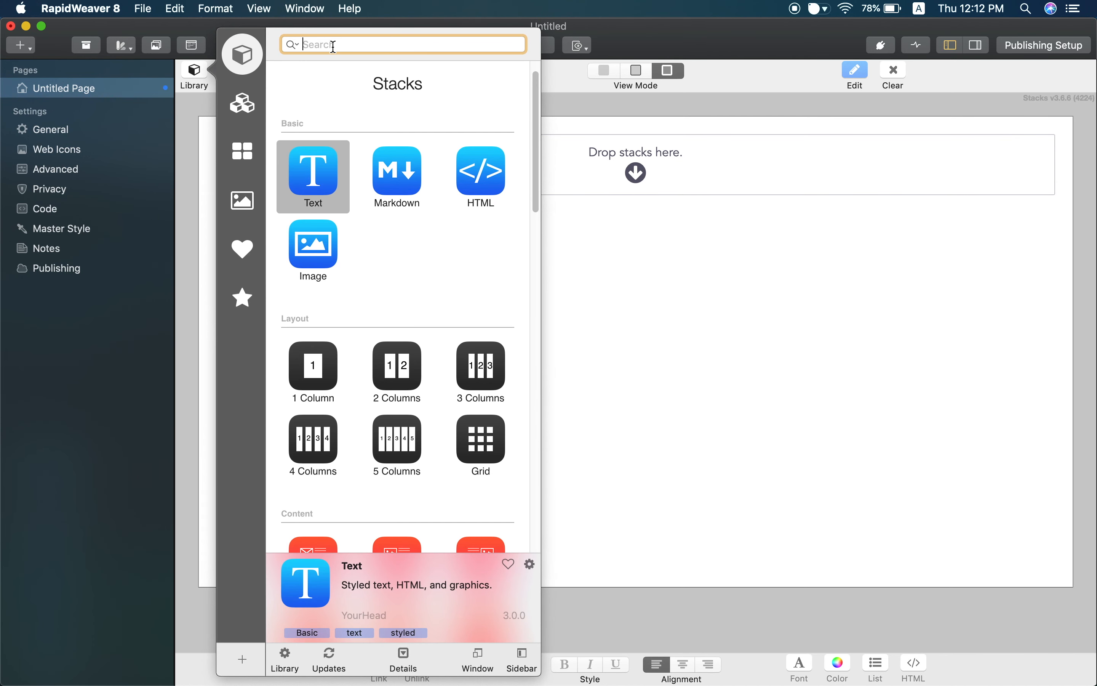
{"action": "type", "text": "Fluid"}
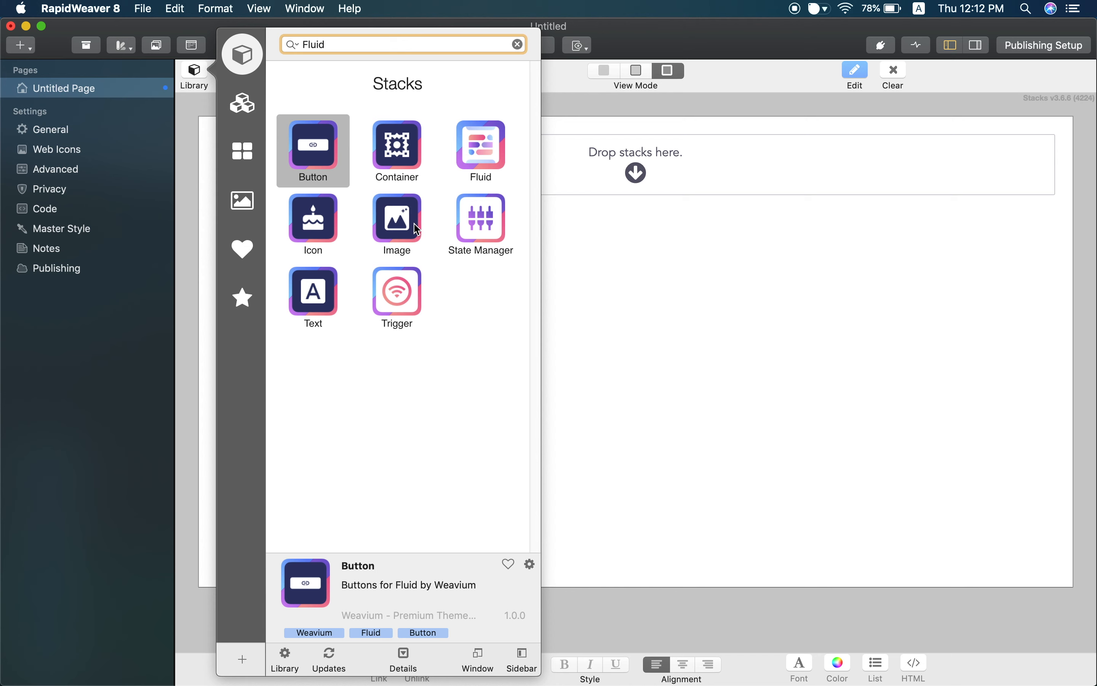
{"action": "left_click", "coordinate": [504, 171]}
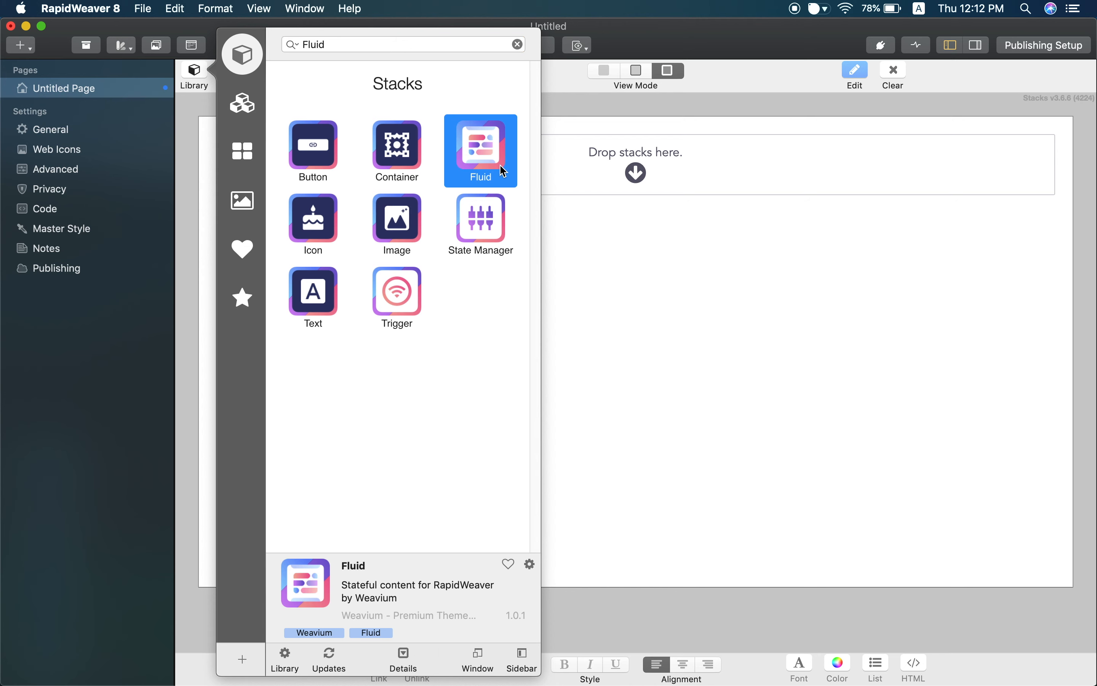
{"action": "left_click_drag", "start_coordinate": [503, 169], "coordinate": [604, 162]}
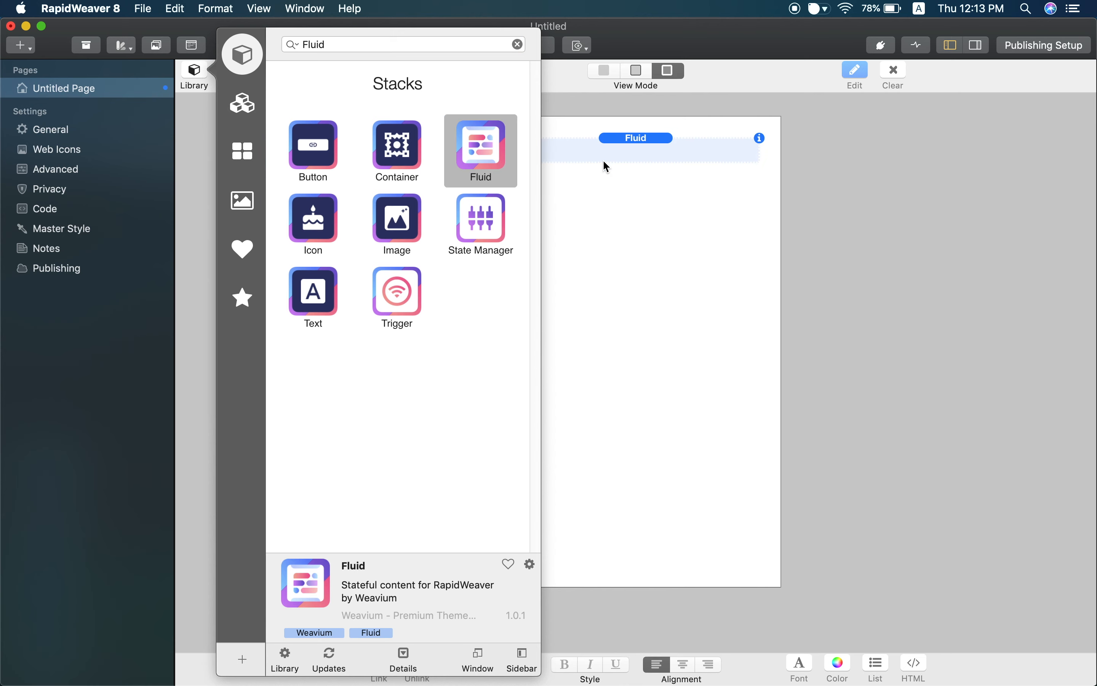
Show the stack settings beside the page and bring up those of the State Manager inside Fluid
{"action": "left_click", "coordinate": [976, 50]}
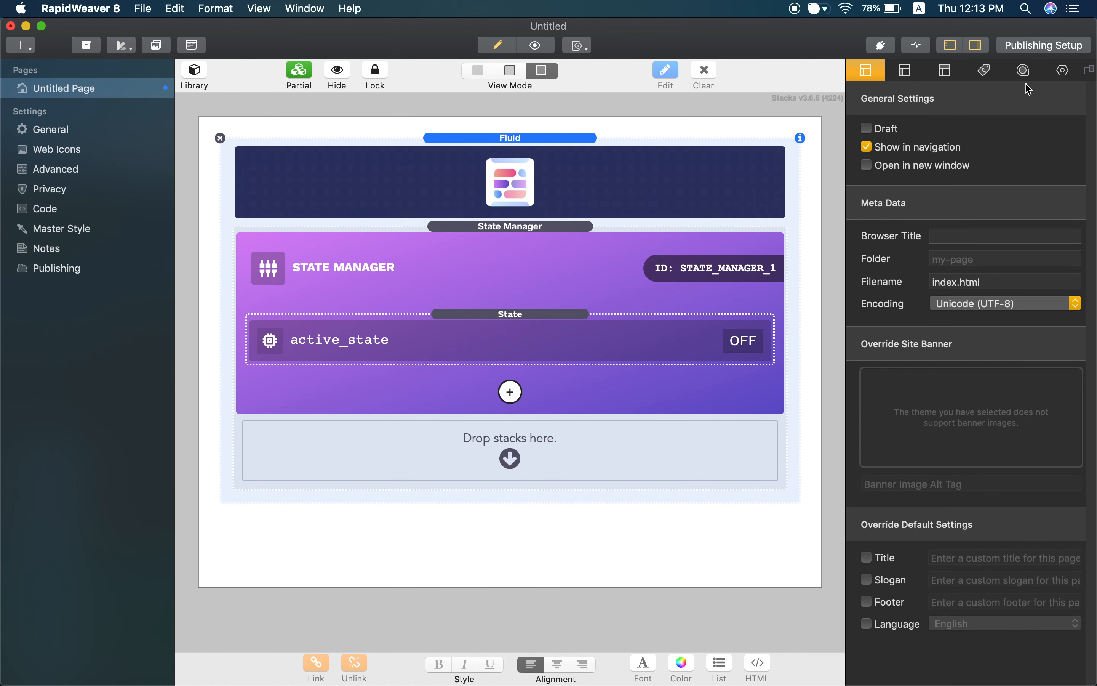
{"action": "left_click", "coordinate": [1052, 72]}
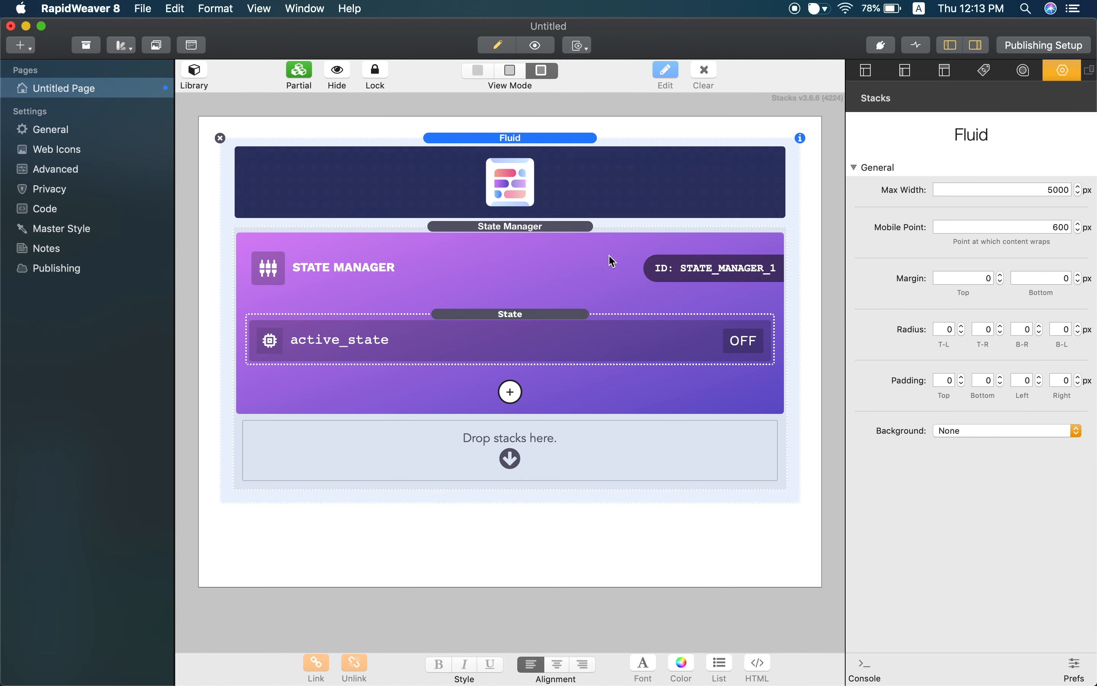
{"action": "left_click", "coordinate": [535, 282]}
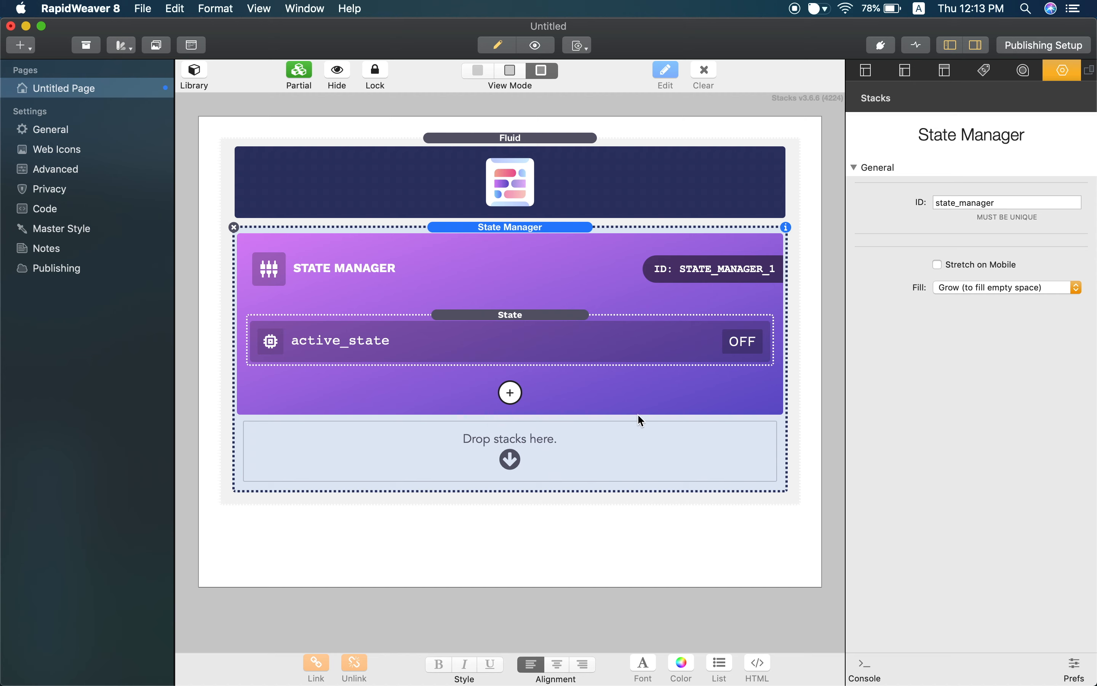
Delete the active_state state from the State Manager and add a new state in its place
{"action": "left_click", "coordinate": [598, 357]}
{"action": "key", "text": "BackSpace"}
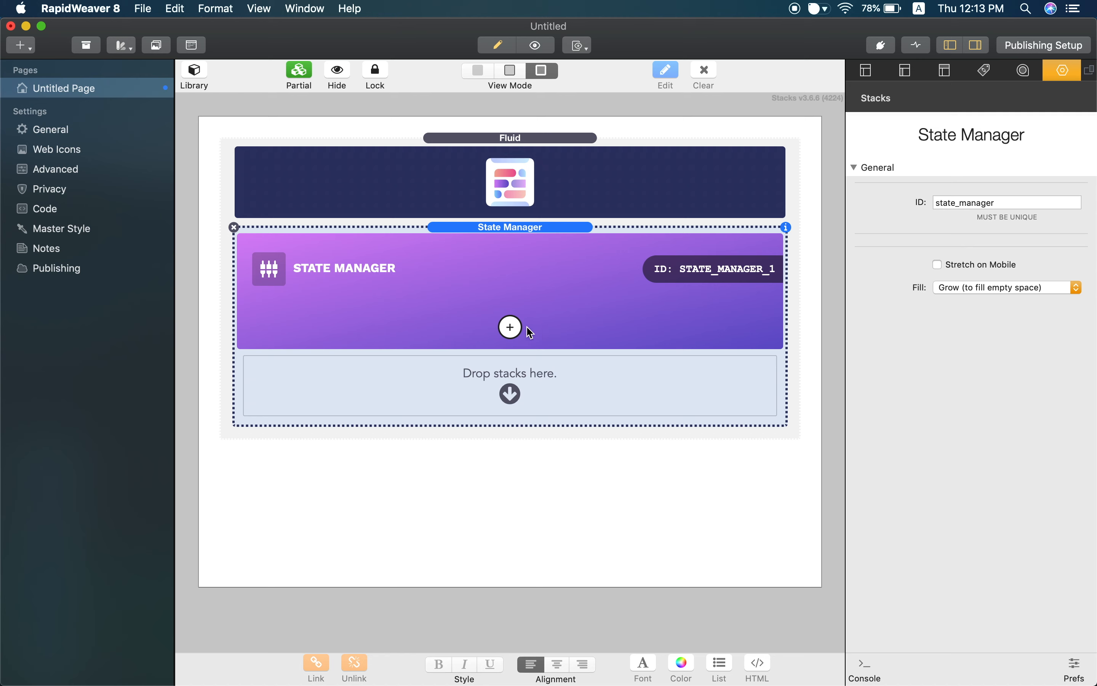
{"action": "left_click", "coordinate": [511, 327]}
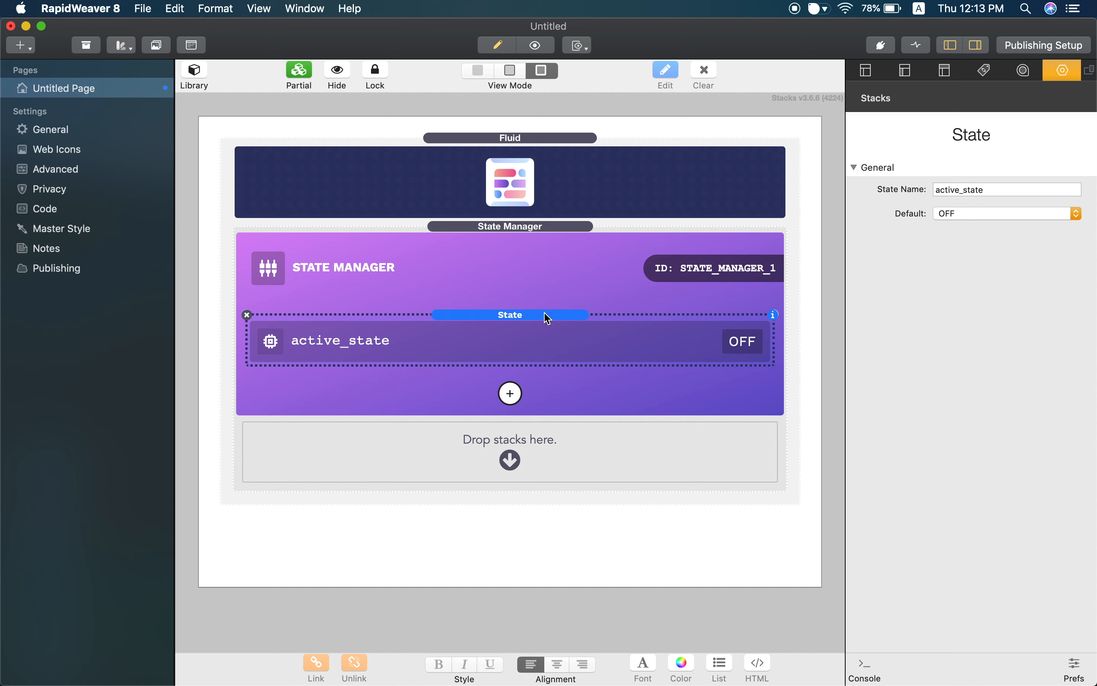
Add a Fluid Container stack to the drop area of the State Manager, below its state list
{"action": "left_click", "coordinate": [196, 75]}
{"action": "left_click", "coordinate": [395, 152]}
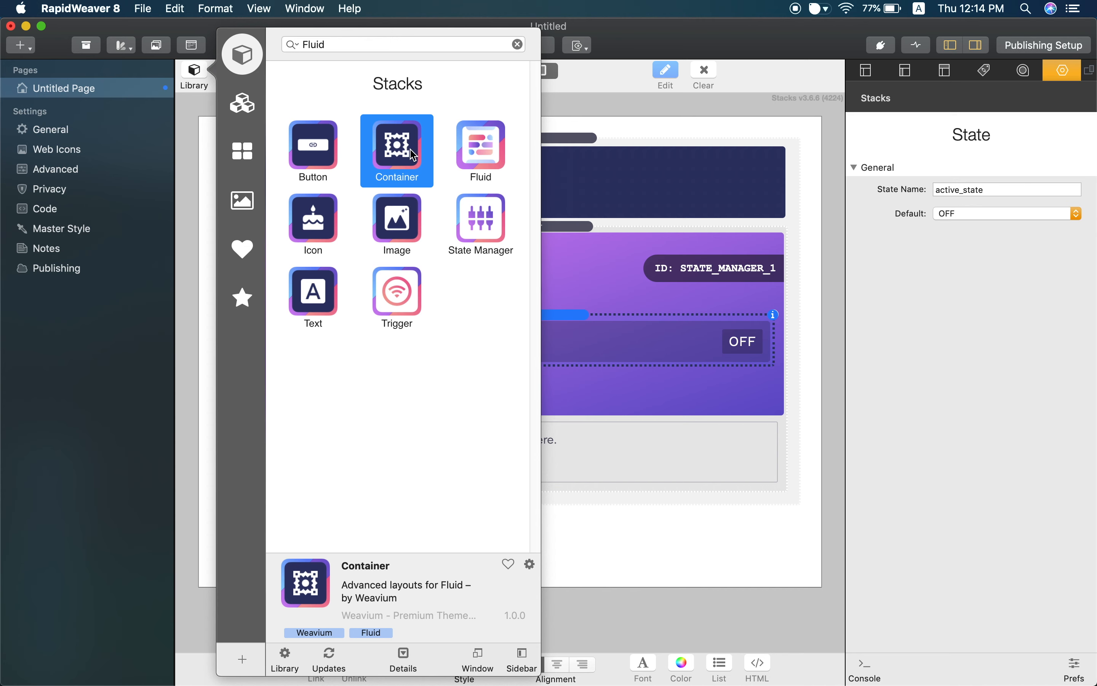
{"action": "left_click_drag", "start_coordinate": [413, 155], "coordinate": [592, 435]}
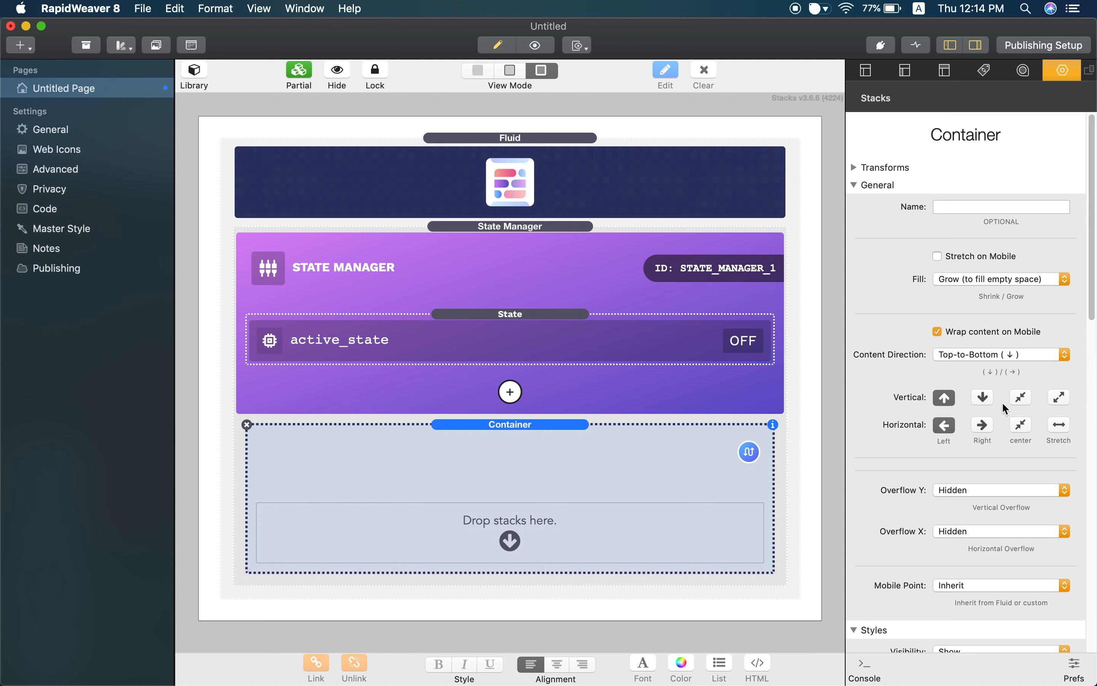
Review the new container's settings and name the container "Main Wrapper"
{"action": "scroll", "coordinate": [985, 369], "scroll_direction": "down", "scroll_amount": 3}
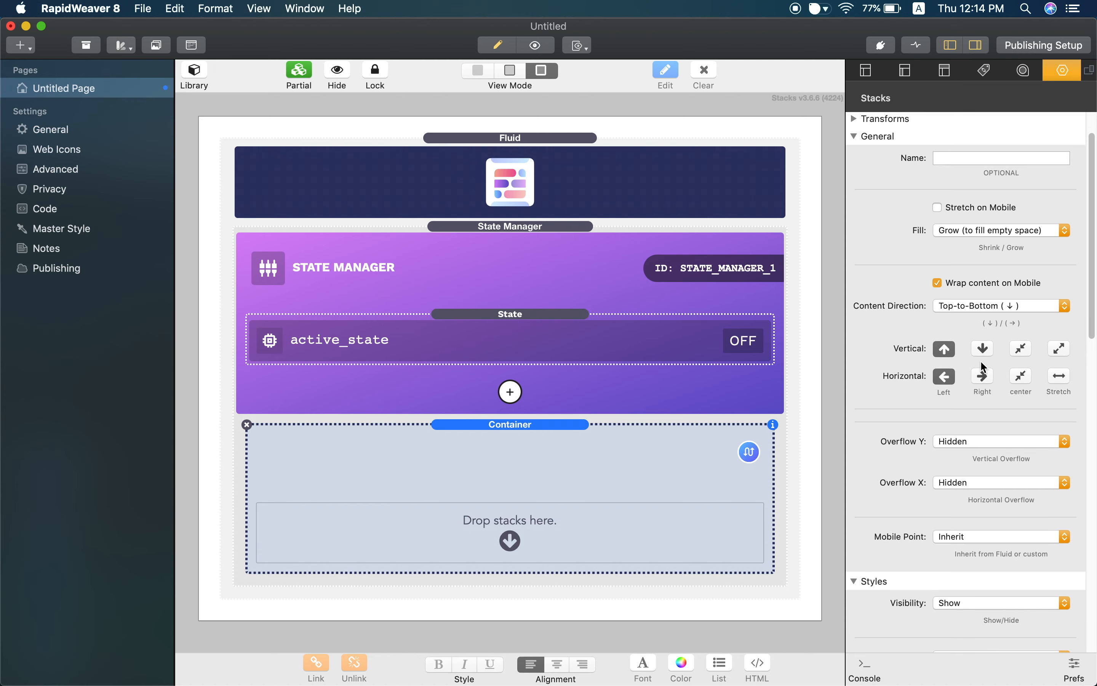
{"action": "scroll", "coordinate": [966, 297], "scroll_direction": "down", "scroll_amount": 10}
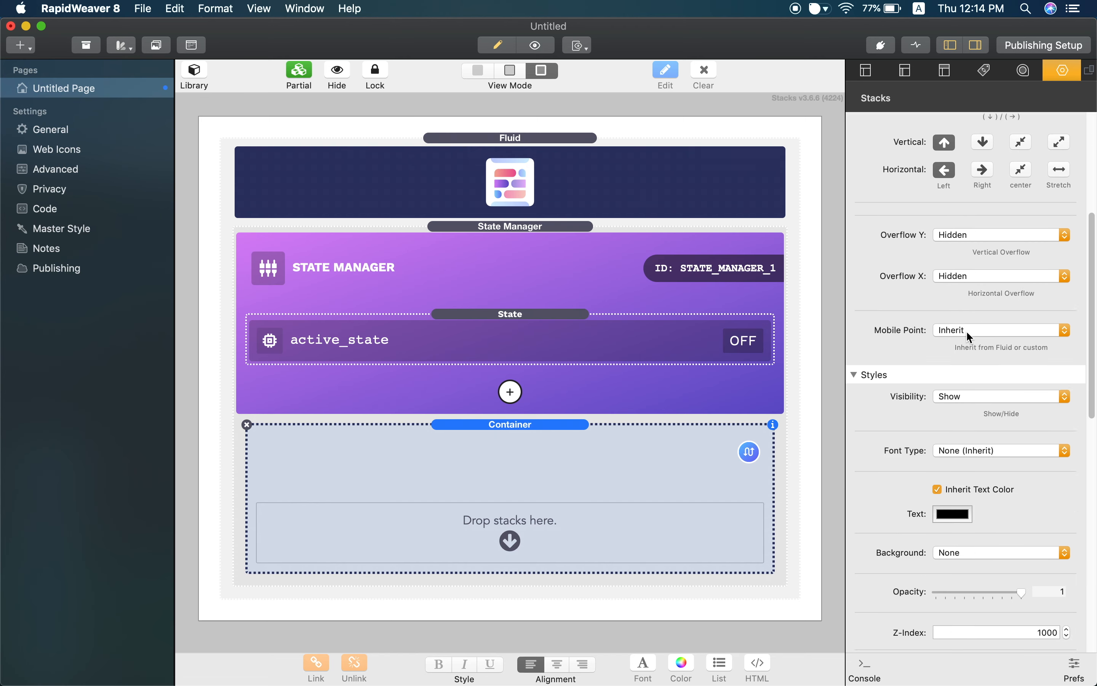
{"action": "scroll", "coordinate": [969, 341], "scroll_direction": "down", "scroll_amount": 6}
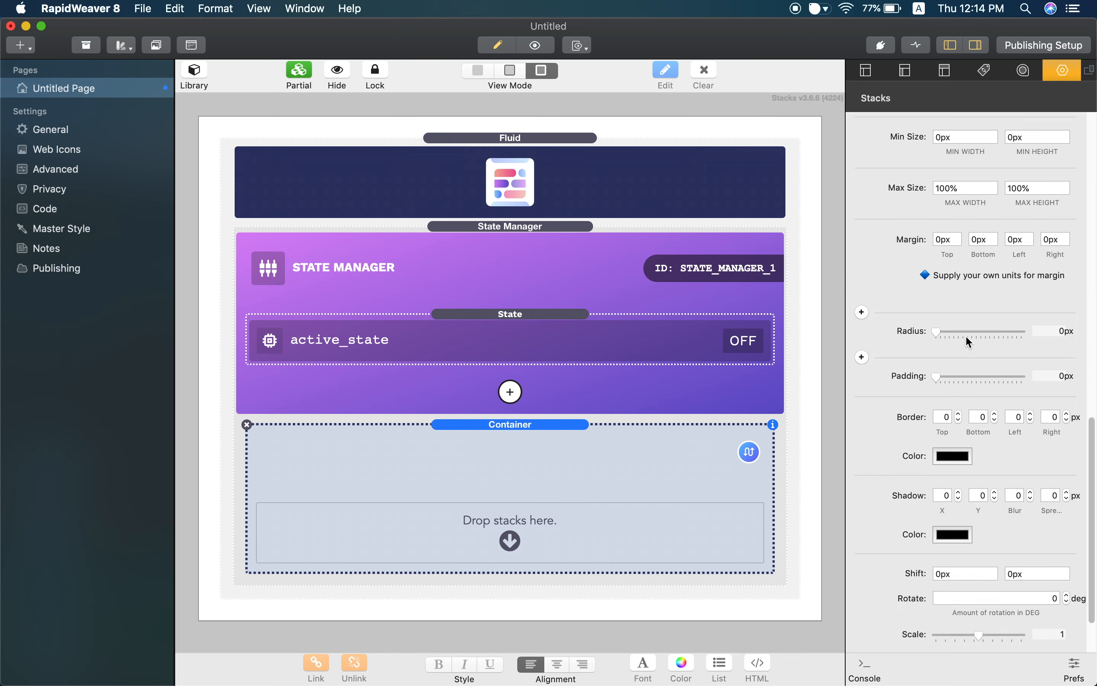
{"action": "scroll", "coordinate": [968, 341], "scroll_direction": "up", "scroll_amount": 7}
{"action": "scroll", "coordinate": [967, 338], "scroll_direction": "up", "scroll_amount": 10}
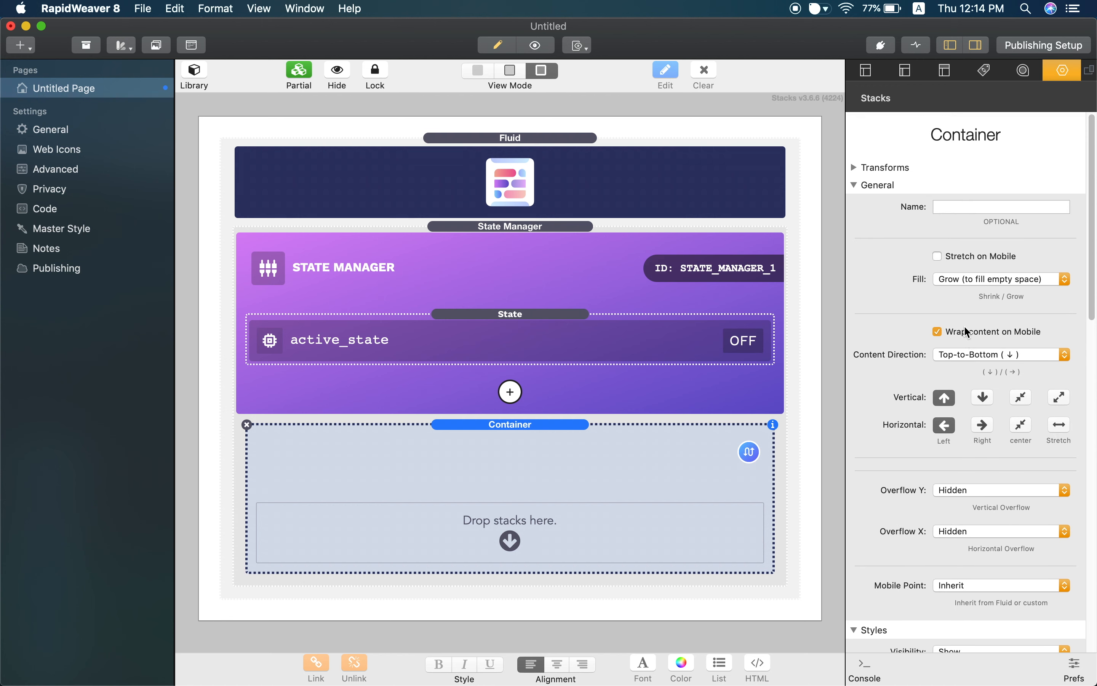
{"action": "left_click", "coordinate": [964, 207]}
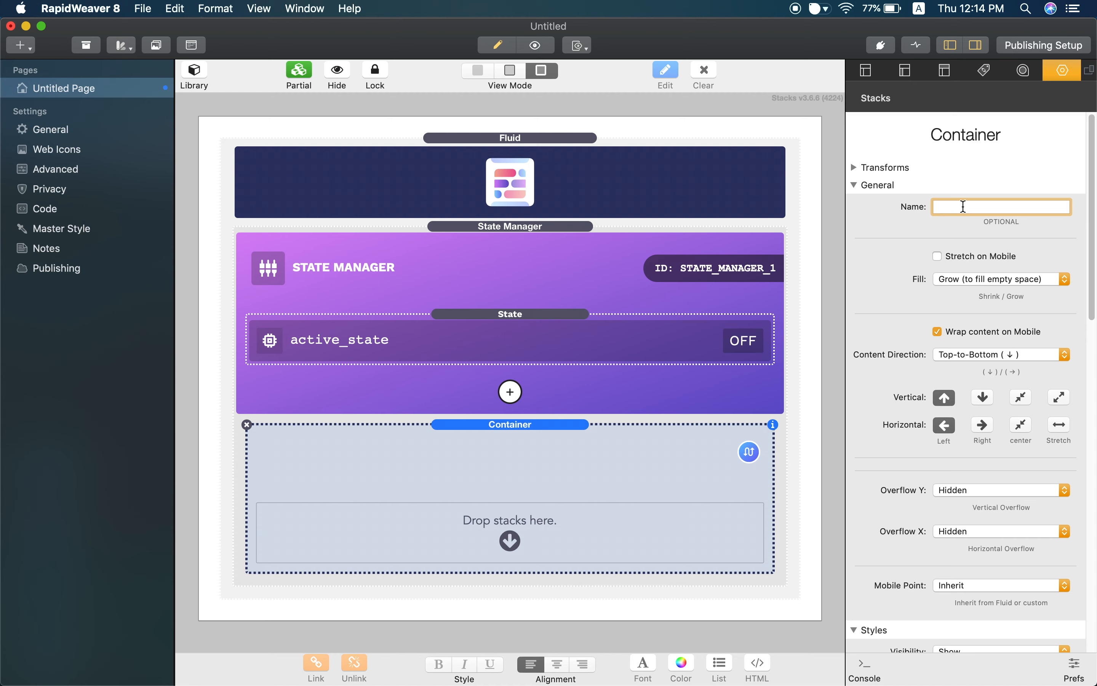
{"action": "type", "text": "Main Wrapper"}
{"action": "key", "text": "Return"}
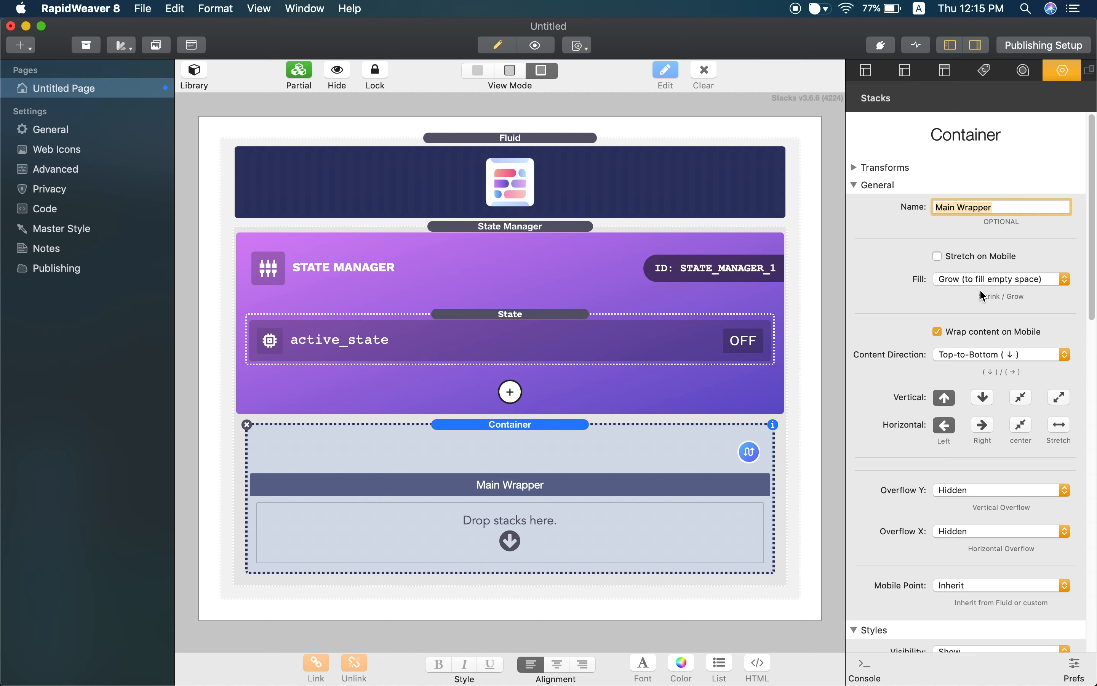
Set the background type of the Main Wrapper container to Color
{"action": "scroll", "coordinate": [918, 321], "scroll_direction": "down", "scroll_amount": 5}
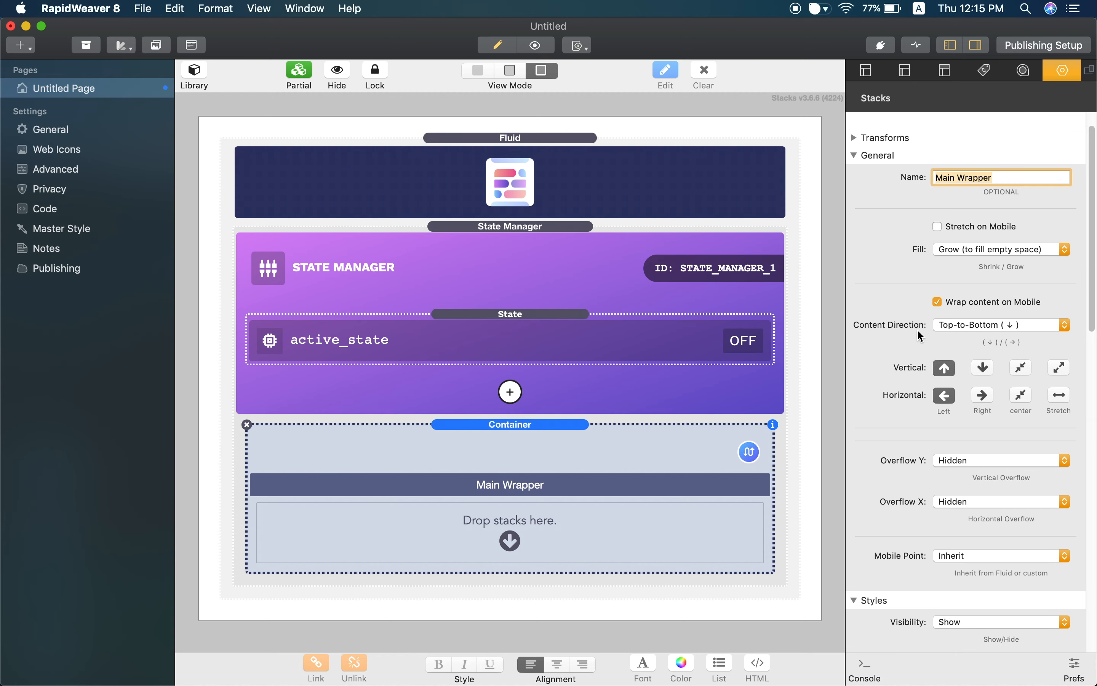
{"action": "scroll", "coordinate": [916, 345], "scroll_direction": "down", "scroll_amount": 1}
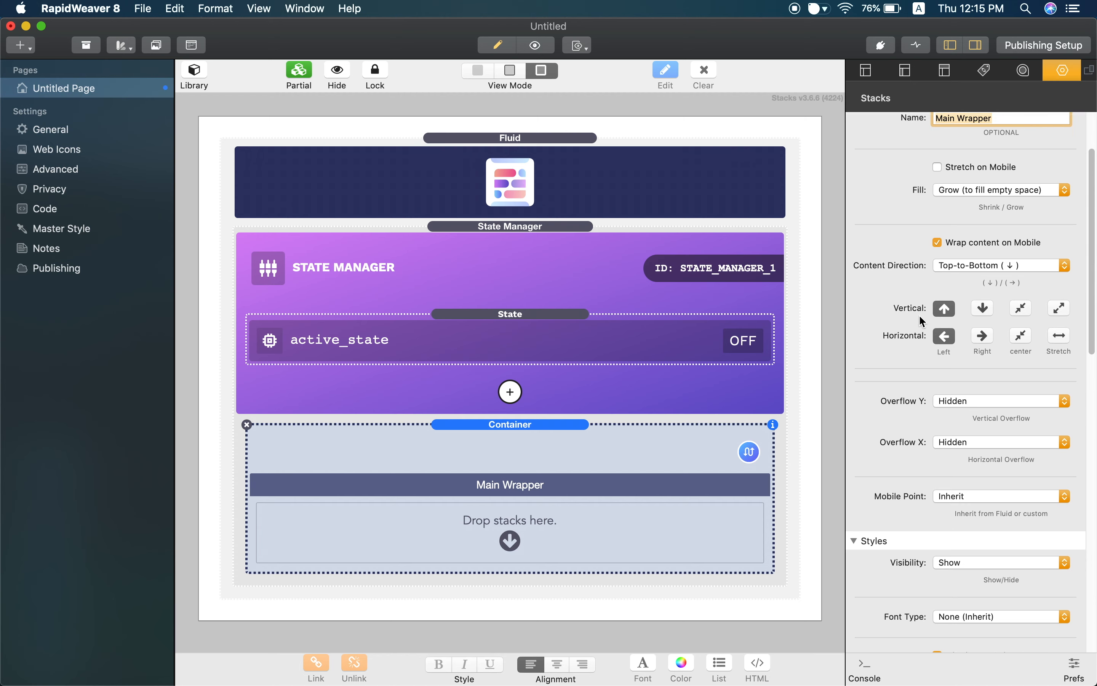
{"action": "scroll", "coordinate": [920, 312], "scroll_direction": "down", "scroll_amount": 5}
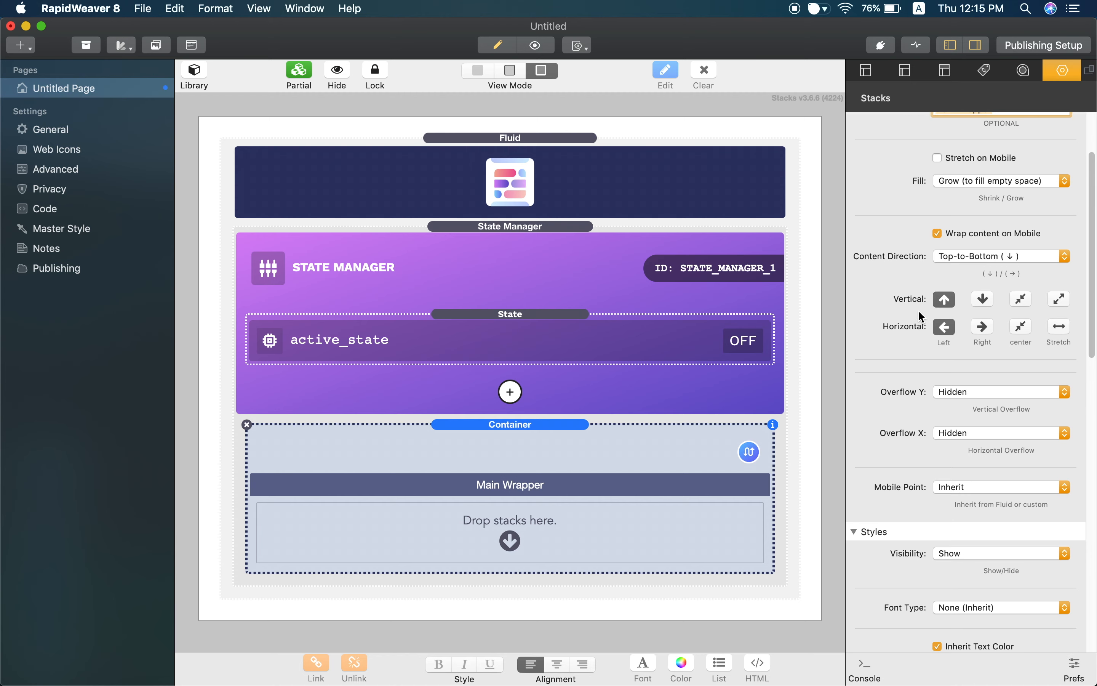
{"action": "scroll", "coordinate": [914, 317], "scroll_direction": "down", "scroll_amount": 5}
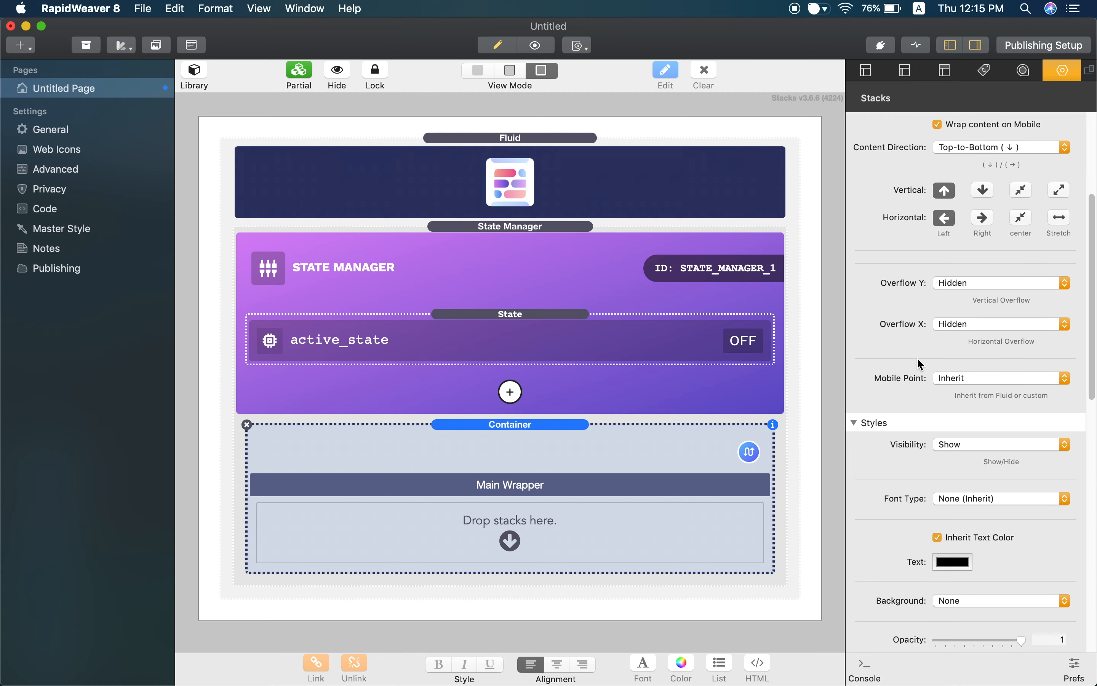
{"action": "scroll", "coordinate": [888, 349], "scroll_direction": "down", "scroll_amount": 10}
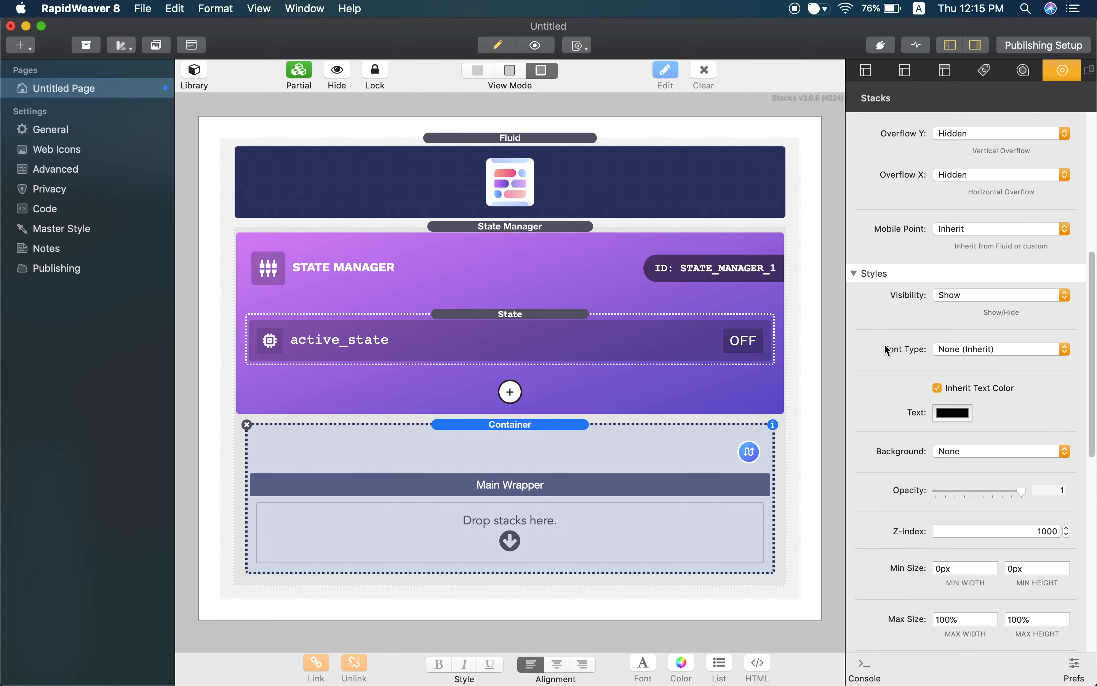
{"action": "scroll", "coordinate": [888, 349], "scroll_direction": "down", "scroll_amount": 2}
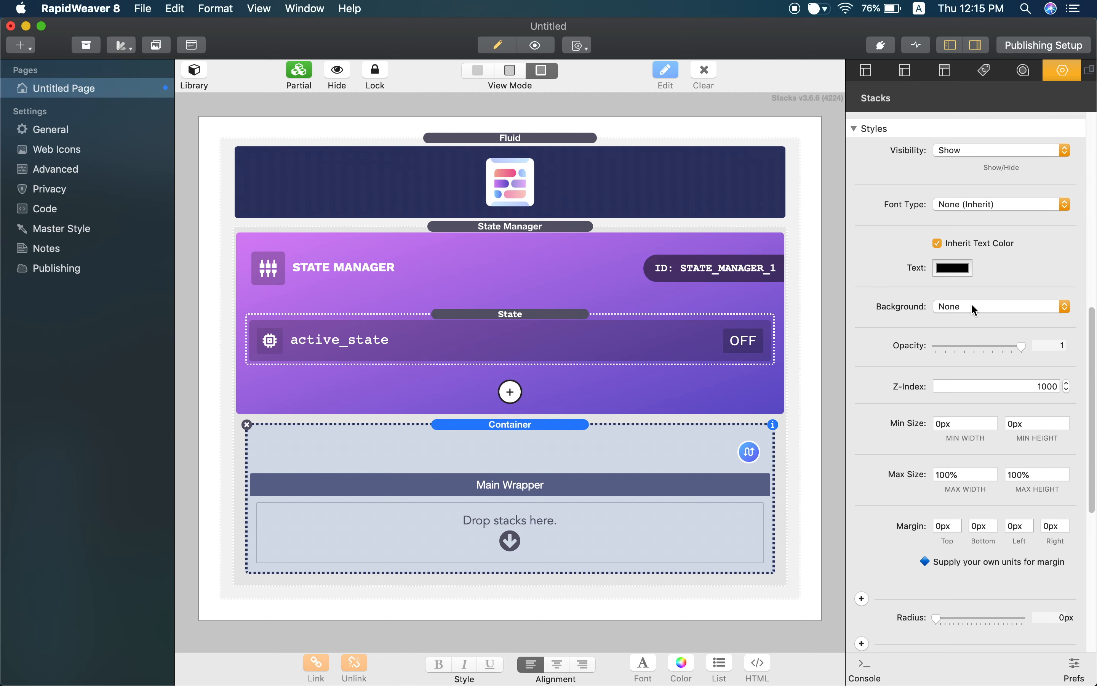
{"action": "left_click", "coordinate": [987, 306]}
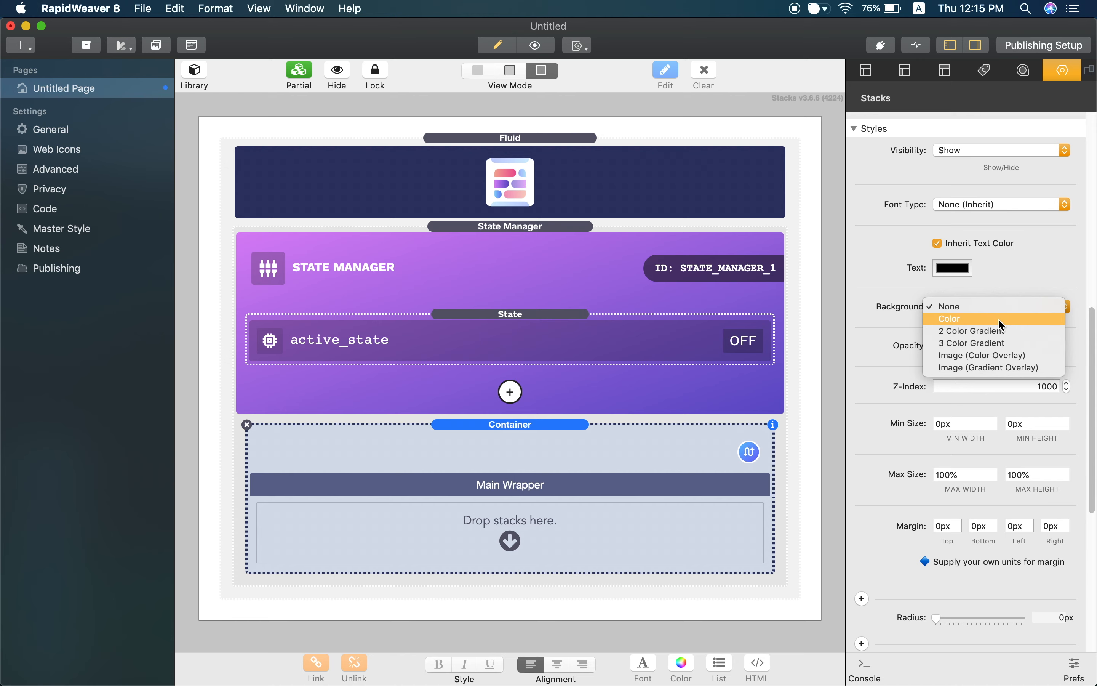
{"action": "left_click", "coordinate": [998, 318]}
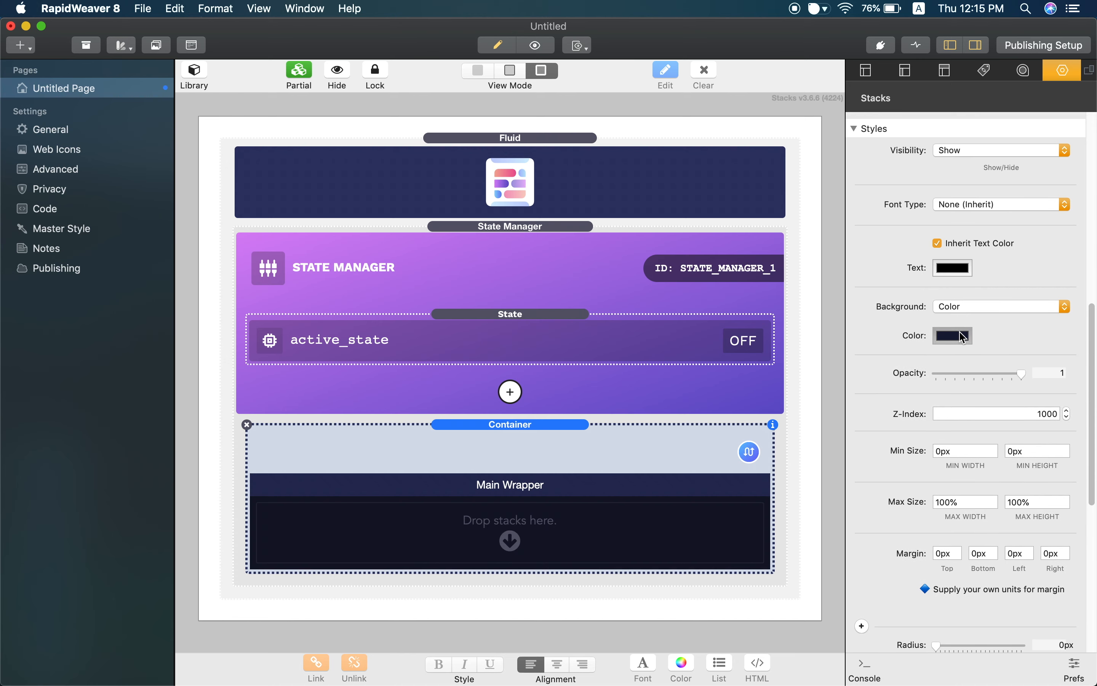
Set the Main Wrapper container's background color to Grey 100 from the Material Design Color Palette
{"action": "left_click", "coordinate": [963, 336]}
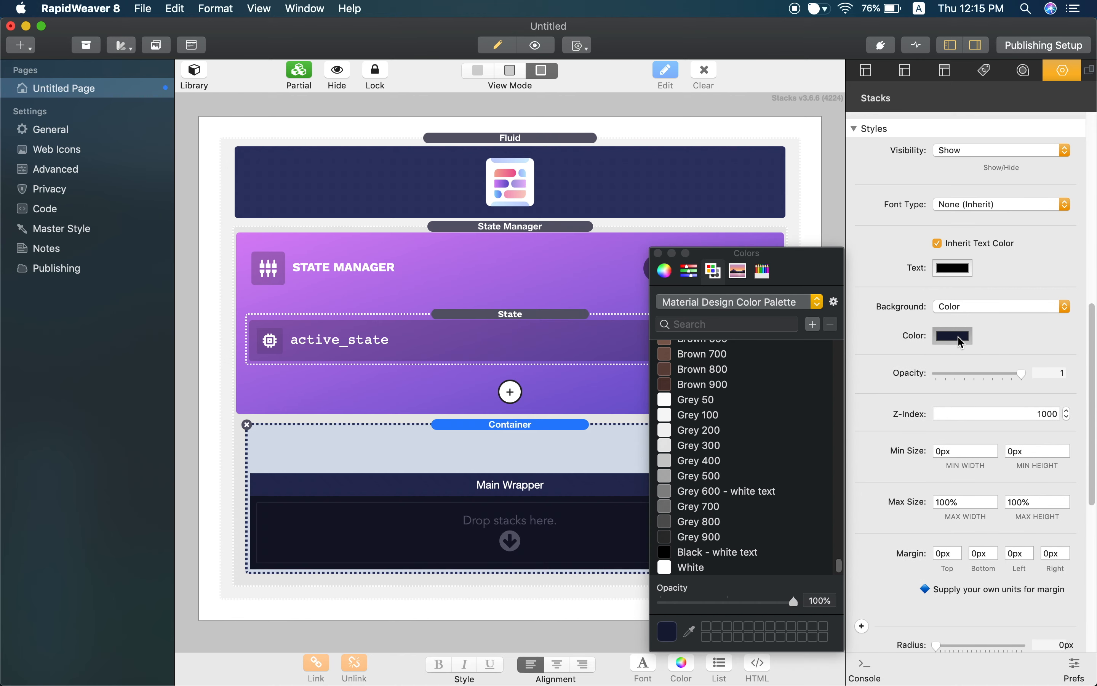
{"action": "left_click", "coordinate": [722, 419]}
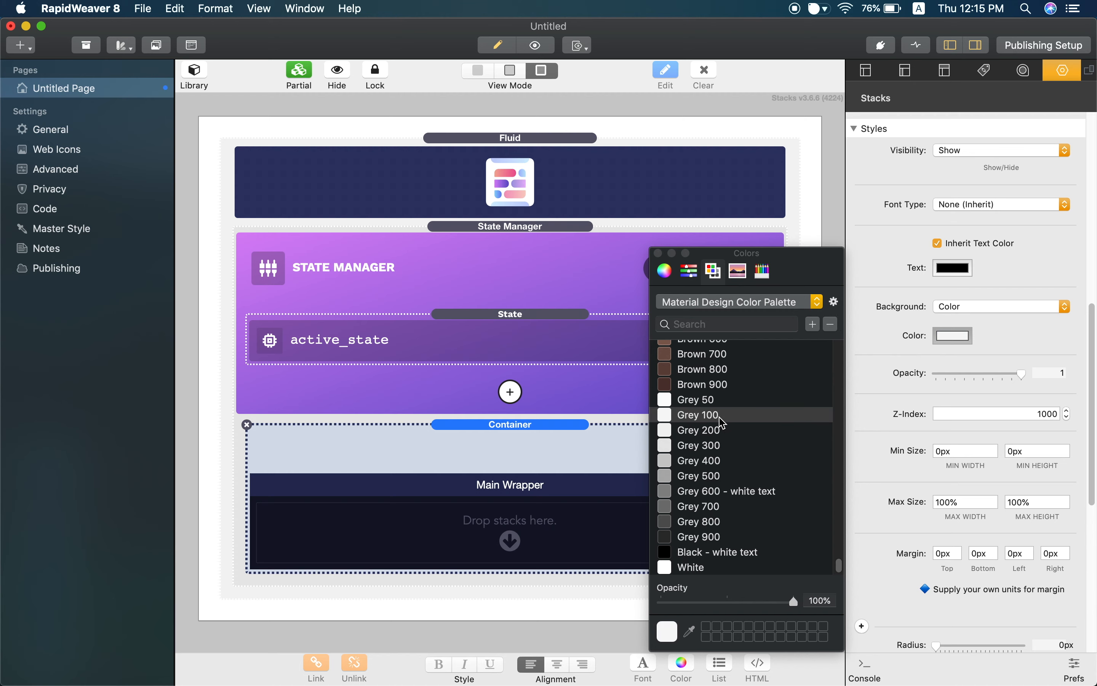
{"action": "left_click", "coordinate": [658, 253]}
Give the Main Wrapper container a corner radius of 20px and a padding of 25px
{"action": "scroll", "coordinate": [916, 387], "scroll_direction": "down", "scroll_amount": 5}
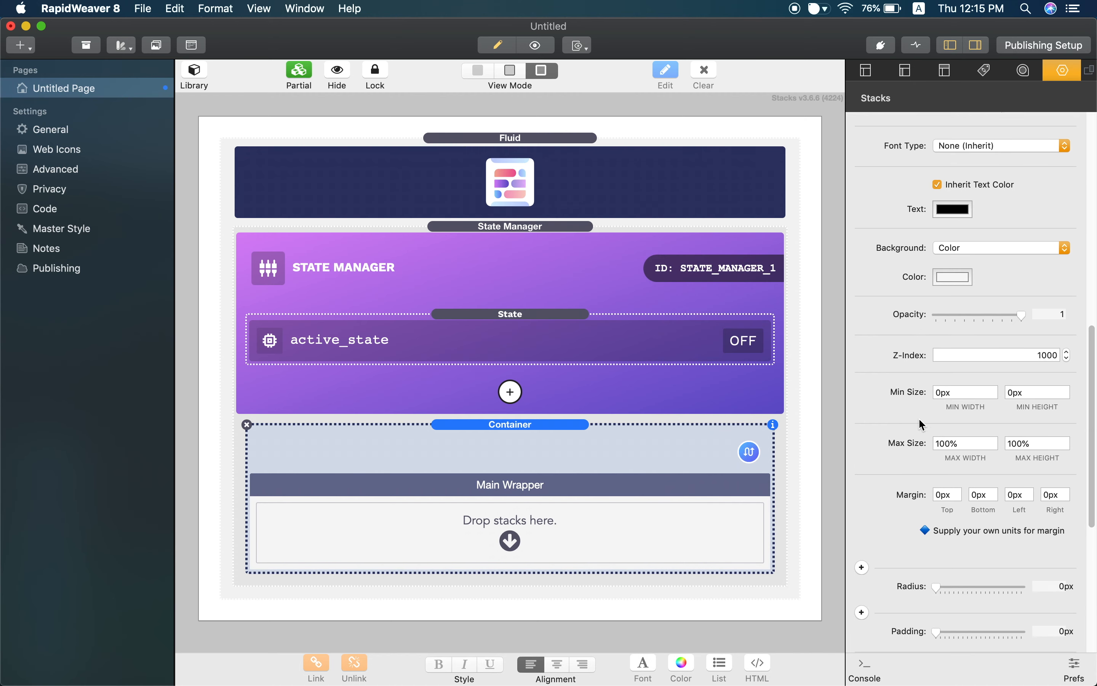
{"action": "left_click", "coordinate": [1082, 476]}
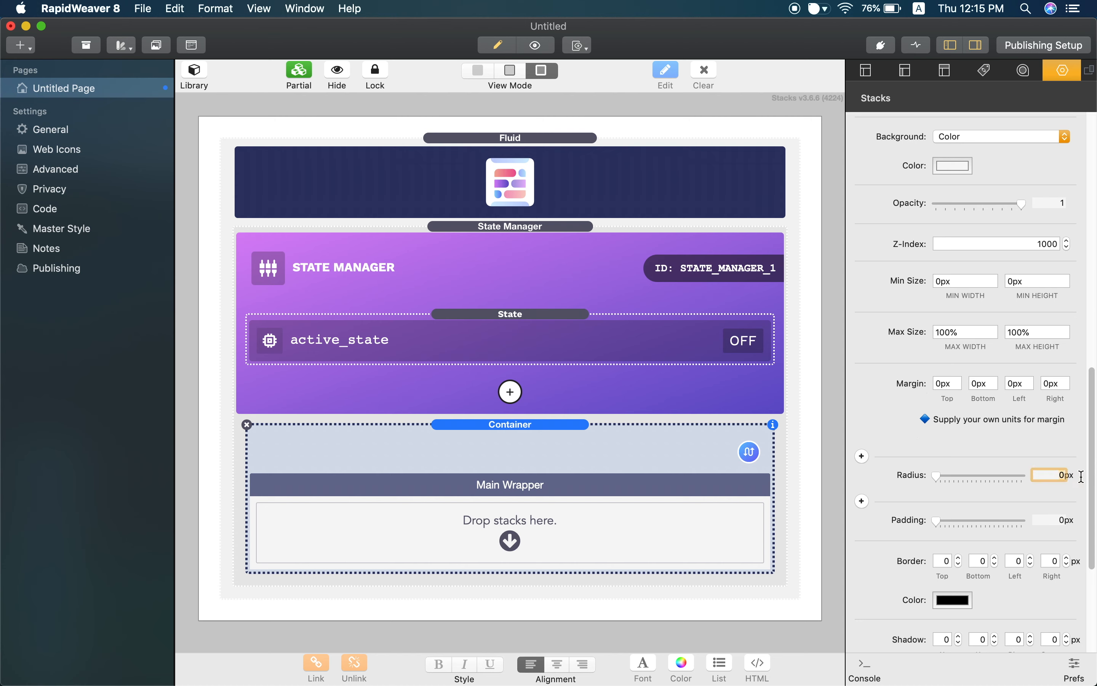
{"action": "type", "text": "20"}
{"action": "key", "text": "Return"}
{"action": "key", "text": "Tab"}
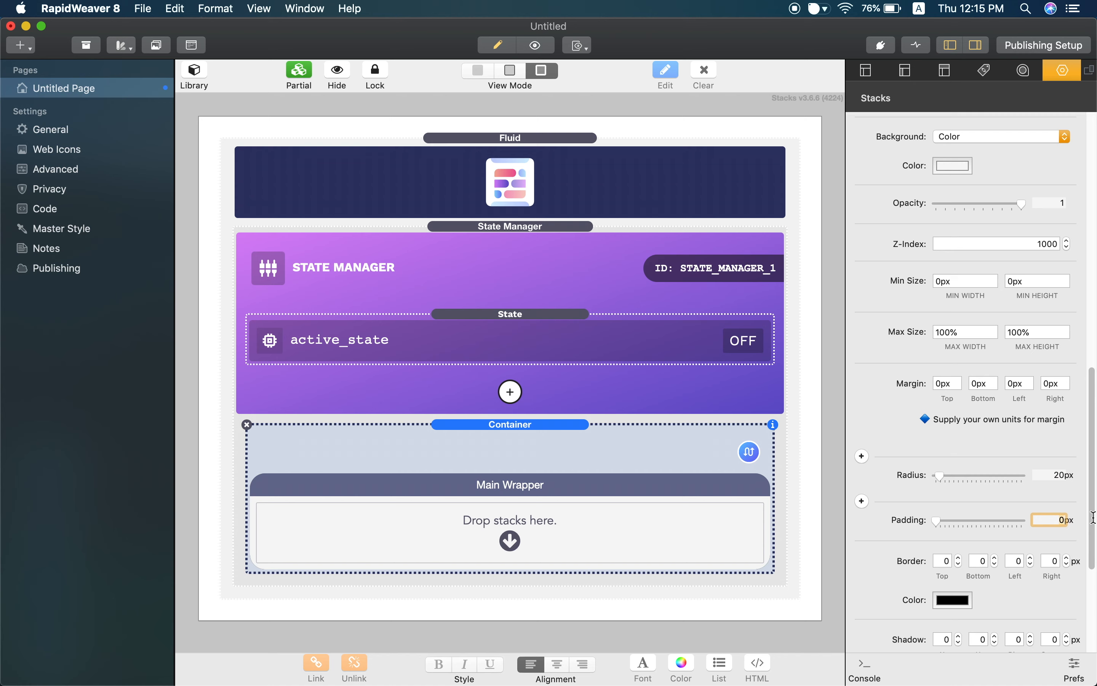
{"action": "type", "text": "25"}
{"action": "key", "text": "Return"}
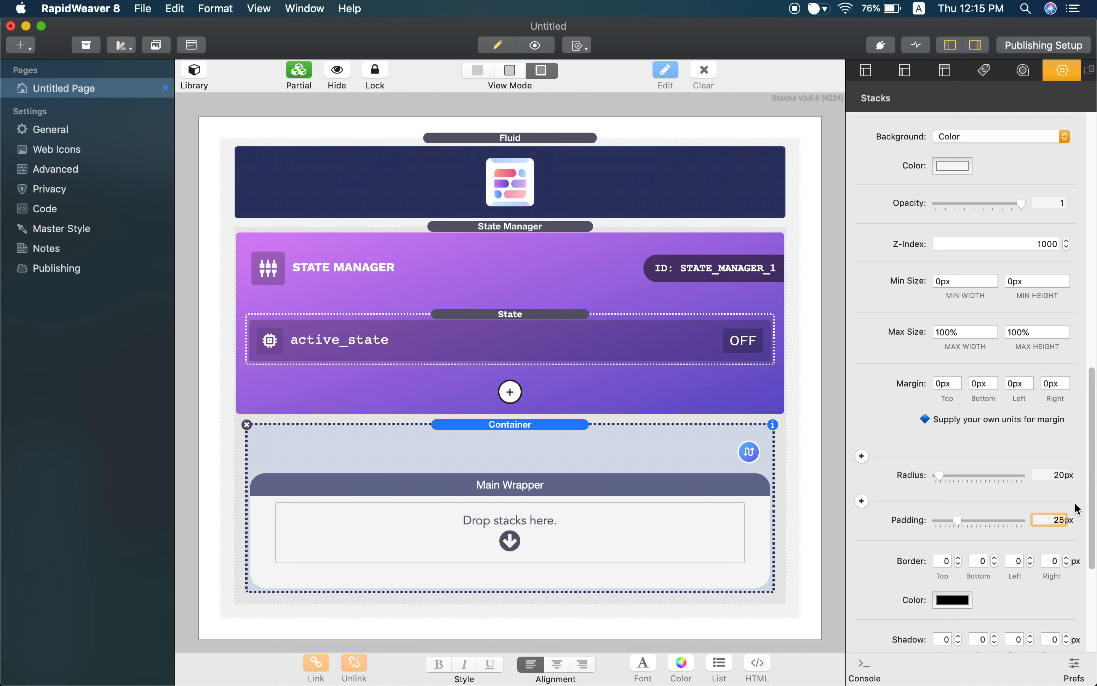
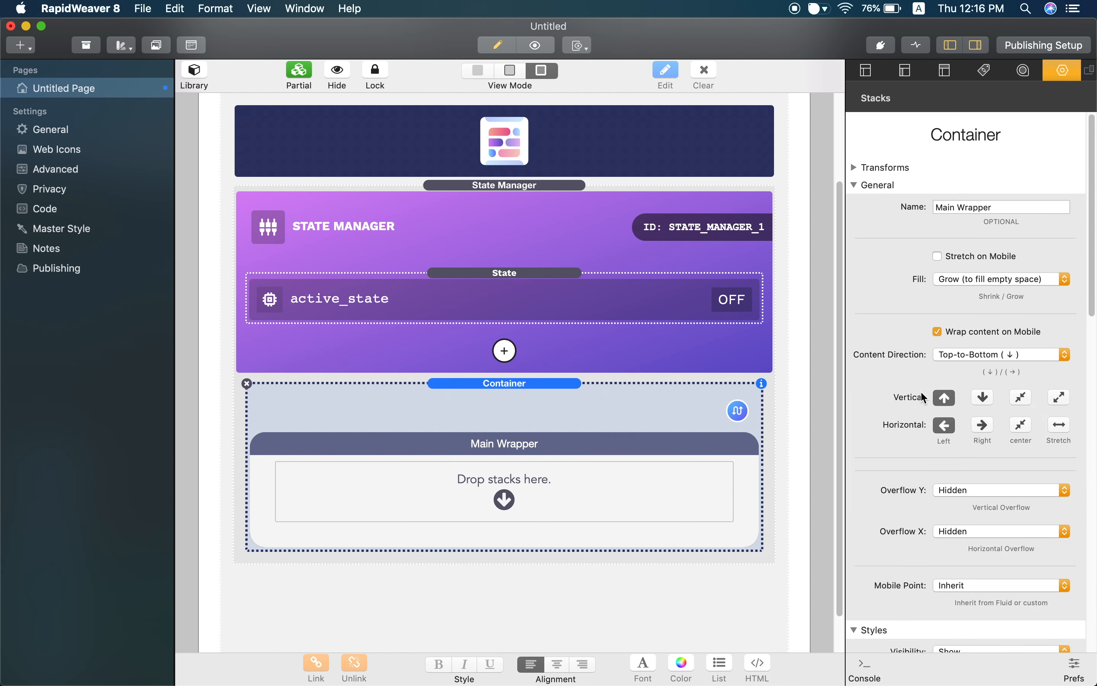
Set the Main Wrapper container's minimum height to 600px
{"action": "scroll", "coordinate": [1025, 386], "scroll_direction": "down", "scroll_amount": 10}
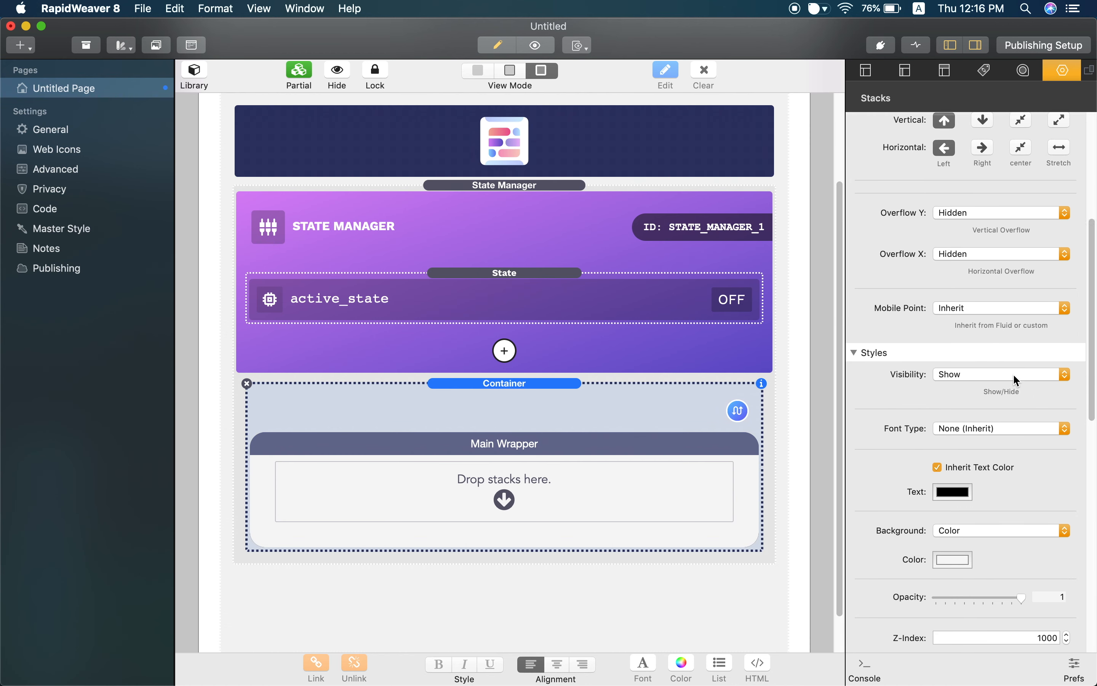
{"action": "scroll", "coordinate": [1014, 374], "scroll_direction": "down", "scroll_amount": 7}
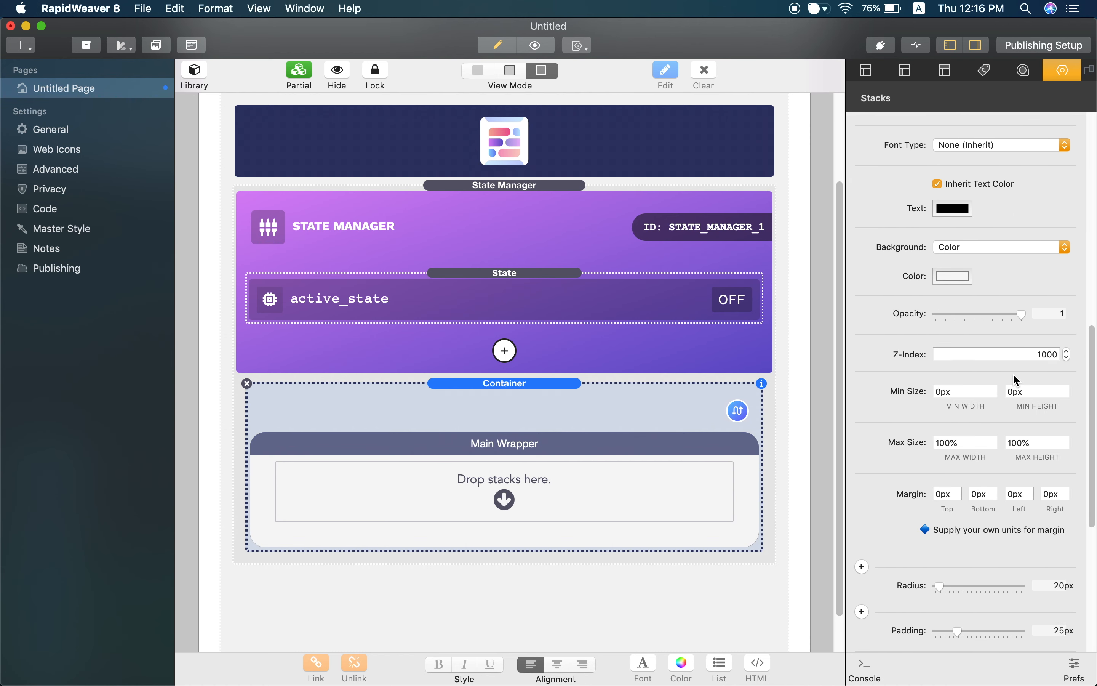
{"action": "left_click", "coordinate": [1058, 391]}
{"action": "type", "text": "600px"}
{"action": "key", "text": "Return"}
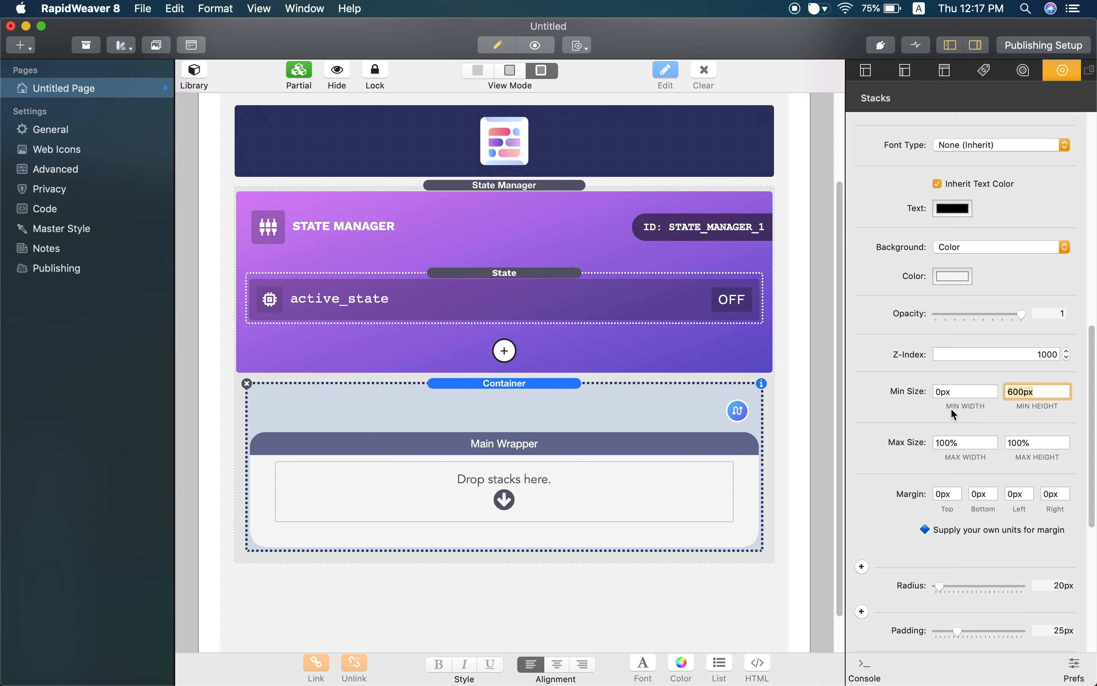
Switch to the browser, reload the page preview to check the Main Wrapper container, and return to RapidWeaver
{"action": "key", "text": "ctrl+Right"}
{"action": "key", "text": "super+r"}
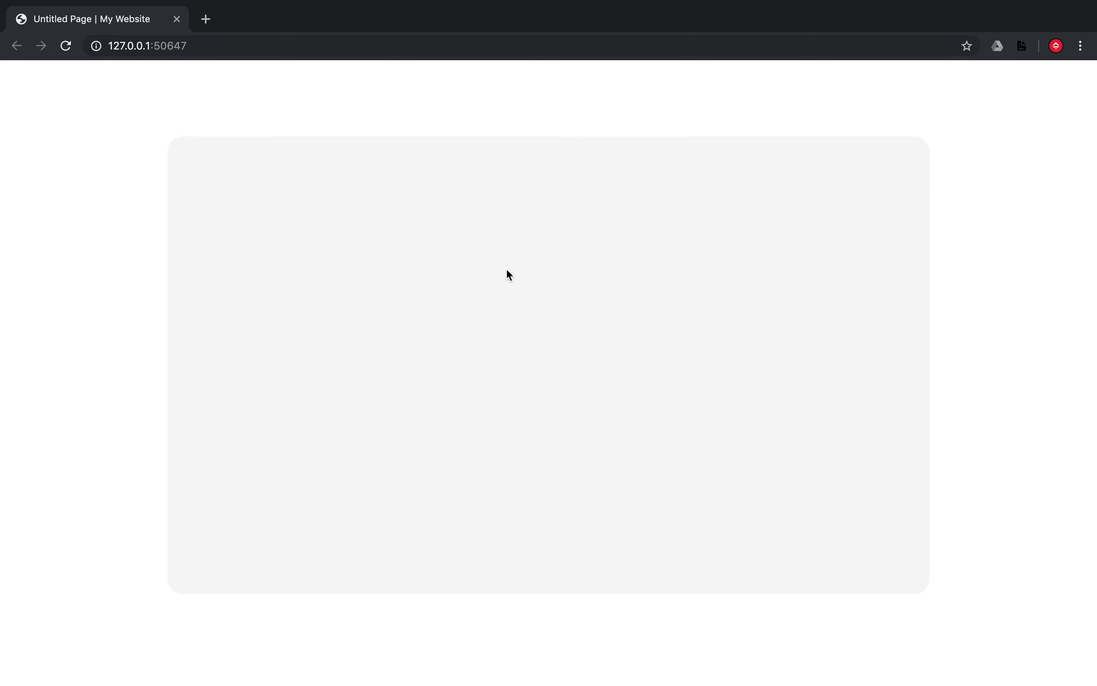
{"action": "key", "text": "ctrl+Left"}
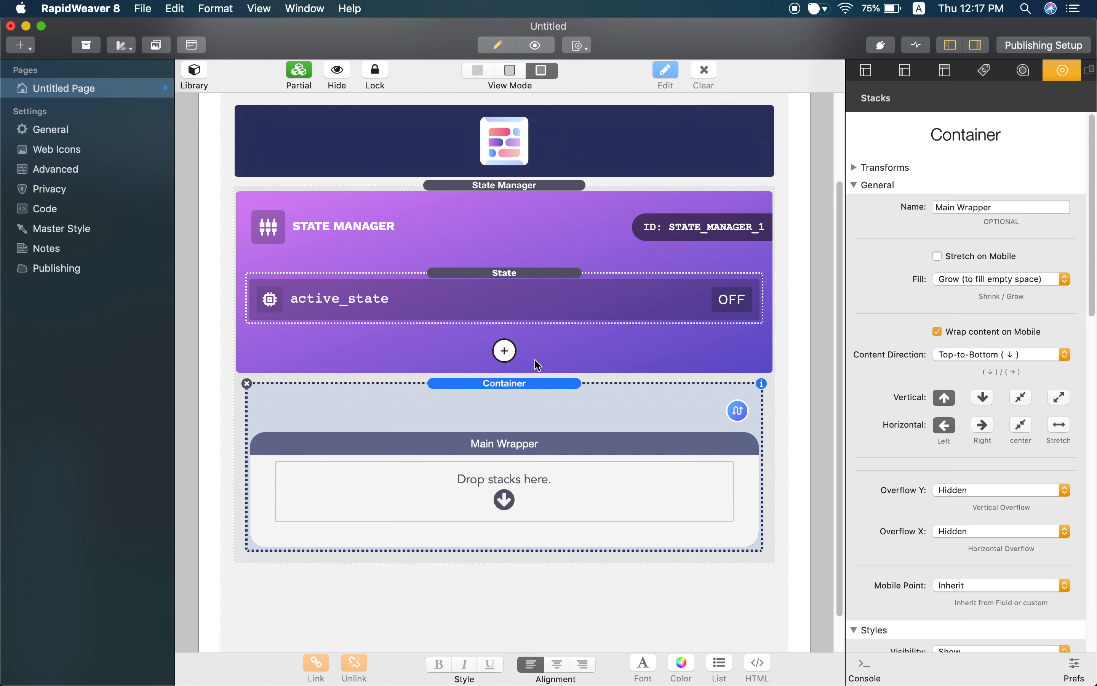
Add a Fluid Text stack from the stack library inside the Main Wrapper container
{"action": "scroll", "coordinate": [544, 372], "scroll_direction": "down", "scroll_amount": 3}
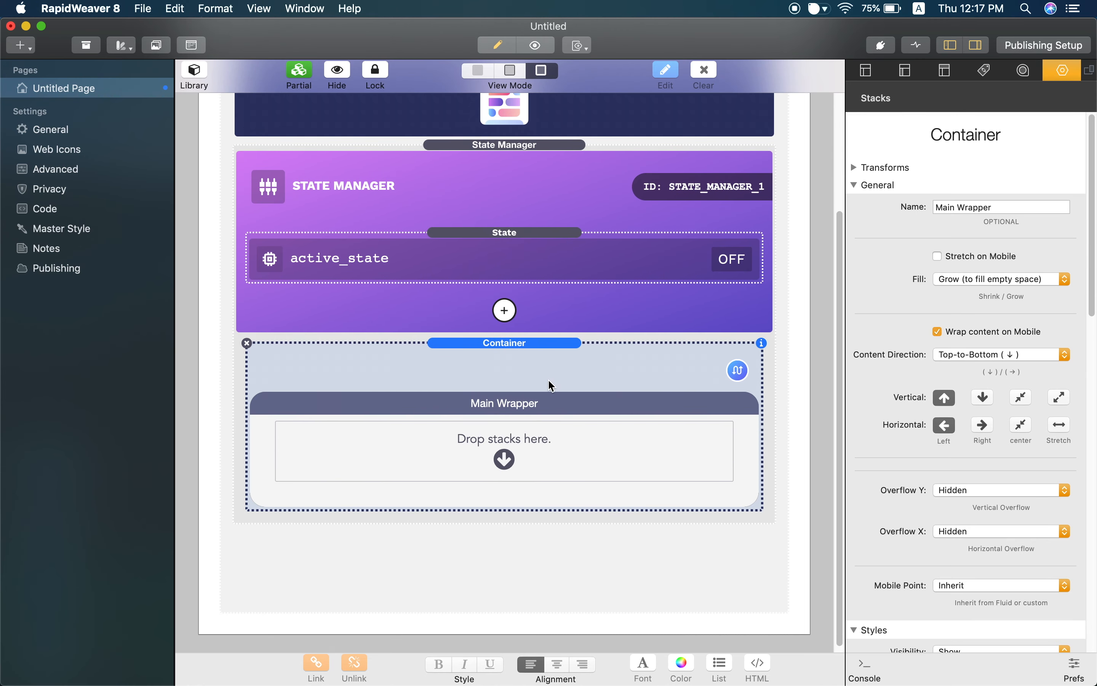
{"action": "scroll", "coordinate": [394, 278], "scroll_direction": "down", "scroll_amount": 1}
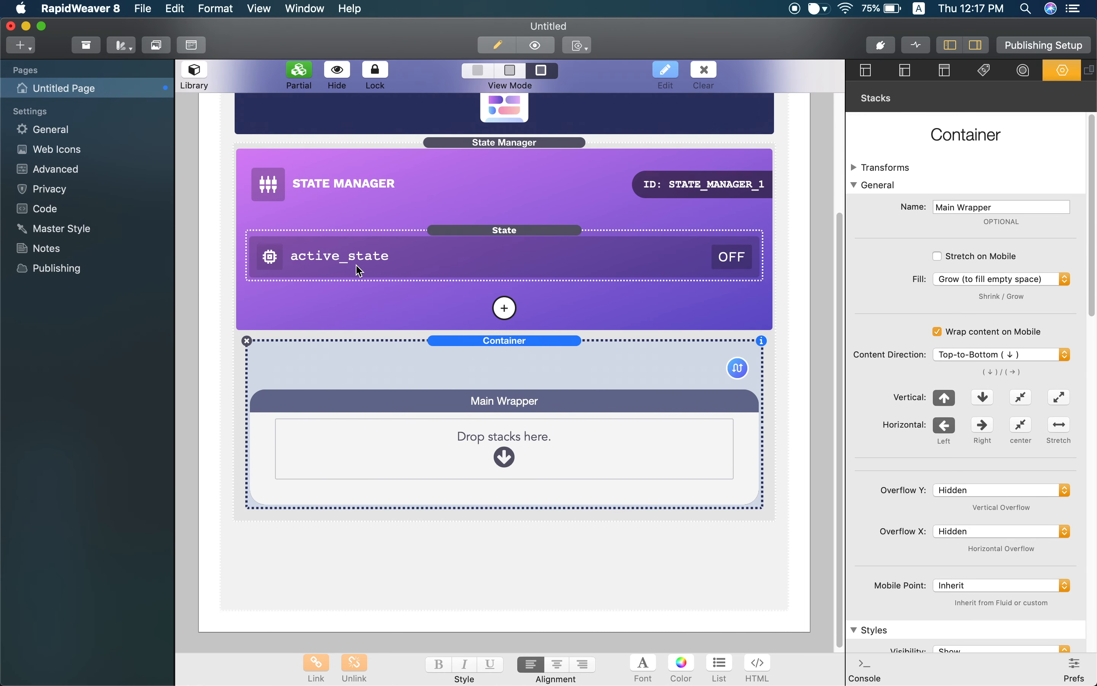
{"action": "left_click", "coordinate": [196, 78]}
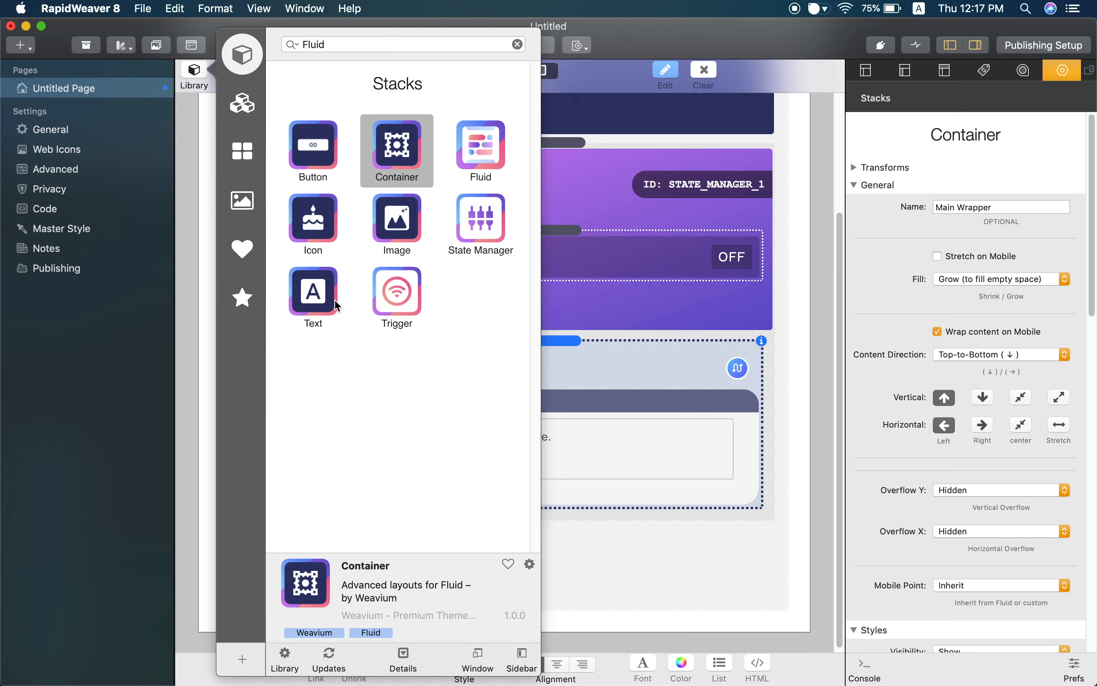
{"action": "left_click", "coordinate": [331, 309]}
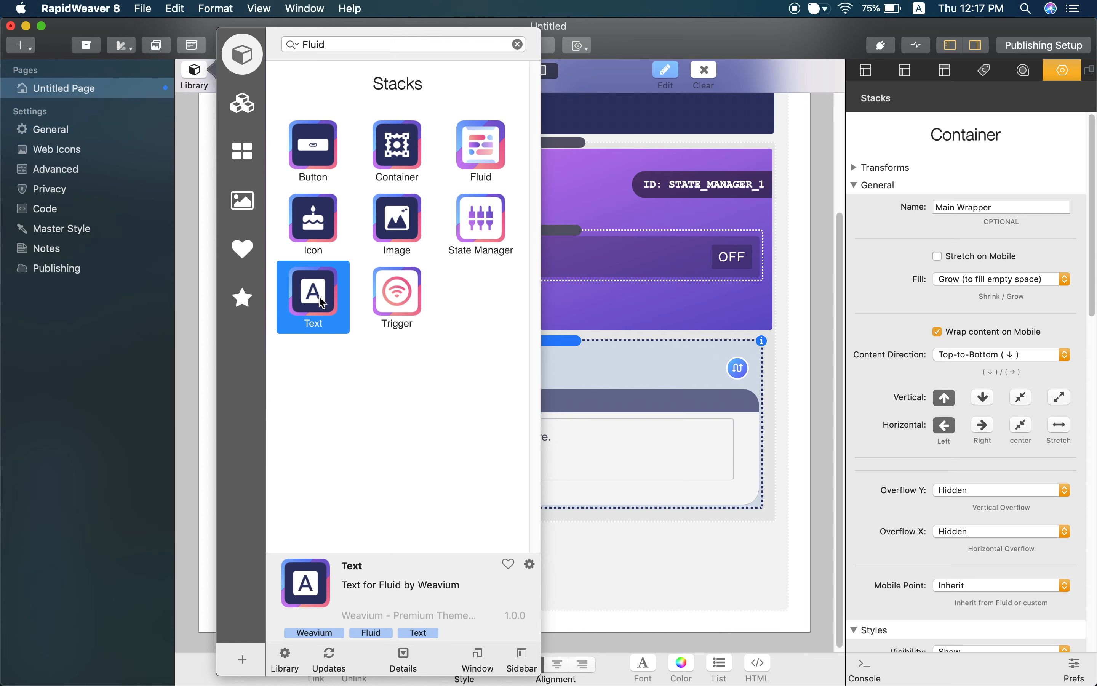
{"action": "left_click_drag", "start_coordinate": [313, 295], "coordinate": [594, 447]}
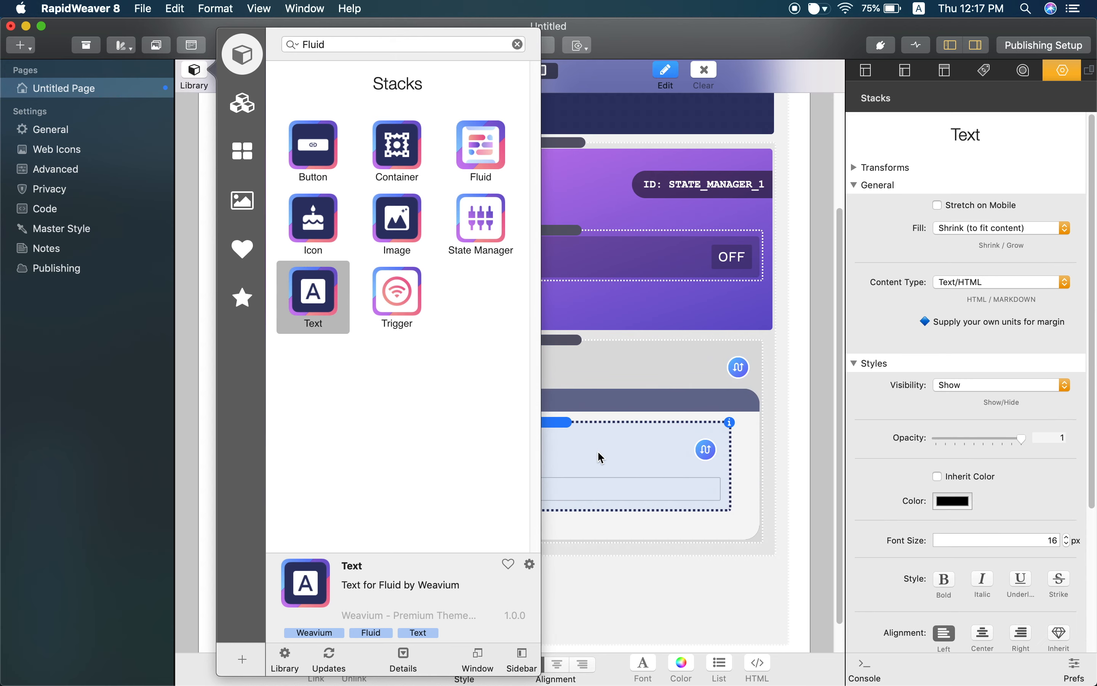
Examine the Text stack's content type options and its style settings
{"action": "scroll", "coordinate": [532, 436], "scroll_direction": "down", "scroll_amount": 2}
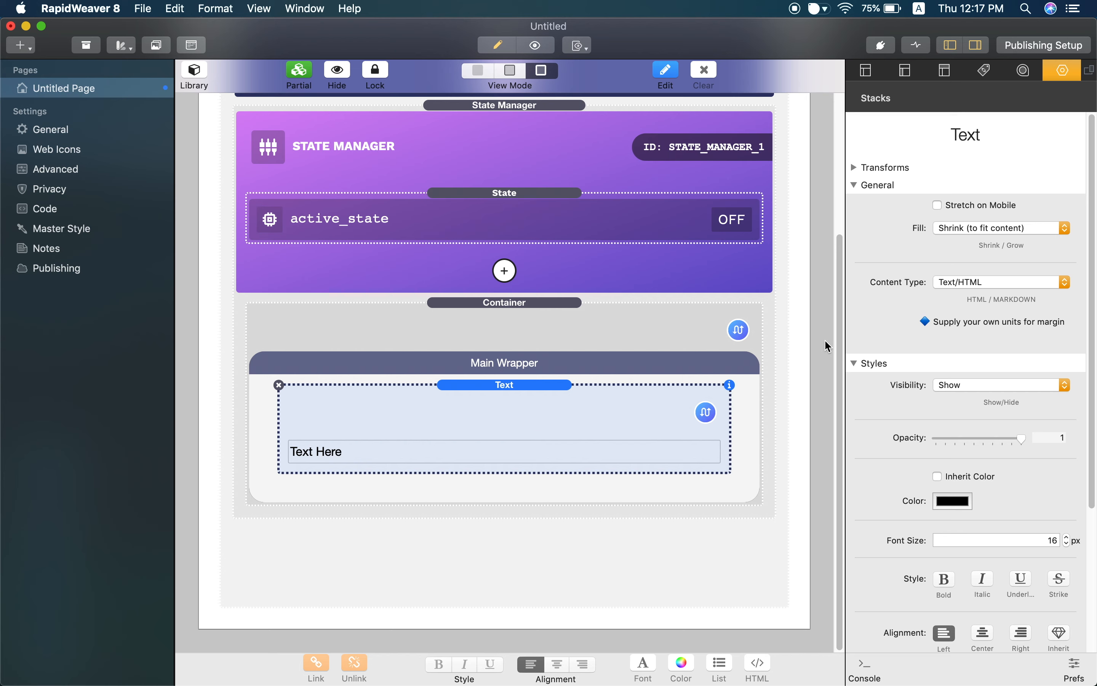
{"action": "left_click", "coordinate": [969, 282]}
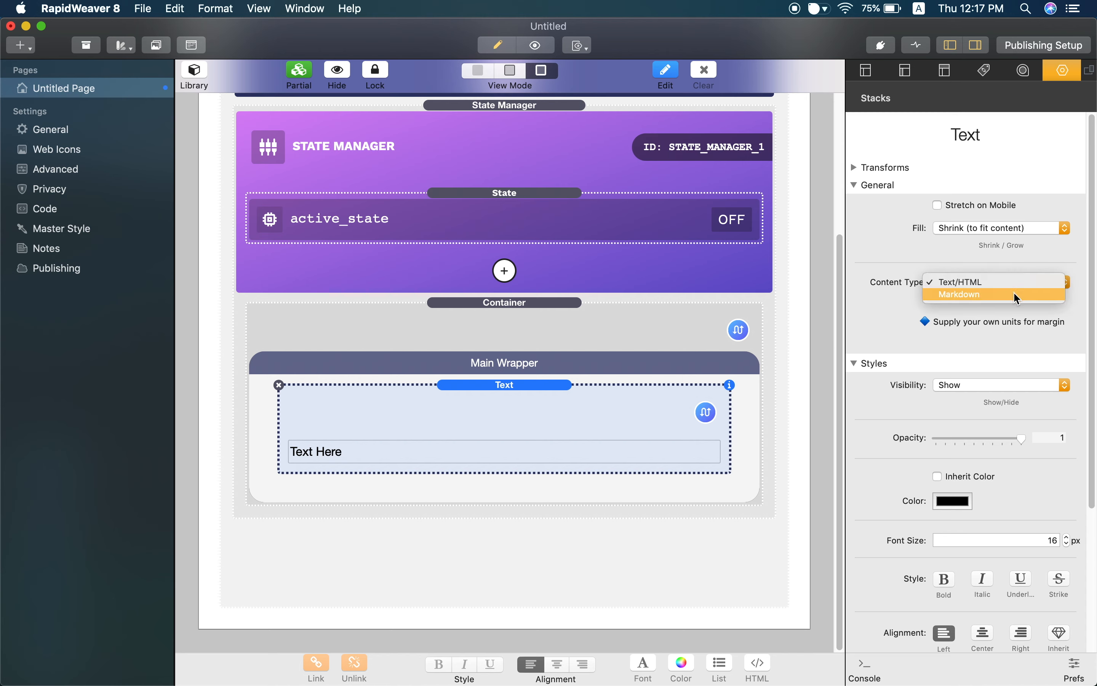
{"action": "left_click", "coordinate": [892, 297]}
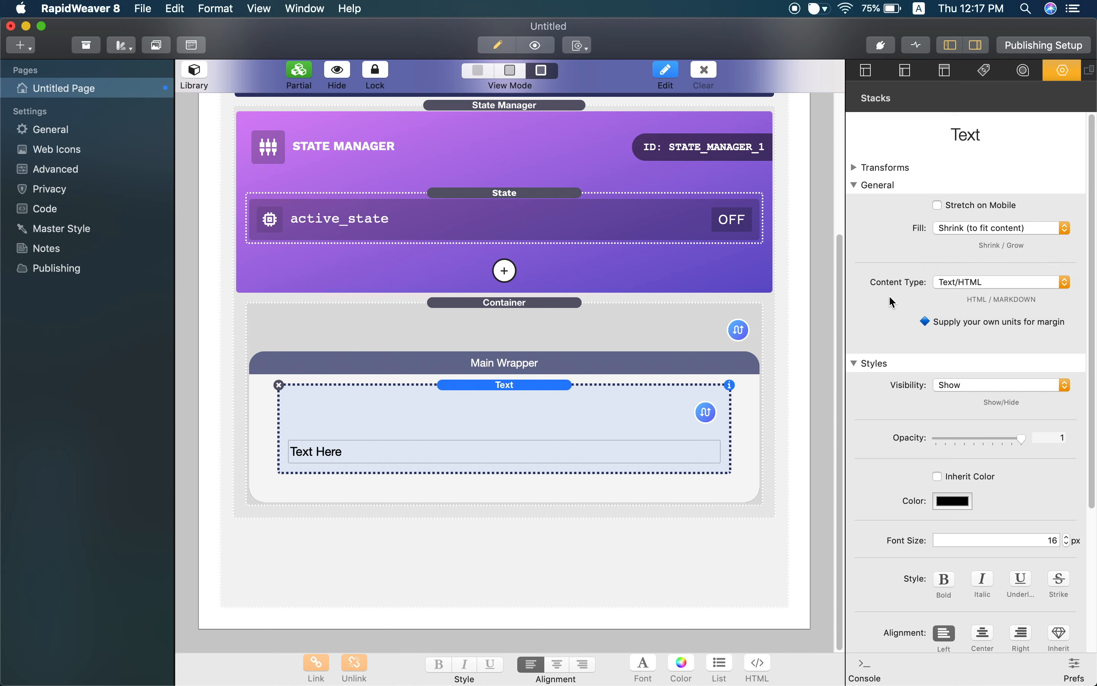
{"action": "scroll", "coordinate": [912, 404], "scroll_direction": "down", "scroll_amount": 5}
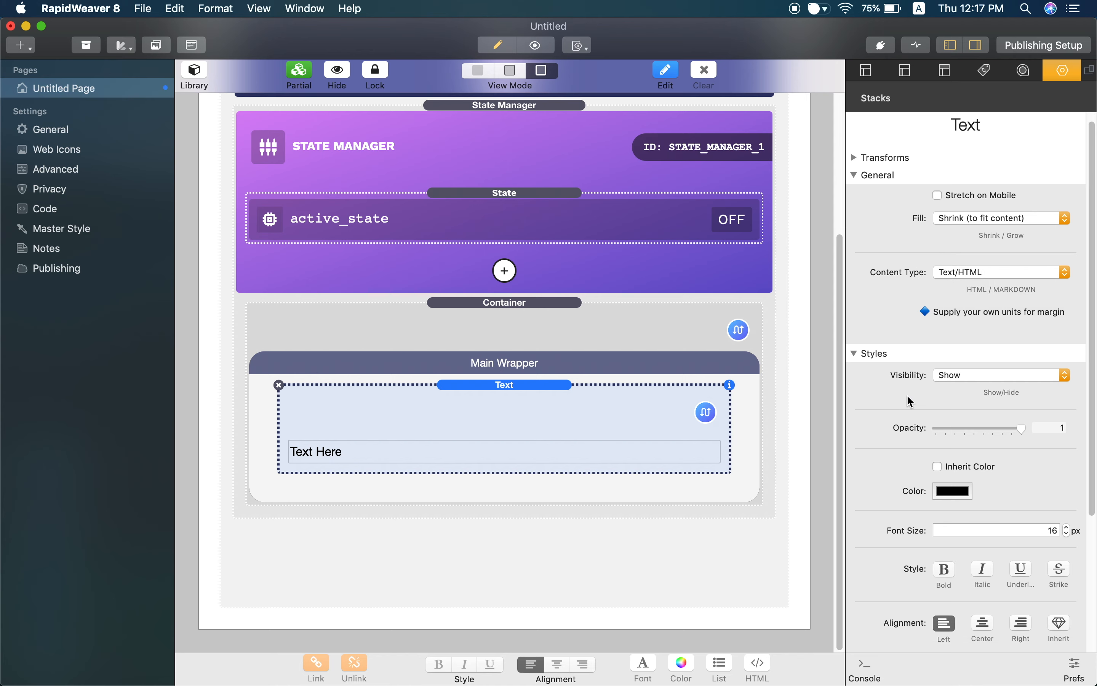
{"action": "scroll", "coordinate": [913, 404], "scroll_direction": "down", "scroll_amount": 2}
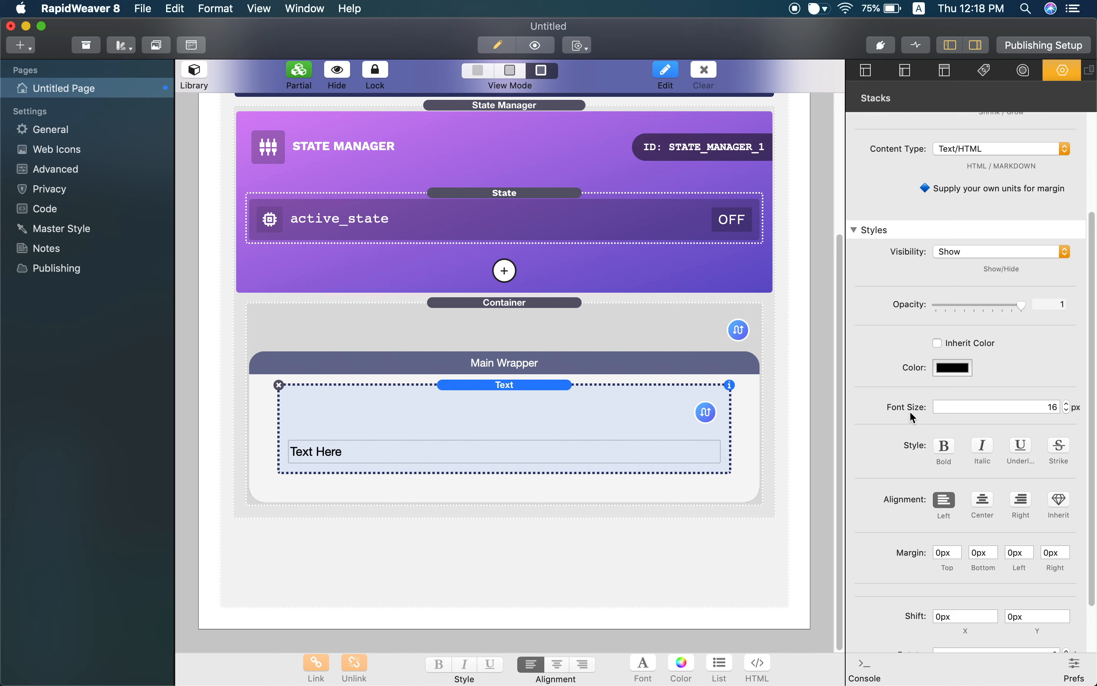
{"action": "scroll", "coordinate": [908, 507], "scroll_direction": "down", "scroll_amount": 3}
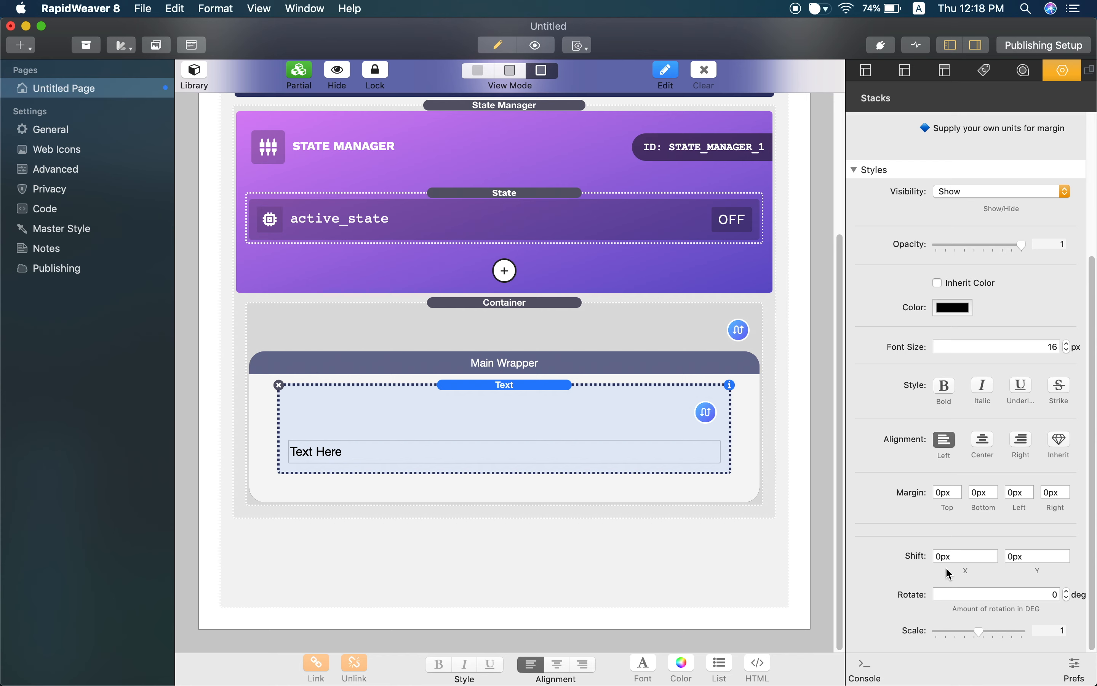
{"action": "scroll", "coordinate": [951, 491], "scroll_direction": "up", "scroll_amount": 4}
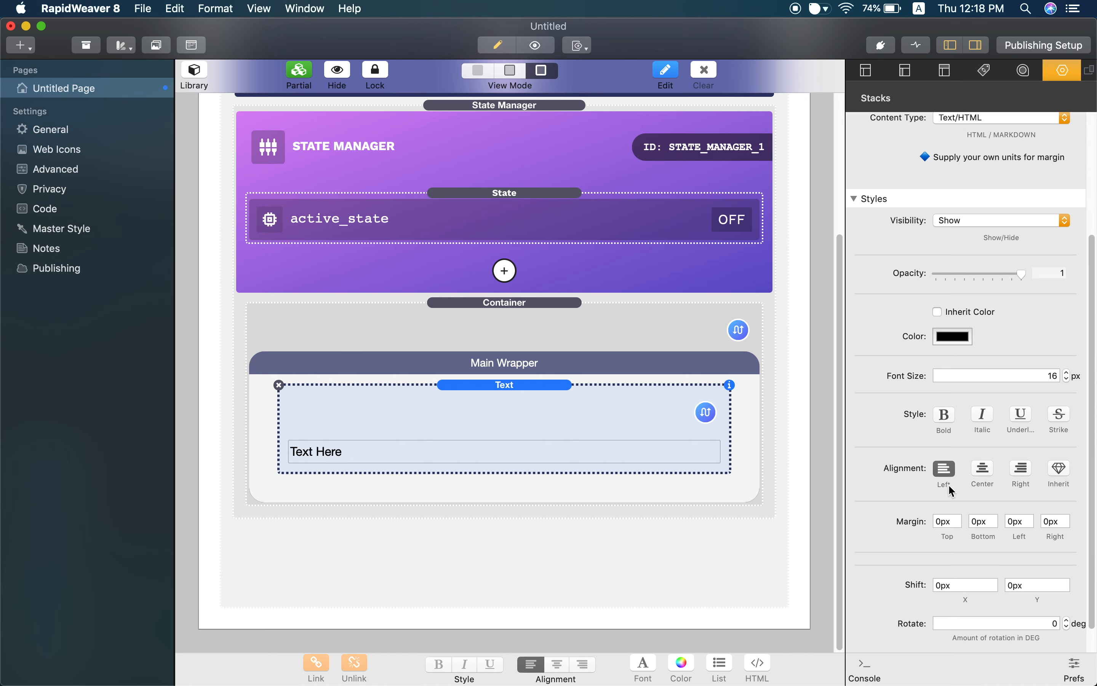
{"action": "scroll", "coordinate": [946, 462], "scroll_direction": "up", "scroll_amount": 2}
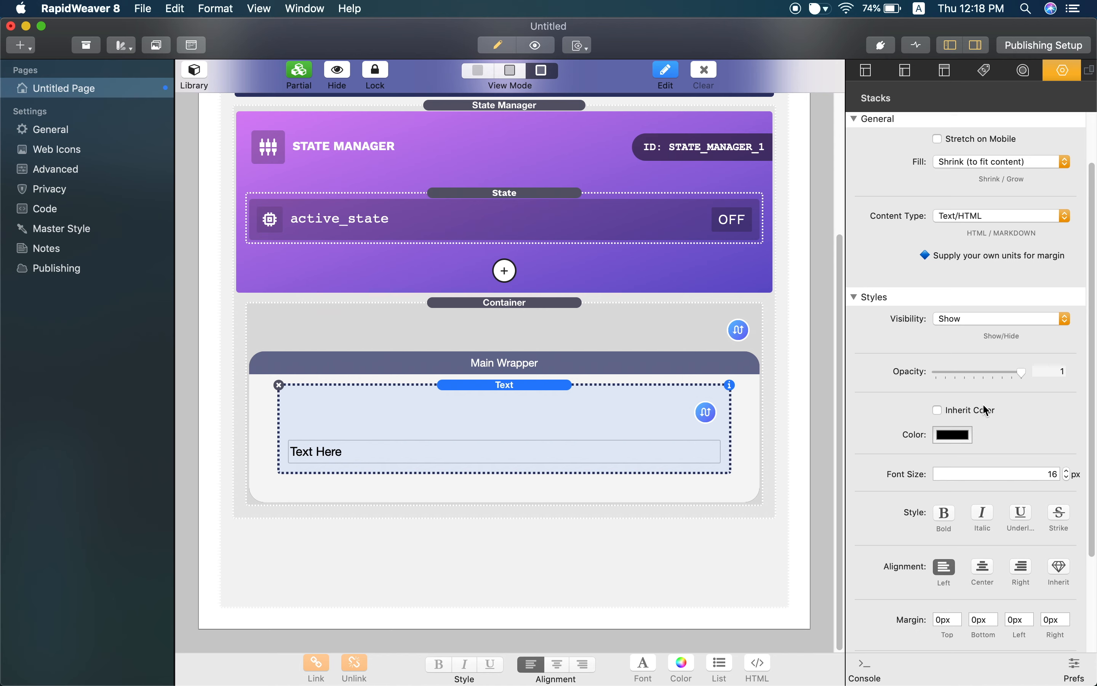
{"action": "scroll", "coordinate": [983, 405], "scroll_direction": "up", "scroll_amount": 3}
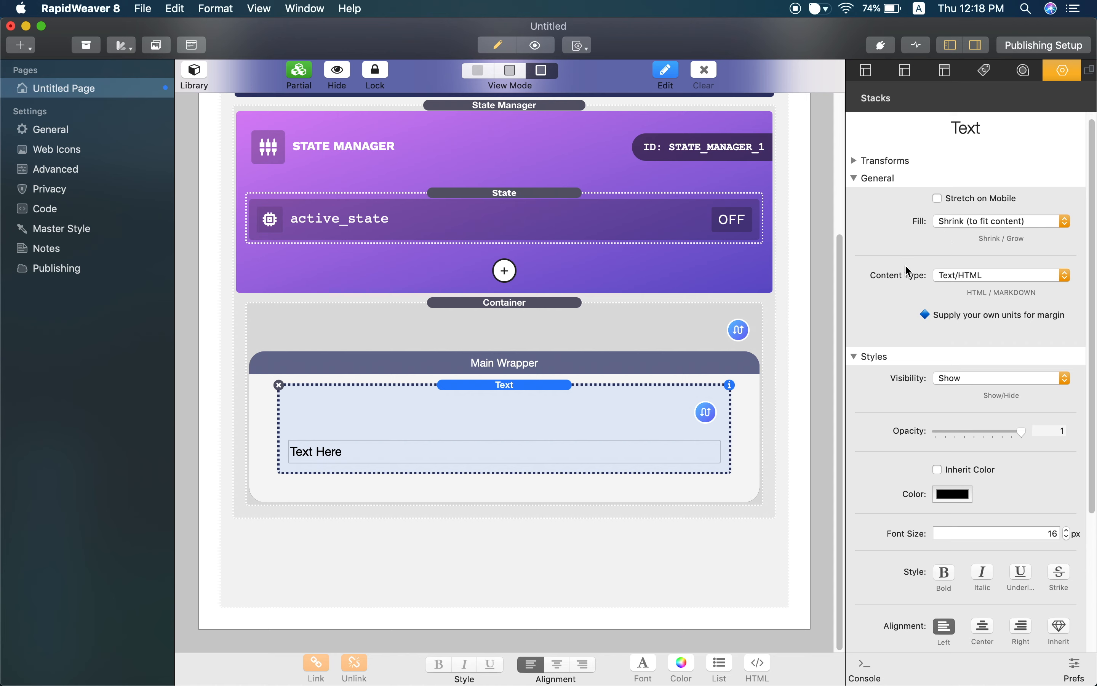
Set the Text stack's font size to 26 px and make its text bold
{"action": "scroll", "coordinate": [902, 276], "scroll_direction": "down", "scroll_amount": 2}
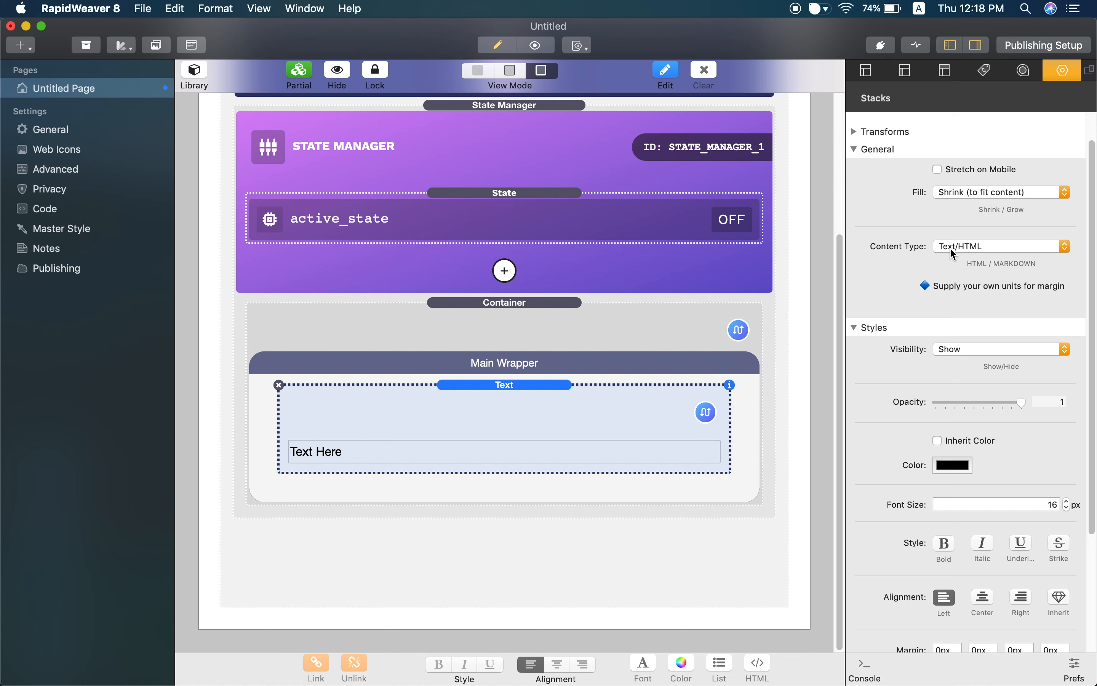
{"action": "scroll", "coordinate": [925, 274], "scroll_direction": "down", "scroll_amount": 4}
{"action": "scroll", "coordinate": [916, 303], "scroll_direction": "down", "scroll_amount": 5}
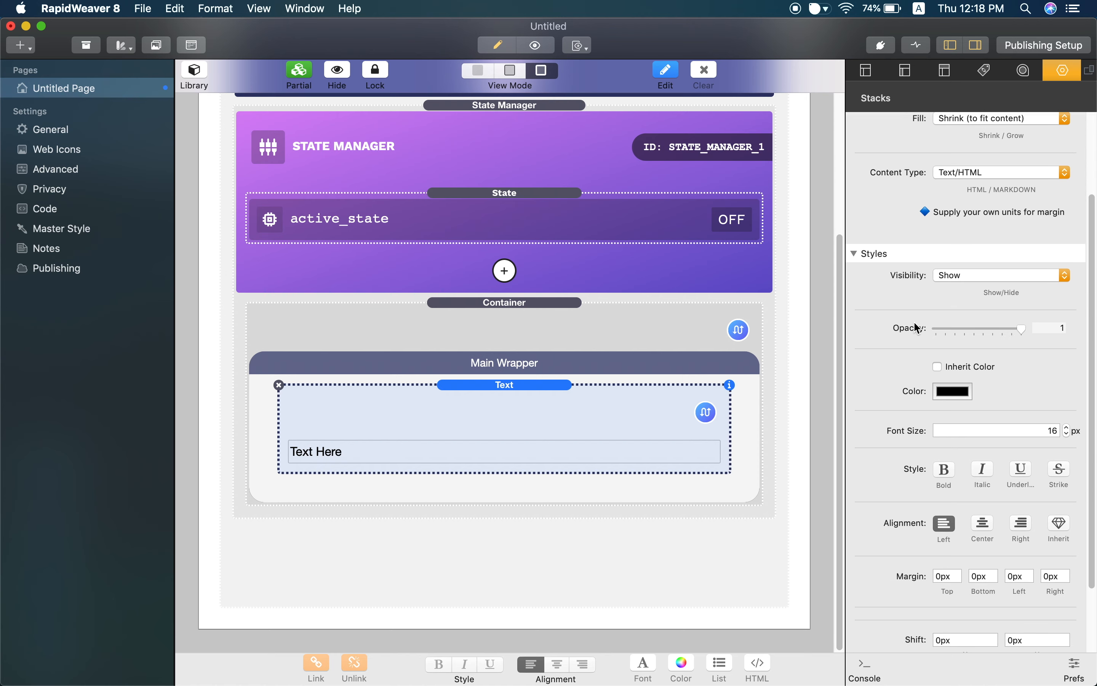
{"action": "scroll", "coordinate": [952, 350], "scroll_direction": "down", "scroll_amount": 2}
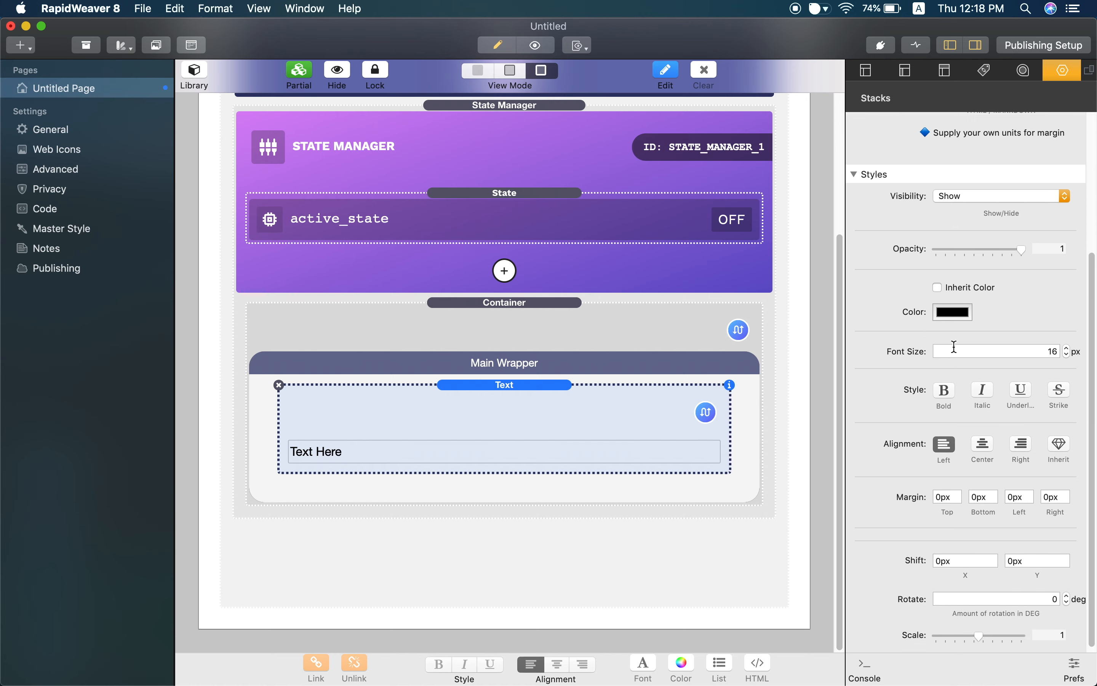
{"action": "left_click", "coordinate": [995, 350]}
{"action": "left_click_drag", "start_coordinate": [1045, 351], "coordinate": [1066, 351]}
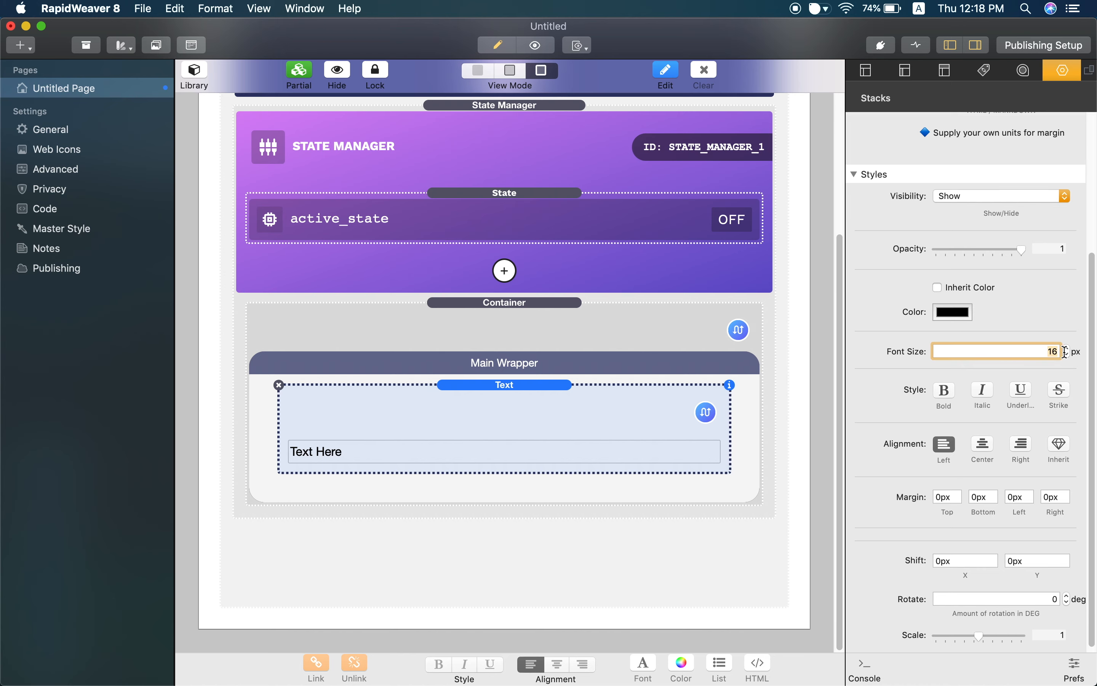
{"action": "type", "text": "26"}
{"action": "left_click", "coordinate": [948, 393]}
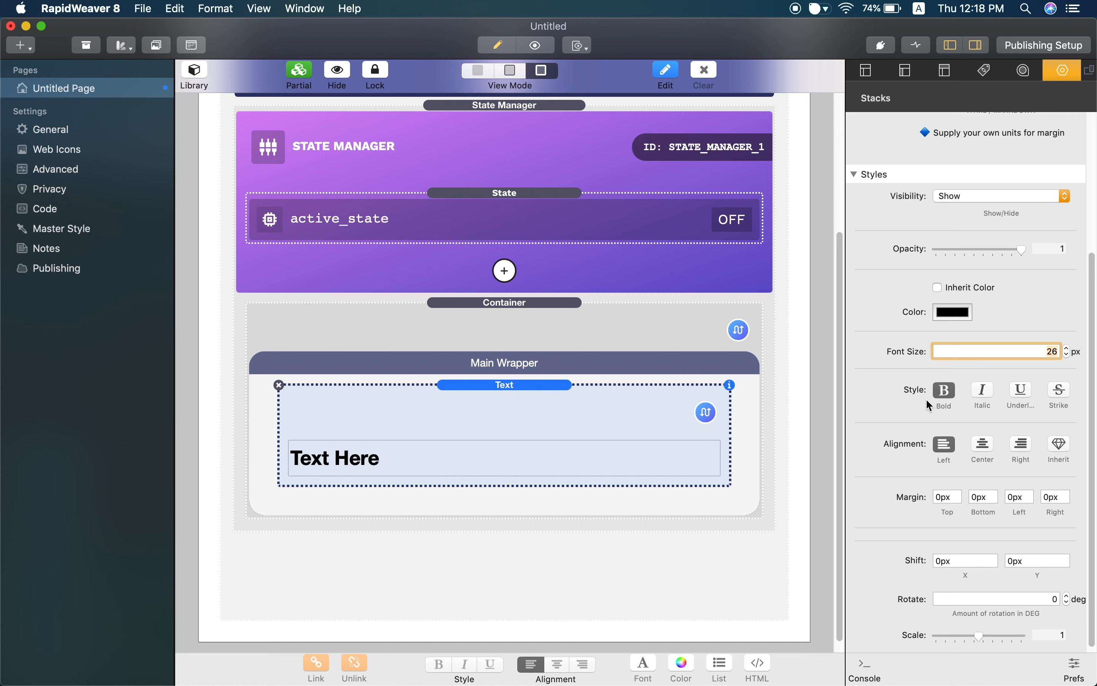
{"action": "scroll", "coordinate": [926, 404], "scroll_direction": "down", "scroll_amount": 1}
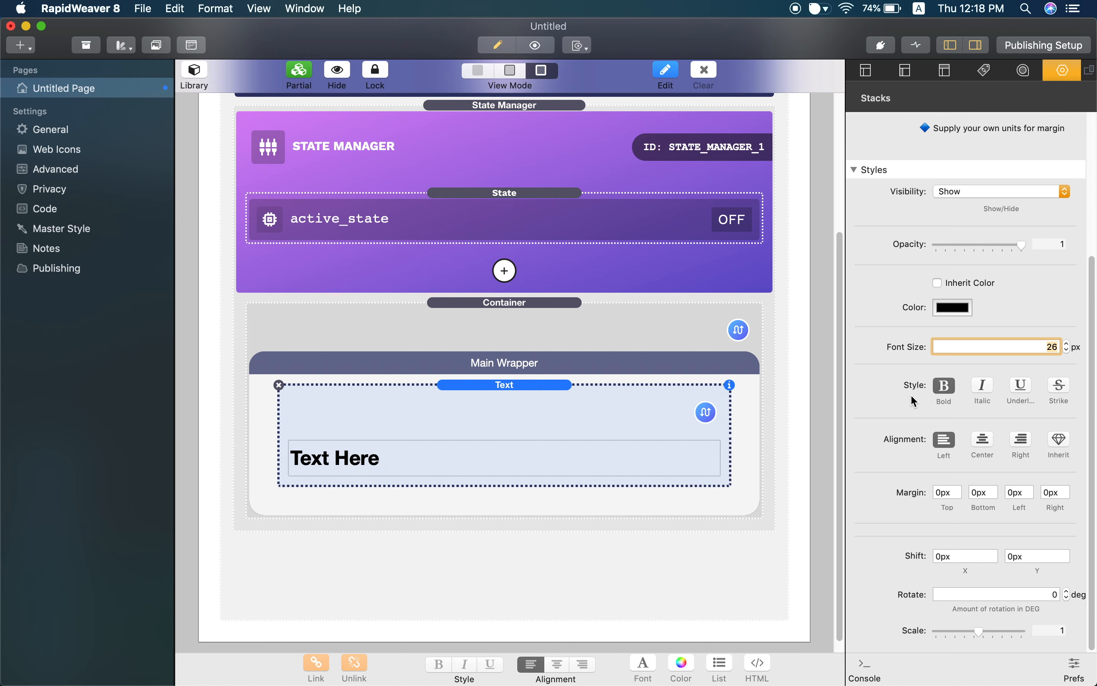
Replace the Text stack's placeholder text with "Content Title" and duplicate the stack within the Main Wrapper
{"action": "double_click", "coordinate": [565, 465]}
{"action": "left_click_drag", "start_coordinate": [429, 467], "coordinate": [274, 457]}
{"action": "type", "text": "content Title"}
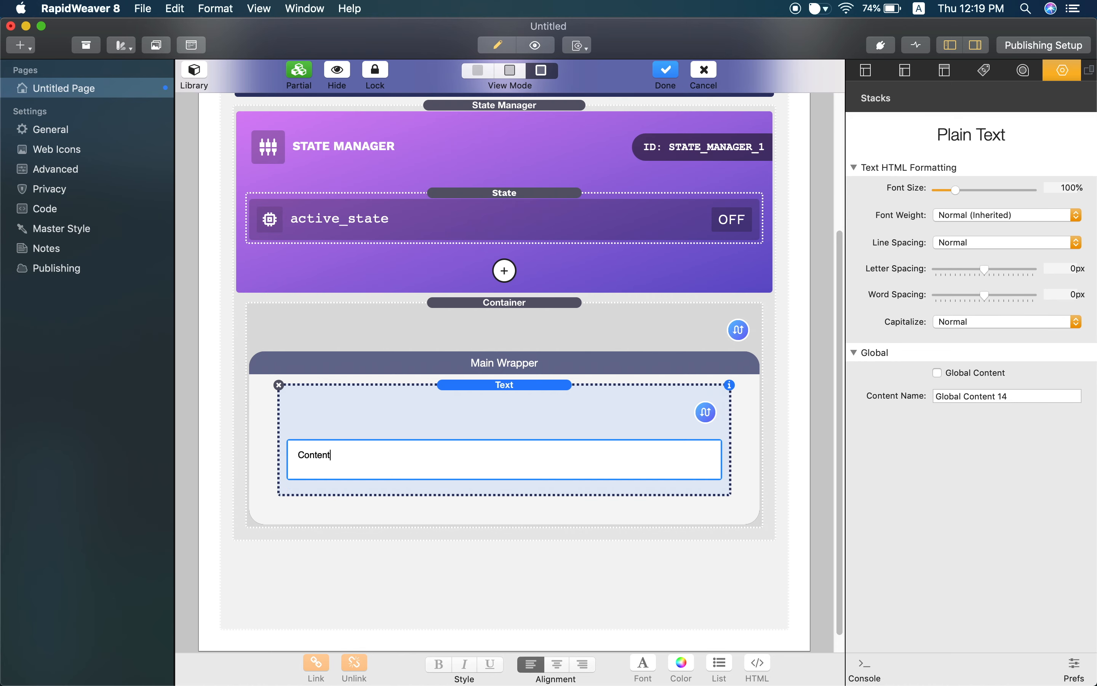
{"action": "left_click", "coordinate": [446, 416]}
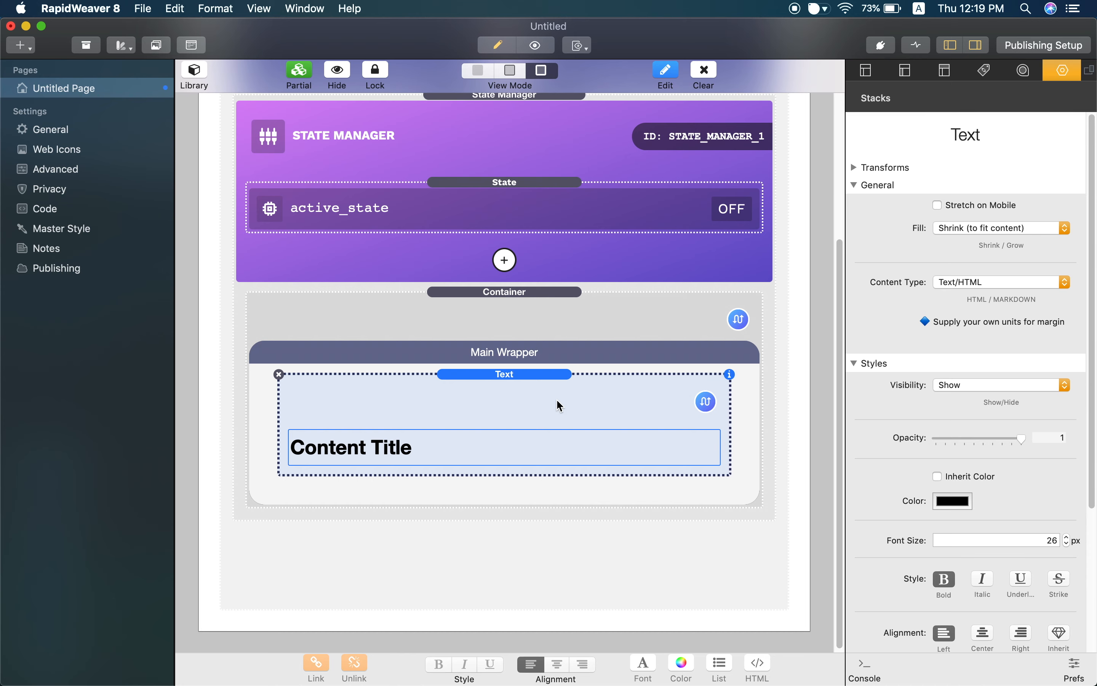
{"action": "key", "text": "super+d"}
{"action": "scroll", "coordinate": [558, 405], "scroll_direction": "down", "scroll_amount": 5}
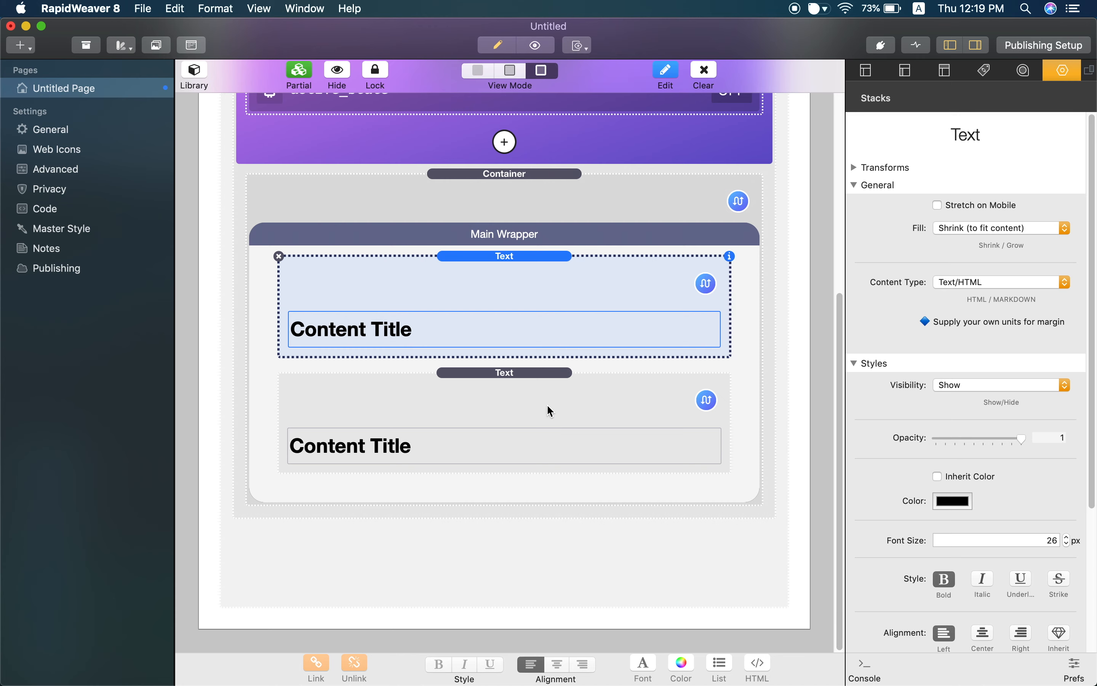
Set the duplicated Text stack's font size to 15 px and turn off its bold style
{"action": "left_click", "coordinate": [549, 409]}
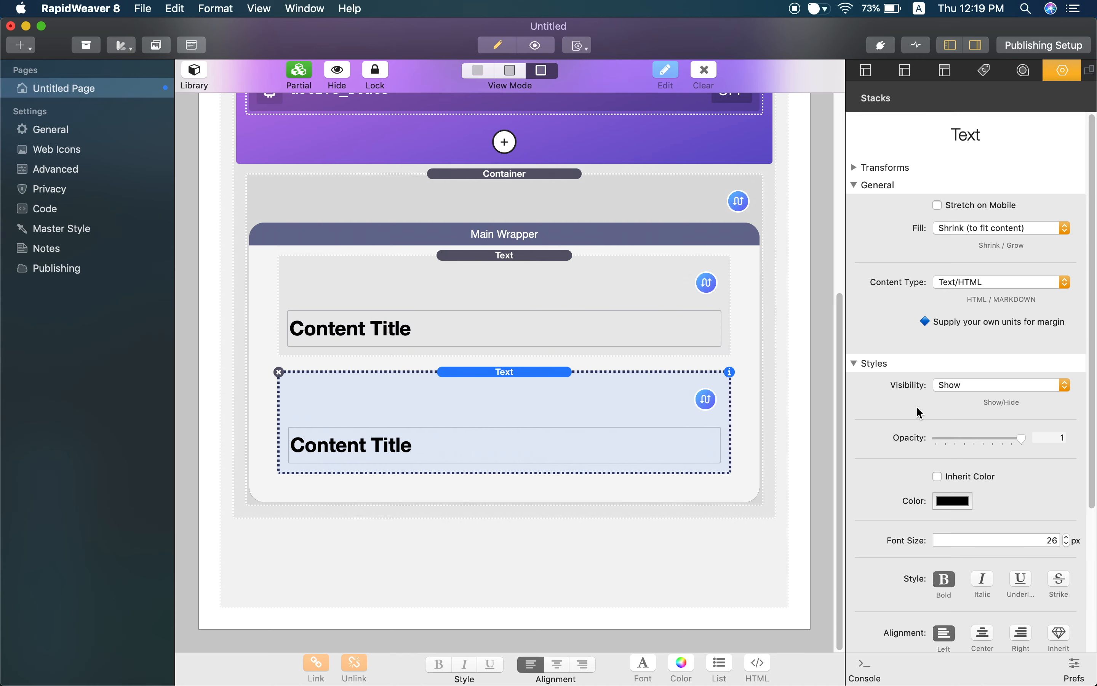
{"action": "scroll", "coordinate": [912, 316], "scroll_direction": "down", "scroll_amount": 1}
{"action": "scroll", "coordinate": [911, 316], "scroll_direction": "down", "scroll_amount": 3}
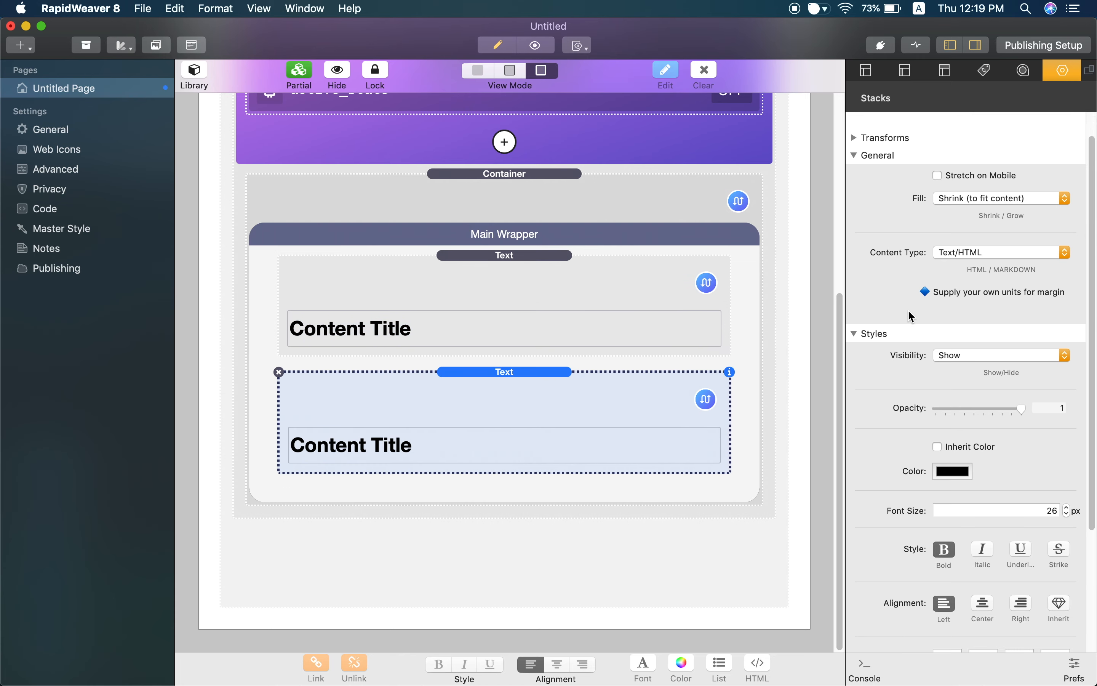
{"action": "scroll", "coordinate": [905, 431], "scroll_direction": "down", "scroll_amount": 5}
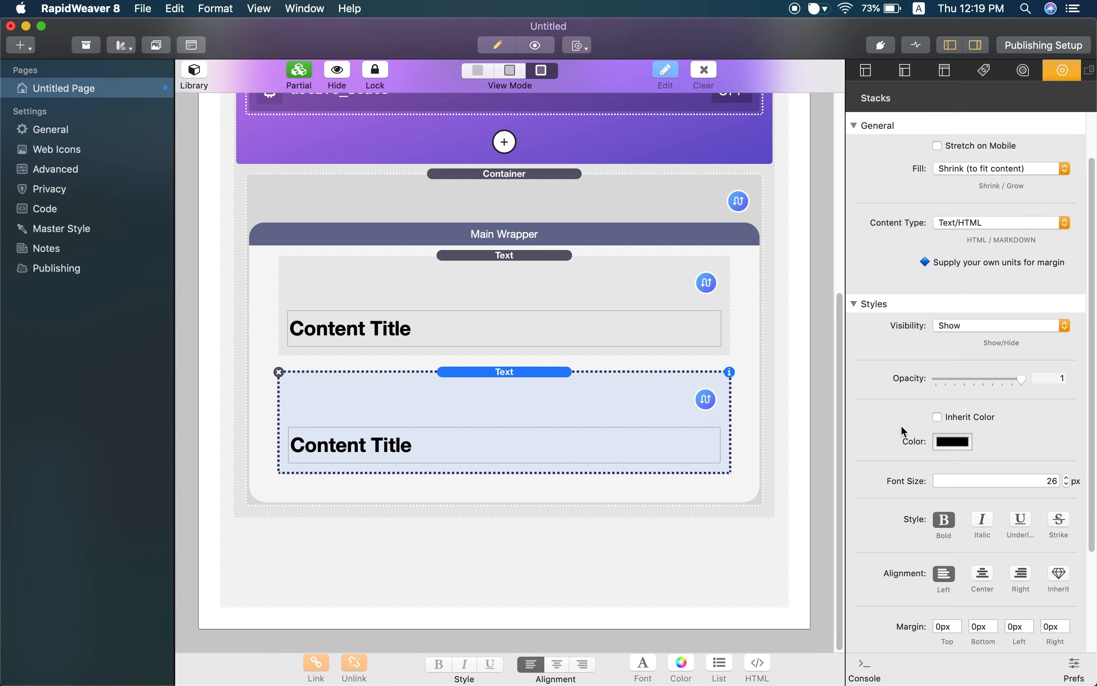
{"action": "left_click", "coordinate": [1050, 452]}
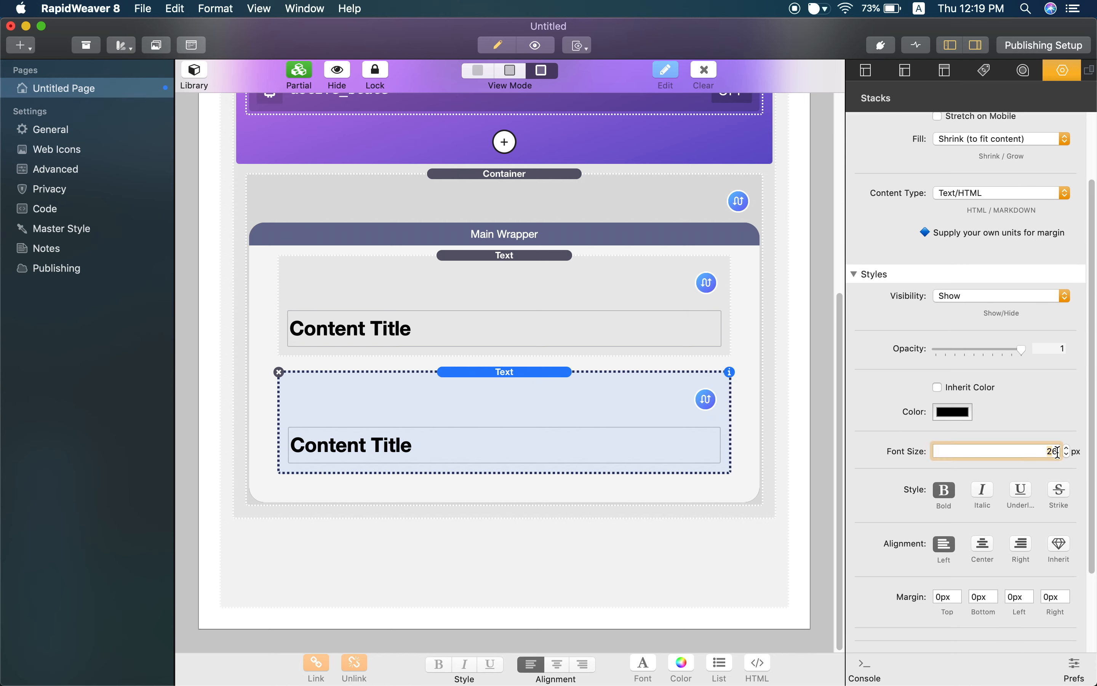
{"action": "key", "text": "BackSpace"}
{"action": "key", "text": "BackSpace"}
{"action": "type", "text": "15"}
{"action": "key", "text": "Return"}
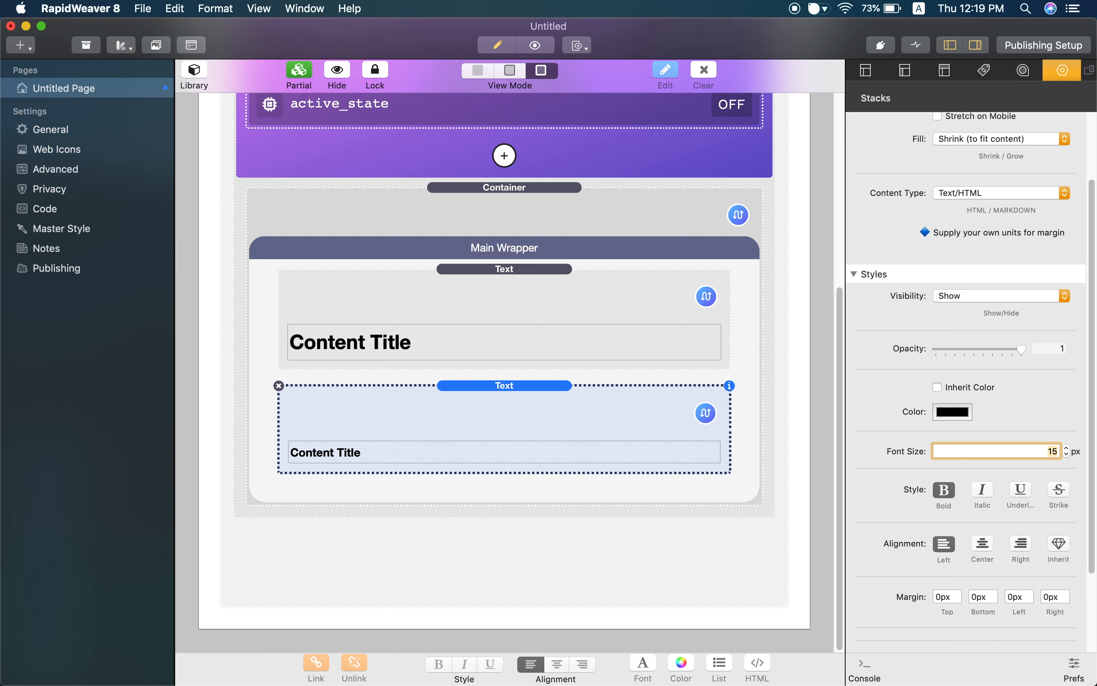
{"action": "left_click", "coordinate": [953, 489]}
Set the opacity of the second Text stack's black text color to 50%
{"action": "left_click", "coordinate": [956, 412]}
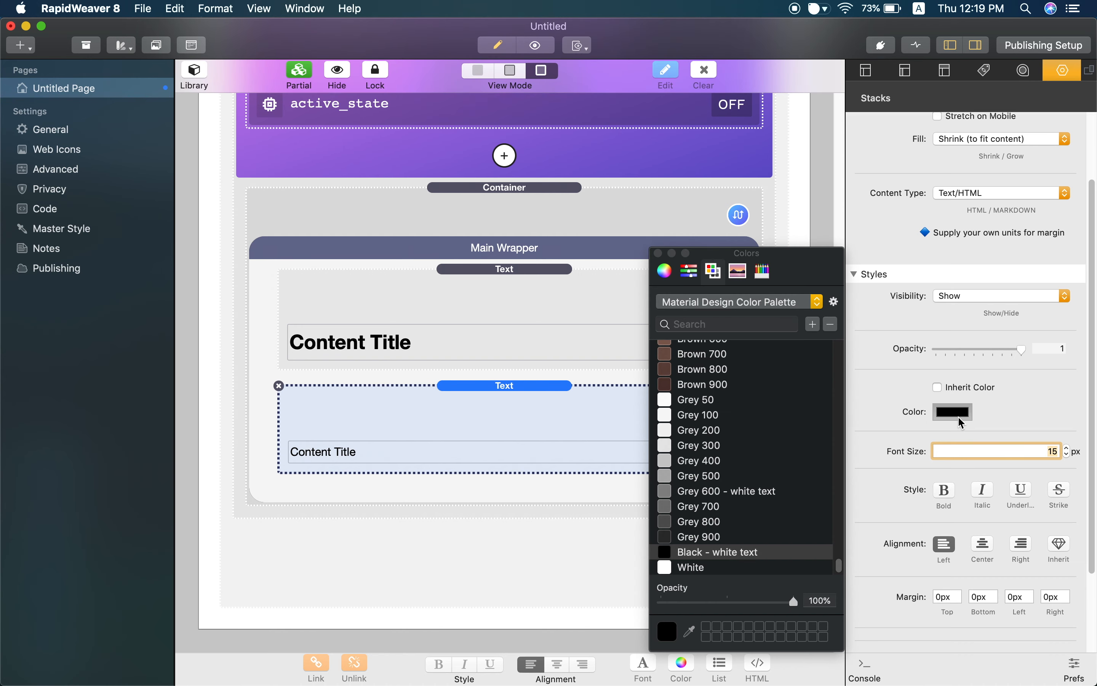
{"action": "left_click", "coordinate": [817, 599]}
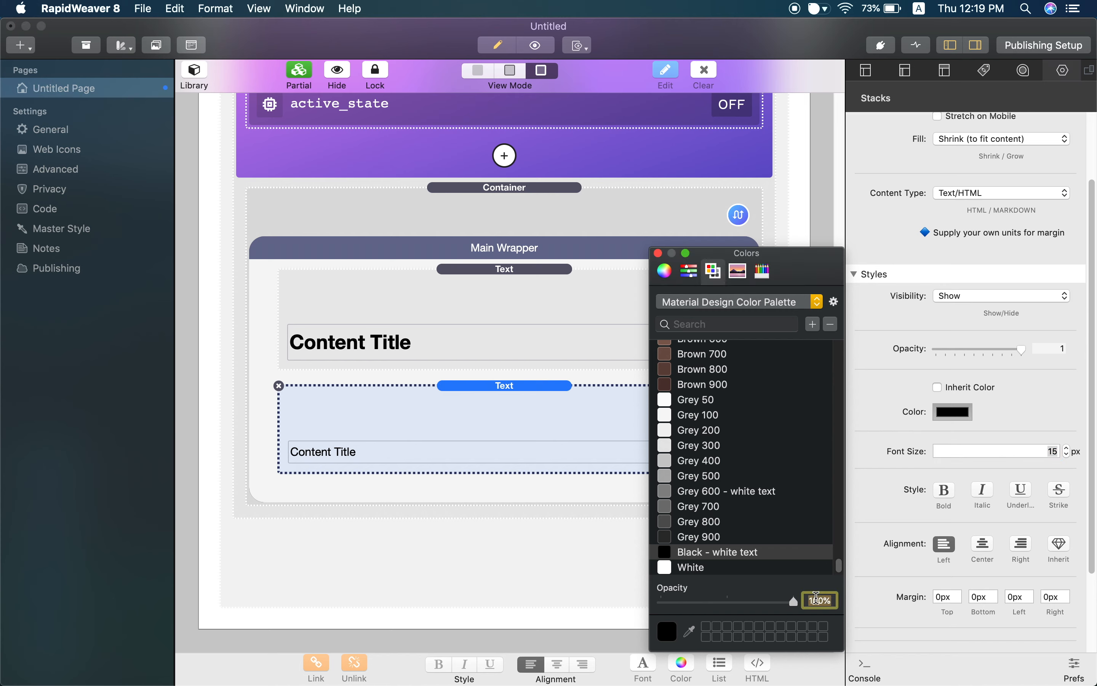
{"action": "type", "text": "50"}
{"action": "key", "text": "Return"}
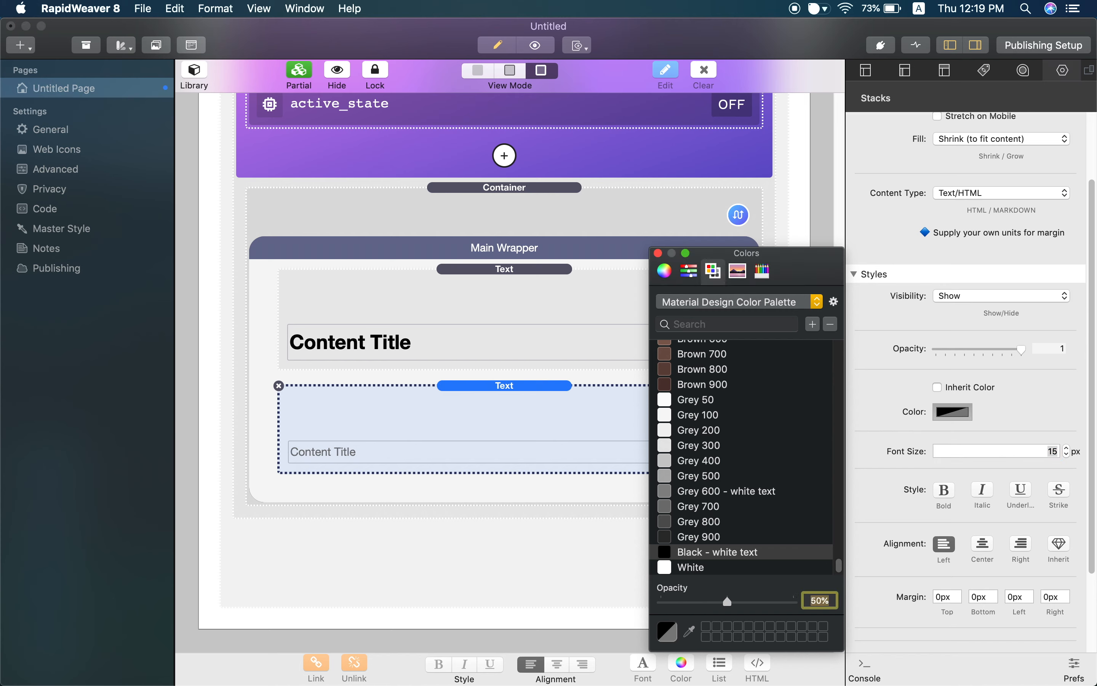
{"action": "left_click", "coordinate": [658, 253]}
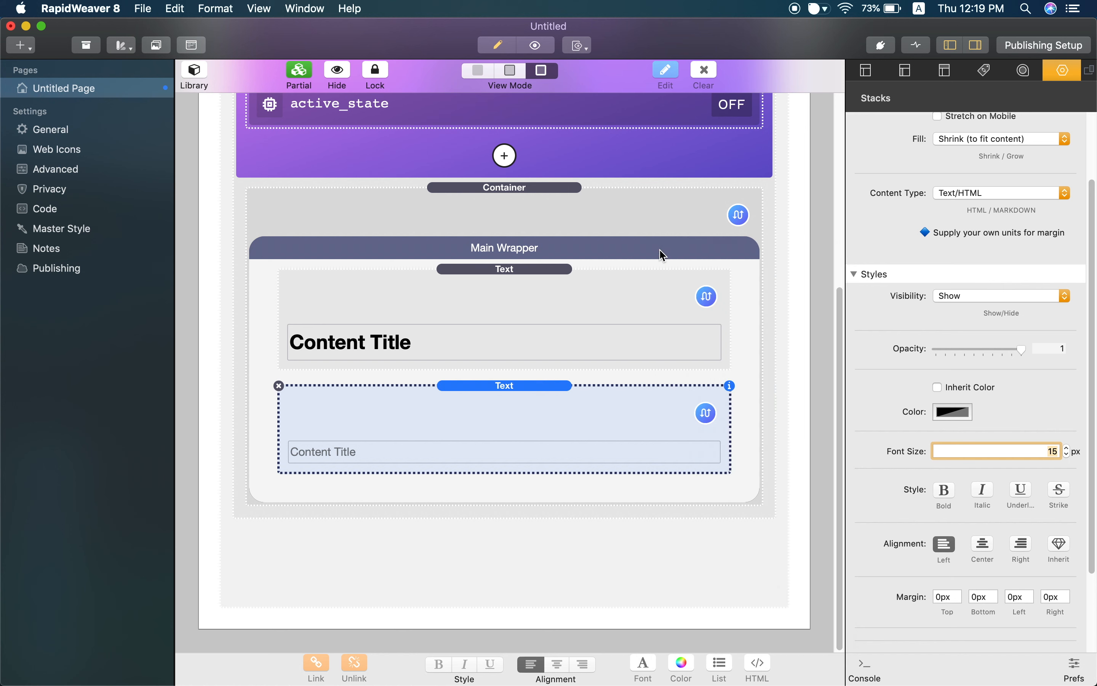
Replace the second Text stack's content with "Click the button below to show the modal" and check it in the browser preview
{"action": "double_click", "coordinate": [427, 450]}
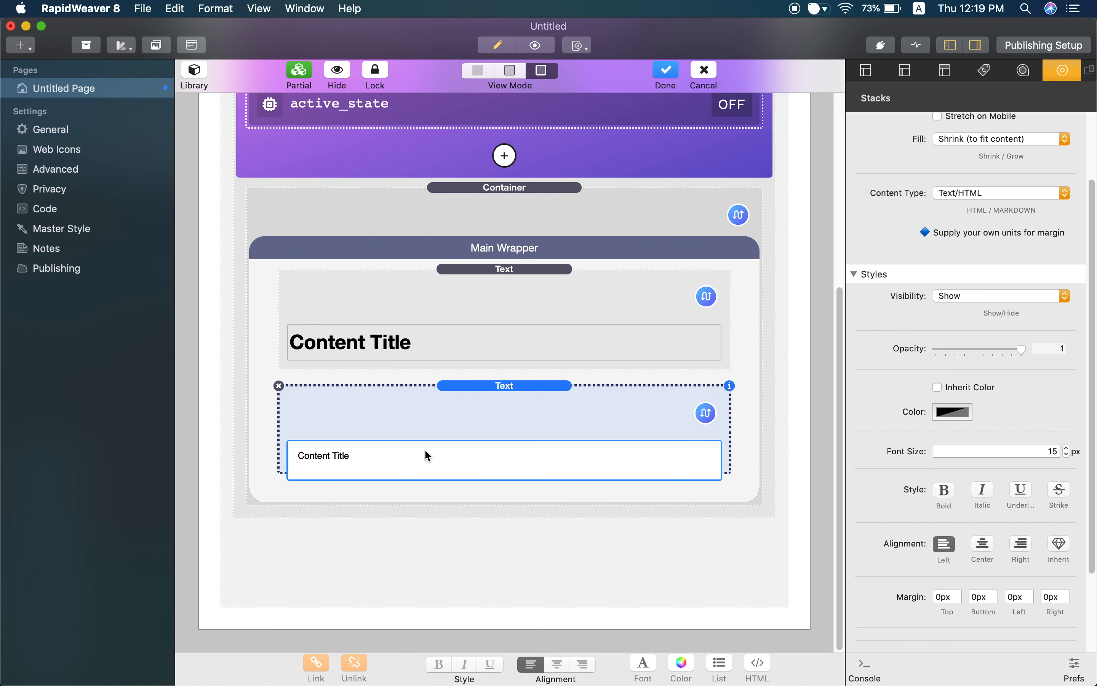
{"action": "left_click_drag", "start_coordinate": [399, 453], "coordinate": [291, 455]}
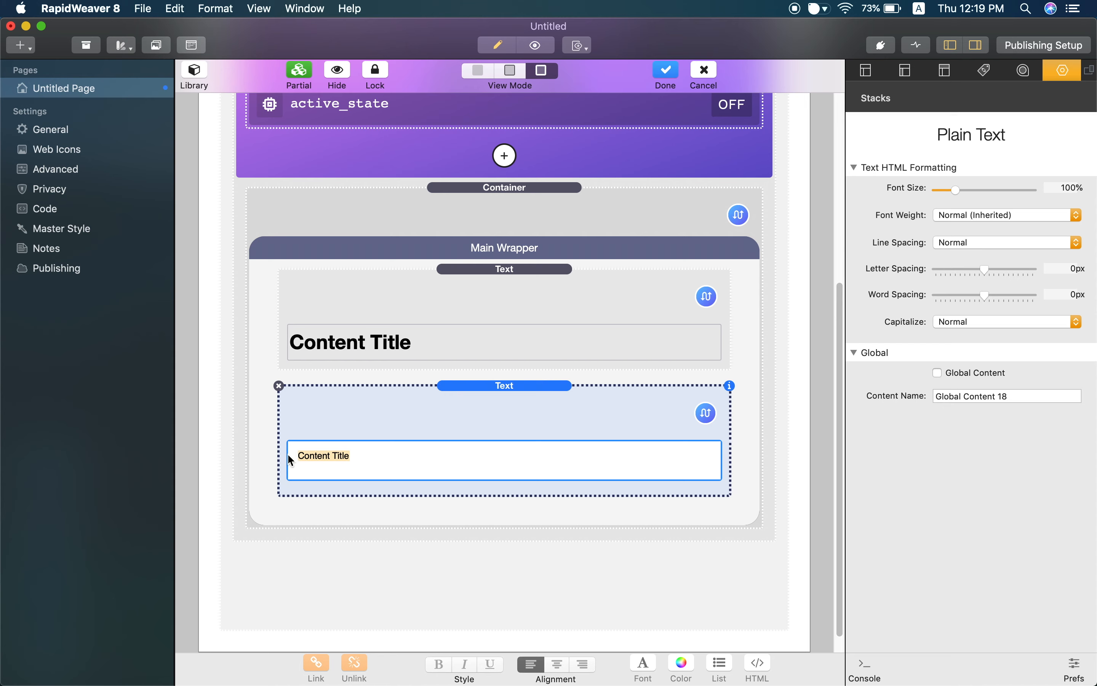
{"action": "type", "text": "Click the button below to sho"}
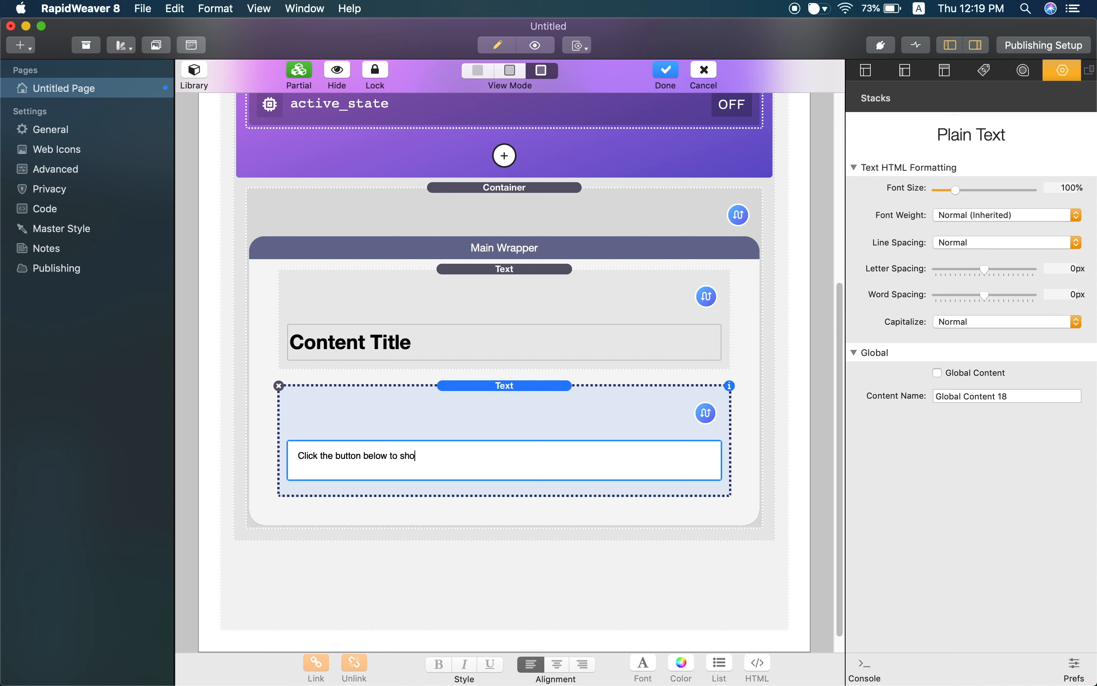
{"action": "type", "text": "w the modal"}
{"action": "left_click", "coordinate": [410, 409]}
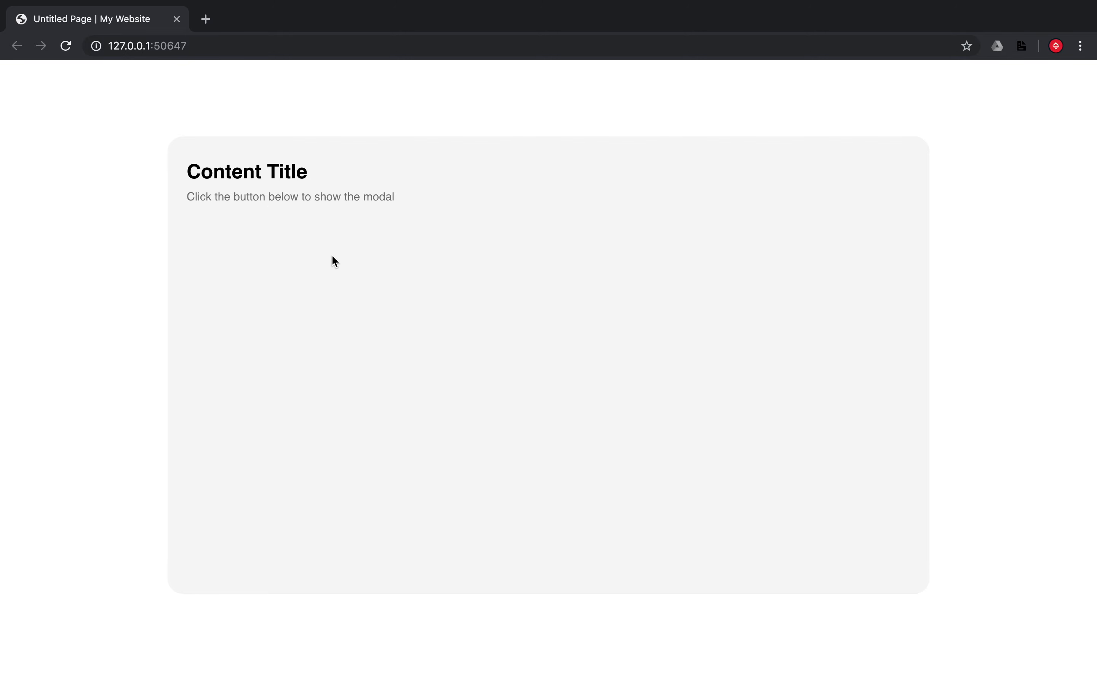
{"action": "key", "text": "ctrl+Left"}
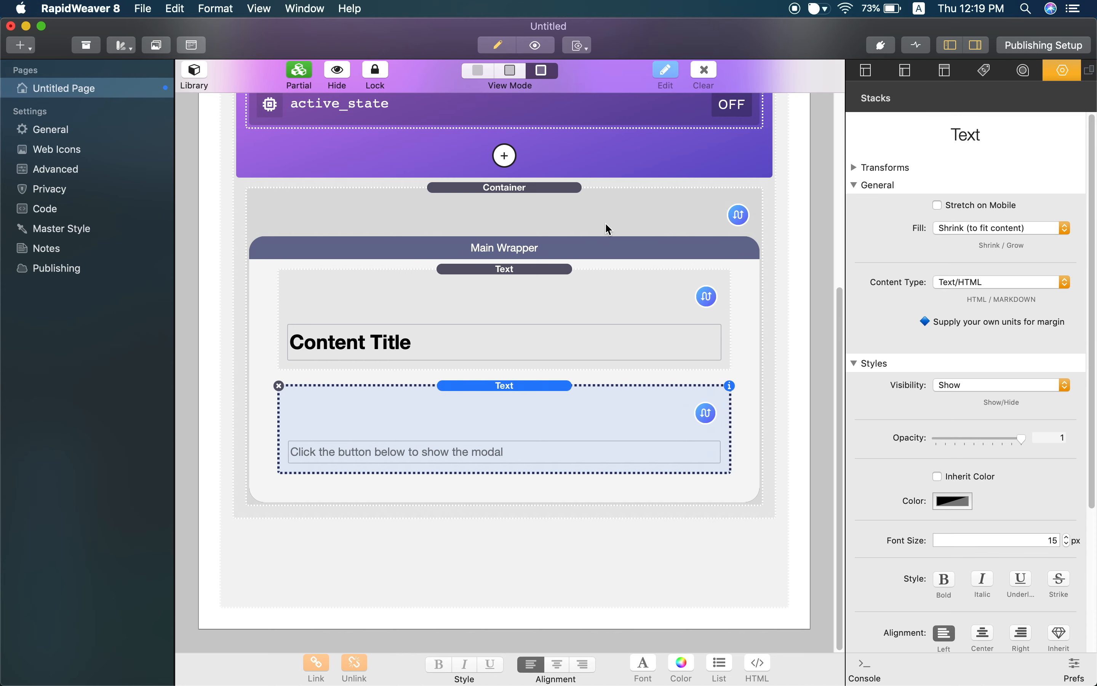
Center the Main Wrapper container's content both vertically and horizontally, keeping the content direction Top-to-Bottom
{"action": "left_click", "coordinate": [572, 209]}
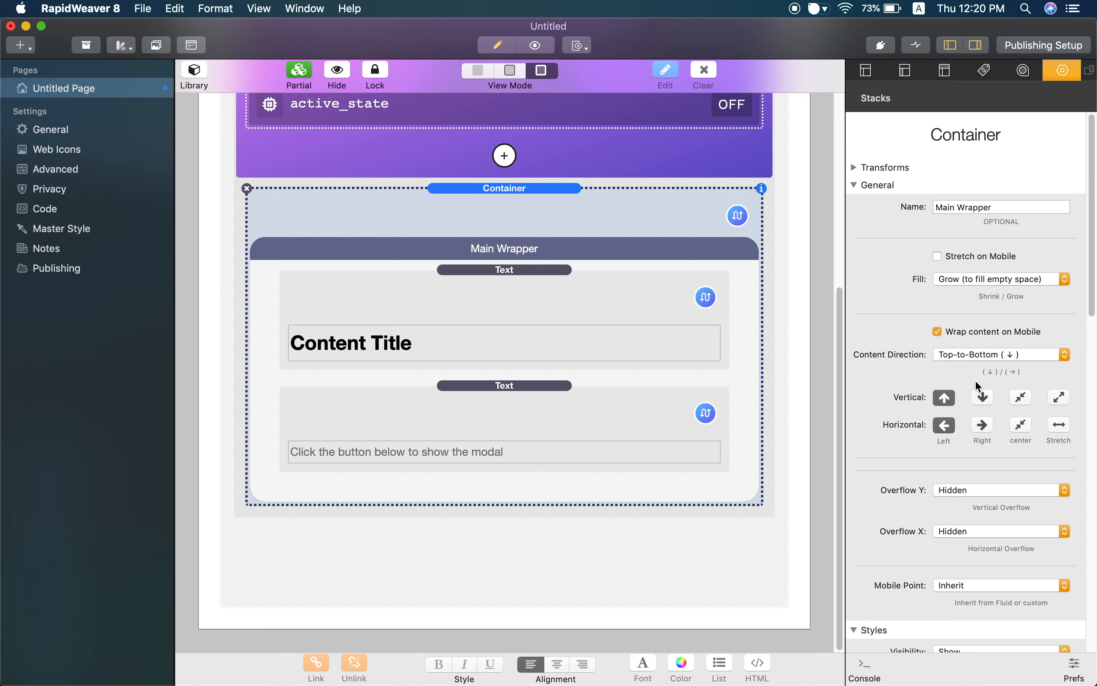
{"action": "left_click", "coordinate": [998, 357]}
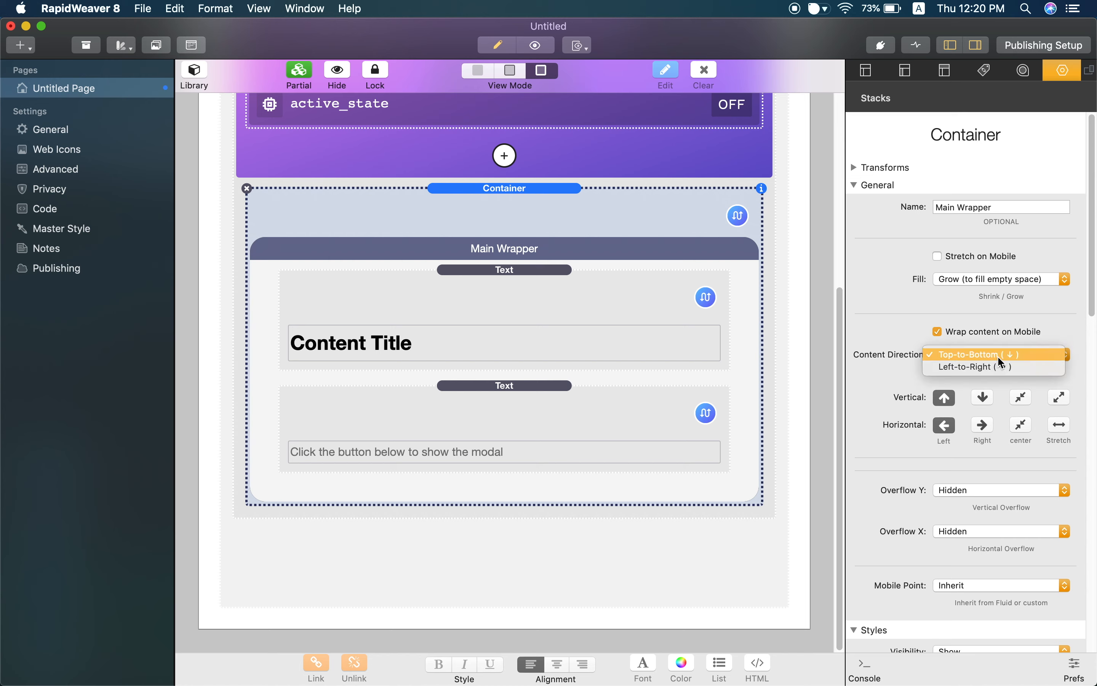
{"action": "left_click", "coordinate": [1035, 354]}
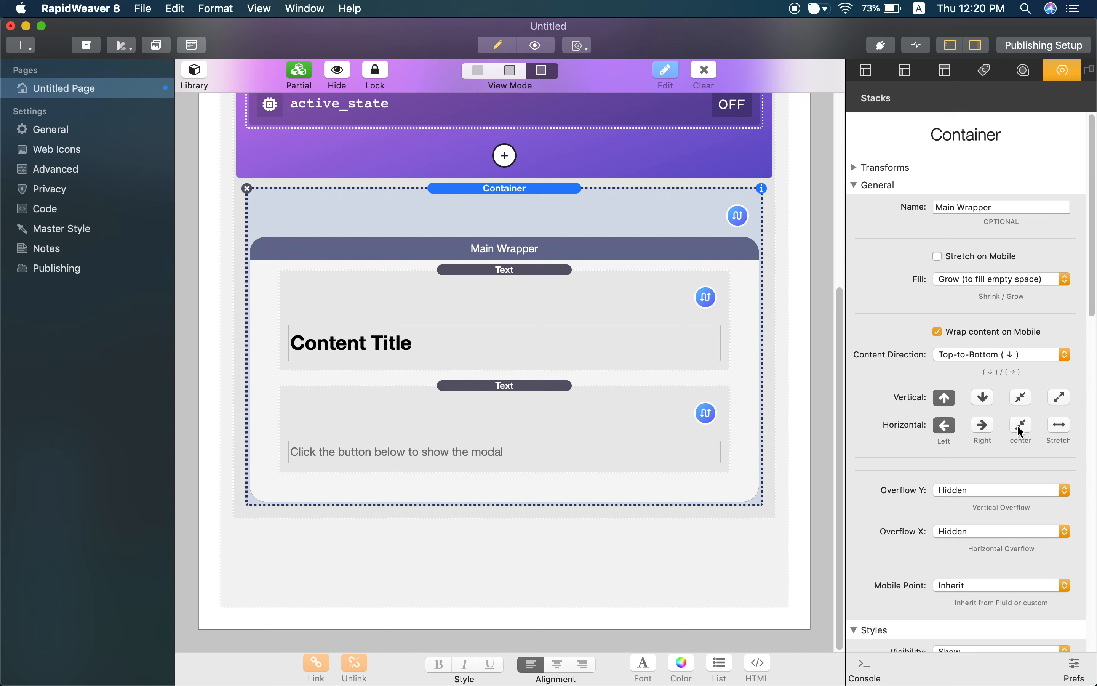
{"action": "left_click", "coordinate": [1022, 398]}
{"action": "left_click", "coordinate": [1023, 426]}
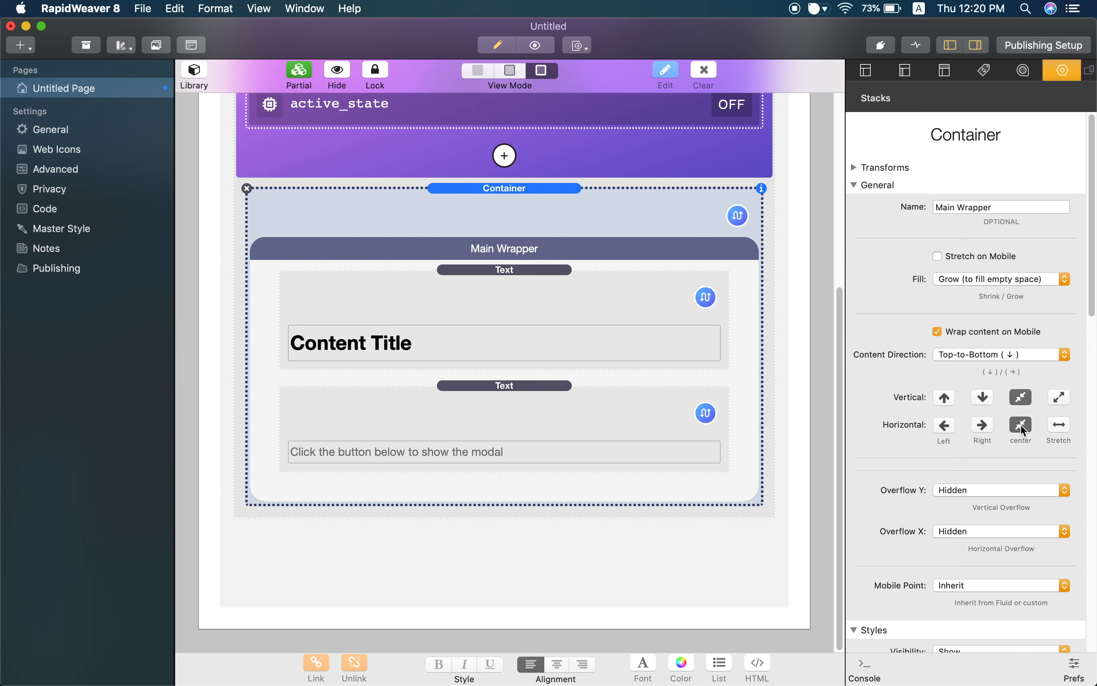
Switch to the browser, reload the page preview to check the content alignment, and return to RapidWeaver
{"action": "key", "text": "ctrl+Right"}
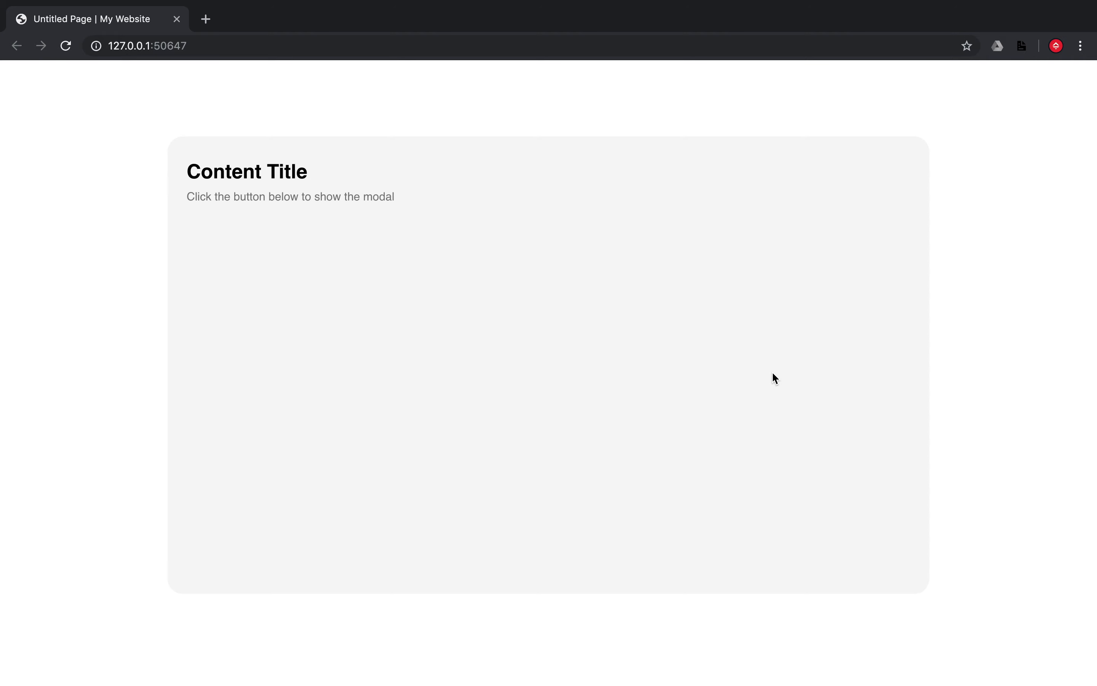
{"action": "key", "text": "super+r"}
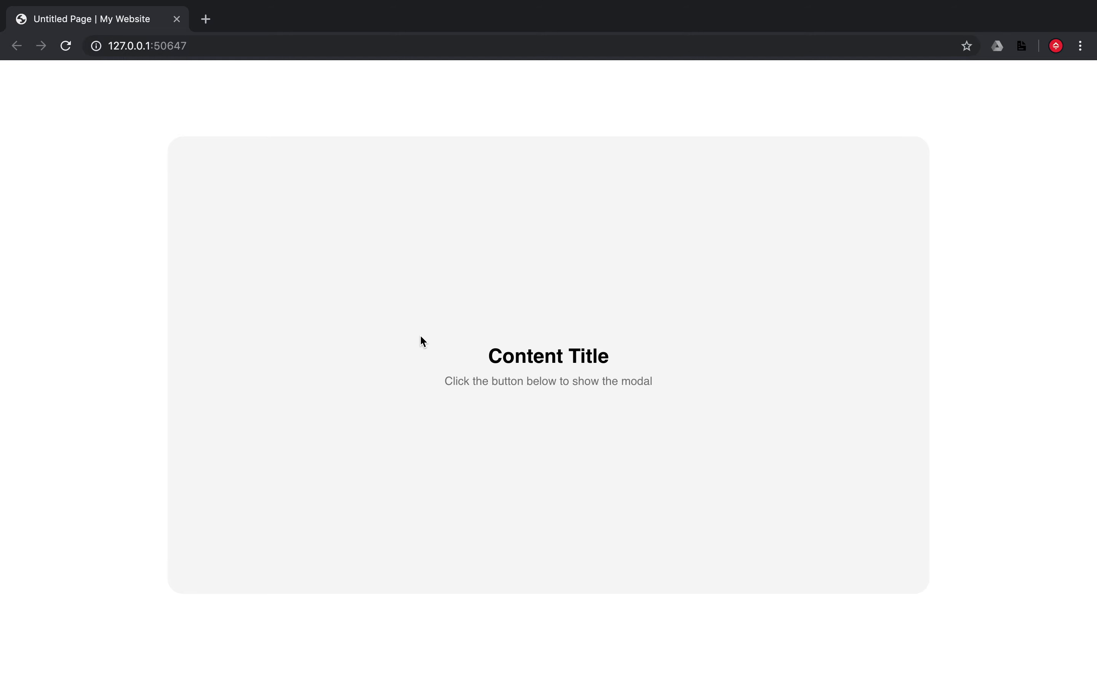
{"action": "key", "text": "ctrl+Left"}
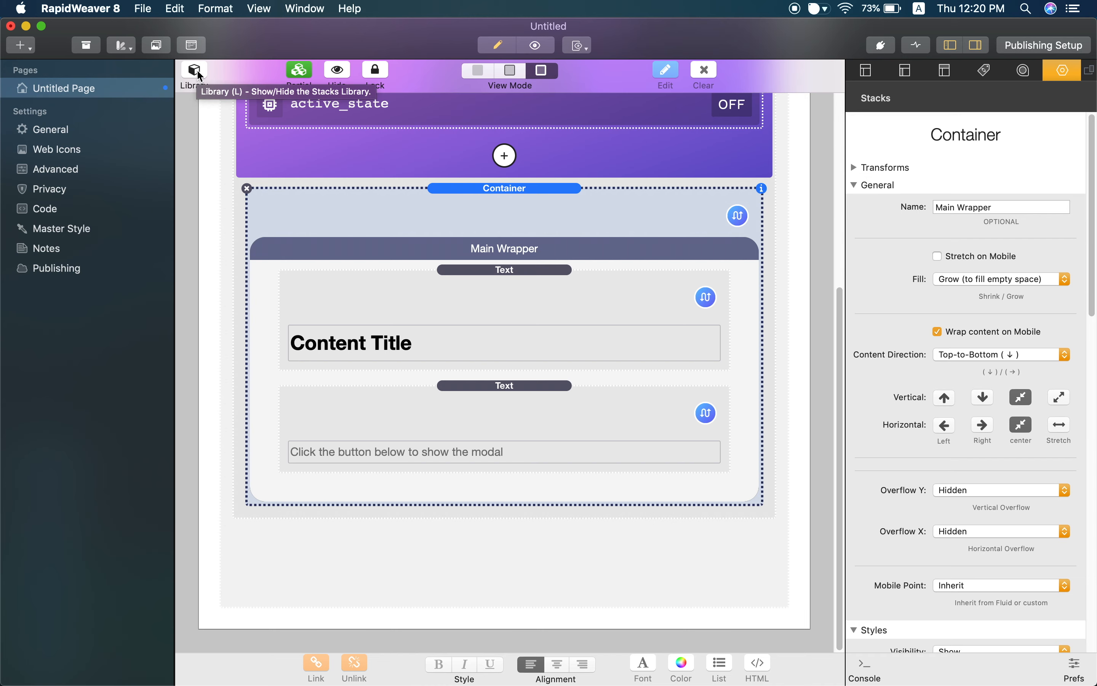
Add a Fluid Button stack from the stack library below the second Text stack inside the Main Wrapper
{"action": "left_click", "coordinate": [198, 71]}
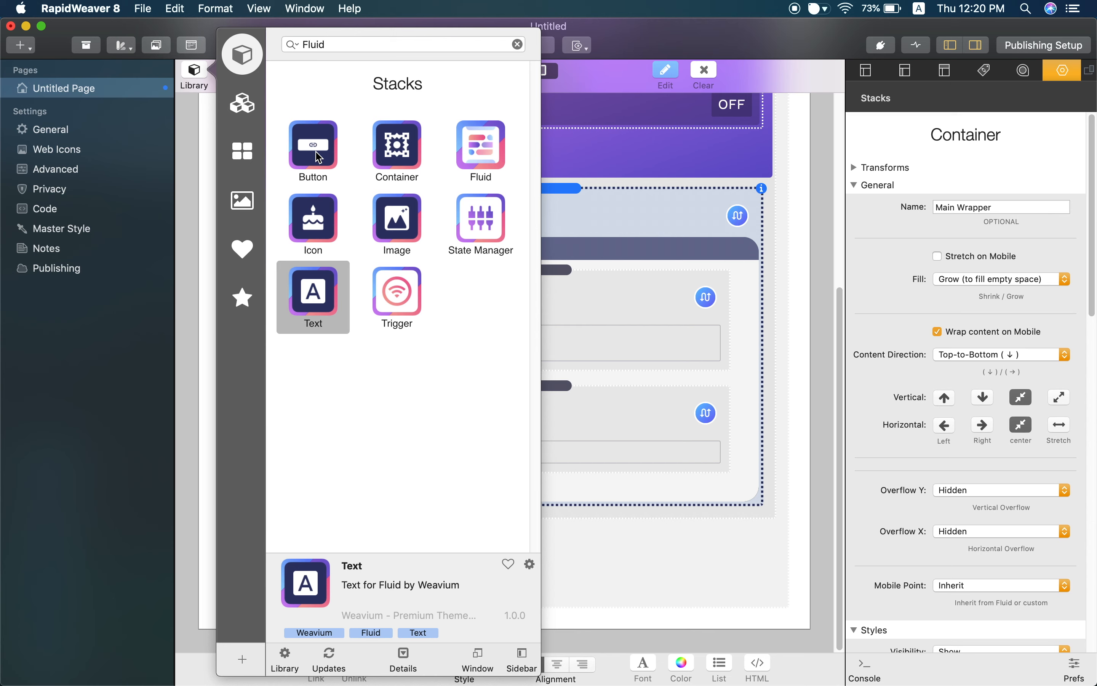
{"action": "left_click_drag", "start_coordinate": [320, 157], "coordinate": [645, 471]}
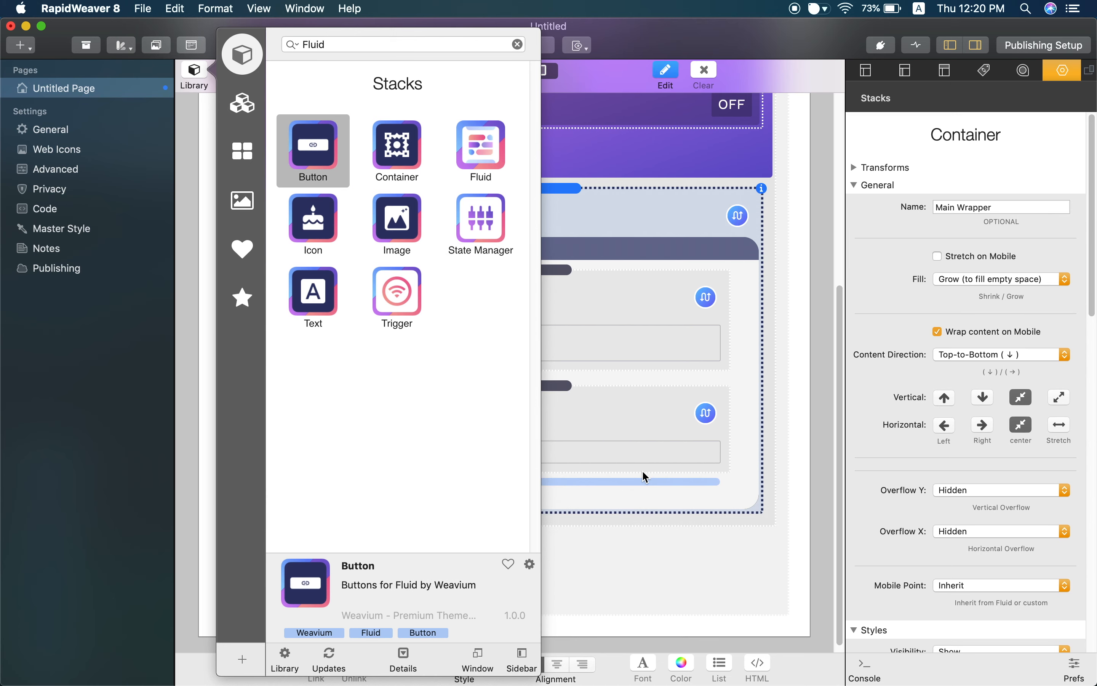
{"action": "left_click", "coordinate": [628, 500]}
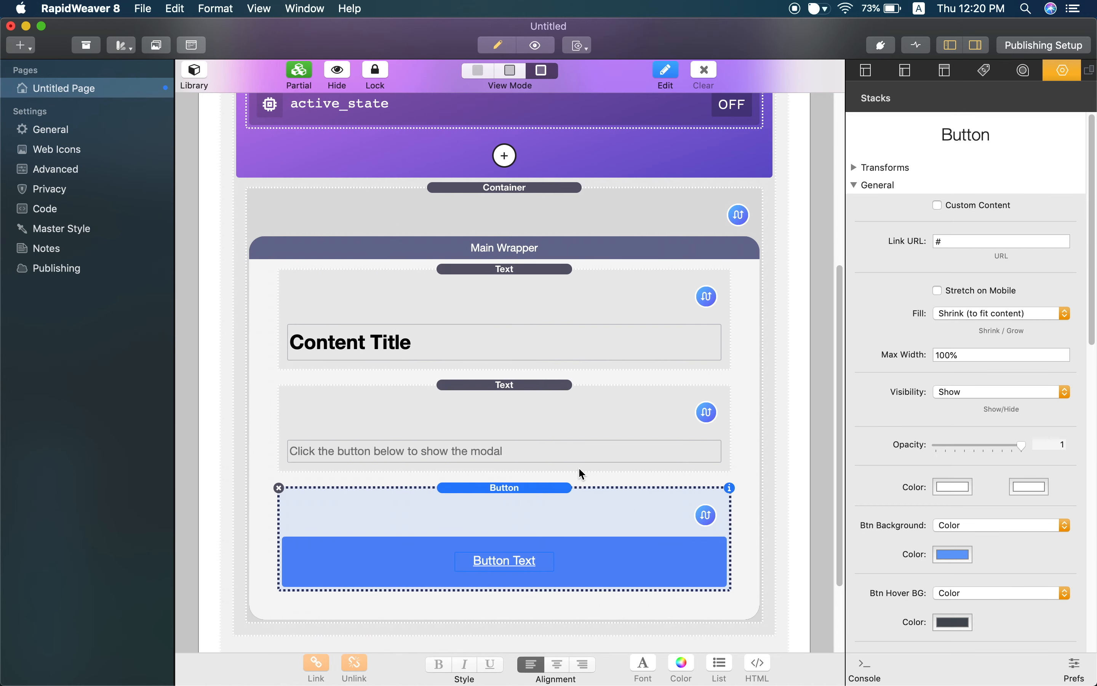
Examine the Button stack's settings for visibility, colors, font size, radius, padding, margin, border, and transforms, along with the available Fluid stacks
{"action": "scroll", "coordinate": [608, 495], "scroll_direction": "down", "scroll_amount": 2}
{"action": "scroll", "coordinate": [585, 485], "scroll_direction": "down", "scroll_amount": 2}
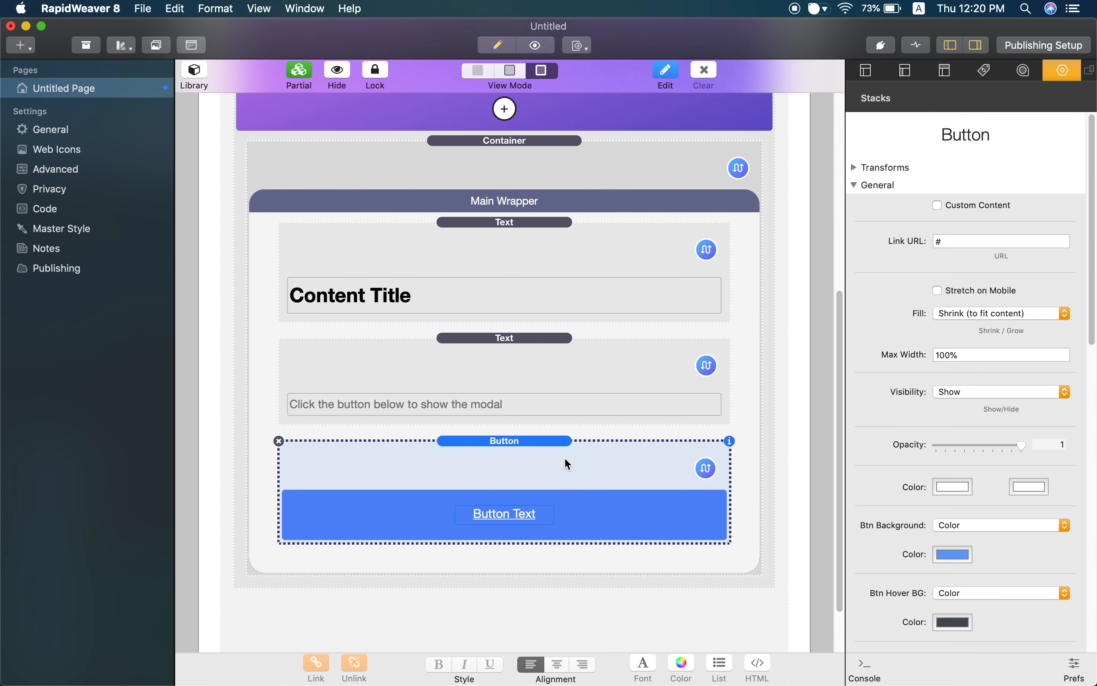
{"action": "scroll", "coordinate": [919, 262], "scroll_direction": "down", "scroll_amount": 3}
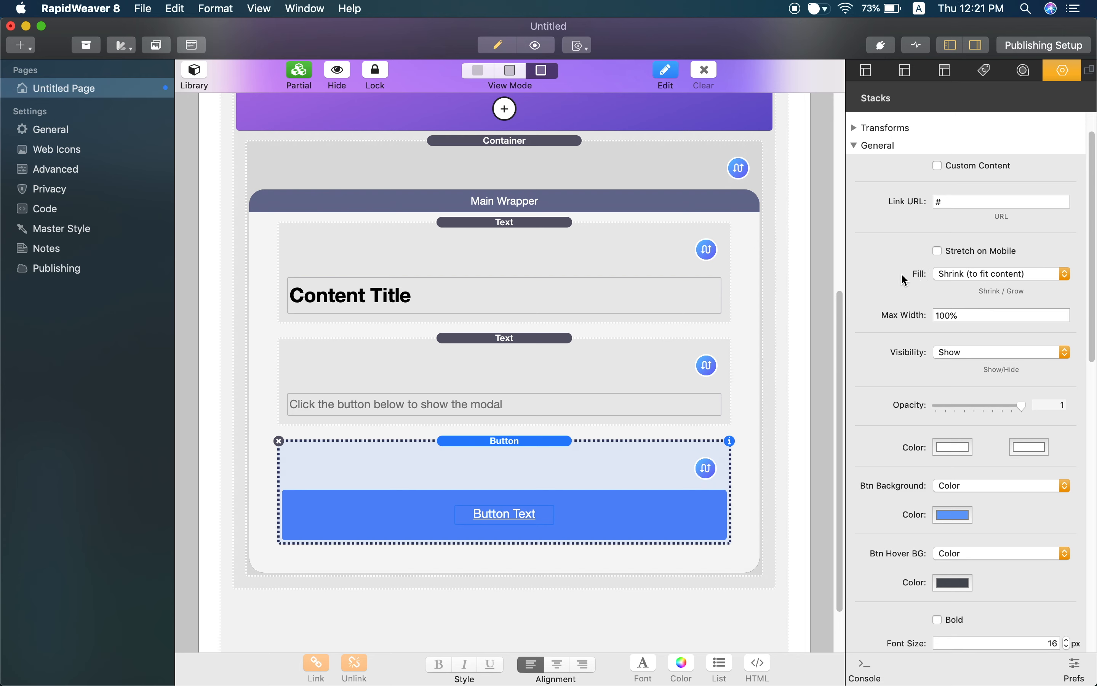
{"action": "scroll", "coordinate": [925, 349], "scroll_direction": "down", "scroll_amount": 2}
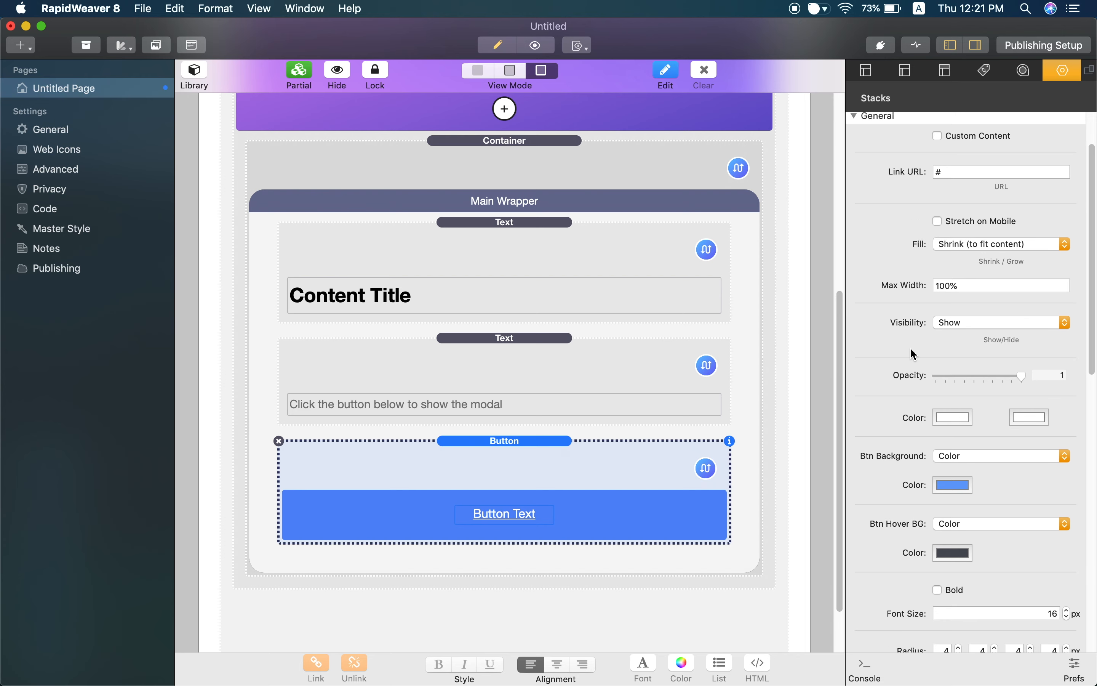
{"action": "left_click", "coordinate": [1004, 324]}
{"action": "left_click", "coordinate": [912, 317]}
{"action": "scroll", "coordinate": [885, 354], "scroll_direction": "down", "scroll_amount": 8}
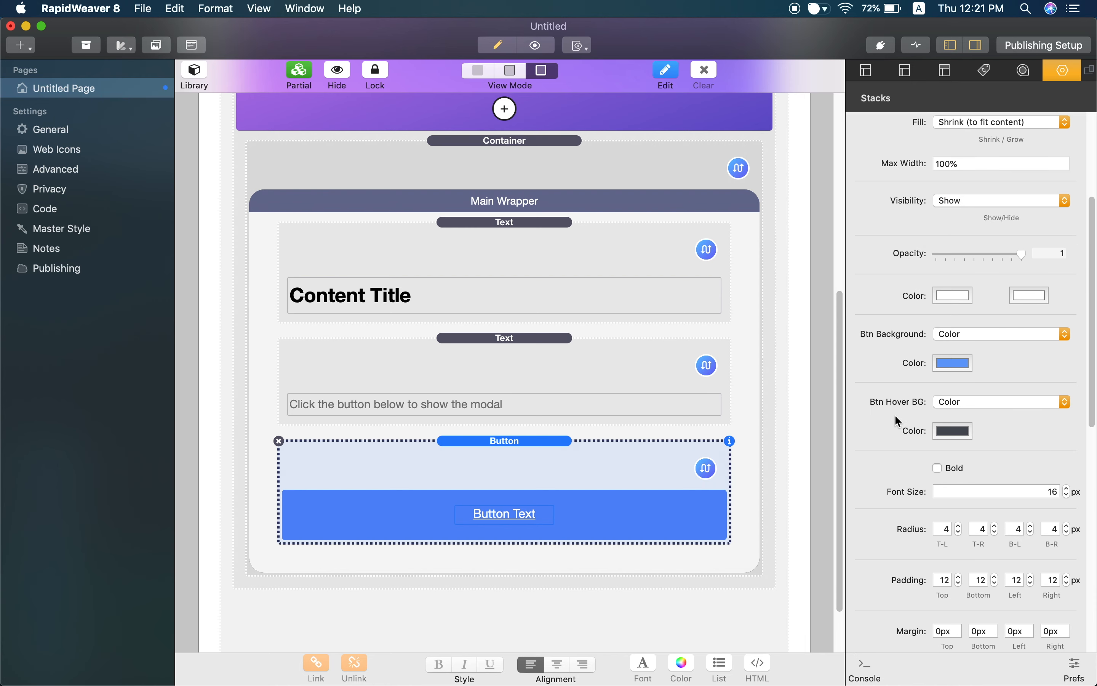
{"action": "scroll", "coordinate": [900, 424], "scroll_direction": "down", "scroll_amount": 1}
{"action": "scroll", "coordinate": [901, 418], "scroll_direction": "down", "scroll_amount": 2}
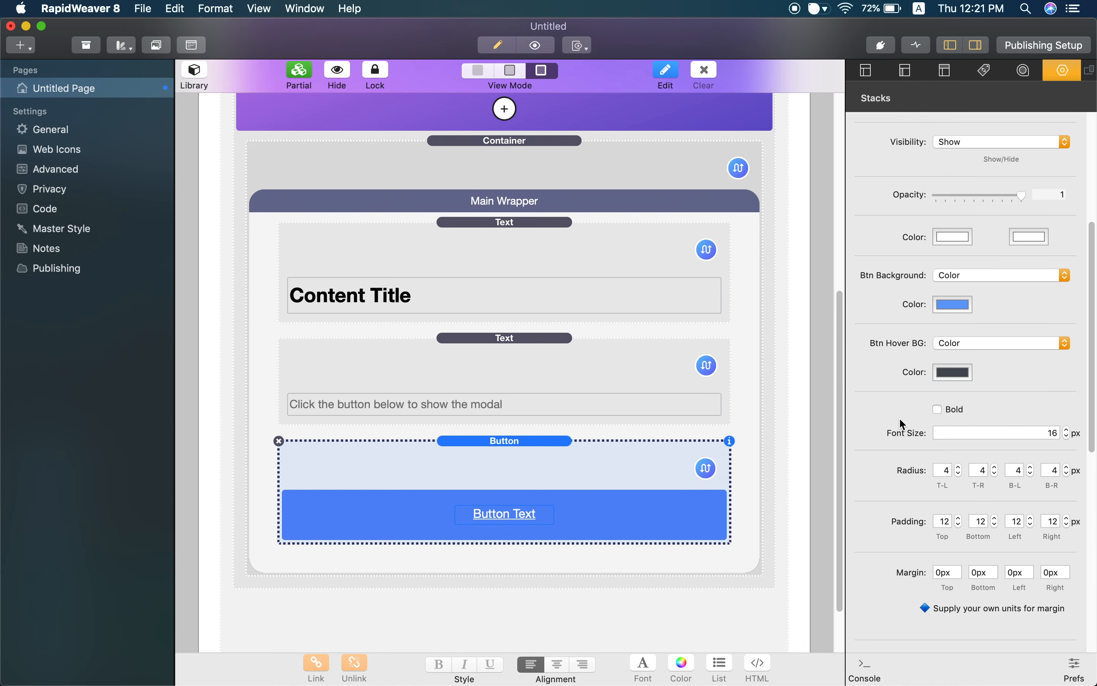
{"action": "scroll", "coordinate": [962, 454], "scroll_direction": "down", "scroll_amount": 4}
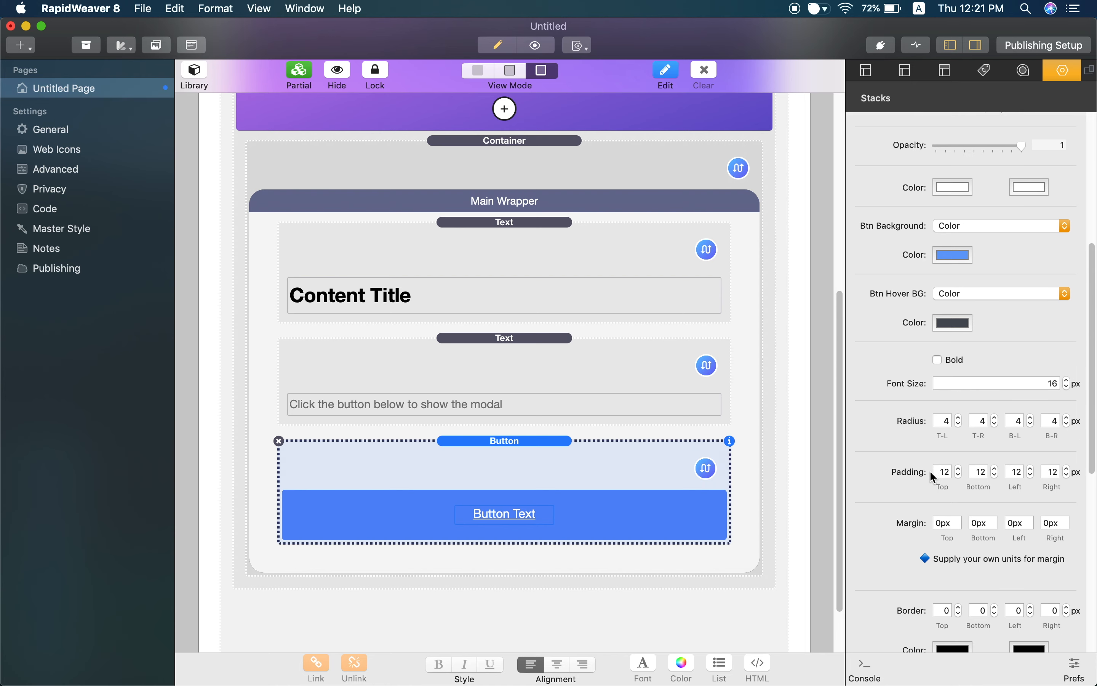
{"action": "scroll", "coordinate": [930, 527], "scroll_direction": "down", "scroll_amount": 1}
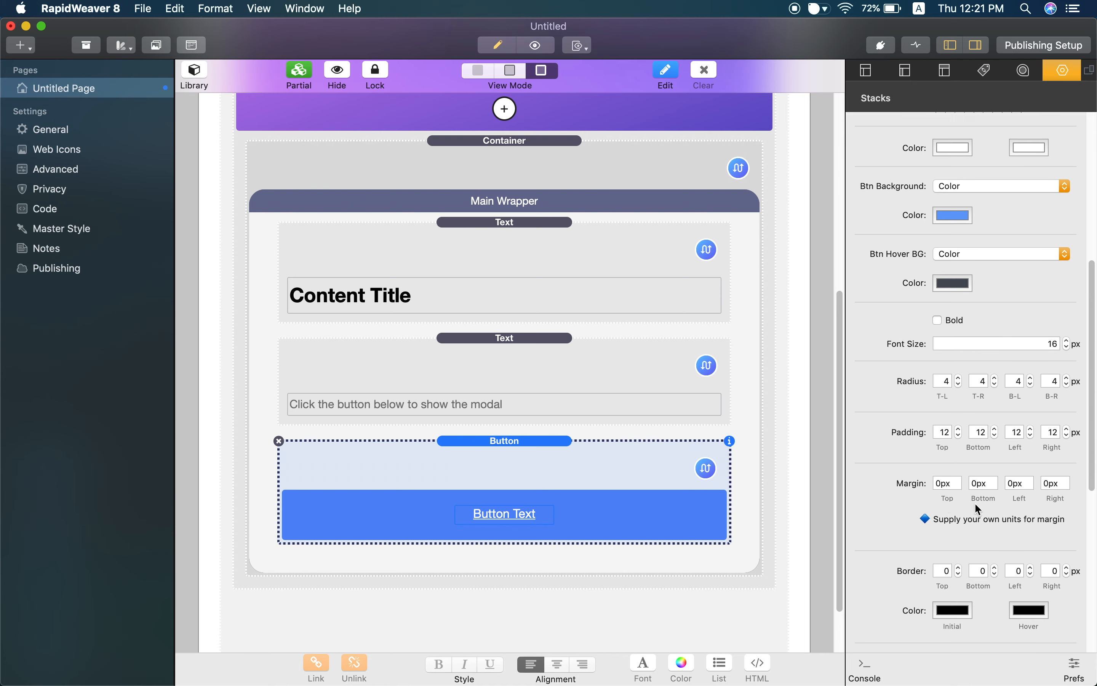
{"action": "scroll", "coordinate": [934, 526], "scroll_direction": "down", "scroll_amount": 7}
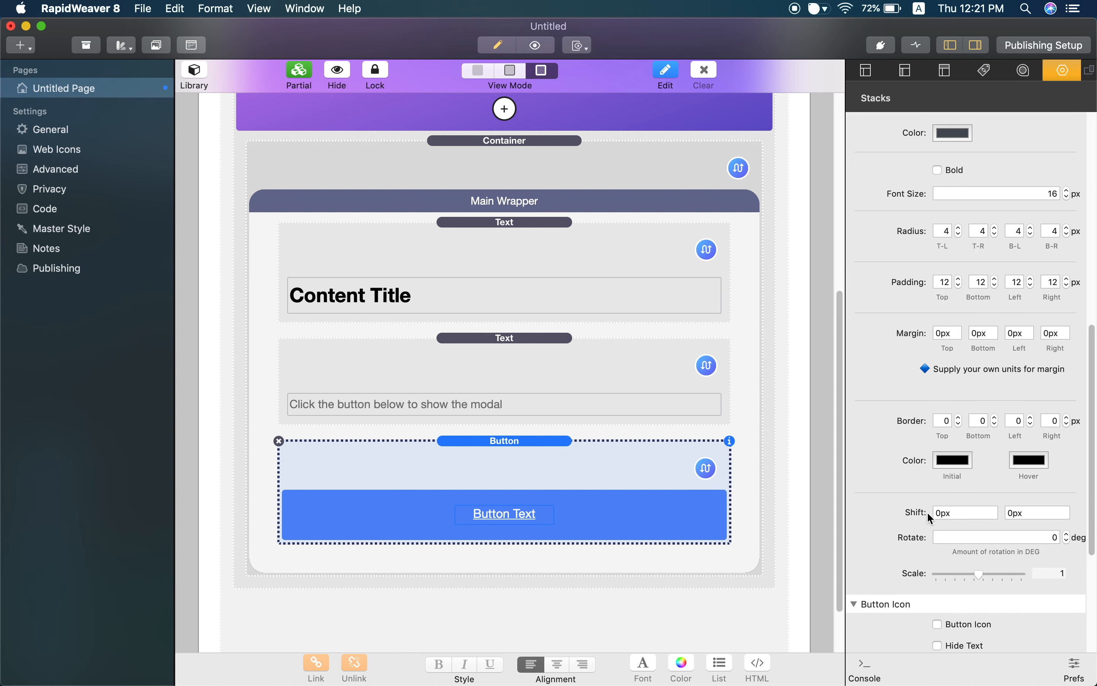
{"action": "left_click", "coordinate": [193, 66]}
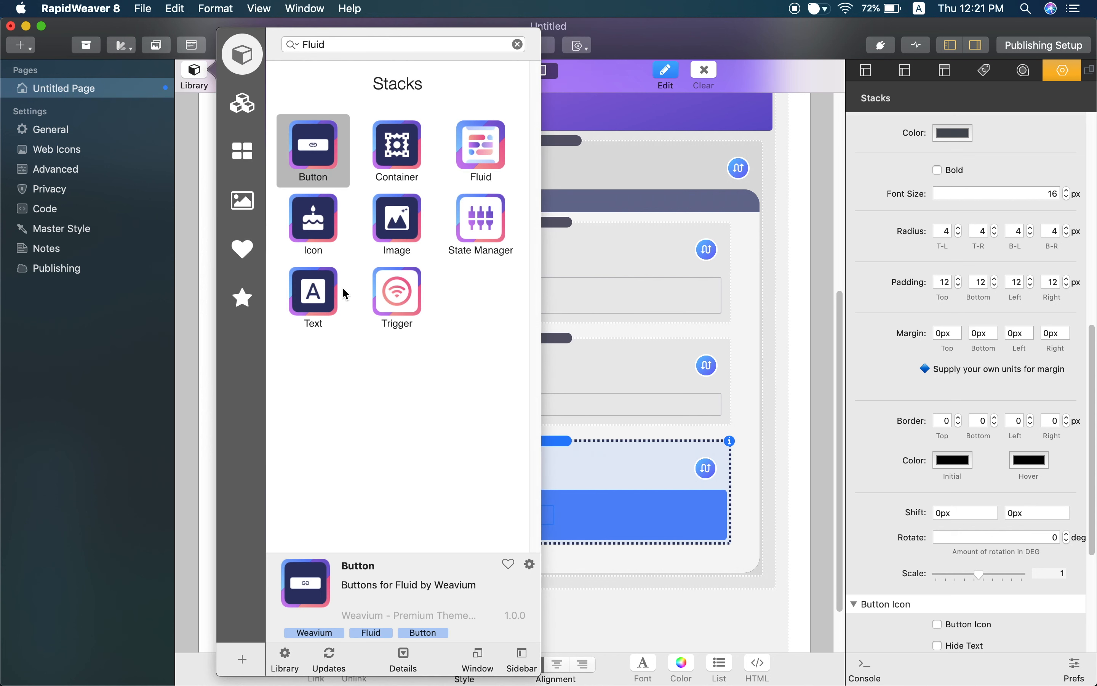
{"action": "left_click", "coordinate": [640, 463]}
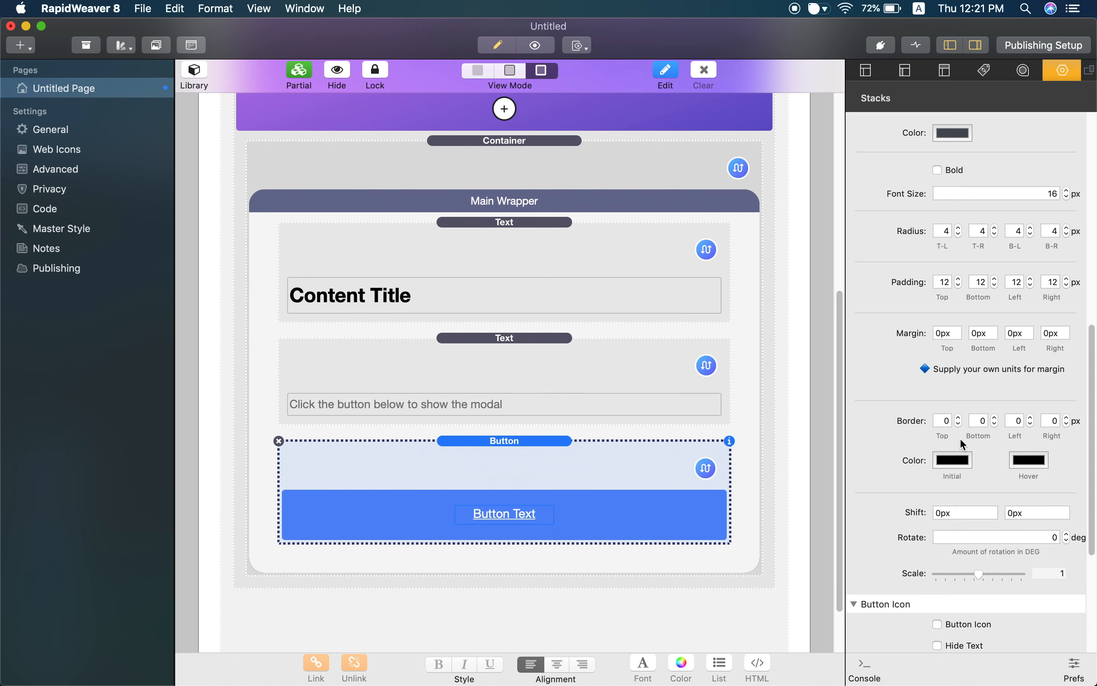
{"action": "scroll", "coordinate": [965, 399], "scroll_direction": "up", "scroll_amount": 4}
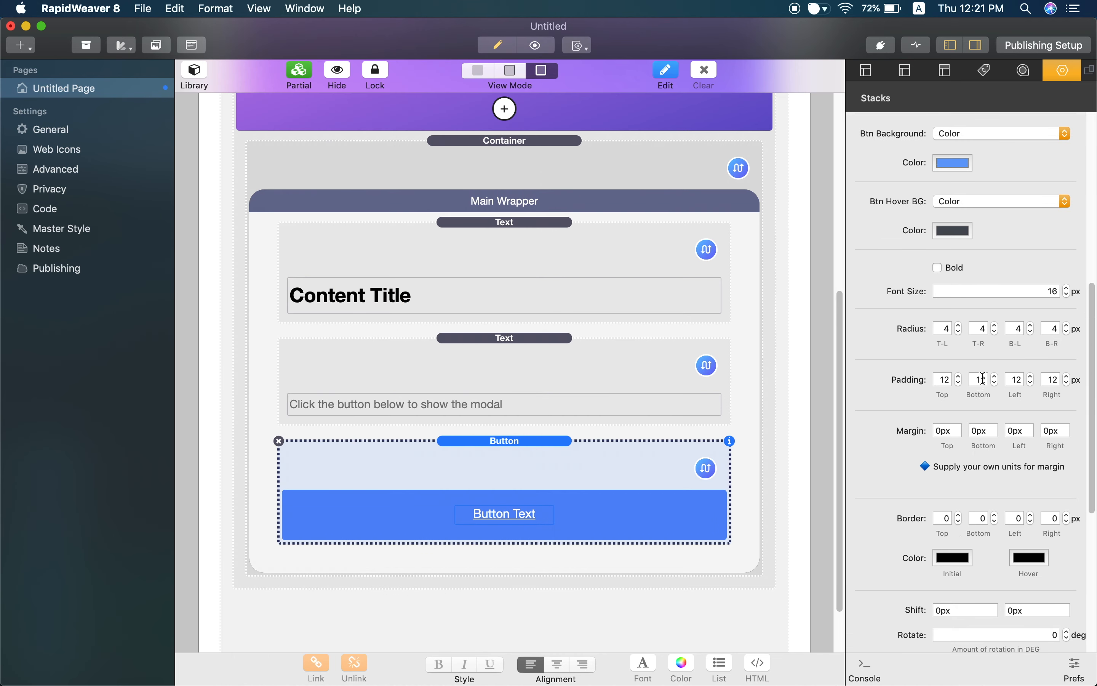
Change the text of the Button stack inside the Main Wrapper to "Show Modal"
{"action": "scroll", "coordinate": [969, 364], "scroll_direction": "up", "scroll_amount": 4}
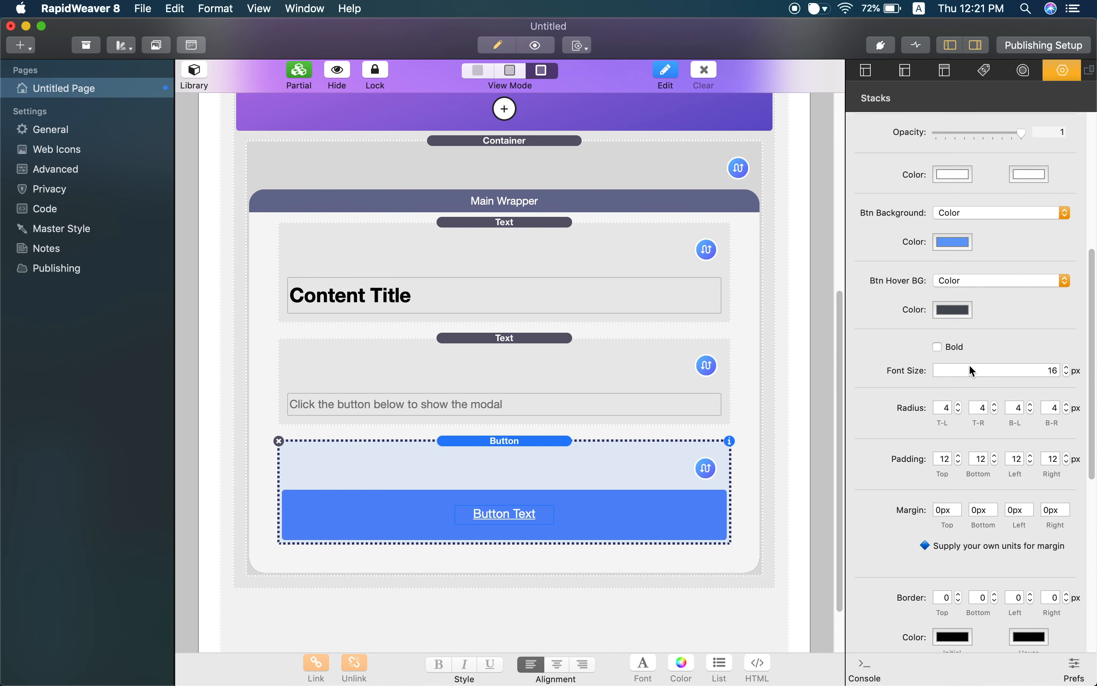
{"action": "scroll", "coordinate": [970, 366], "scroll_direction": "up", "scroll_amount": 5}
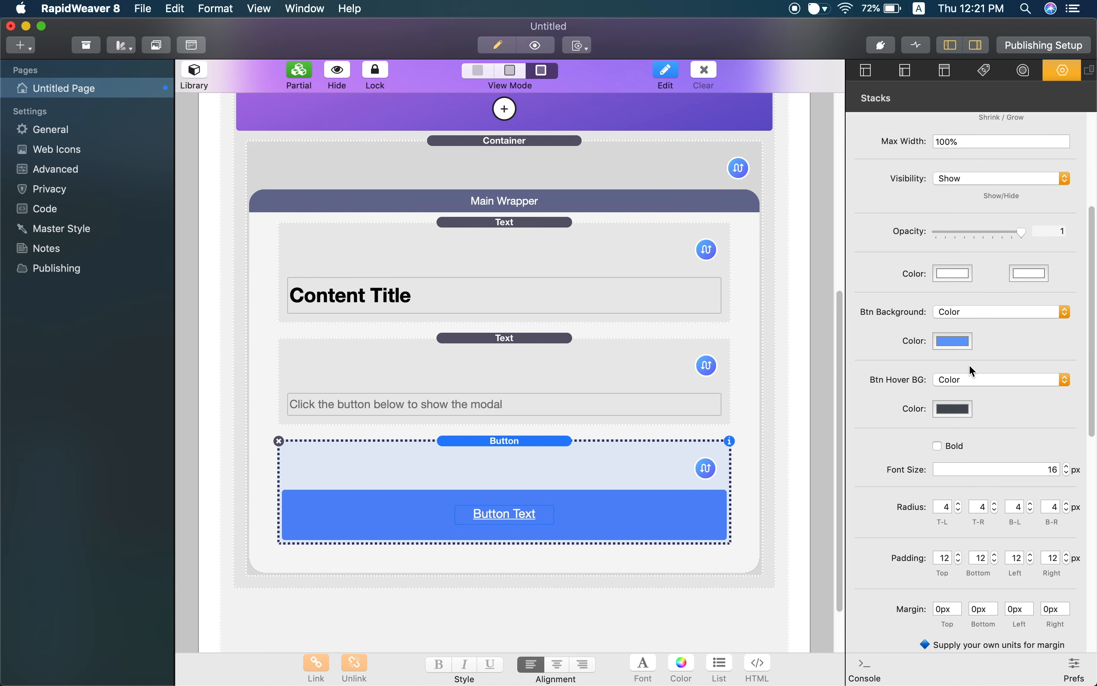
{"action": "scroll", "coordinate": [968, 368], "scroll_direction": "up", "scroll_amount": 2}
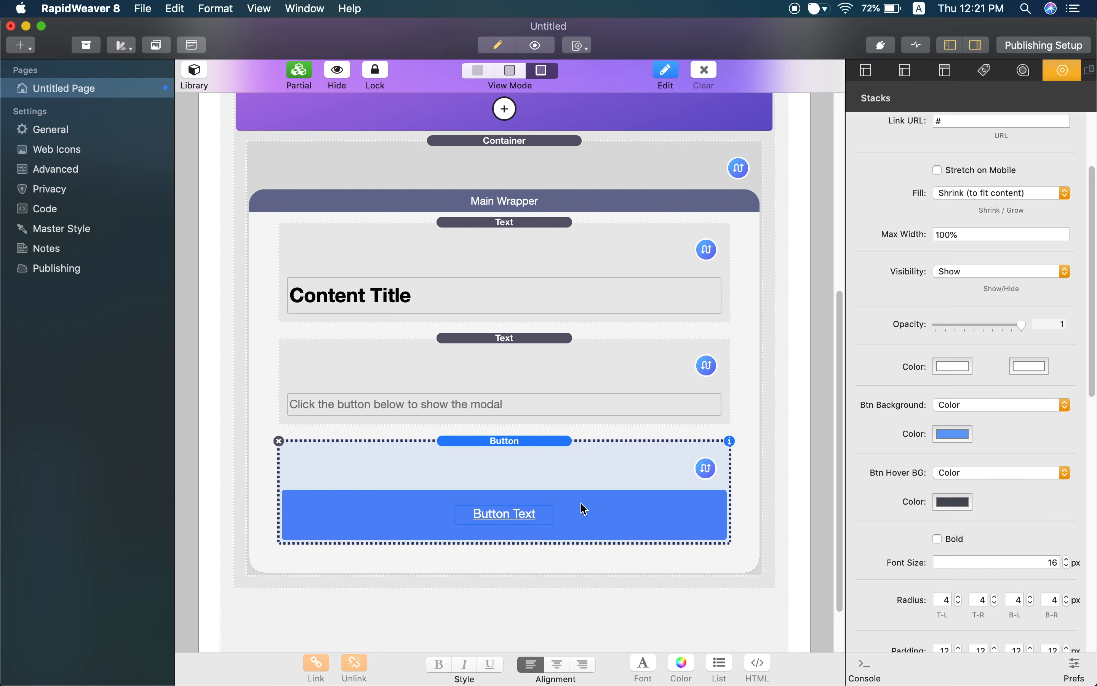
{"action": "double_click", "coordinate": [538, 514]}
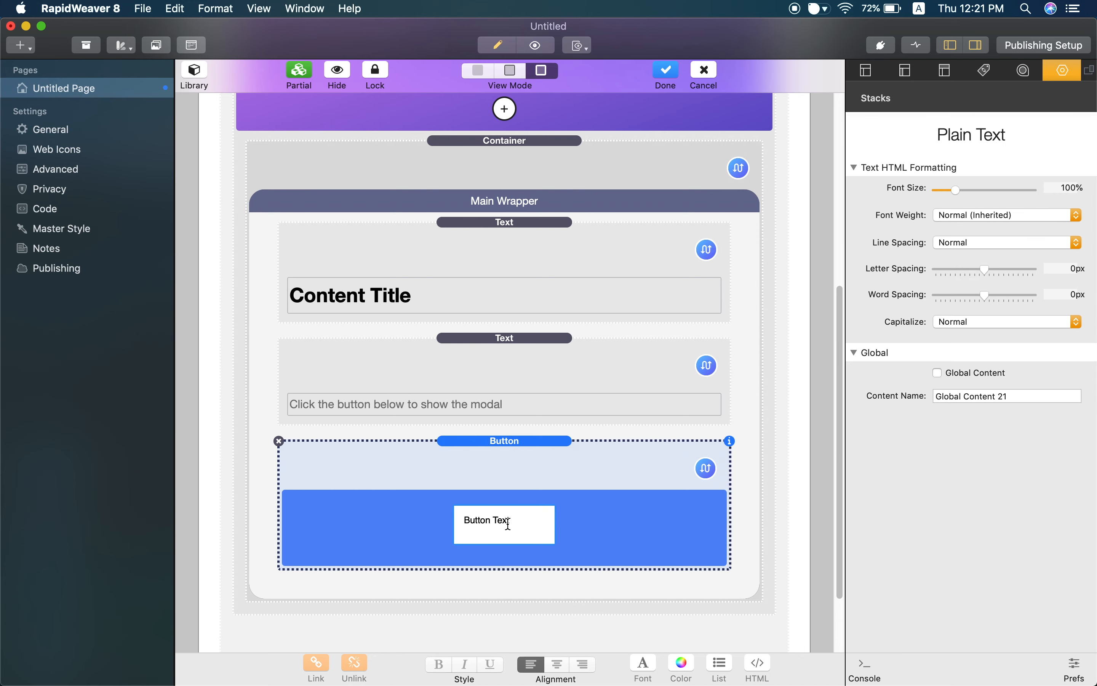
{"action": "left_click_drag", "start_coordinate": [502, 519], "coordinate": [457, 520]}
{"action": "type", "text": "Show Modal"}
{"action": "left_click", "coordinate": [535, 474]}
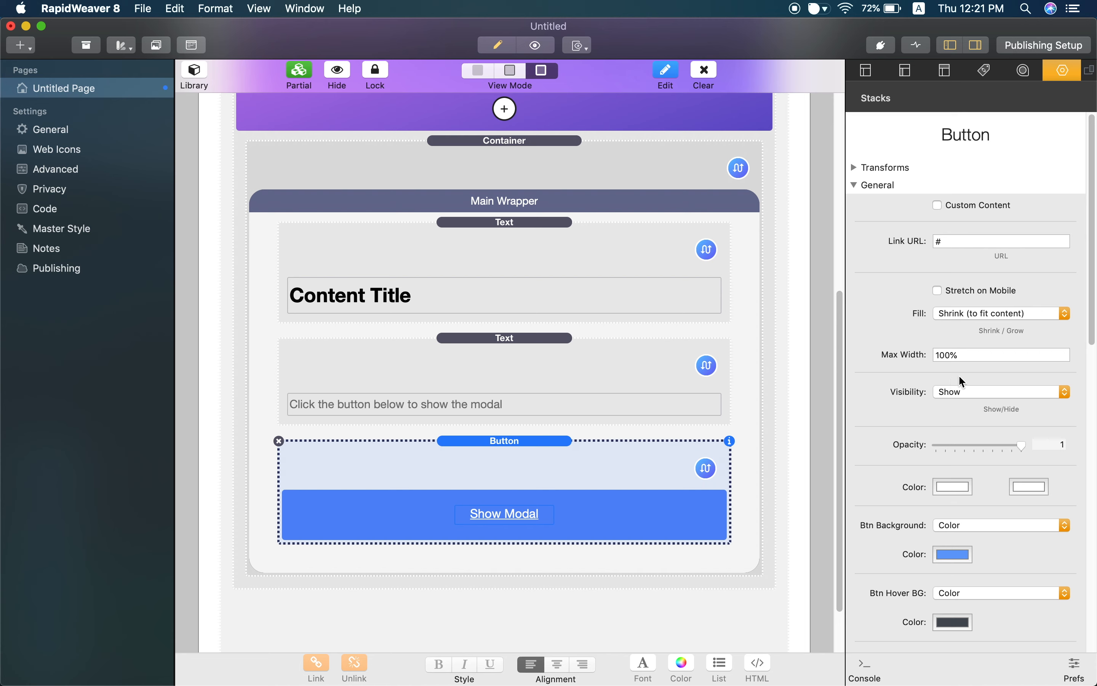
Set the button's fill to Grow (to fill empty space), reload the page preview in the browser to check it, and return to RapidWeaver
{"action": "left_click", "coordinate": [972, 312]}
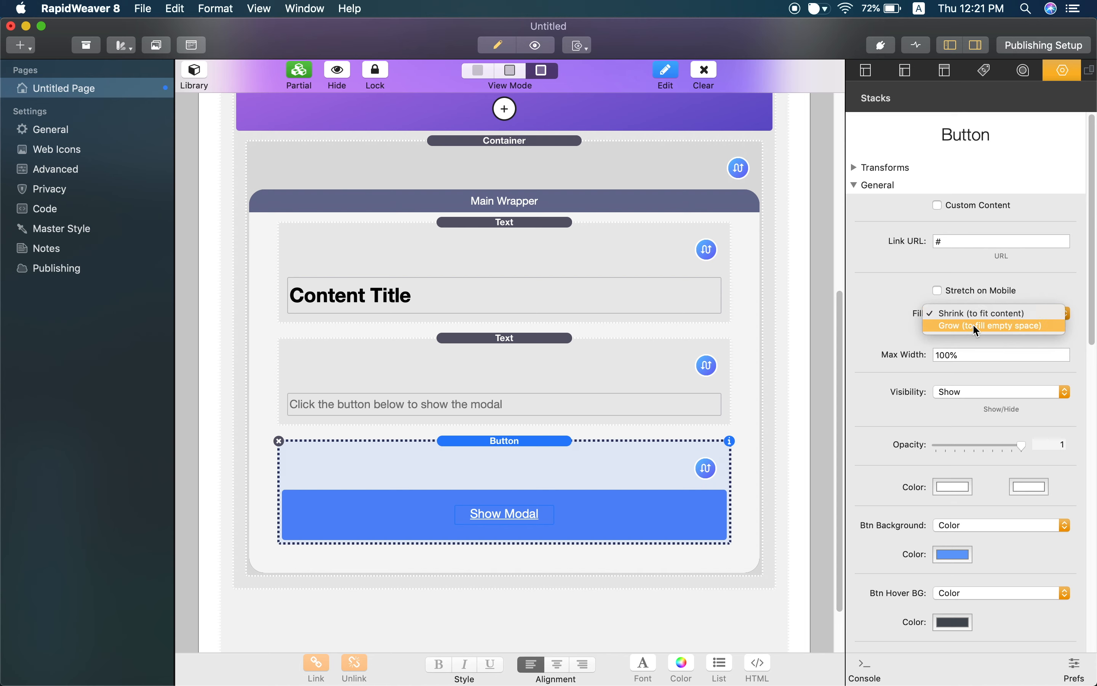
{"action": "left_click", "coordinate": [974, 326]}
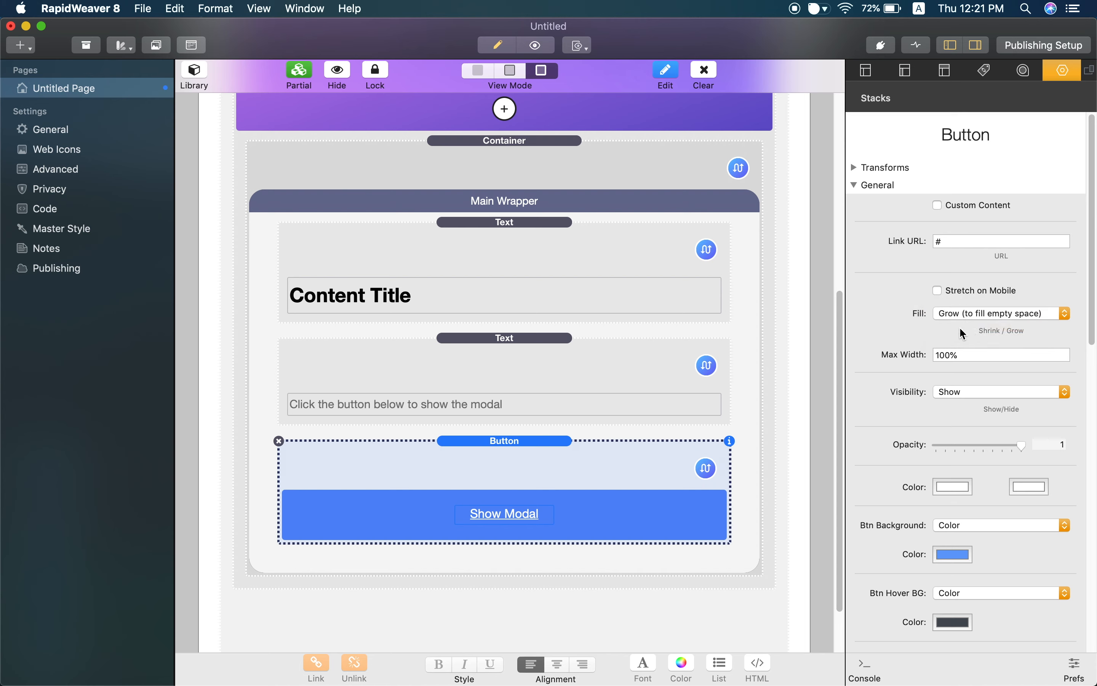
{"action": "left_click", "coordinate": [960, 314]}
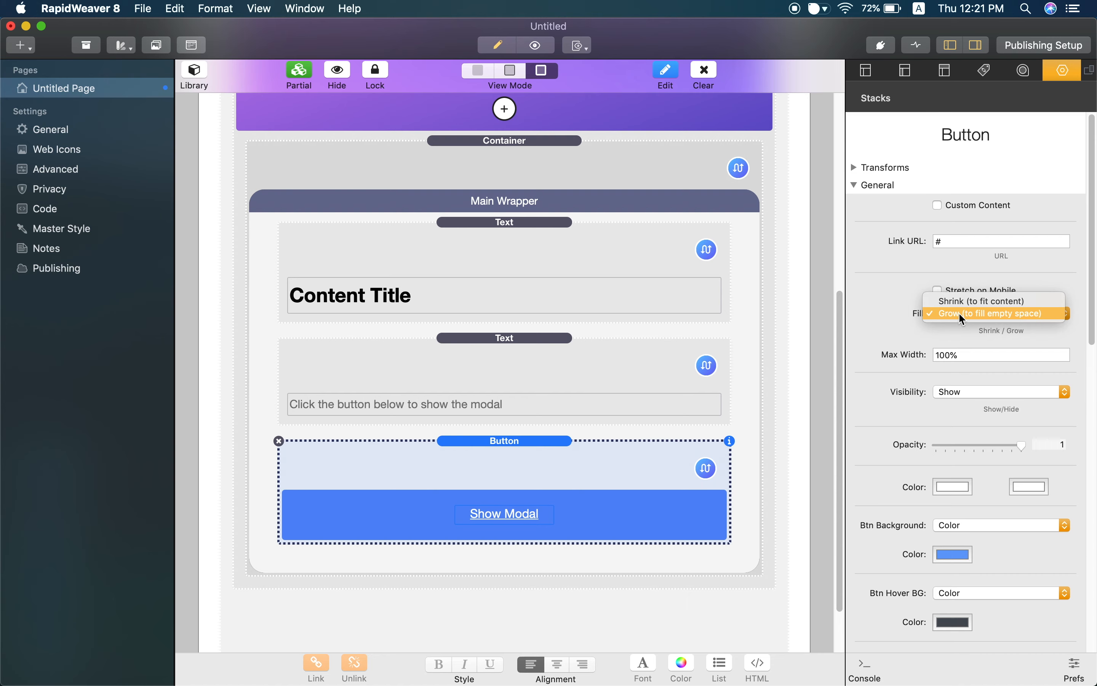
{"action": "left_click", "coordinate": [959, 314]}
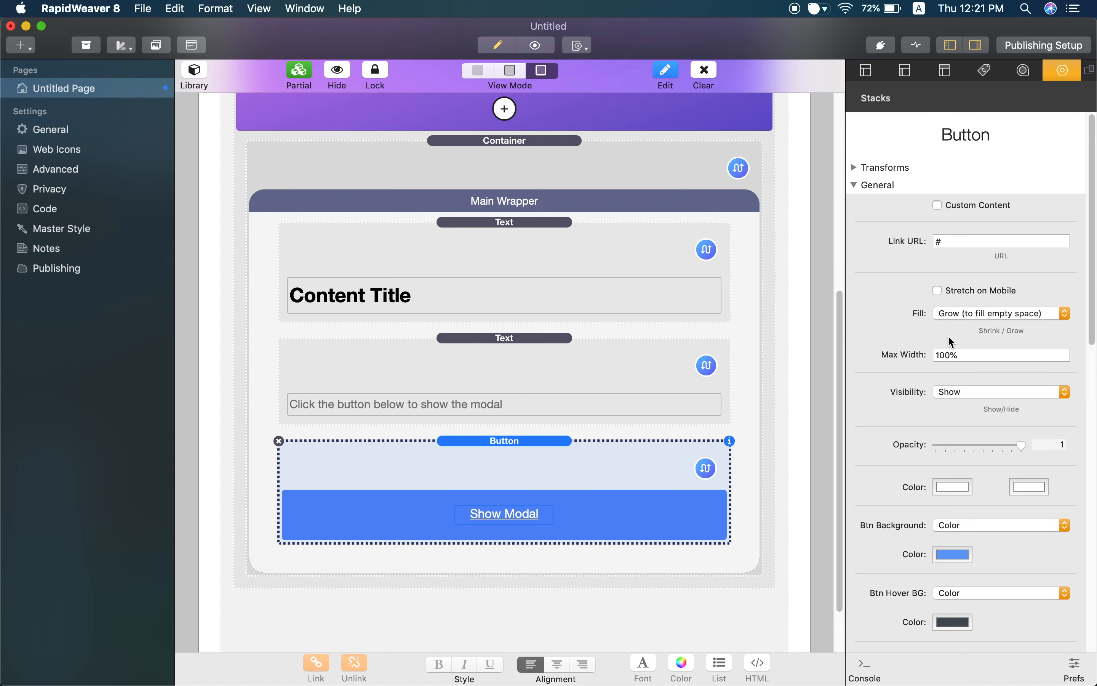
{"action": "key", "text": "ctrl+Right"}
{"action": "key", "text": "super+r"}
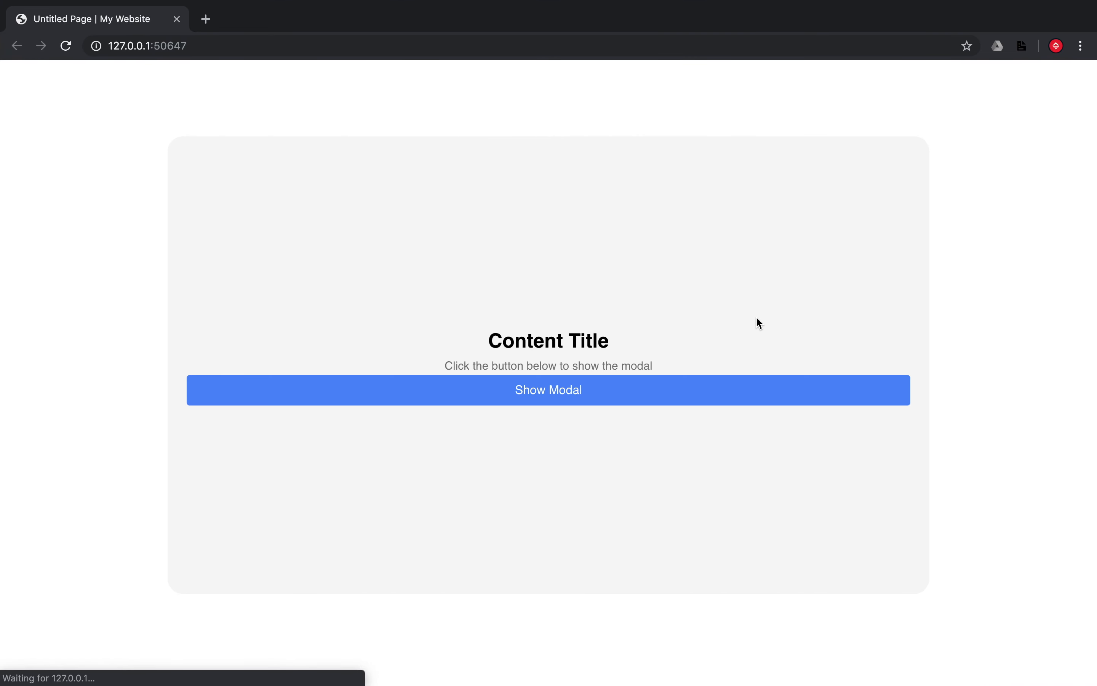
{"action": "left_click", "coordinate": [716, 403]}
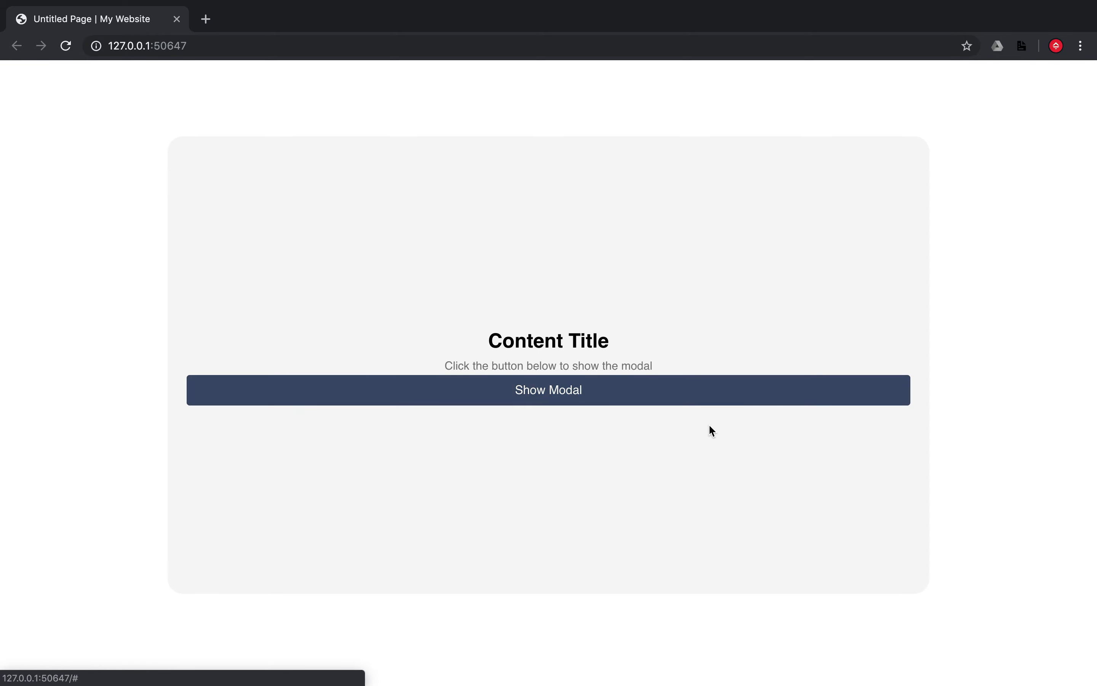
{"action": "key", "text": "ctrl+Left"}
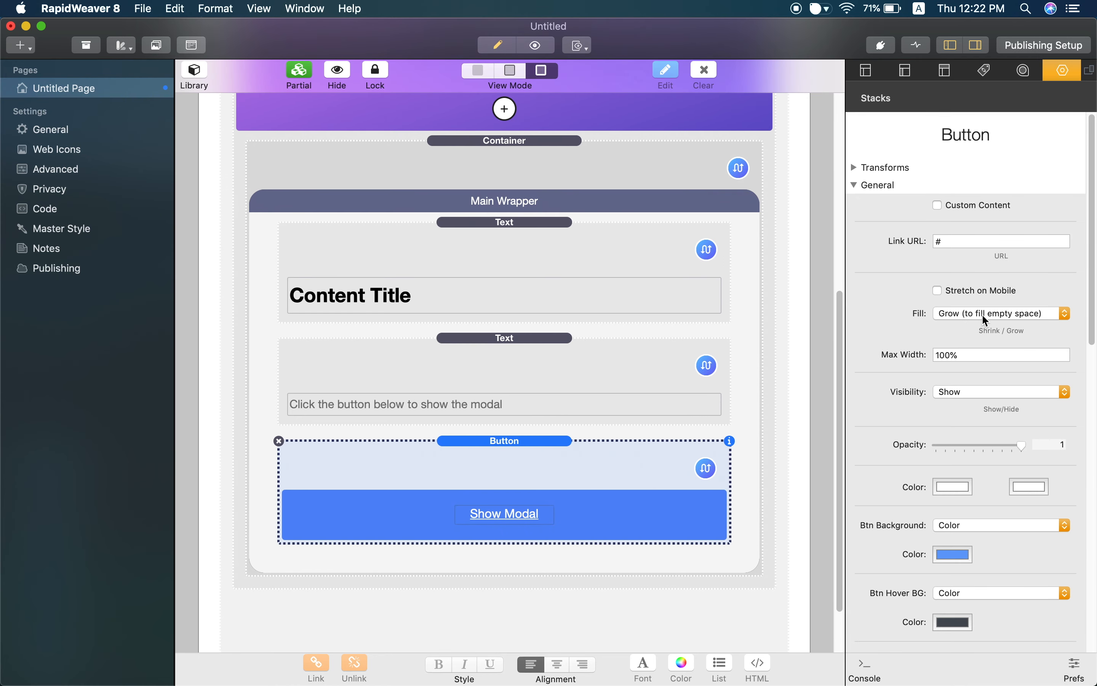
Set the button's fill back to Shrink (to fit content), check its width in the reloaded browser preview, and return to RapidWeaver
{"action": "left_click", "coordinate": [983, 315]}
{"action": "left_click", "coordinate": [984, 302]}
{"action": "key", "text": "ctrl+Right"}
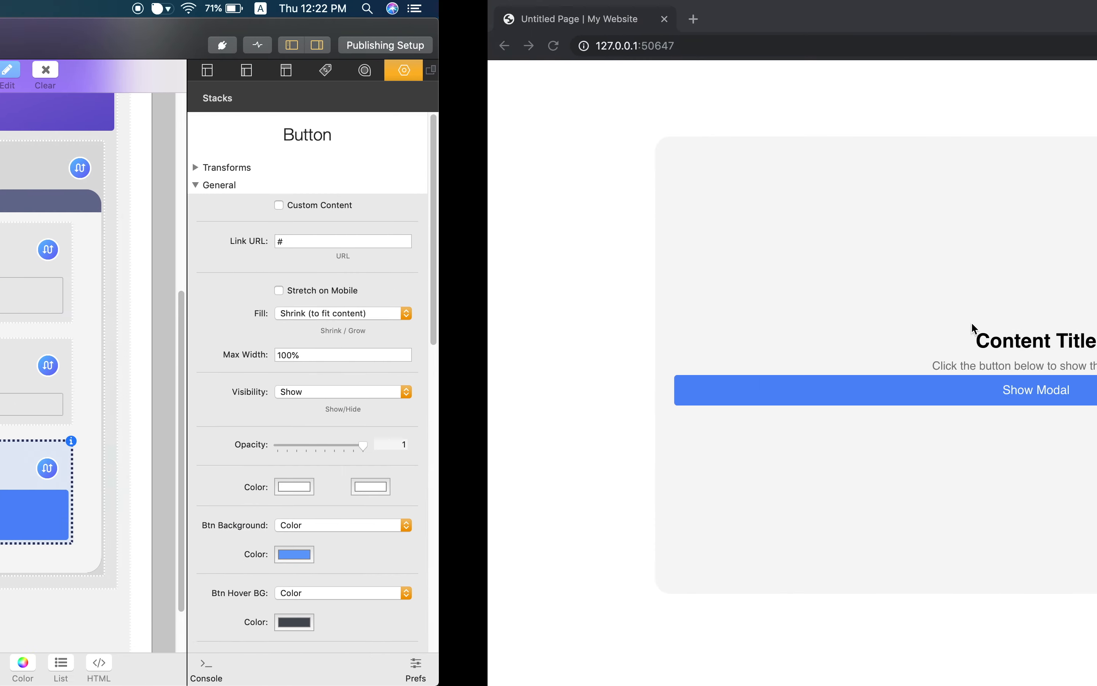
{"action": "key", "text": "super+r"}
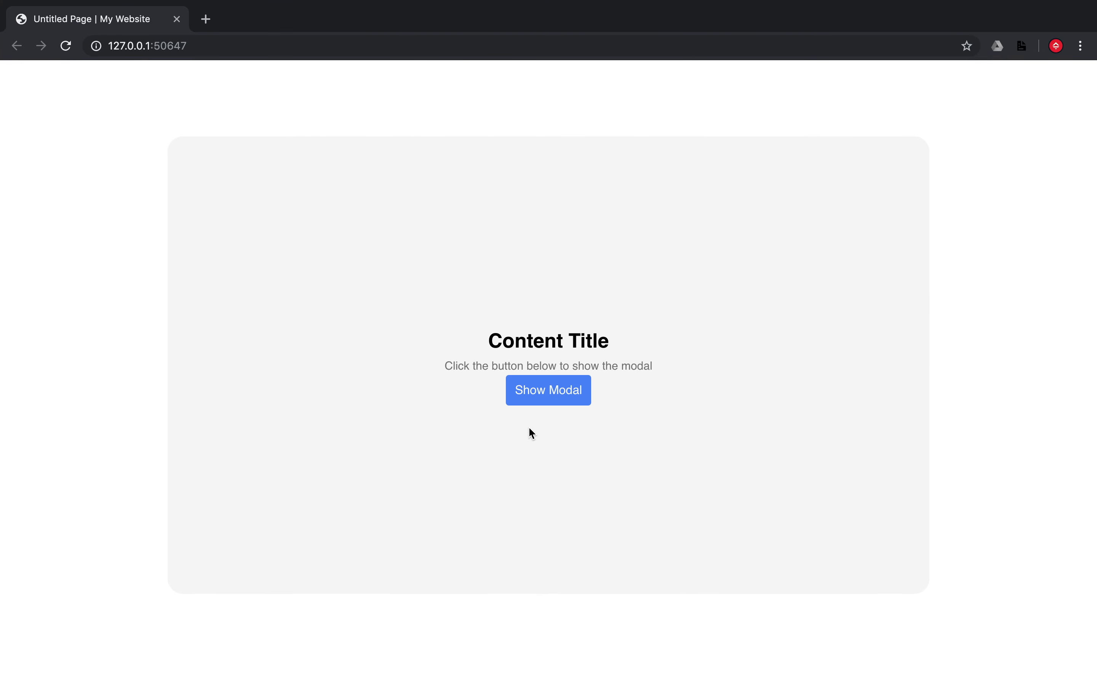
{"action": "left_click", "coordinate": [561, 397]}
{"action": "key", "text": "ctrl+Left"}
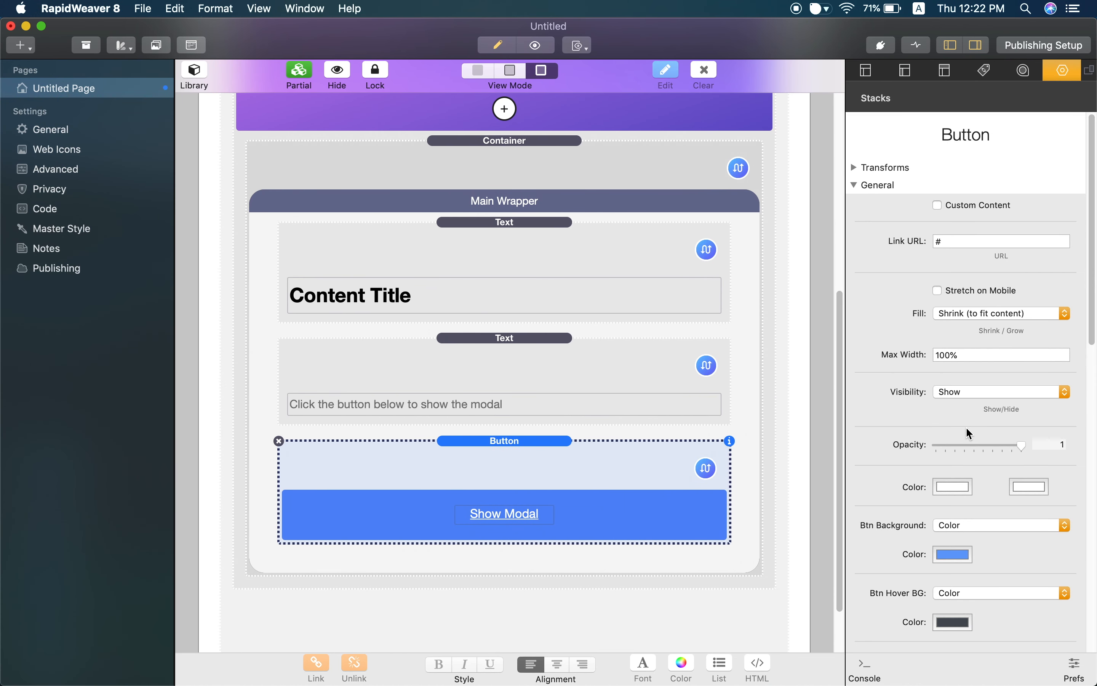
Set the Button stack's top margin to 20px to separate it from the description text
{"action": "scroll", "coordinate": [913, 403], "scroll_direction": "down", "scroll_amount": 5}
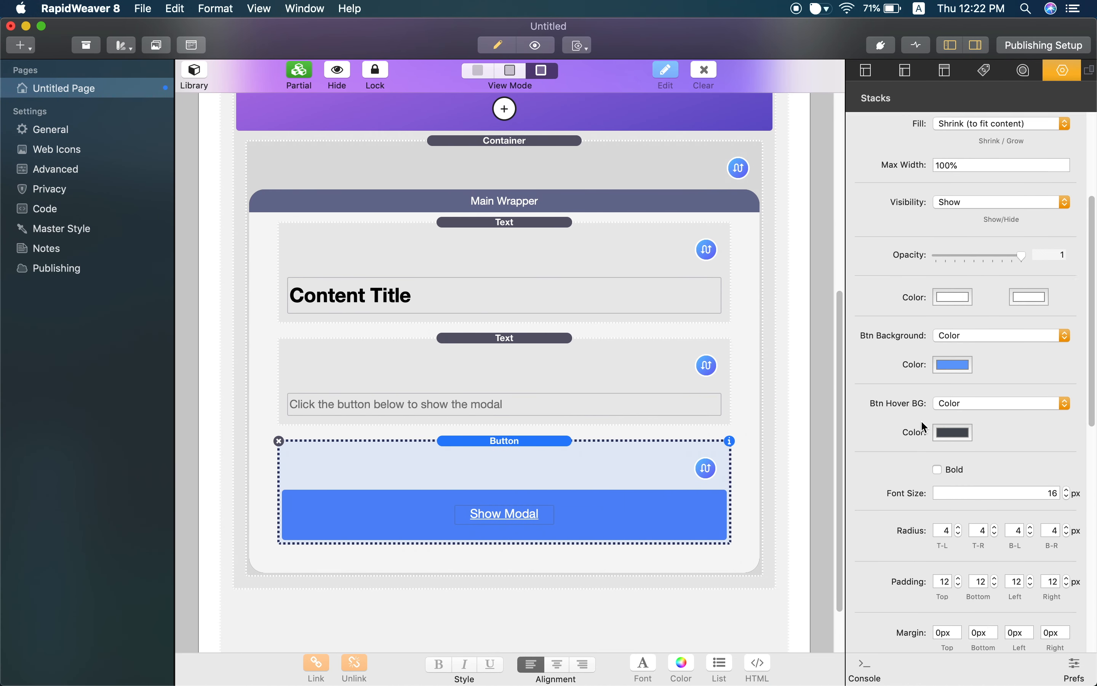
{"action": "scroll", "coordinate": [923, 427], "scroll_direction": "down", "scroll_amount": 4}
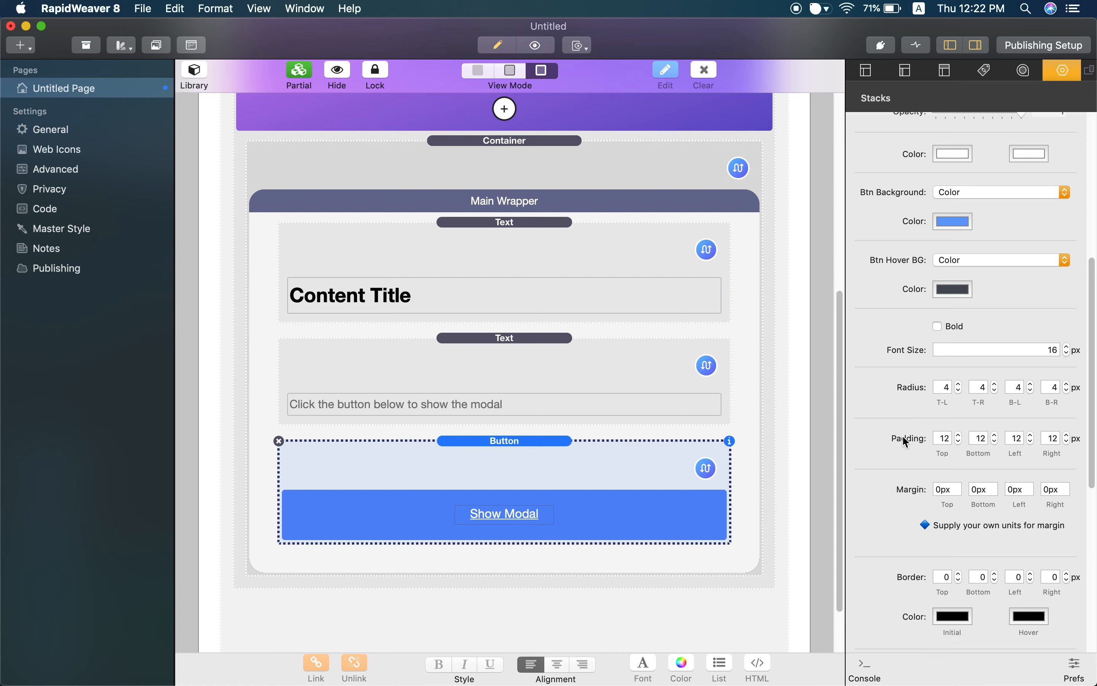
{"action": "scroll", "coordinate": [907, 442], "scroll_direction": "down", "scroll_amount": 1}
{"action": "left_click_drag", "start_coordinate": [957, 469], "coordinate": [924, 472]}
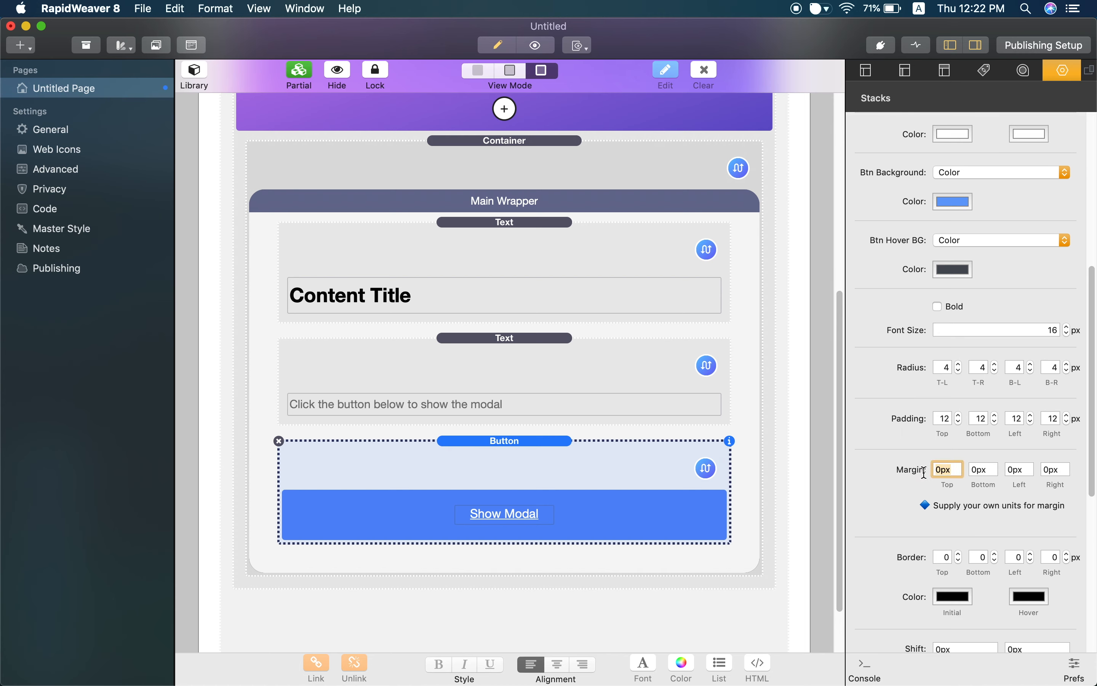
{"action": "type", "text": "20px"}
{"action": "key", "text": "Return"}
Switch to the browser, reload the preview to check the spacing and hover state of the Show Modal button, and return to RapidWeaver
{"action": "key", "text": "ctrl+Right"}
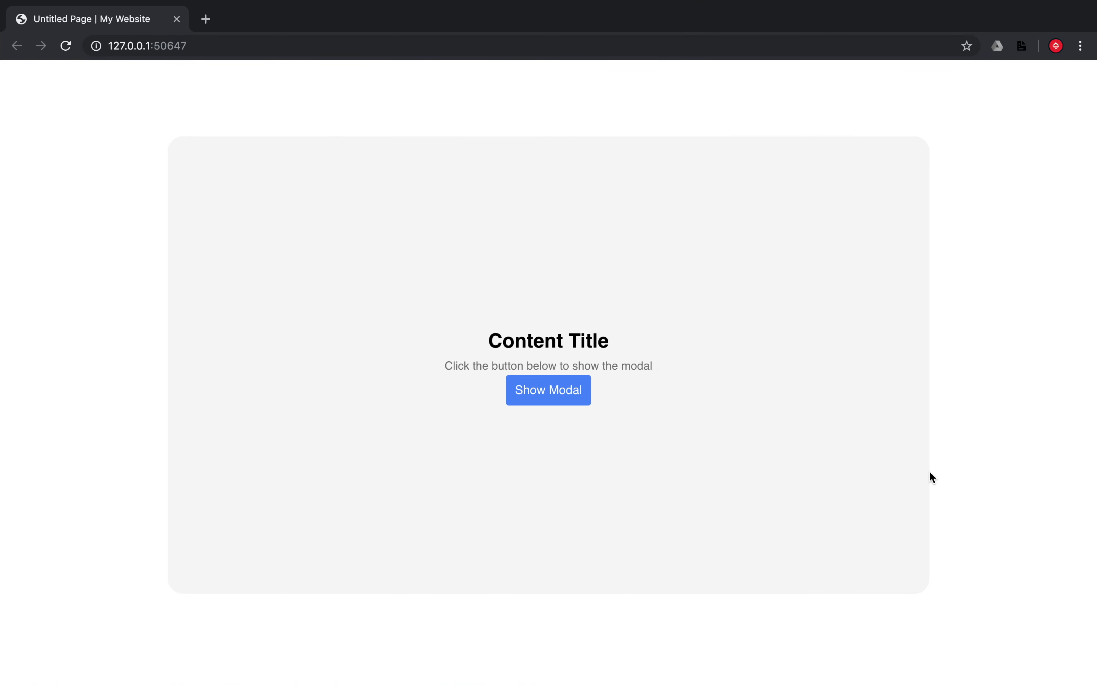
{"action": "key", "text": "super+r"}
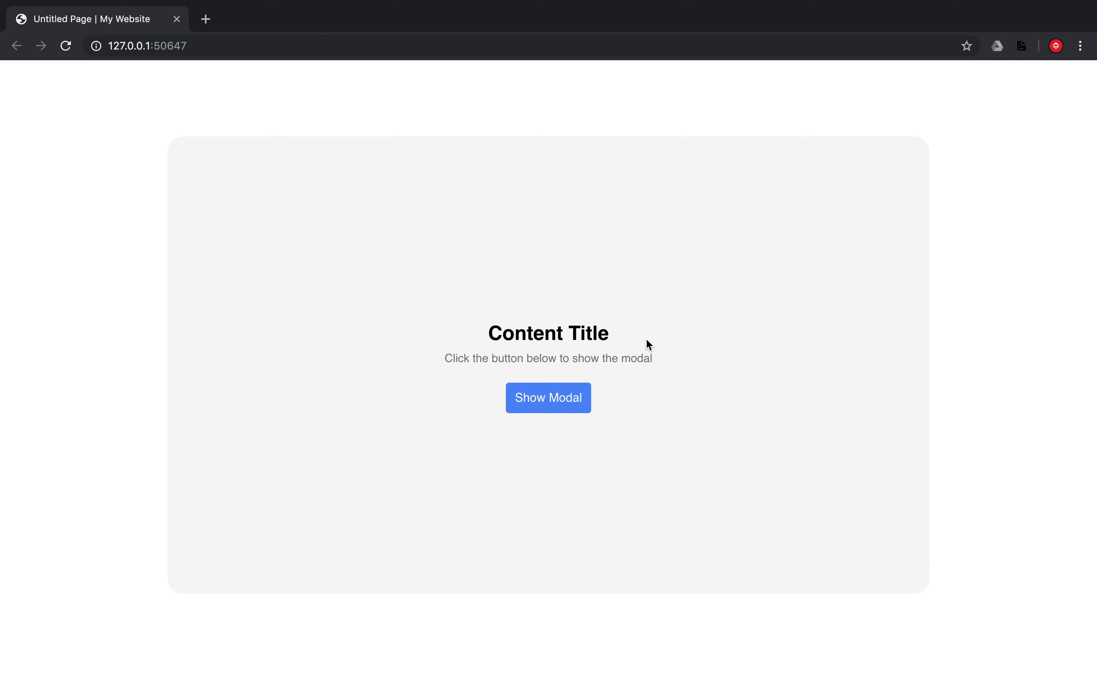
{"action": "left_click_drag", "start_coordinate": [663, 364], "coordinate": [443, 357]}
{"action": "left_click", "coordinate": [436, 395]}
{"action": "left_click", "coordinate": [542, 413]}
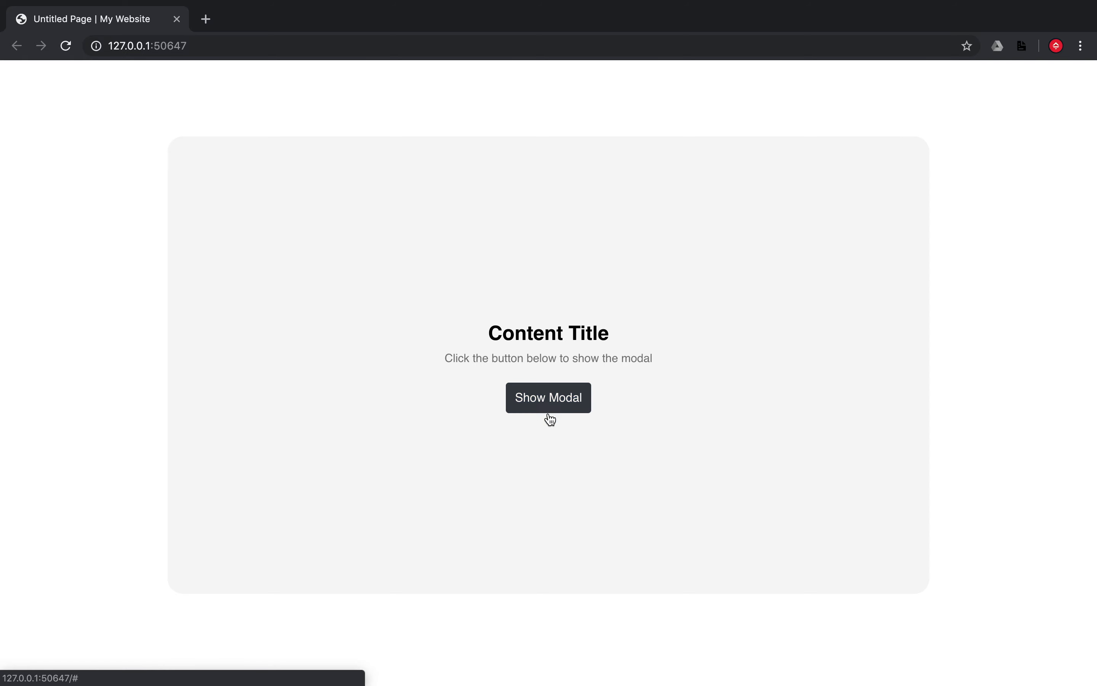
{"action": "left_click", "coordinate": [554, 409]}
{"action": "left_click", "coordinate": [558, 409]}
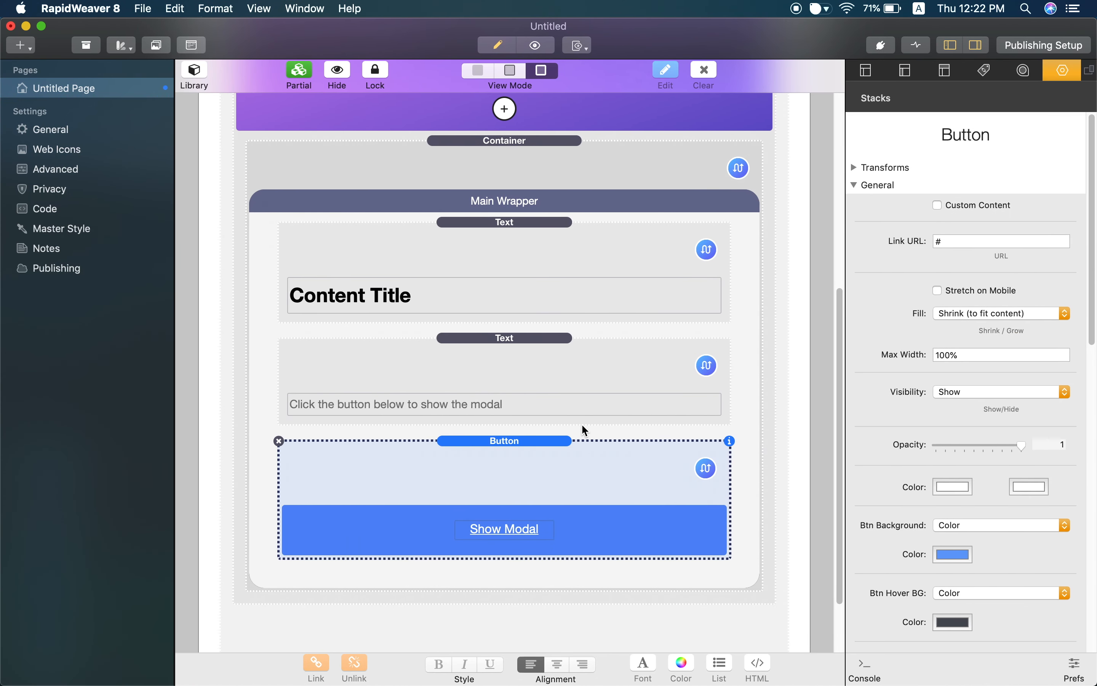
Add a Fluid Container stack from the stack library between the State Manager and the Main Wrapper container
{"action": "scroll", "coordinate": [582, 422], "scroll_direction": "up", "scroll_amount": 2}
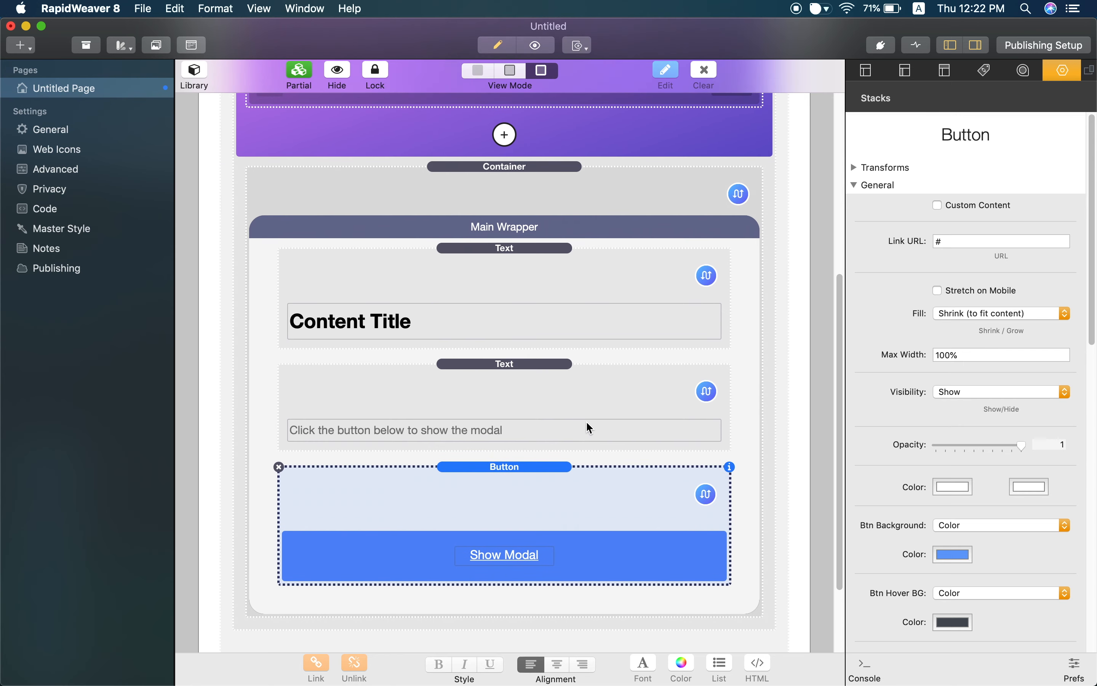
{"action": "scroll", "coordinate": [587, 428], "scroll_direction": "up", "scroll_amount": 4}
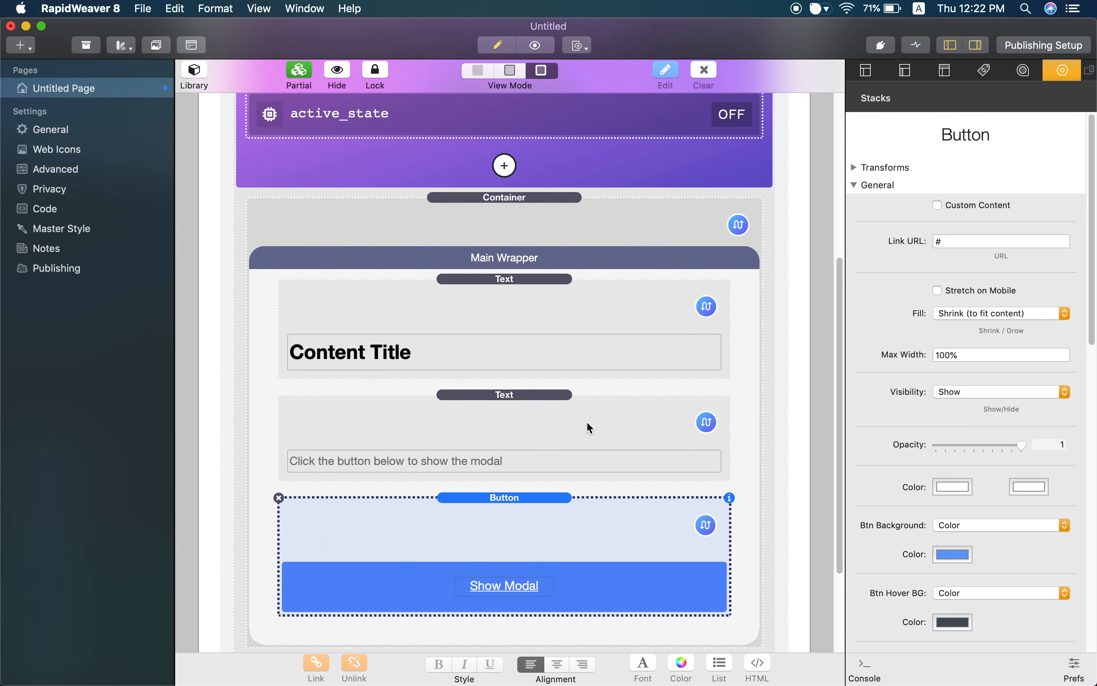
{"action": "left_click", "coordinate": [201, 73]}
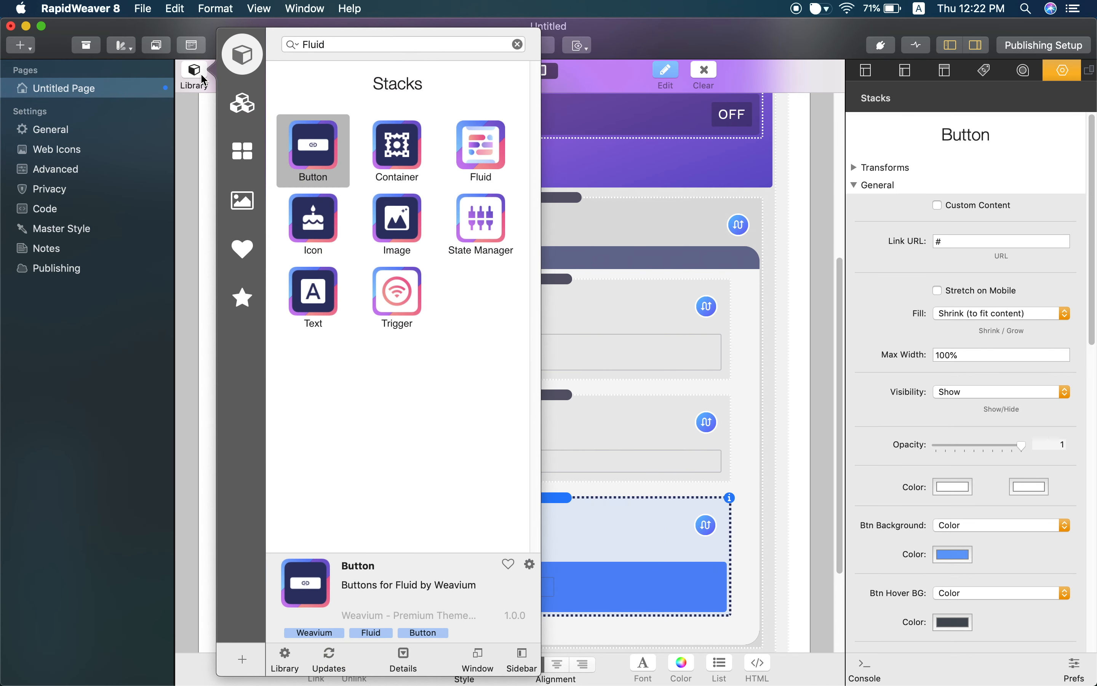
{"action": "left_click", "coordinate": [425, 169]}
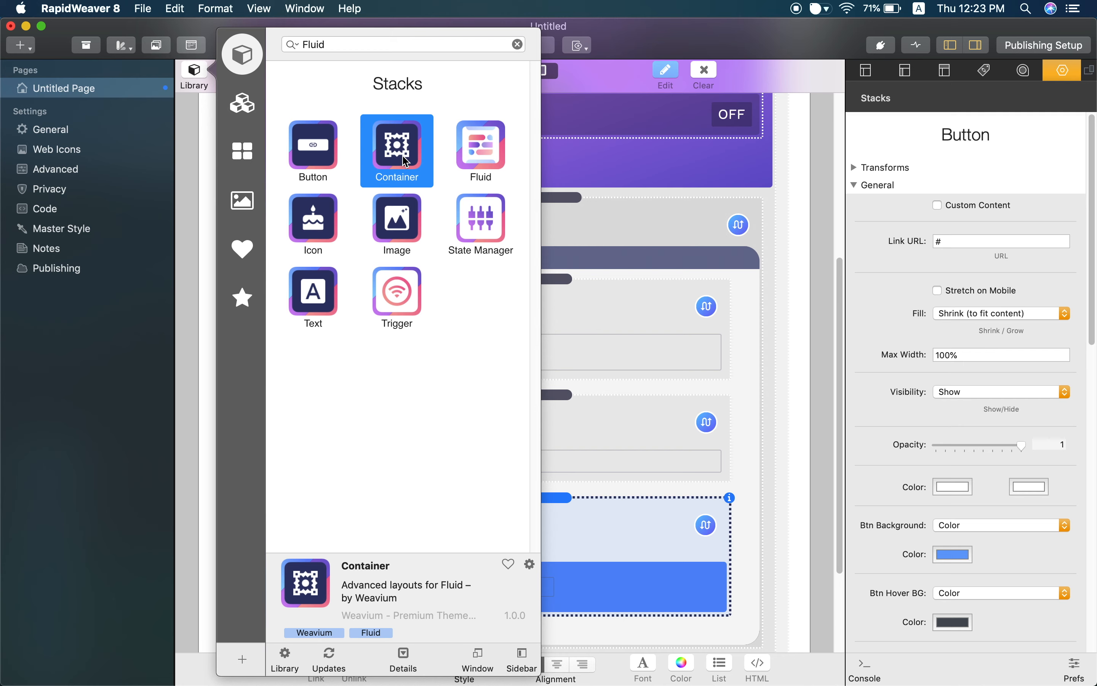
{"action": "left_click_drag", "start_coordinate": [406, 161], "coordinate": [628, 193]}
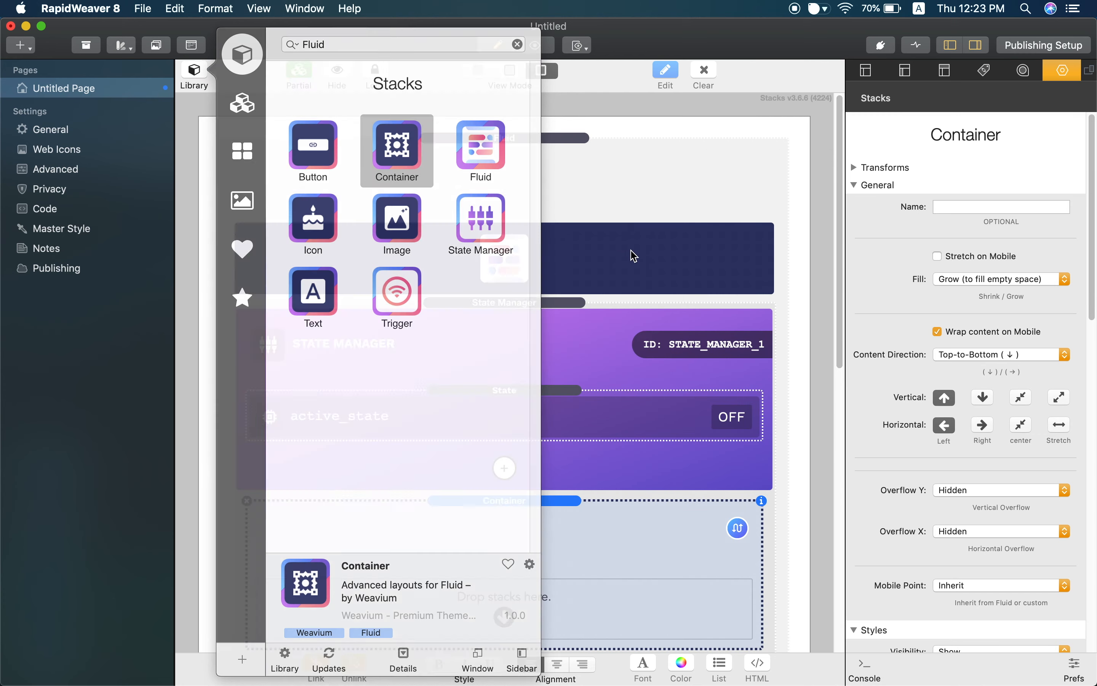
{"action": "left_click", "coordinate": [634, 257]}
Select the Main Wrapper container, view the corresponding content in the browser preview, and return to RapidWeaver
{"action": "scroll", "coordinate": [608, 272], "scroll_direction": "down", "scroll_amount": 5}
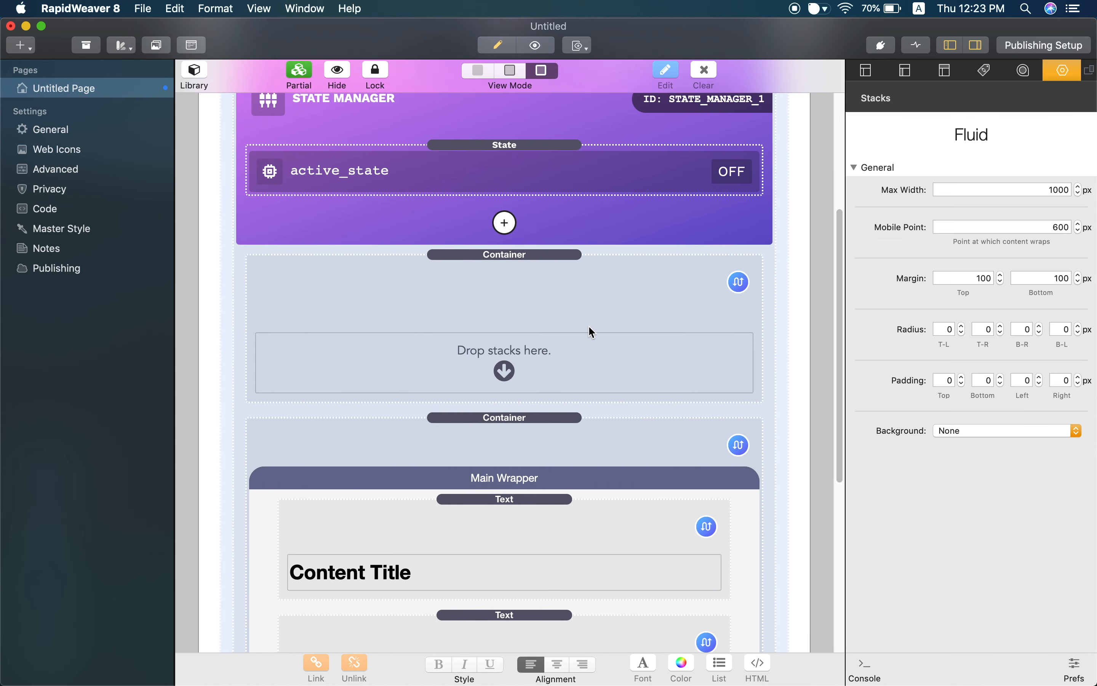
{"action": "scroll", "coordinate": [589, 326], "scroll_direction": "down", "scroll_amount": 2}
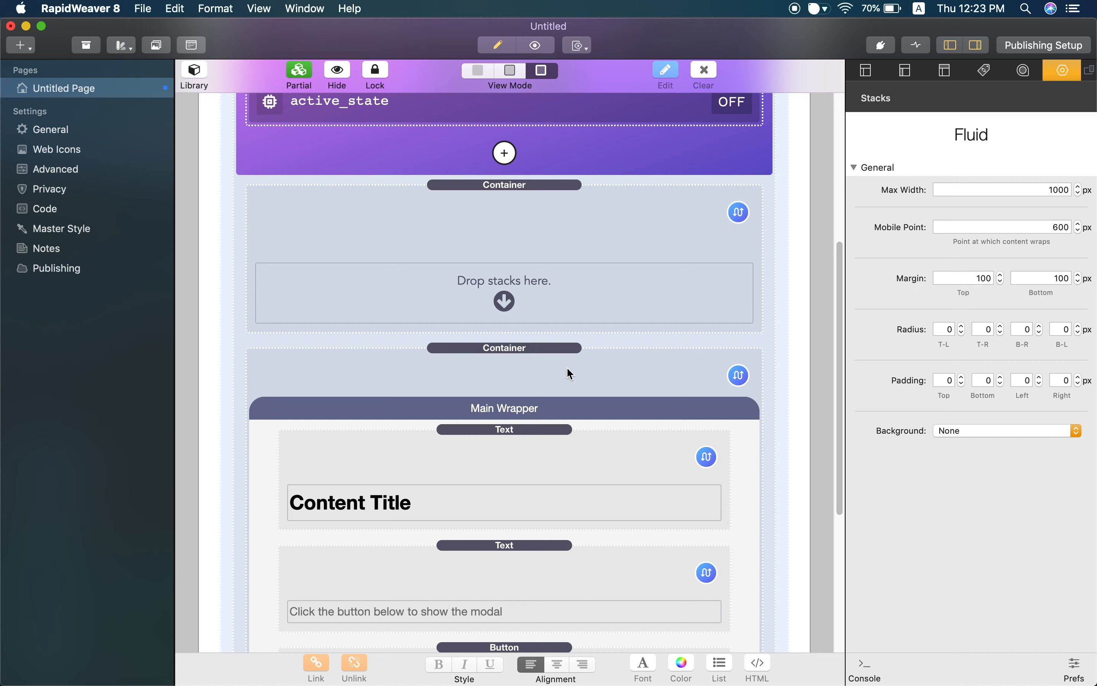
{"action": "left_click", "coordinate": [578, 372]}
{"action": "key", "text": "ctrl+Right"}
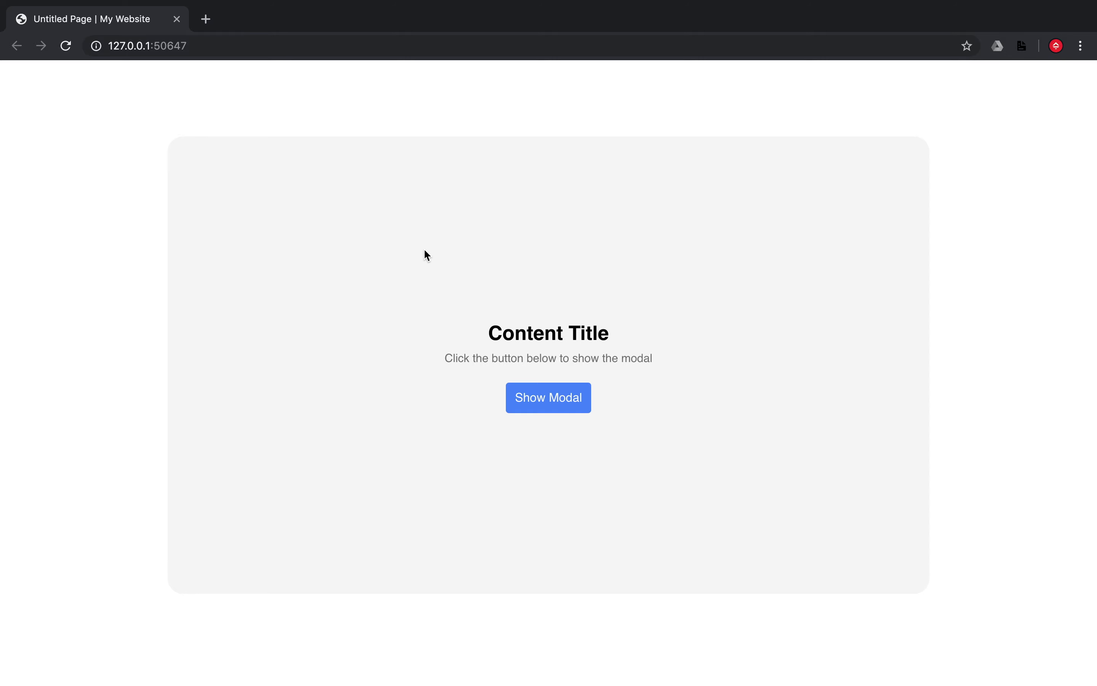
{"action": "key", "text": "ctrl+Left"}
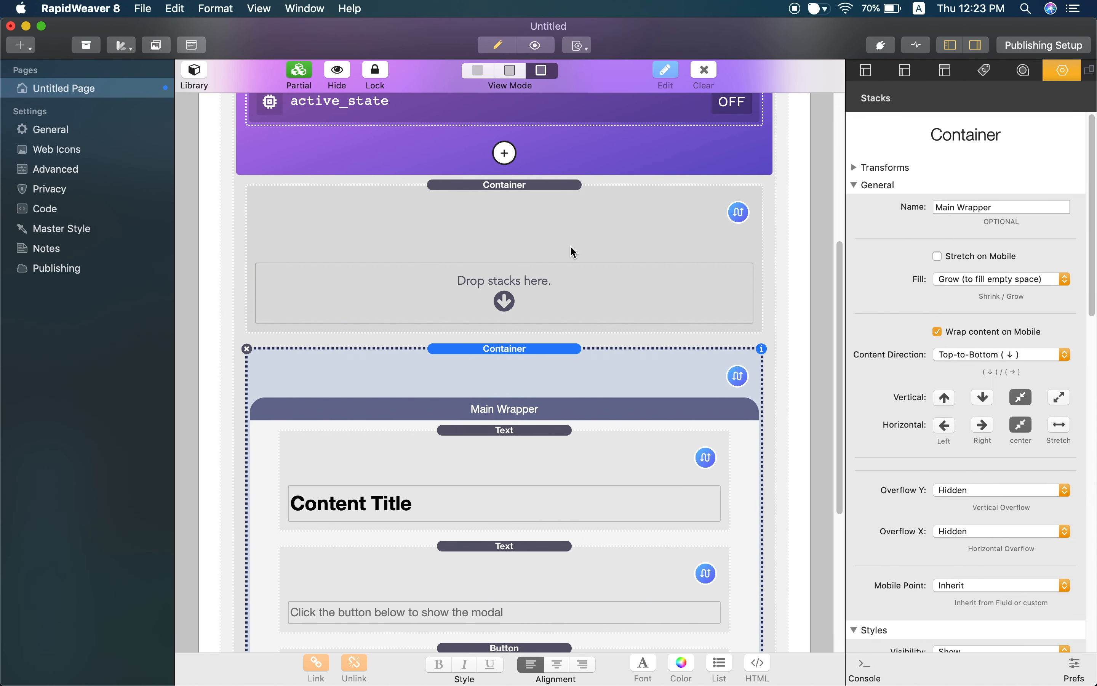
Name the empty Container stack above the Main Wrapper "Modal"
{"action": "left_click", "coordinate": [572, 245]}
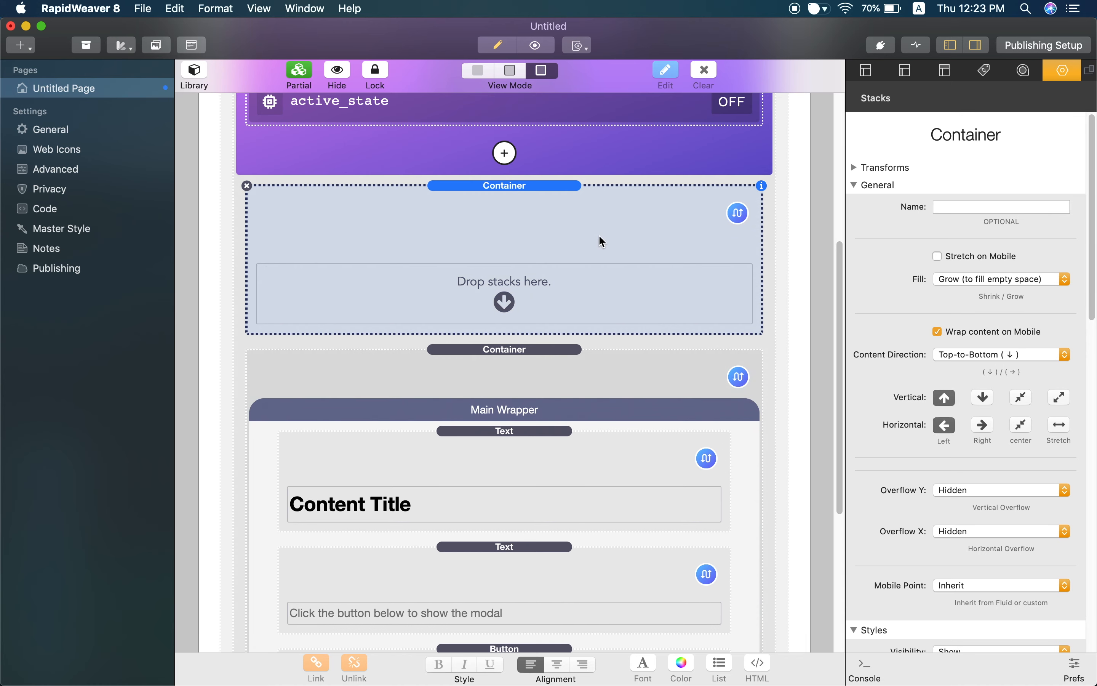
{"action": "left_click", "coordinate": [960, 207]}
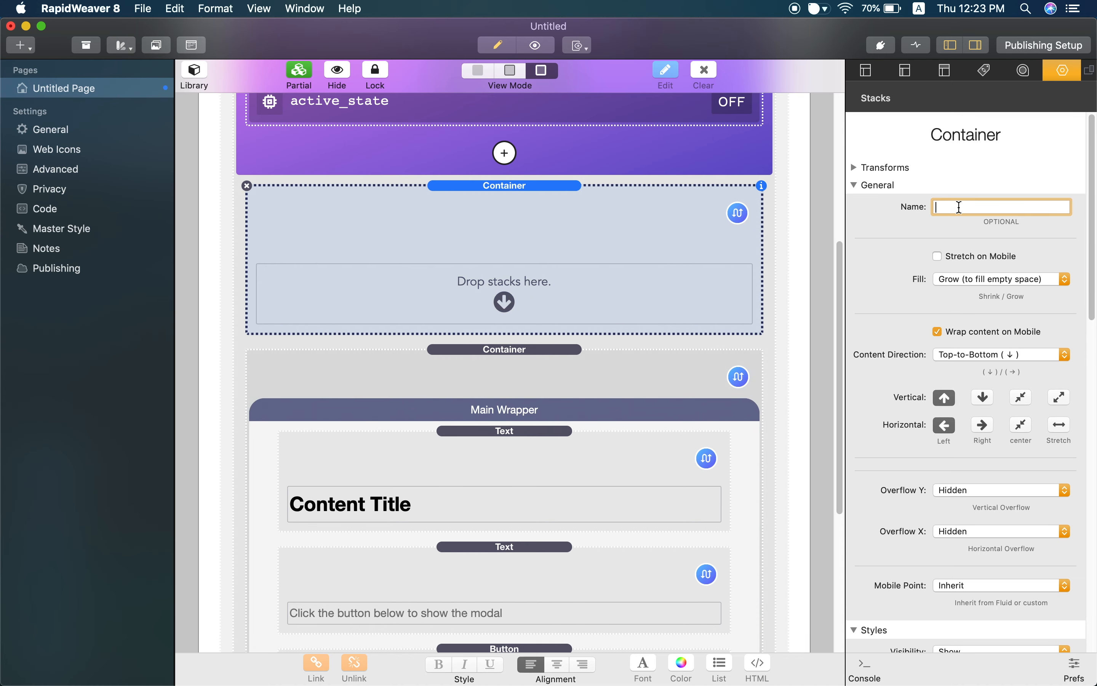
{"action": "type", "text": "Modal"}
{"action": "key", "text": "Return"}
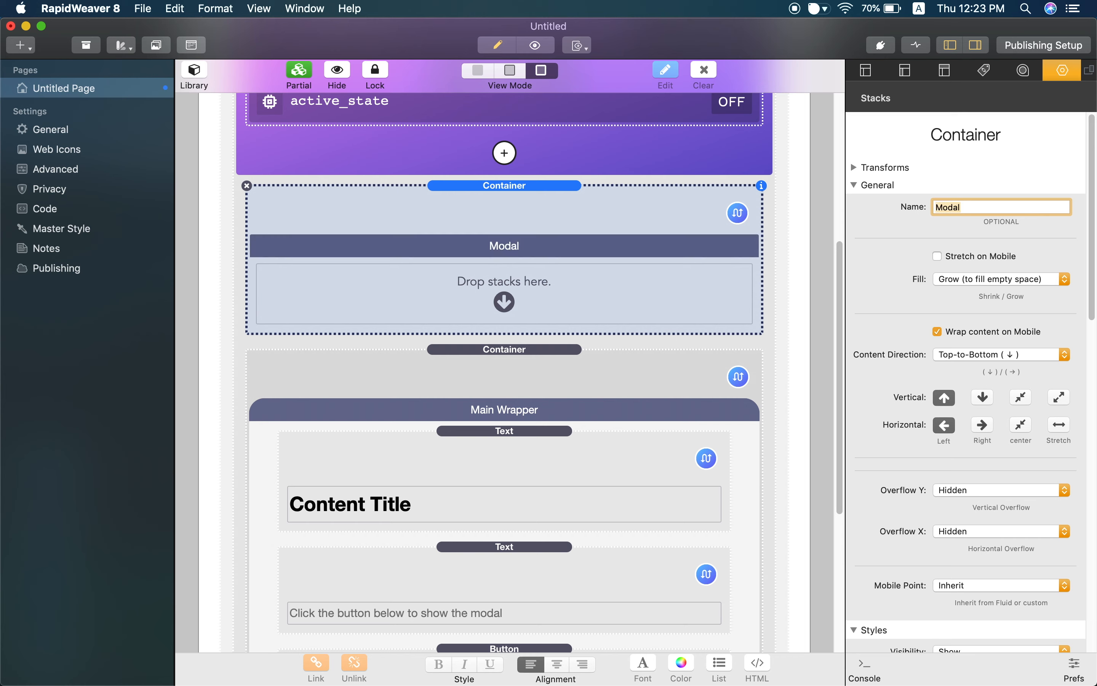
{"action": "scroll", "coordinate": [895, 250], "scroll_direction": "down", "scroll_amount": 2}
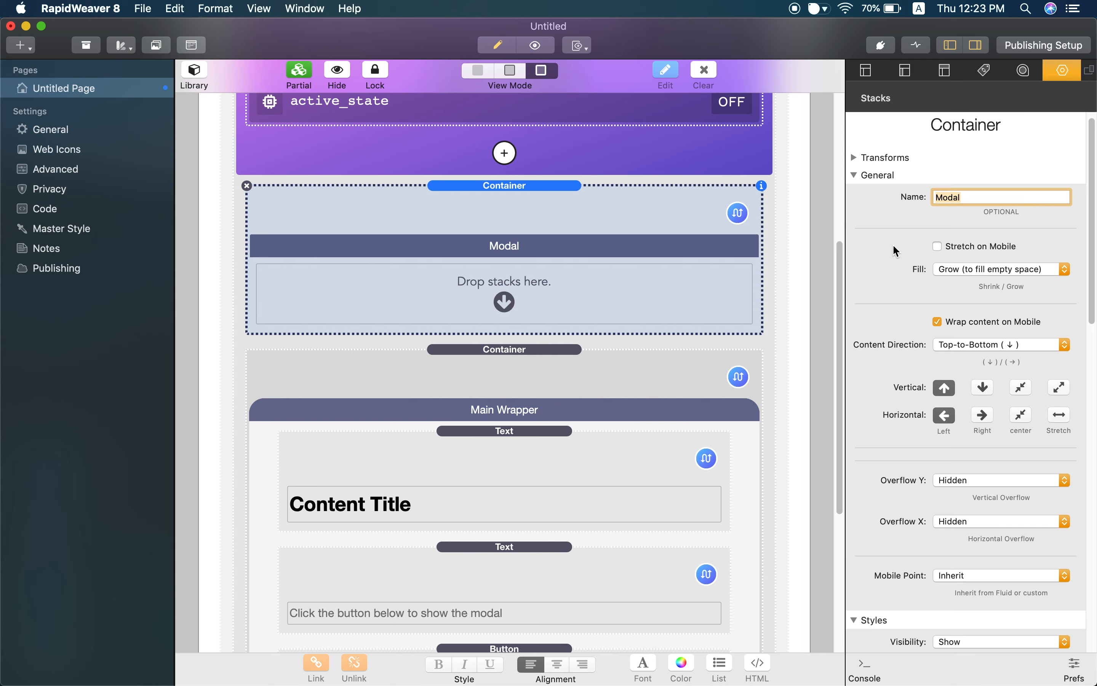
Set the Modal container's background type to Color
{"action": "scroll", "coordinate": [896, 250], "scroll_direction": "down", "scroll_amount": 3}
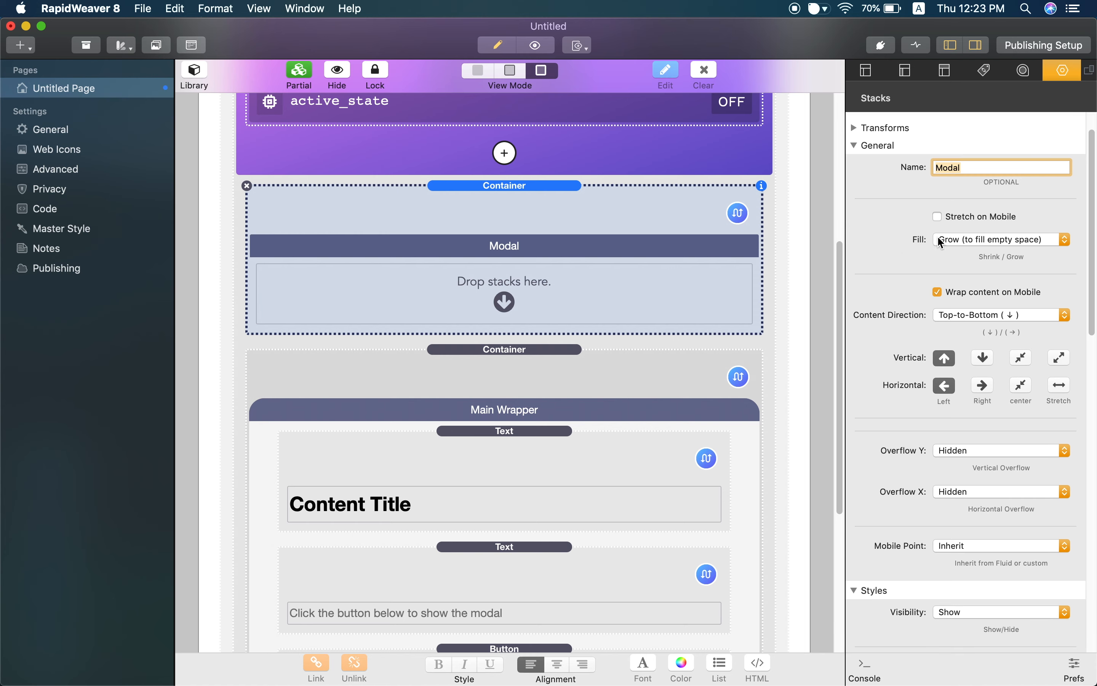
{"action": "scroll", "coordinate": [923, 239], "scroll_direction": "down", "scroll_amount": 5}
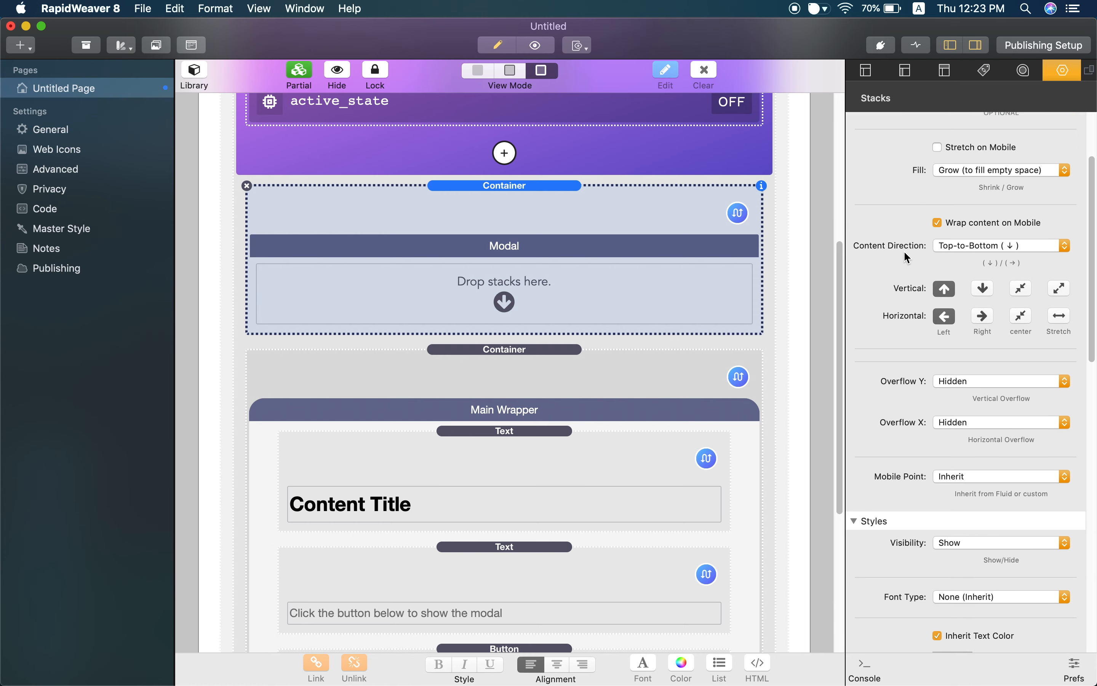
{"action": "scroll", "coordinate": [911, 277], "scroll_direction": "down", "scroll_amount": 10}
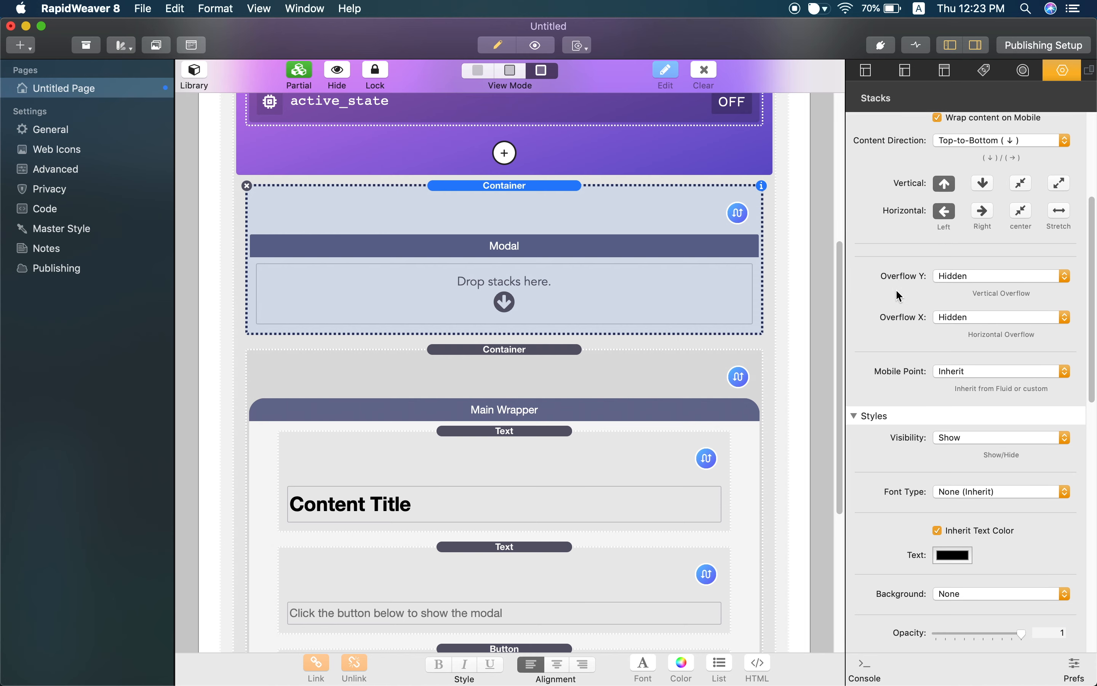
{"action": "scroll", "coordinate": [895, 300], "scroll_direction": "down", "scroll_amount": 7}
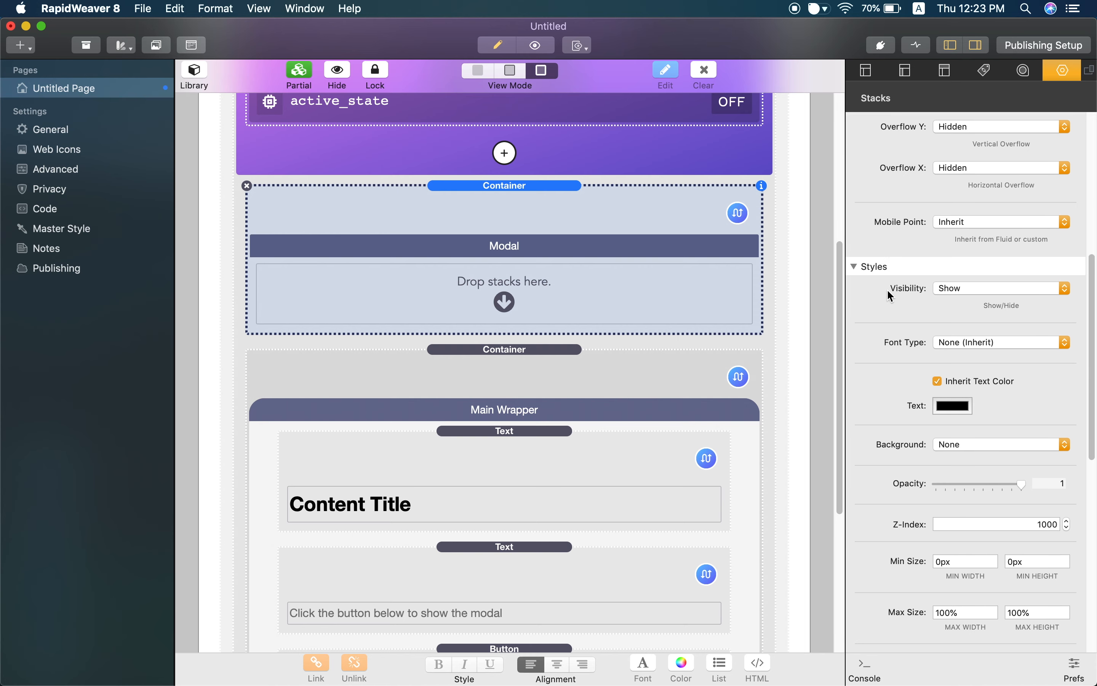
{"action": "scroll", "coordinate": [890, 294], "scroll_direction": "down", "scroll_amount": 4}
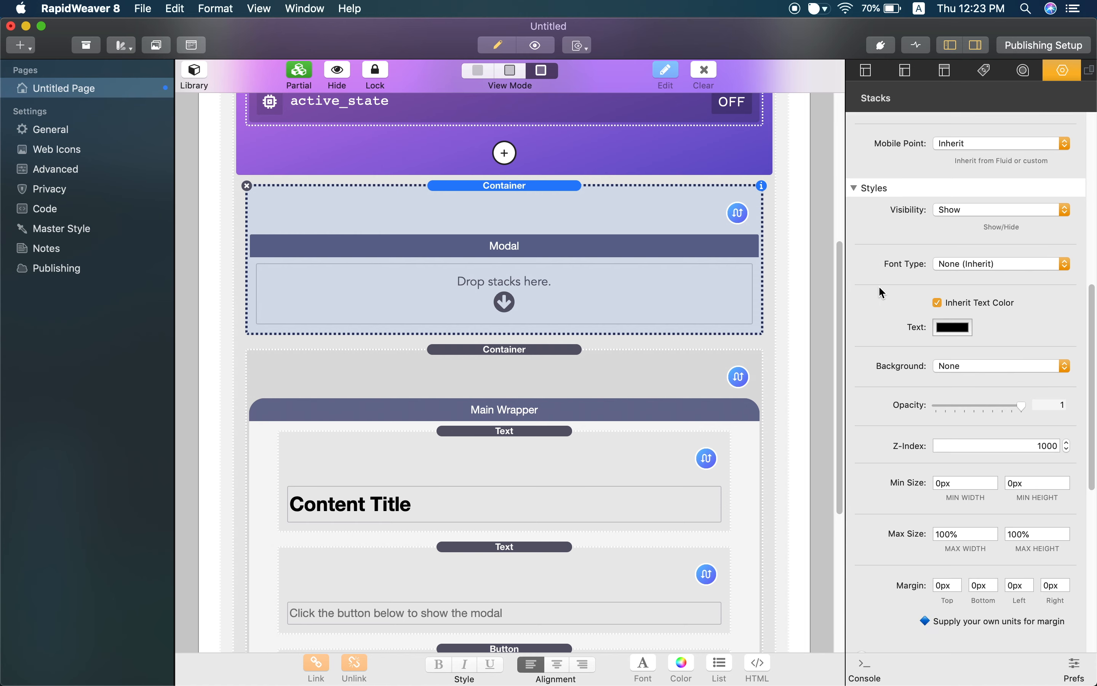
{"action": "scroll", "coordinate": [910, 334], "scroll_direction": "down", "scroll_amount": 5}
{"action": "left_click", "coordinate": [948, 283]}
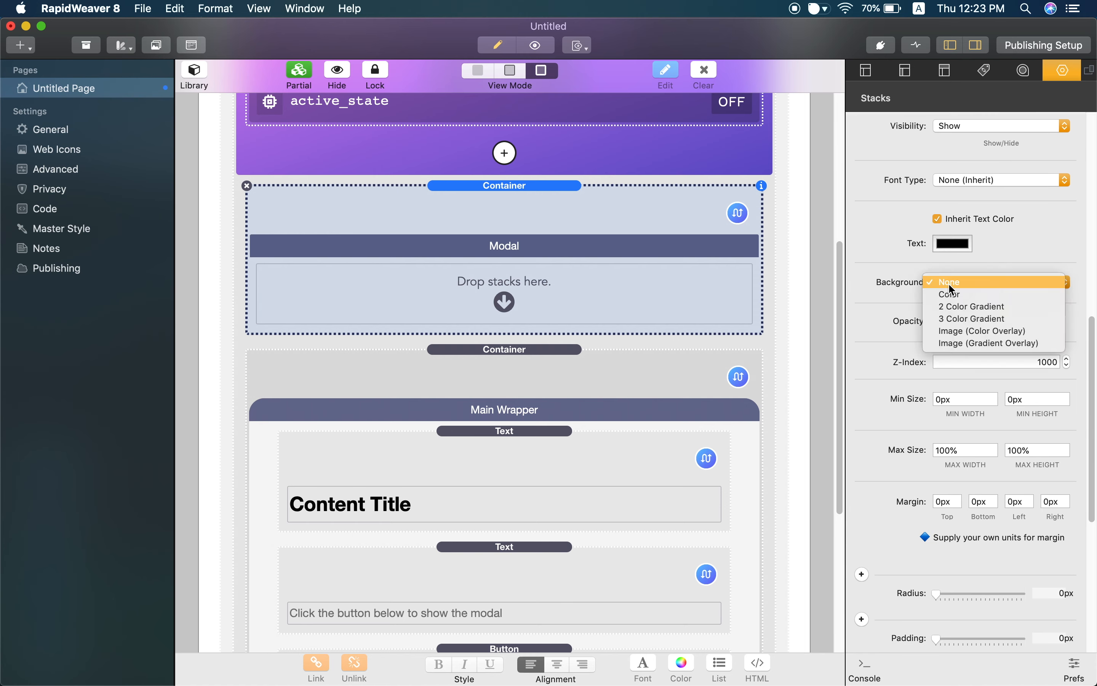
{"action": "left_click", "coordinate": [951, 293]}
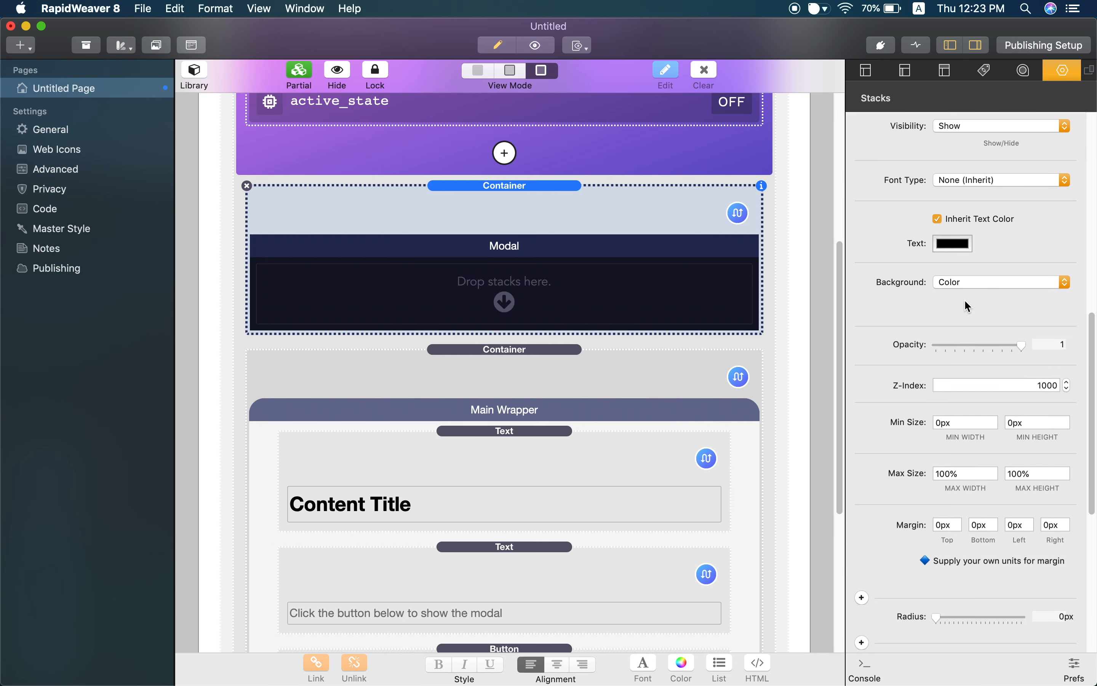
Pick Blue A200 from the Material Design Color Palette as the Modal container's background color and close the color picker
{"action": "left_click", "coordinate": [962, 313]}
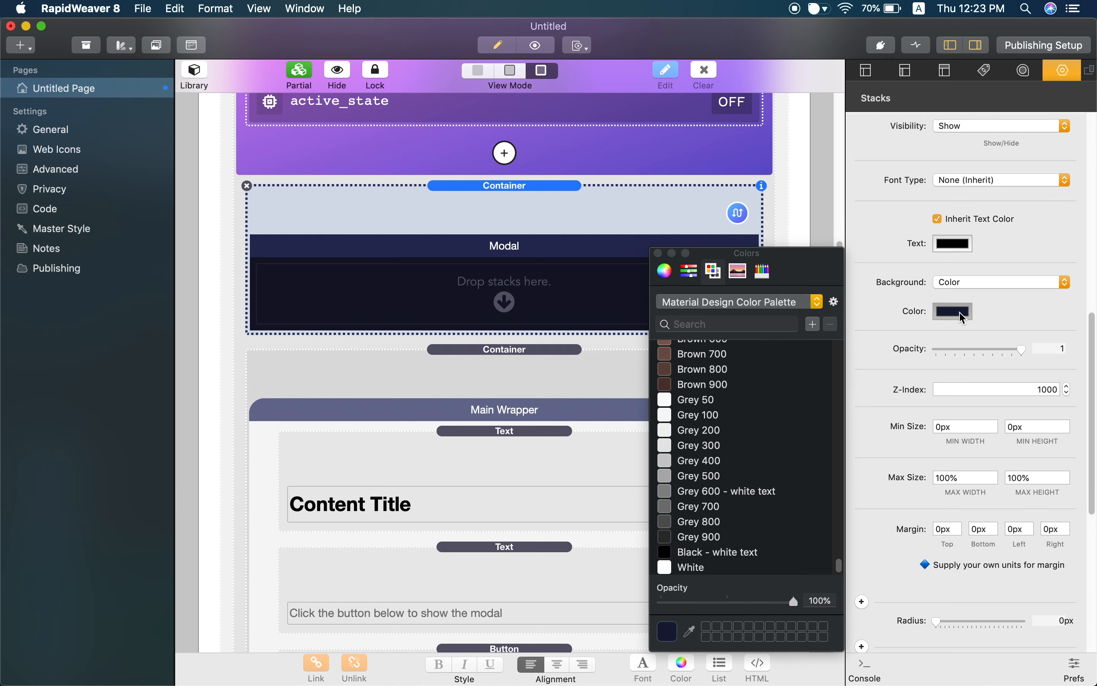
{"action": "scroll", "coordinate": [768, 466], "scroll_direction": "up", "scroll_amount": 2}
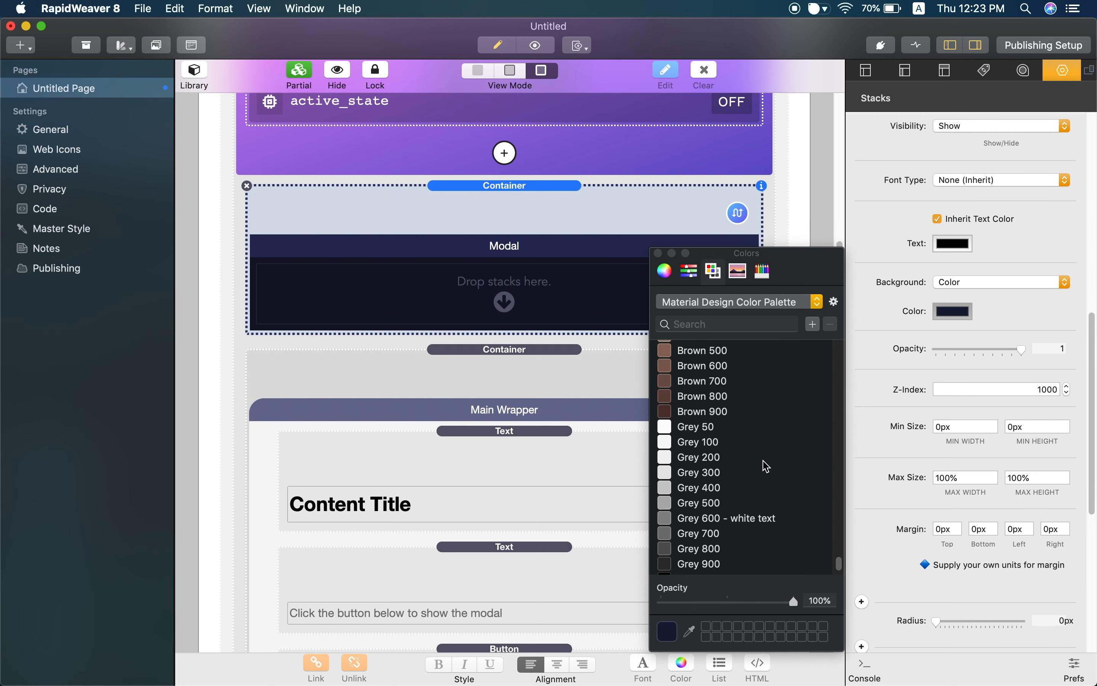
{"action": "scroll", "coordinate": [742, 467], "scroll_direction": "up", "scroll_amount": 2}
{"action": "scroll", "coordinate": [742, 467], "scroll_direction": "up", "scroll_amount": 10}
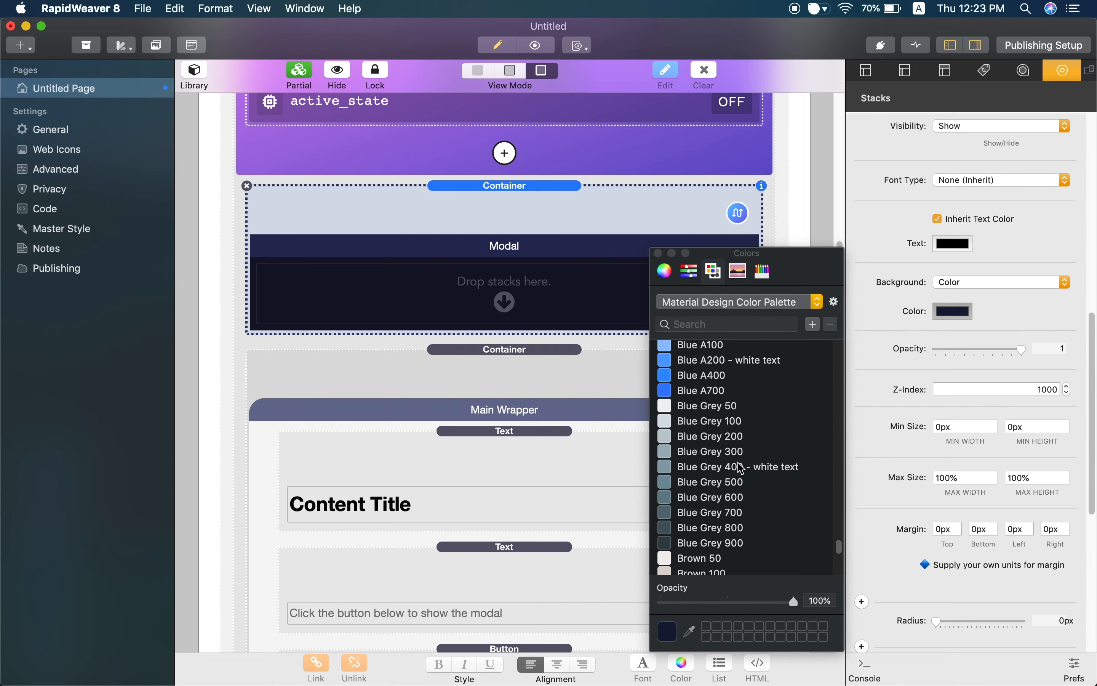
{"action": "scroll", "coordinate": [741, 467], "scroll_direction": "up", "scroll_amount": 3}
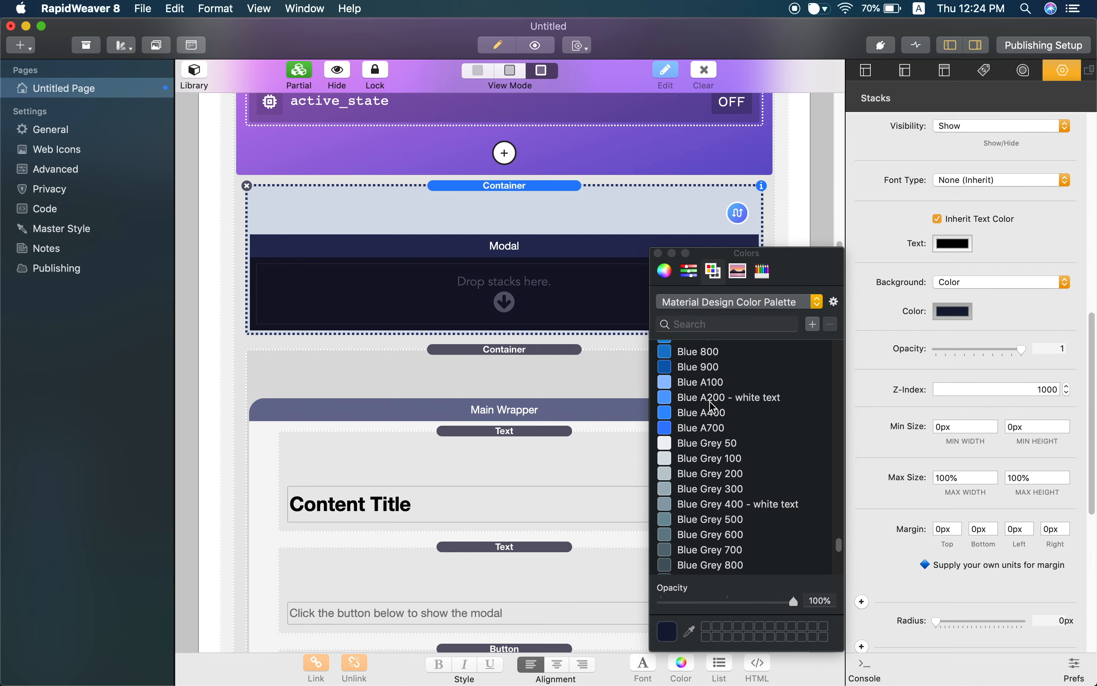
{"action": "left_click", "coordinate": [713, 400]}
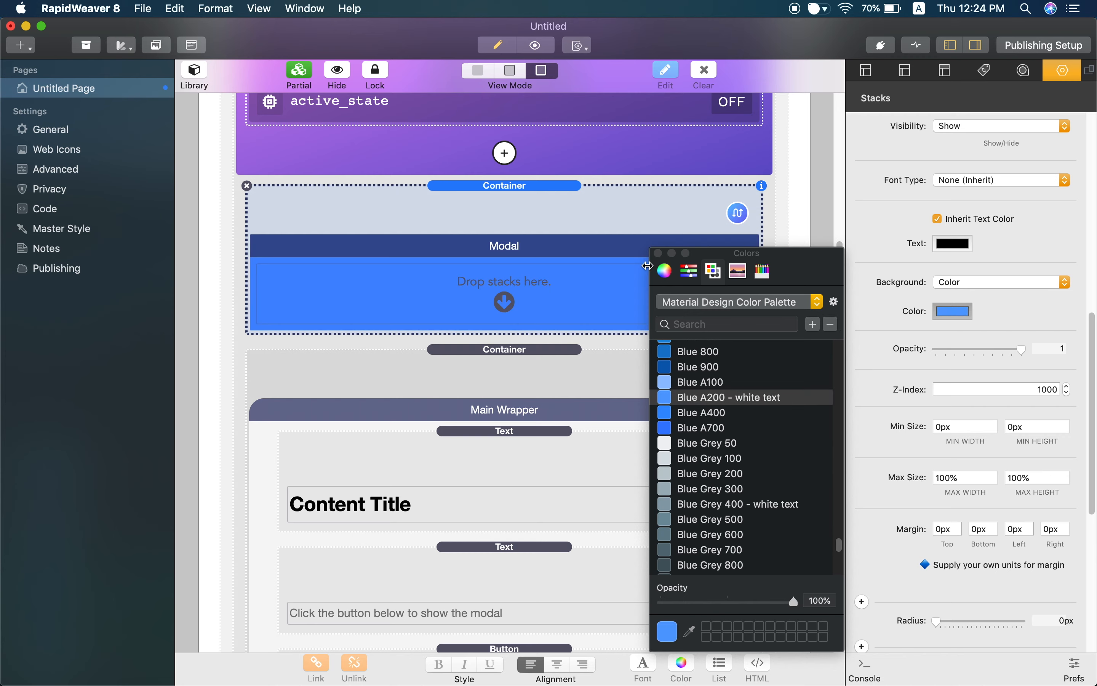
{"action": "left_click", "coordinate": [658, 252]}
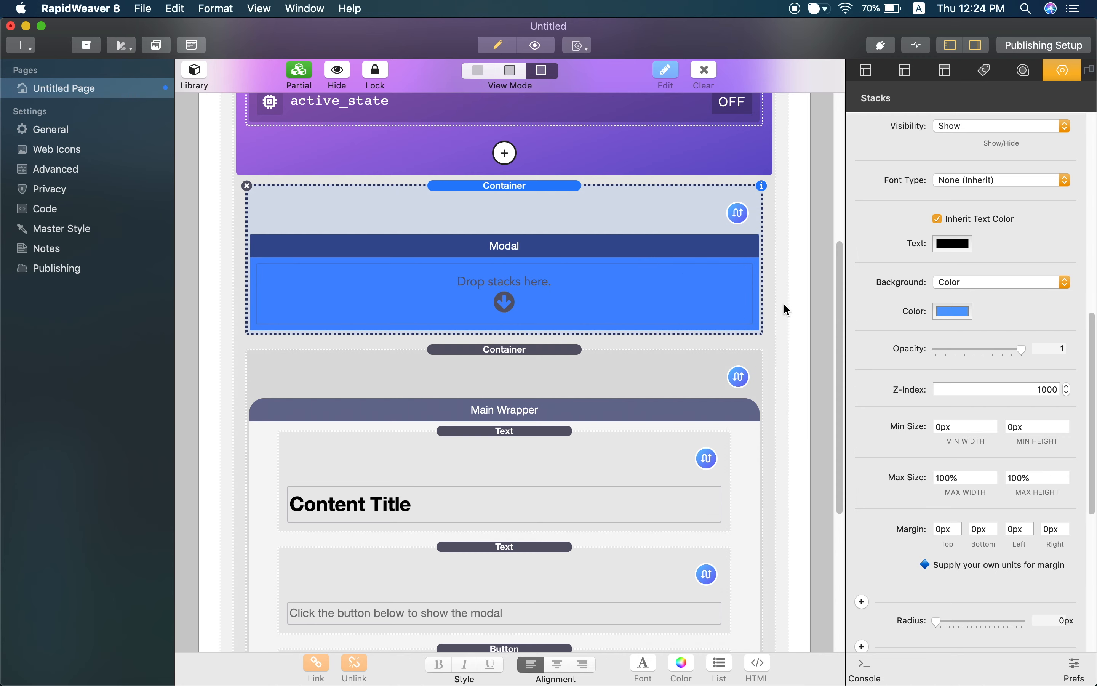
Set the Modal container's maximum width to 700px and its minimum height to 500px
{"action": "scroll", "coordinate": [950, 331], "scroll_direction": "down", "scroll_amount": 3}
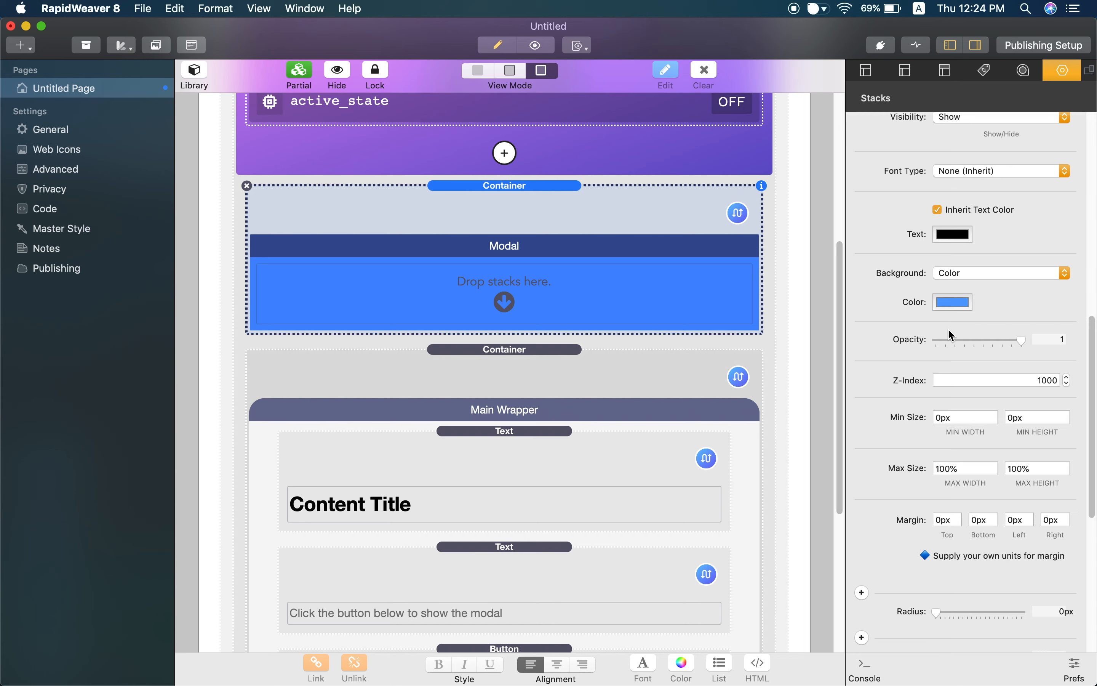
{"action": "scroll", "coordinate": [949, 331], "scroll_direction": "down", "scroll_amount": 5}
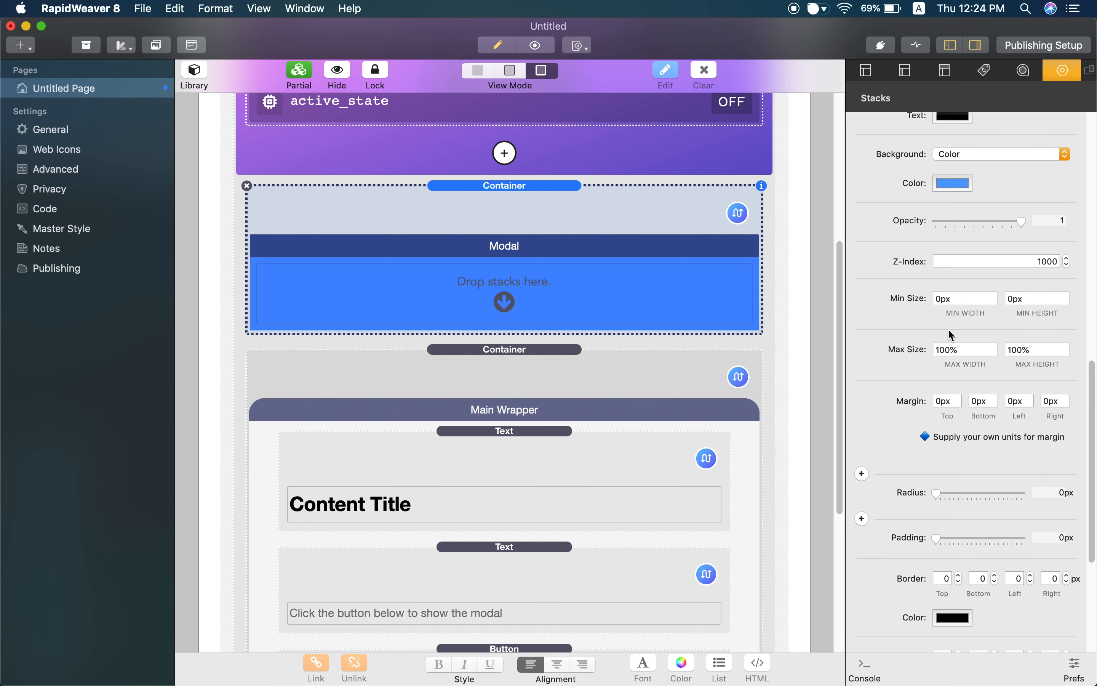
{"action": "scroll", "coordinate": [951, 335], "scroll_direction": "down", "scroll_amount": 1}
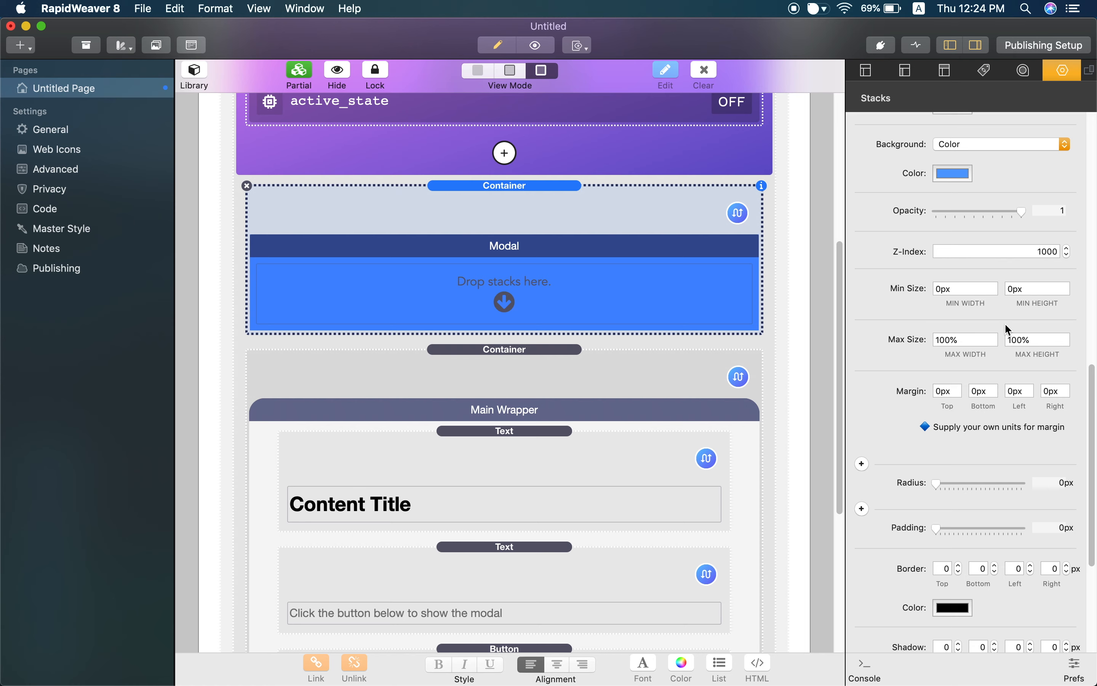
{"action": "left_click_drag", "start_coordinate": [979, 340], "coordinate": [913, 340]}
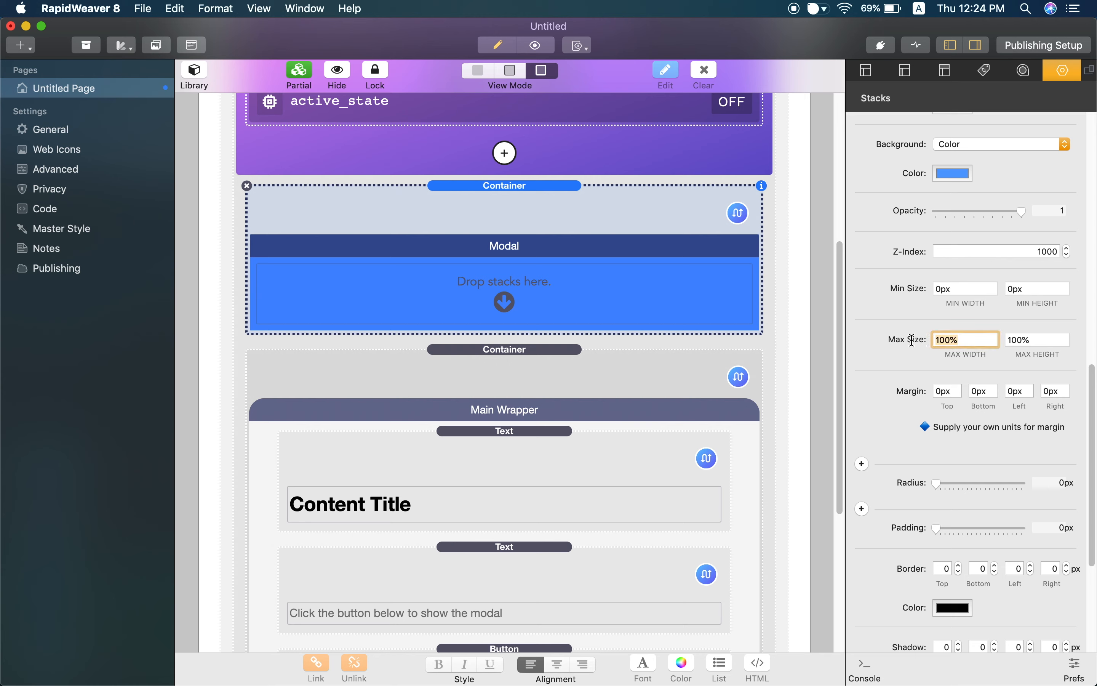
{"action": "type", "text": "700px"}
{"action": "key", "text": "Return"}
{"action": "left_click", "coordinate": [1015, 290]}
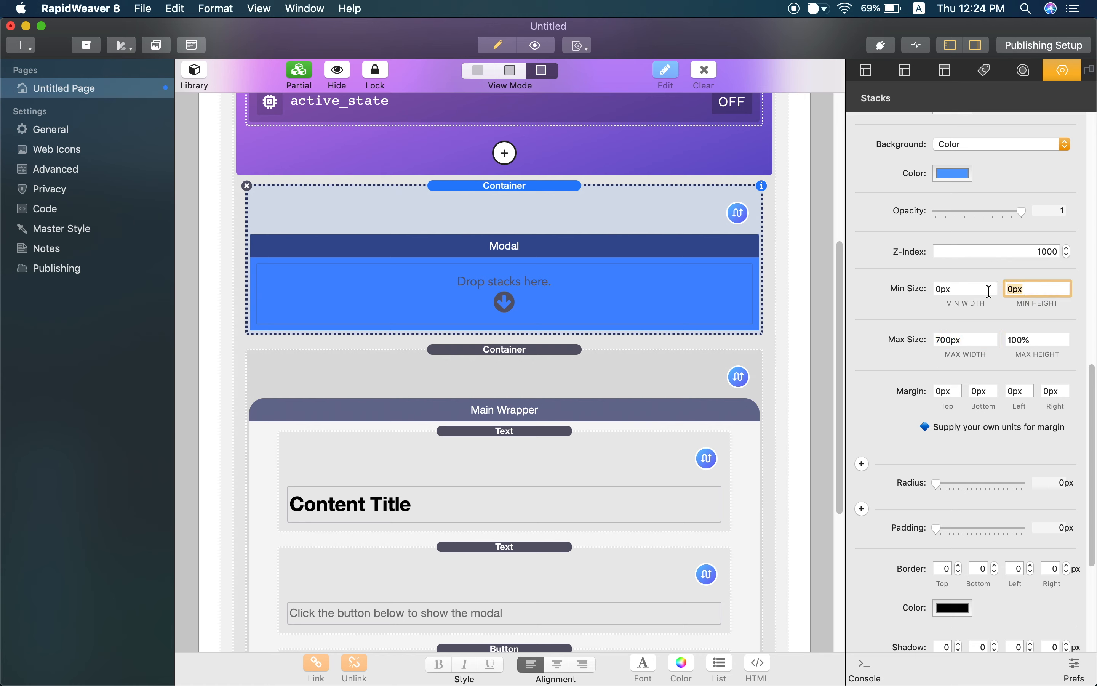
{"action": "type", "text": "500px"}
{"action": "key", "text": "Return"}
Round the Modal container's corners with a 20px radius
{"action": "scroll", "coordinate": [967, 340], "scroll_direction": "up", "scroll_amount": 10}
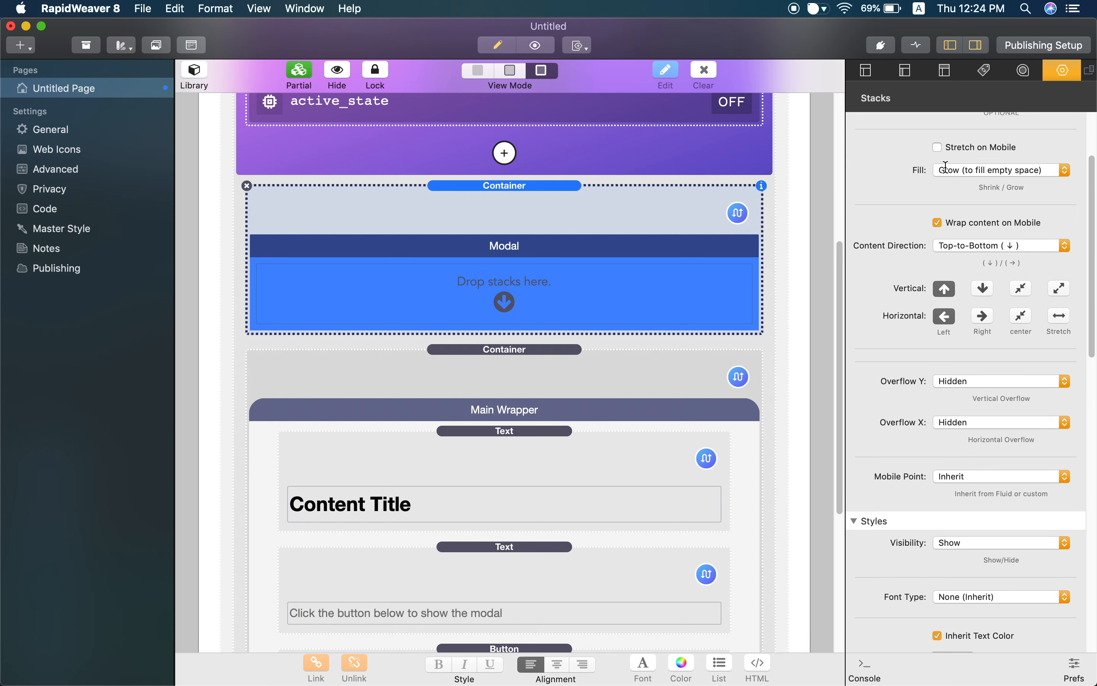
{"action": "scroll", "coordinate": [901, 354], "scroll_direction": "down", "scroll_amount": 5}
{"action": "scroll", "coordinate": [900, 372], "scroll_direction": "down", "scroll_amount": 6}
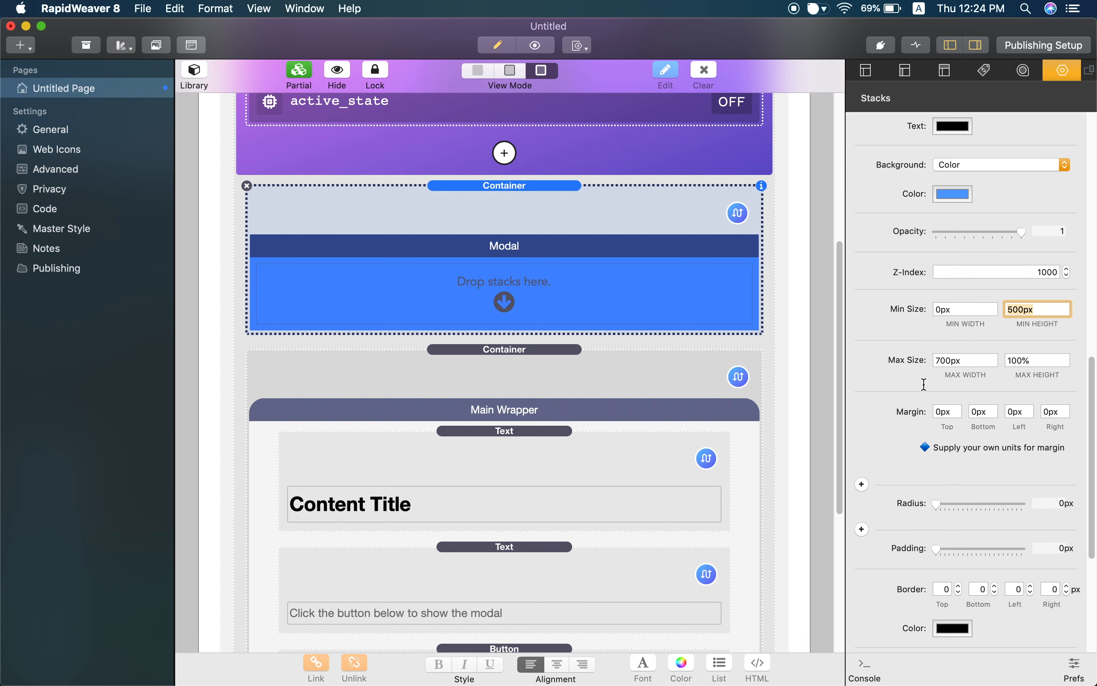
{"action": "left_click", "coordinate": [972, 362]}
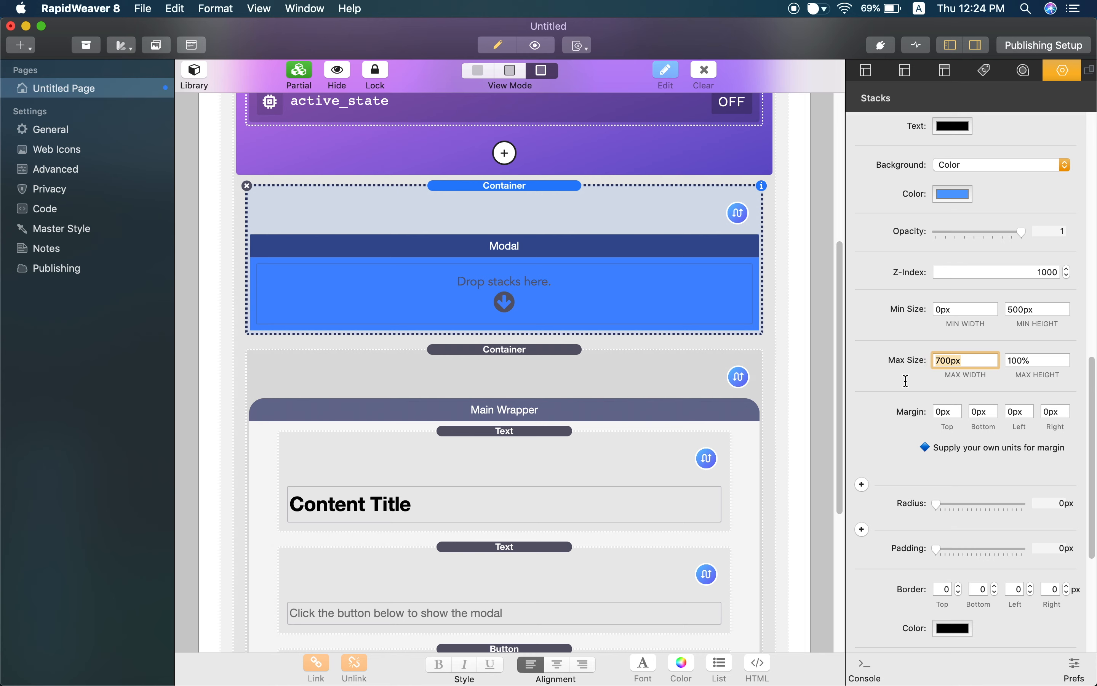
{"action": "scroll", "coordinate": [907, 381], "scroll_direction": "down", "scroll_amount": 1}
{"action": "scroll", "coordinate": [906, 381], "scroll_direction": "down", "scroll_amount": 5}
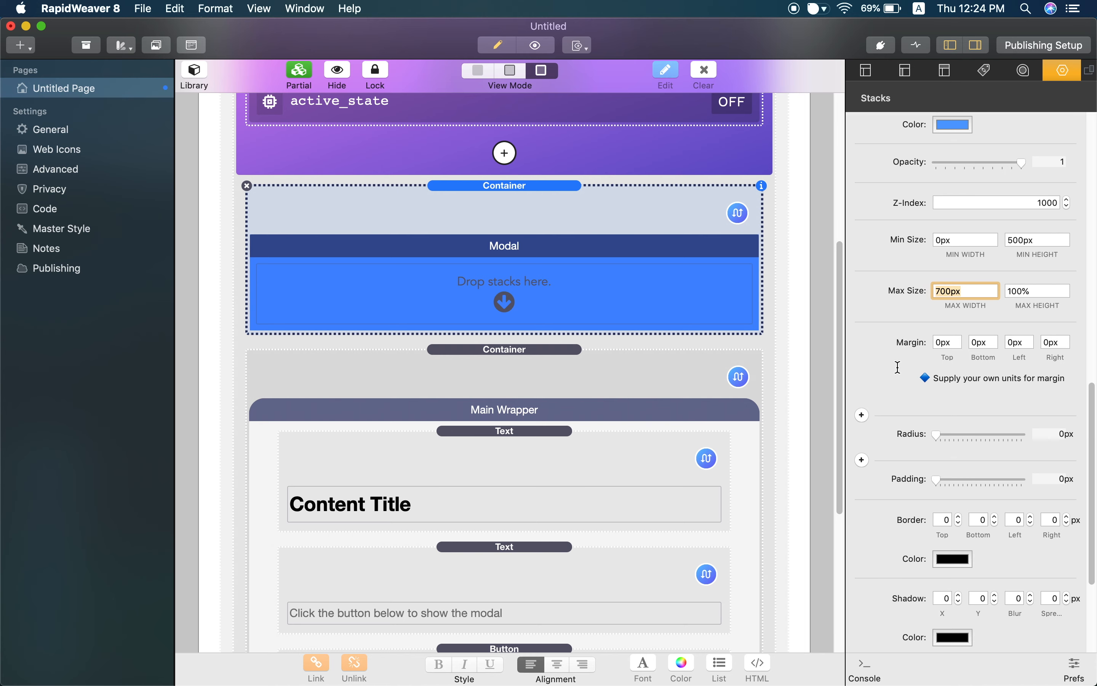
{"action": "scroll", "coordinate": [899, 368], "scroll_direction": "down", "scroll_amount": 3}
{"action": "scroll", "coordinate": [898, 367], "scroll_direction": "down", "scroll_amount": 2}
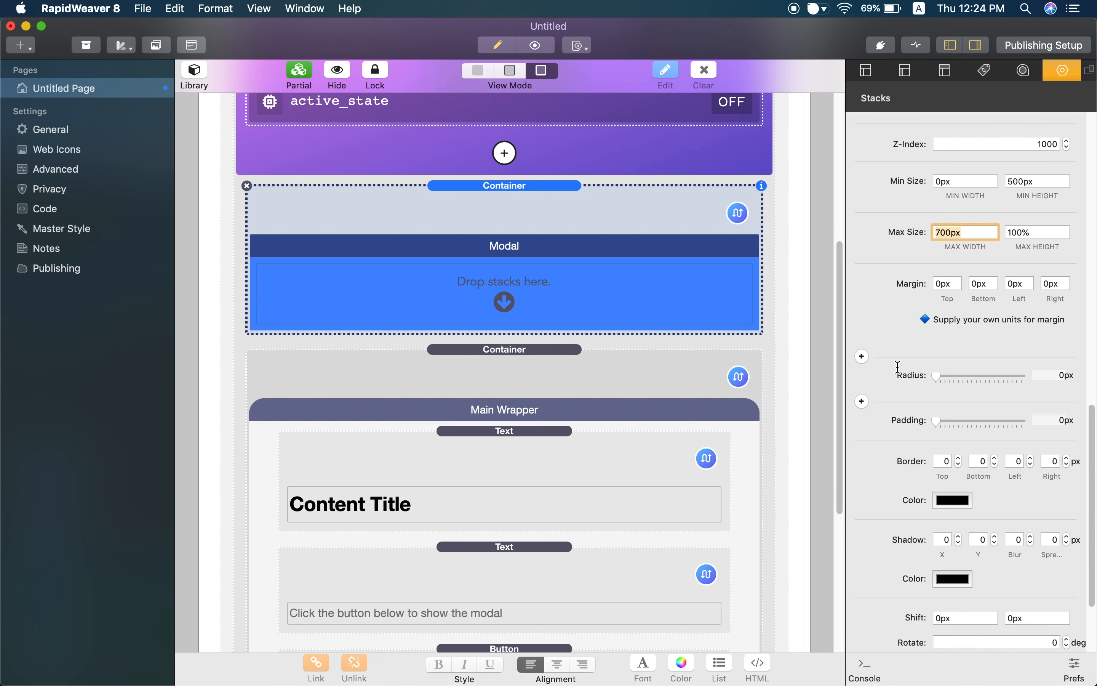
{"action": "left_click", "coordinate": [1078, 358]}
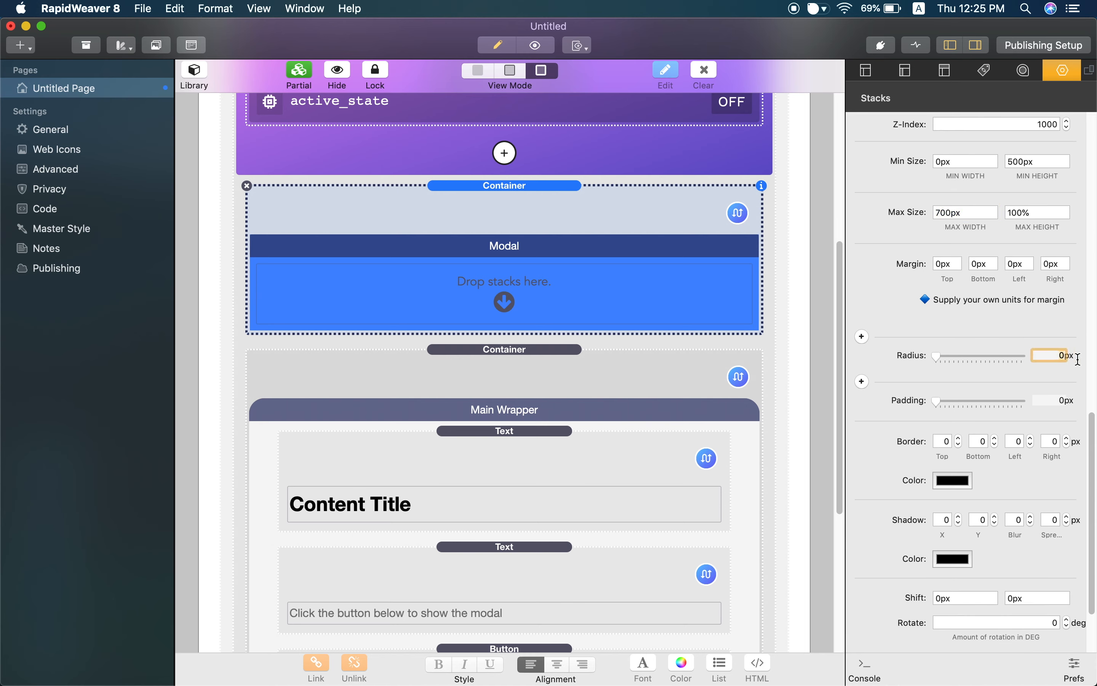
{"action": "type", "text": "20"}
{"action": "key", "text": "Return"}
Set the Modal container's padding to 25px
{"action": "left_click", "coordinate": [1061, 399]}
{"action": "type", "text": "25"}
{"action": "key", "text": "Return"}
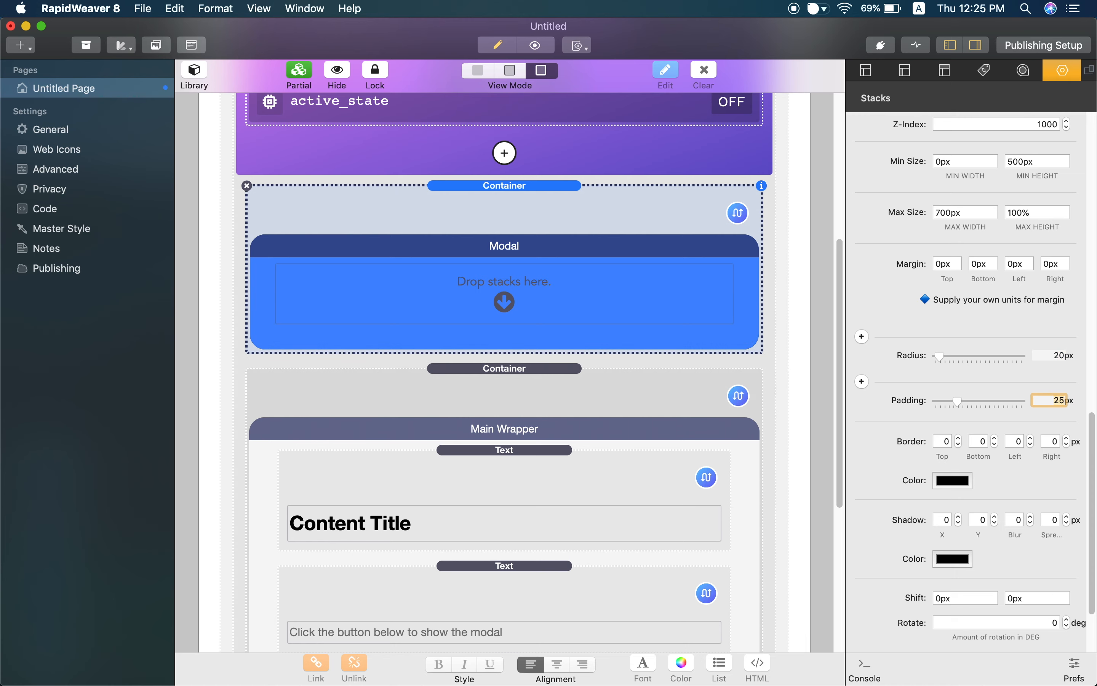
Switch to the browser, reload the preview to check how the Modal and Main Wrapper containers are laid out, and return to RapidWeaver
{"action": "scroll", "coordinate": [962, 450], "scroll_direction": "down", "scroll_amount": 4}
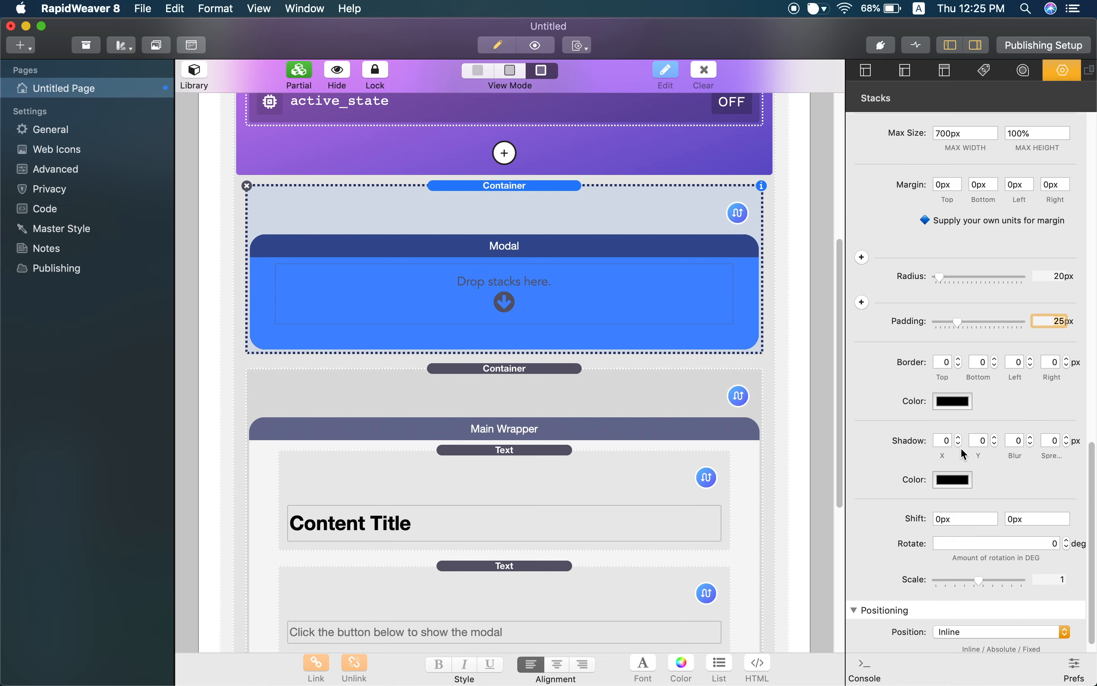
{"action": "scroll", "coordinate": [961, 447], "scroll_direction": "down", "scroll_amount": 1}
{"action": "key", "text": "ctrl+Right"}
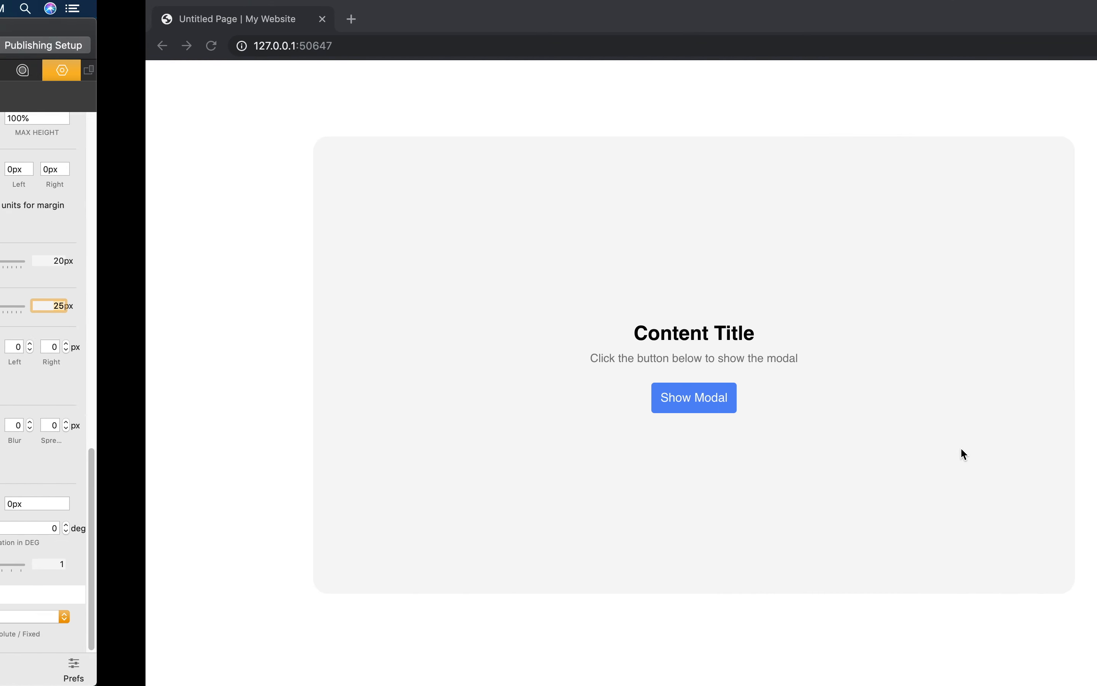
{"action": "key", "text": "super+r"}
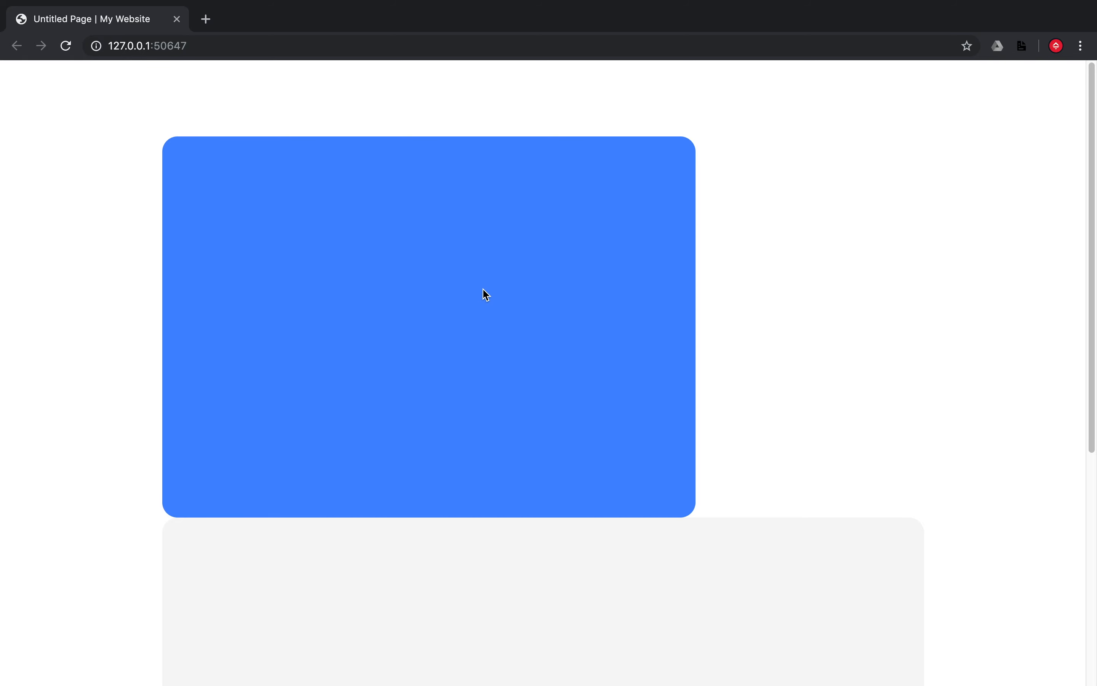
{"action": "scroll", "coordinate": [474, 295], "scroll_direction": "down", "scroll_amount": 3}
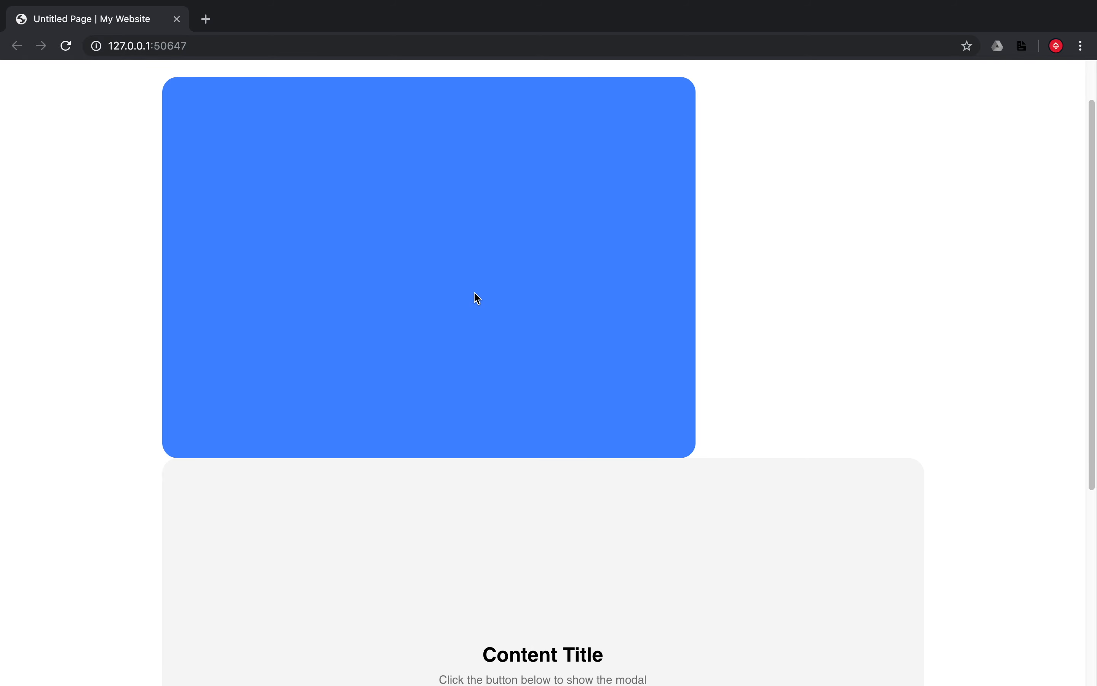
{"action": "scroll", "coordinate": [480, 301], "scroll_direction": "down", "scroll_amount": 5}
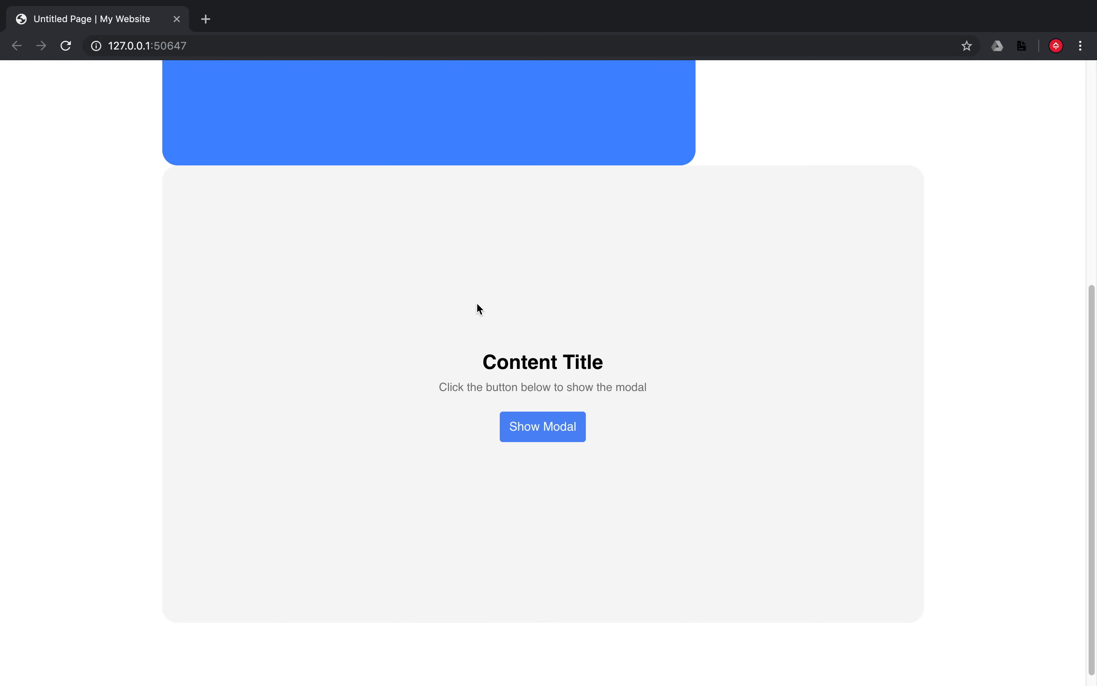
{"action": "scroll", "coordinate": [480, 309], "scroll_direction": "up", "scroll_amount": 6}
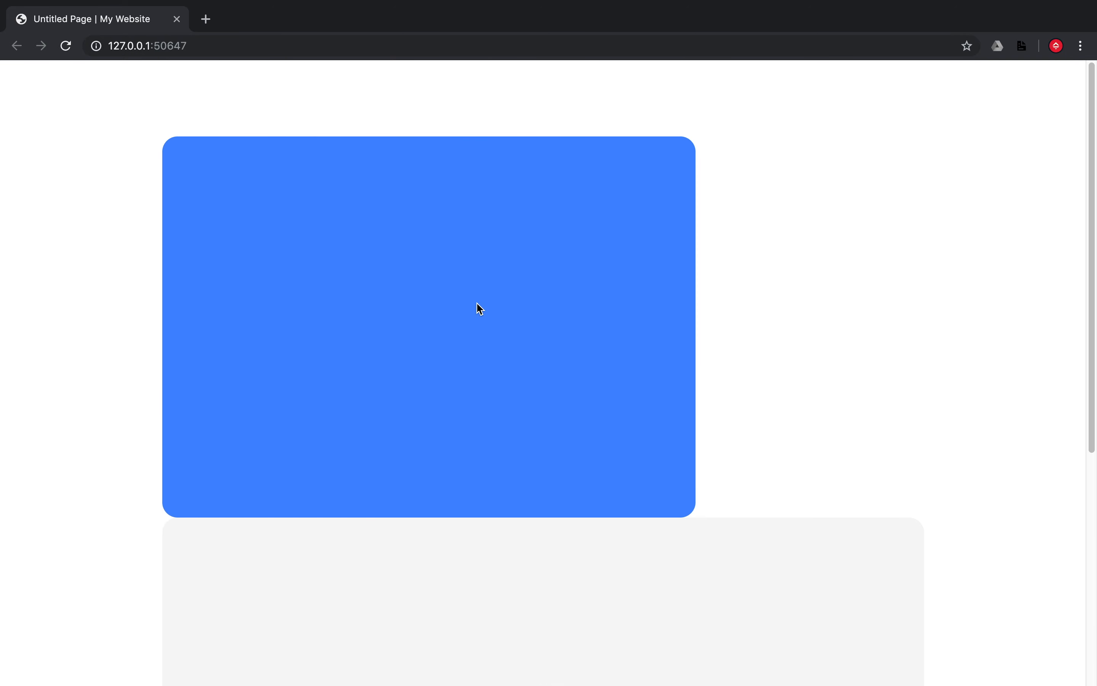
{"action": "key", "text": "ctrl+Left"}
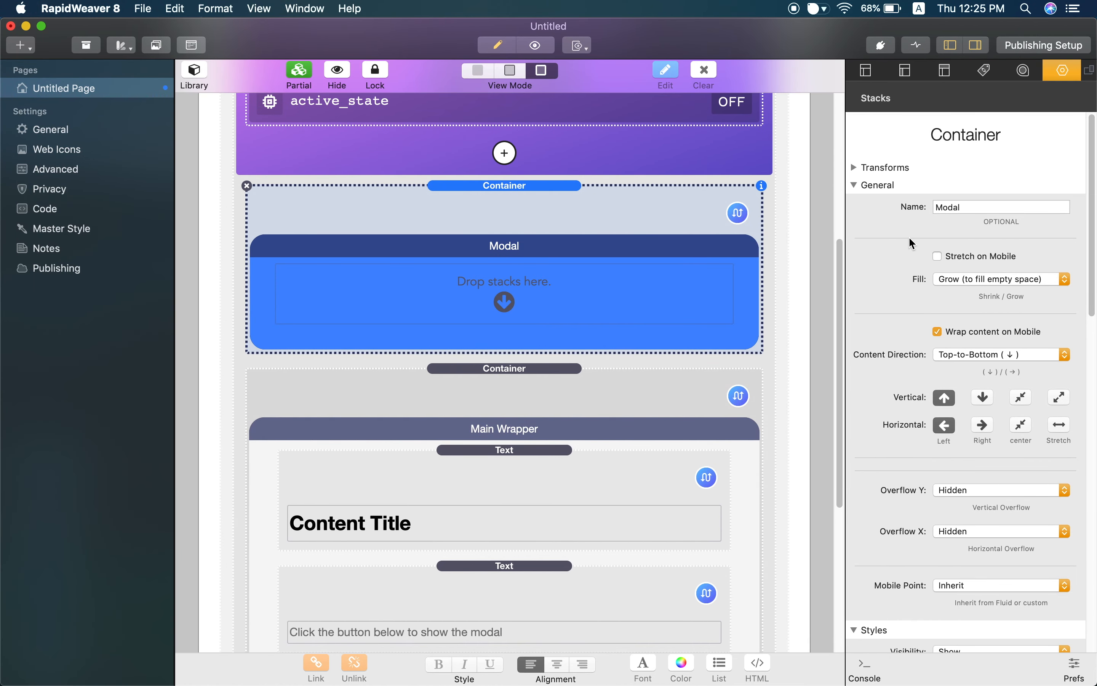
Set the Modal container's position to Fixed and center its self alignment both vertically and horizontally
{"action": "scroll", "coordinate": [916, 265], "scroll_direction": "down", "scroll_amount": 10}
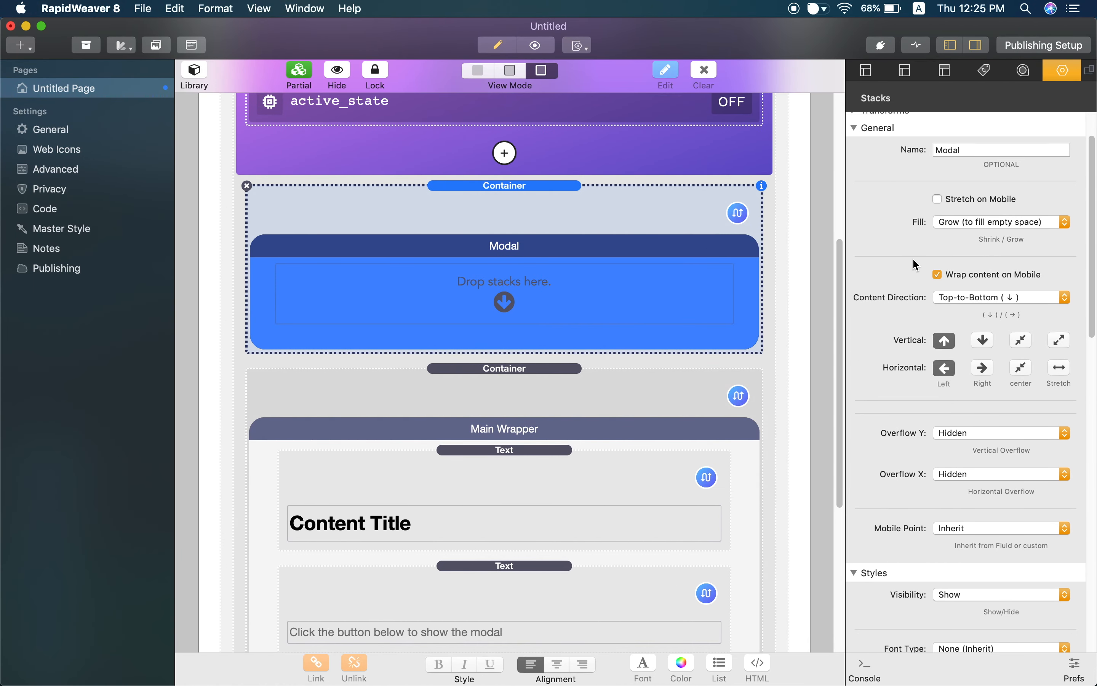
{"action": "scroll", "coordinate": [920, 298], "scroll_direction": "down", "scroll_amount": 12}
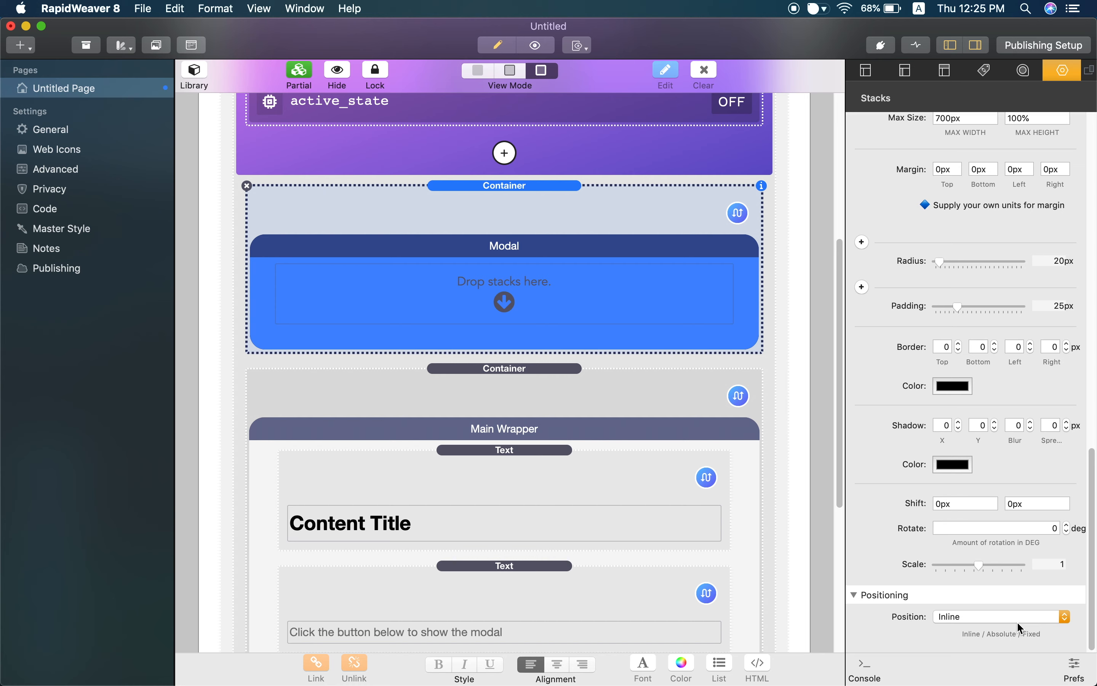
{"action": "left_click", "coordinate": [1027, 615]}
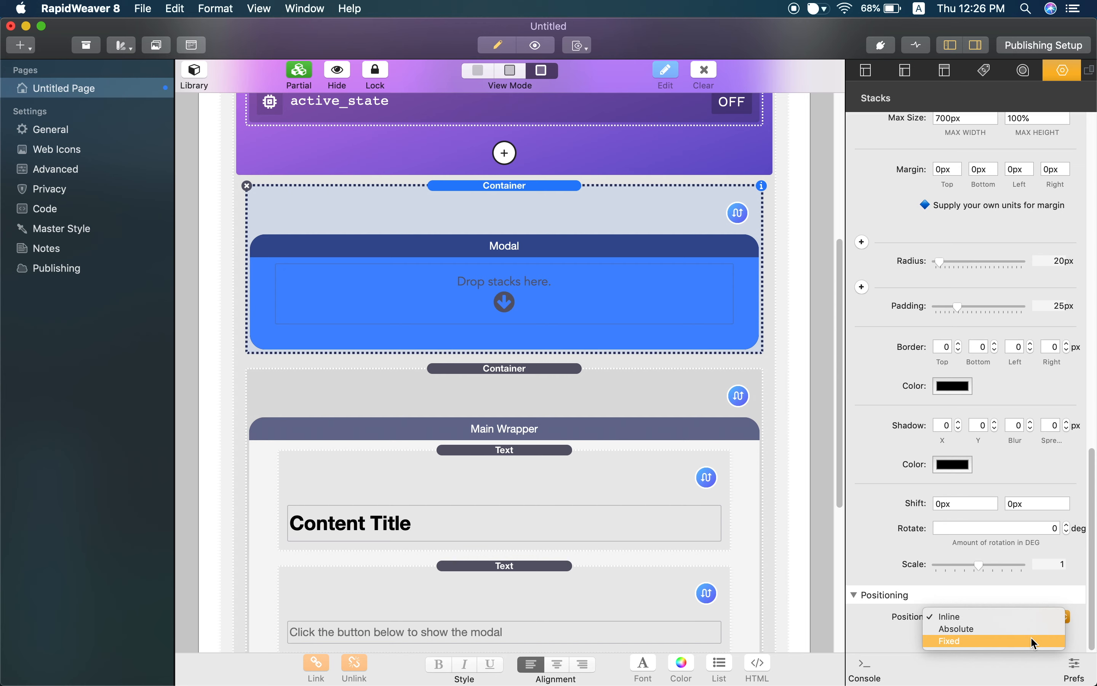
{"action": "left_click", "coordinate": [1031, 636]}
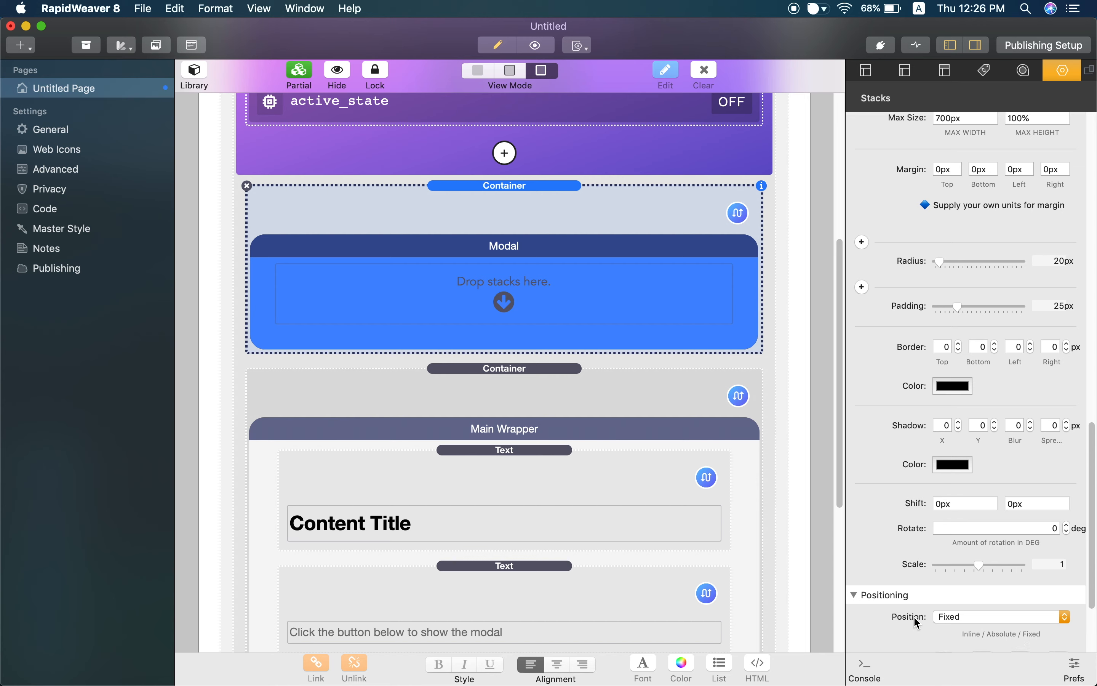
{"action": "scroll", "coordinate": [905, 599], "scroll_direction": "down", "scroll_amount": 3}
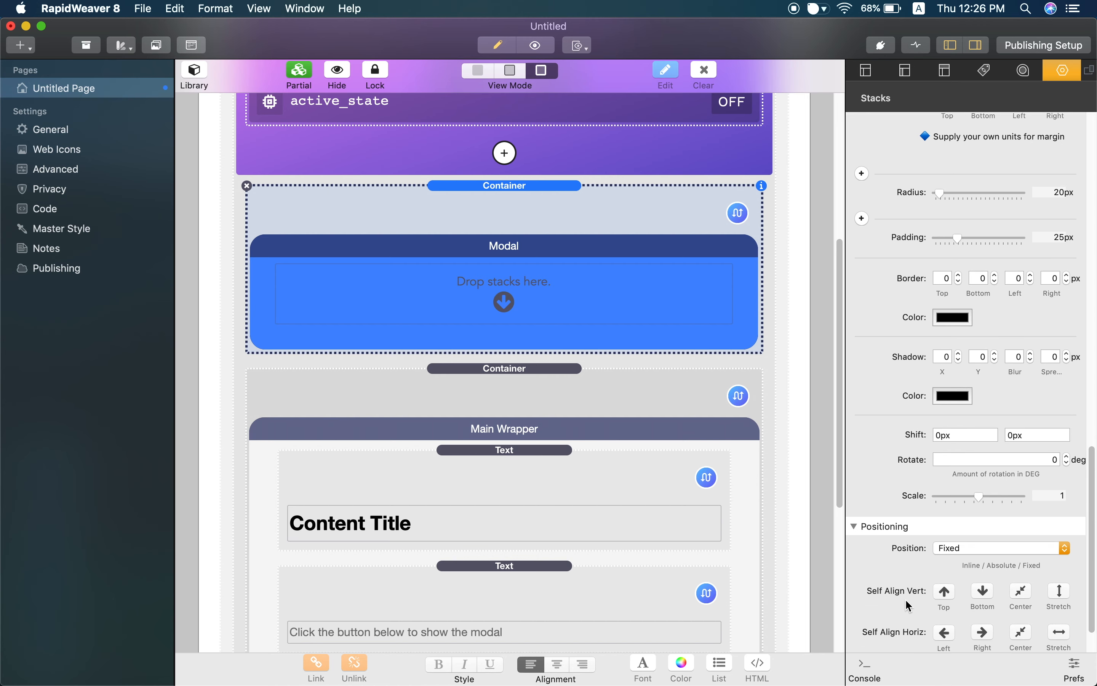
{"action": "scroll", "coordinate": [907, 600], "scroll_direction": "down", "scroll_amount": 2}
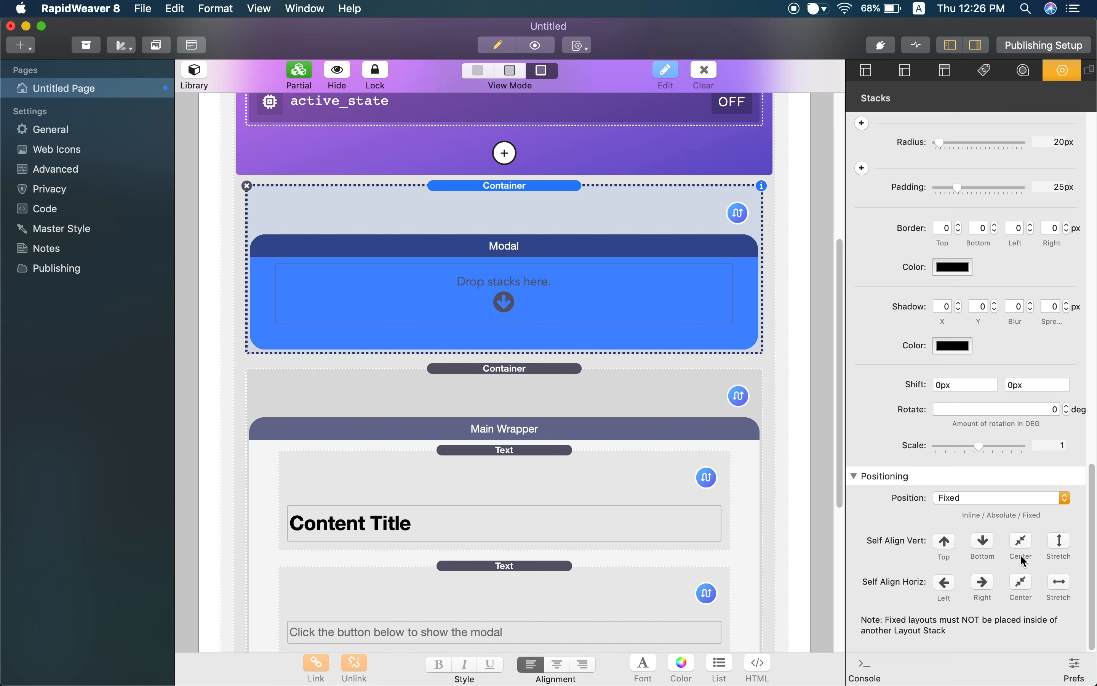
{"action": "left_click", "coordinate": [1025, 583]}
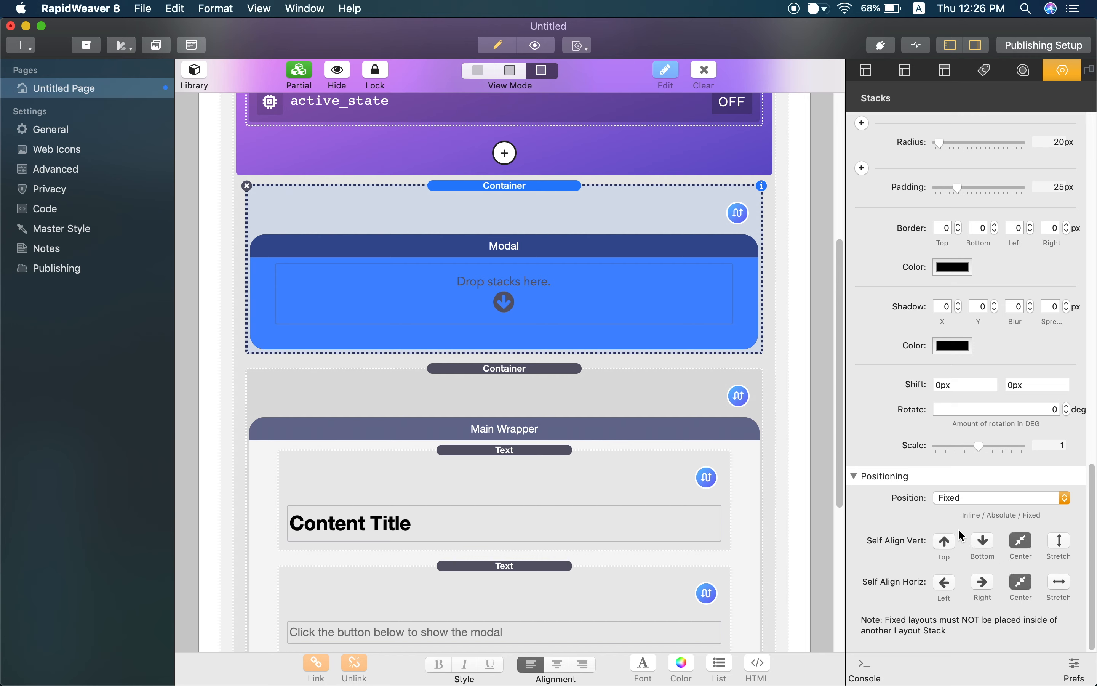
Switch to the browser, reload the preview to check where the fixed Modal container sits, and return to RapidWeaver
{"action": "key", "text": "ctrl+Right"}
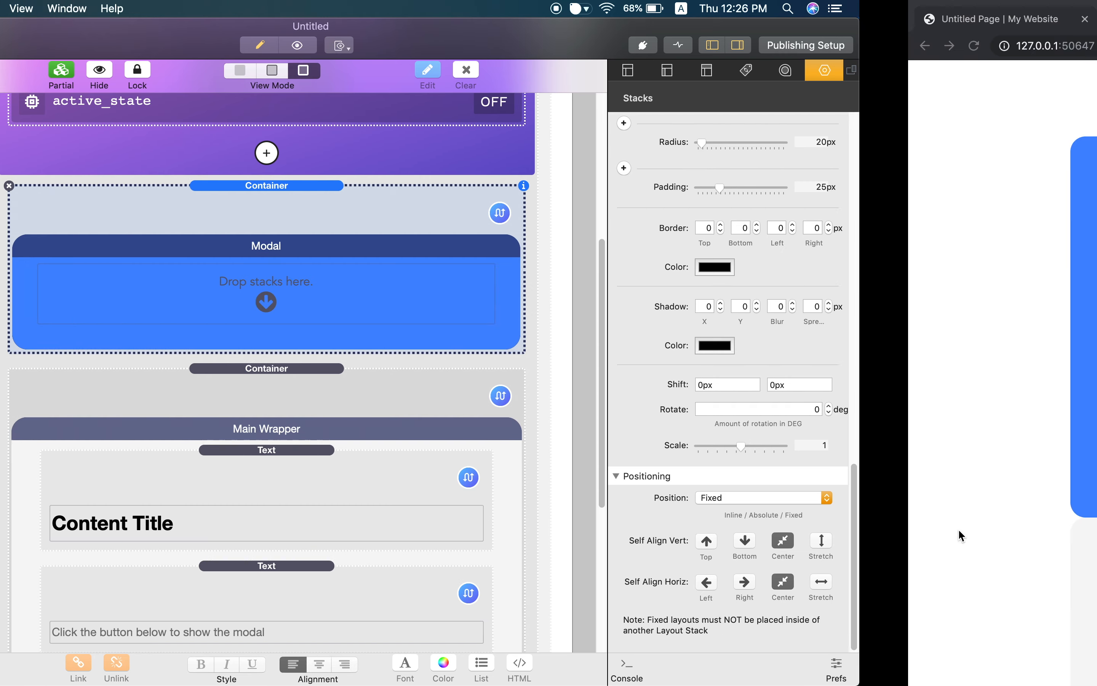
{"action": "key", "text": "super+r"}
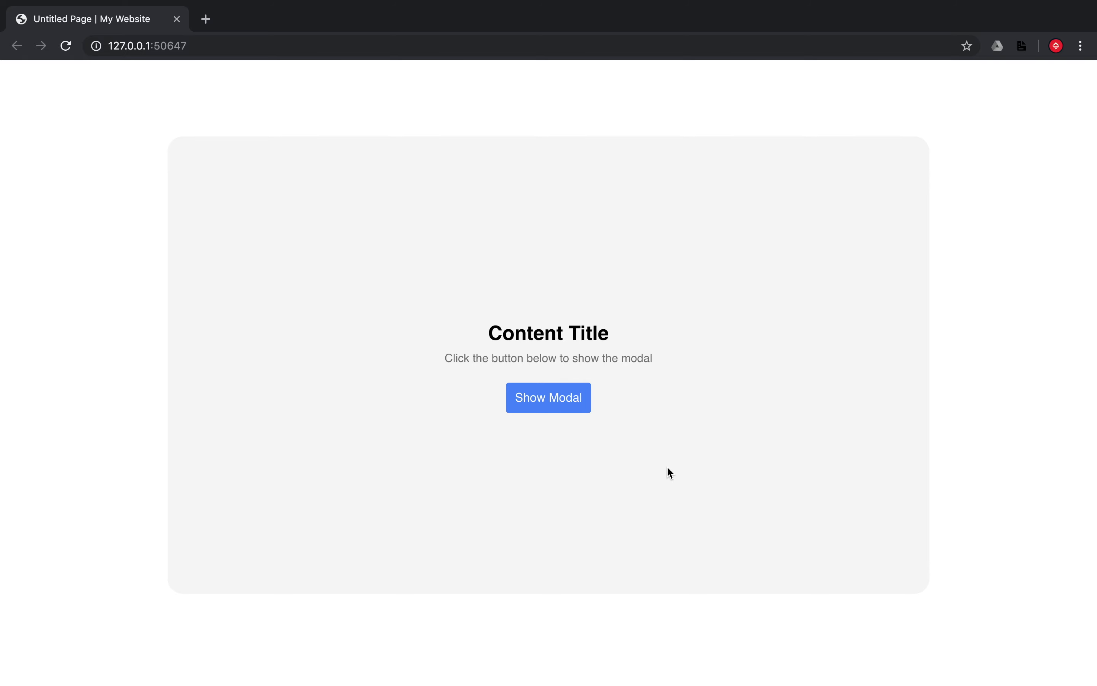
{"action": "key", "text": "ctrl+Left"}
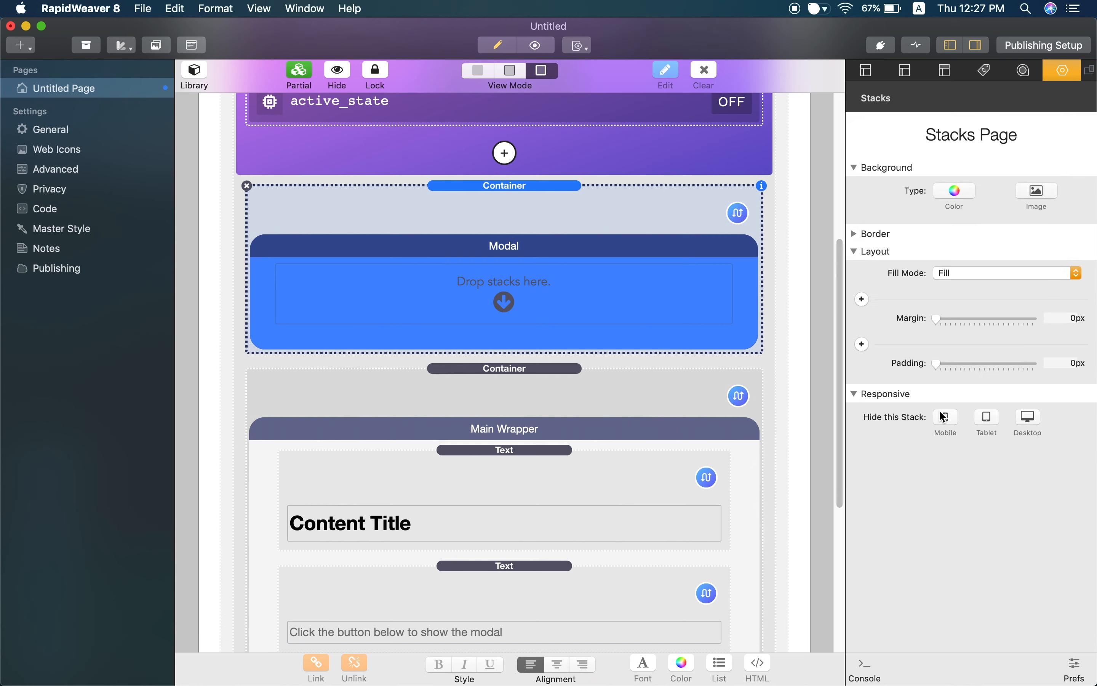
Set the Modal container's Z-Index to 5000
{"action": "scroll", "coordinate": [948, 326], "scroll_direction": "down", "scroll_amount": 3}
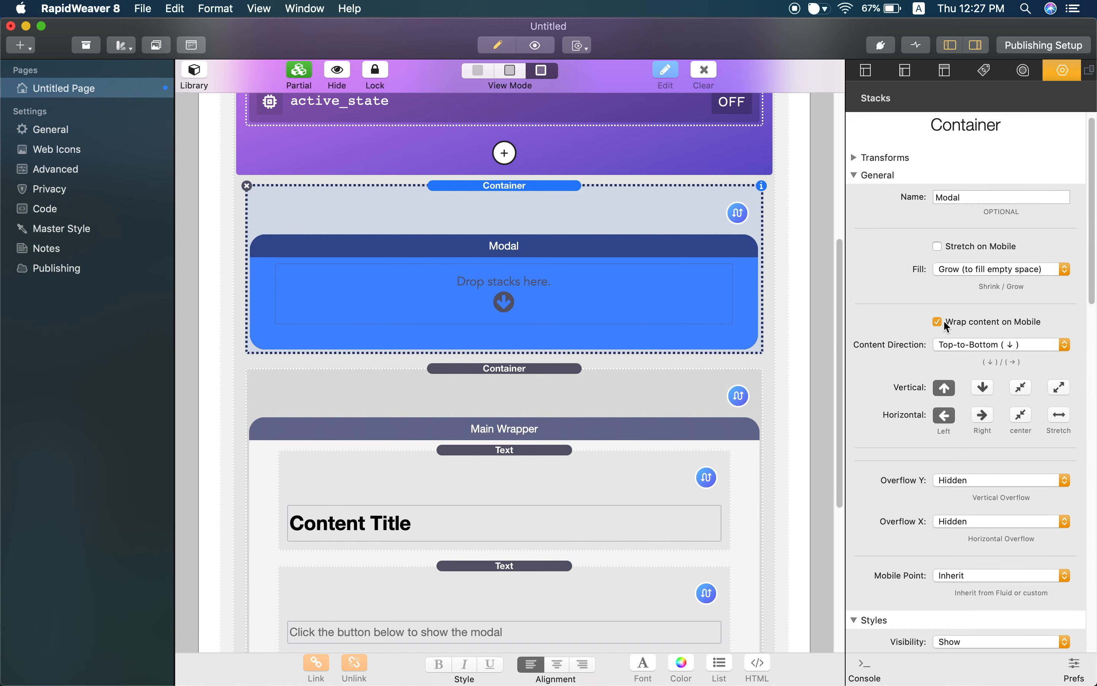
{"action": "scroll", "coordinate": [948, 327], "scroll_direction": "down", "scroll_amount": 10}
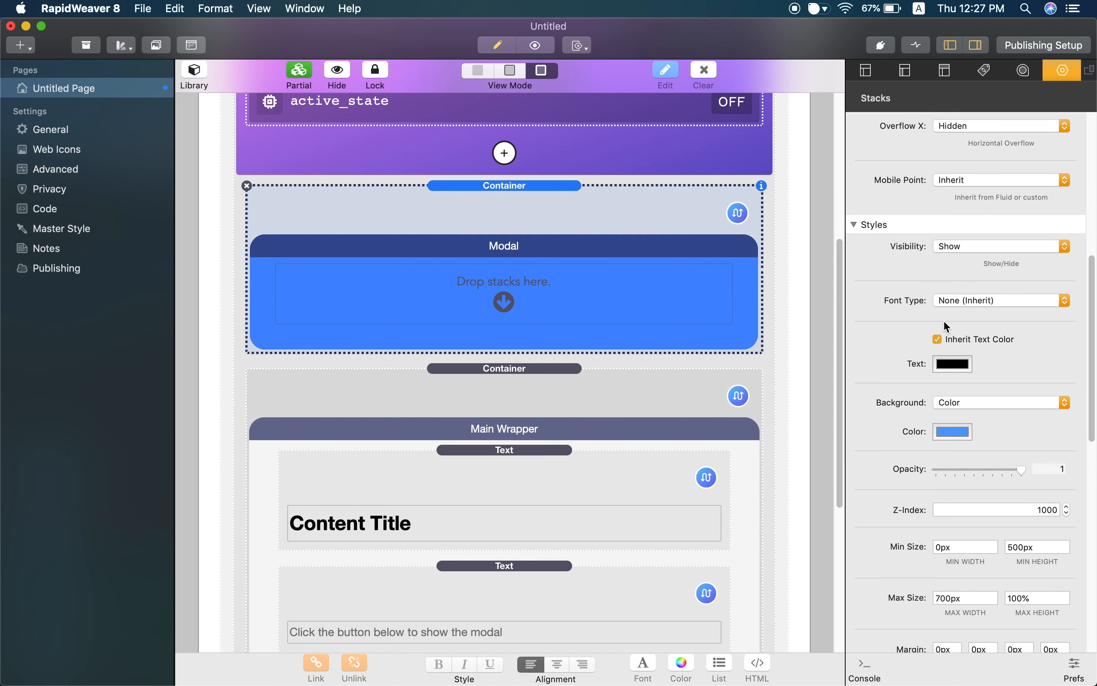
{"action": "scroll", "coordinate": [947, 325], "scroll_direction": "down", "scroll_amount": 4}
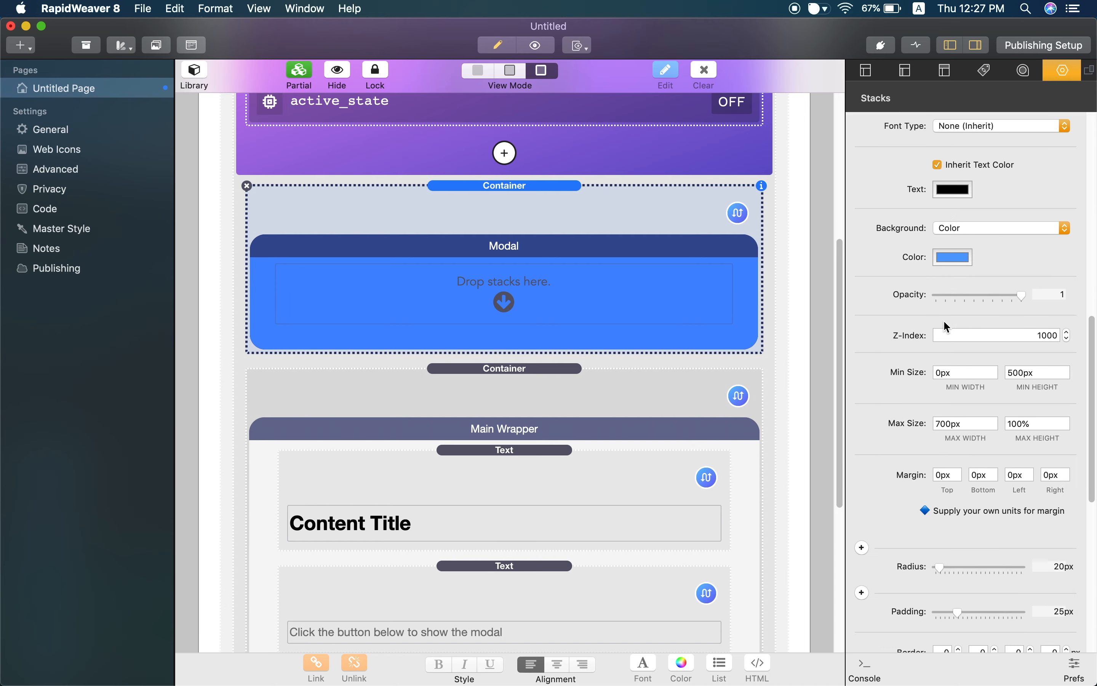
{"action": "left_click", "coordinate": [1028, 335]}
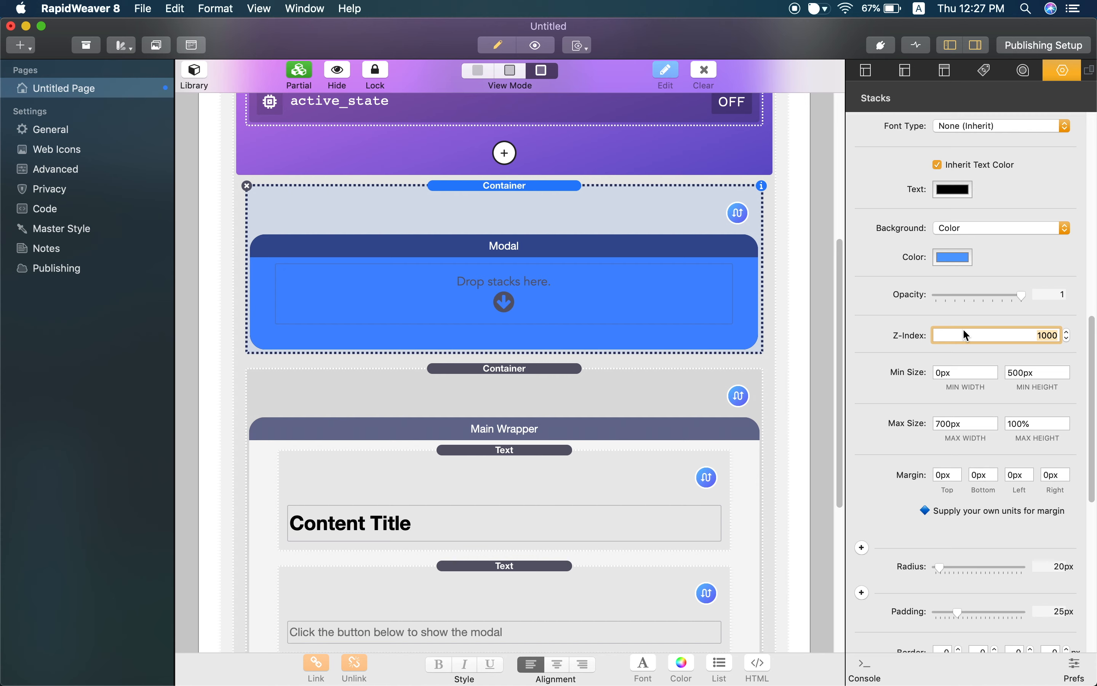
{"action": "type", "text": "5000"}
{"action": "key", "text": "Return"}
Reload the browser preview to check how the Modal stacks against the Main Wrapper, and return to RapidWeaver
{"action": "key", "text": "ctrl+Right"}
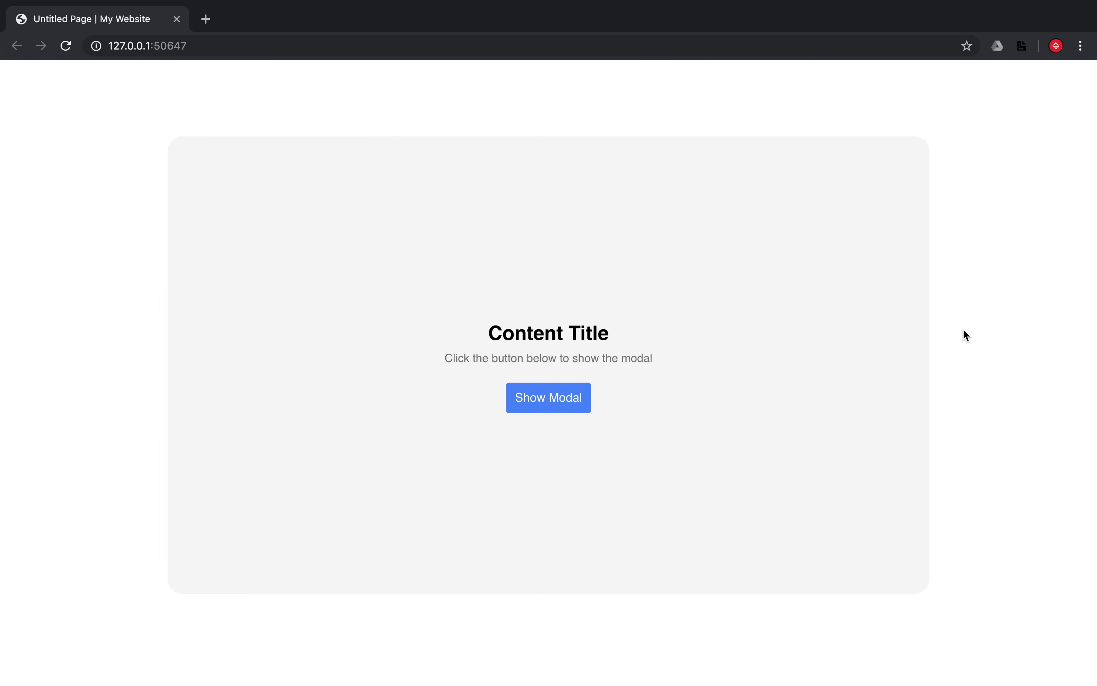
{"action": "key", "text": "super+r"}
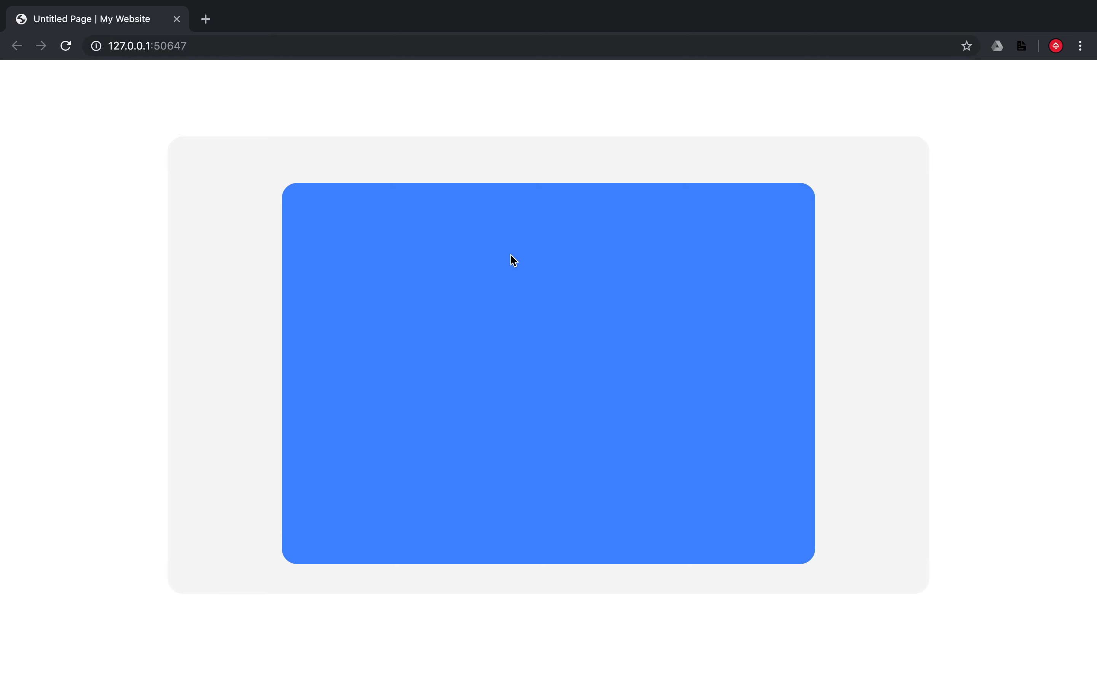
{"action": "key", "text": "ctrl+Left"}
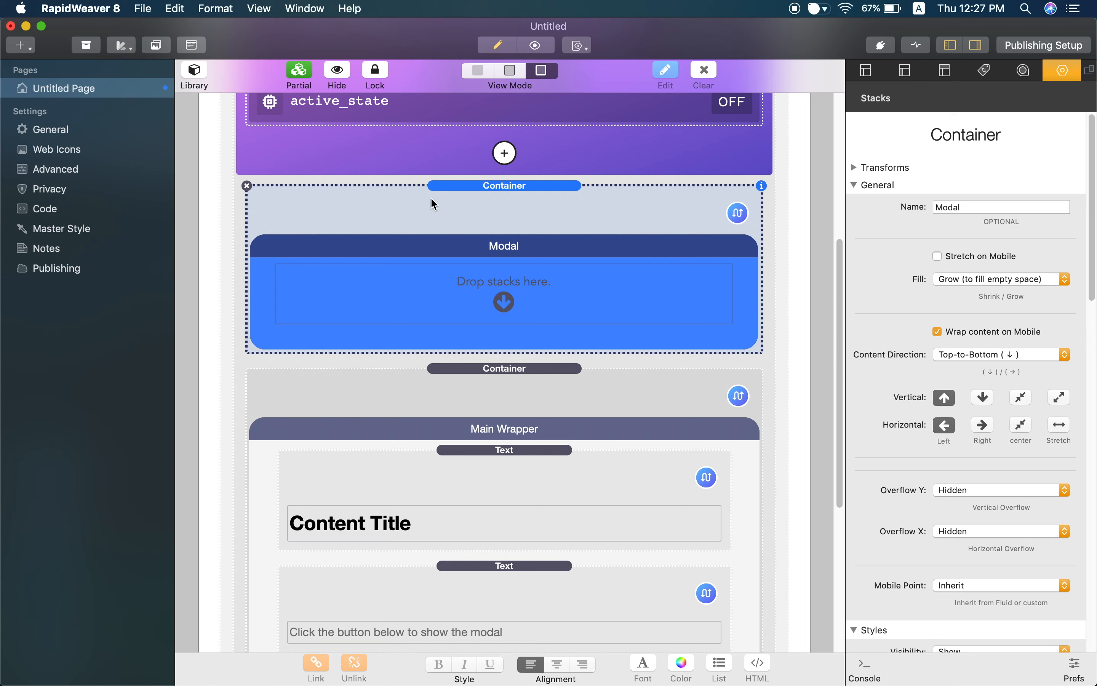
Add a Fluid Text stack from the library inside the Modal container
{"action": "left_click", "coordinate": [194, 76]}
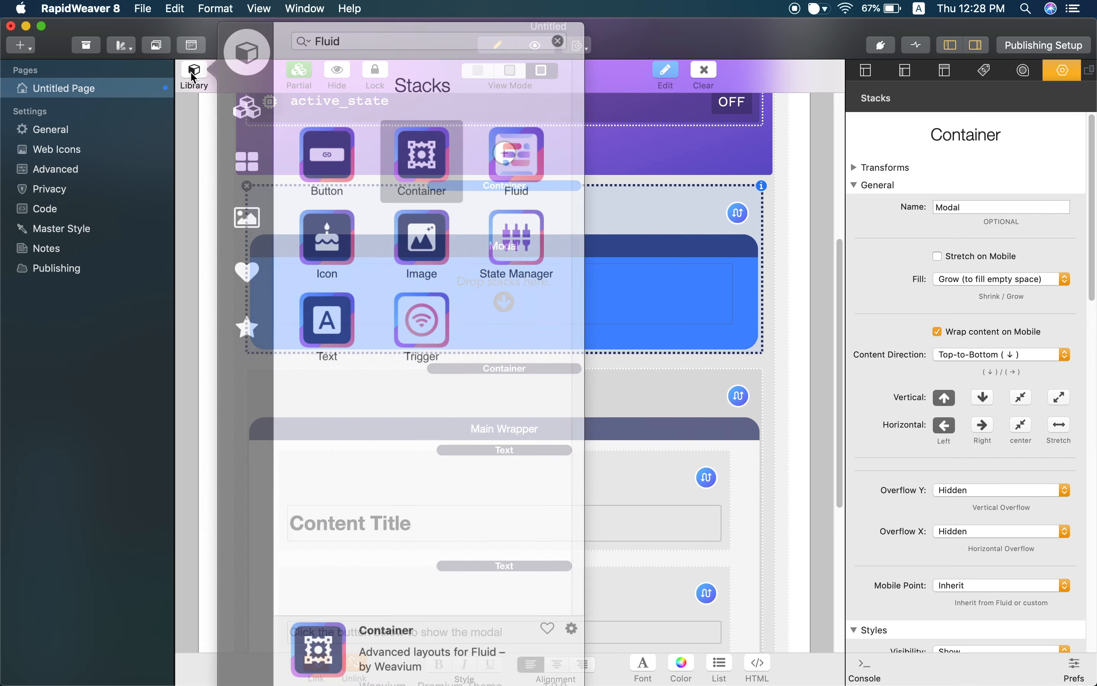
{"action": "left_click", "coordinate": [315, 278]}
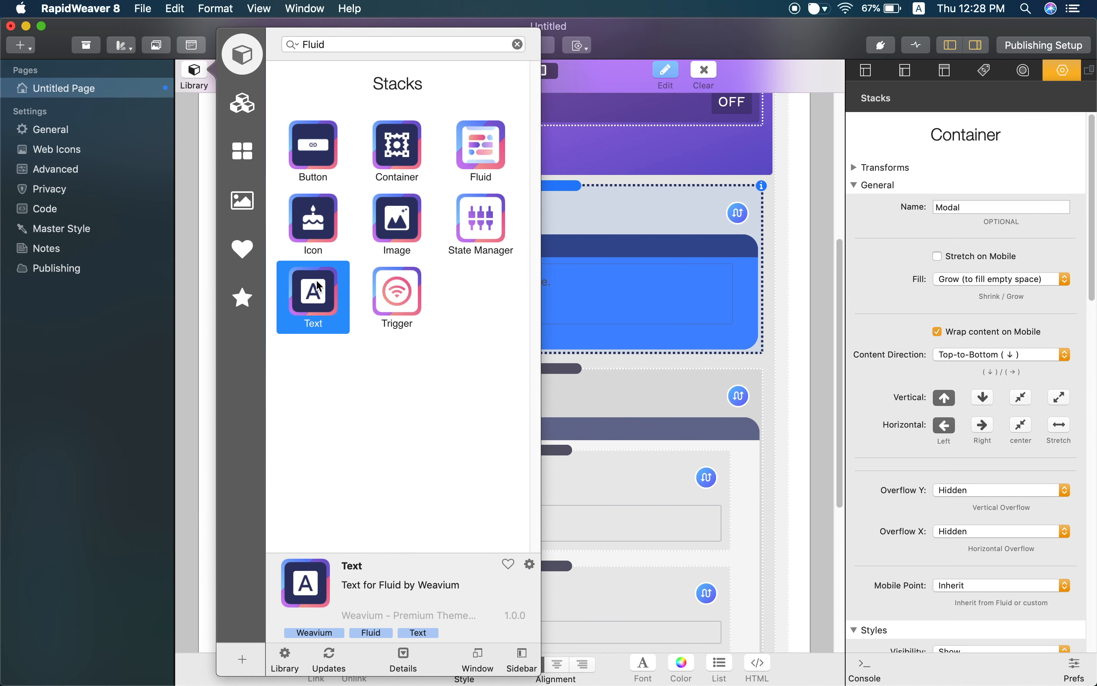
{"action": "left_click_drag", "start_coordinate": [317, 293], "coordinate": [585, 302]}
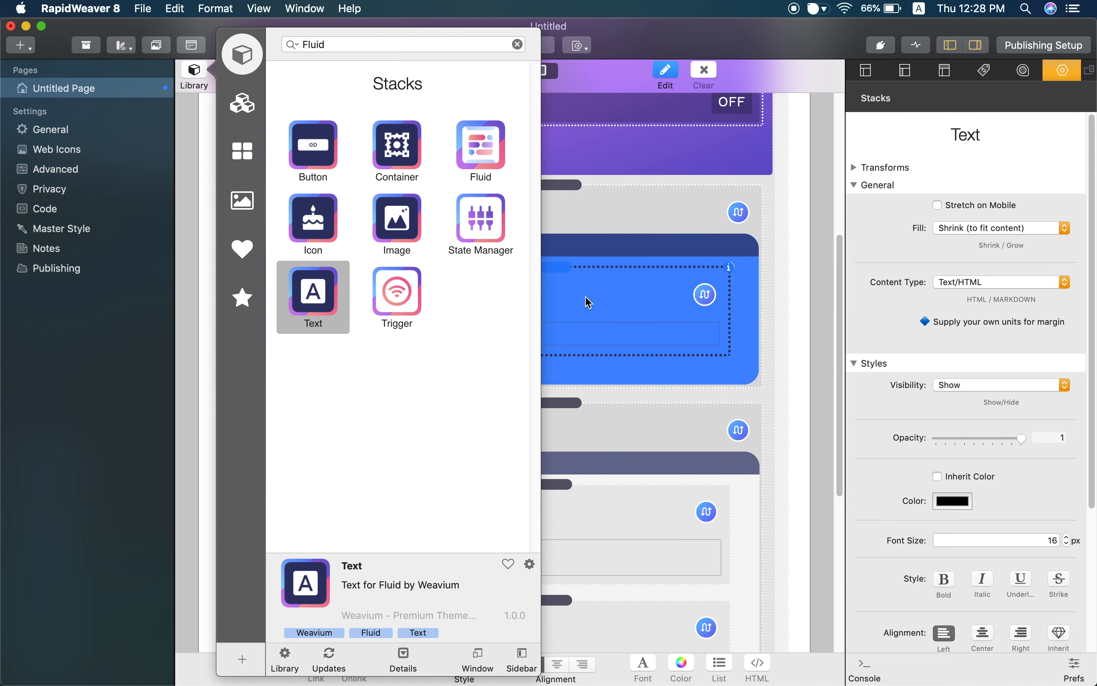
{"action": "left_click", "coordinate": [586, 298]}
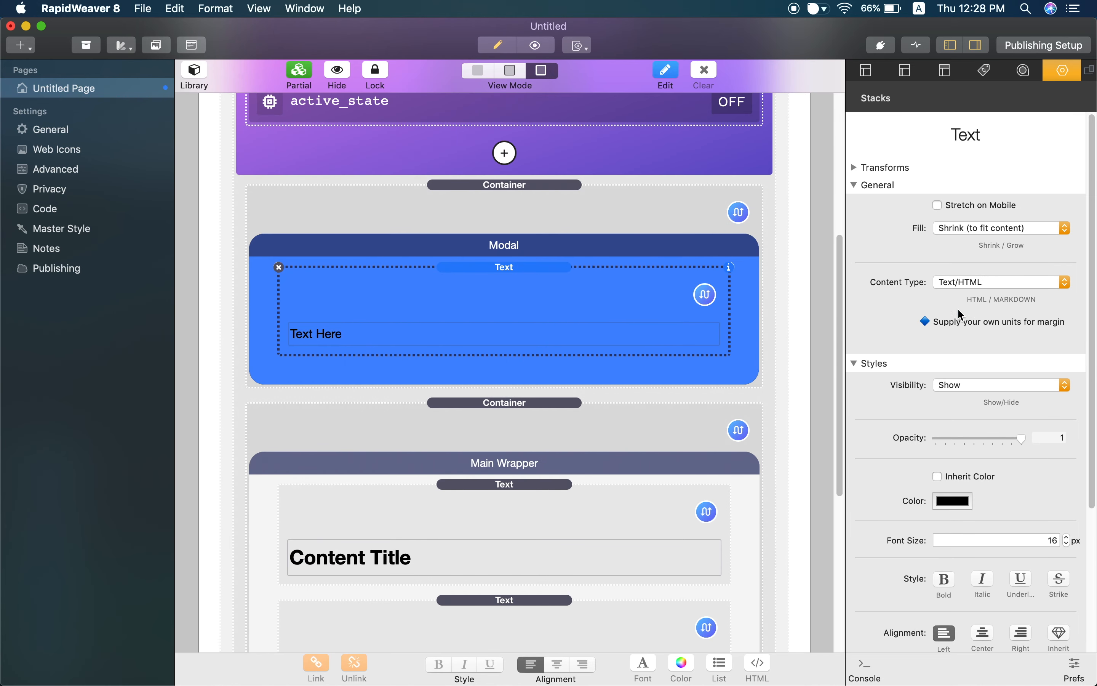
Set the color of the Modal's Text stack to White from the Material Design Color Palette
{"action": "scroll", "coordinate": [927, 286], "scroll_direction": "down", "scroll_amount": 3}
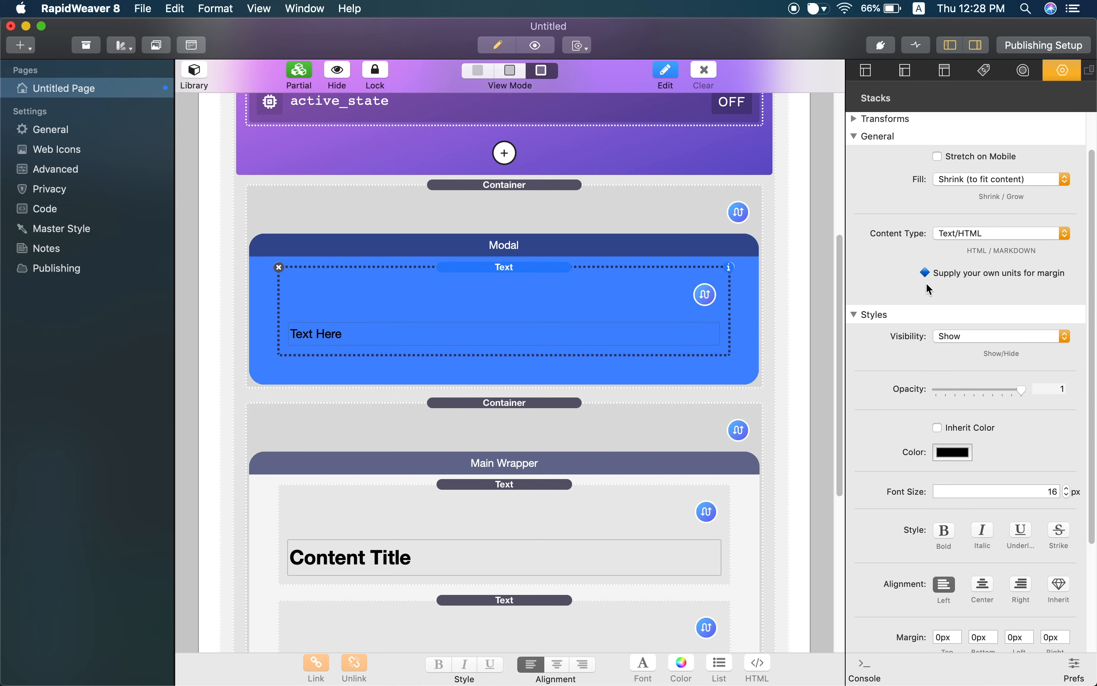
{"action": "scroll", "coordinate": [927, 287], "scroll_direction": "down", "scroll_amount": 9}
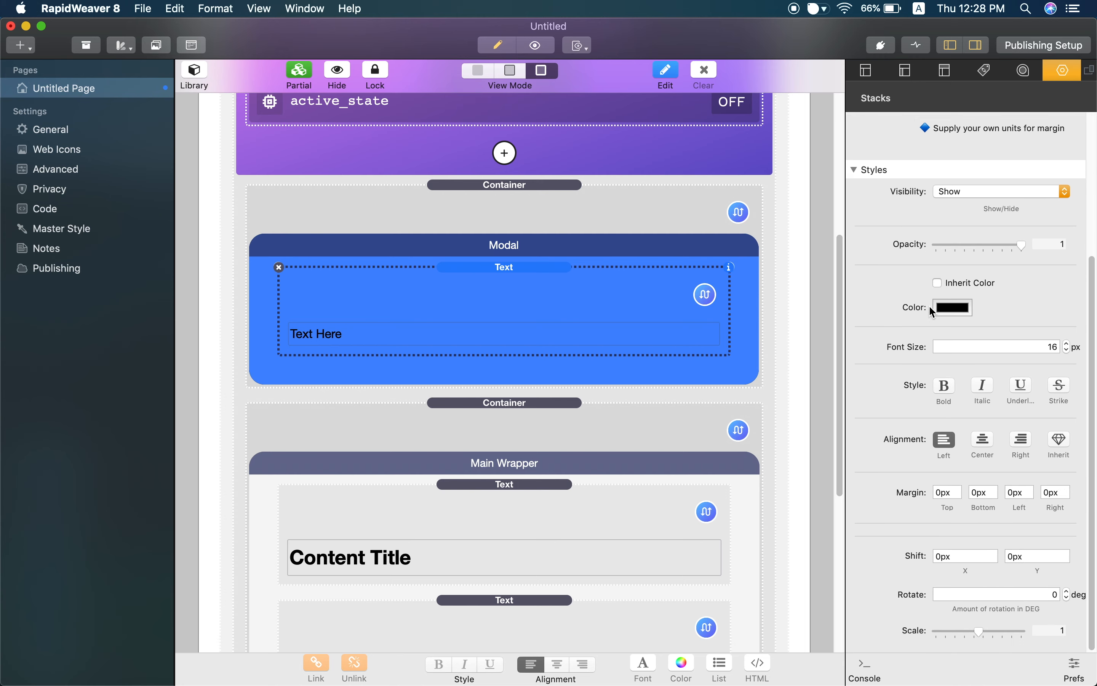
{"action": "left_click", "coordinate": [939, 308]}
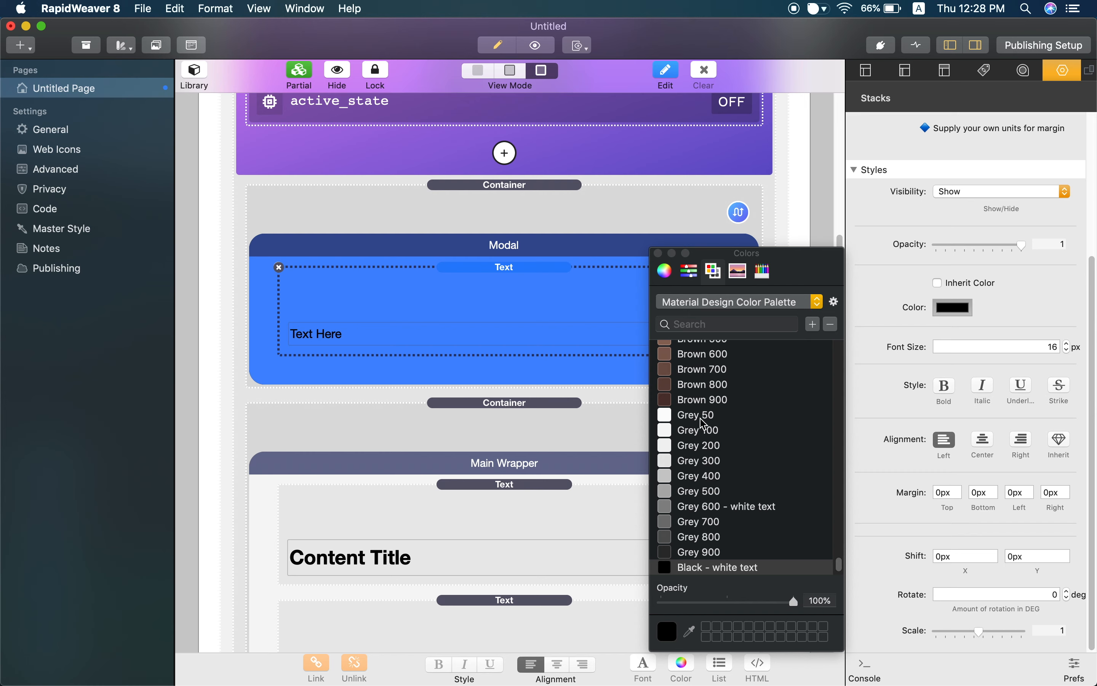
{"action": "scroll", "coordinate": [702, 538], "scroll_direction": "down", "scroll_amount": 1}
{"action": "left_click", "coordinate": [696, 567]}
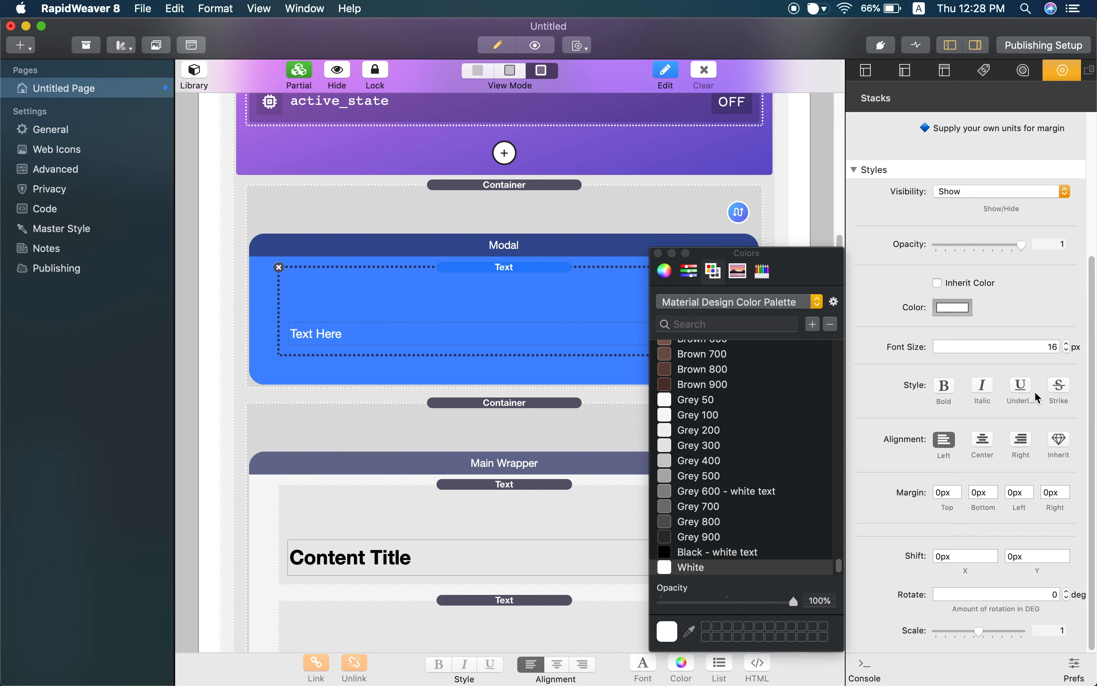
Set the Modal text's font size to 24 px, make it bold, and close the color picker
{"action": "left_click", "coordinate": [1043, 347]}
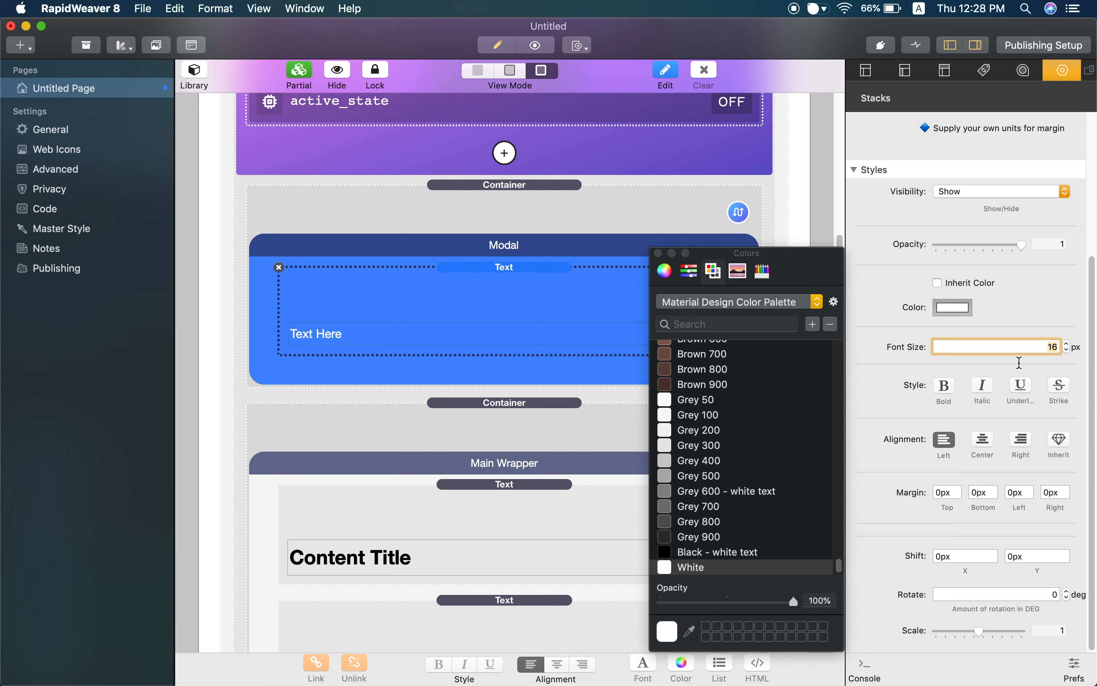
{"action": "type", "text": "24"}
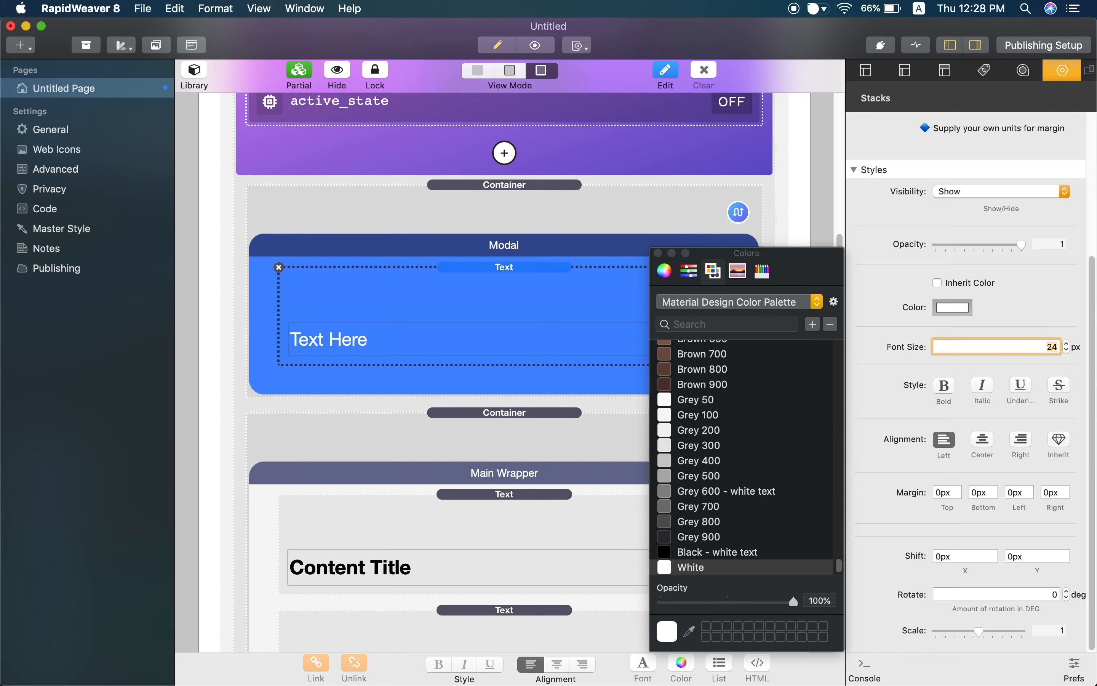
{"action": "left_click", "coordinate": [944, 388]}
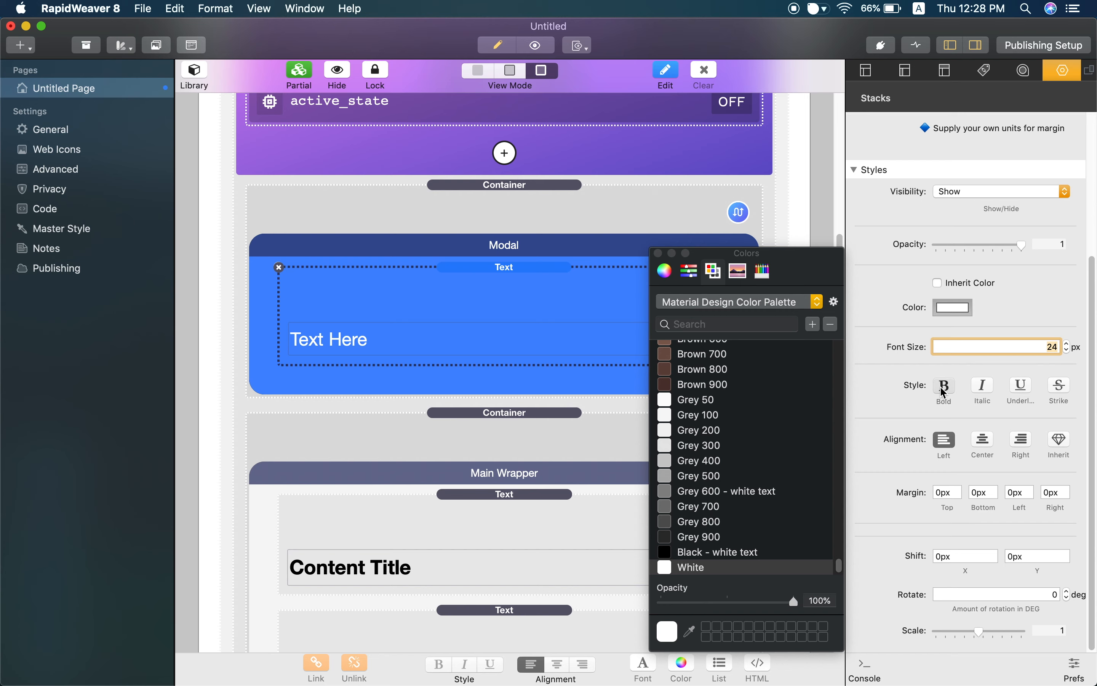
{"action": "left_click", "coordinate": [658, 253]}
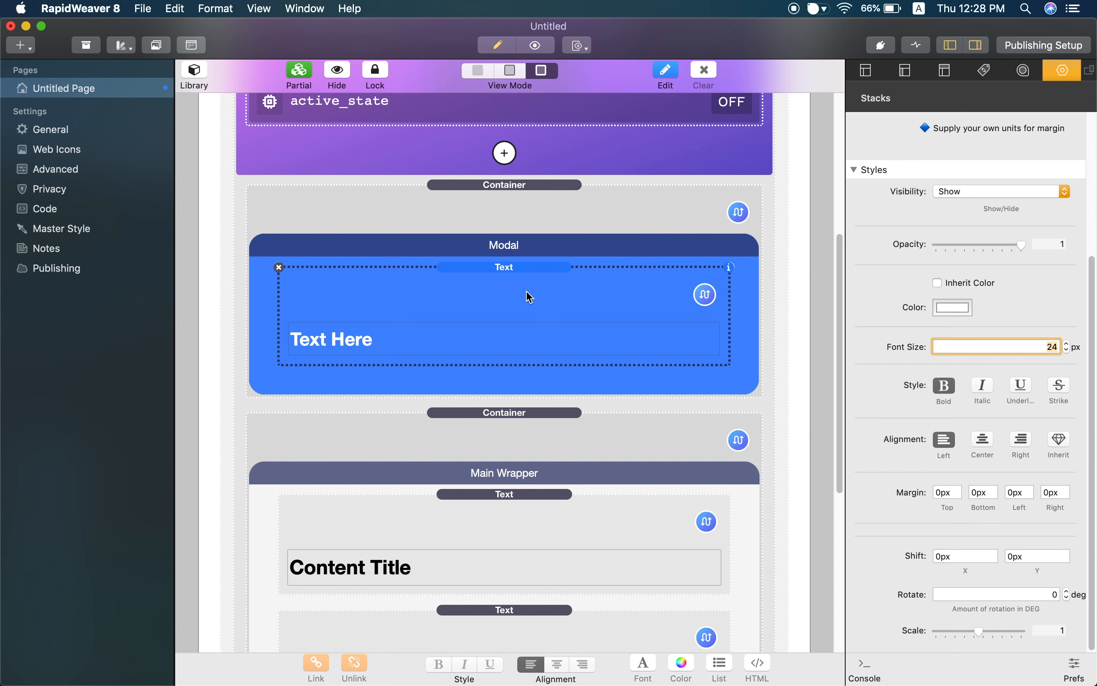
Set the bottom margin of the Modal's Text stack to 15px
{"action": "left_click", "coordinate": [981, 492]}
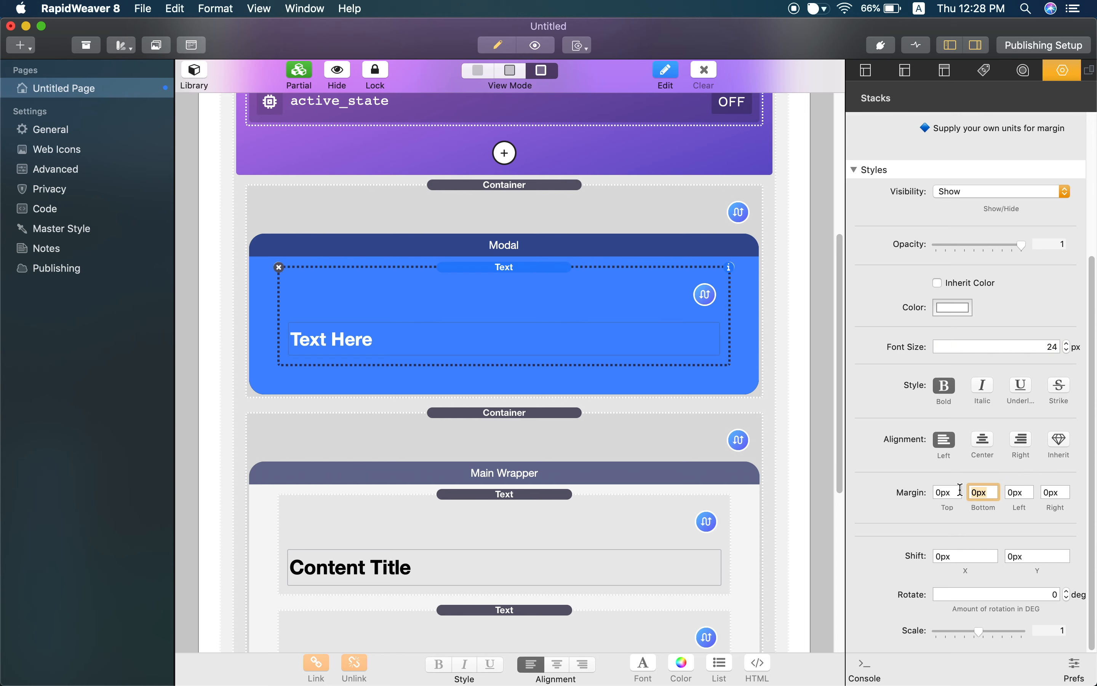
{"action": "type", "text": "15px"}
{"action": "key", "text": "Return"}
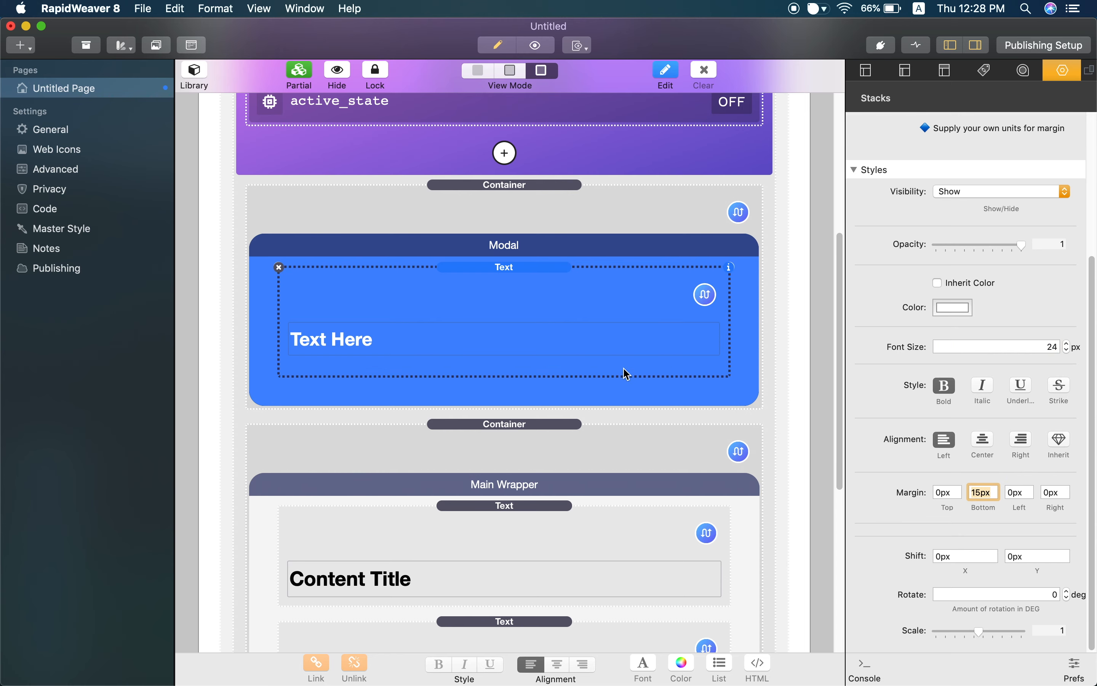
Duplicate the Modal's Text stack and set the copy's font size to 15 px
{"action": "left_click", "coordinate": [613, 310]}
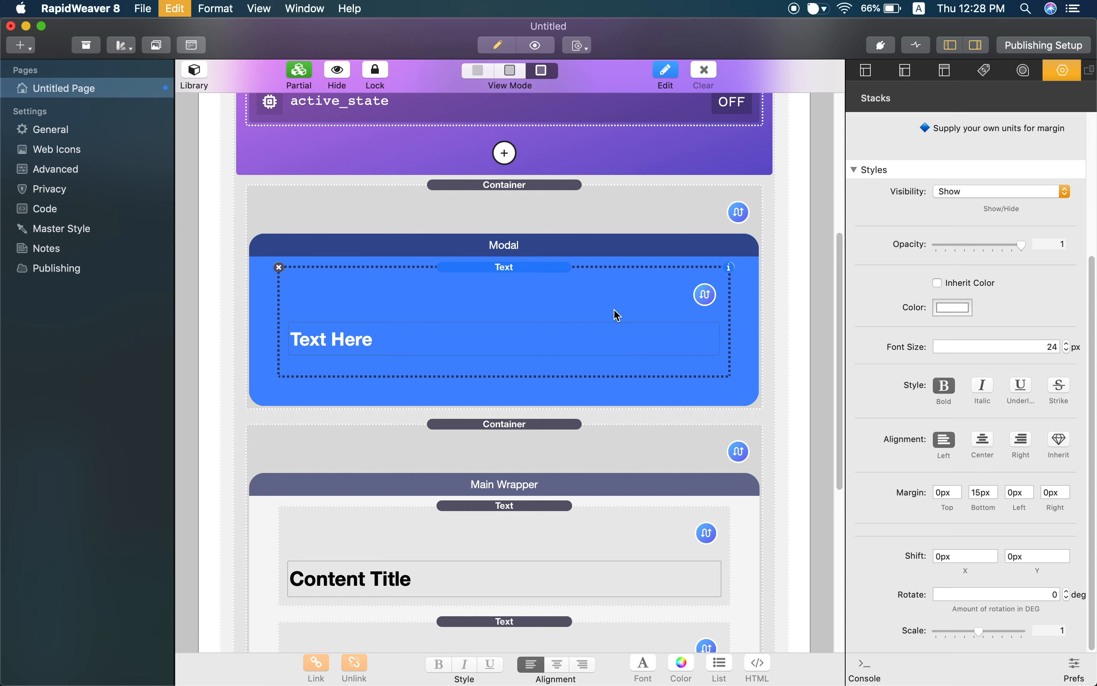
{"action": "key", "text": "super+d"}
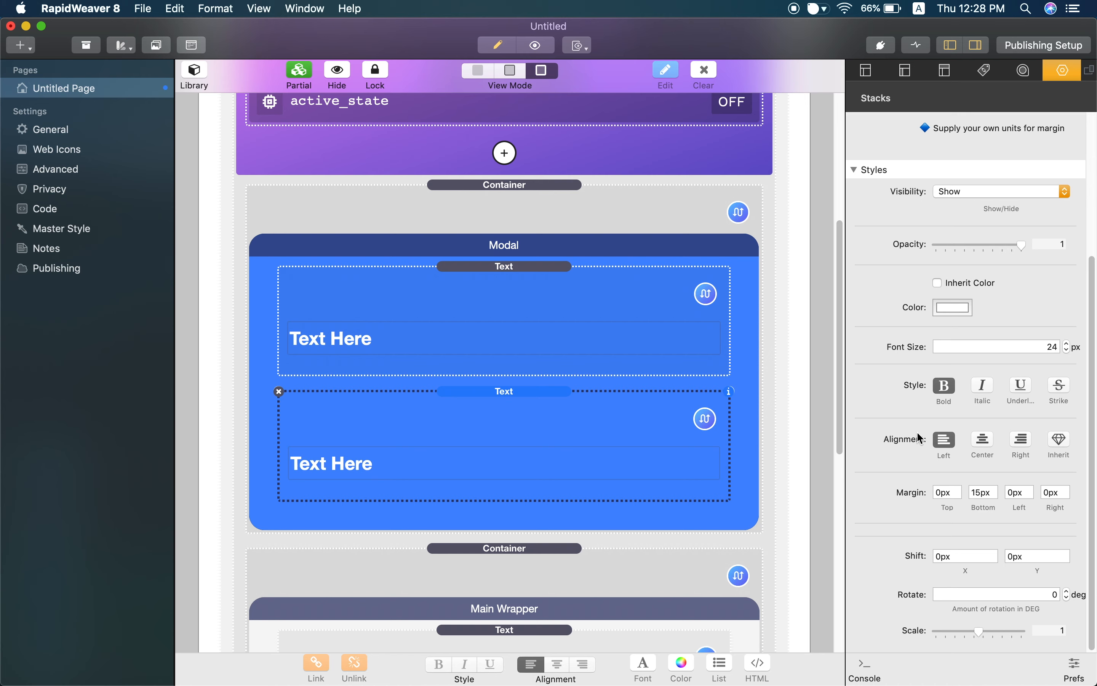
{"action": "left_click", "coordinate": [1031, 345]}
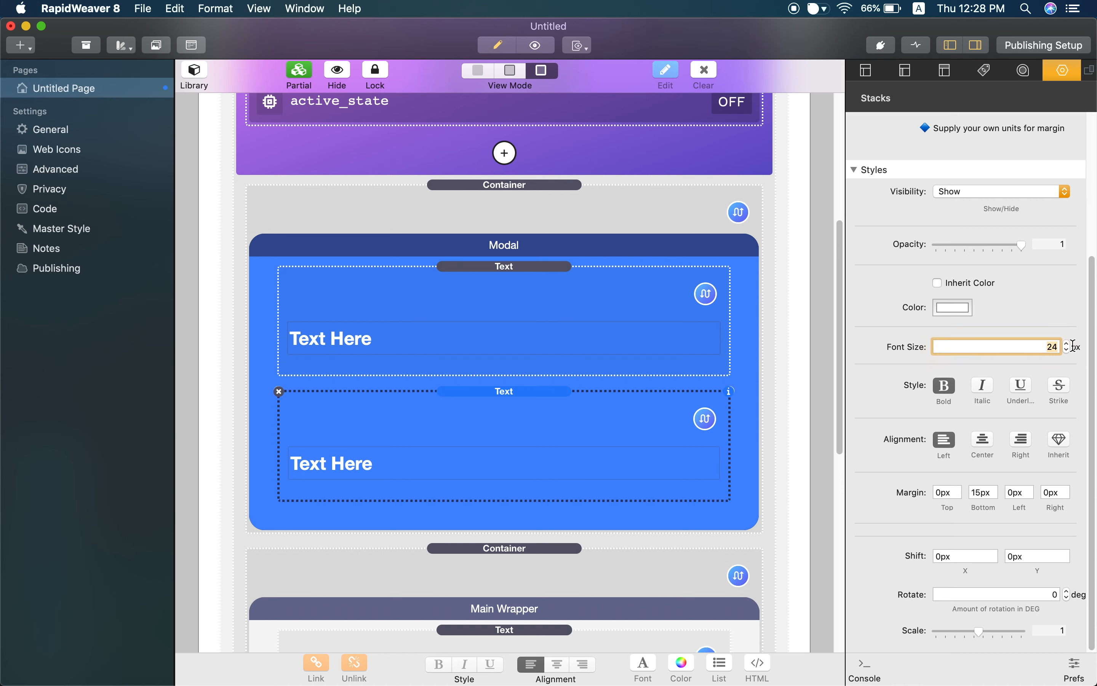
{"action": "type", "text": "15"}
{"action": "key", "text": "Return"}
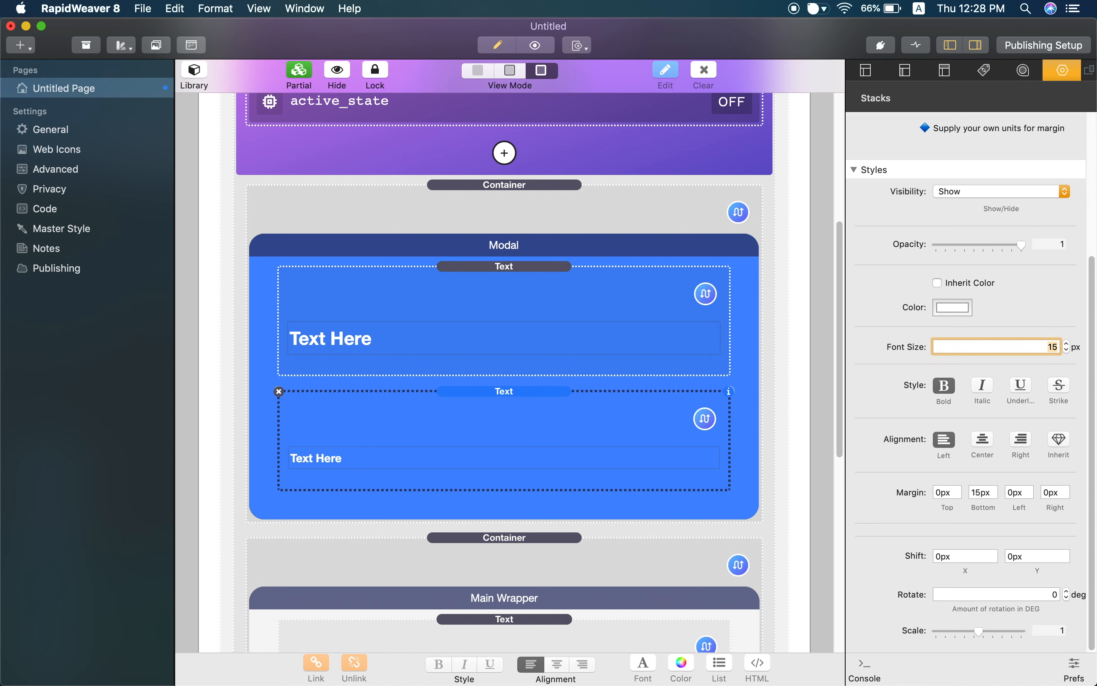
Turn off bold for the duplicated Text stack in the Modal and set its bottom margin to 0px
{"action": "left_click", "coordinate": [951, 389]}
{"action": "left_click", "coordinate": [989, 489]}
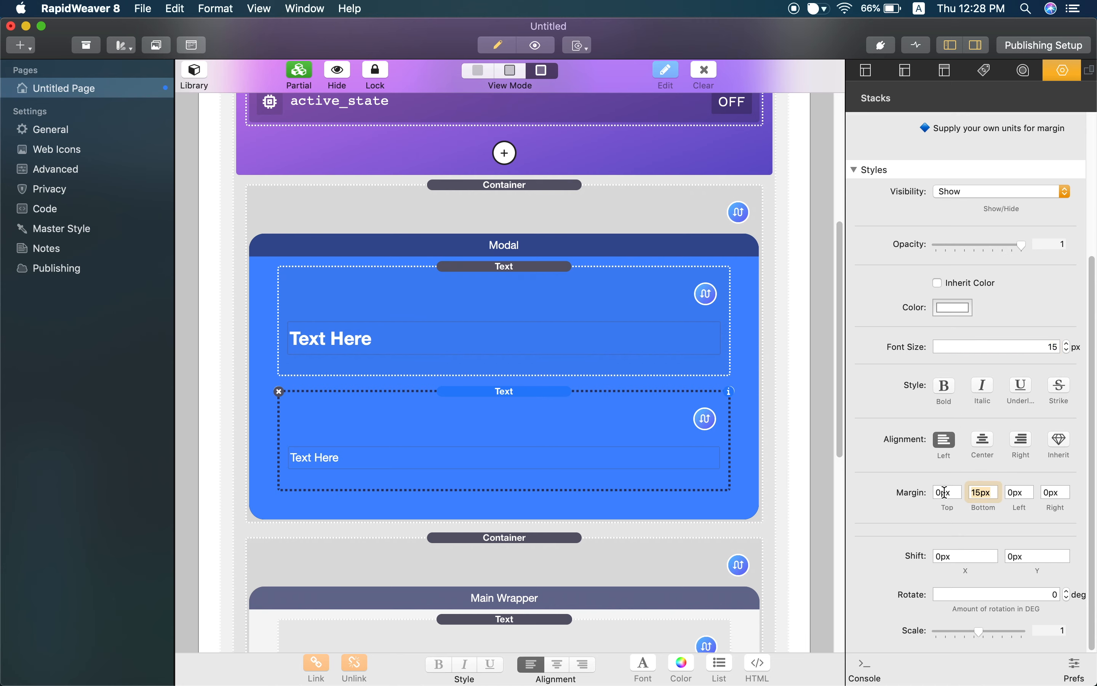
{"action": "type", "text": "0px"}
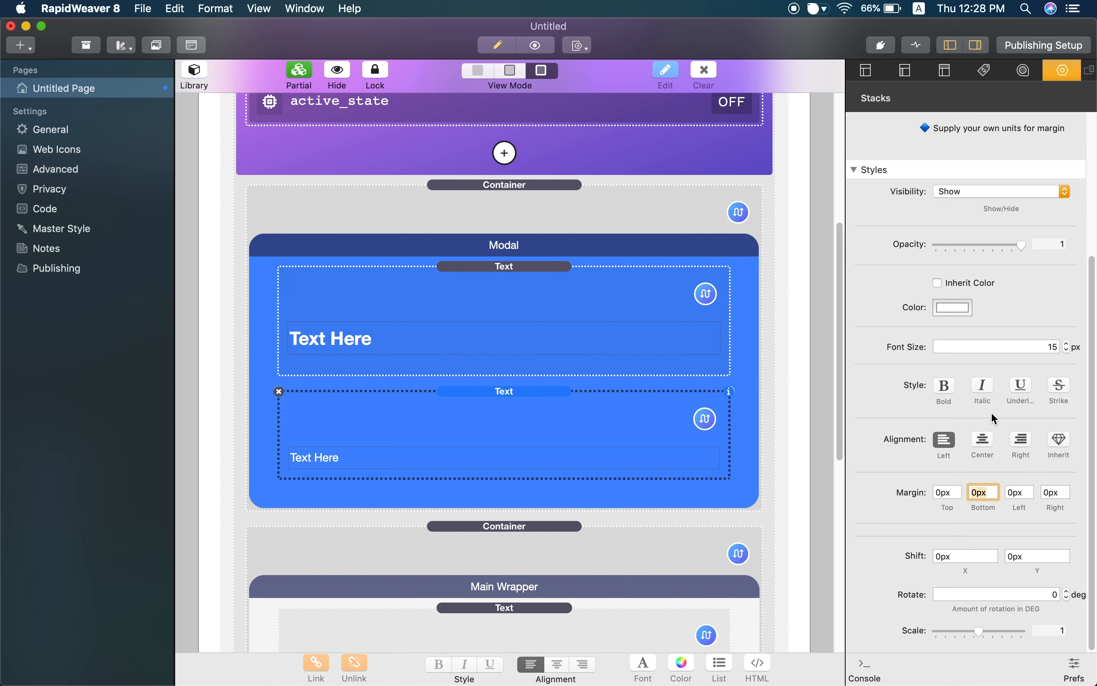
Set the opacity of the second Text stack's white color to 50% and close the color picker
{"action": "left_click", "coordinate": [949, 309]}
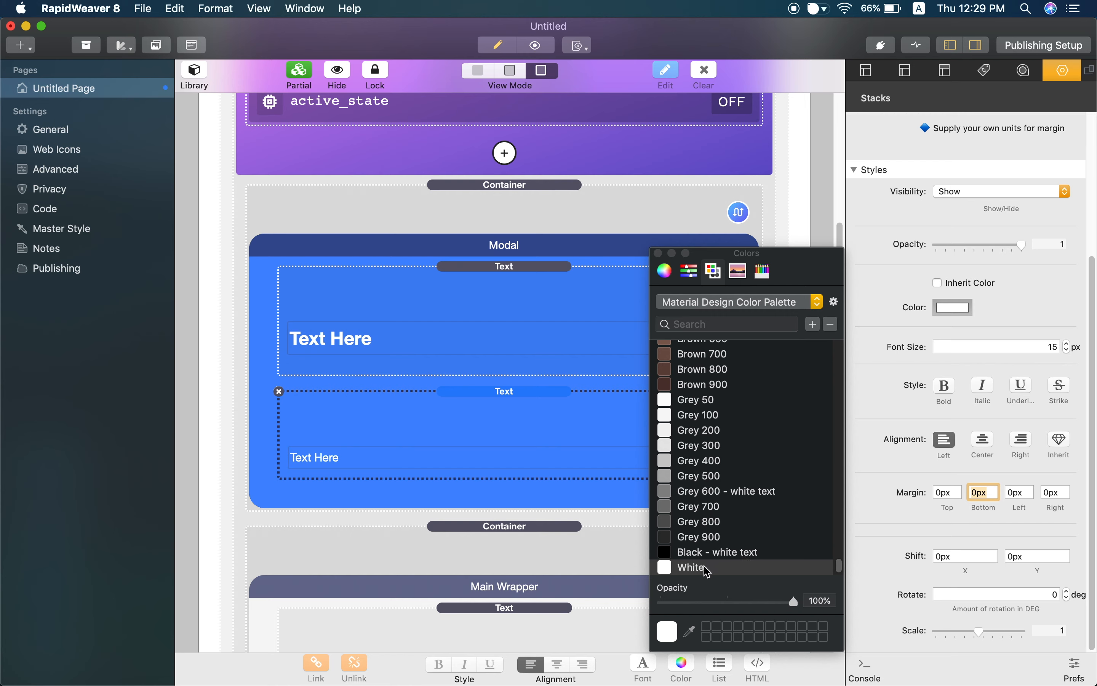
{"action": "left_click", "coordinate": [821, 601]}
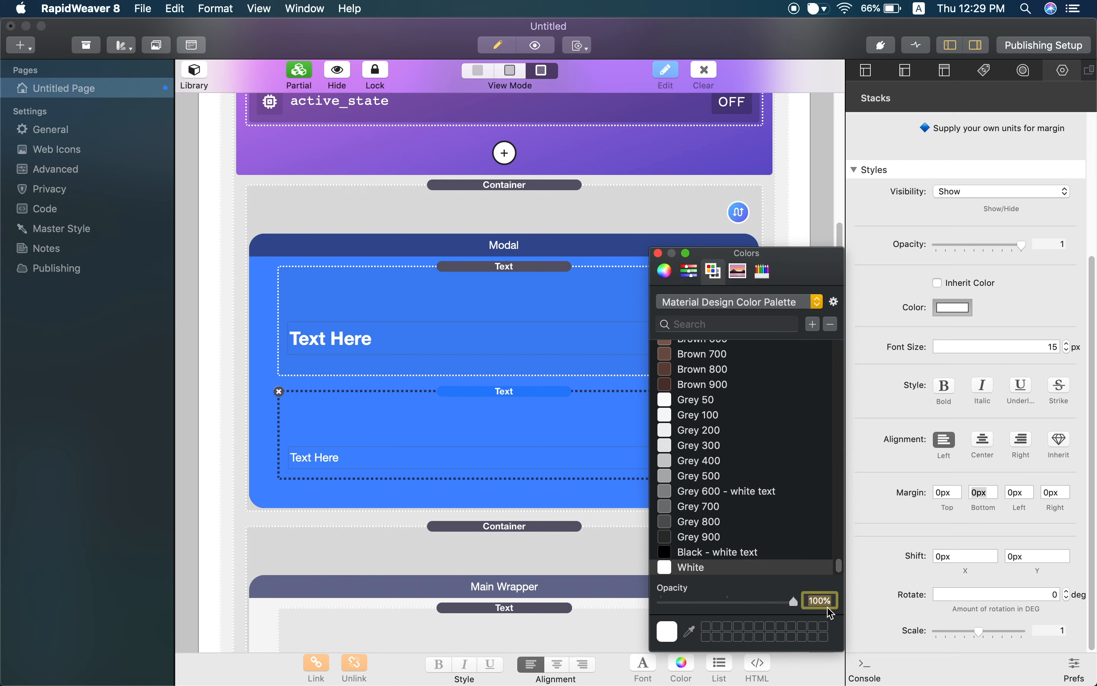
{"action": "type", "text": "50"}
{"action": "key", "text": "Return"}
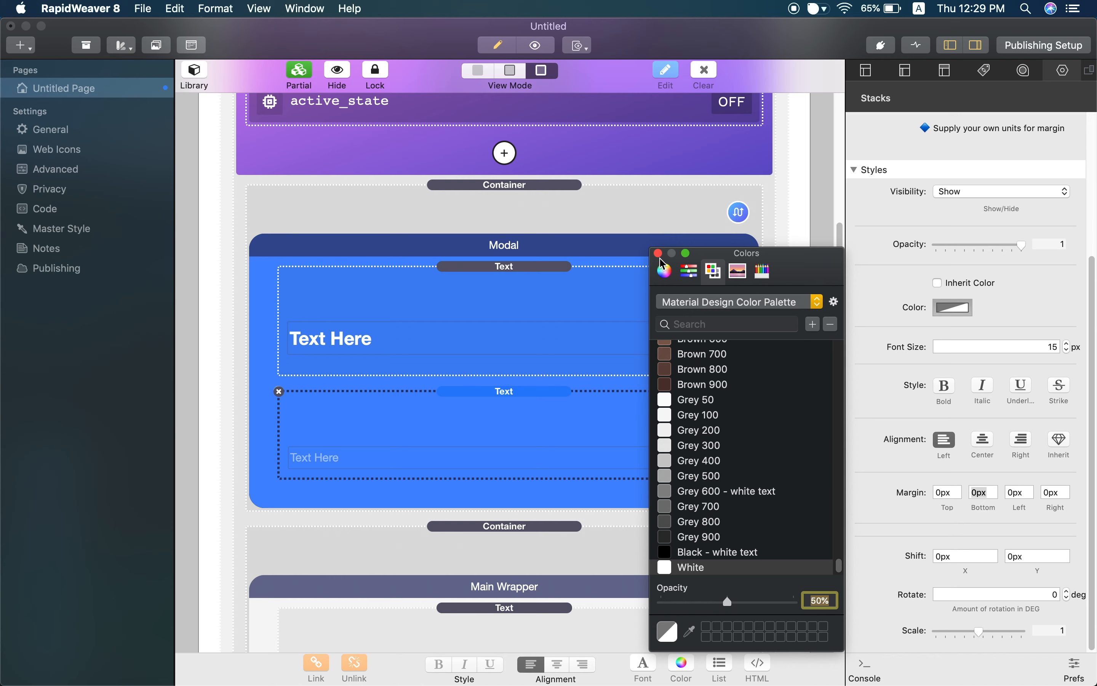
{"action": "left_click", "coordinate": [658, 253]}
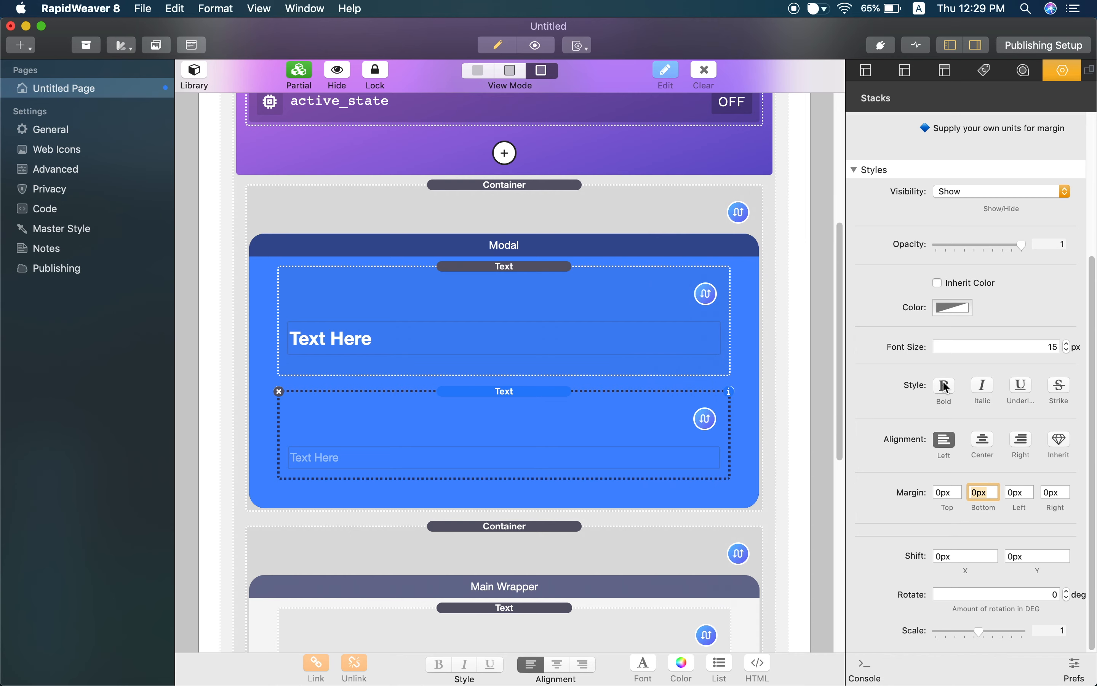
Change the second Text stack's content type to Markdown
{"action": "scroll", "coordinate": [943, 385], "scroll_direction": "up", "scroll_amount": 2}
{"action": "scroll", "coordinate": [942, 386], "scroll_direction": "up", "scroll_amount": 10}
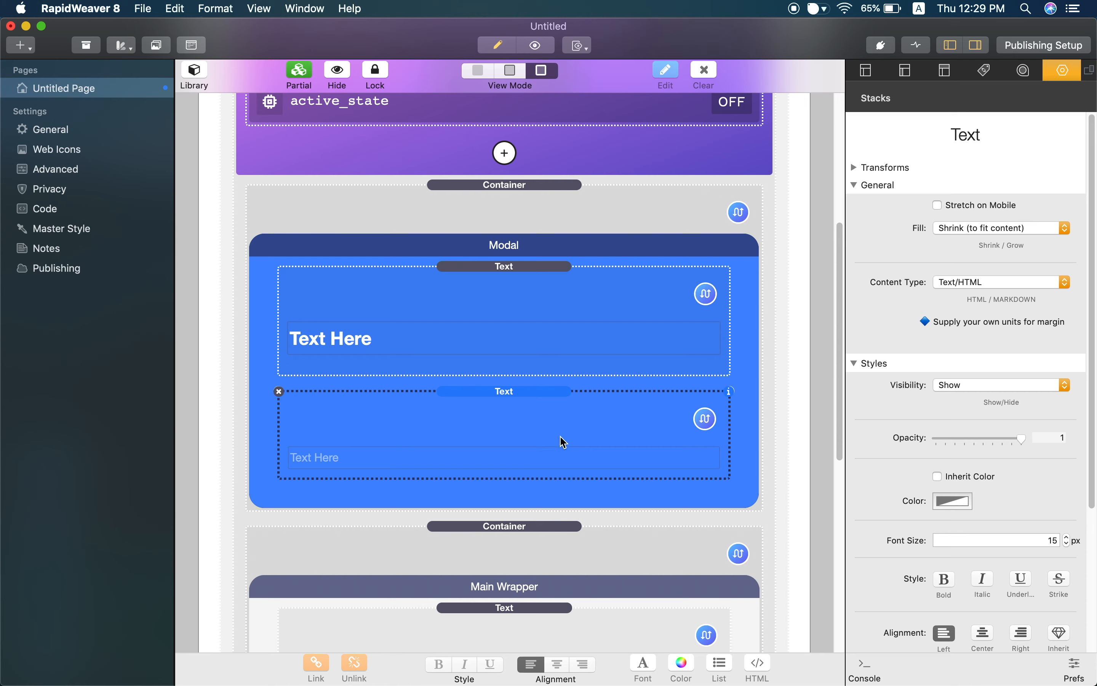
{"action": "left_click", "coordinate": [982, 284]}
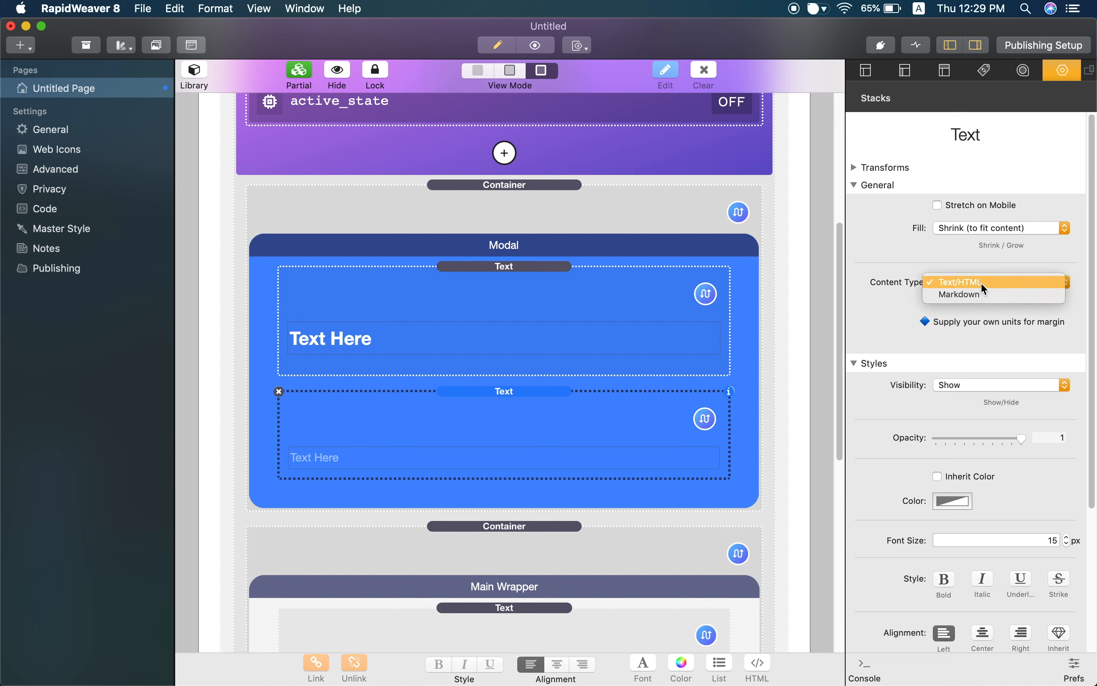
{"action": "left_click", "coordinate": [1002, 295]}
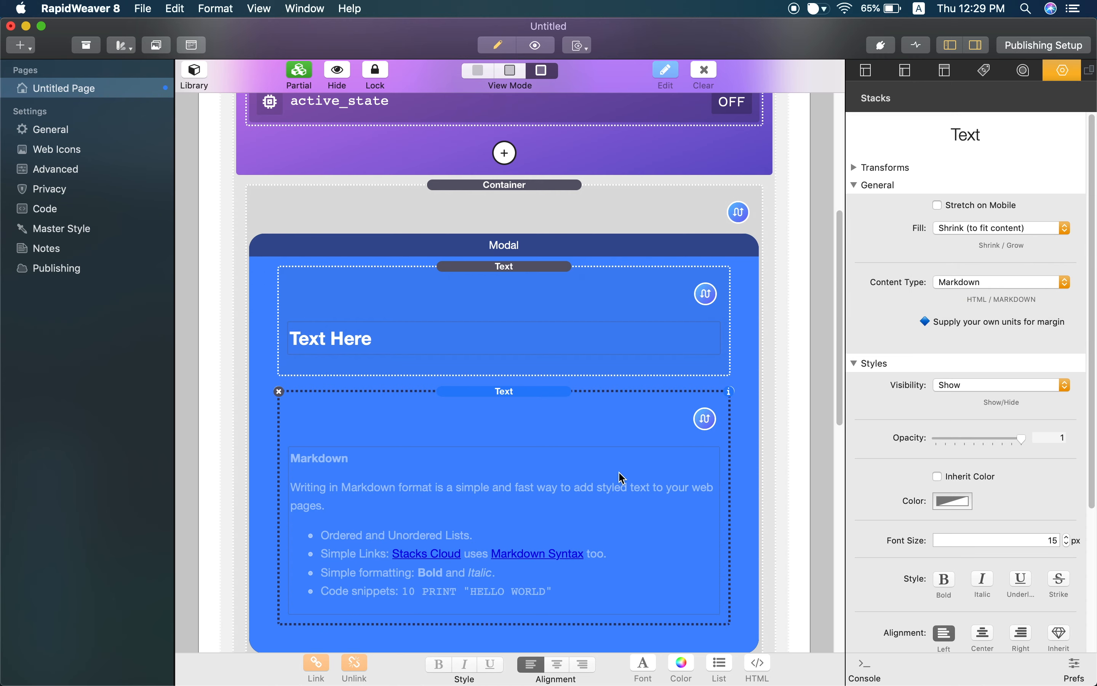
{"action": "scroll", "coordinate": [486, 470], "scroll_direction": "down", "scroll_amount": 1}
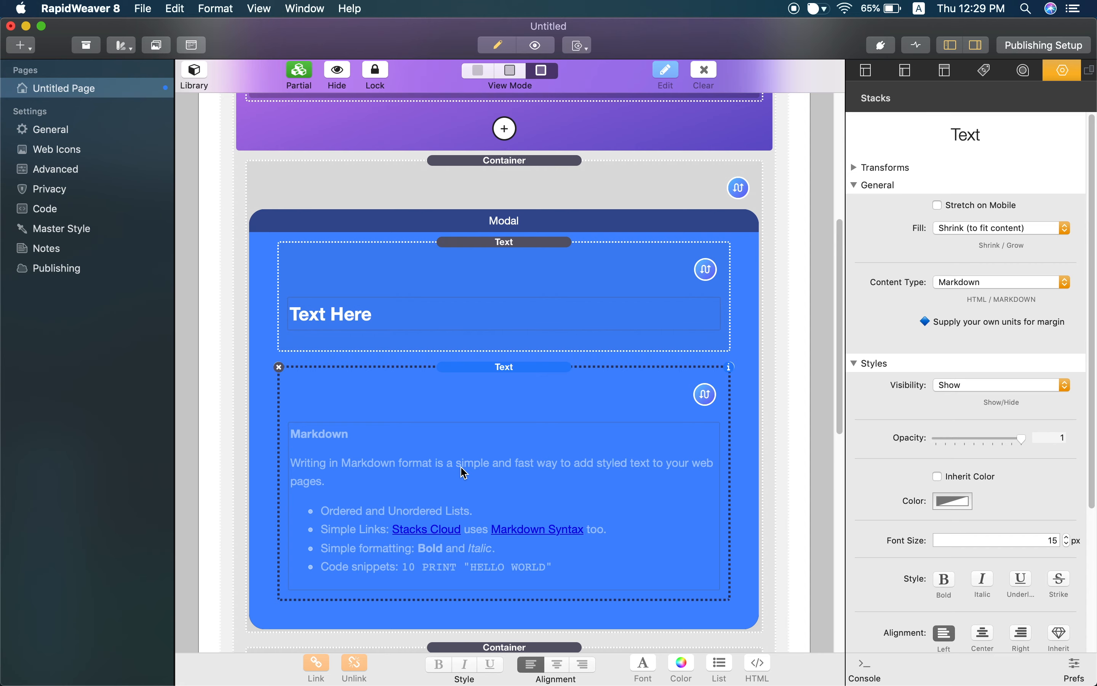
Switch to Chrome and search for "hipster ipsum" in a new tab to reach the hipsum.co generator
{"action": "key", "text": "ctrl+Right"}
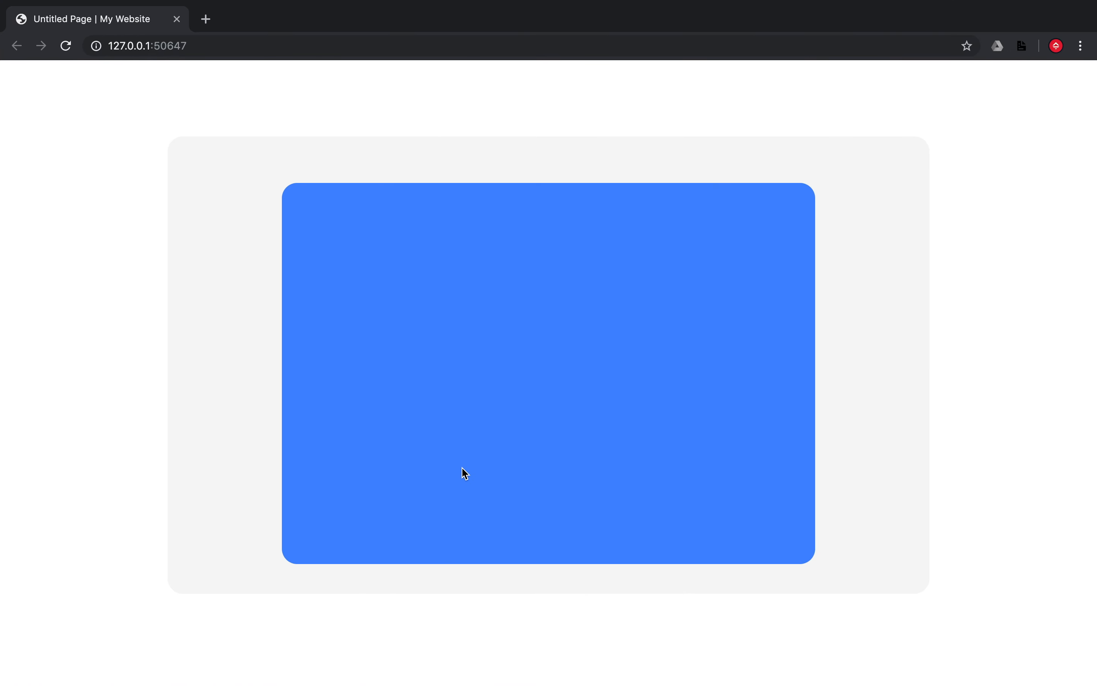
{"action": "key", "text": "super+t"}
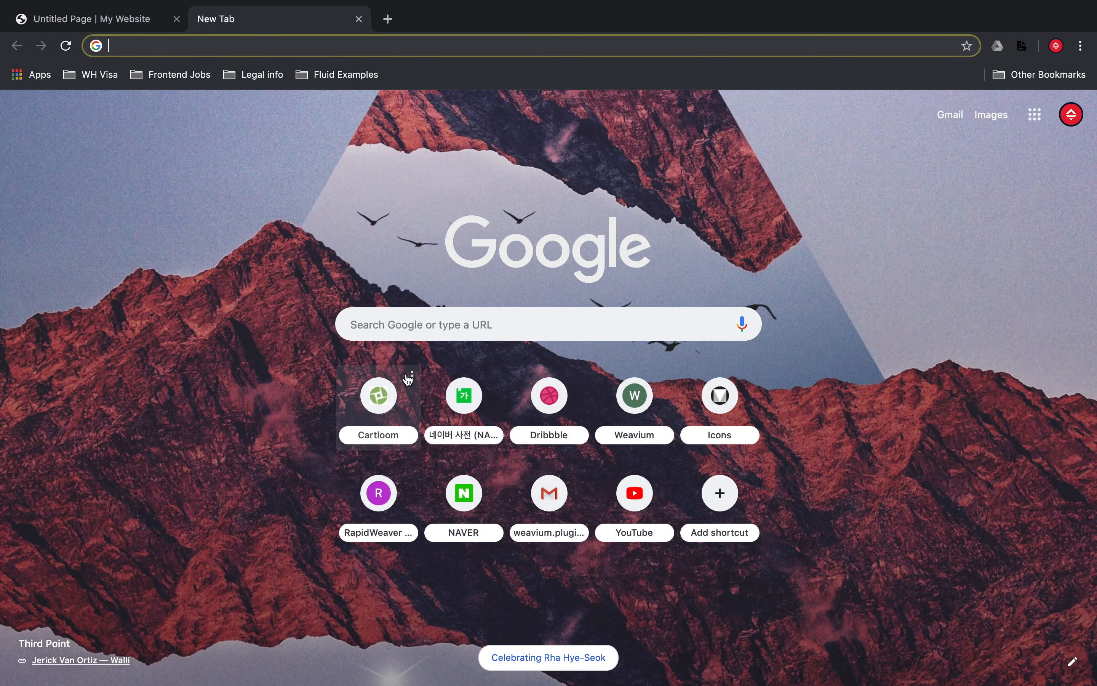
{"action": "type", "text": "hipst"}
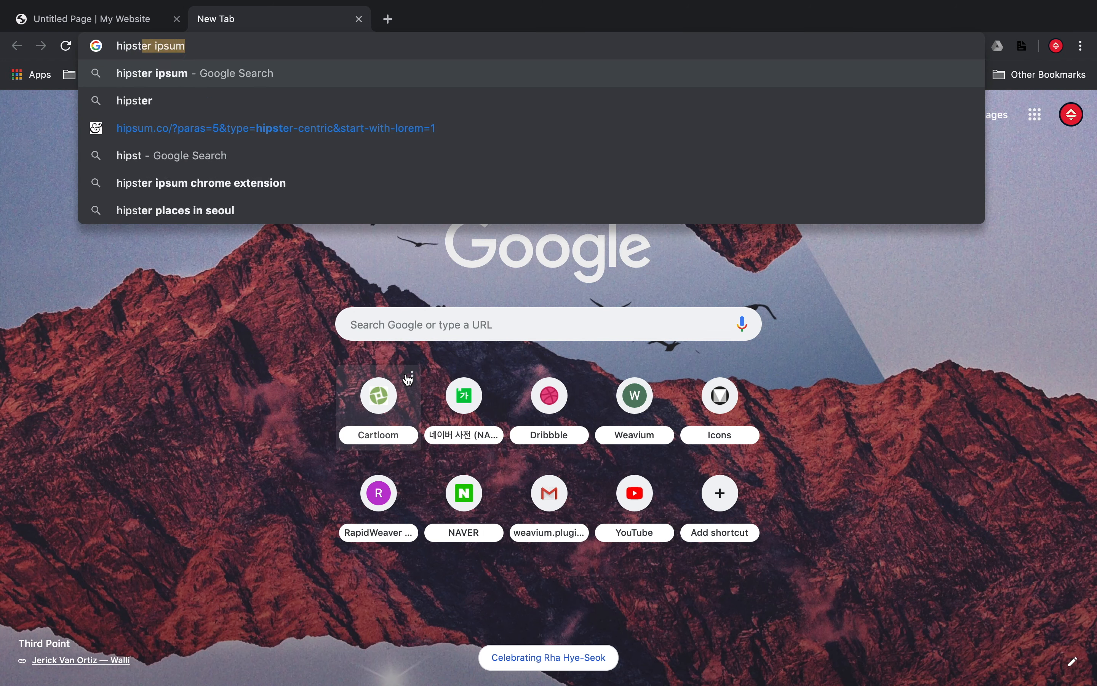
{"action": "type", "text": "er ipsum"}
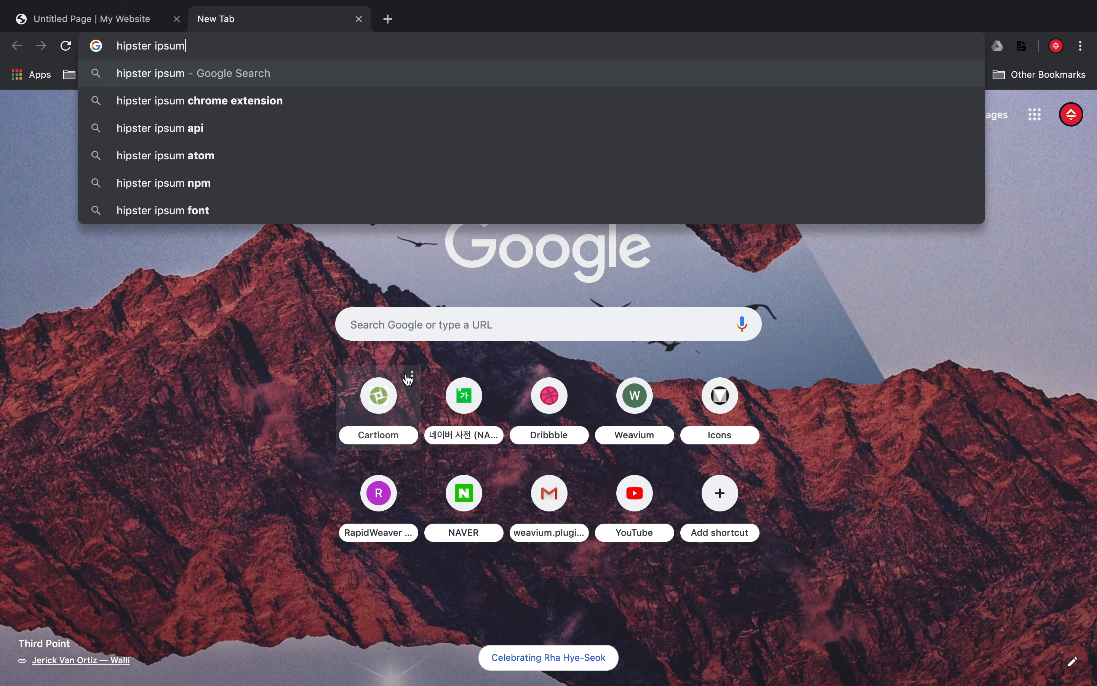
{"action": "key", "text": "Return"}
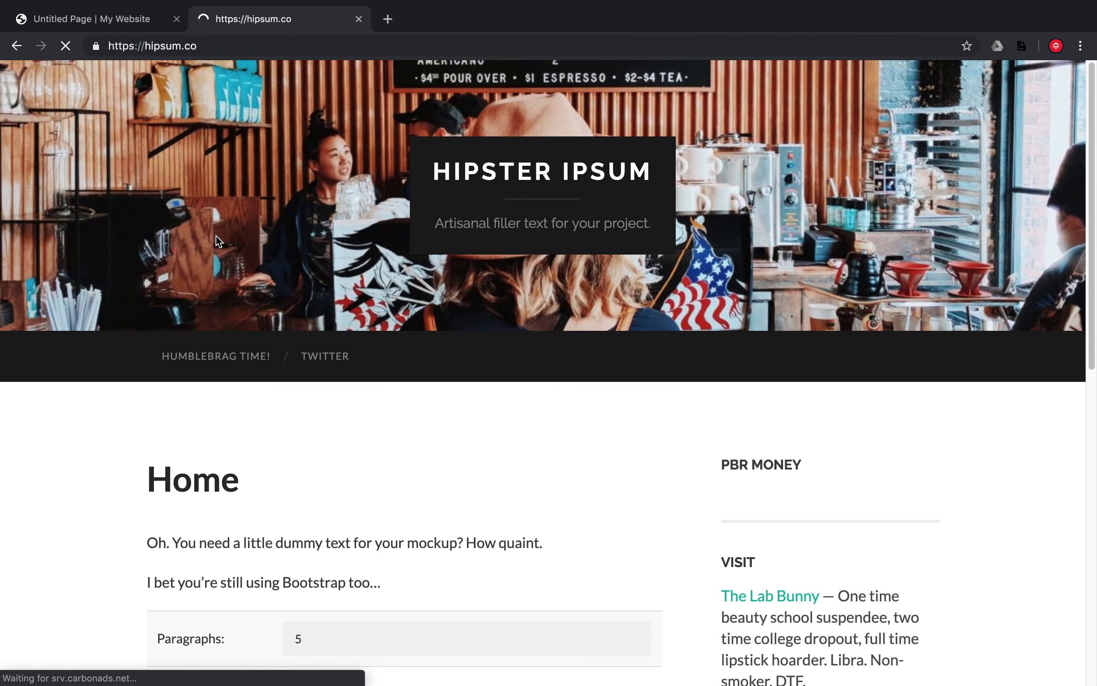
Generate five paragraphs of neat hipster filler text starting with 'Lorem ipsum dolor amet...'
{"action": "scroll", "coordinate": [141, 366], "scroll_direction": "down", "scroll_amount": 5}
{"action": "scroll", "coordinate": [127, 383], "scroll_direction": "down", "scroll_amount": 2}
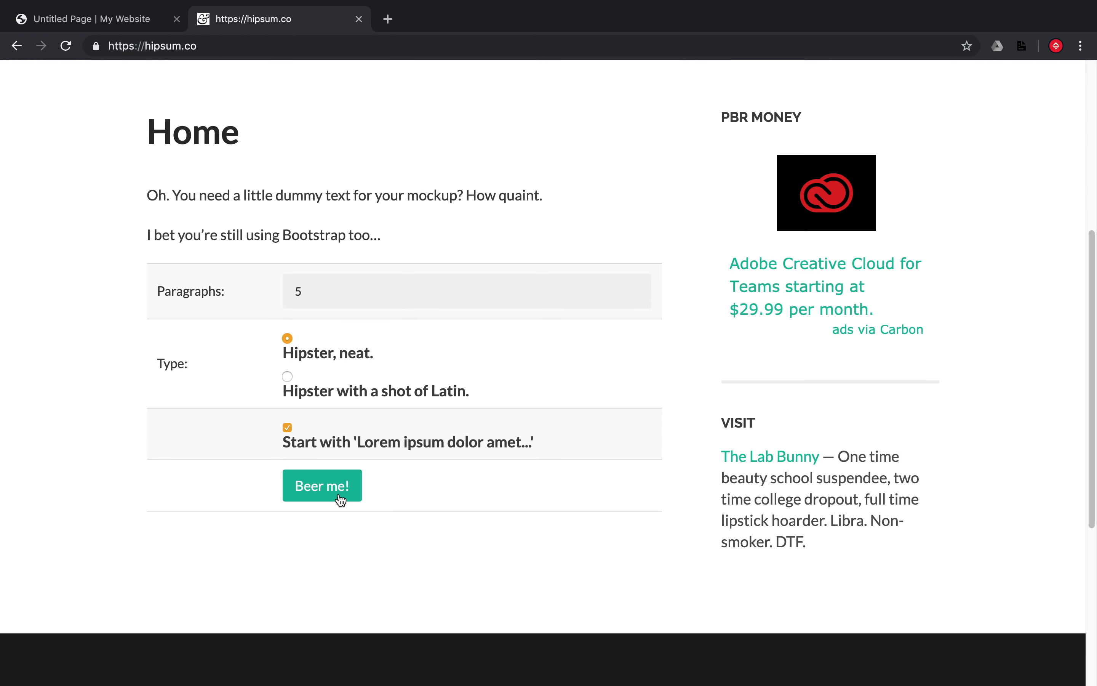
{"action": "left_click", "coordinate": [340, 497]}
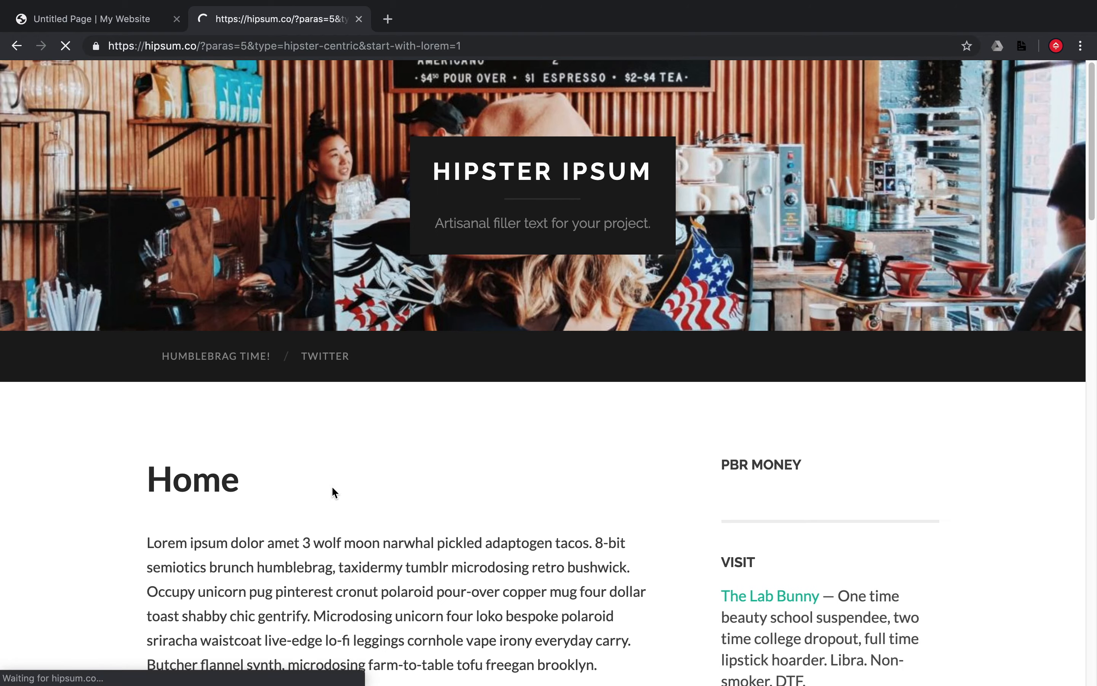
Copy the first generated paragraph of the Hipster Ipsum filler text
{"action": "scroll", "coordinate": [106, 432], "scroll_direction": "down", "scroll_amount": 3}
{"action": "scroll", "coordinate": [103, 435], "scroll_direction": "down", "scroll_amount": 3}
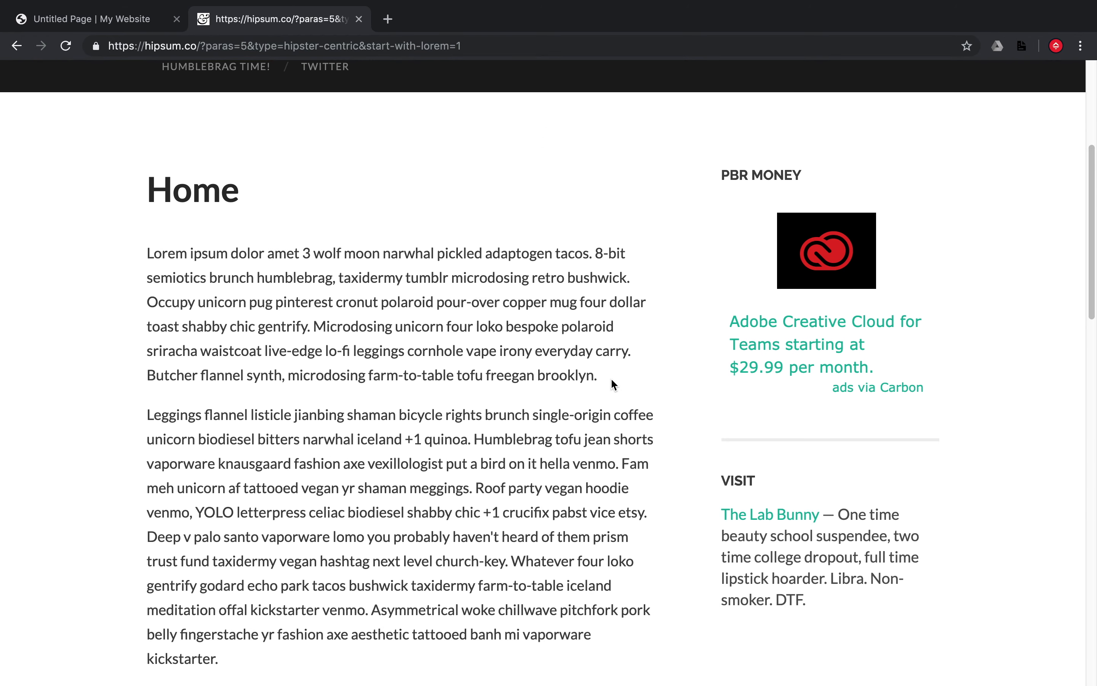
{"action": "left_click_drag", "start_coordinate": [611, 377], "coordinate": [147, 259]}
{"action": "key", "text": "super+c"}
Return to RapidWeaver and replace the Modal's Markdown placeholder content with the copied filler paragraph
{"action": "key", "text": "ctrl+Left"}
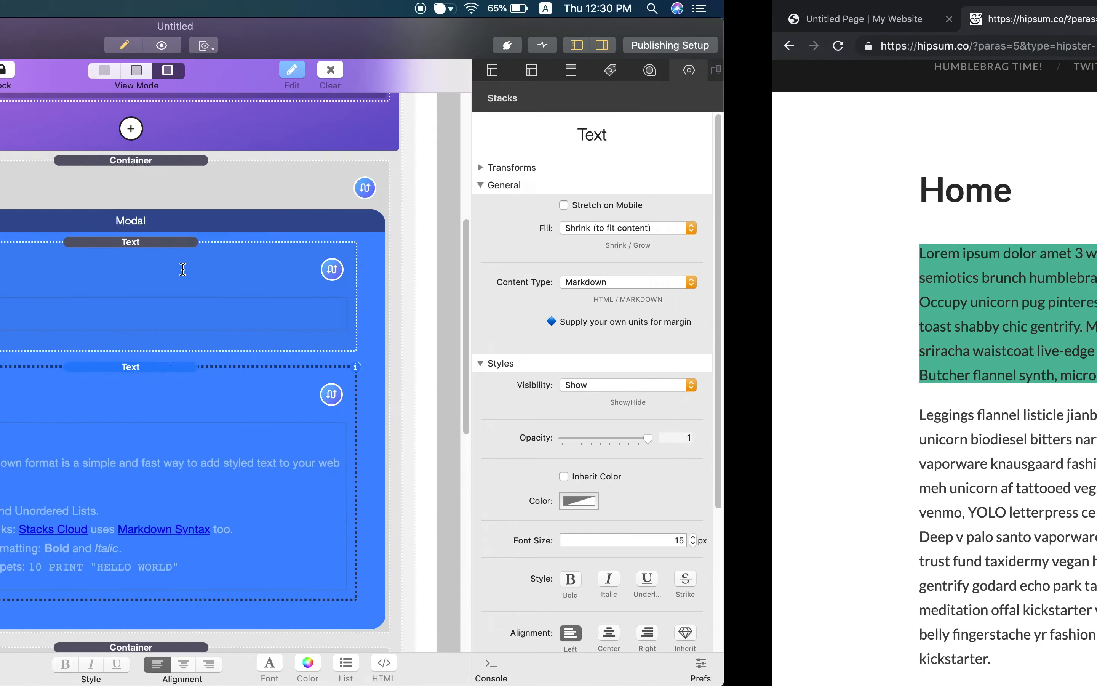
{"action": "scroll", "coordinate": [483, 499], "scroll_direction": "down", "scroll_amount": 2}
{"action": "scroll", "coordinate": [484, 499], "scroll_direction": "down", "scroll_amount": 4}
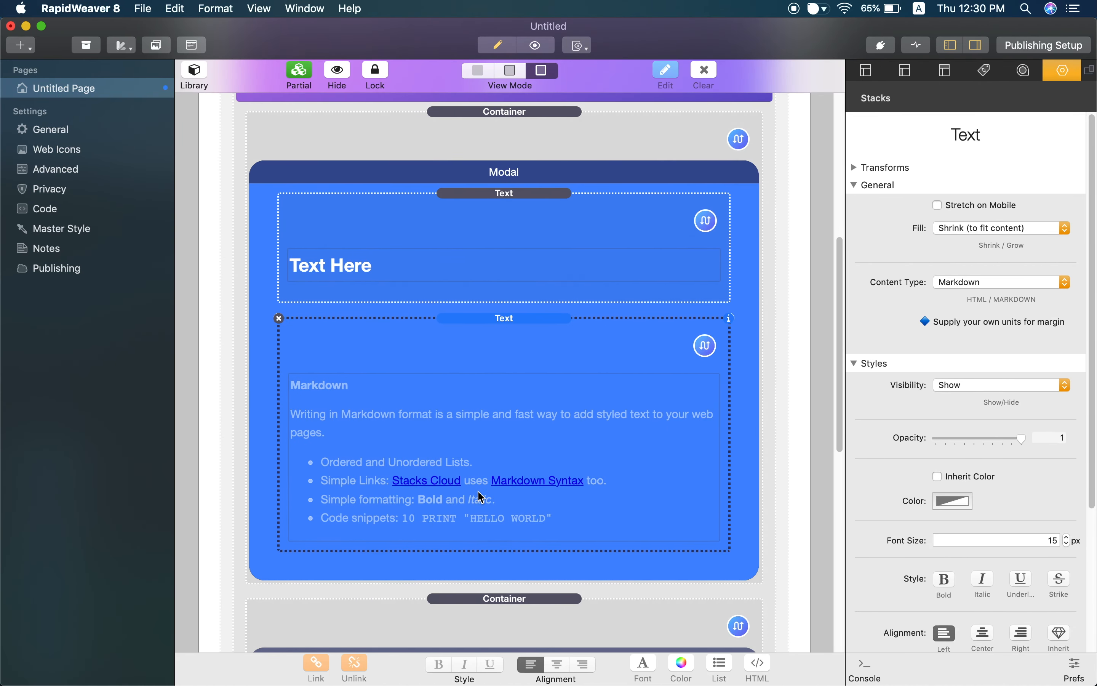
{"action": "double_click", "coordinate": [585, 301]}
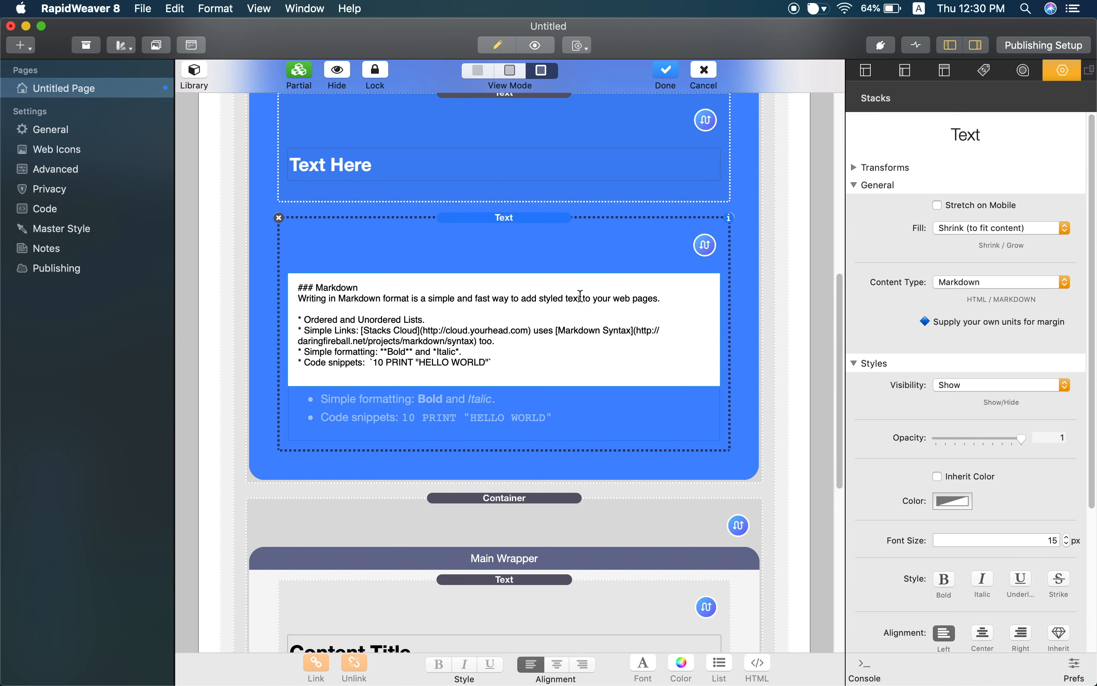
{"action": "key", "text": "super+a"}
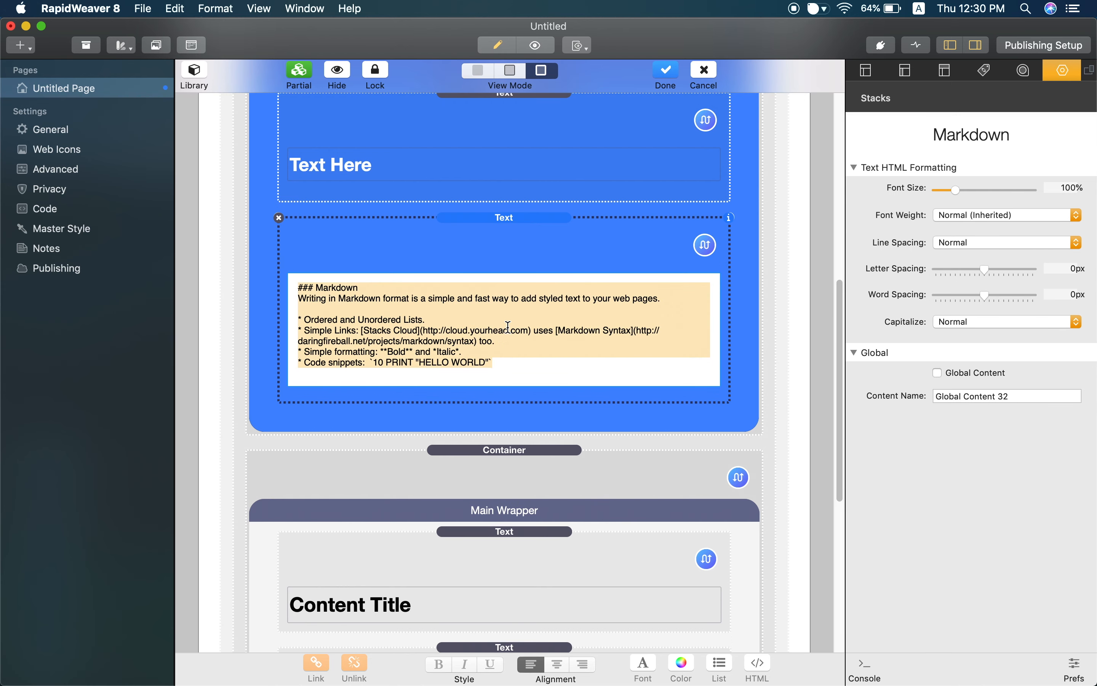
{"action": "key", "text": "BackSpace"}
{"action": "key", "text": "super+v"}
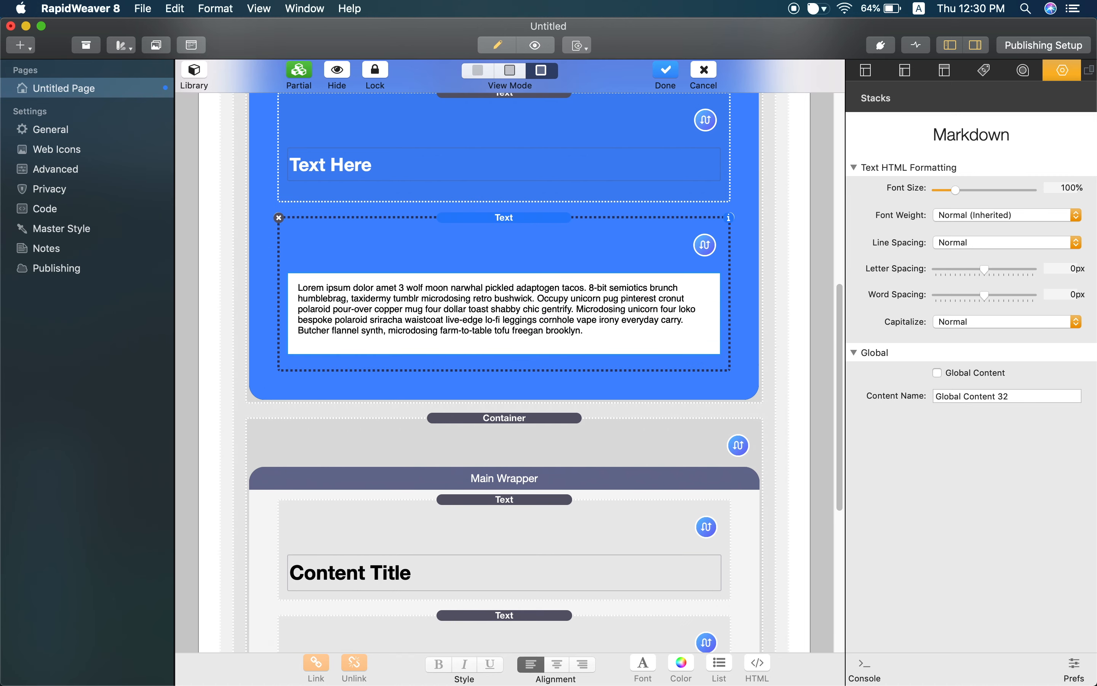
Paste the filler paragraph a second time after a blank line and finish editing the Markdown text
{"action": "key", "text": "Return"}
{"action": "key", "text": "Return"}
{"action": "key", "text": "super+v"}
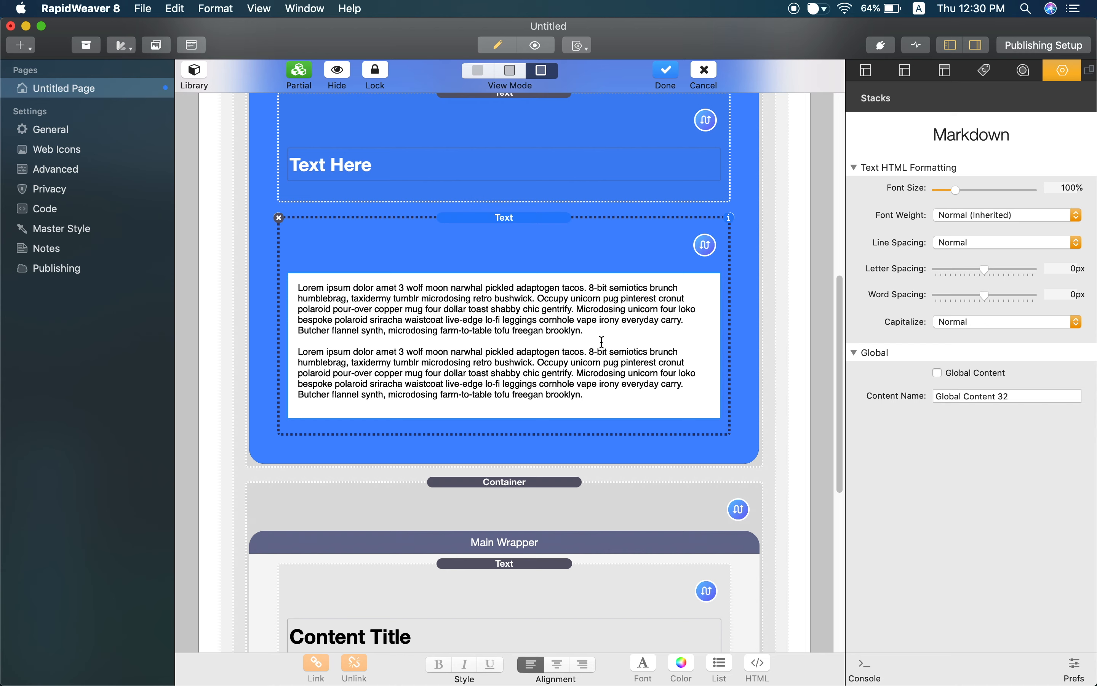
{"action": "left_click_drag", "start_coordinate": [605, 338], "coordinate": [370, 341]}
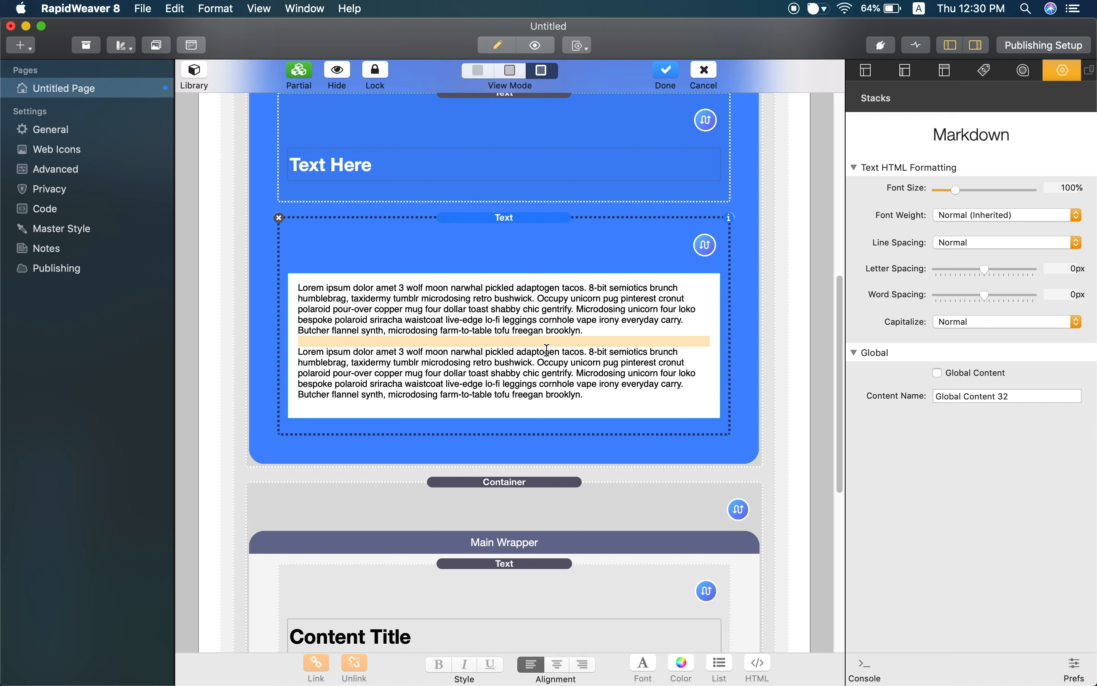
{"action": "left_click", "coordinate": [749, 242]}
{"action": "scroll", "coordinate": [653, 312], "scroll_direction": "up", "scroll_amount": 3}
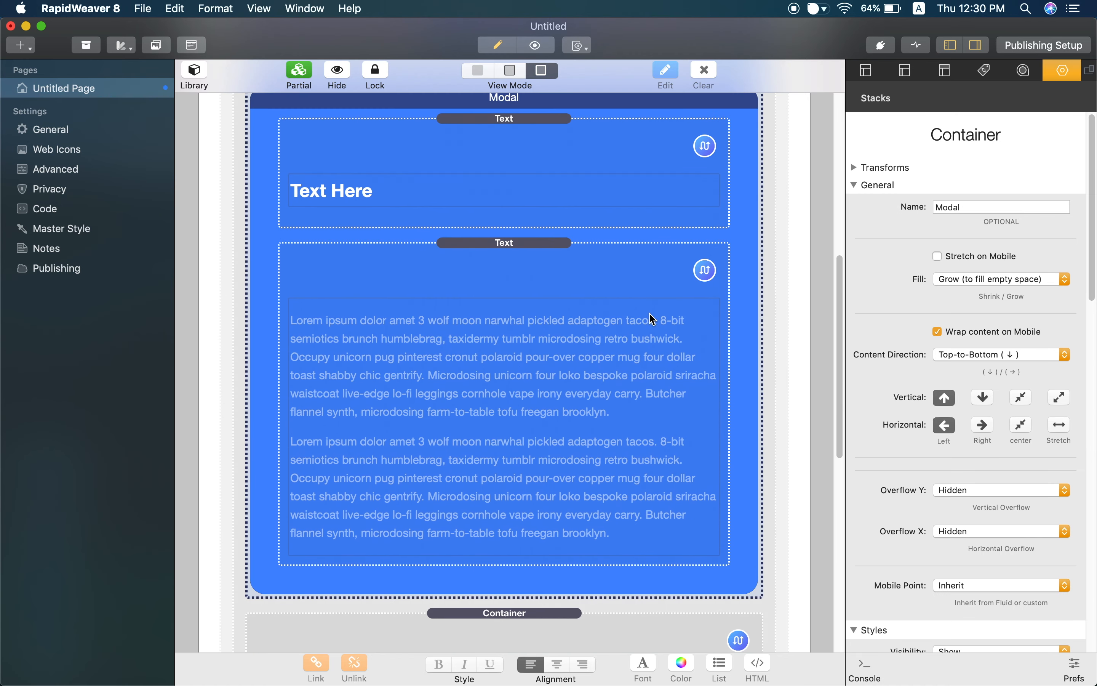
{"action": "scroll", "coordinate": [658, 292], "scroll_direction": "up", "scroll_amount": 2}
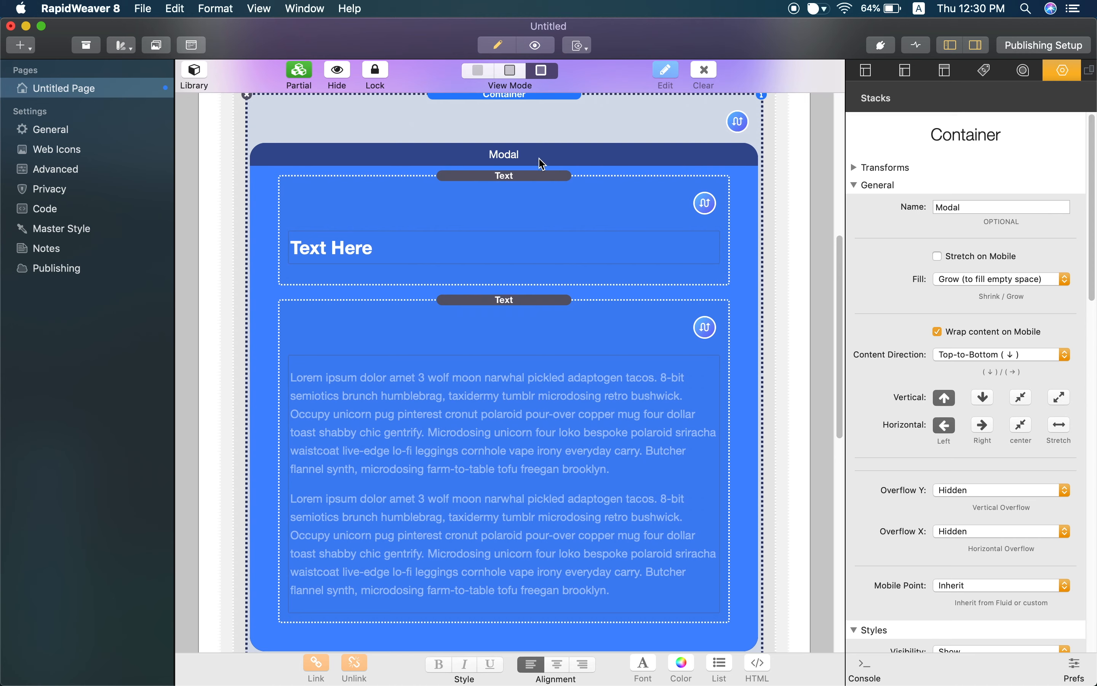
Add a Fluid Icon stack from the stacks library above the first Text stack in the Modal and select it
{"action": "left_click", "coordinate": [195, 72]}
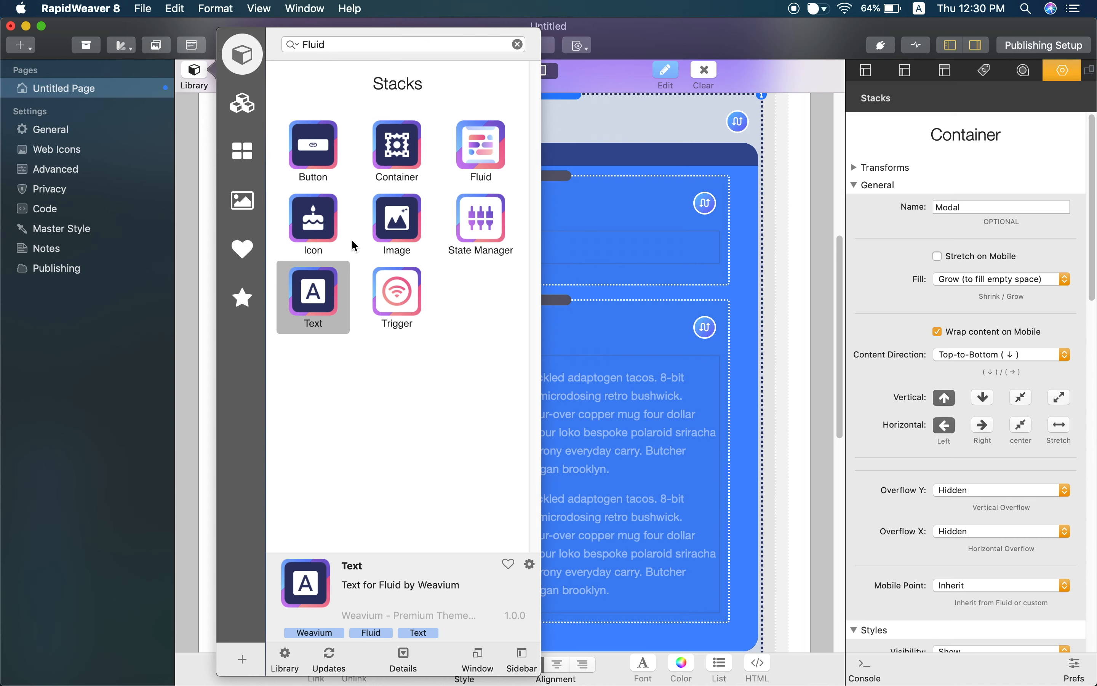
{"action": "left_click", "coordinate": [336, 233]}
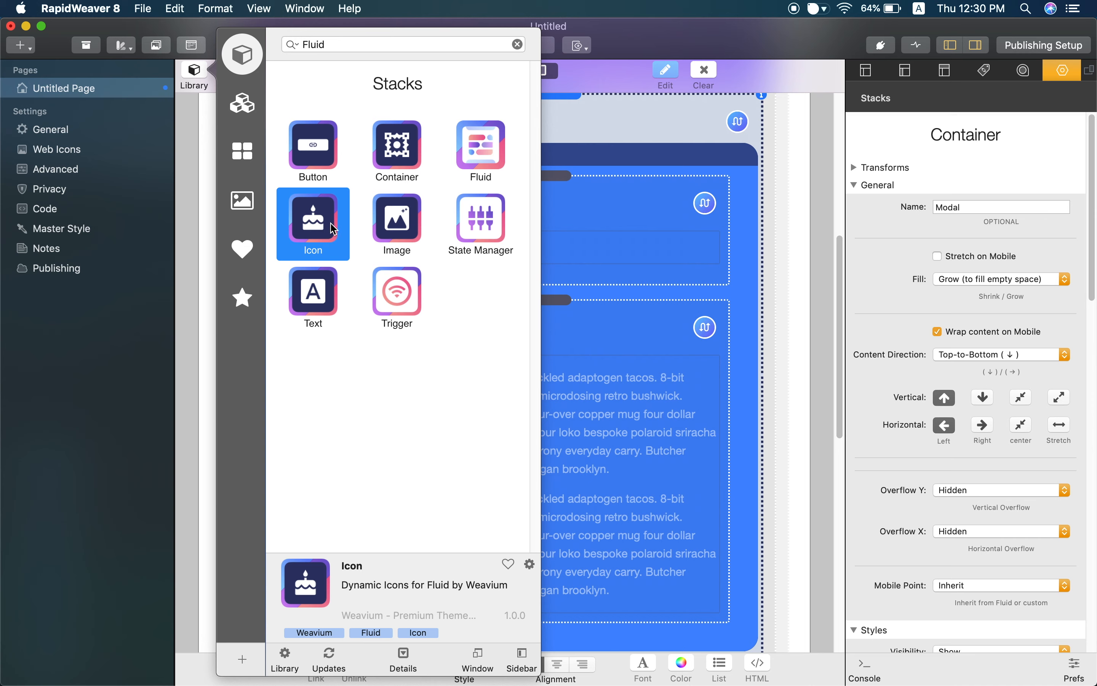
{"action": "left_click_drag", "start_coordinate": [334, 232], "coordinate": [637, 176]}
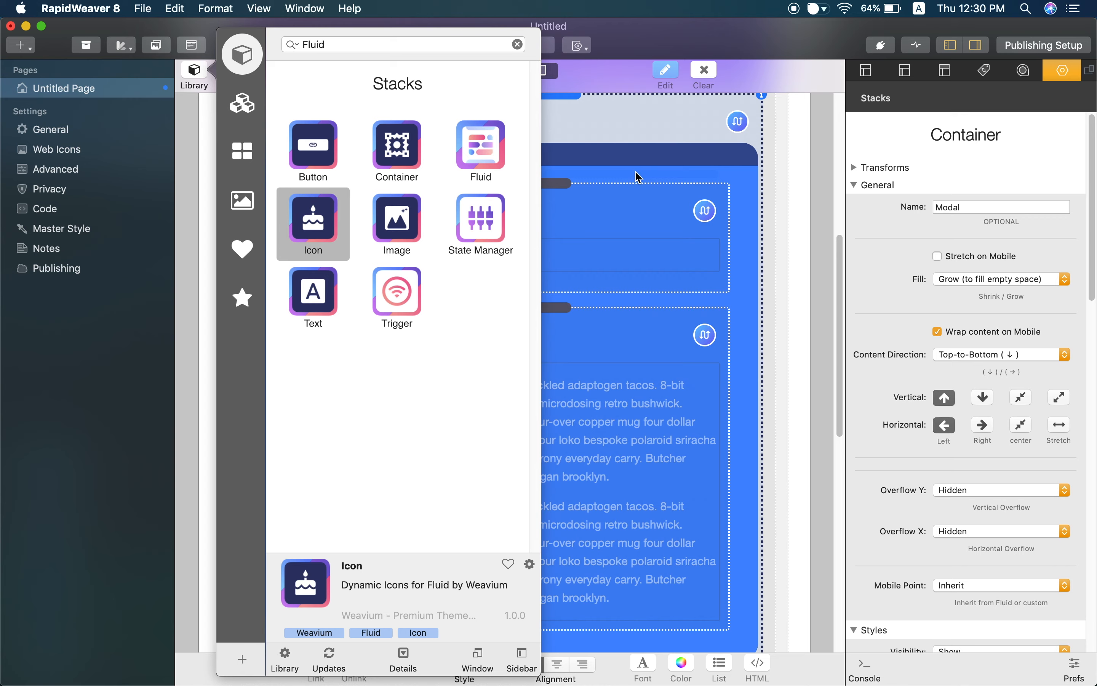
{"action": "left_click", "coordinate": [639, 186]}
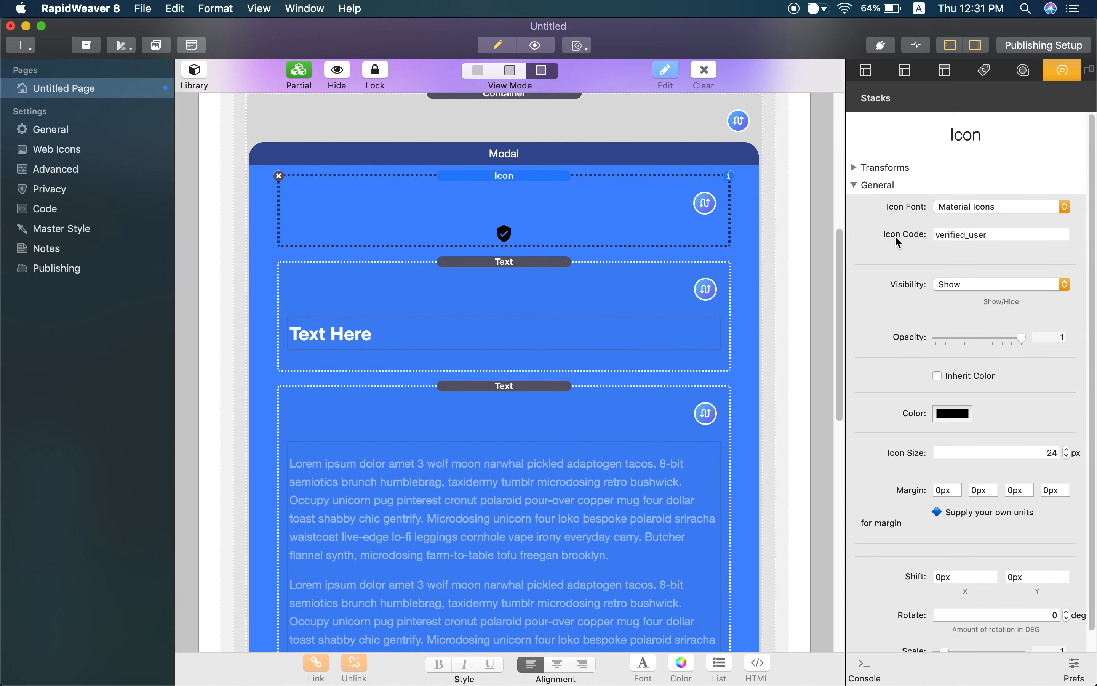
Set the Icon stack's color to White from the Material Design Color Palette and close the color picker
{"action": "scroll", "coordinate": [921, 228], "scroll_direction": "down", "scroll_amount": 1}
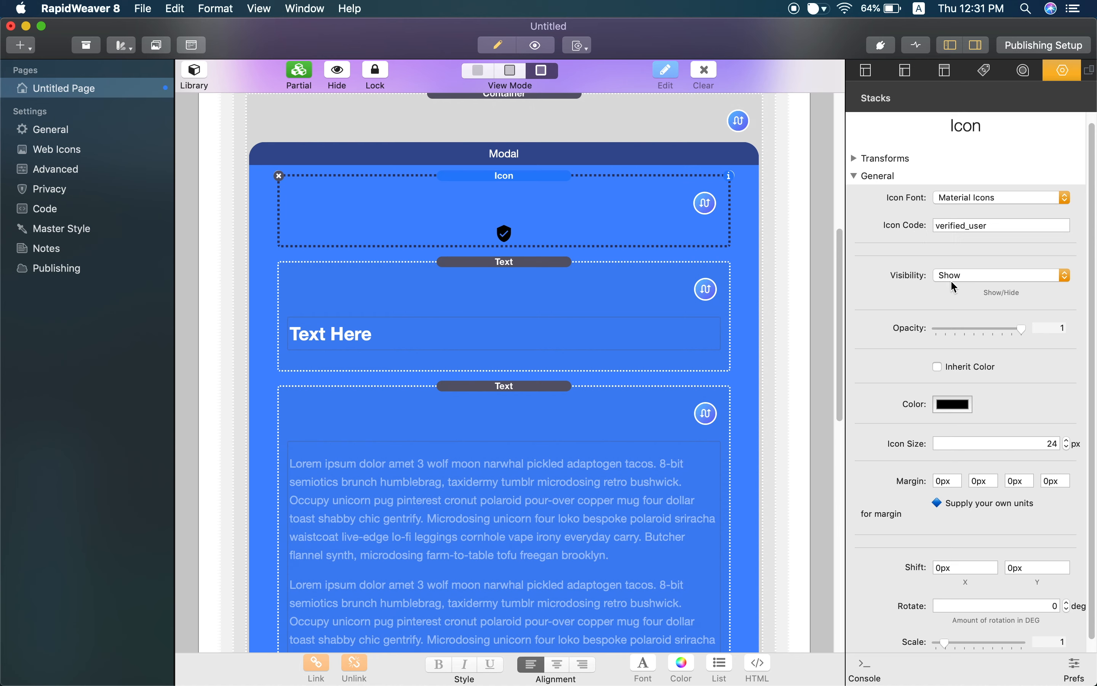
{"action": "left_click", "coordinate": [970, 274]}
{"action": "left_click", "coordinate": [981, 273]}
{"action": "left_click", "coordinate": [957, 409]}
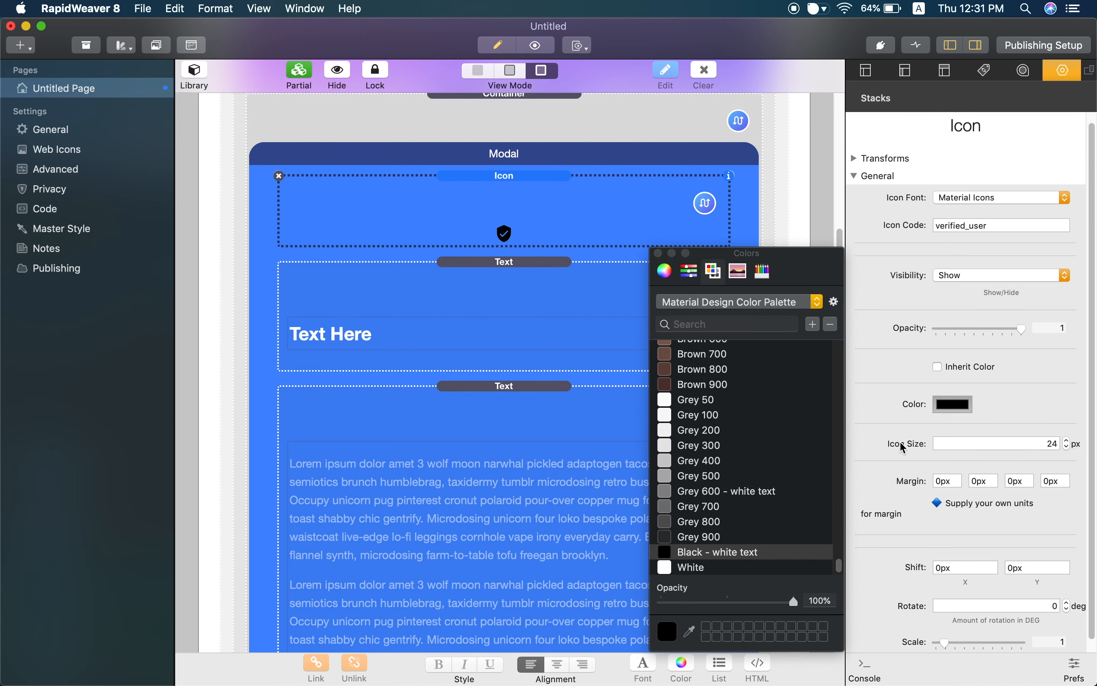
{"action": "left_click", "coordinate": [708, 572]}
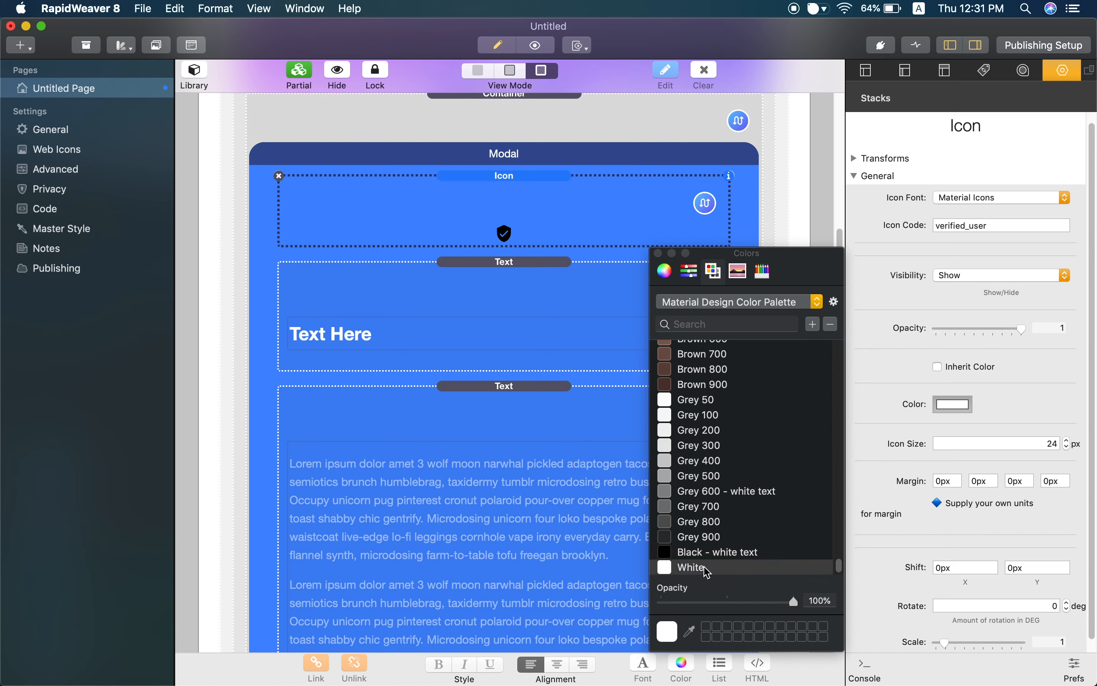
{"action": "left_click", "coordinate": [660, 255]}
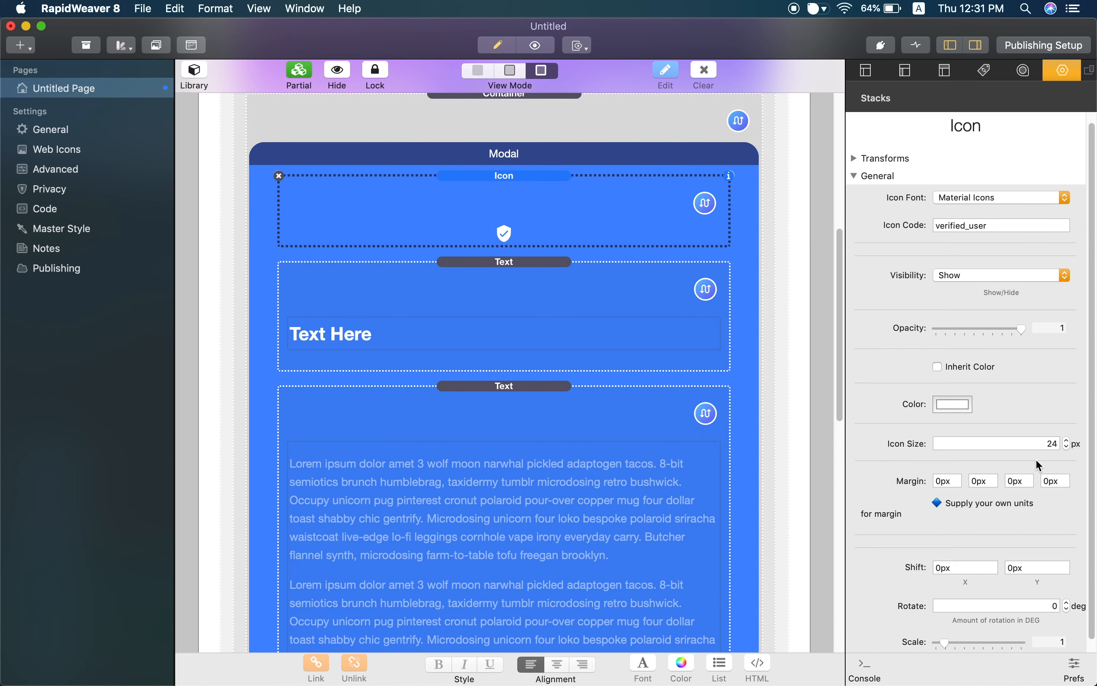
Set the Icon stack's bottom margin to 15px
{"action": "scroll", "coordinate": [983, 472], "scroll_direction": "down", "scroll_amount": 1}
{"action": "double_click", "coordinate": [991, 471]}
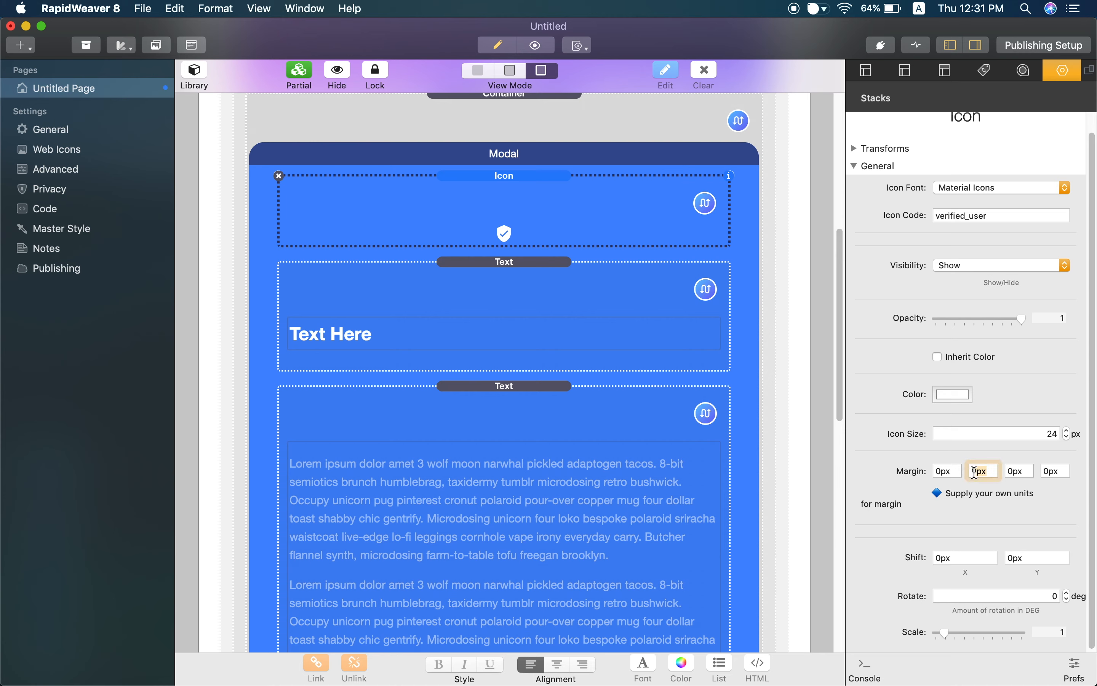
{"action": "type", "text": "15"}
{"action": "key", "text": "Return"}
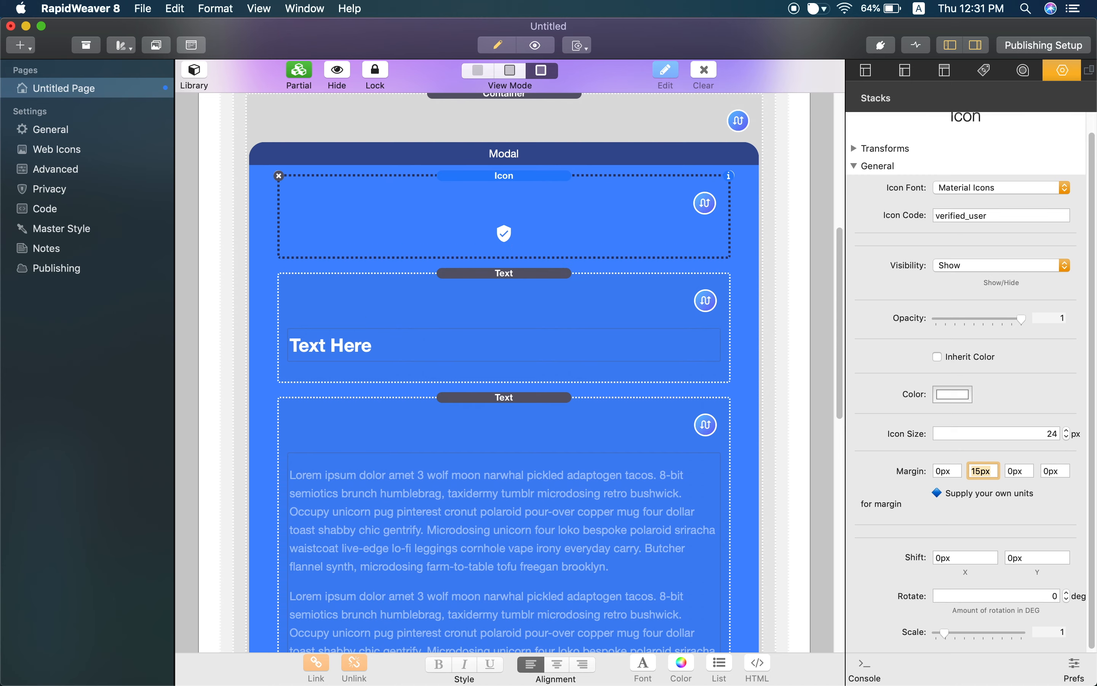
Open the Icon stack's list of available icon fonts
{"action": "scroll", "coordinate": [920, 413], "scroll_direction": "up", "scroll_amount": 1}
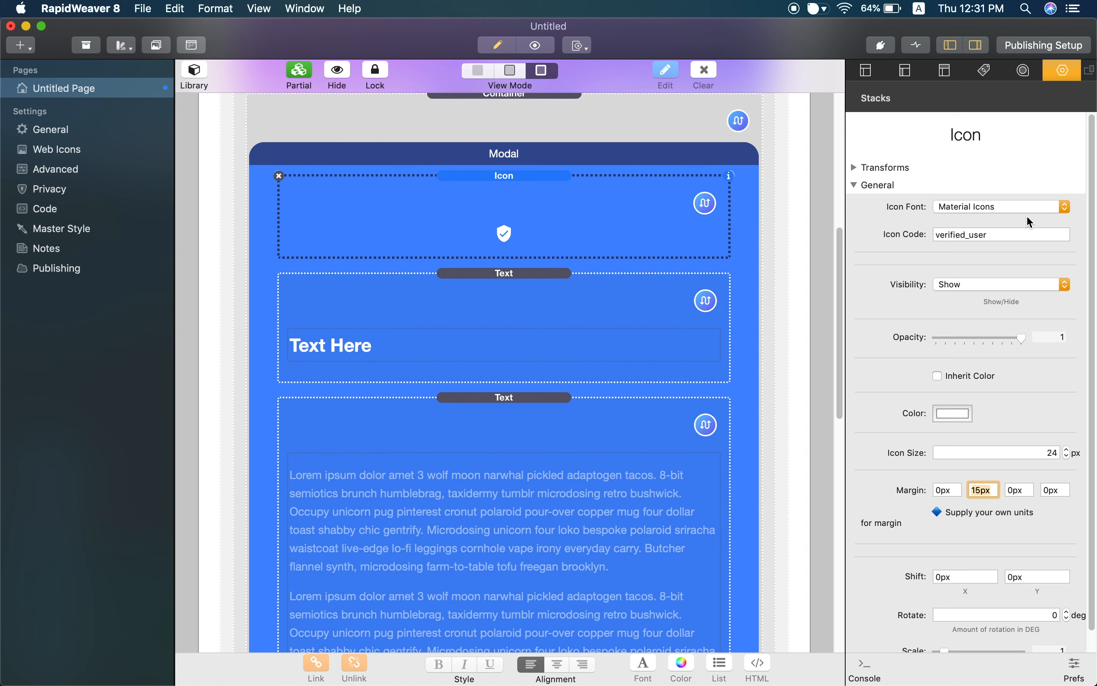
{"action": "left_click", "coordinate": [1033, 205]}
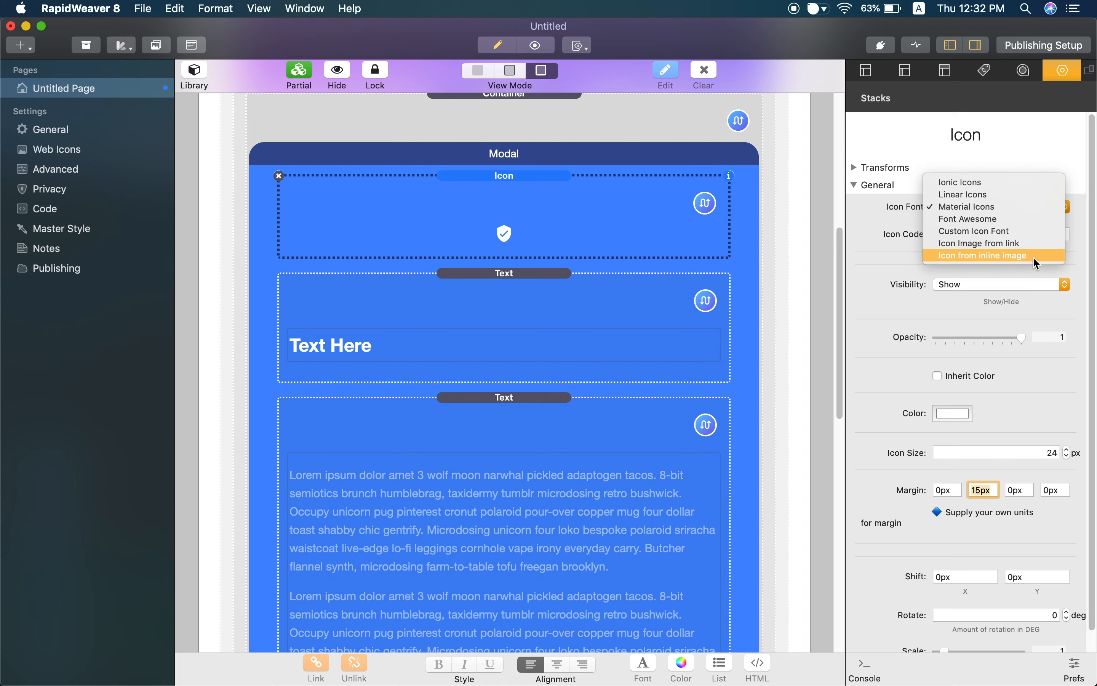
Choose Material Icons as the icon font and open the material.io/tools/icons page in Chrome
{"action": "left_click", "coordinate": [1018, 207]}
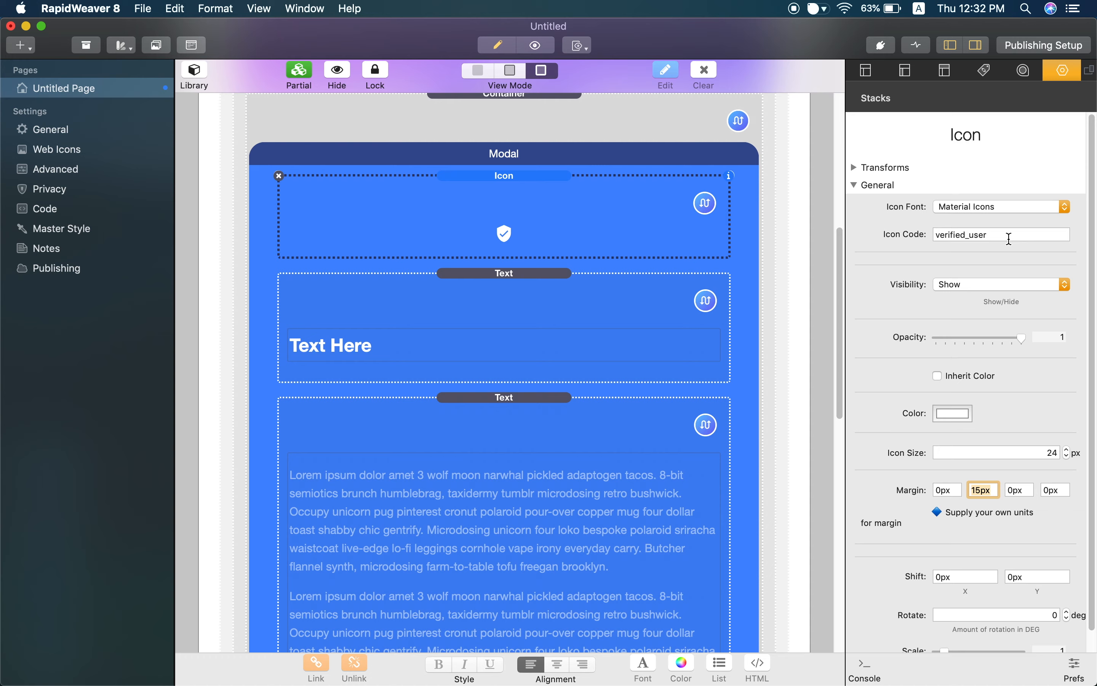
{"action": "left_click_drag", "start_coordinate": [1009, 239], "coordinate": [937, 236]}
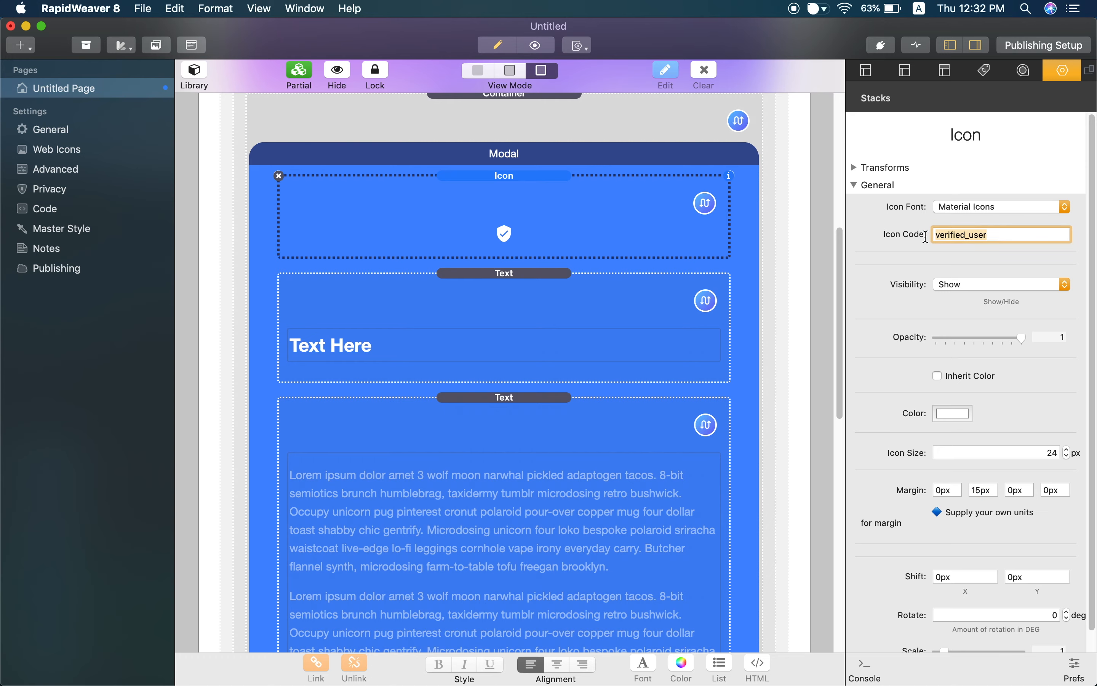
{"action": "key", "text": "ctrl+Right"}
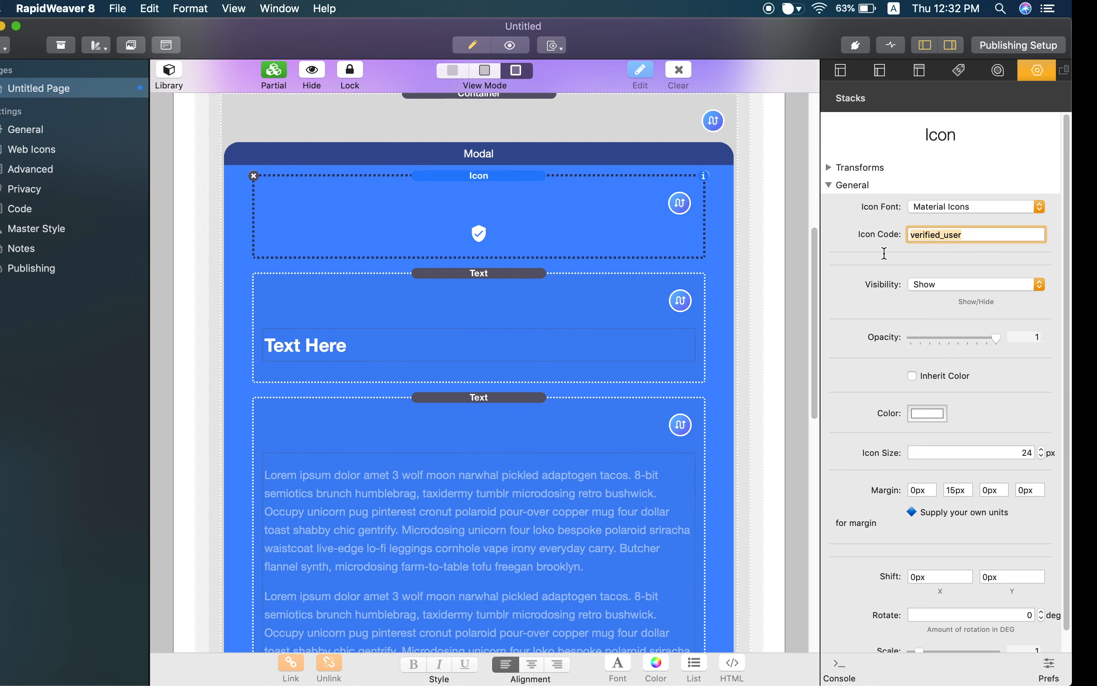
{"action": "left_click", "coordinate": [472, 46]}
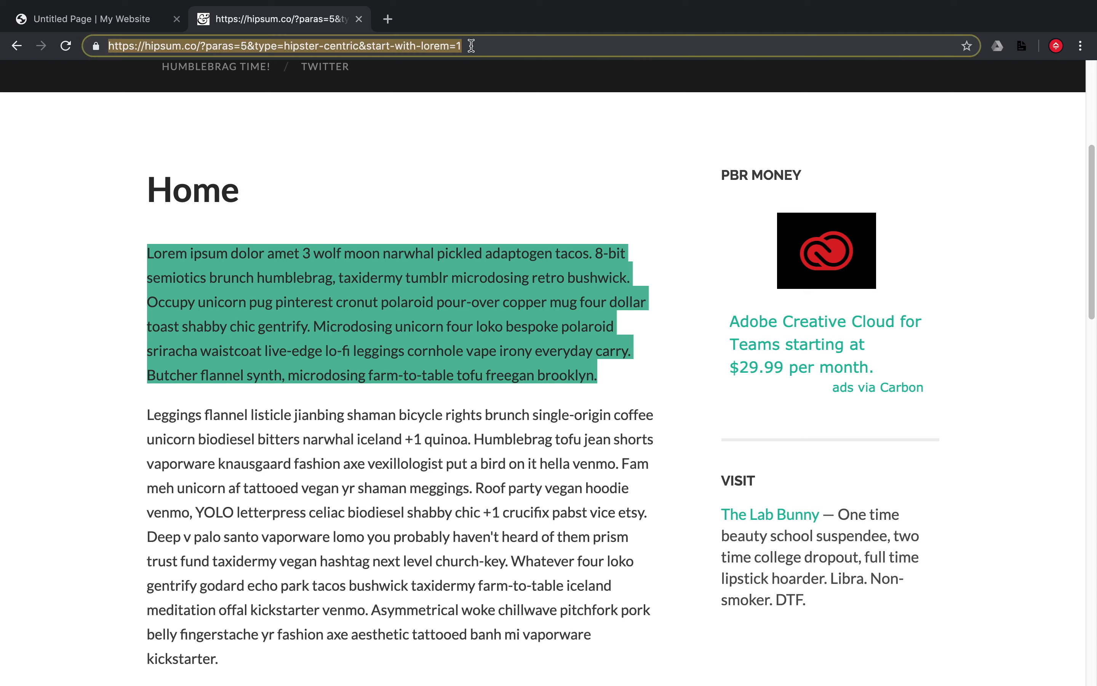
{"action": "type", "text": "mat"}
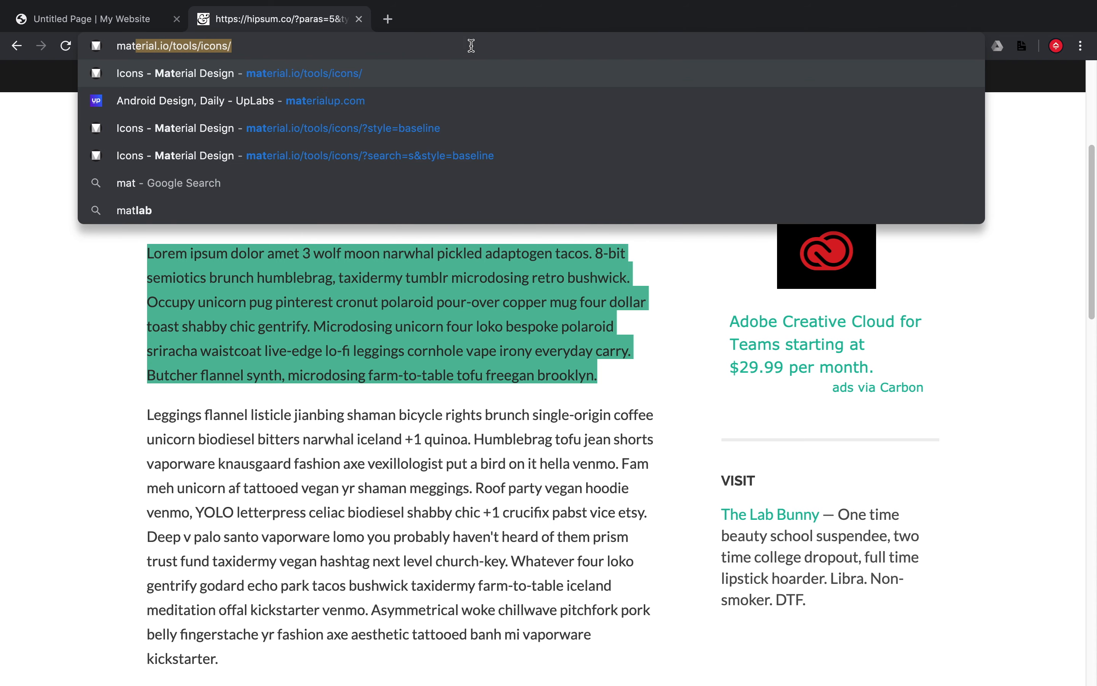
{"action": "key", "text": "Right"}
{"action": "key", "text": "Return"}
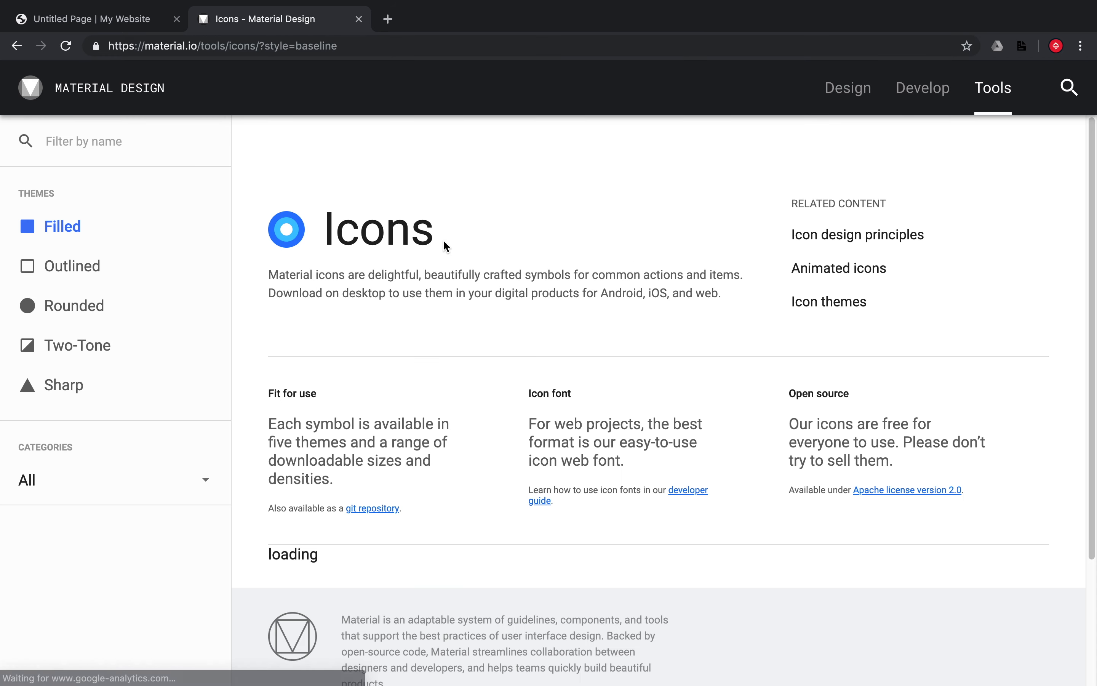
Browse the Material Design icon list to examine the available icons and their code names
{"action": "scroll", "coordinate": [484, 295], "scroll_direction": "down", "scroll_amount": 3}
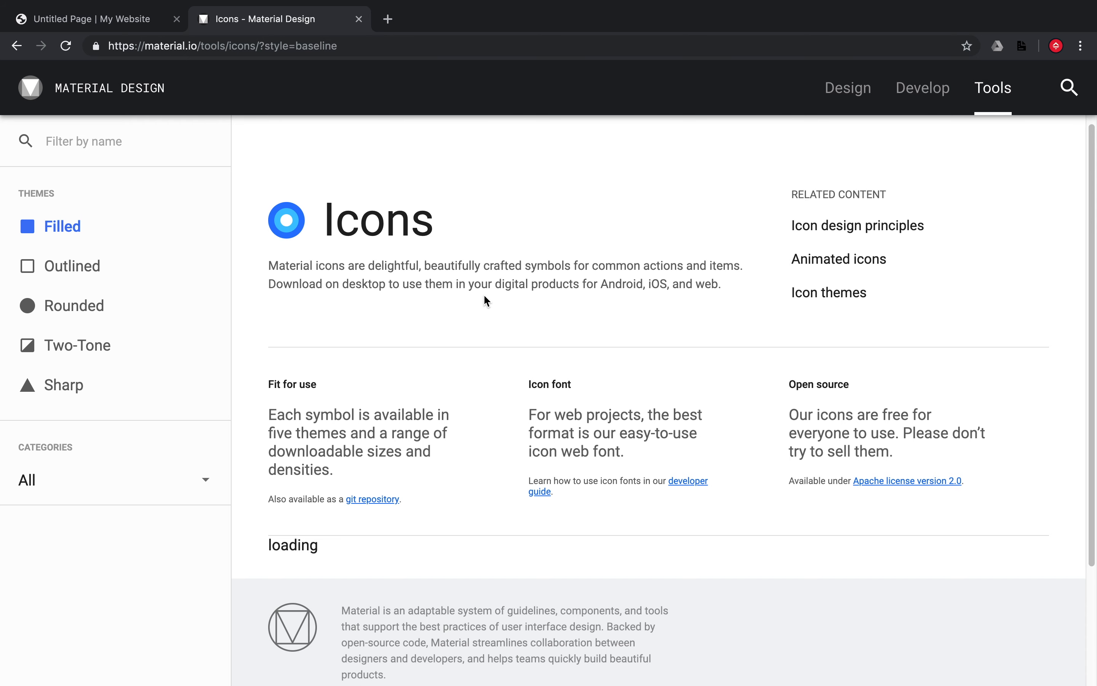
{"action": "scroll", "coordinate": [485, 300], "scroll_direction": "down", "scroll_amount": 3}
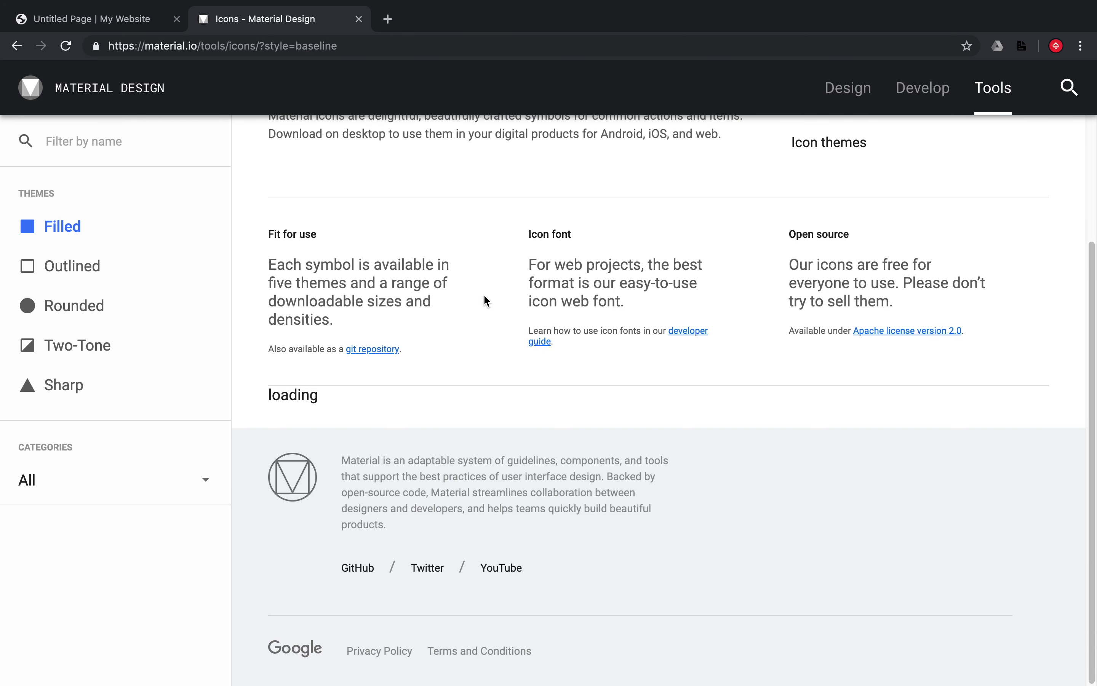
{"action": "scroll", "coordinate": [485, 300], "scroll_direction": "up", "scroll_amount": 5}
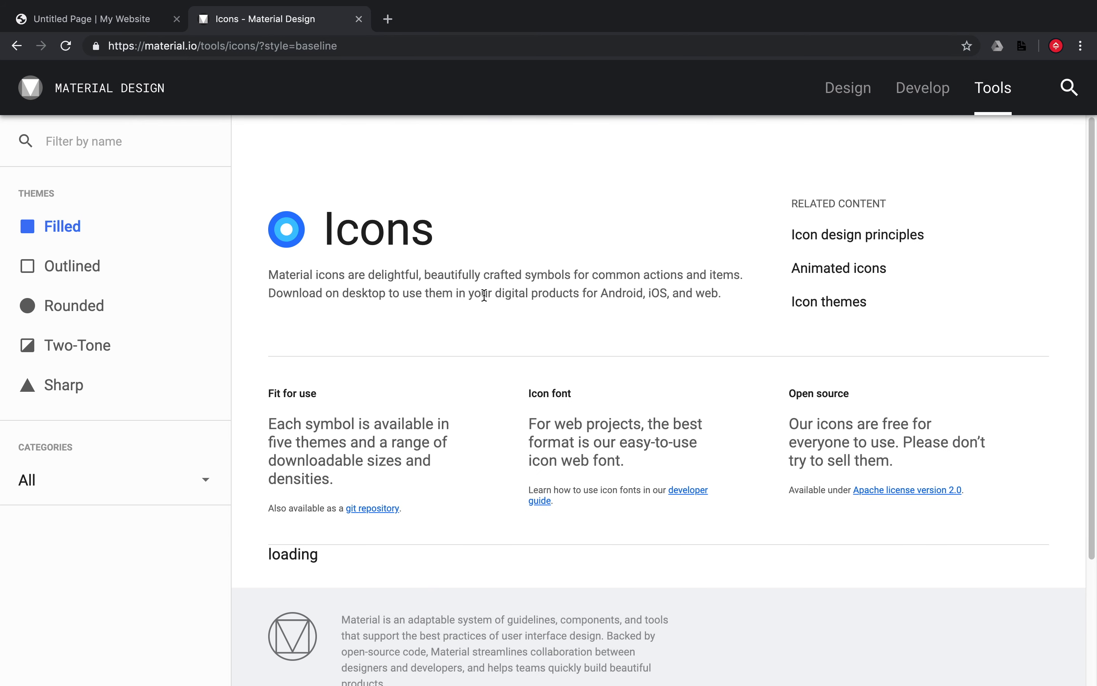
{"action": "scroll", "coordinate": [493, 373], "scroll_direction": "down", "scroll_amount": 7}
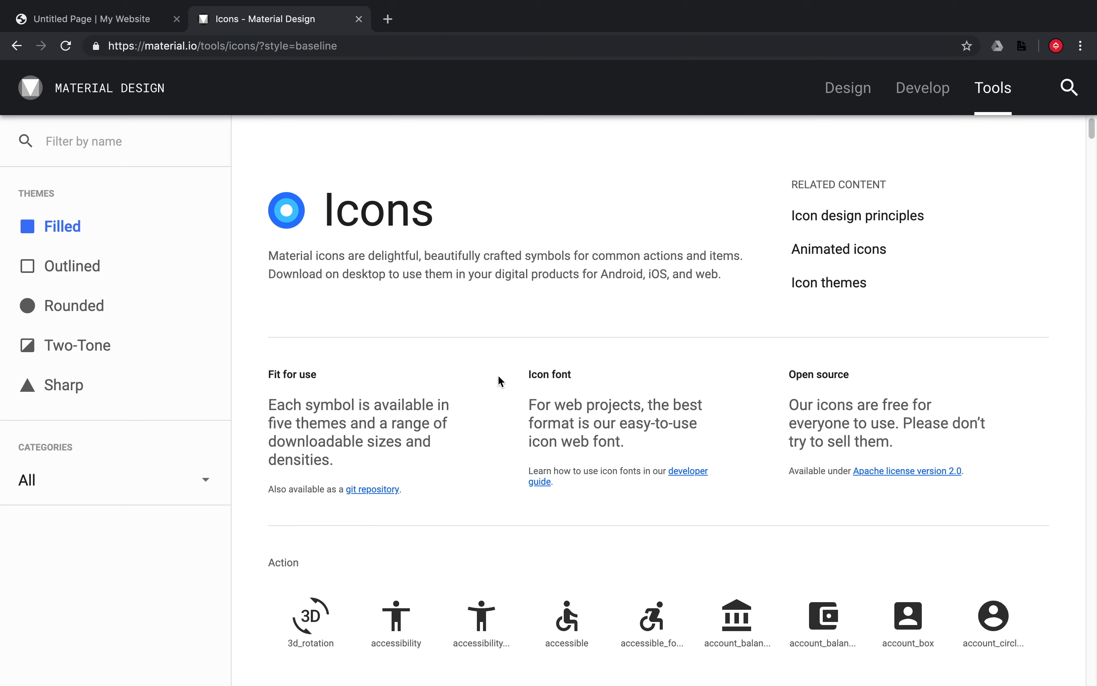
{"action": "scroll", "coordinate": [499, 381], "scroll_direction": "down", "scroll_amount": 2}
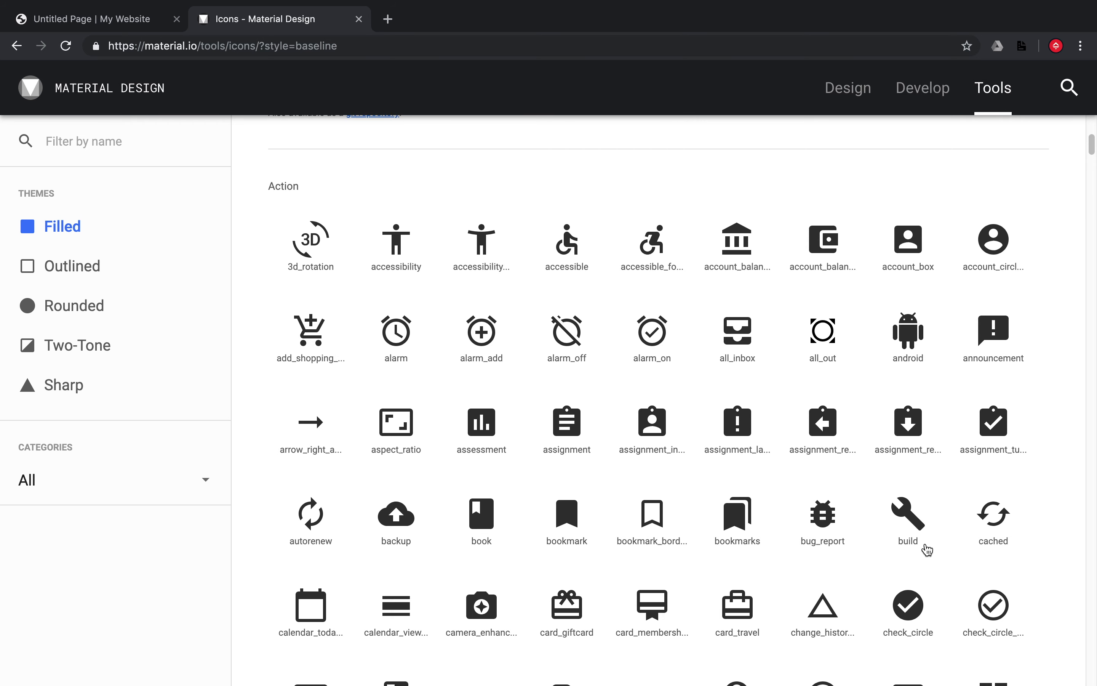
{"action": "scroll", "coordinate": [911, 543], "scroll_direction": "down", "scroll_amount": 1}
{"action": "scroll", "coordinate": [730, 476], "scroll_direction": "down", "scroll_amount": 2}
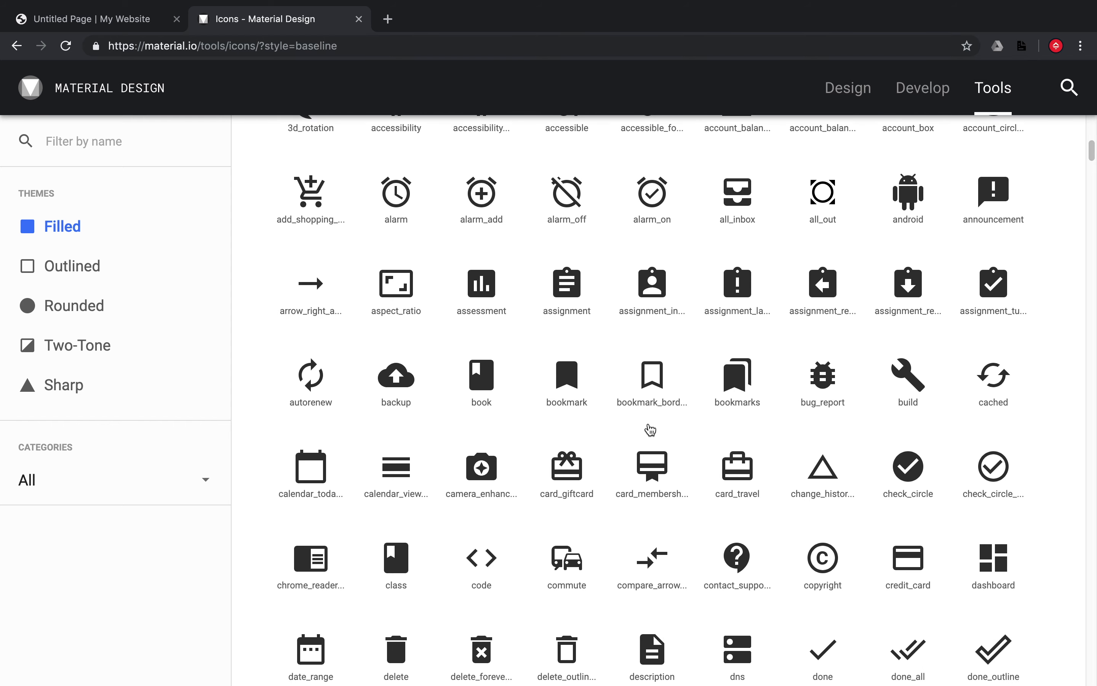
{"action": "scroll", "coordinate": [650, 429], "scroll_direction": "up", "scroll_amount": 10}
Switch back to RapidWeaver and set the modal's Icon code to close
{"action": "key", "text": "ctrl+Left"}
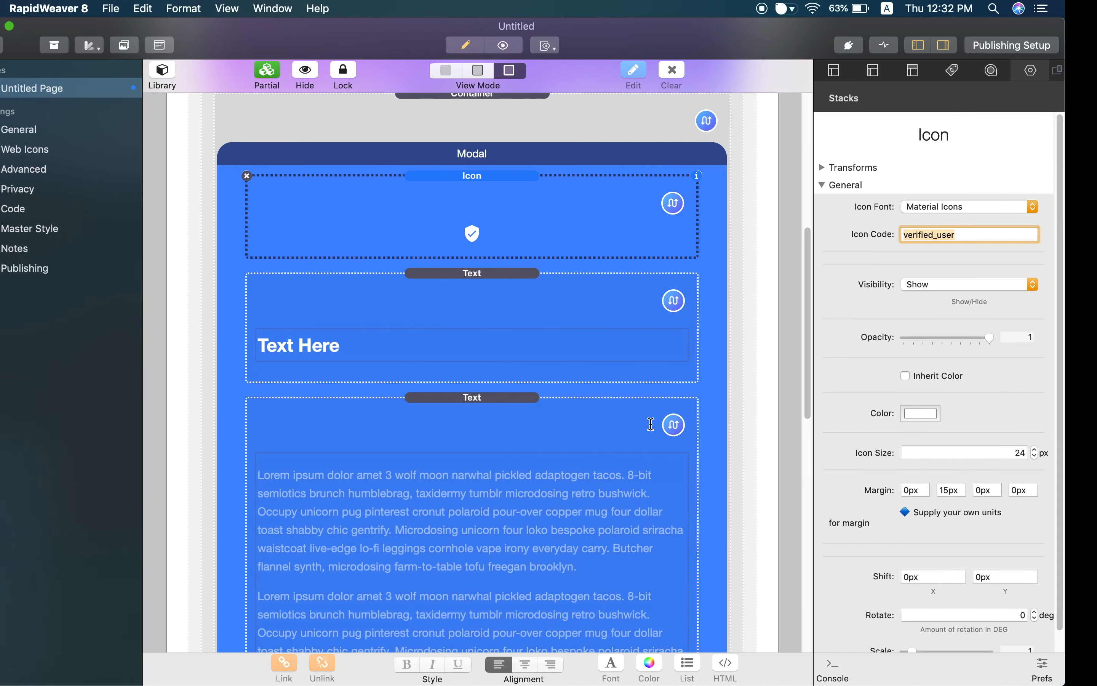
{"action": "left_click", "coordinate": [618, 232]}
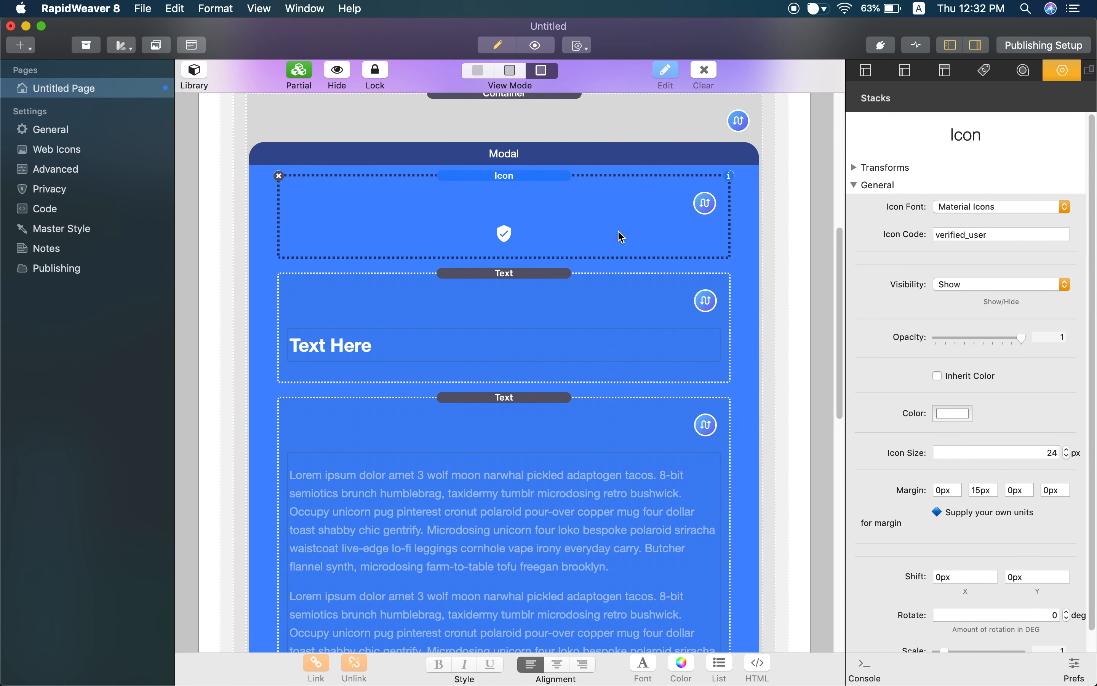
{"action": "double_click", "coordinate": [987, 235]}
{"action": "type", "text": "clo"}
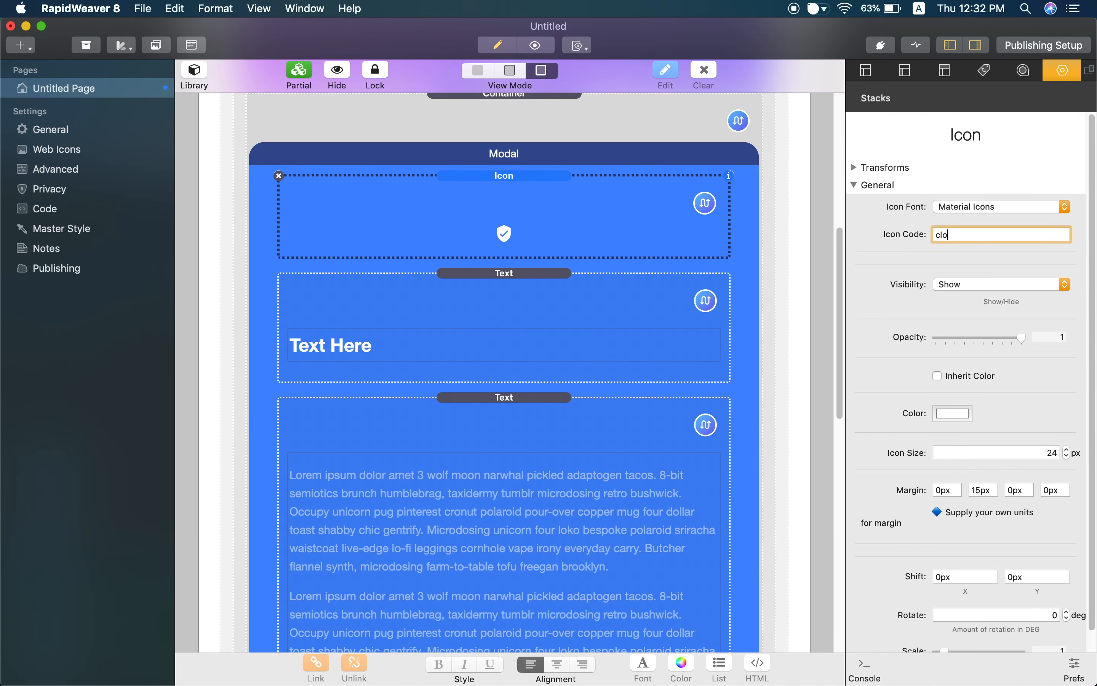
{"action": "type", "text": "se"}
{"action": "key", "text": "Return"}
Select the Modal container and look over its icon and text stacks
{"action": "scroll", "coordinate": [556, 230], "scroll_direction": "up", "scroll_amount": 2}
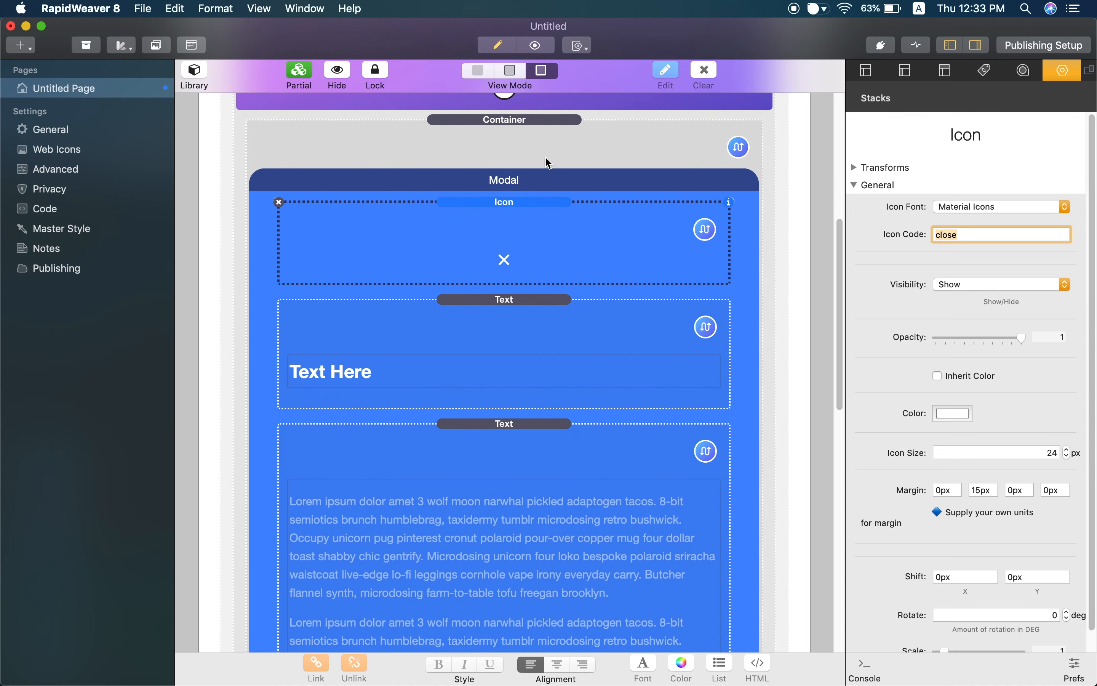
{"action": "left_click", "coordinate": [545, 157]}
{"action": "left_click", "coordinate": [547, 159]}
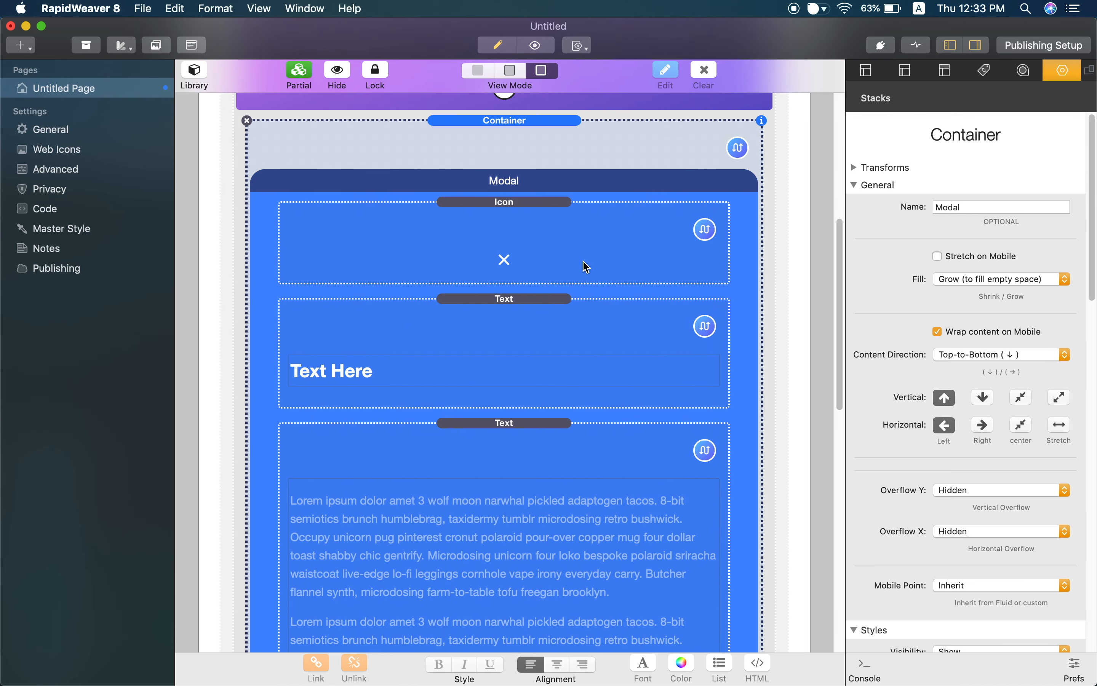
{"action": "scroll", "coordinate": [561, 247], "scroll_direction": "down", "scroll_amount": 1}
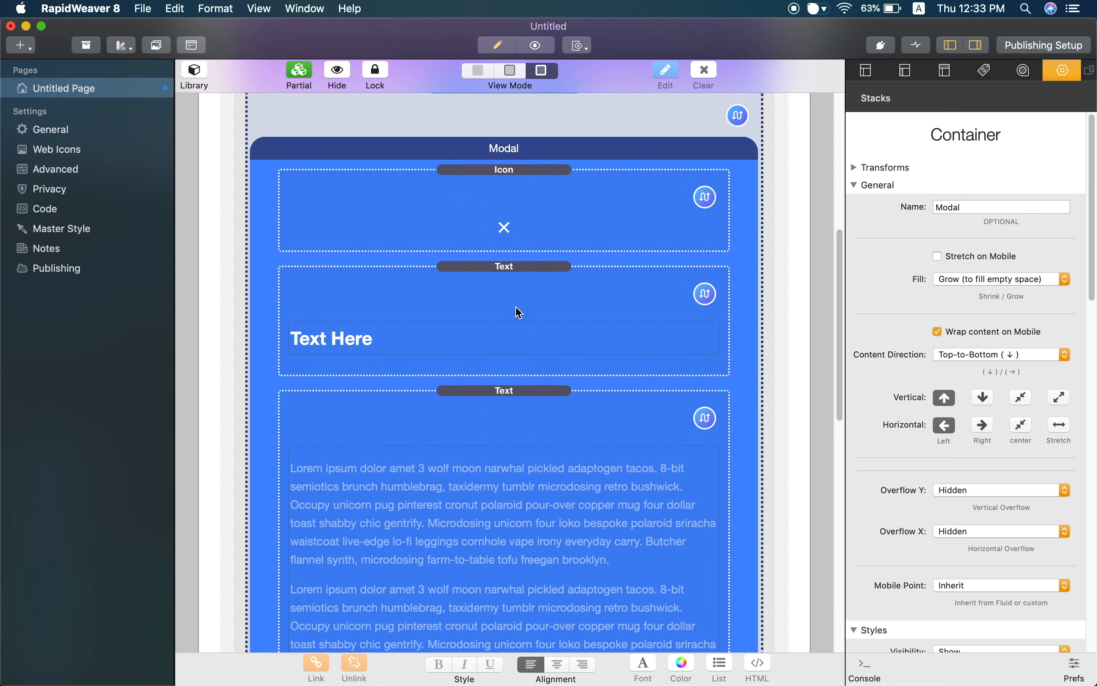
{"action": "scroll", "coordinate": [517, 312], "scroll_direction": "down", "scroll_amount": 5}
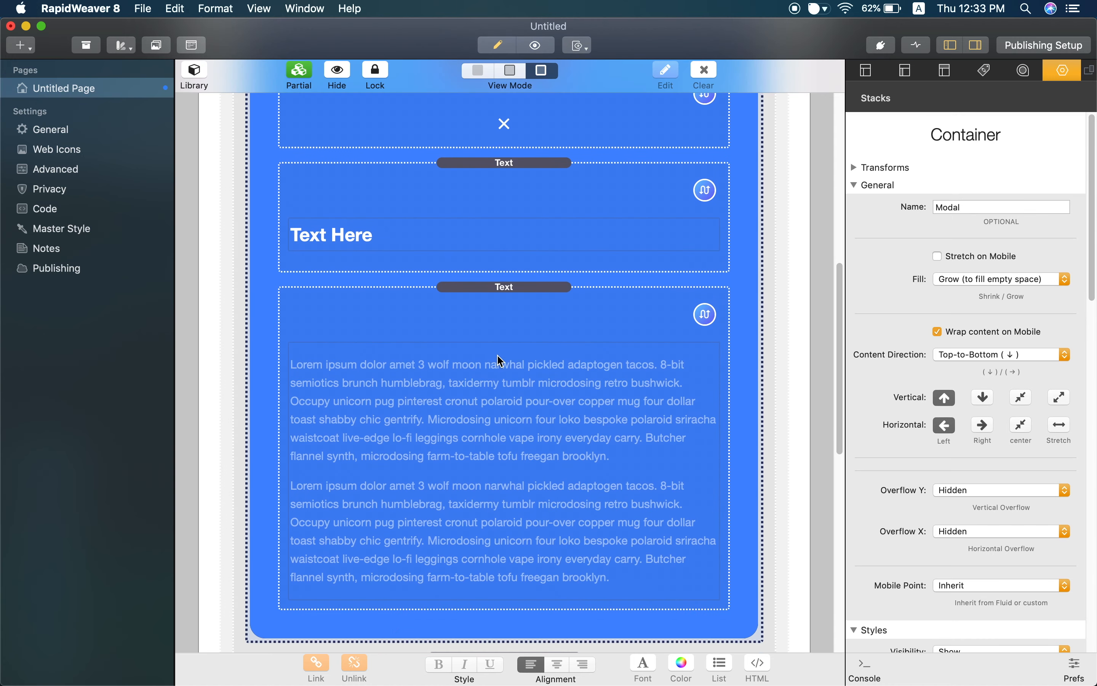
Switch to Chrome, close the Material icons page, and reload the site preview to check the modal's text area
{"action": "key", "text": "ctrl+Right"}
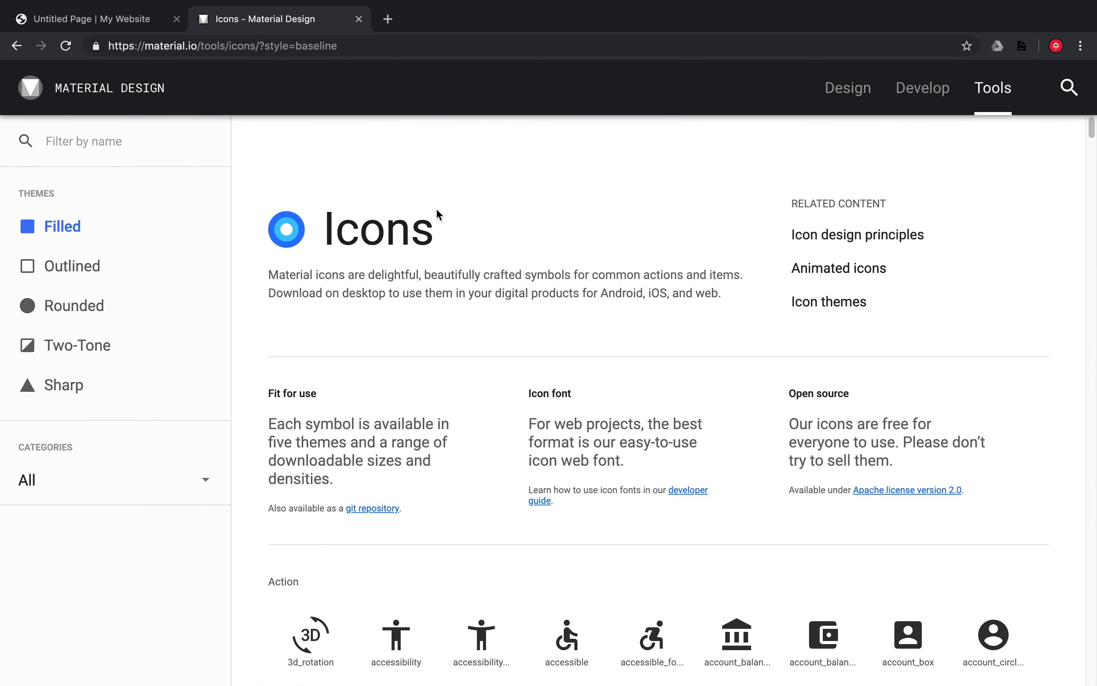
{"action": "key", "text": "super+w"}
{"action": "key", "text": "super+r"}
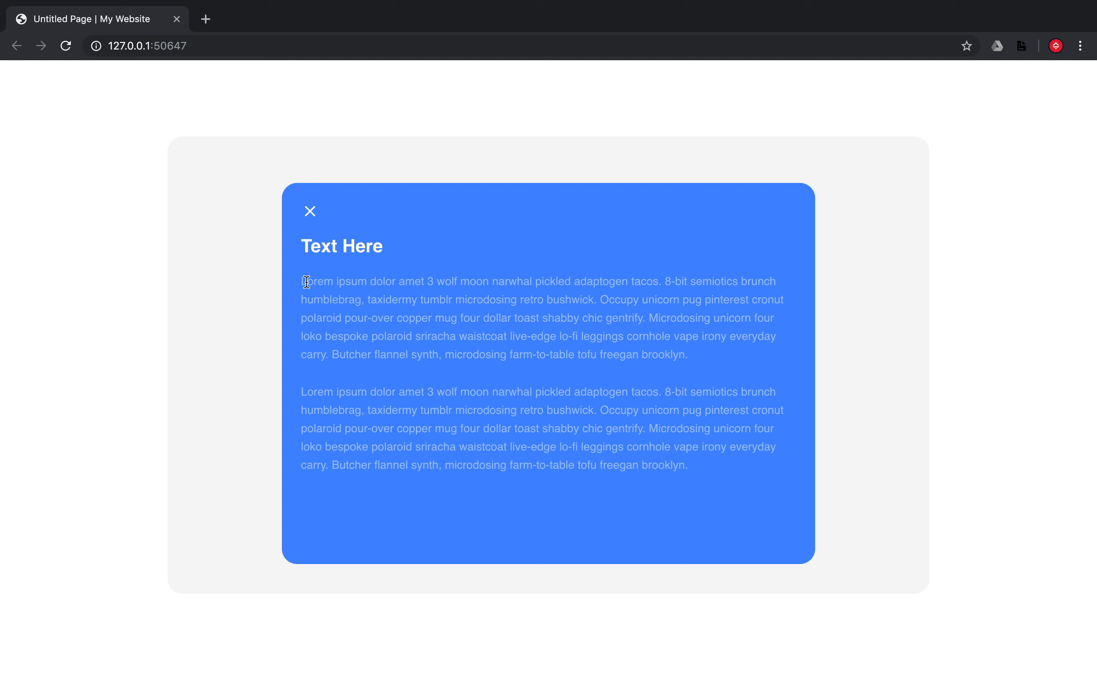
{"action": "left_click_drag", "start_coordinate": [302, 281], "coordinate": [713, 471]}
{"action": "left_click", "coordinate": [714, 473]}
Set the Modal container's minimum height to 0px in RapidWeaver and reload the site preview in Chrome
{"action": "key", "text": "ctrl+Left"}
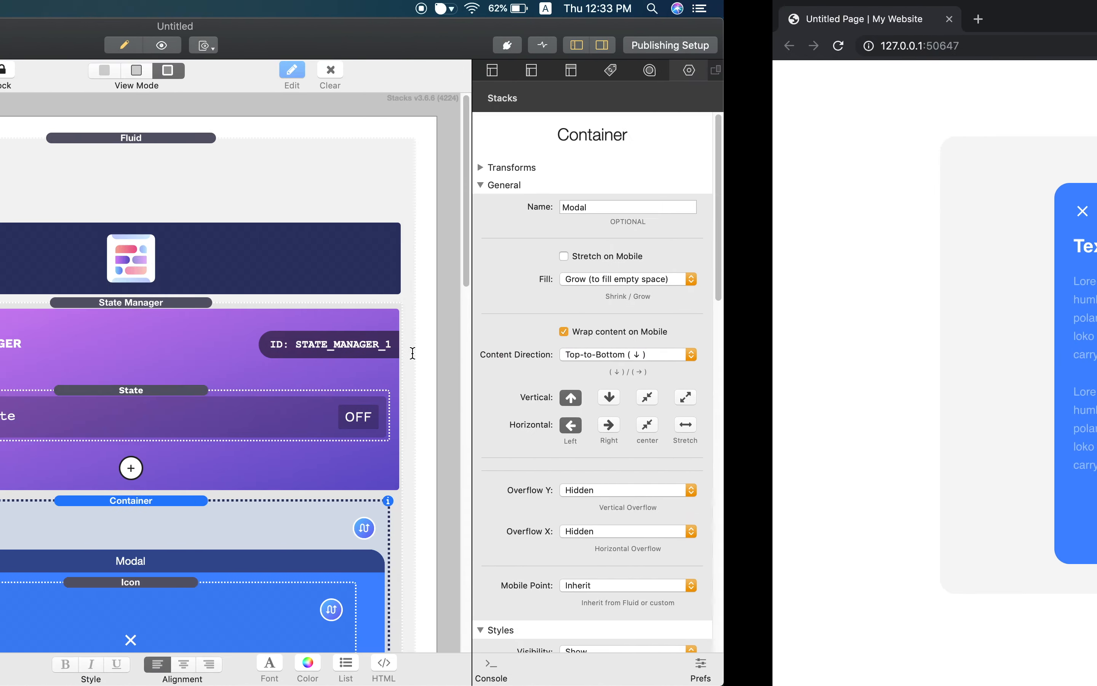
{"action": "scroll", "coordinate": [581, 422], "scroll_direction": "down", "scroll_amount": 5}
{"action": "scroll", "coordinate": [589, 431], "scroll_direction": "down", "scroll_amount": 3}
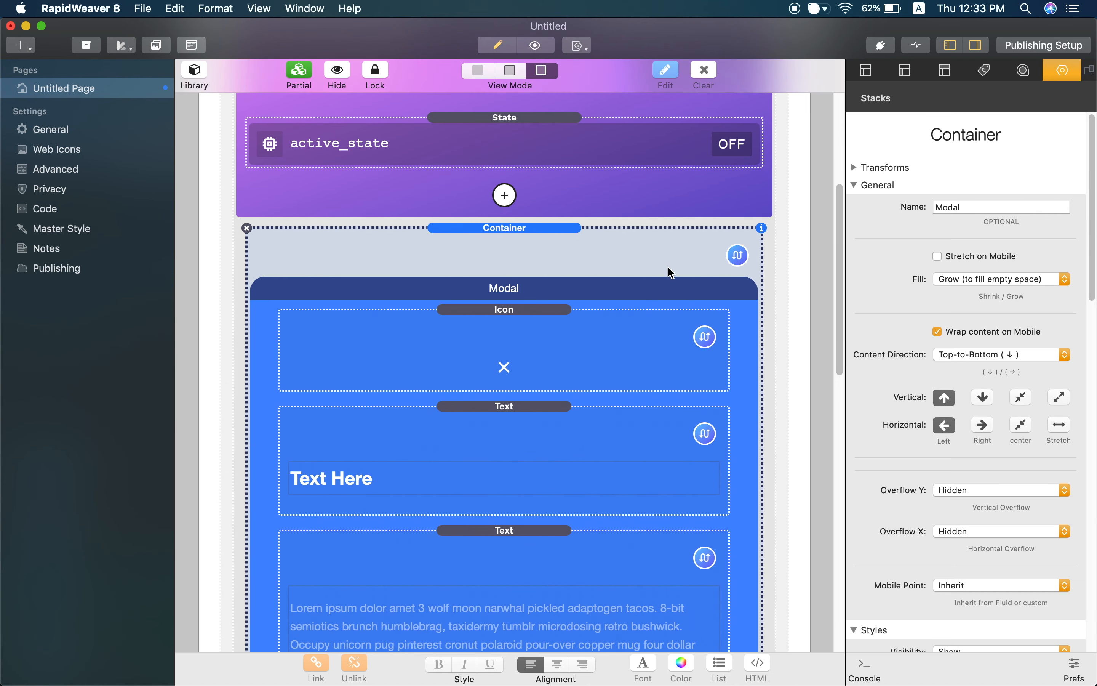
{"action": "scroll", "coordinate": [968, 351], "scroll_direction": "down", "scroll_amount": 2}
{"action": "scroll", "coordinate": [967, 350], "scroll_direction": "down", "scroll_amount": 10}
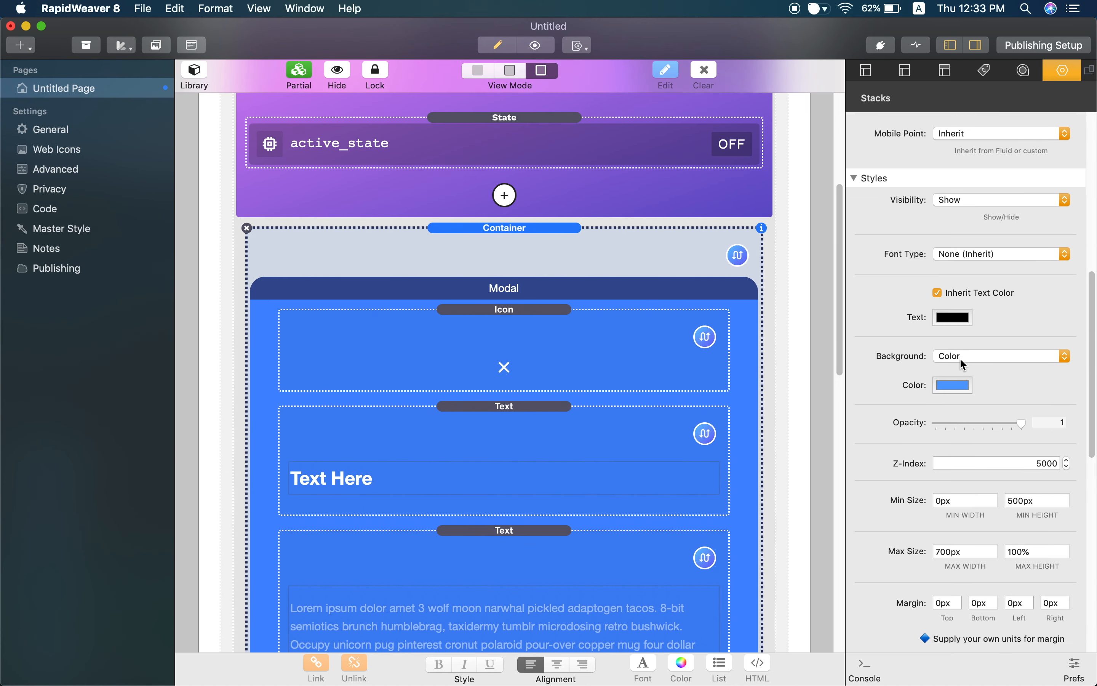
{"action": "left_click", "coordinate": [1027, 500]}
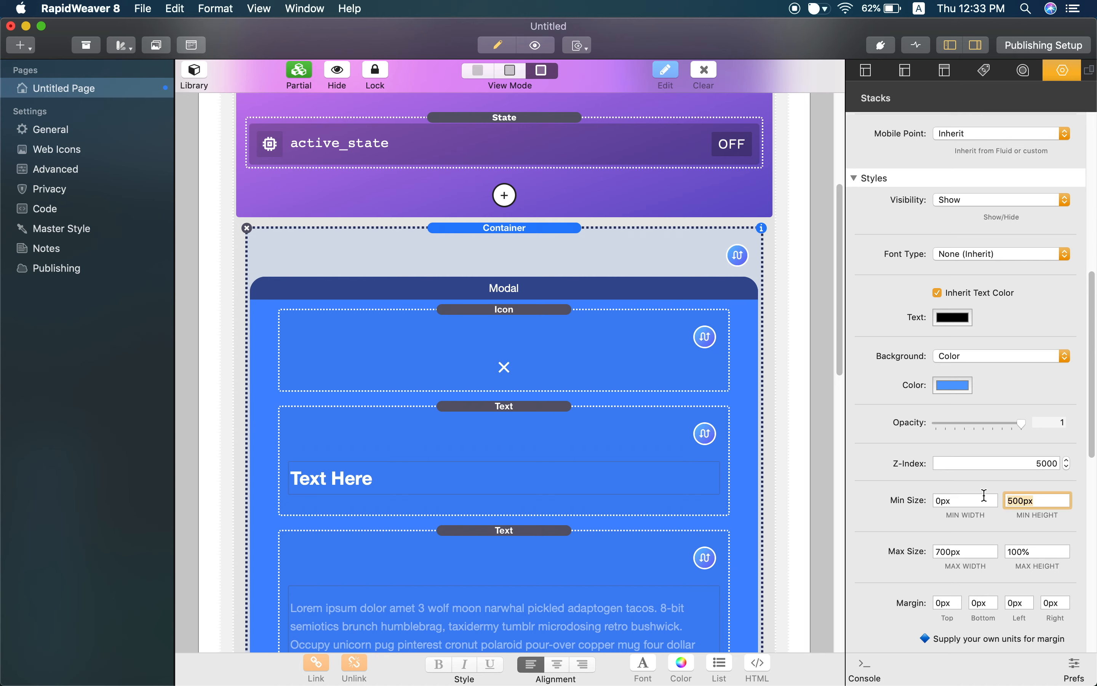
{"action": "type", "text": "0px"}
{"action": "key", "text": "Return"}
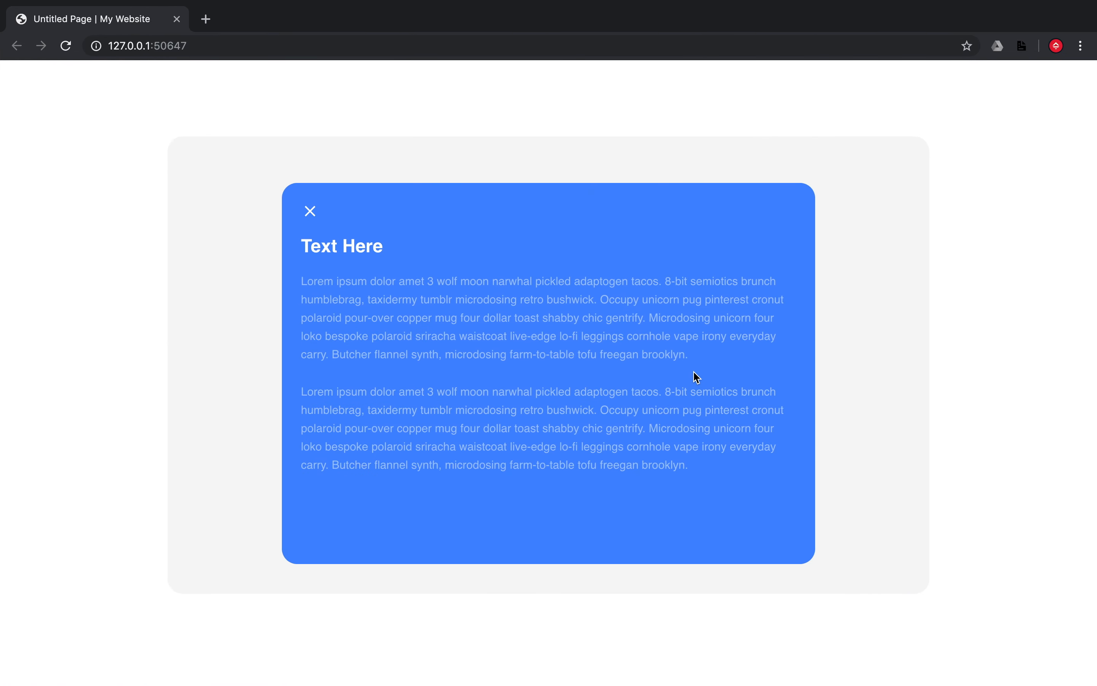
{"action": "key", "text": "super+r"}
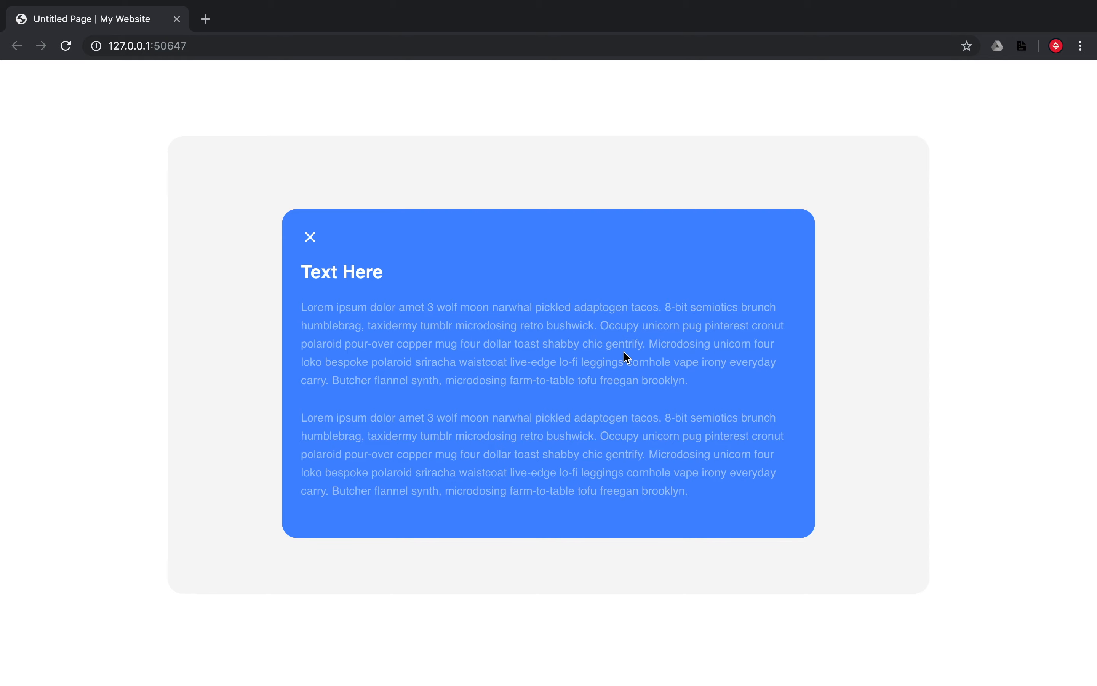
Return to RapidWeaver to examine the settings of the Modal container and active_state, and compare with the Chrome preview
{"action": "key", "text": "ctrl+Left"}
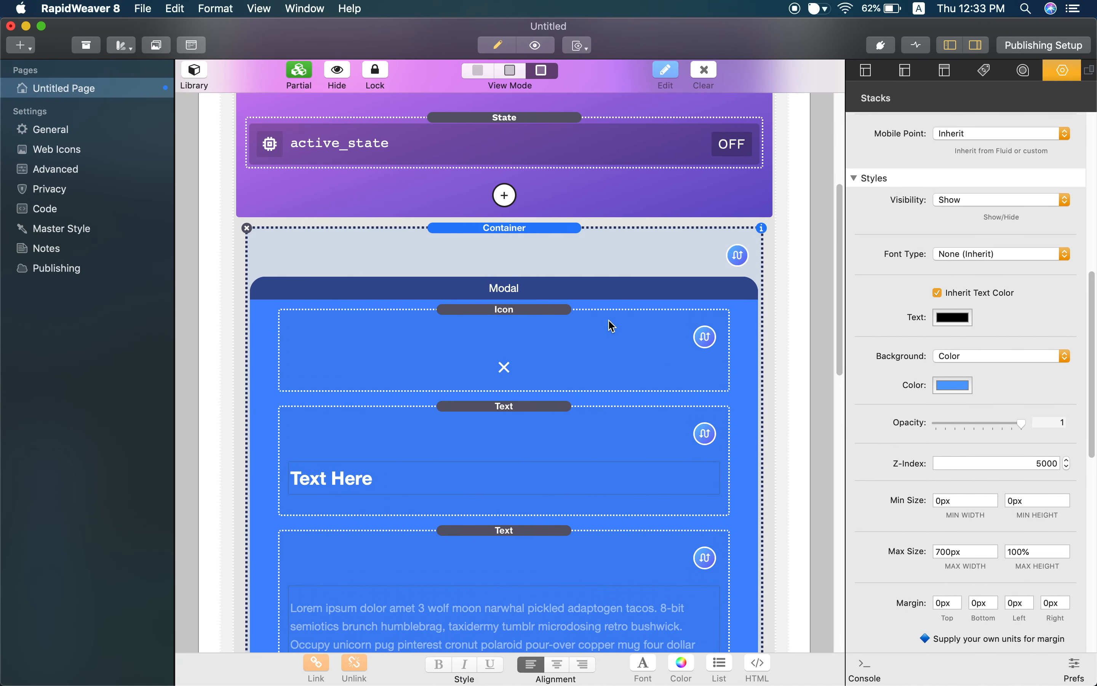
{"action": "scroll", "coordinate": [580, 319], "scroll_direction": "up", "scroll_amount": 3}
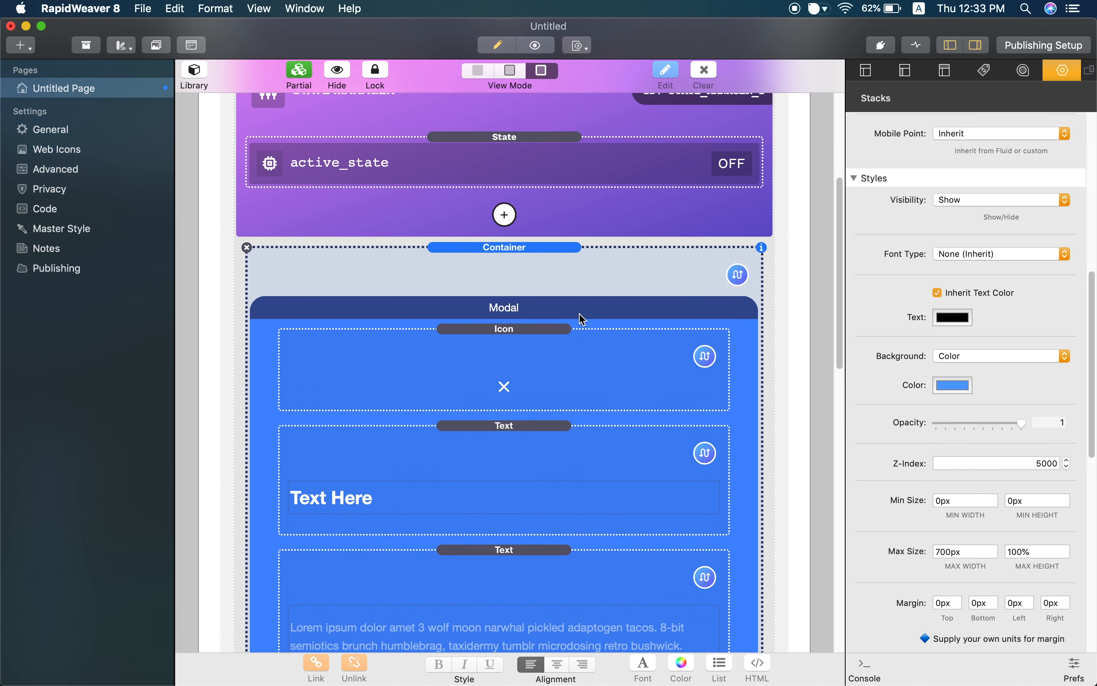
{"action": "left_click", "coordinate": [583, 320]}
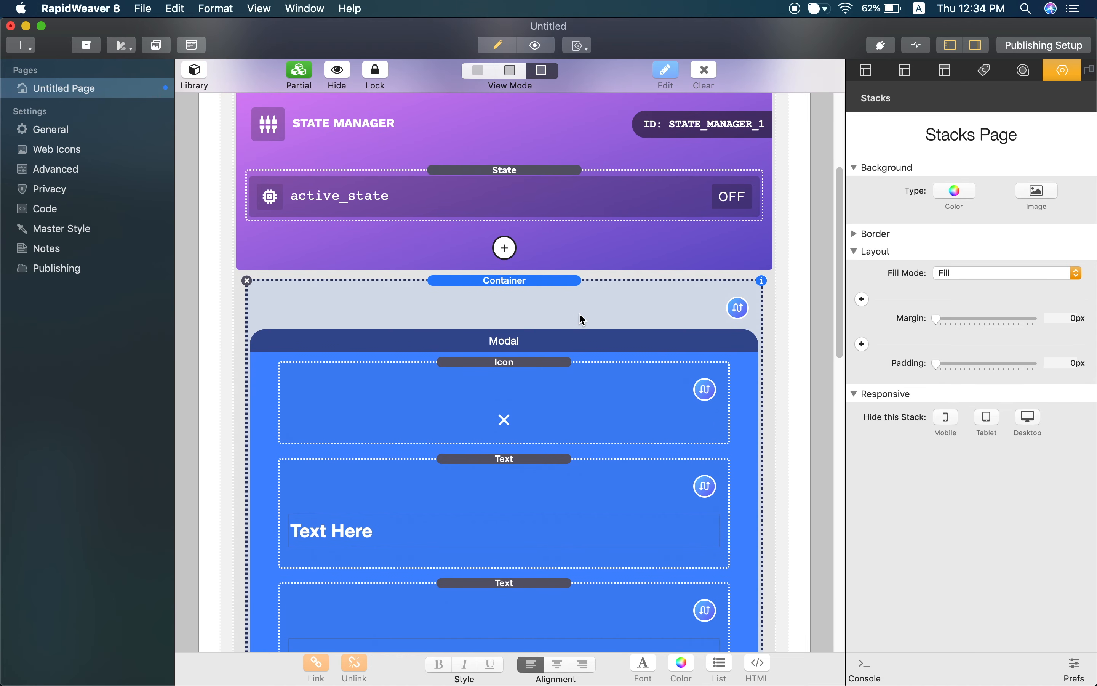
{"action": "scroll", "coordinate": [582, 320], "scroll_direction": "down", "scroll_amount": 1}
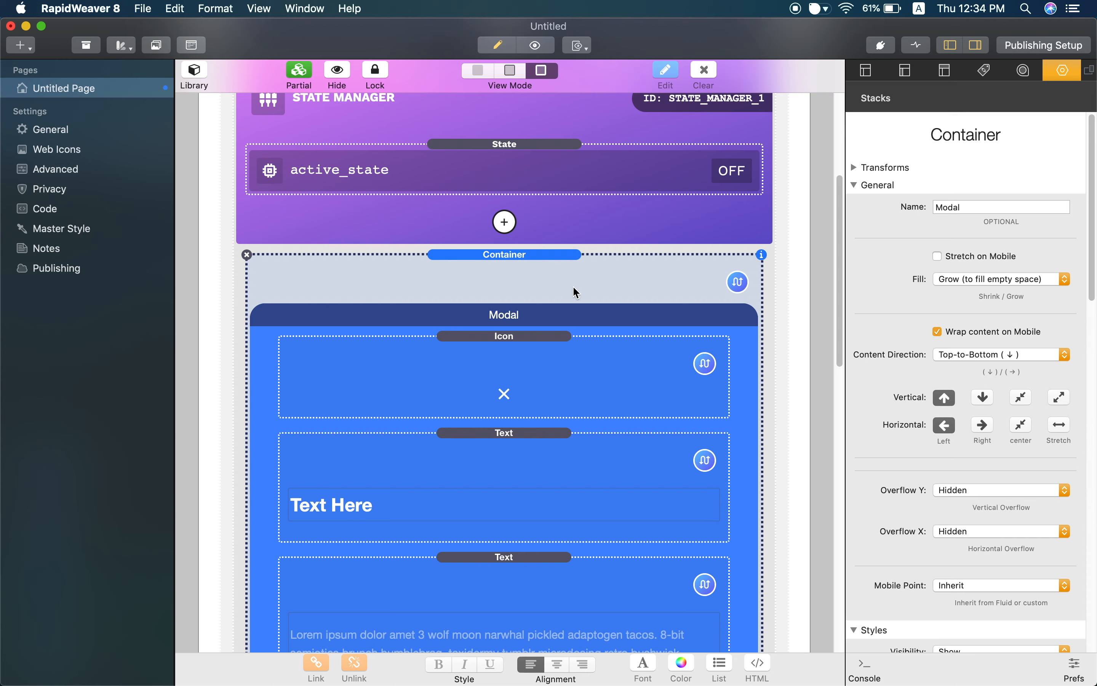
{"action": "scroll", "coordinate": [581, 313], "scroll_direction": "up", "scroll_amount": 2}
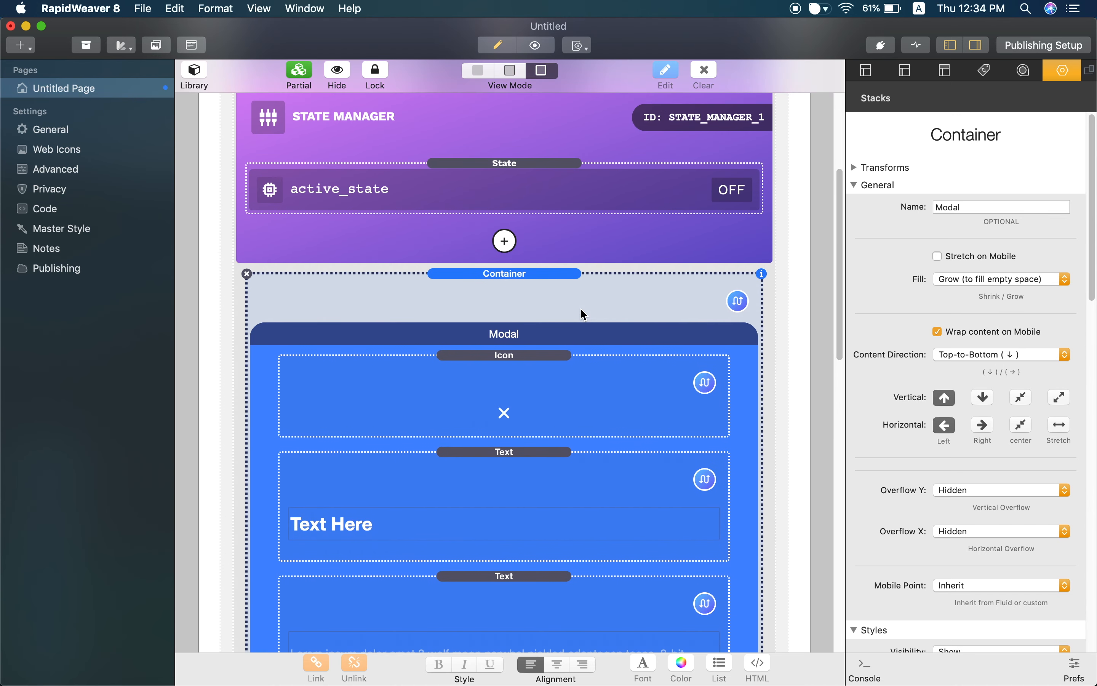
{"action": "scroll", "coordinate": [581, 310], "scroll_direction": "up", "scroll_amount": 4}
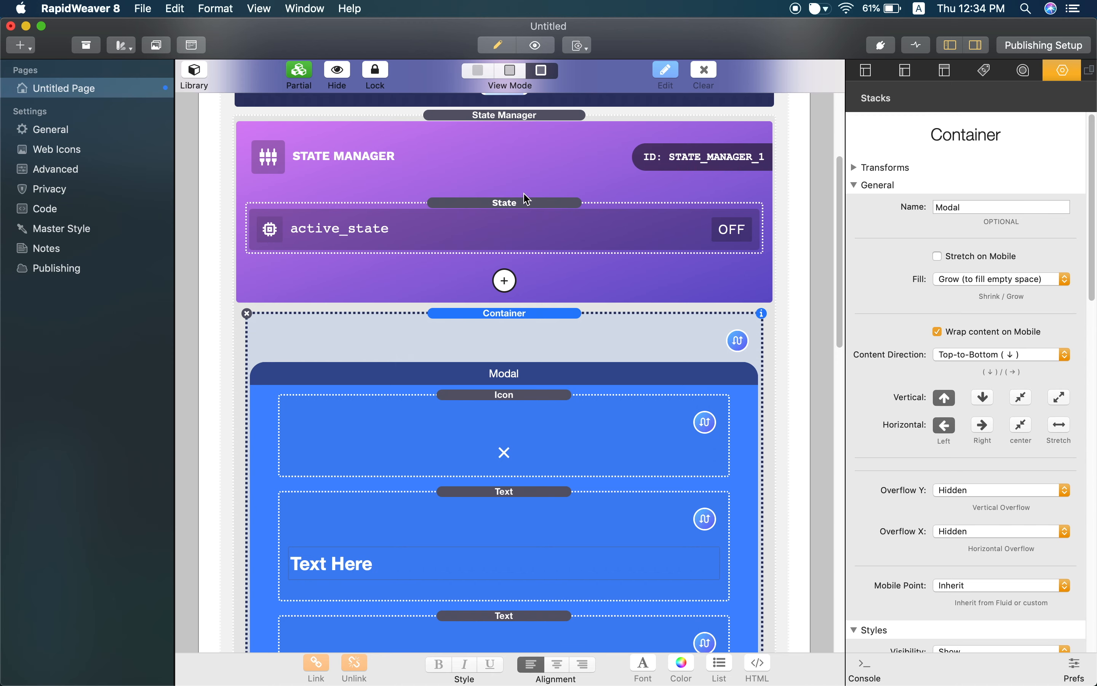
{"action": "left_click", "coordinate": [536, 216]}
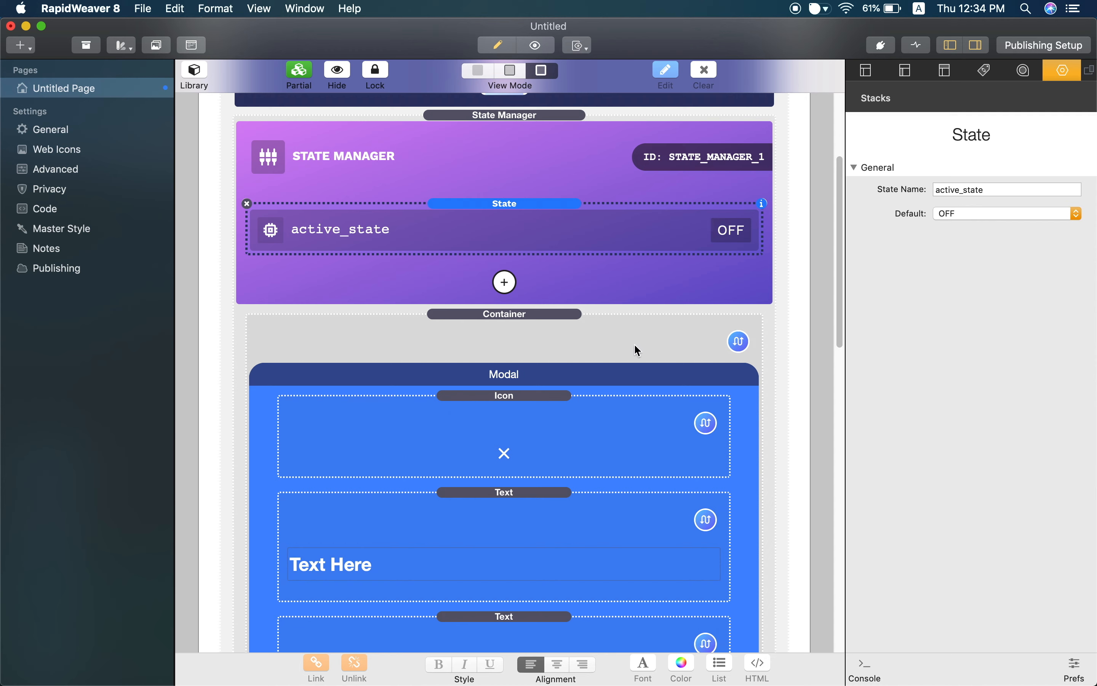
{"action": "key", "text": "ctrl+Right"}
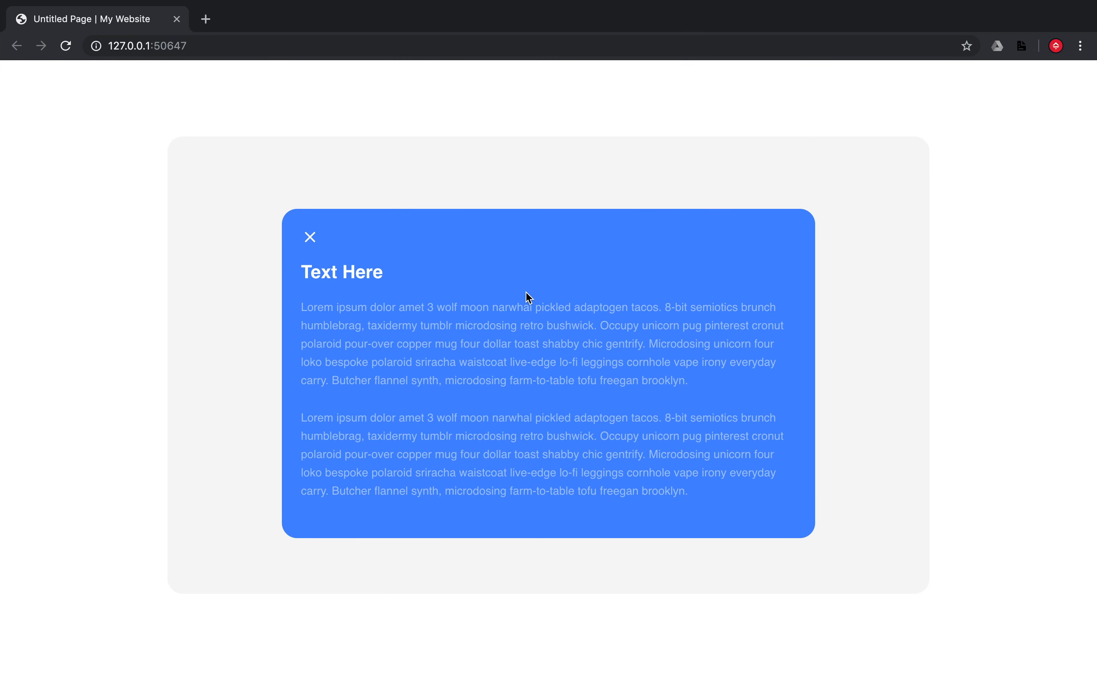
Switch to RapidWeaver and rename the State Manager's active_state as show_modal_state
{"action": "key", "text": "ctrl+Left"}
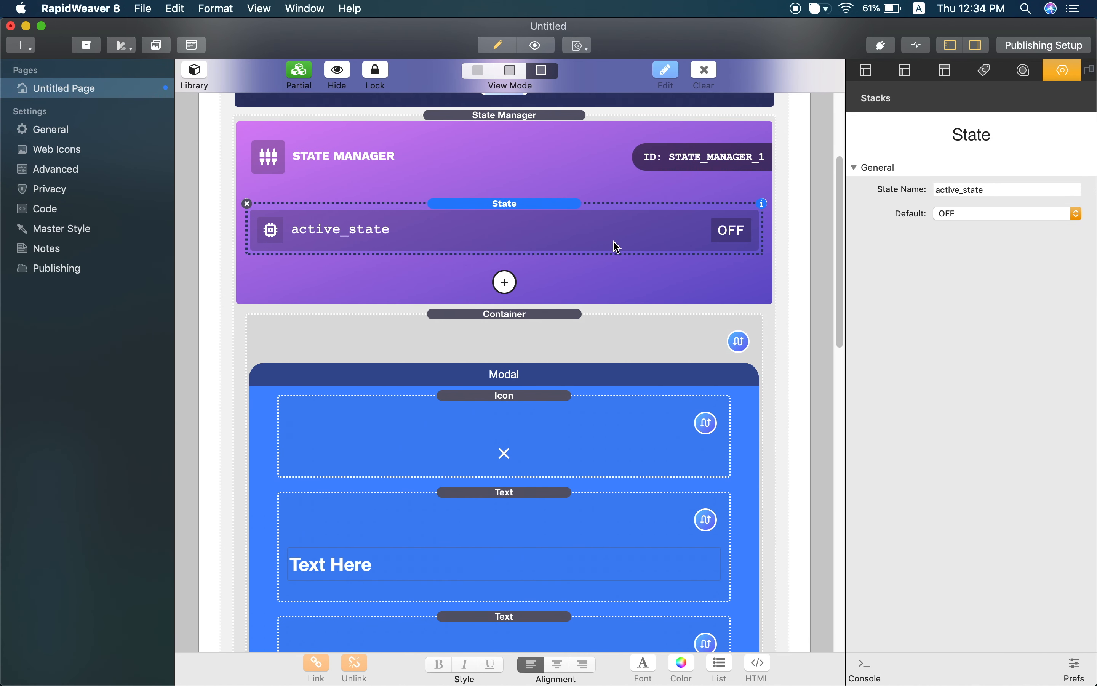
{"action": "left_click_drag", "start_coordinate": [1010, 189], "coordinate": [888, 189]}
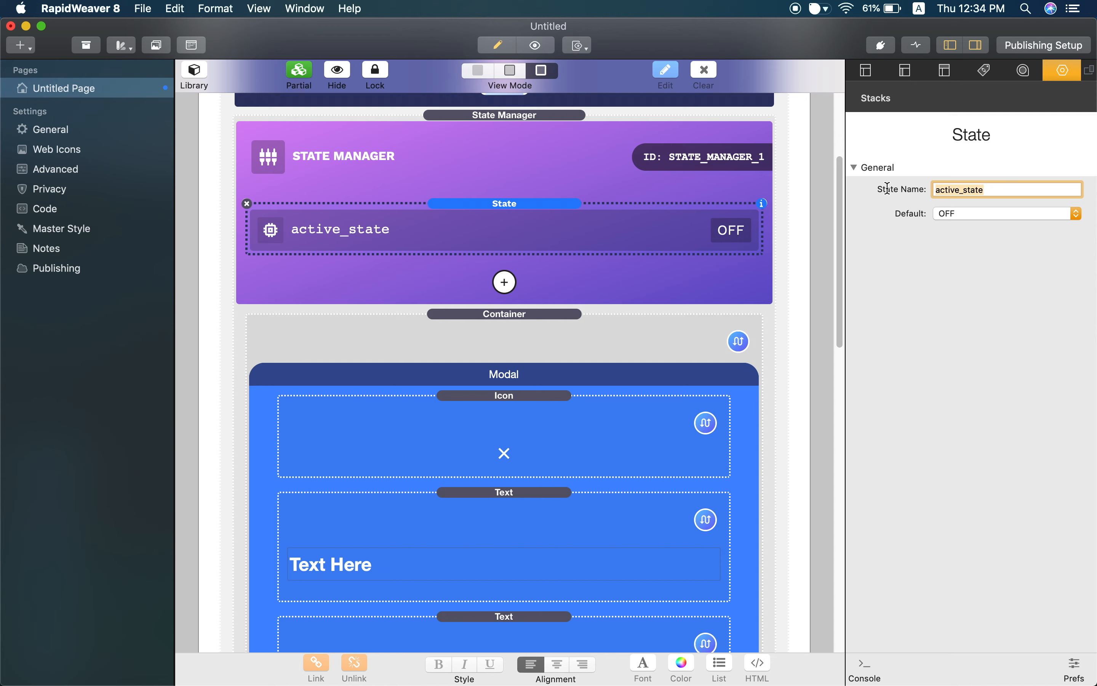
{"action": "type", "text": "show_modal"}
{"action": "key", "text": "Return"}
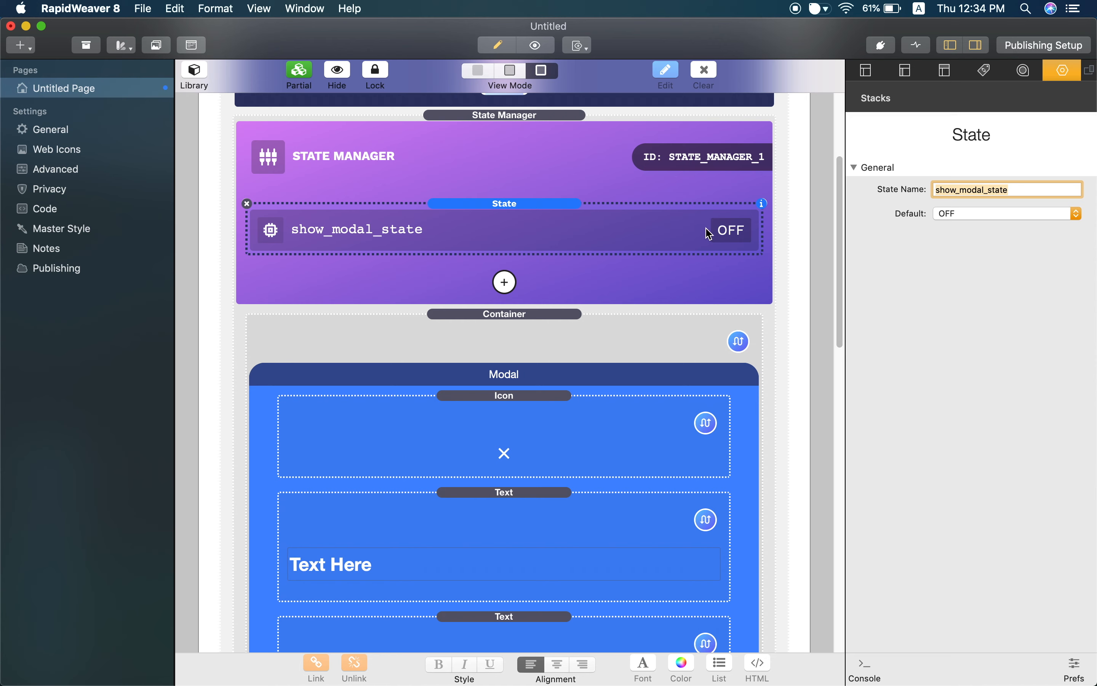
{"action": "left_click", "coordinate": [701, 248]}
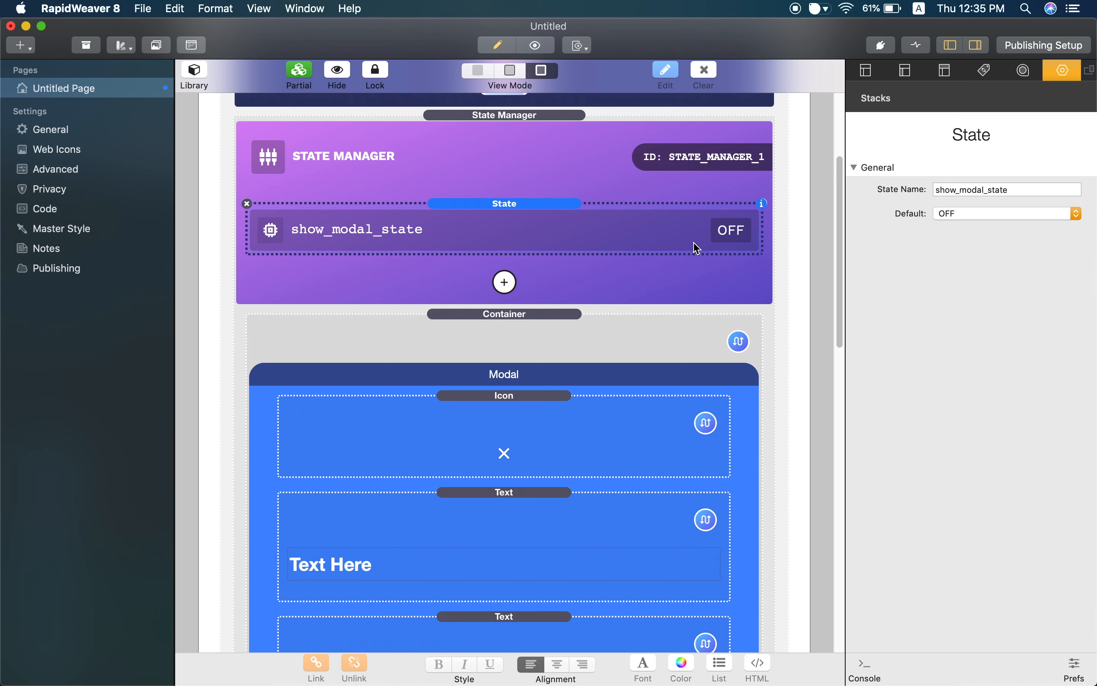
Select the Modal container and examine its contents and the available Visibility options in its styles
{"action": "scroll", "coordinate": [654, 250], "scroll_direction": "down", "scroll_amount": 2}
{"action": "left_click", "coordinate": [652, 281]}
{"action": "scroll", "coordinate": [639, 245], "scroll_direction": "up", "scroll_amount": 1}
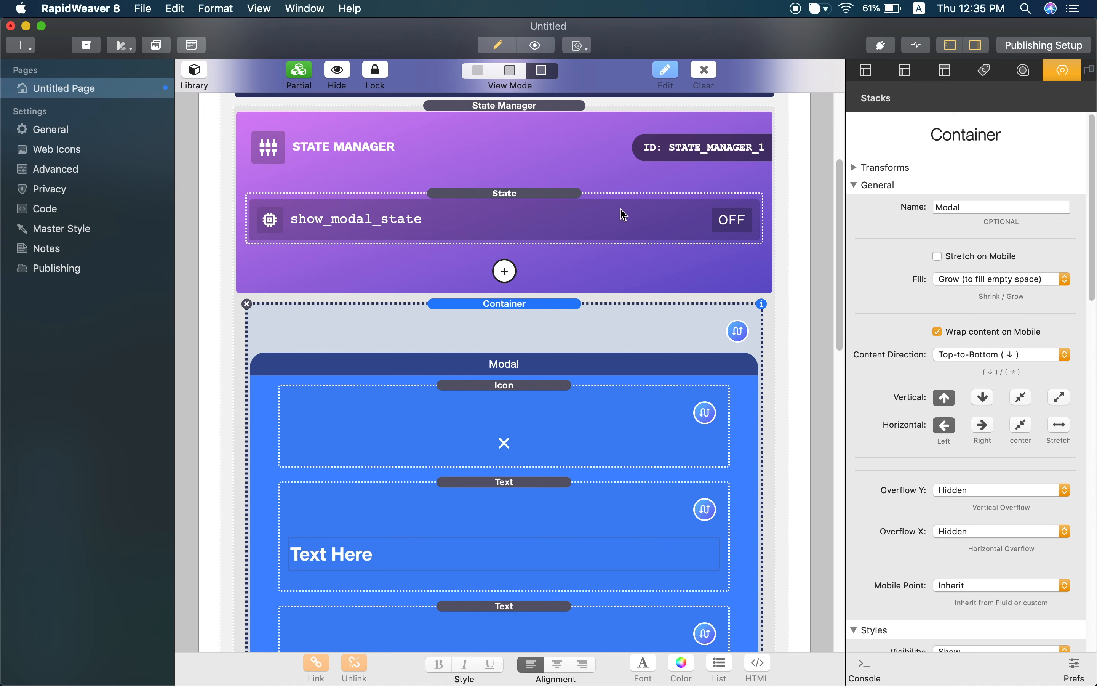
{"action": "scroll", "coordinate": [658, 295], "scroll_direction": "down", "scroll_amount": 3}
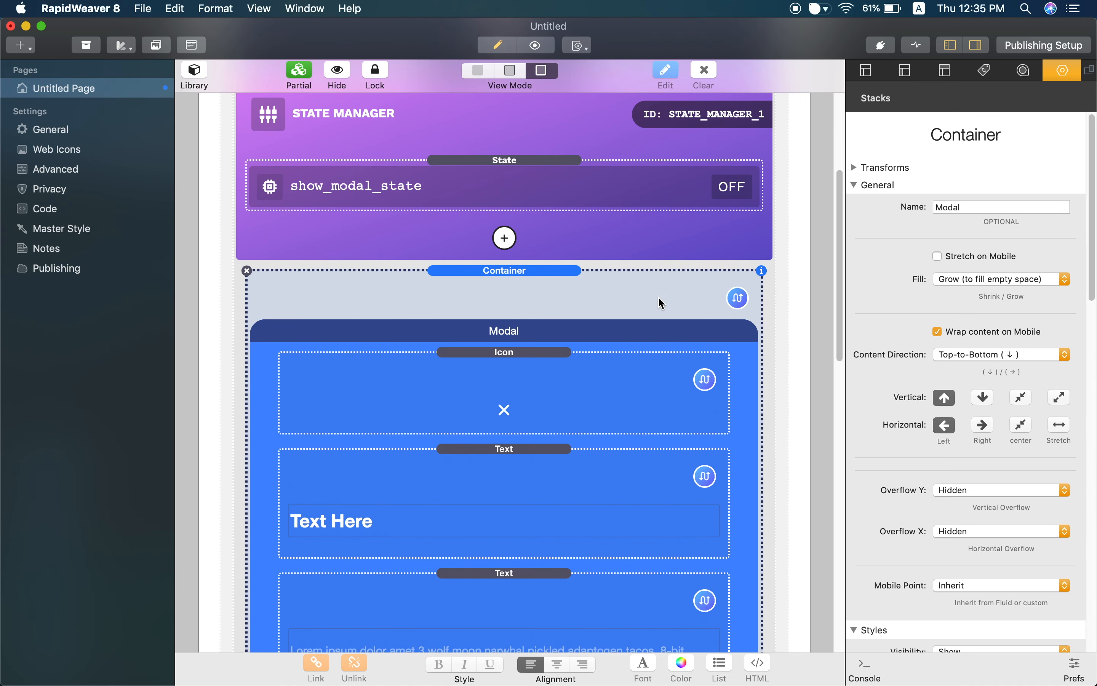
{"action": "scroll", "coordinate": [661, 291], "scroll_direction": "down", "scroll_amount": 3}
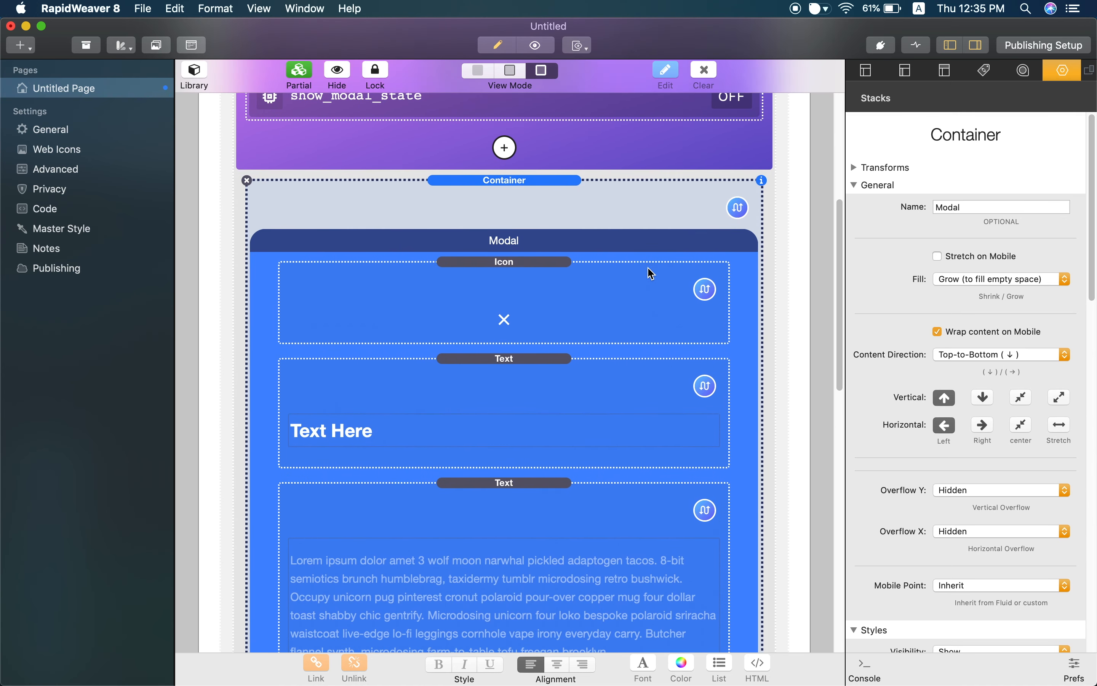
{"action": "scroll", "coordinate": [651, 274], "scroll_direction": "down", "scroll_amount": 2}
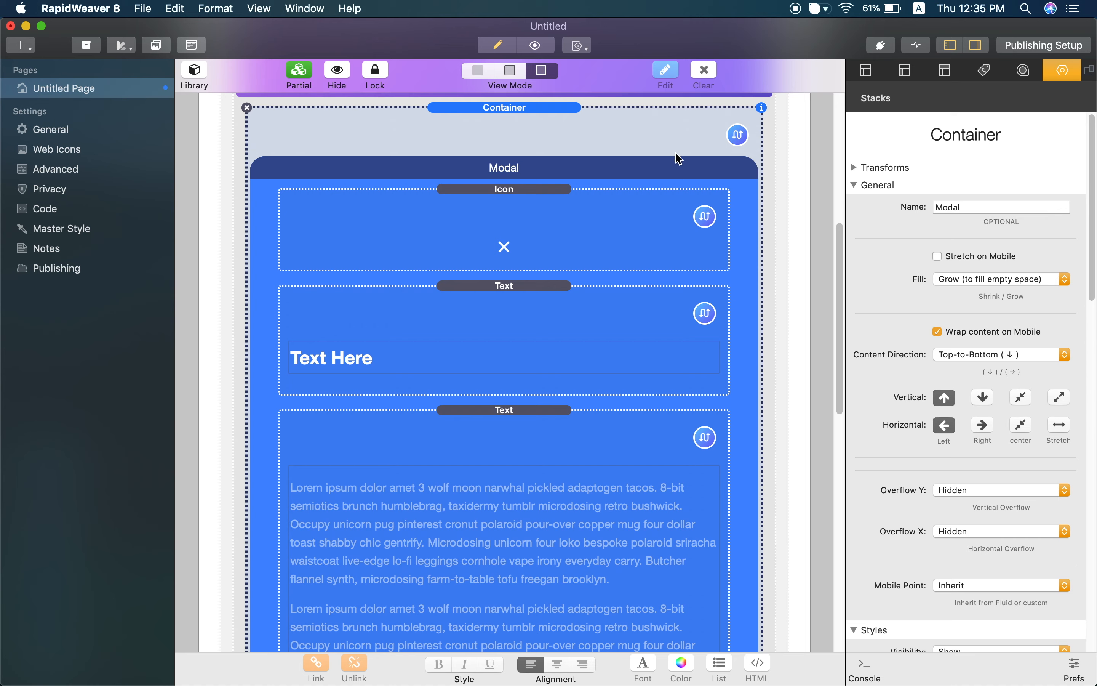
{"action": "scroll", "coordinate": [964, 296], "scroll_direction": "down", "scroll_amount": 3}
{"action": "scroll", "coordinate": [965, 295], "scroll_direction": "down", "scroll_amount": 10}
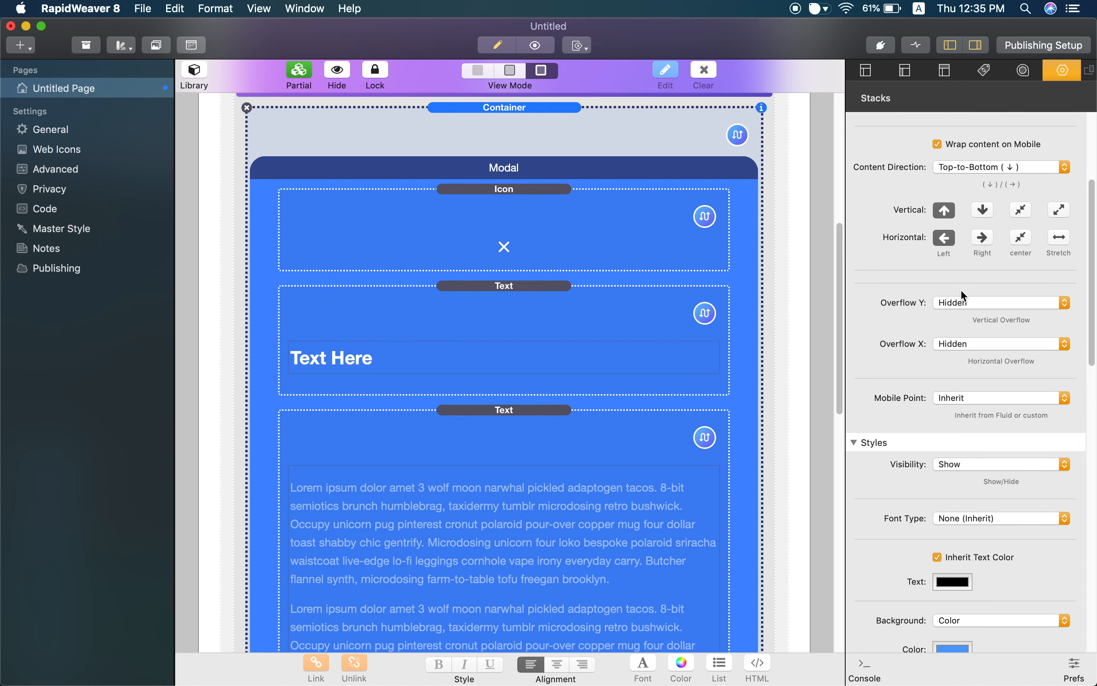
{"action": "scroll", "coordinate": [1004, 361], "scroll_direction": "down", "scroll_amount": 3}
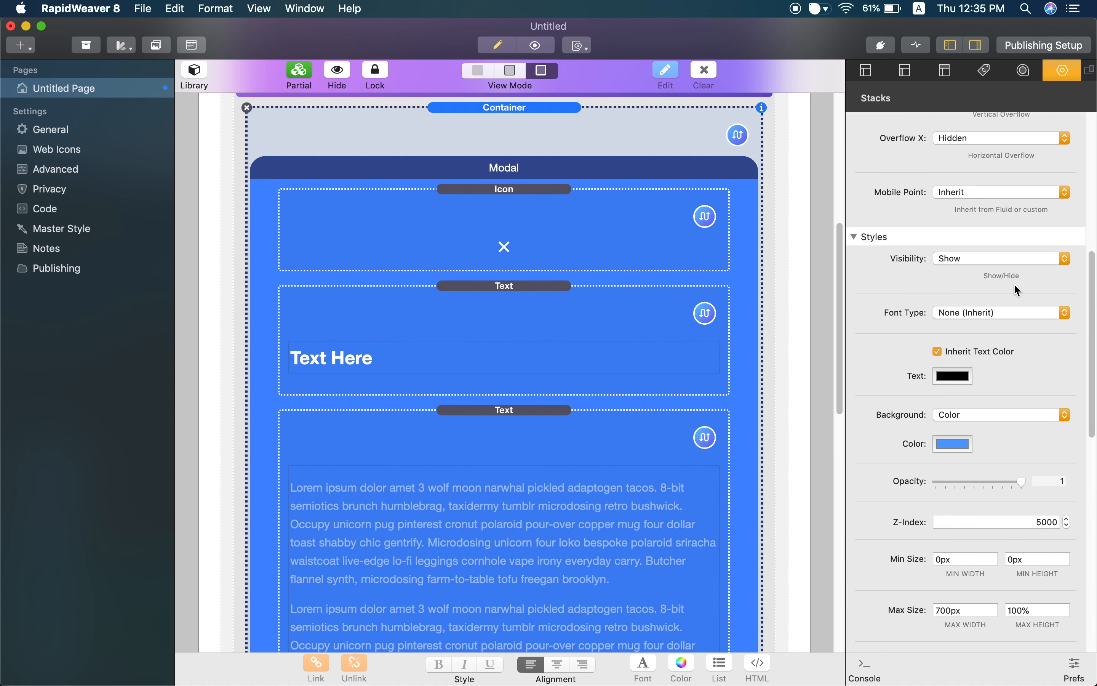
{"action": "left_click", "coordinate": [978, 261]}
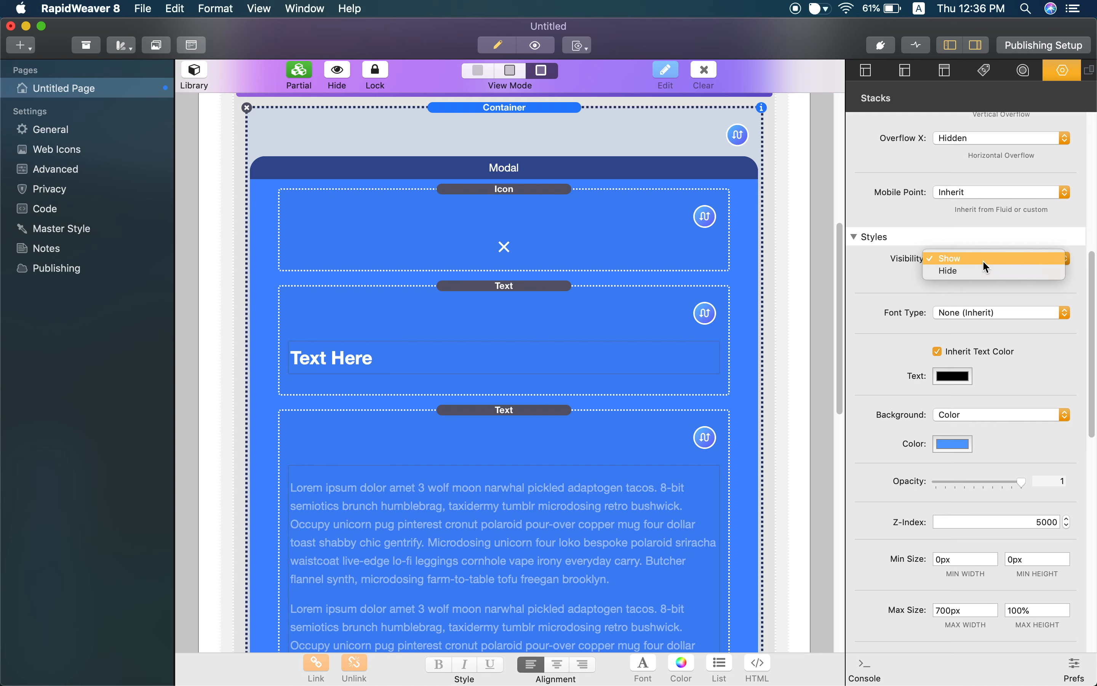
{"action": "left_click", "coordinate": [916, 294]}
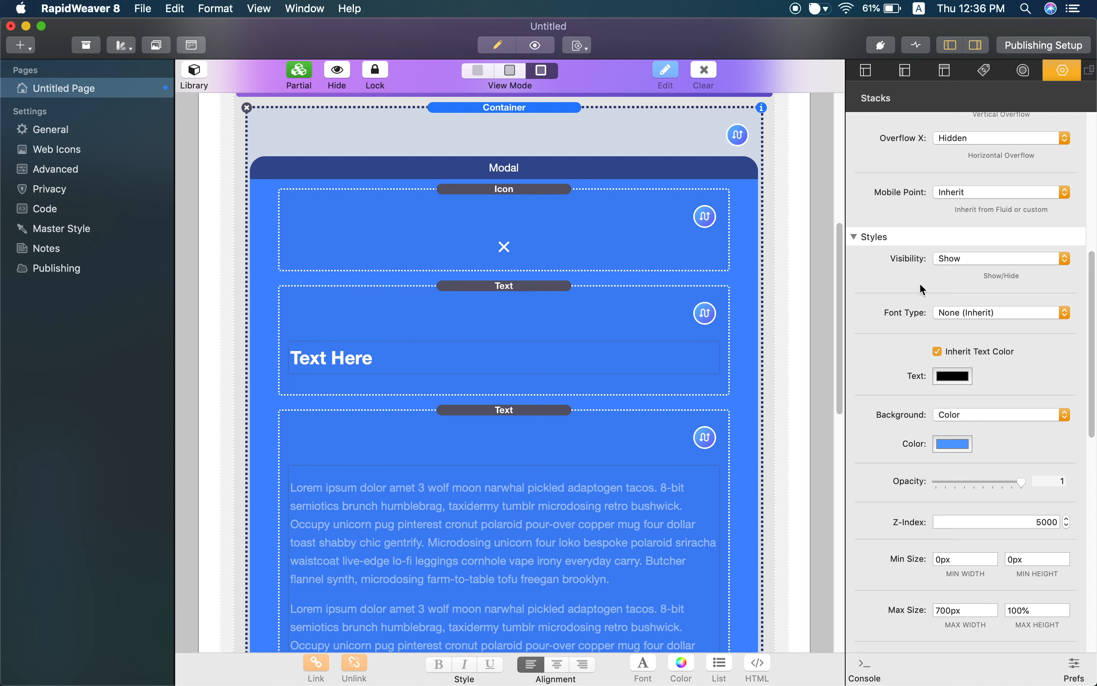
Set the Modal container's top margin to 100% and its opacity to 0
{"action": "scroll", "coordinate": [898, 311], "scroll_direction": "down", "scroll_amount": 4}
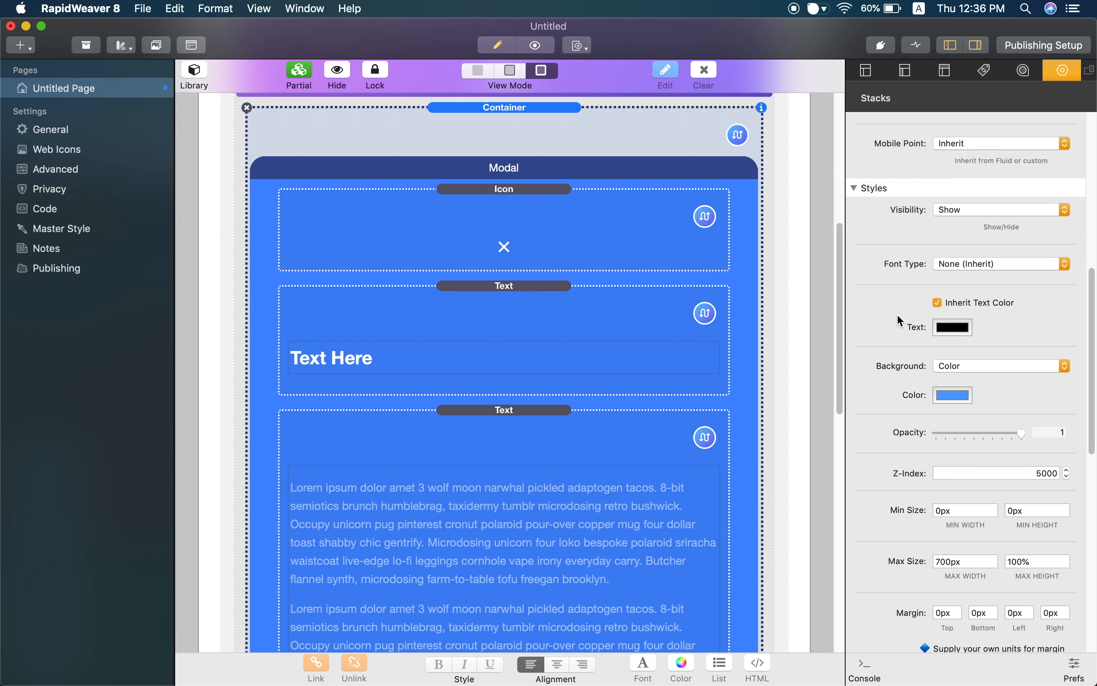
{"action": "scroll", "coordinate": [892, 317], "scroll_direction": "down", "scroll_amount": 4}
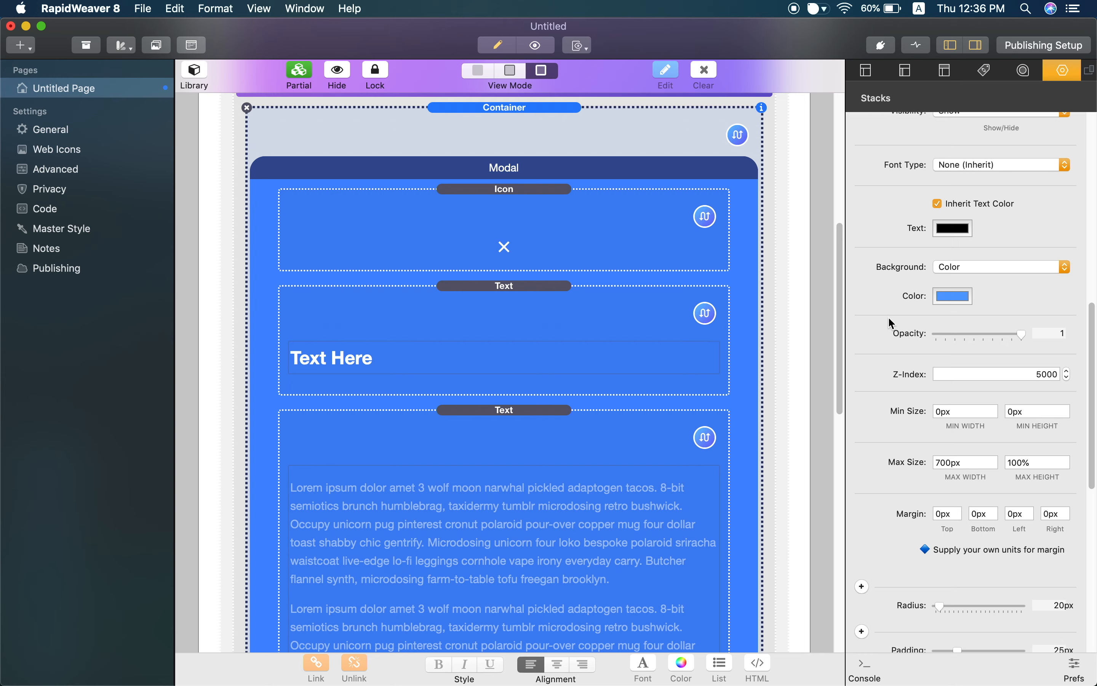
{"action": "scroll", "coordinate": [889, 330], "scroll_direction": "down", "scroll_amount": 1}
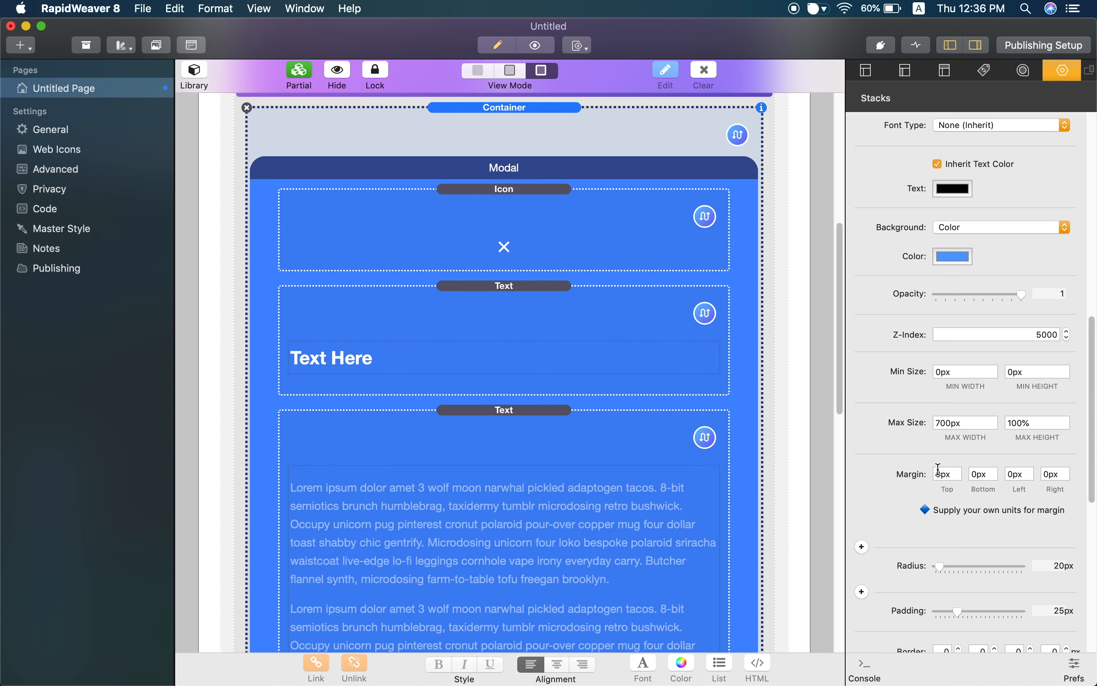
{"action": "left_click", "coordinate": [956, 472]}
{"action": "type", "text": "100"}
{"action": "key", "text": "Return"}
{"action": "left_click", "coordinate": [1063, 294]}
{"action": "type", "text": "0"}
{"action": "key", "text": "Return"}
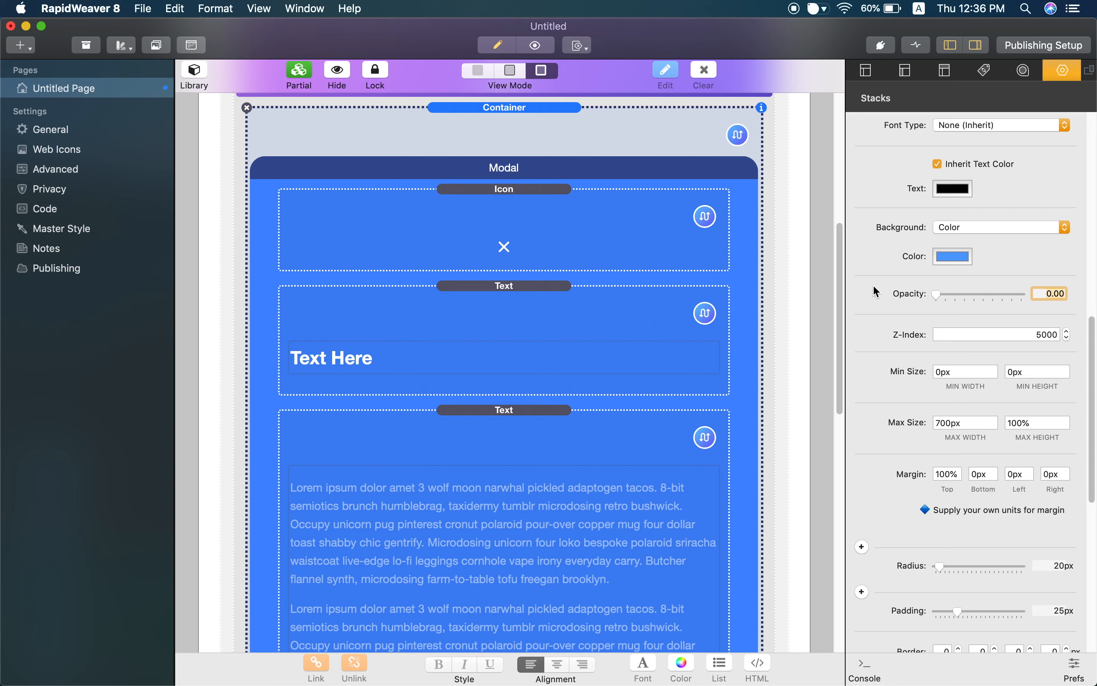
Reload the site preview in Chrome to check the modal's visibility, and return to RapidWeaver
{"action": "key", "text": "ctrl+Right"}
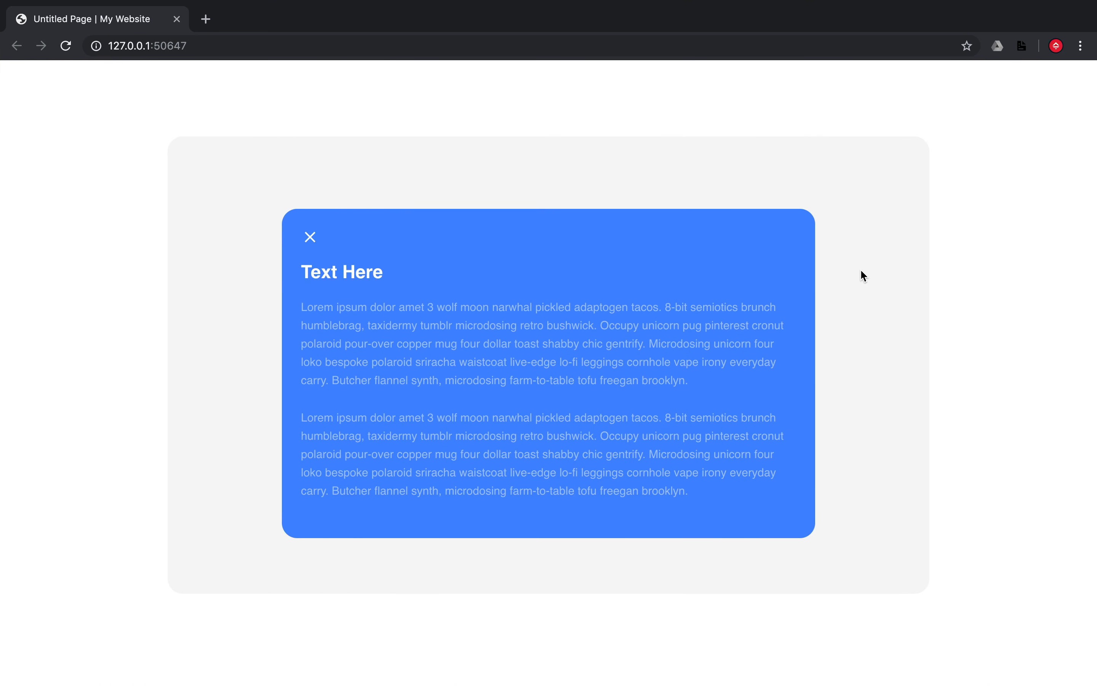
{"action": "key", "text": "super+r"}
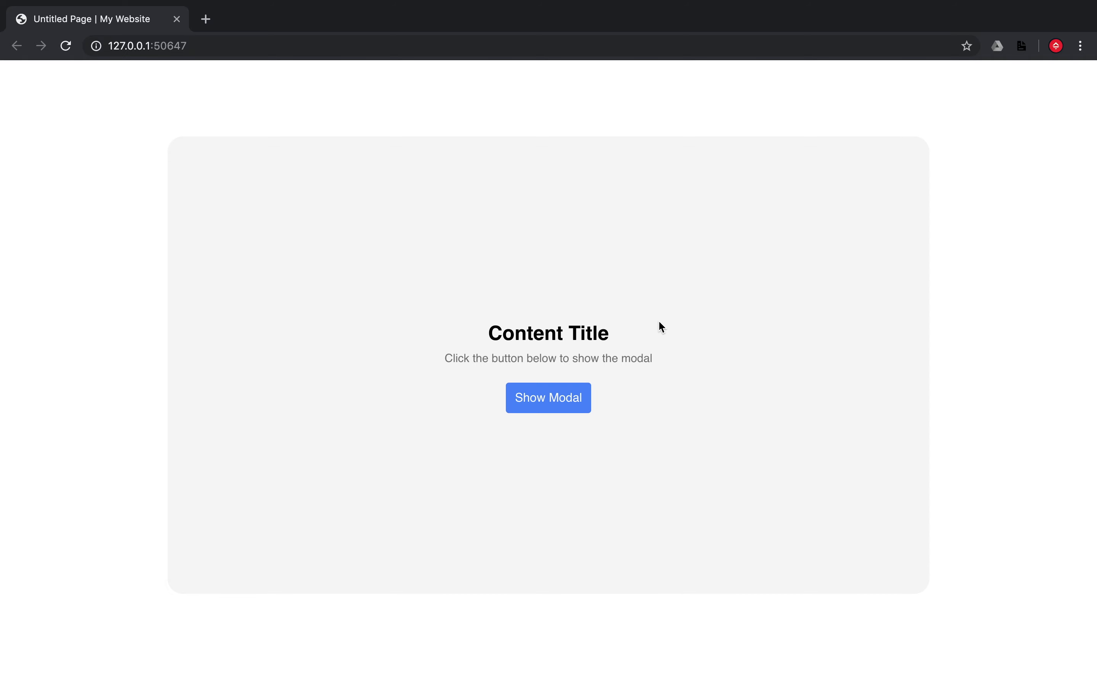
{"action": "key", "text": "ctrl+Left"}
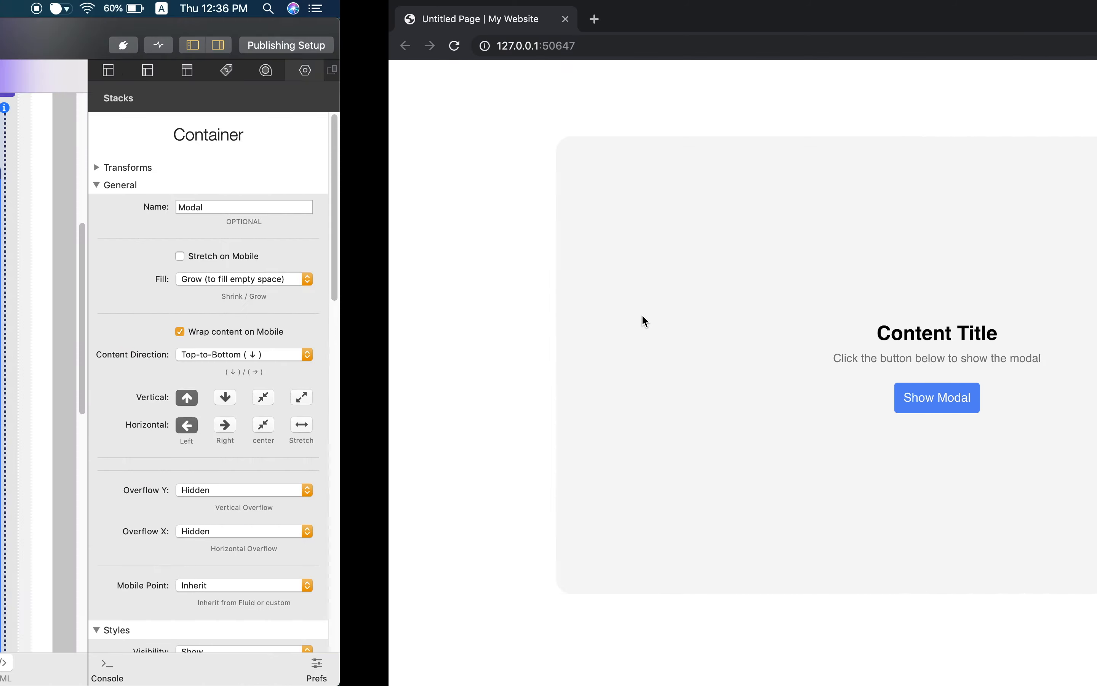
Add a Transform to the Modal container
{"action": "scroll", "coordinate": [601, 339], "scroll_direction": "up", "scroll_amount": 5}
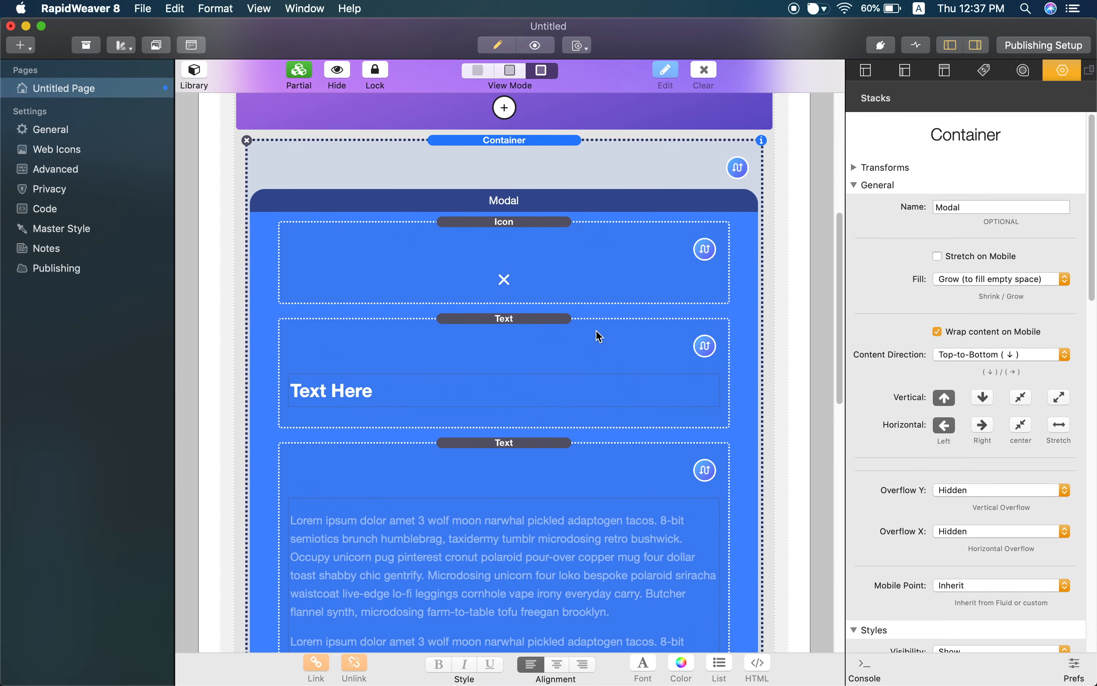
{"action": "scroll", "coordinate": [600, 336], "scroll_direction": "up", "scroll_amount": 2}
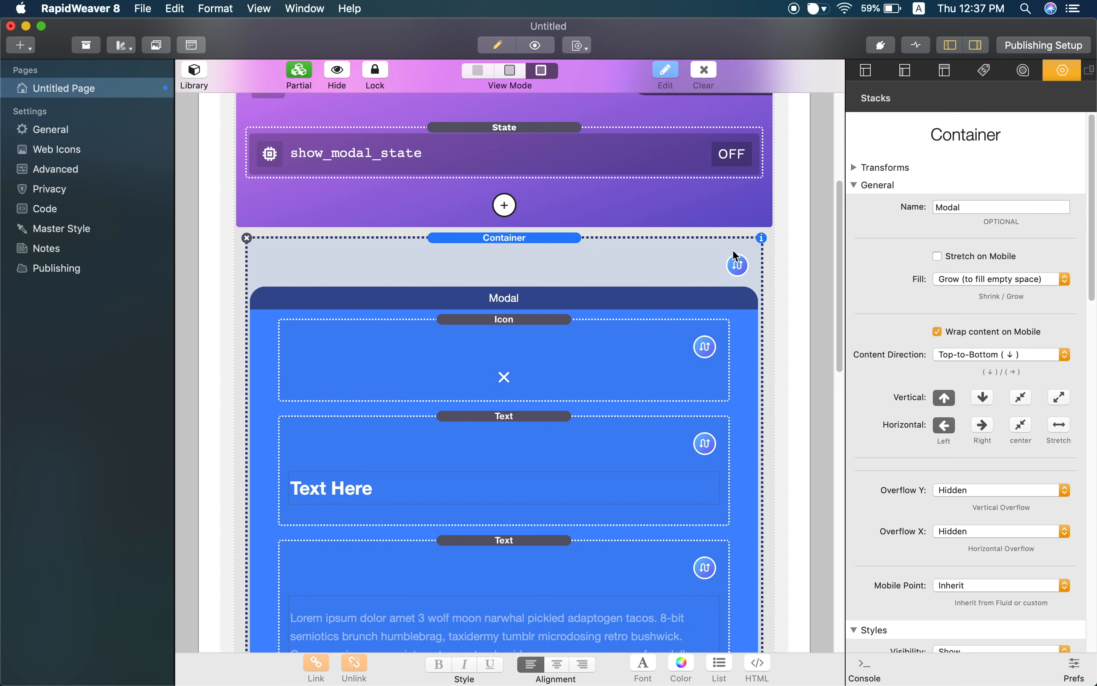
{"action": "scroll", "coordinate": [711, 320], "scroll_direction": "down", "scroll_amount": 2}
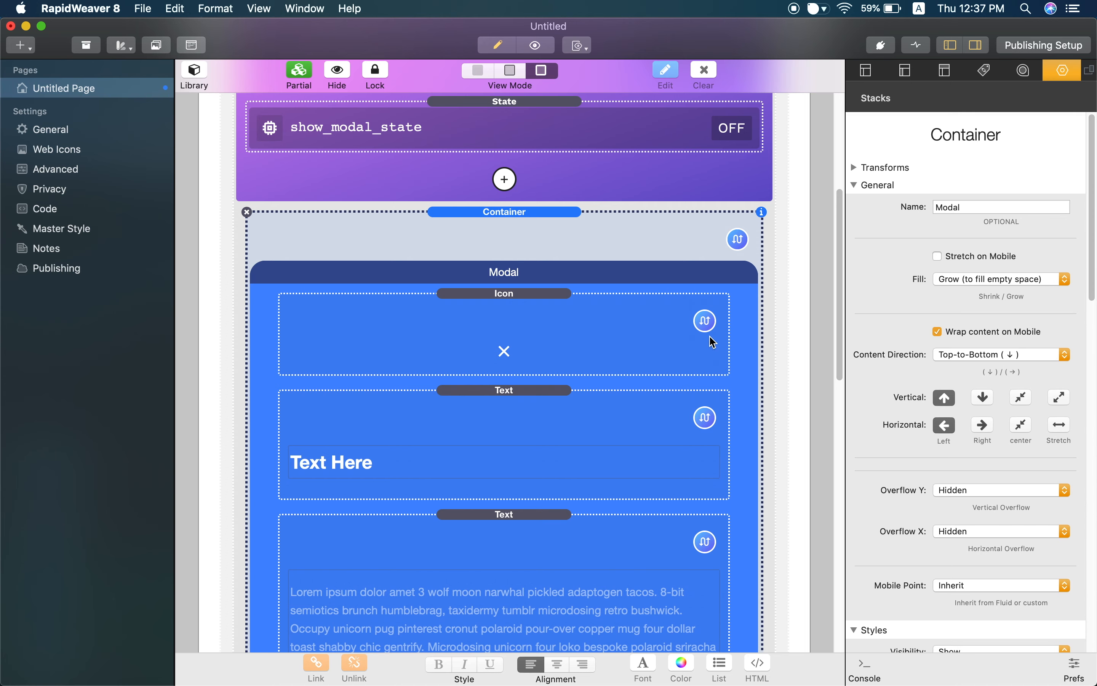
{"action": "scroll", "coordinate": [701, 358], "scroll_direction": "down", "scroll_amount": 3}
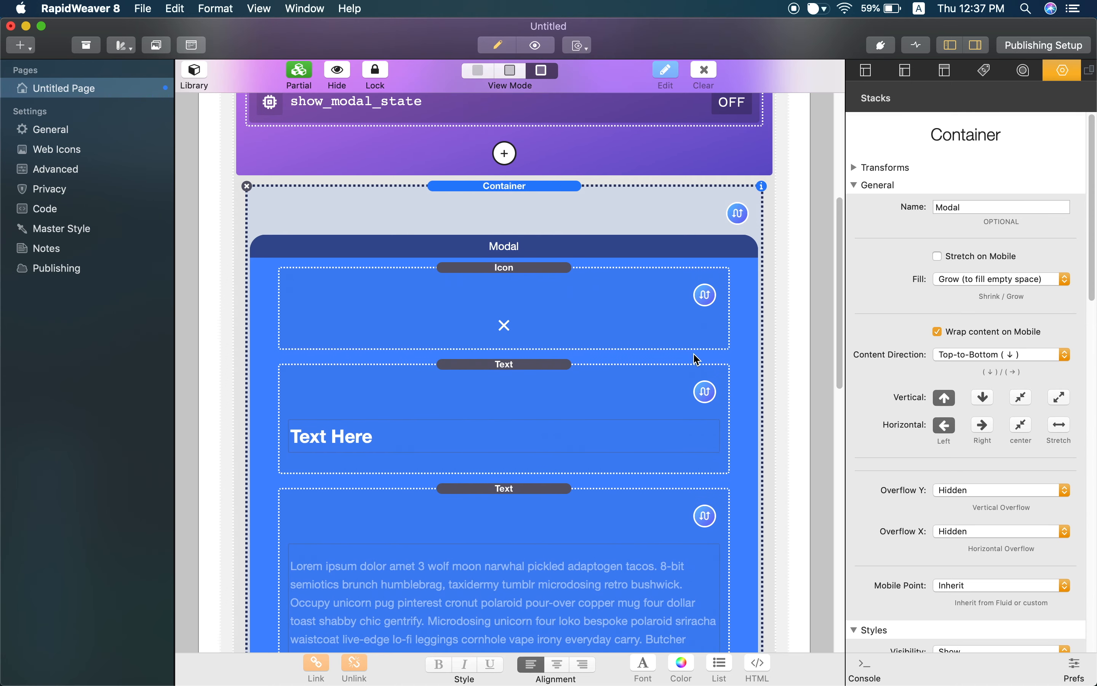
{"action": "scroll", "coordinate": [696, 377], "scroll_direction": "down", "scroll_amount": 3}
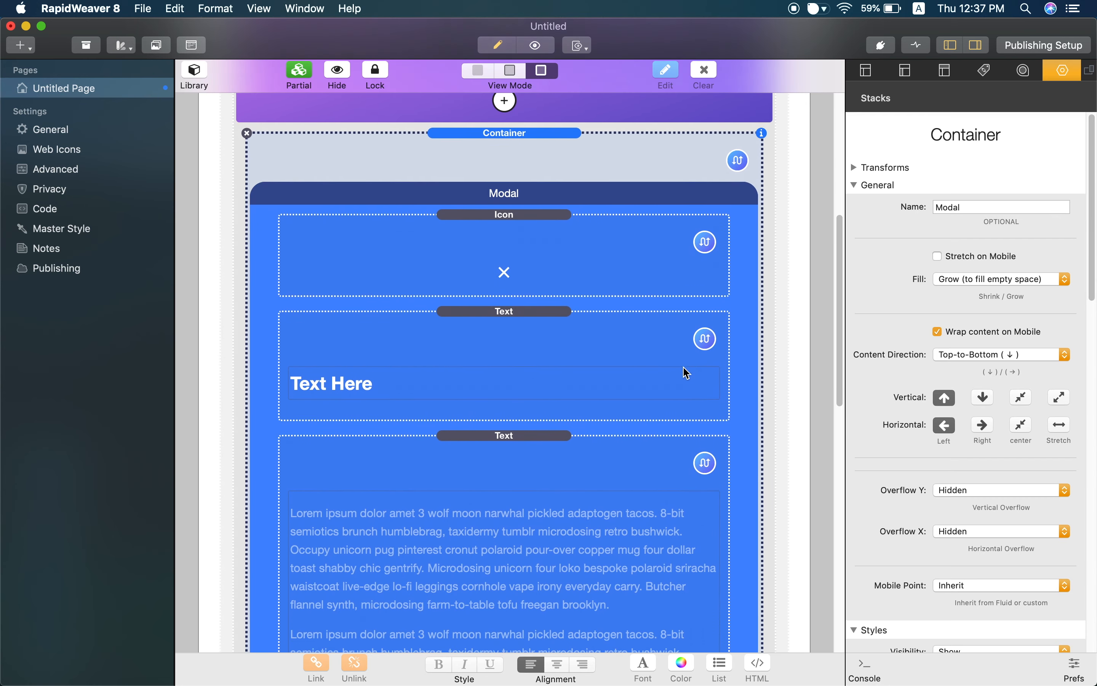
{"action": "scroll", "coordinate": [709, 407], "scroll_direction": "down", "scroll_amount": 3}
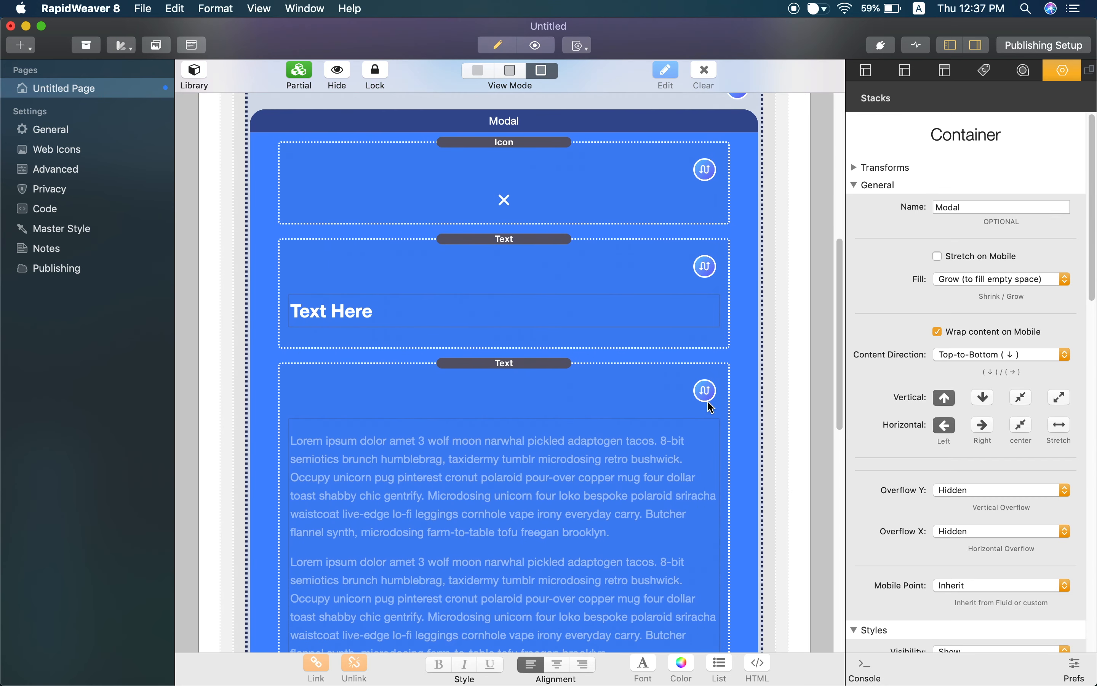
{"action": "scroll", "coordinate": [710, 407], "scroll_direction": "up", "scroll_amount": 3}
{"action": "scroll", "coordinate": [710, 407], "scroll_direction": "up", "scroll_amount": 3}
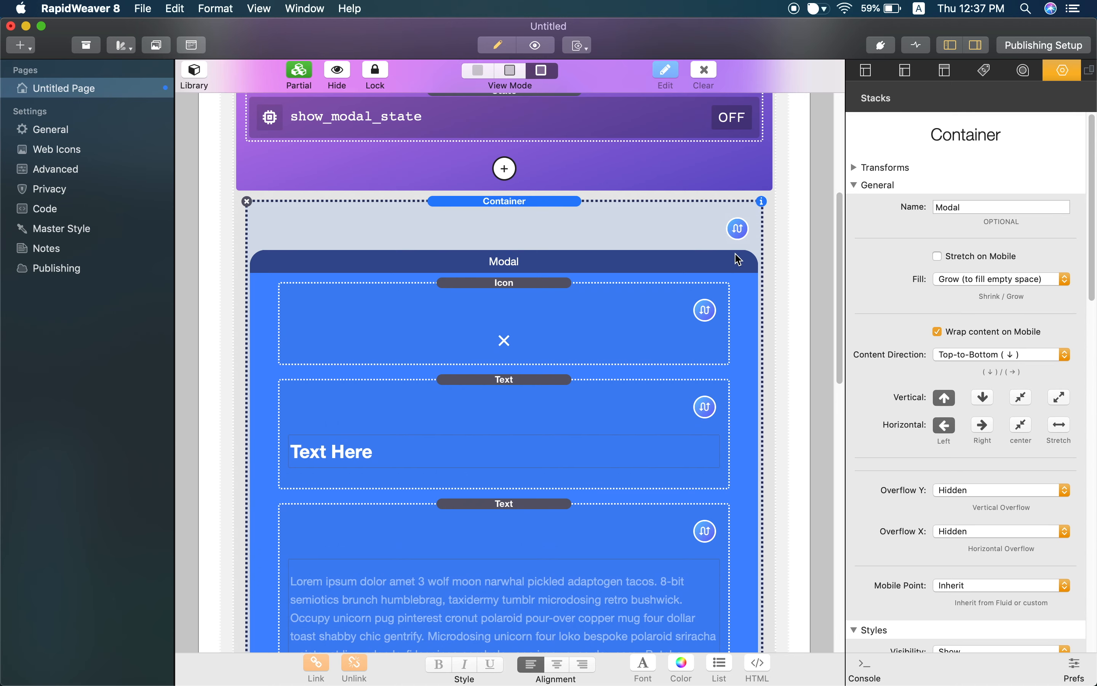
{"action": "left_click", "coordinate": [740, 231]}
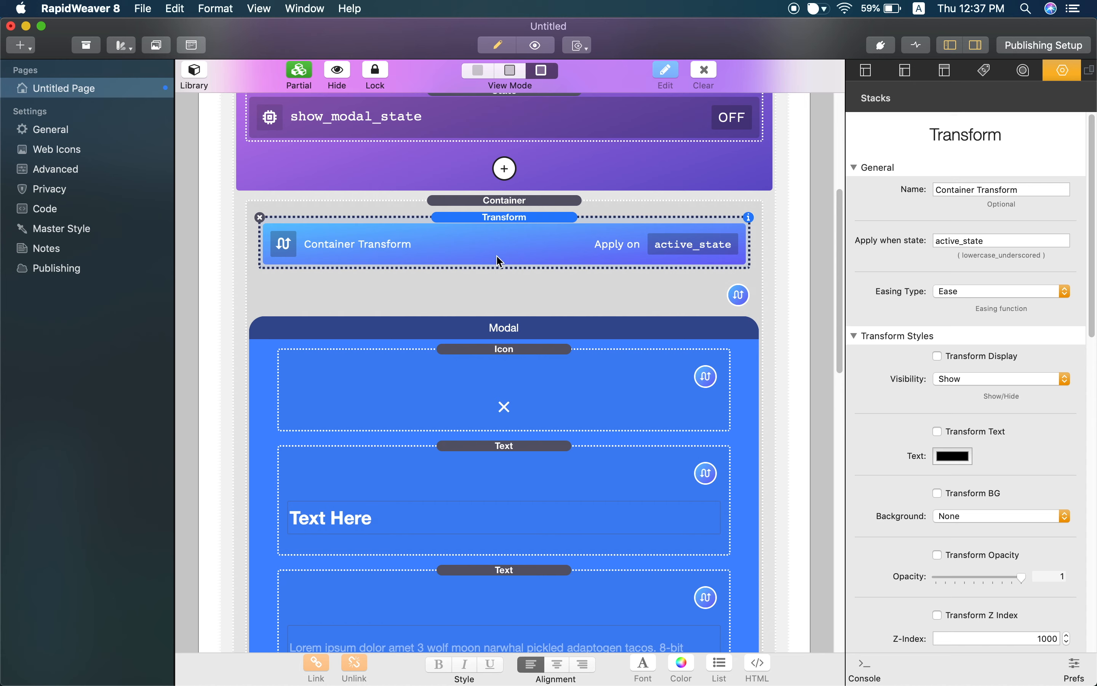
Rename the Modal container's transform as Modal Transform
{"action": "scroll", "coordinate": [558, 256], "scroll_direction": "up", "scroll_amount": 1}
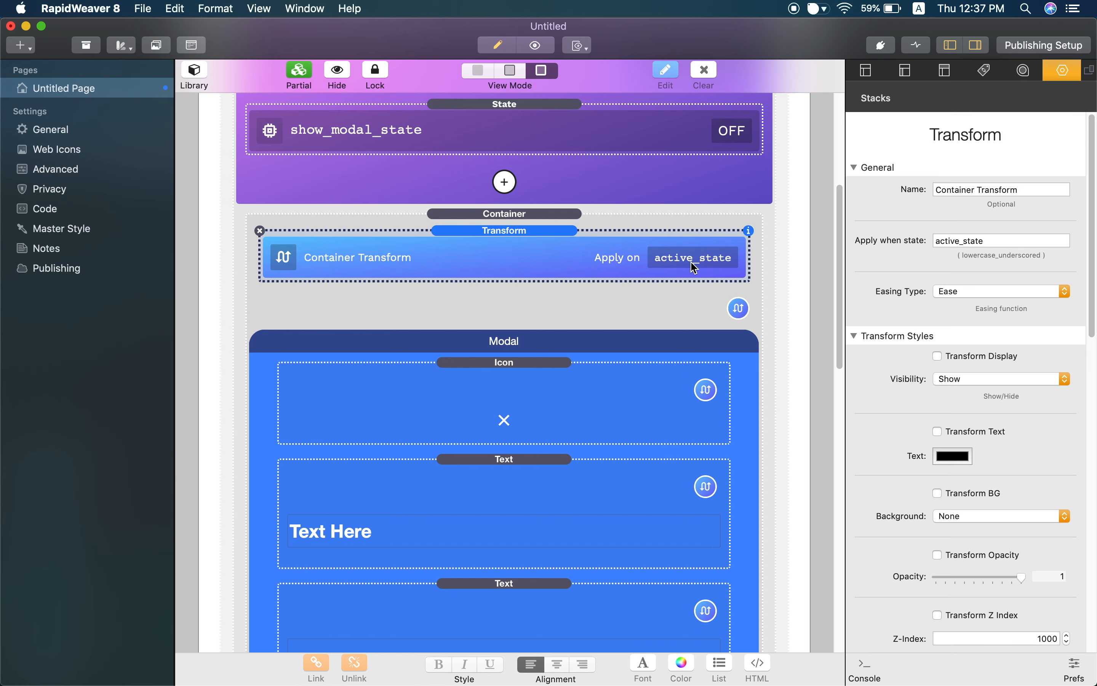
{"action": "scroll", "coordinate": [694, 268], "scroll_direction": "up", "scroll_amount": 1}
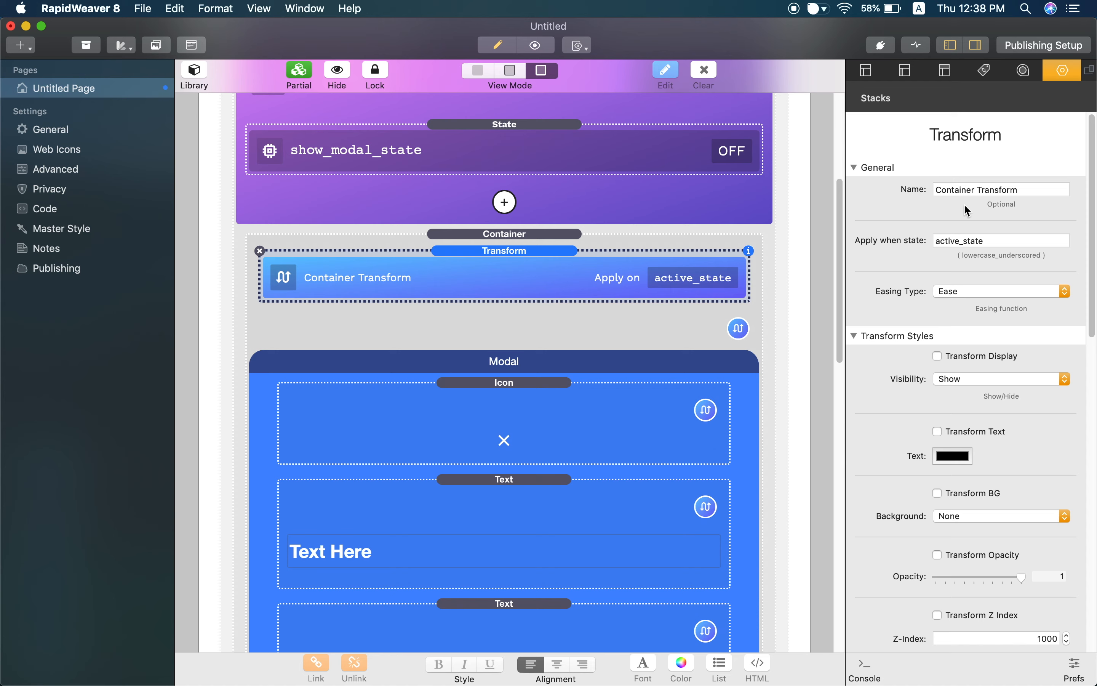
{"action": "scroll", "coordinate": [902, 224], "scroll_direction": "down", "scroll_amount": 1}
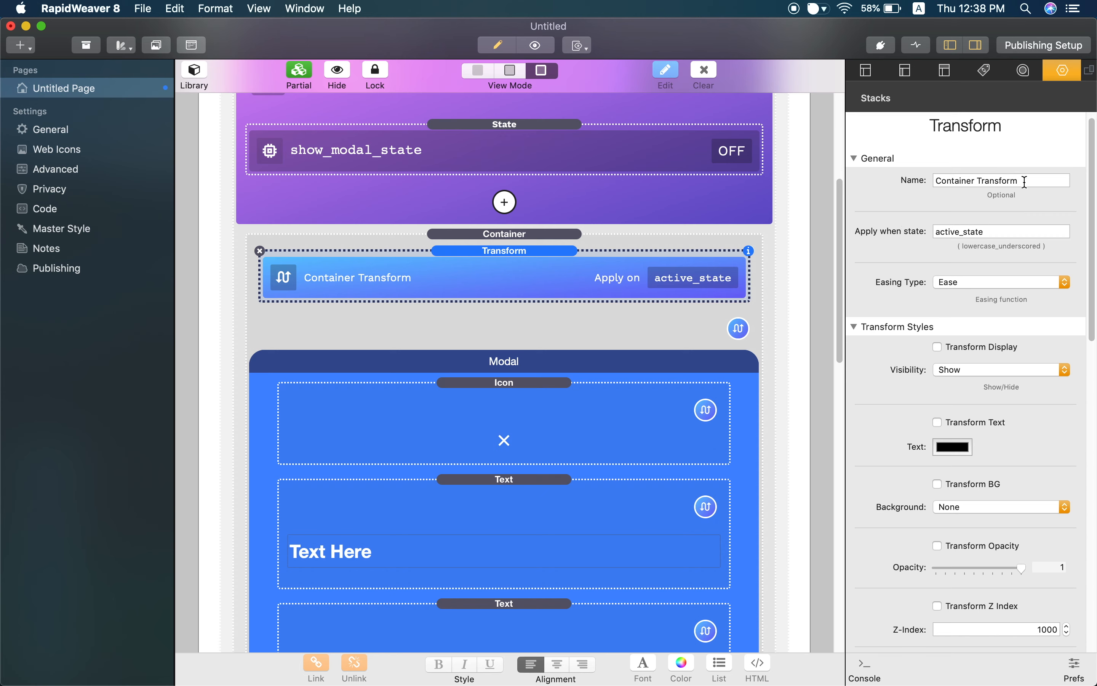
{"action": "left_click_drag", "start_coordinate": [1023, 180], "coordinate": [928, 180]}
{"action": "type", "text": "Modal "}
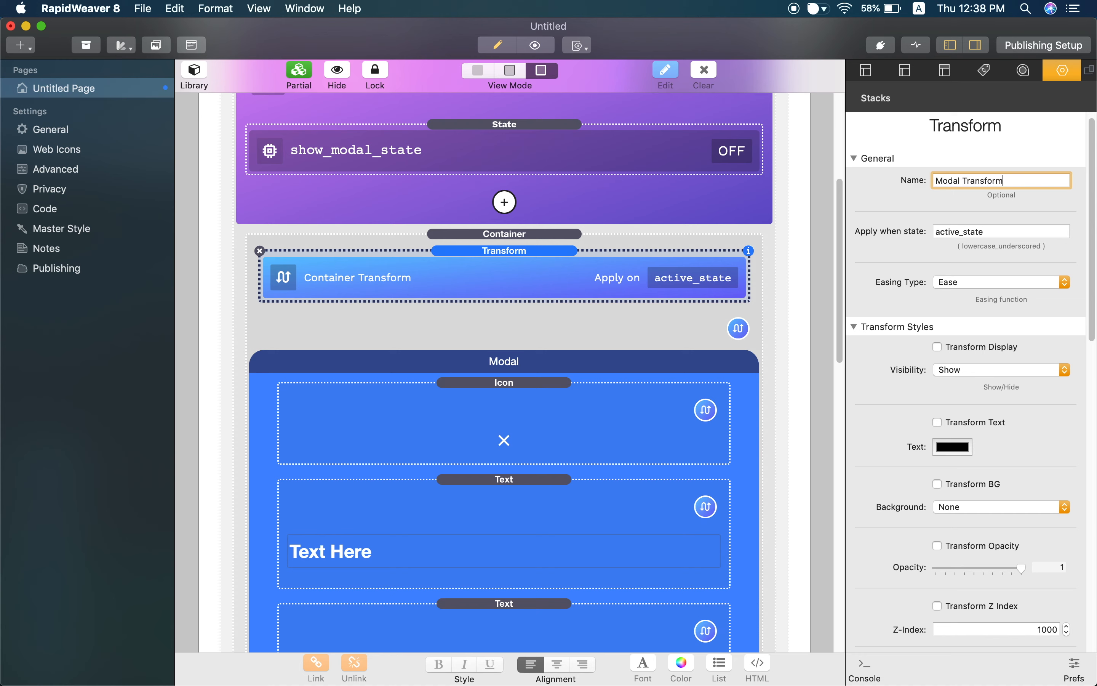
{"action": "type", "text": "Transform"}
{"action": "key", "text": "Return"}
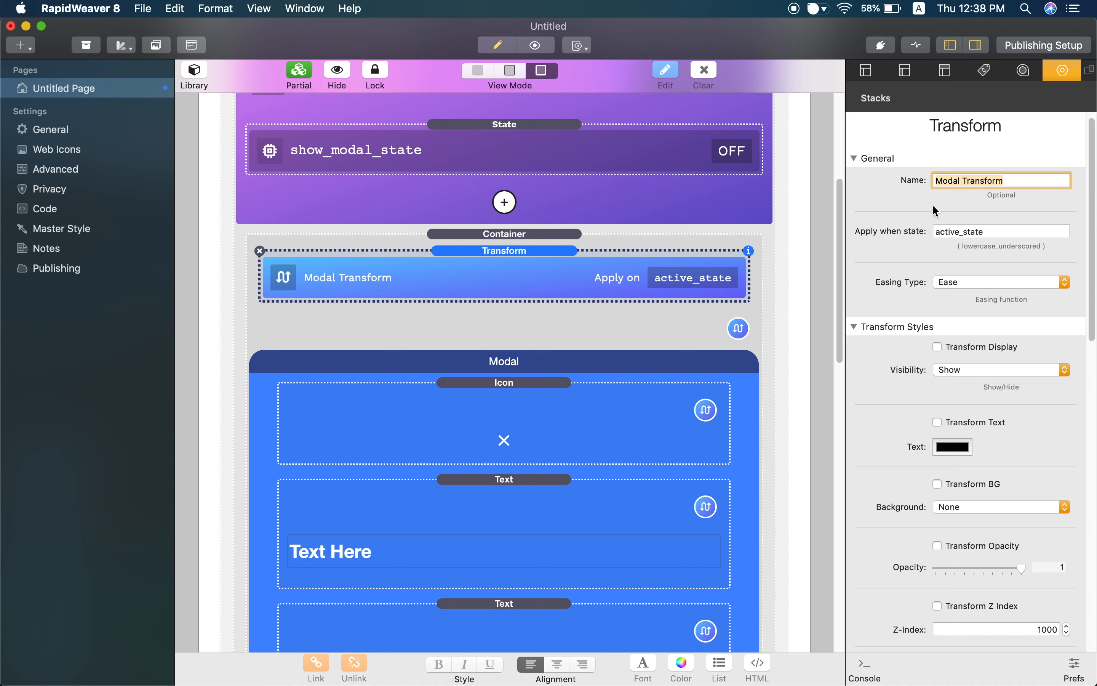
Set the Modal Transform to apply when the state is show_modal_state
{"action": "left_click_drag", "start_coordinate": [935, 232], "coordinate": [987, 232]}
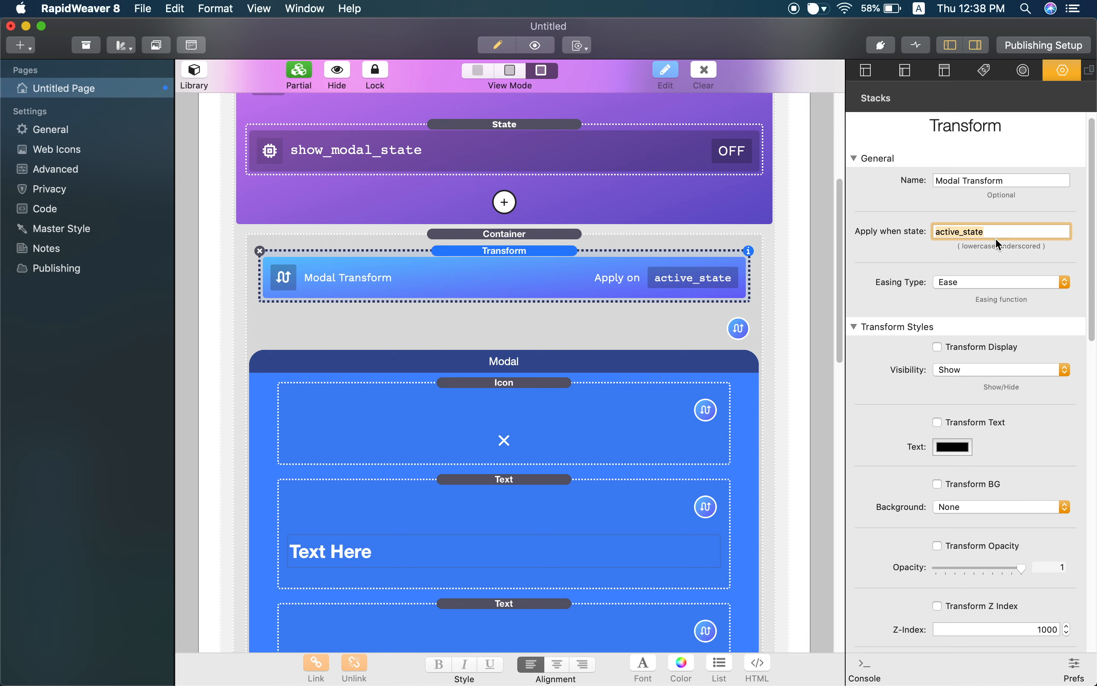
{"action": "scroll", "coordinate": [623, 279], "scroll_direction": "up", "scroll_amount": 2}
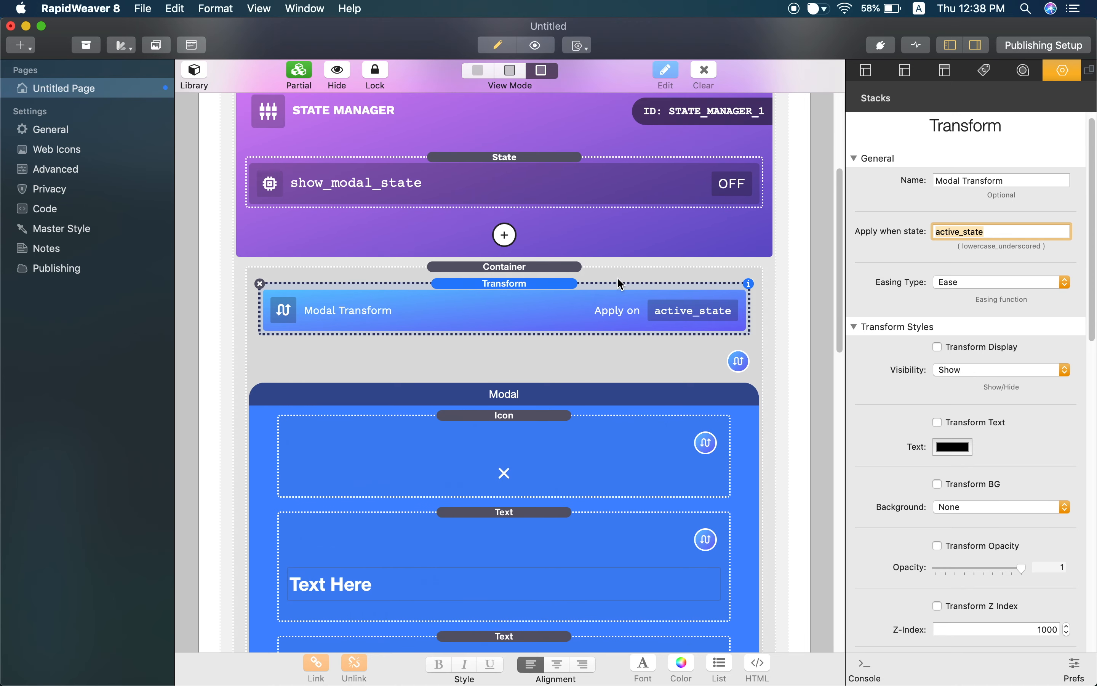
{"action": "scroll", "coordinate": [620, 280], "scroll_direction": "up", "scroll_amount": 1}
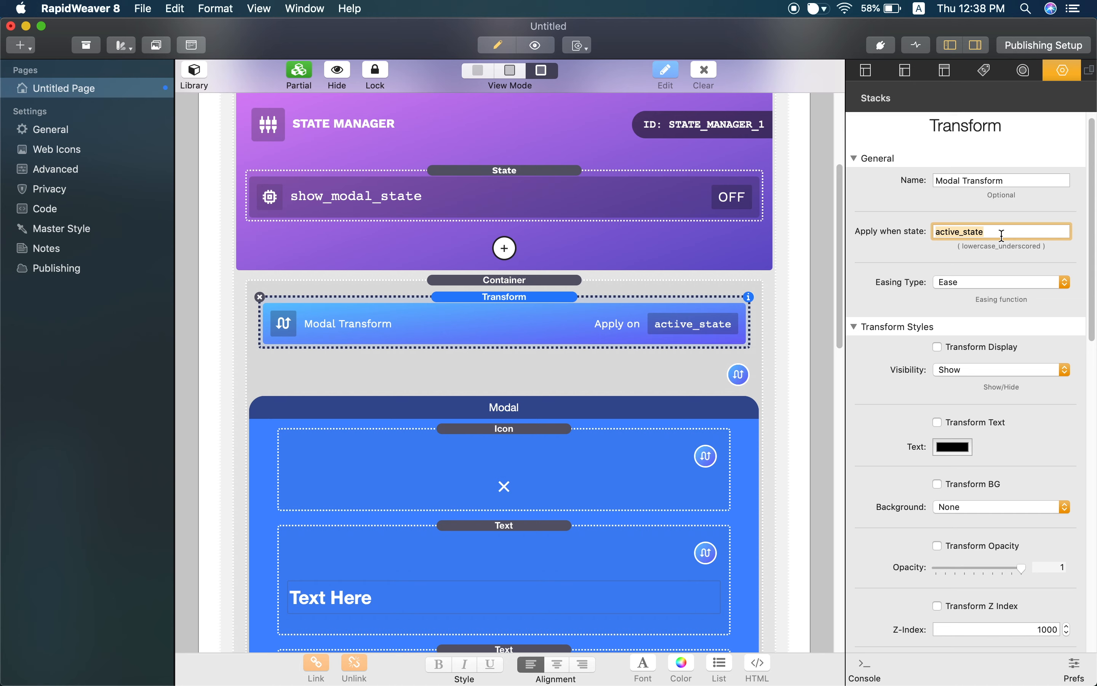
{"action": "type", "text": "show_modal_state"}
{"action": "key", "text": "Return"}
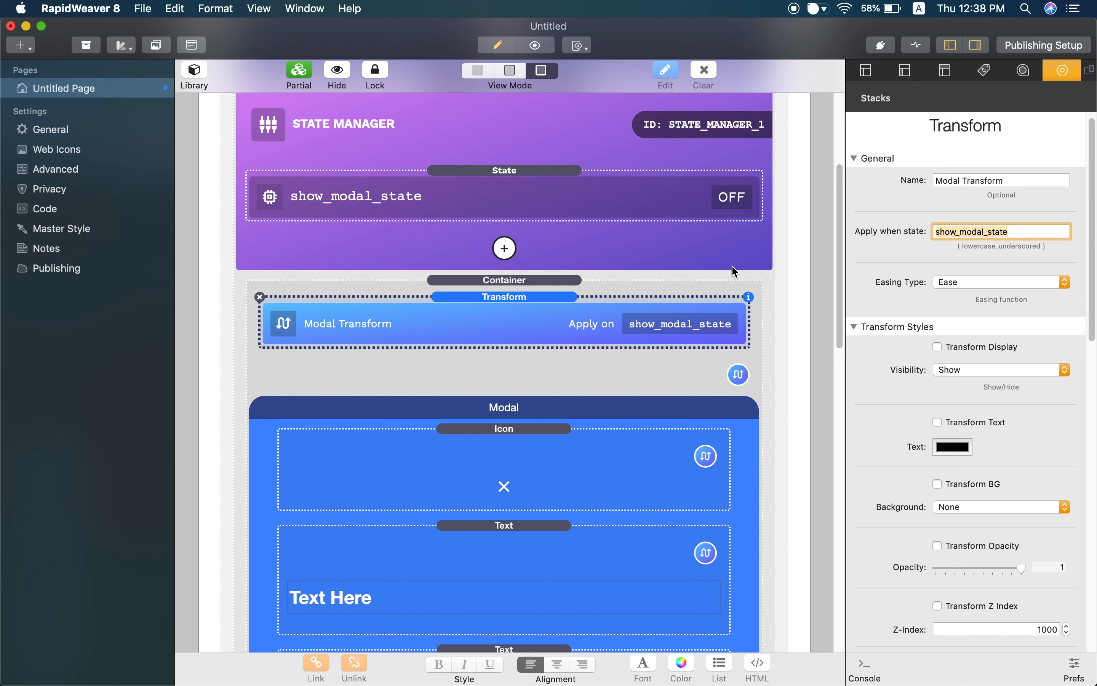
{"action": "left_click", "coordinate": [704, 308]}
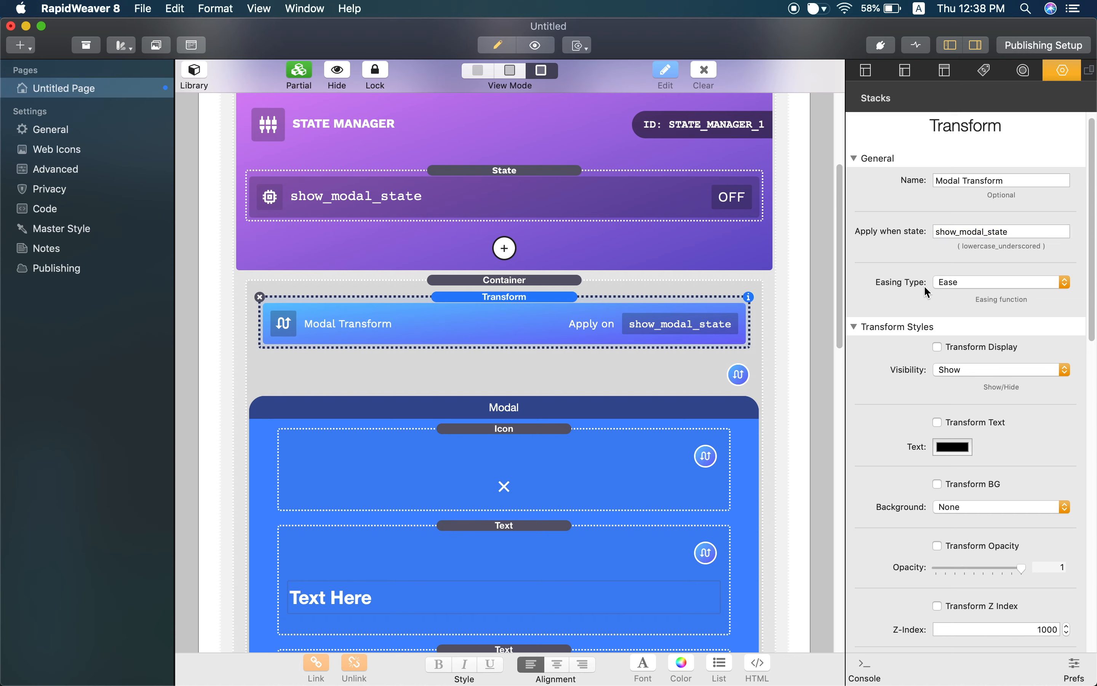
Examine the Modal Transform's available style options, from display visibility and opacity through margin, border, shadow and shape/size
{"action": "scroll", "coordinate": [907, 261], "scroll_direction": "down", "scroll_amount": 4}
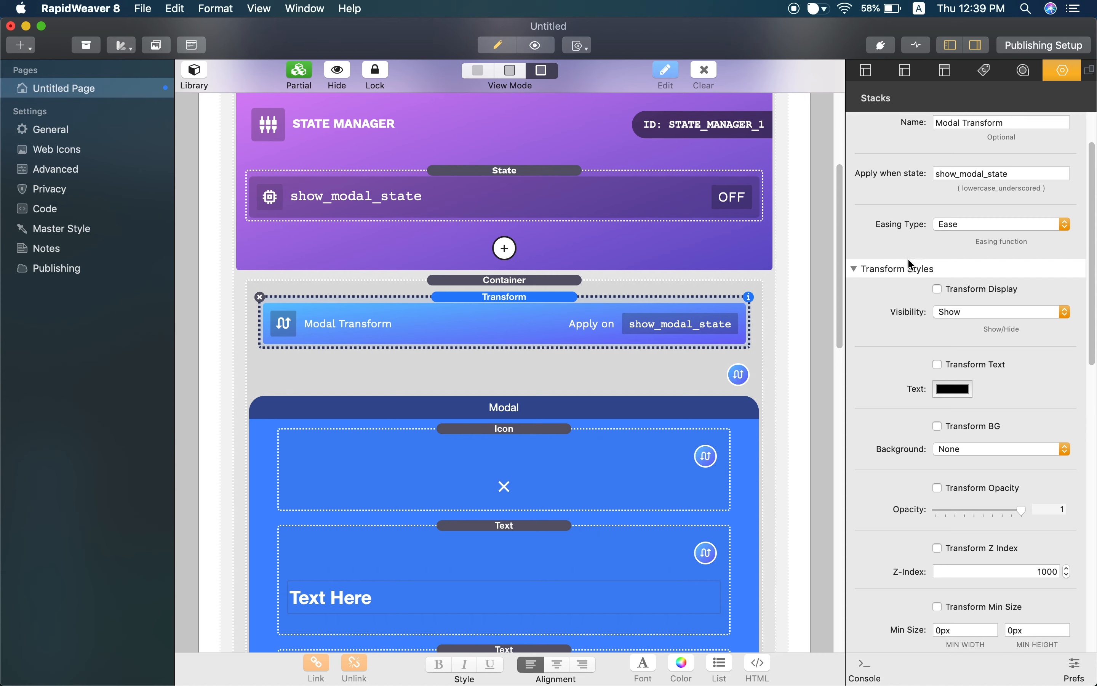
{"action": "scroll", "coordinate": [911, 265], "scroll_direction": "down", "scroll_amount": 6}
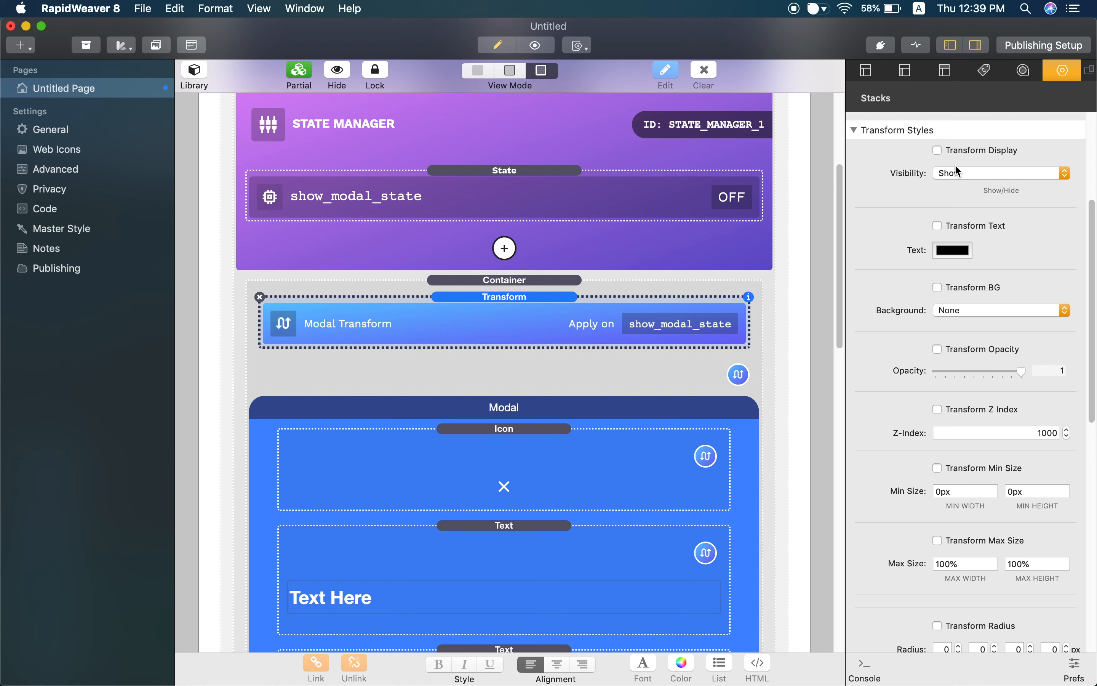
{"action": "left_click", "coordinate": [957, 176]}
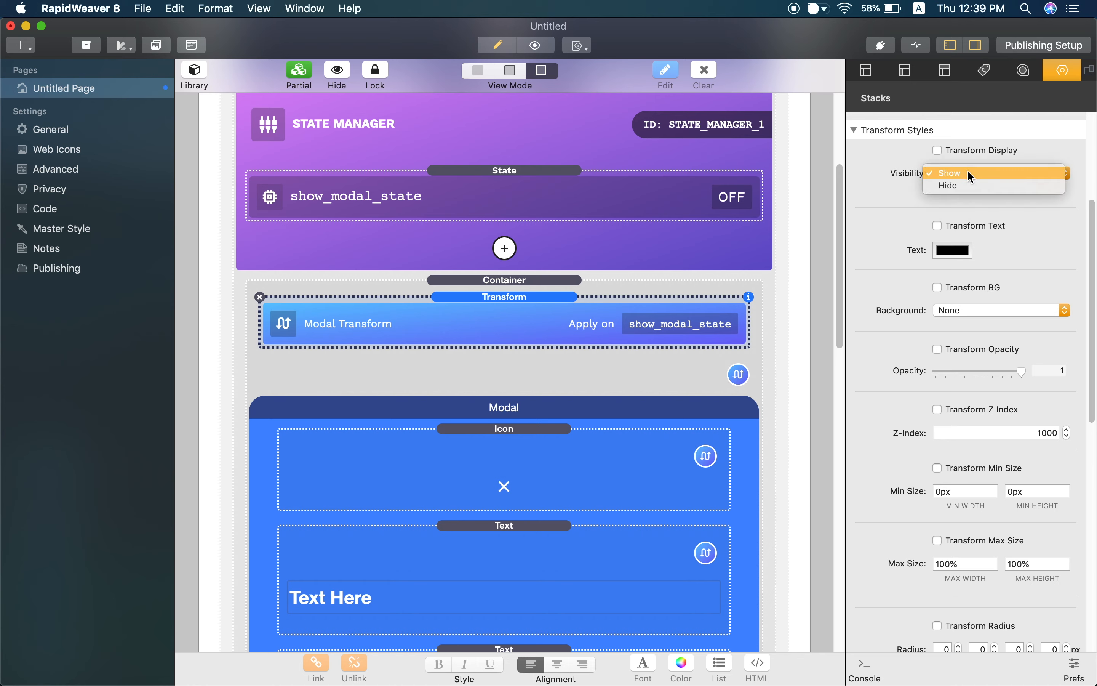
{"action": "left_click", "coordinate": [987, 156]}
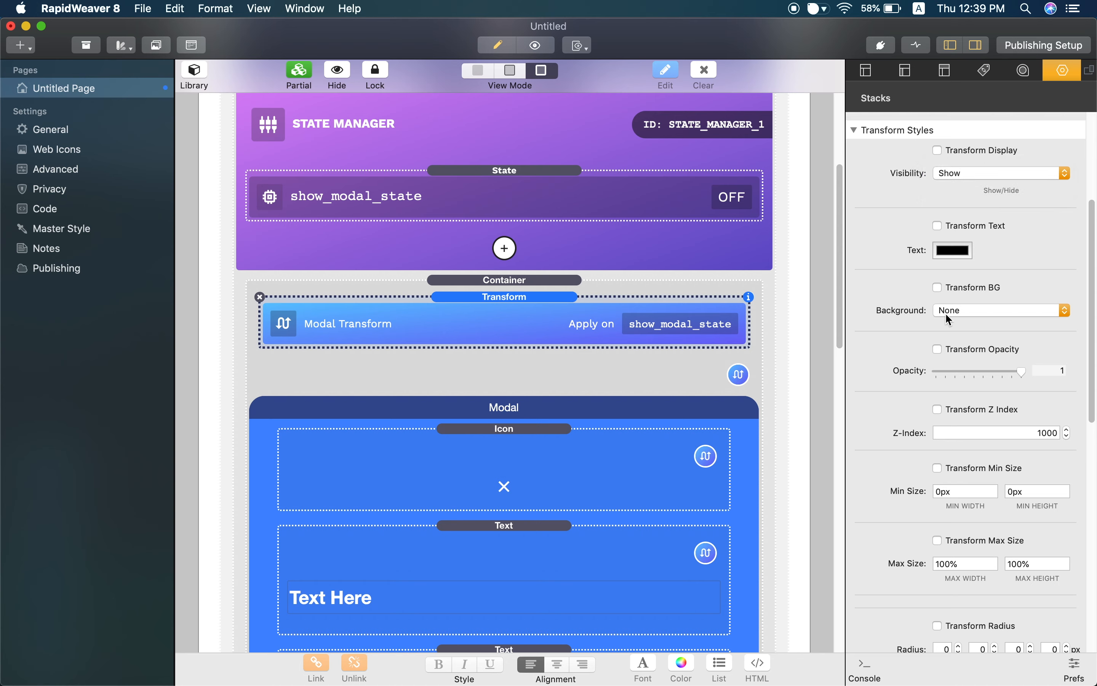
{"action": "scroll", "coordinate": [923, 350], "scroll_direction": "down", "scroll_amount": 2}
{"action": "scroll", "coordinate": [947, 381], "scroll_direction": "down", "scroll_amount": 5}
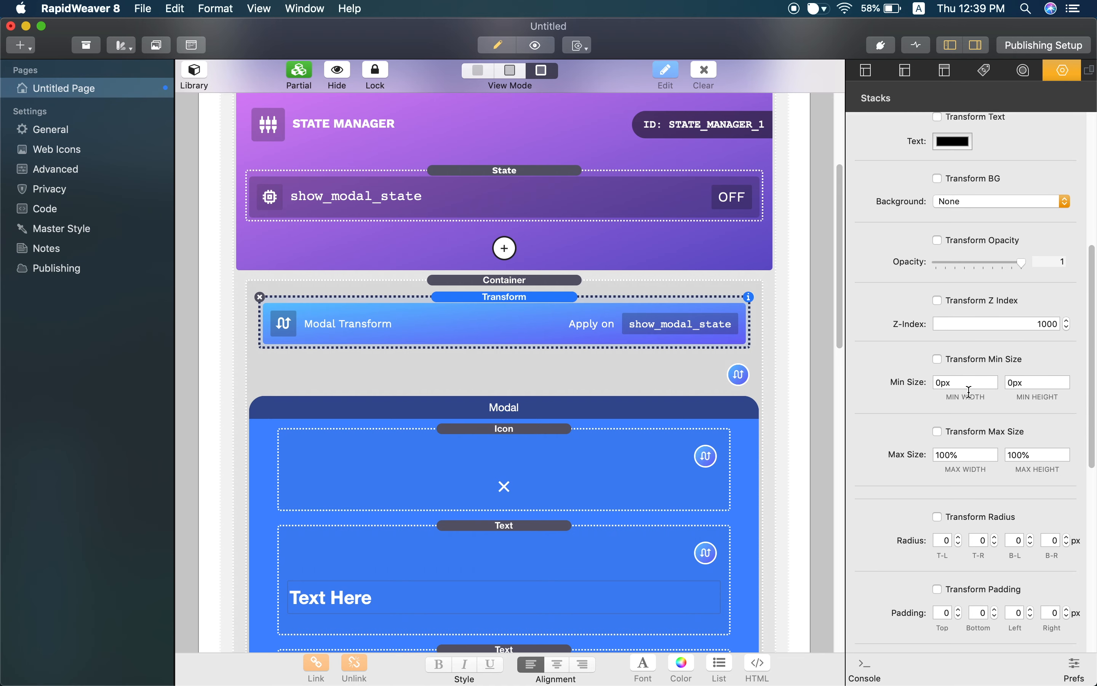
{"action": "scroll", "coordinate": [932, 449], "scroll_direction": "down", "scroll_amount": 4}
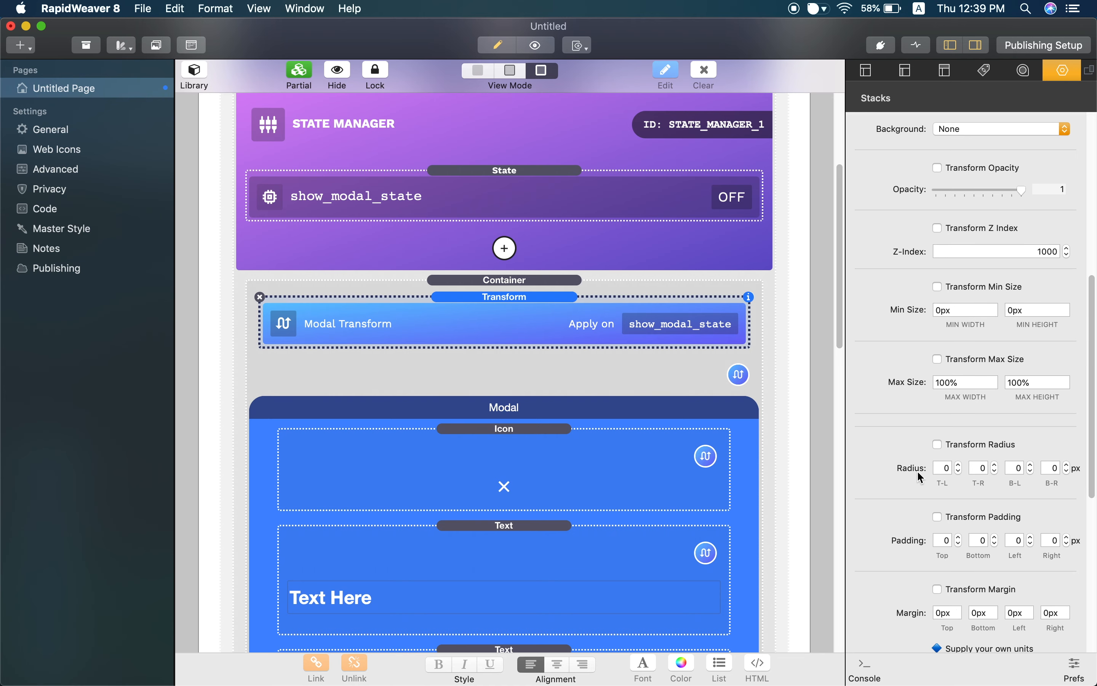
{"action": "scroll", "coordinate": [921, 467], "scroll_direction": "down", "scroll_amount": 4}
{"action": "scroll", "coordinate": [938, 467], "scroll_direction": "down", "scroll_amount": 6}
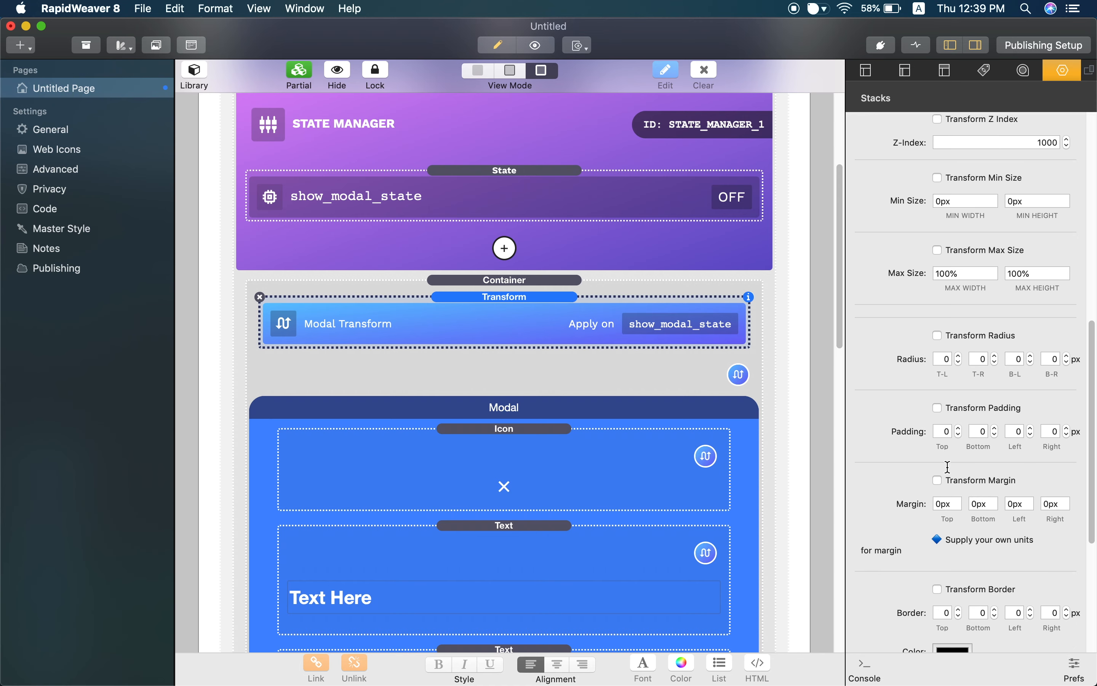
{"action": "scroll", "coordinate": [950, 472], "scroll_direction": "down", "scroll_amount": 10}
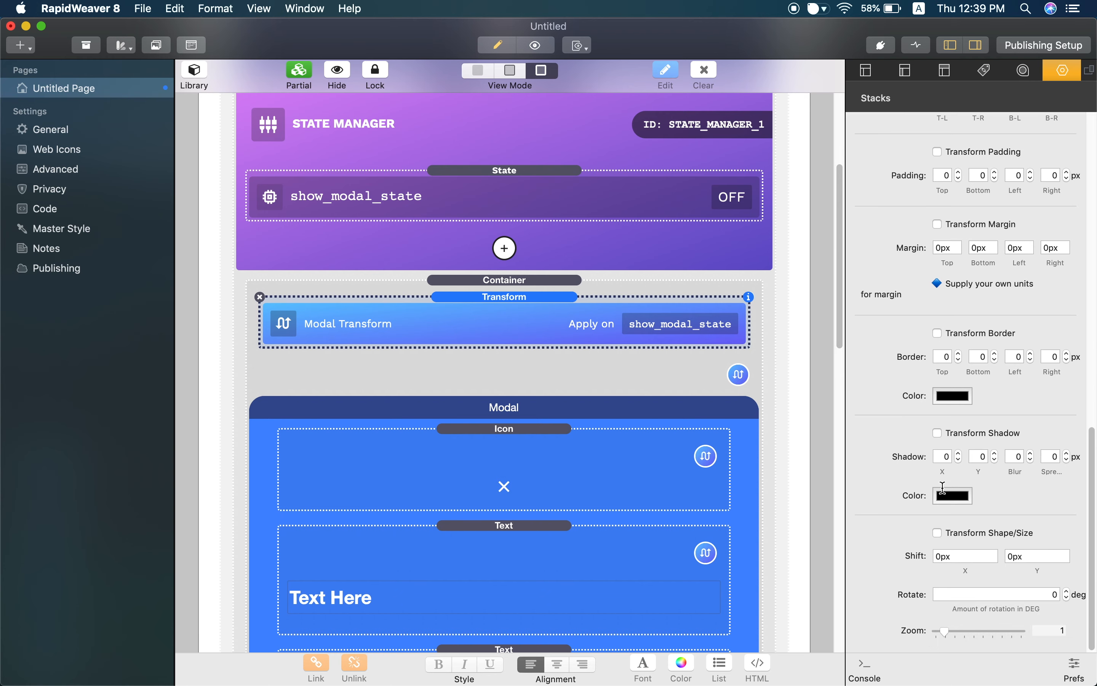
{"action": "scroll", "coordinate": [942, 488], "scroll_direction": "up", "scroll_amount": 20}
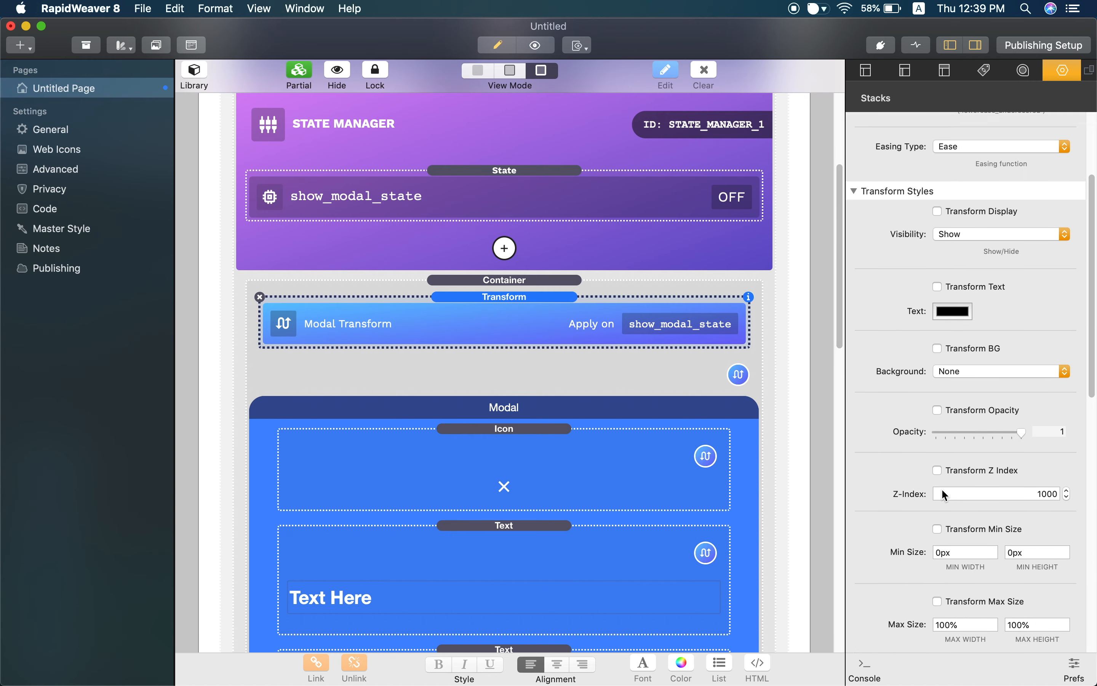
{"action": "scroll", "coordinate": [942, 488], "scroll_direction": "up", "scroll_amount": 2}
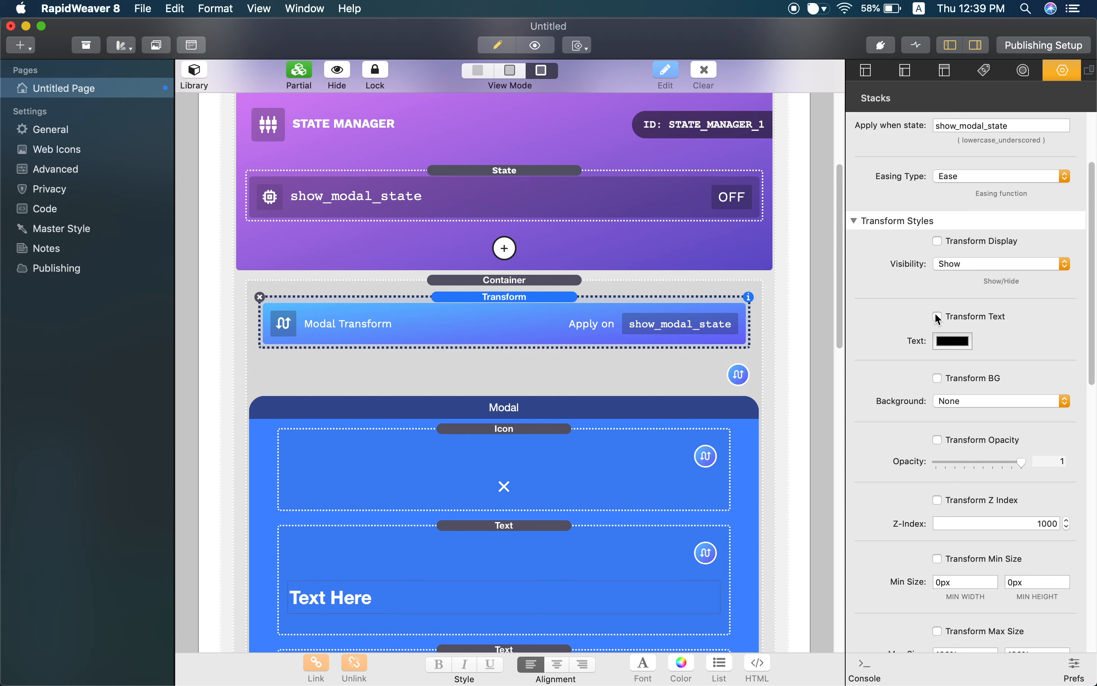
{"action": "scroll", "coordinate": [909, 286], "scroll_direction": "down", "scroll_amount": 3}
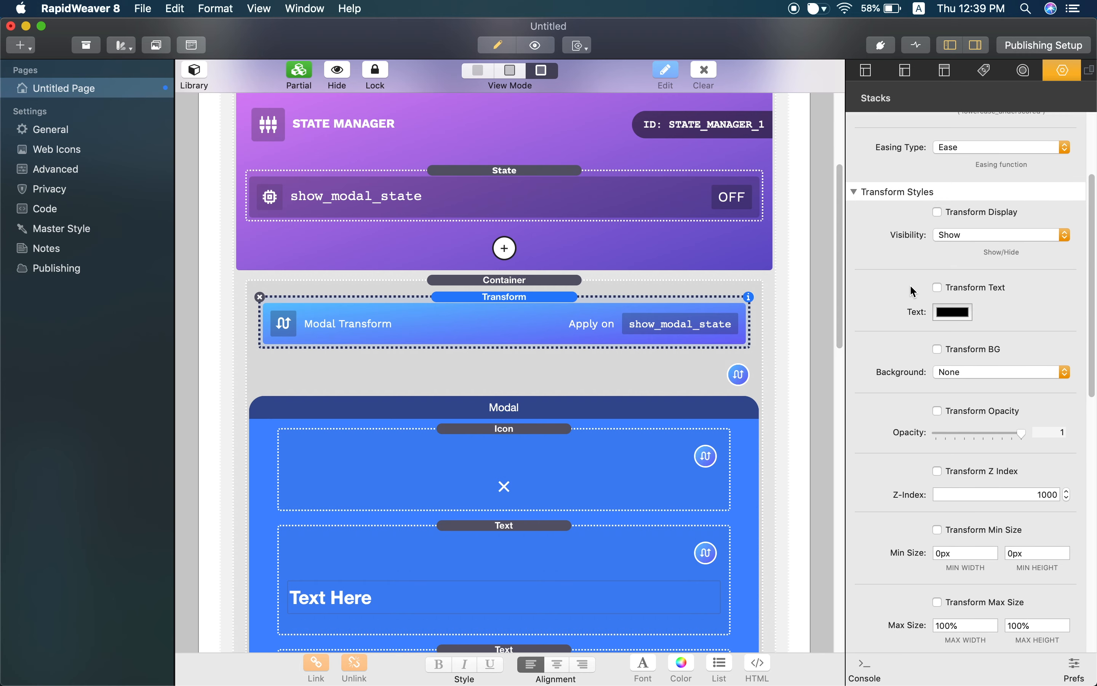
{"action": "scroll", "coordinate": [912, 291], "scroll_direction": "down", "scroll_amount": 2}
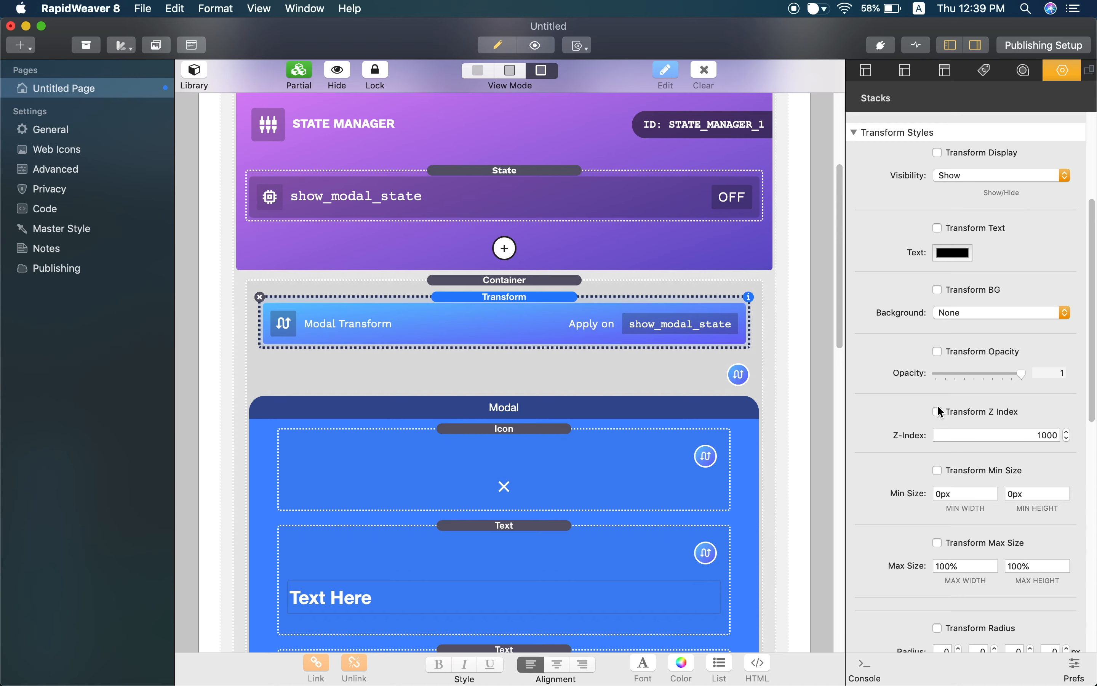
{"action": "scroll", "coordinate": [938, 407], "scroll_direction": "down", "scroll_amount": 2}
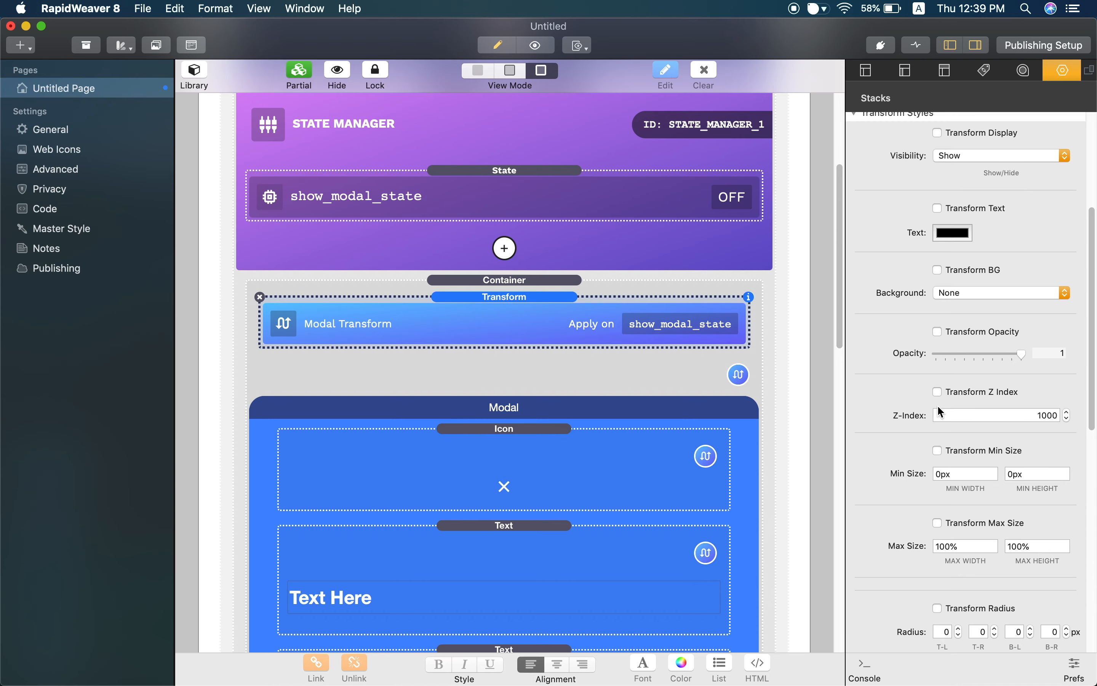
Check the Modal container's own opacity and margin settings, and return to the Modal Transform's settings
{"action": "left_click", "coordinate": [670, 392]}
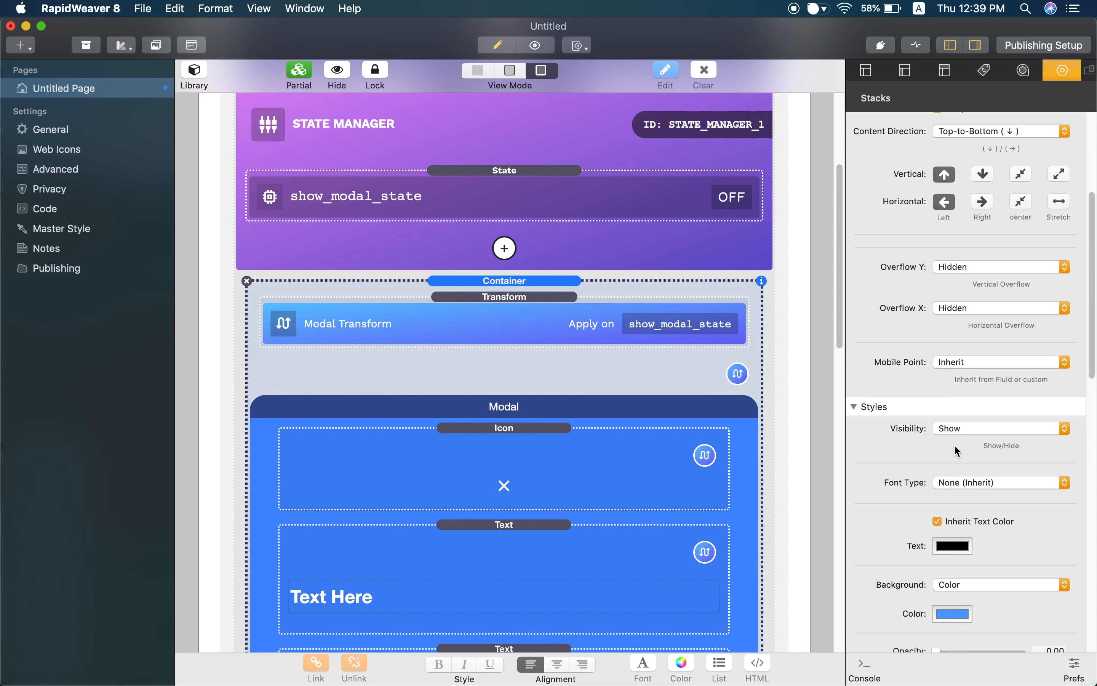
{"action": "scroll", "coordinate": [955, 446], "scroll_direction": "down", "scroll_amount": 10}
{"action": "scroll", "coordinate": [993, 468], "scroll_direction": "down", "scroll_amount": 3}
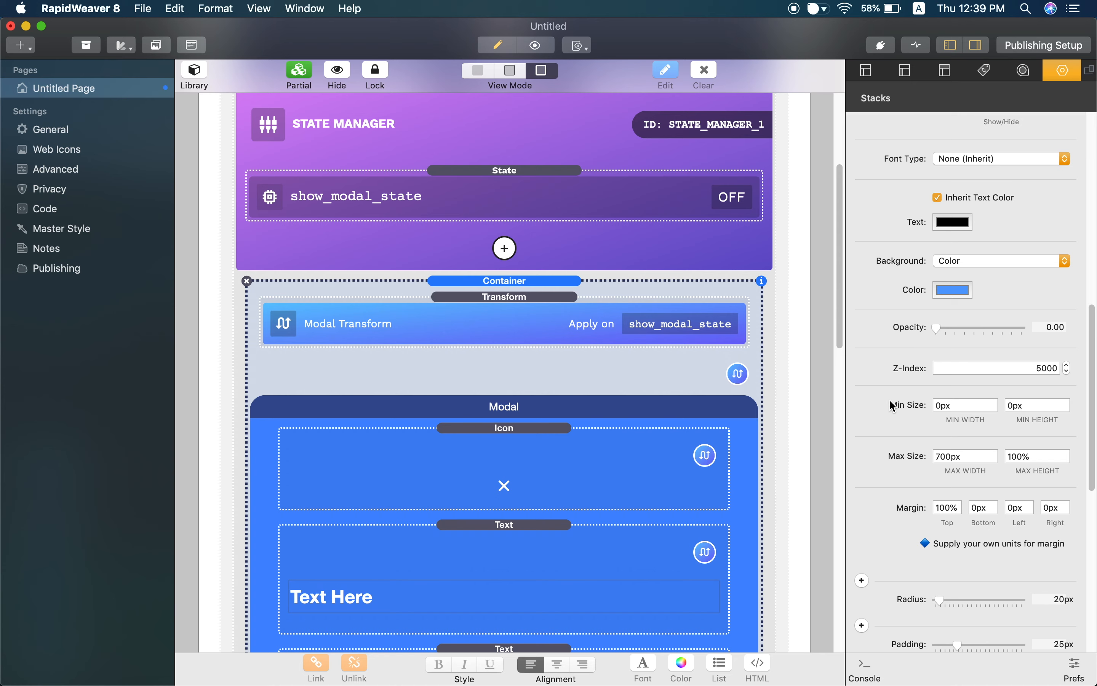
{"action": "scroll", "coordinate": [900, 408], "scroll_direction": "down", "scroll_amount": 2}
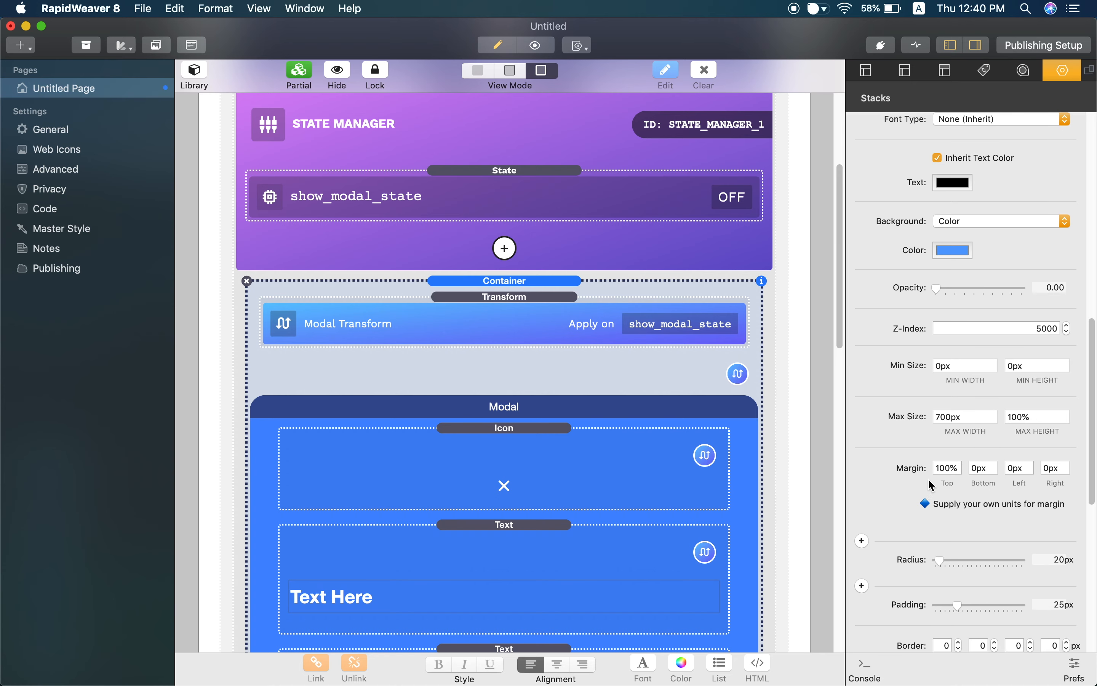
{"action": "left_click", "coordinate": [588, 334]}
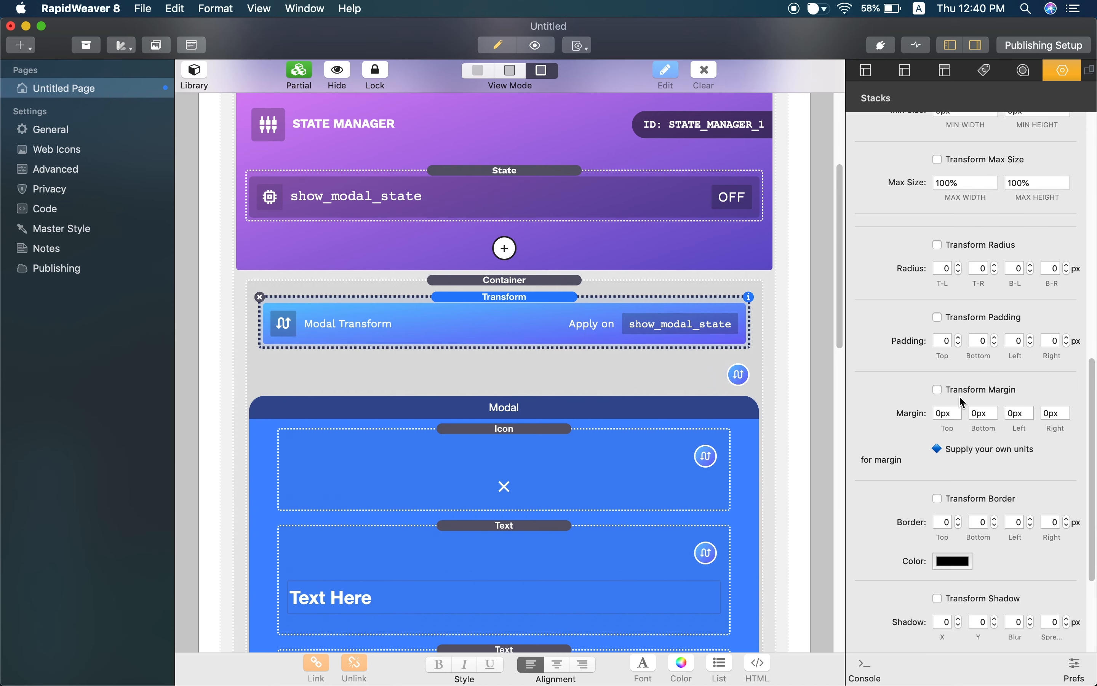
Enable Transform Opacity on the Modal Transform with a speed of 300 ms, a 0 ms delay and an opacity of 1
{"action": "scroll", "coordinate": [985, 436], "scroll_direction": "up", "scroll_amount": 5}
{"action": "scroll", "coordinate": [984, 434], "scroll_direction": "up", "scroll_amount": 5}
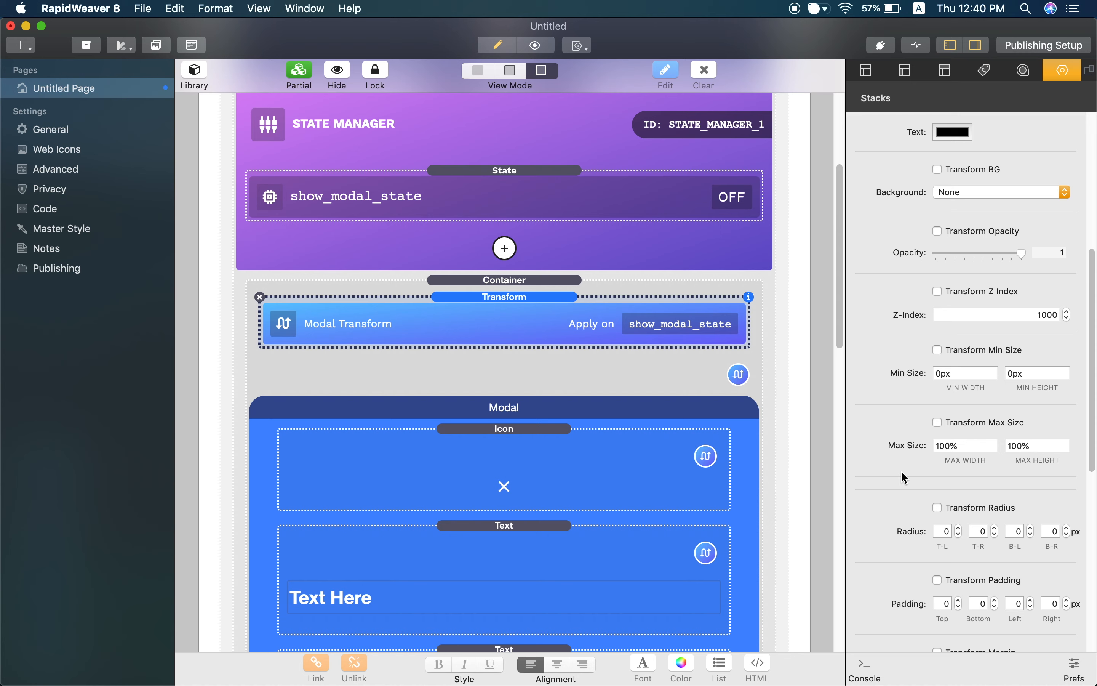
{"action": "left_click", "coordinate": [938, 232]}
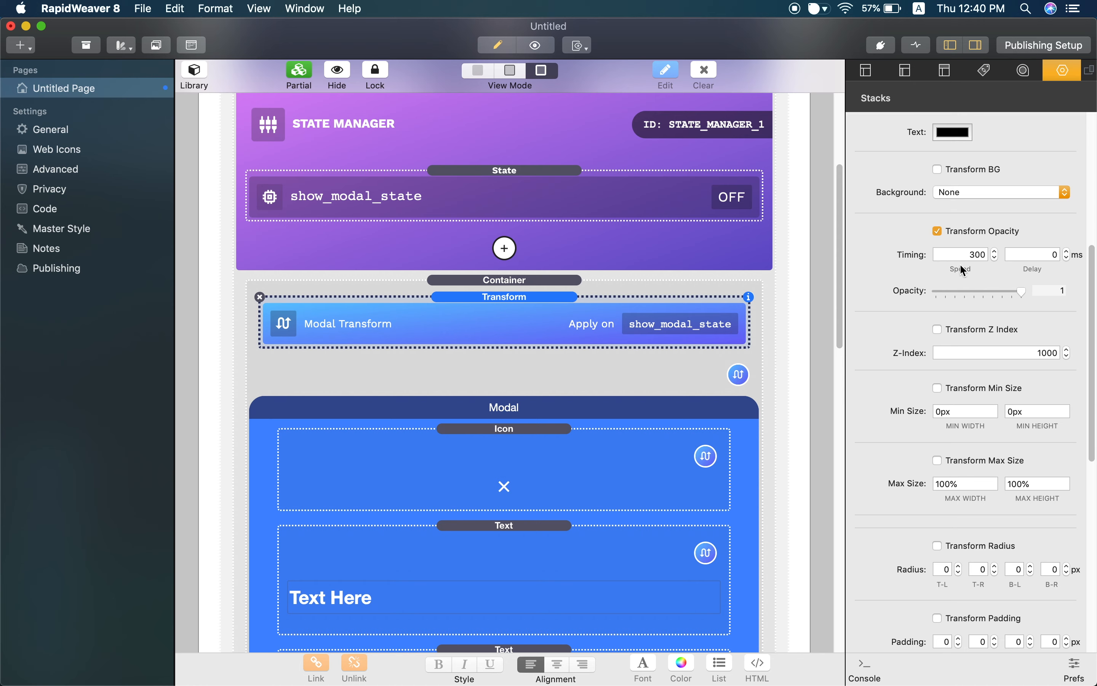
{"action": "left_click", "coordinate": [940, 232]}
{"action": "left_click", "coordinate": [939, 232]}
{"action": "double_click", "coordinate": [961, 255]}
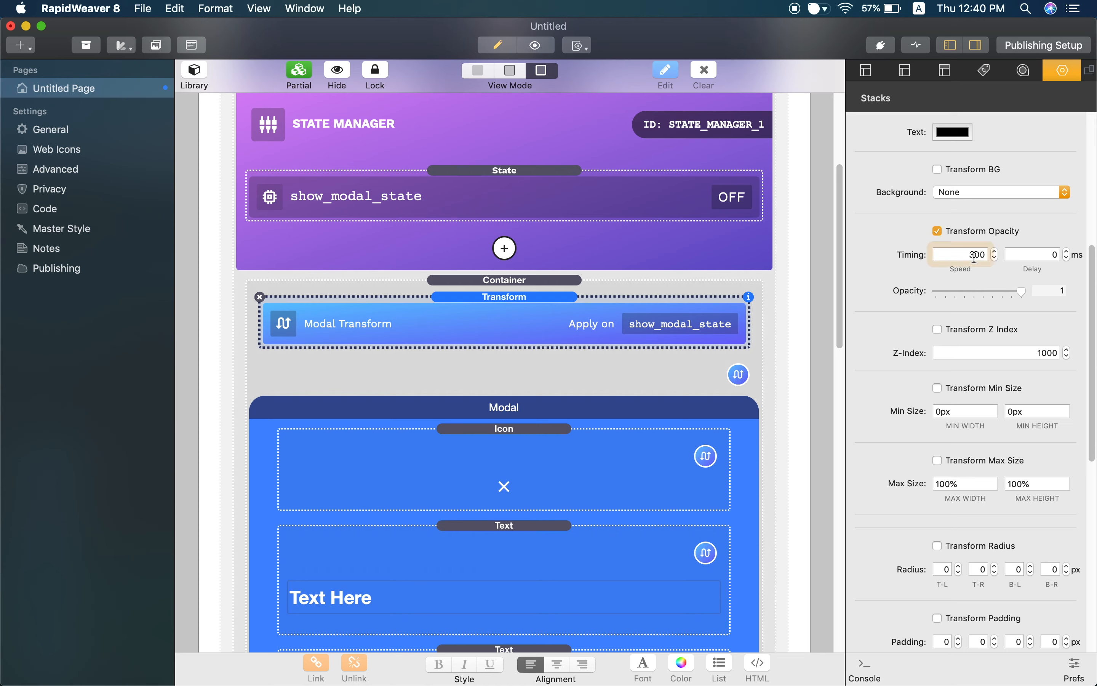
{"action": "double_click", "coordinate": [1024, 257]}
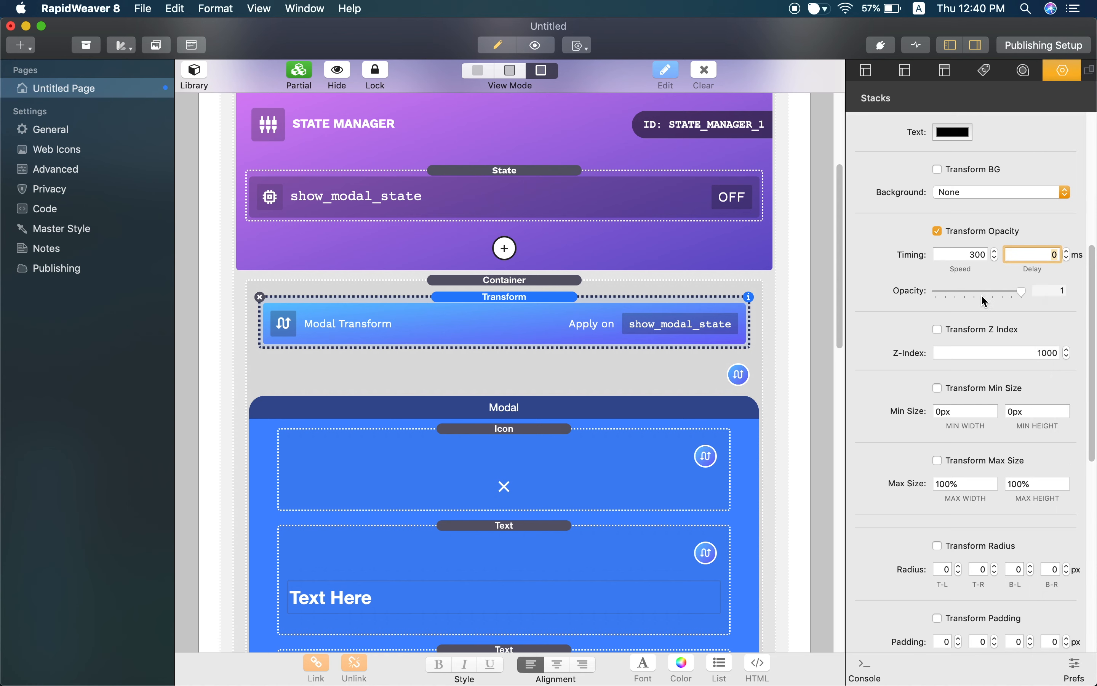
{"action": "left_click", "coordinate": [1043, 292]}
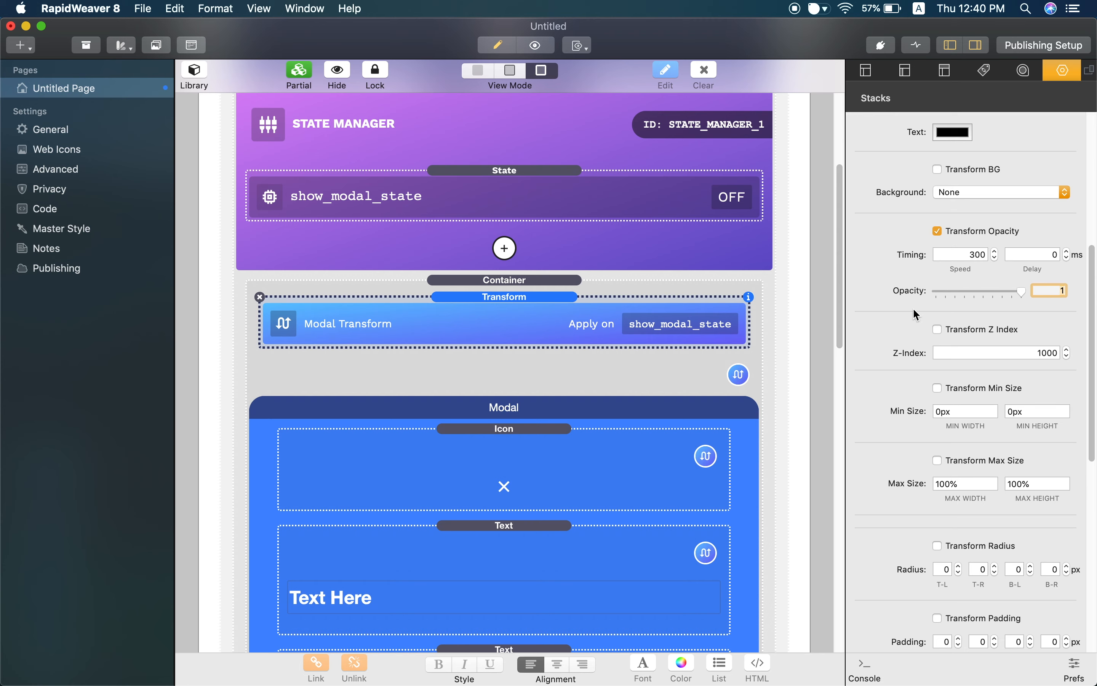
Enable Transform Margin on the Modal Transform with a top margin of 0px
{"action": "scroll", "coordinate": [914, 310], "scroll_direction": "down", "scroll_amount": 5}
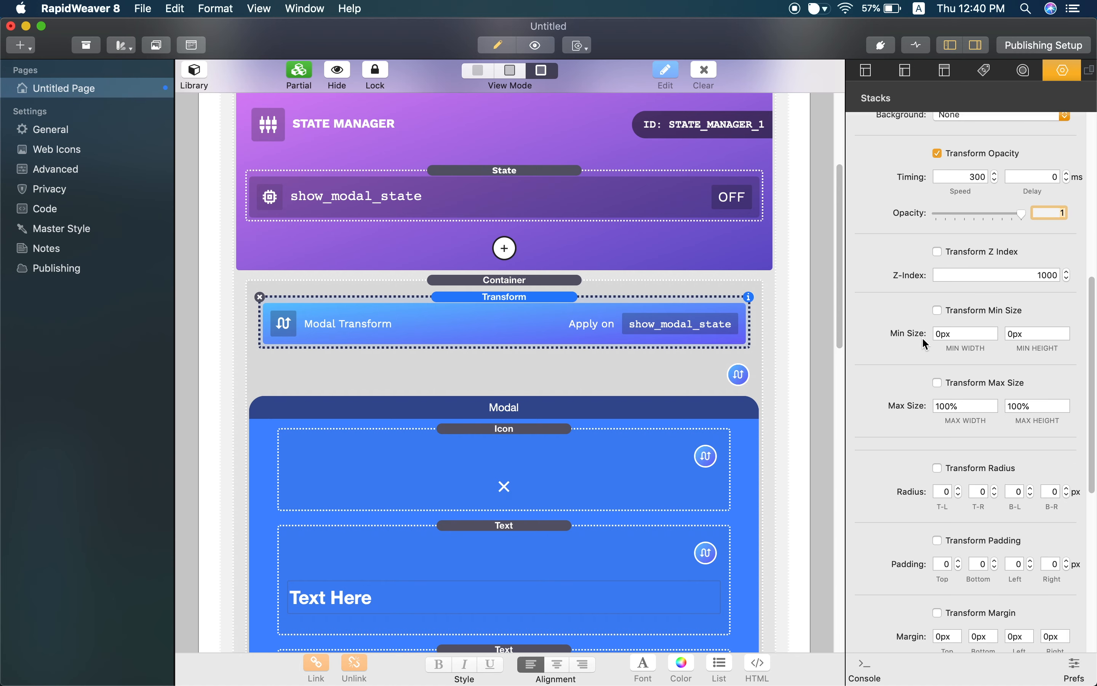
{"action": "scroll", "coordinate": [923, 338], "scroll_direction": "down", "scroll_amount": 8}
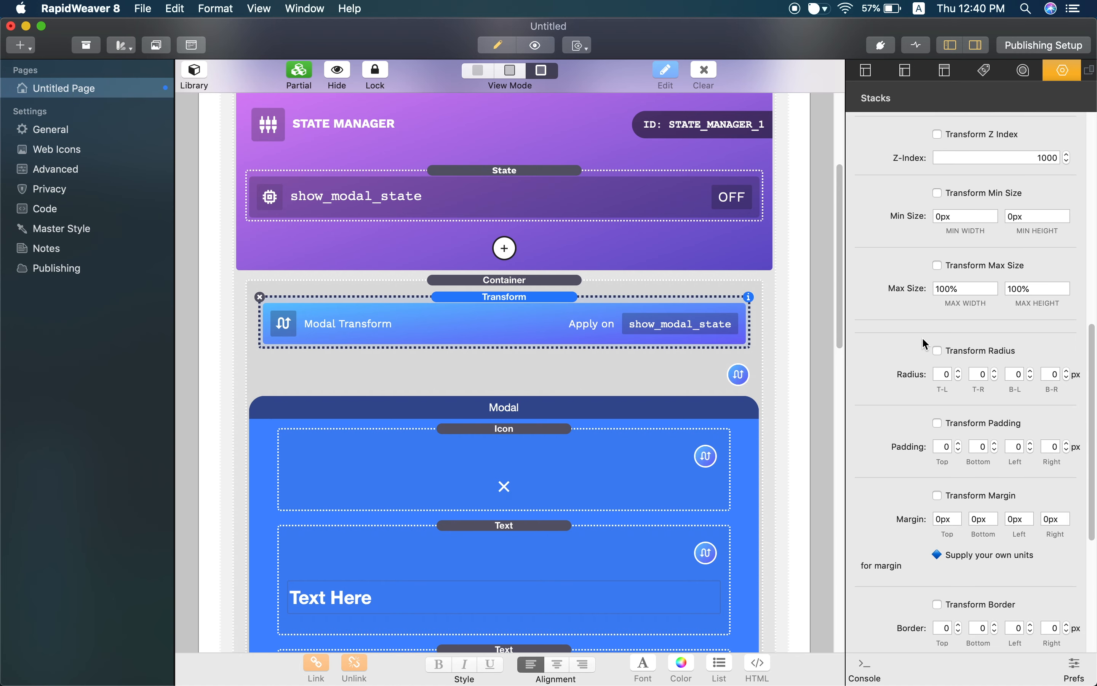
{"action": "scroll", "coordinate": [923, 340], "scroll_direction": "down", "scroll_amount": 8}
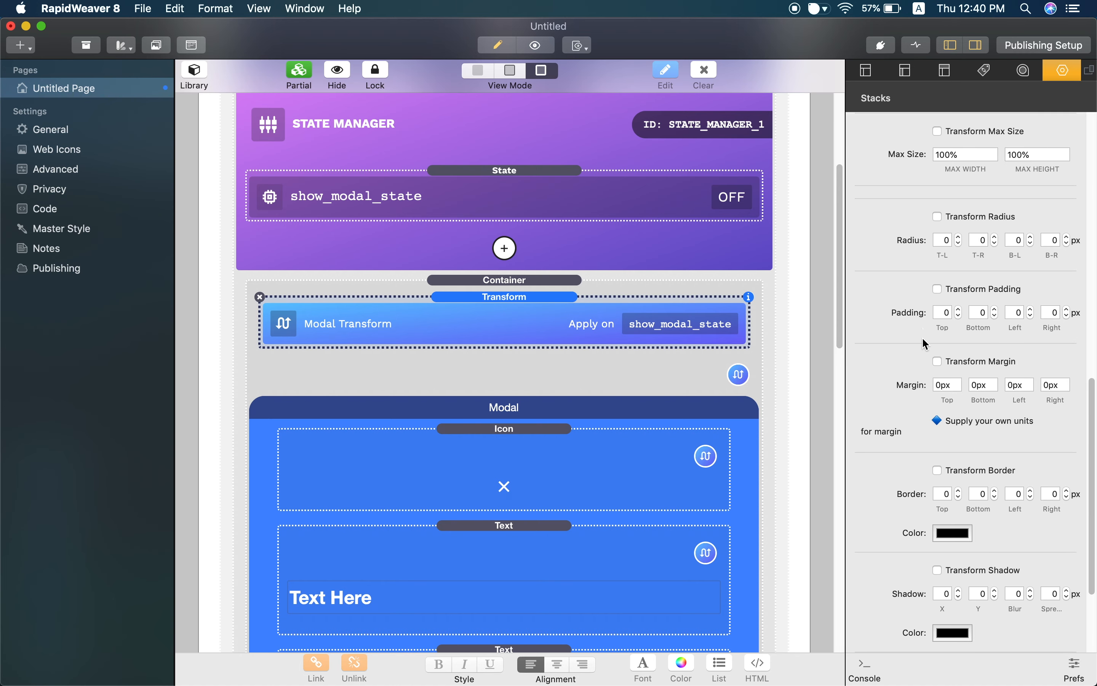
{"action": "scroll", "coordinate": [926, 344], "scroll_direction": "down", "scroll_amount": 2}
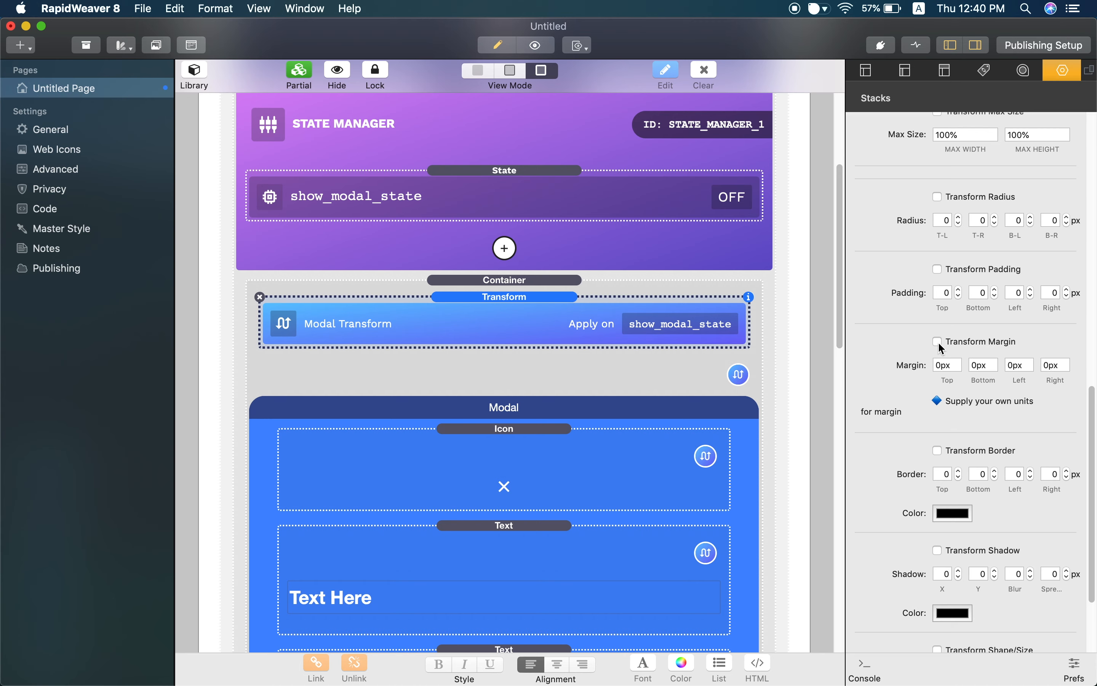
{"action": "left_click", "coordinate": [939, 343]}
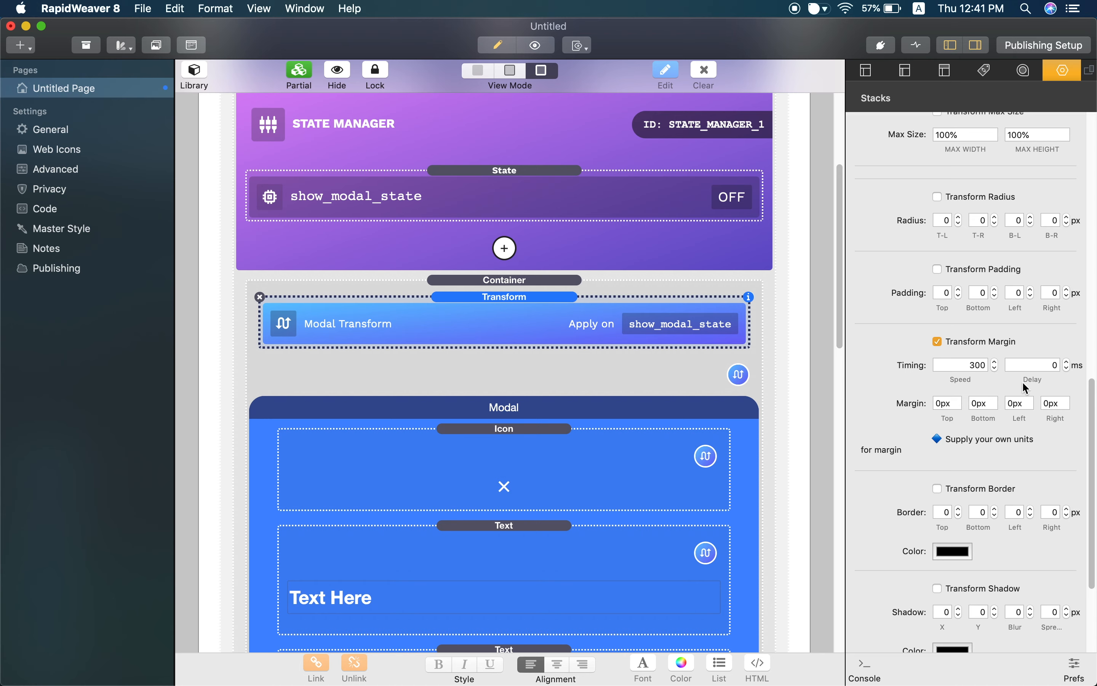
{"action": "left_click_drag", "start_coordinate": [952, 407], "coordinate": [928, 405]}
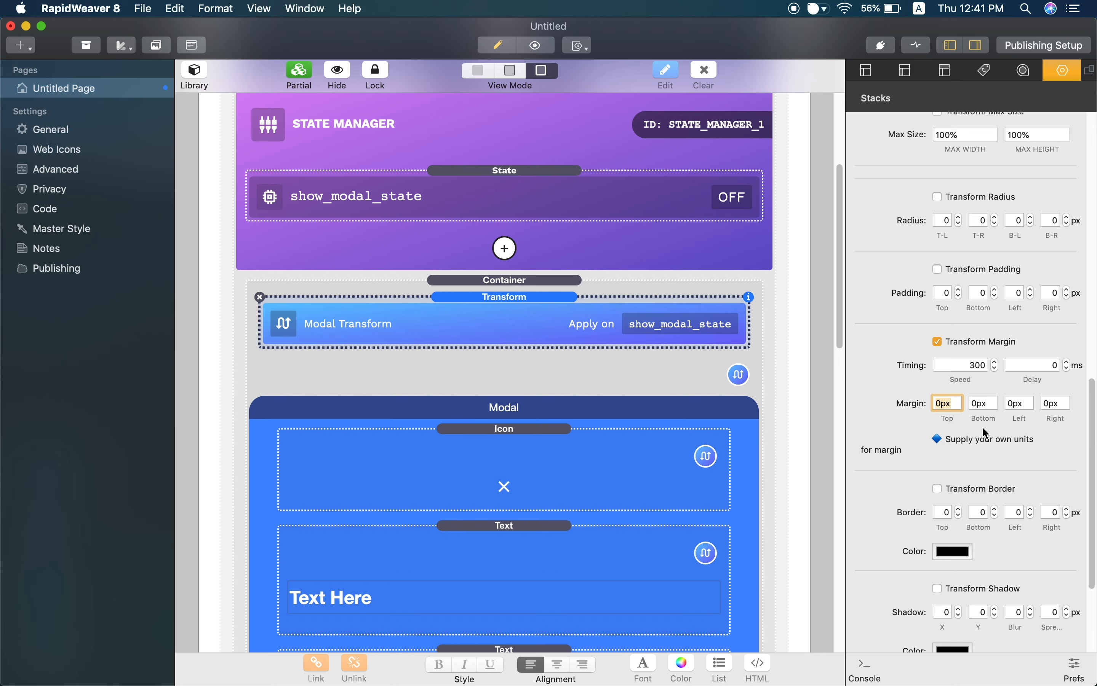
{"action": "scroll", "coordinate": [977, 423], "scroll_direction": "up", "scroll_amount": 10}
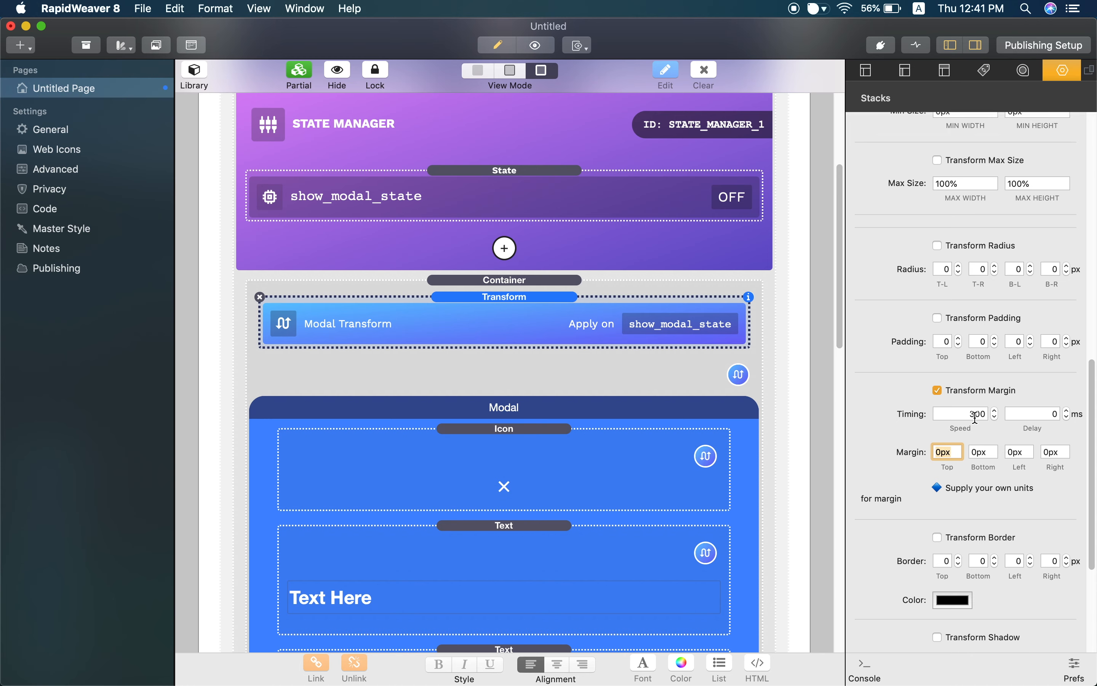
{"action": "scroll", "coordinate": [975, 416], "scroll_direction": "up", "scroll_amount": 10}
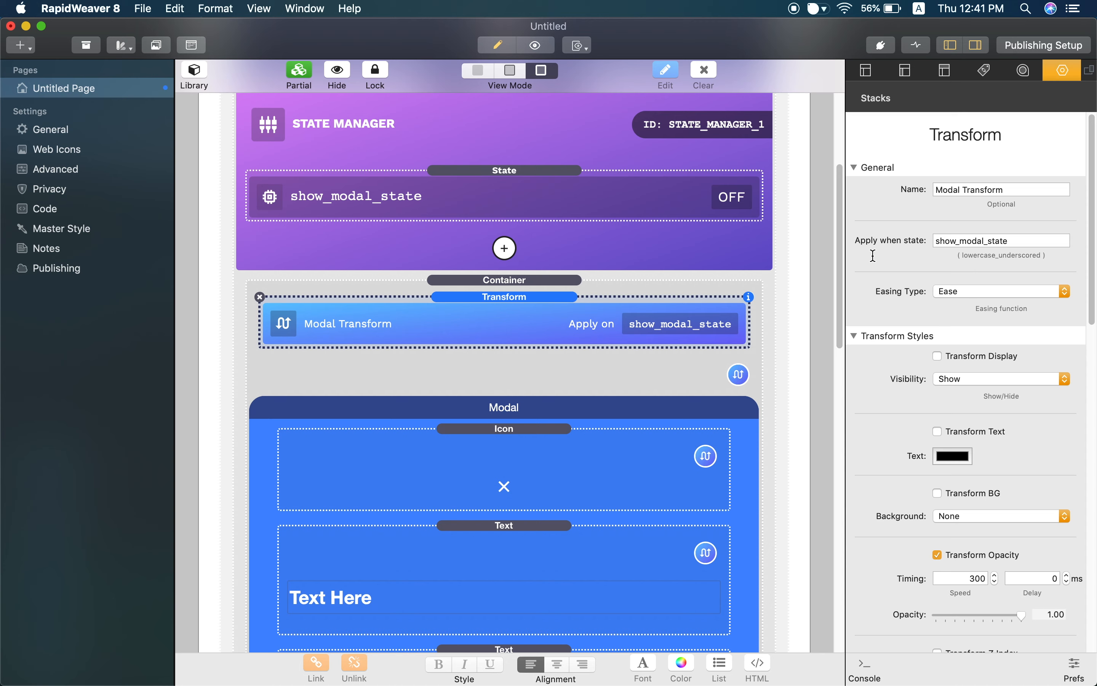
Examine the Modal Transform's settings, from its triggering state name through the opacity and margin transforms
{"action": "double_click", "coordinate": [1026, 240]}
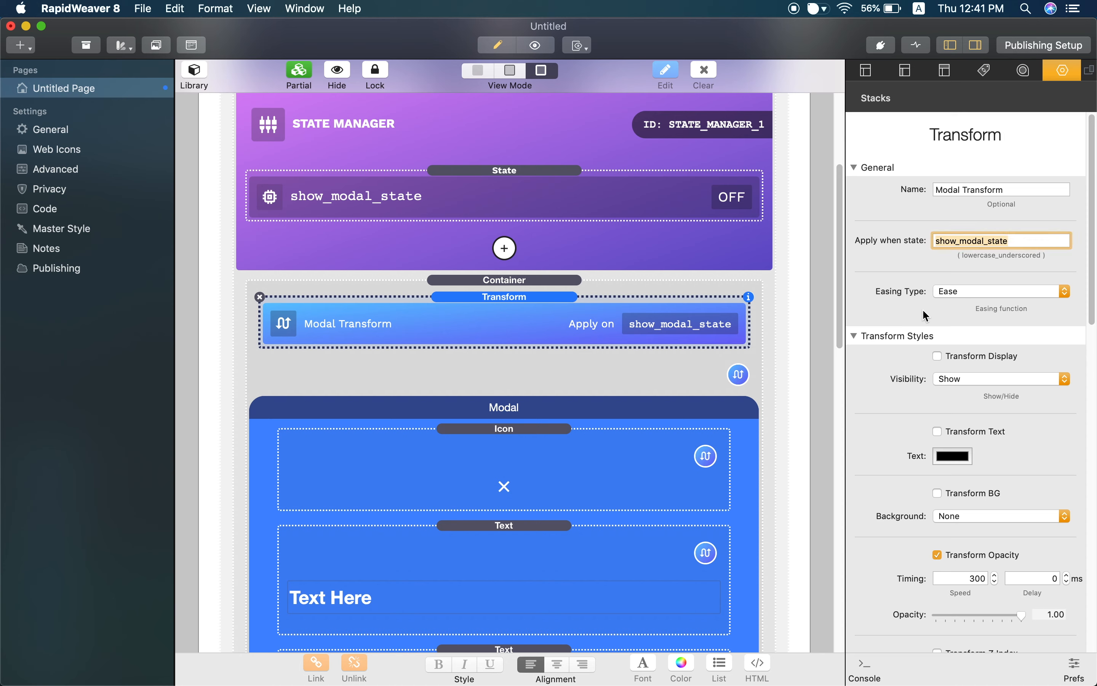
{"action": "scroll", "coordinate": [916, 343], "scroll_direction": "down", "scroll_amount": 3}
{"action": "scroll", "coordinate": [916, 343], "scroll_direction": "down", "scroll_amount": 8}
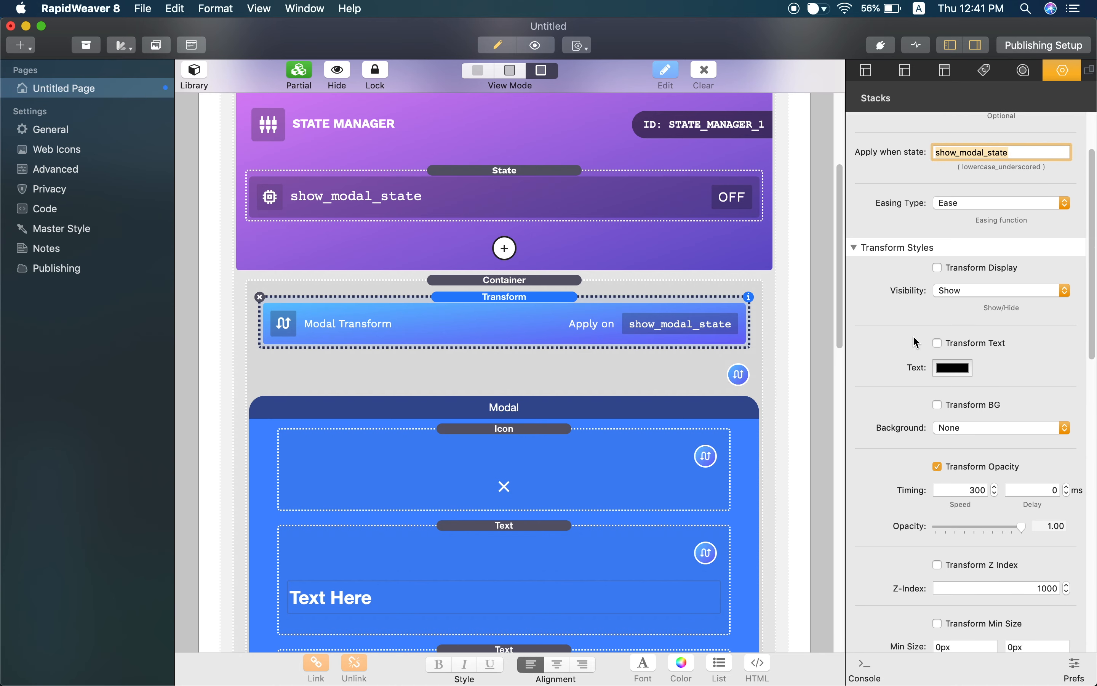
{"action": "scroll", "coordinate": [916, 343], "scroll_direction": "down", "scroll_amount": 2}
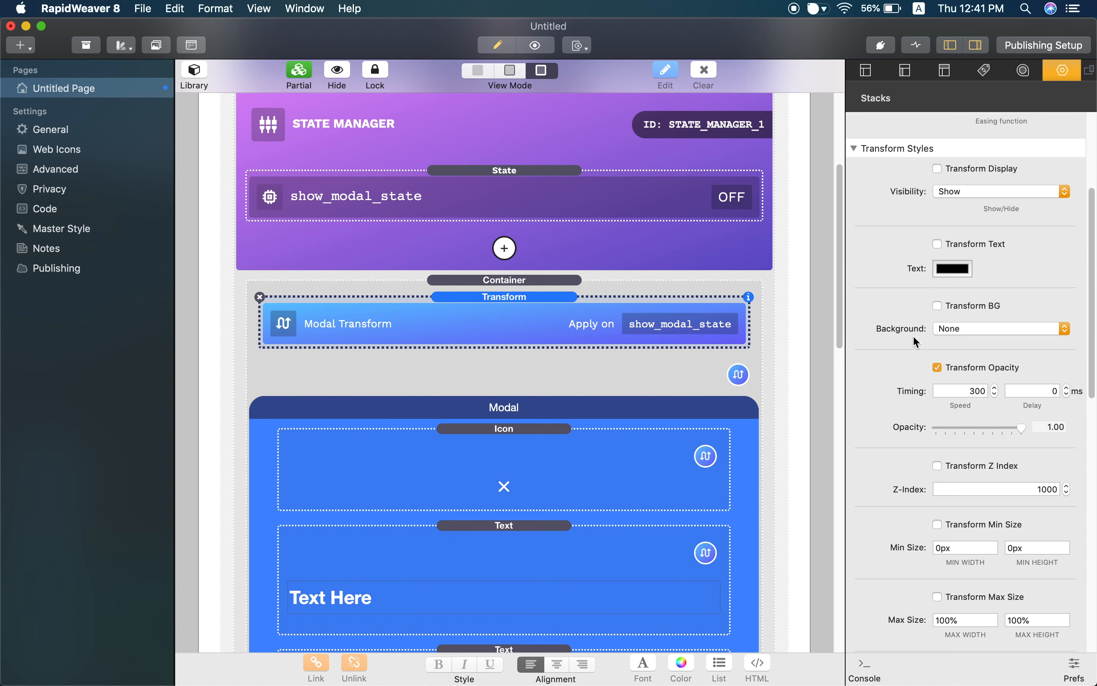
{"action": "scroll", "coordinate": [916, 340], "scroll_direction": "down", "scroll_amount": 2}
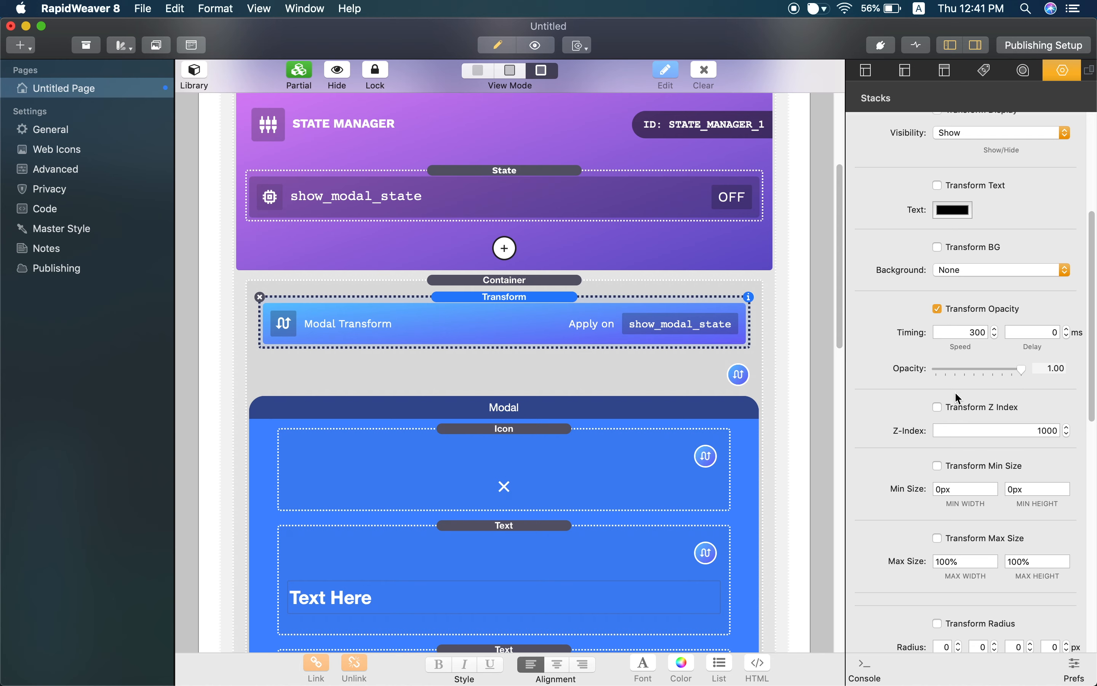
{"action": "scroll", "coordinate": [896, 397], "scroll_direction": "down", "scroll_amount": 14}
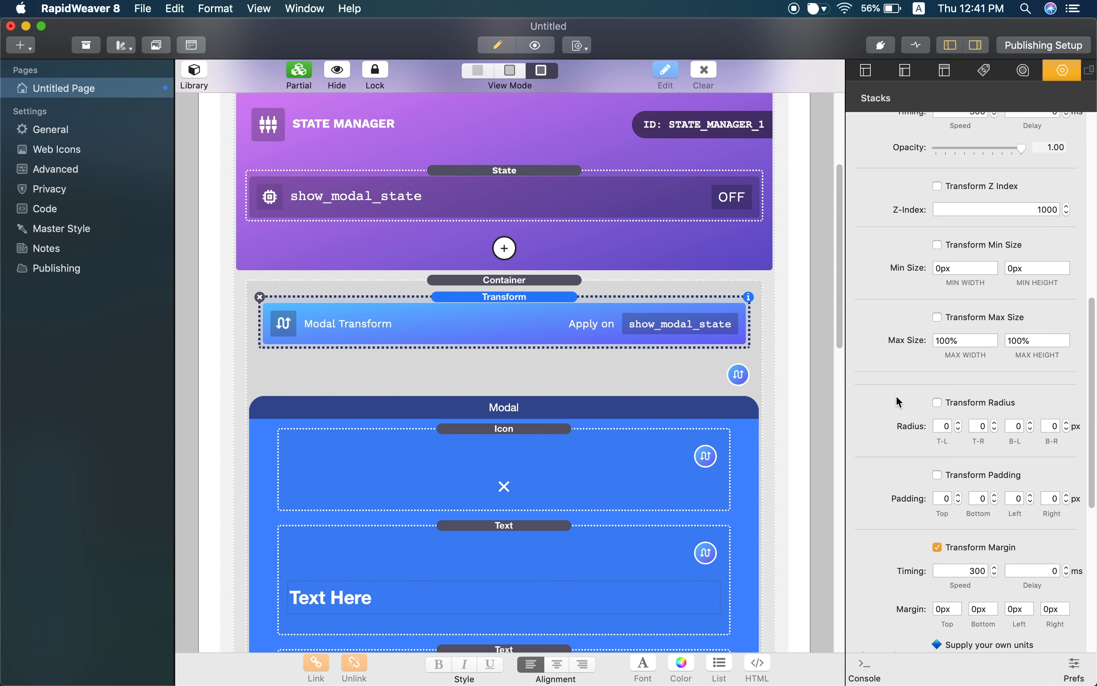
{"action": "scroll", "coordinate": [896, 400], "scroll_direction": "down", "scroll_amount": 8}
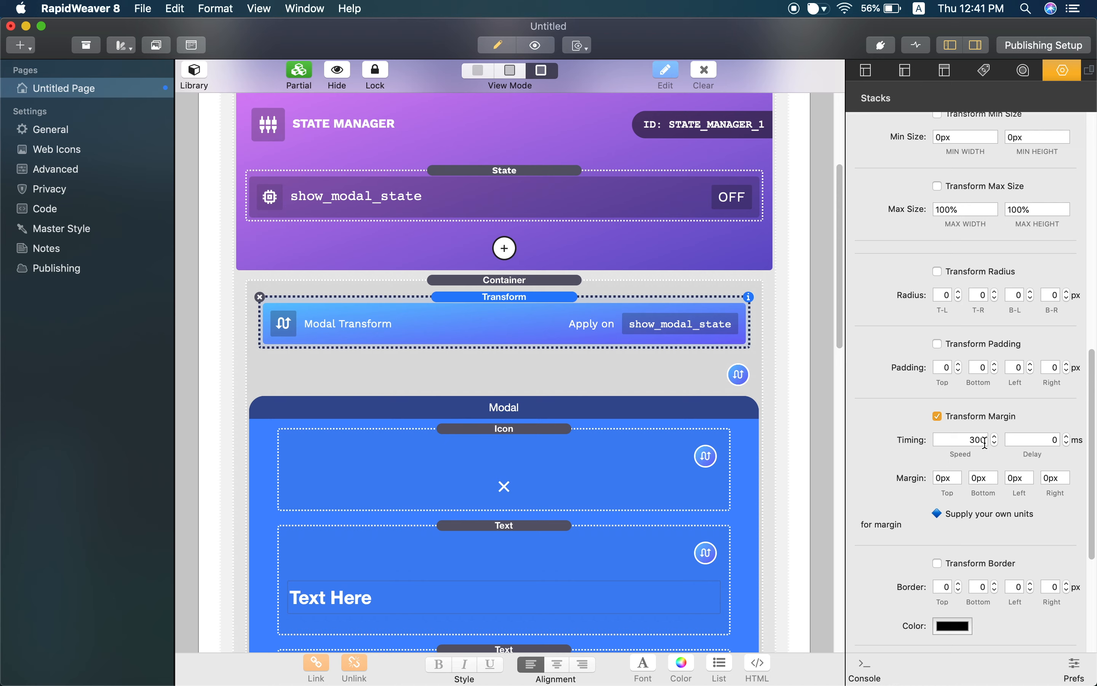
{"action": "scroll", "coordinate": [938, 424], "scroll_direction": "up", "scroll_amount": 15}
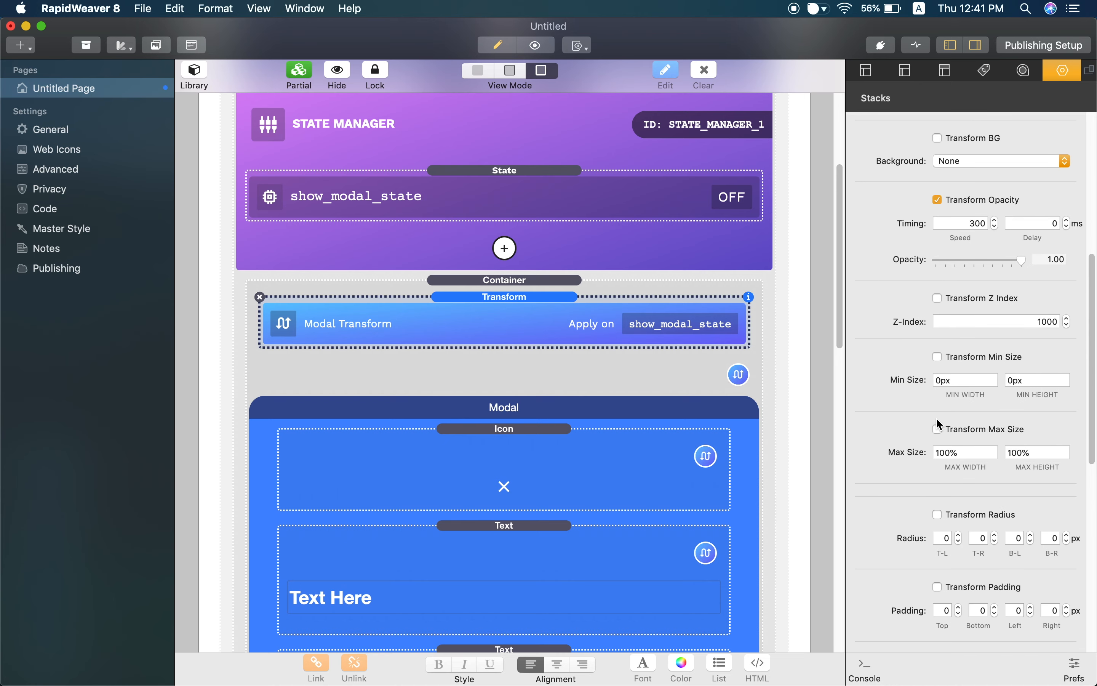
{"action": "scroll", "coordinate": [938, 423], "scroll_direction": "up", "scroll_amount": 20}
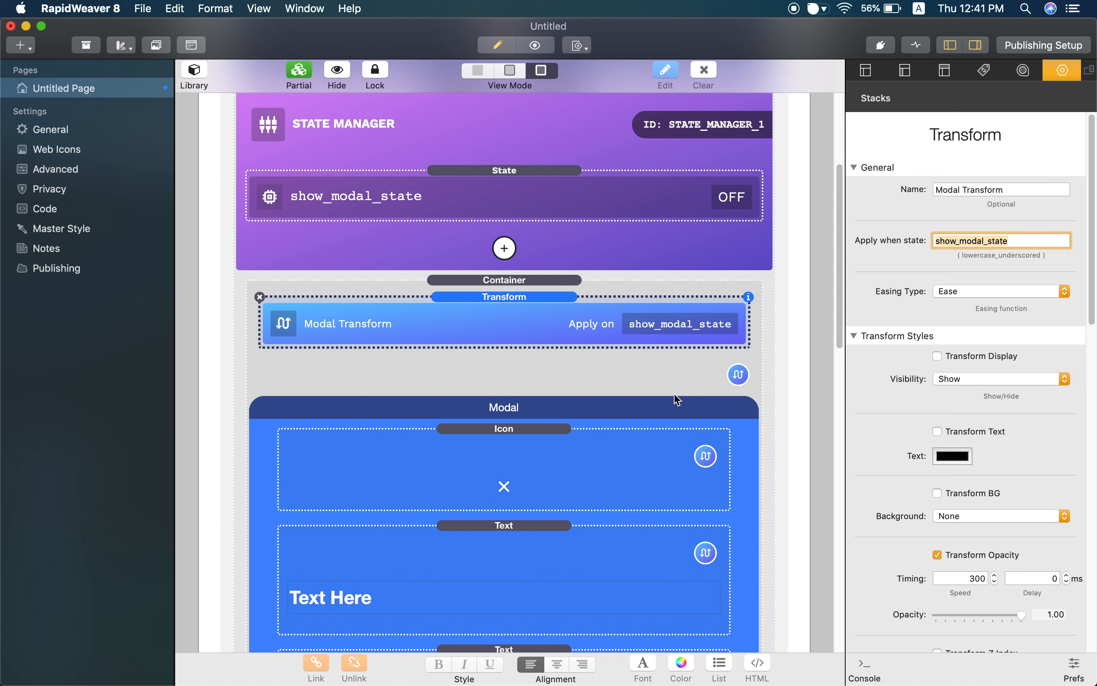
{"action": "scroll", "coordinate": [683, 199], "scroll_direction": "up", "scroll_amount": 2}
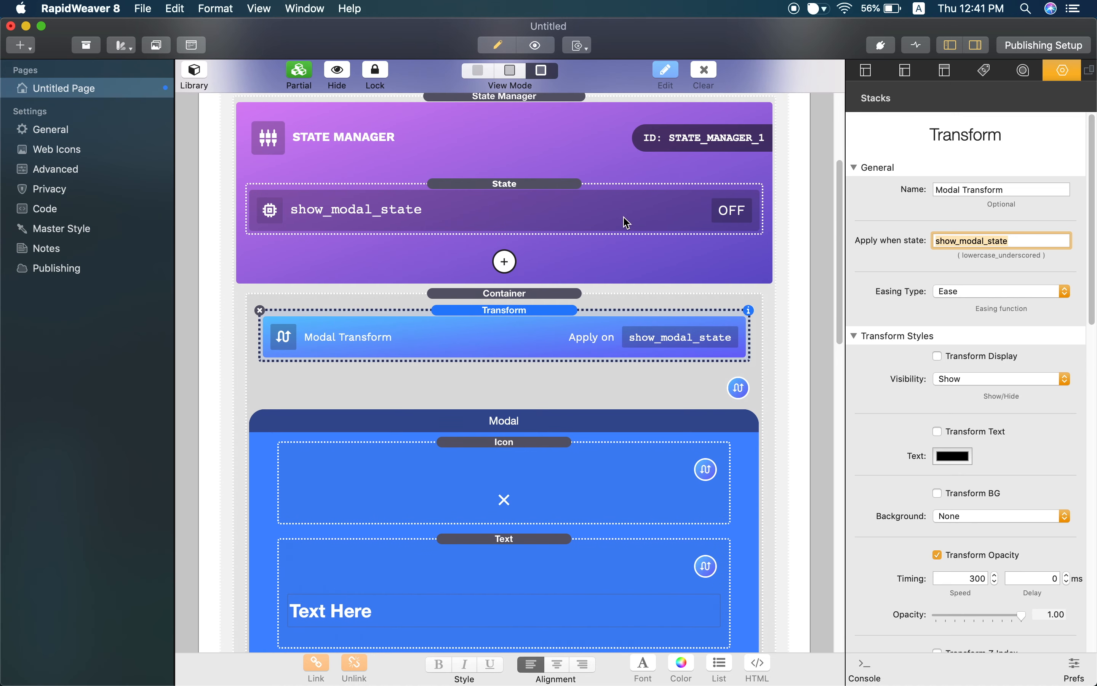
Set the default of show_modal_state to ON and check the modal in the Chrome preview
{"action": "left_click", "coordinate": [624, 222]}
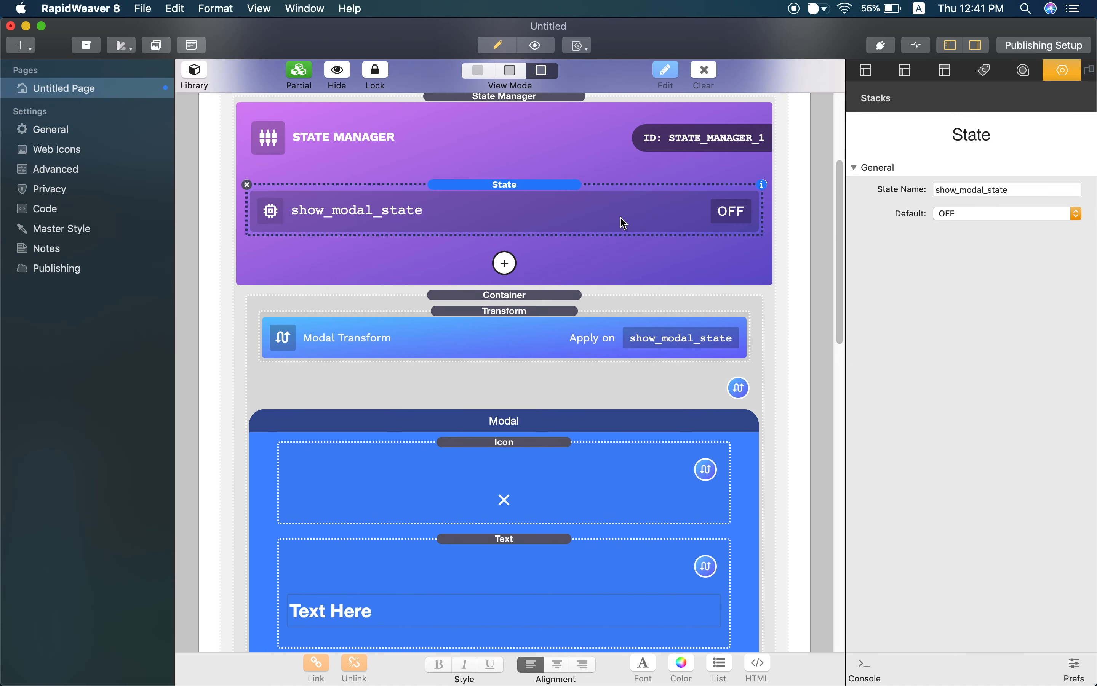
{"action": "left_click", "coordinate": [961, 215]}
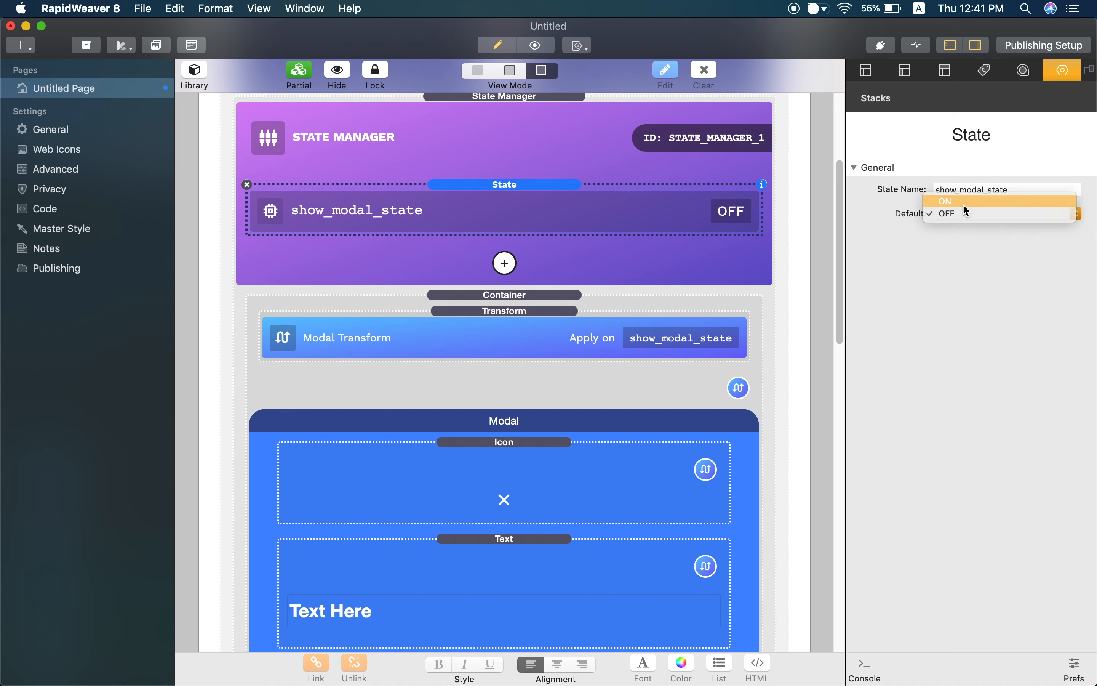
{"action": "left_click", "coordinate": [963, 202]}
{"action": "key", "text": "ctrl+Right"}
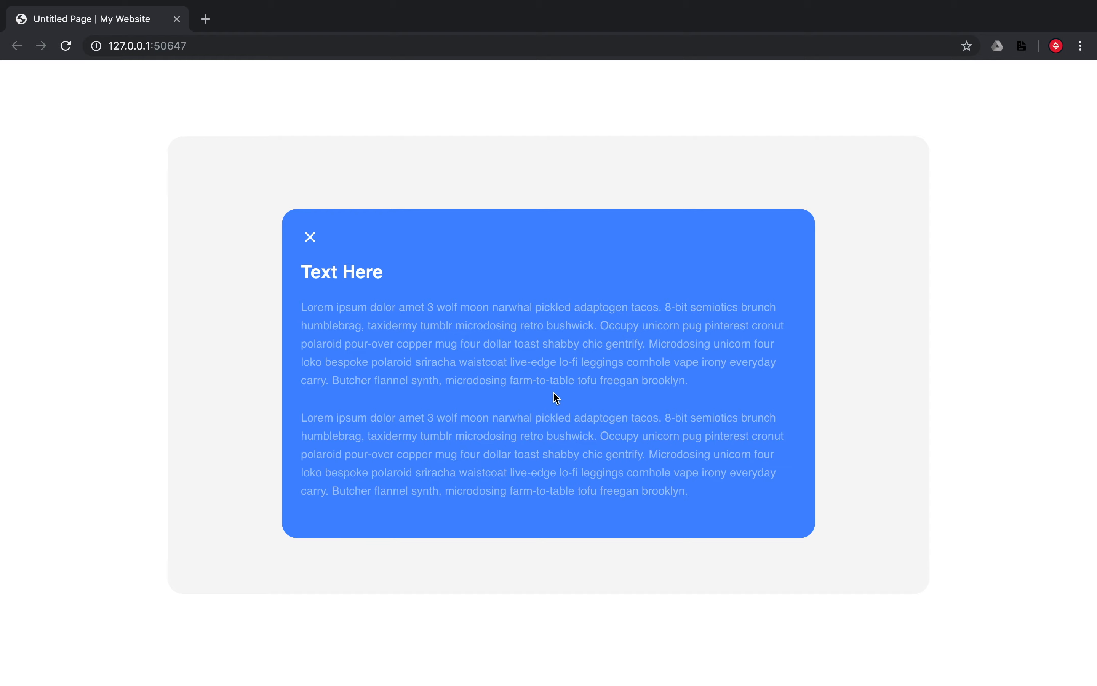
{"action": "key", "text": "ctrl+Left"}
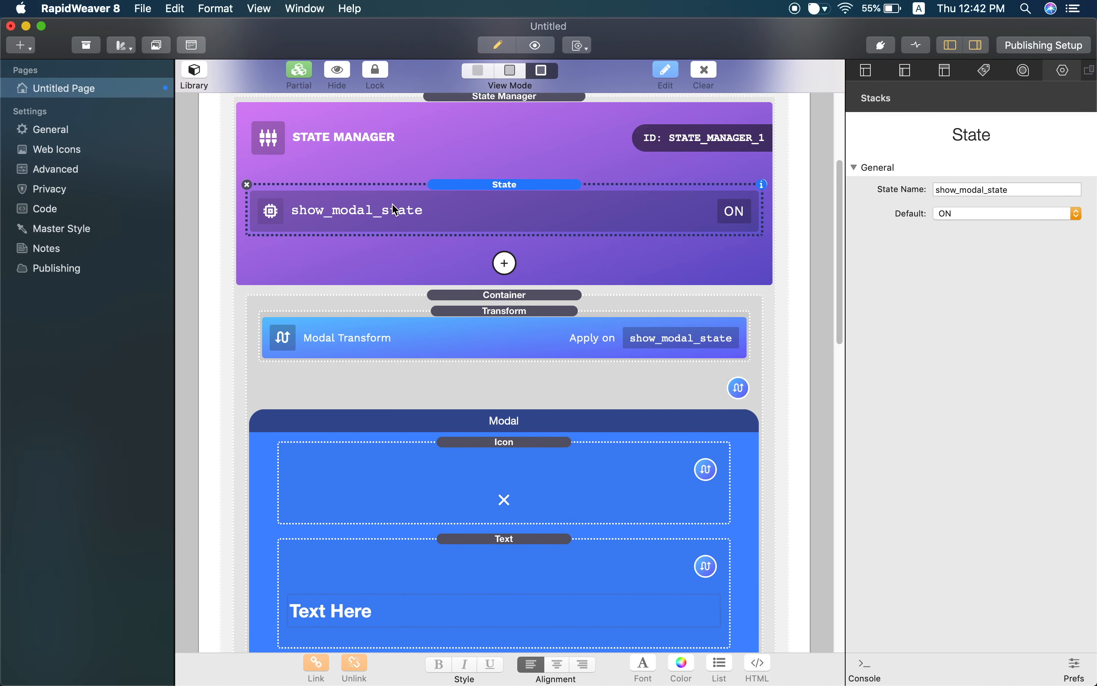
Compare the Modal Transform's opacity and margin settings with the modal shown in the Chrome preview
{"action": "left_click", "coordinate": [681, 346]}
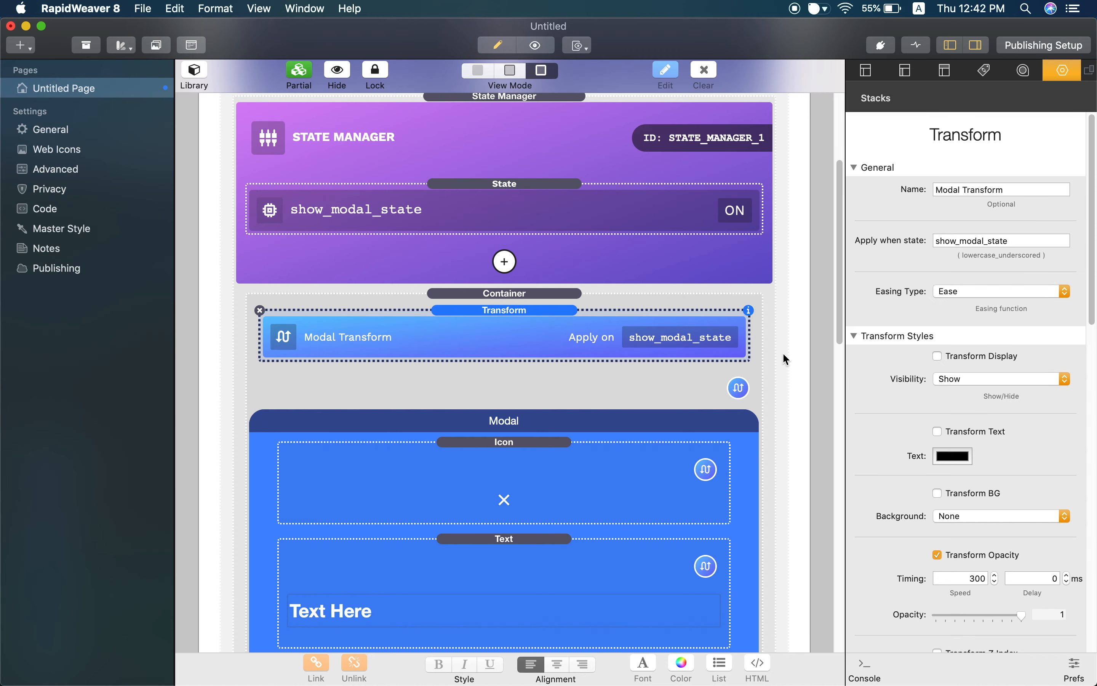
{"action": "scroll", "coordinate": [925, 440], "scroll_direction": "down", "scroll_amount": 3}
{"action": "scroll", "coordinate": [925, 443], "scroll_direction": "down", "scroll_amount": 5}
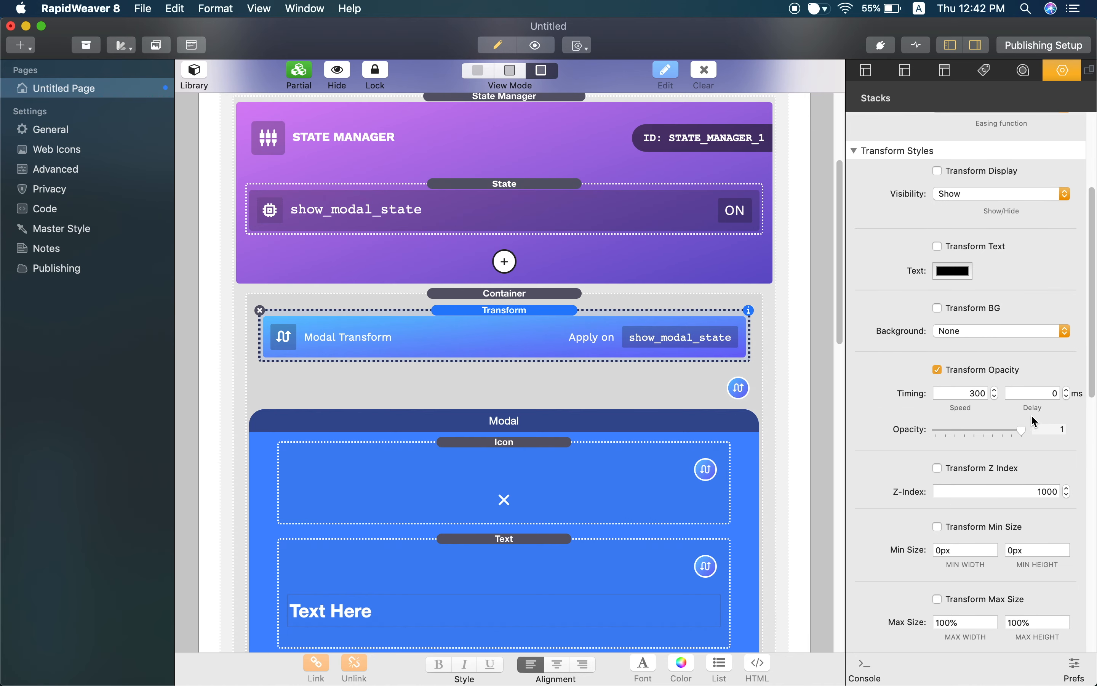
{"action": "scroll", "coordinate": [950, 431], "scroll_direction": "down", "scroll_amount": 1}
{"action": "scroll", "coordinate": [948, 454], "scroll_direction": "down", "scroll_amount": 7}
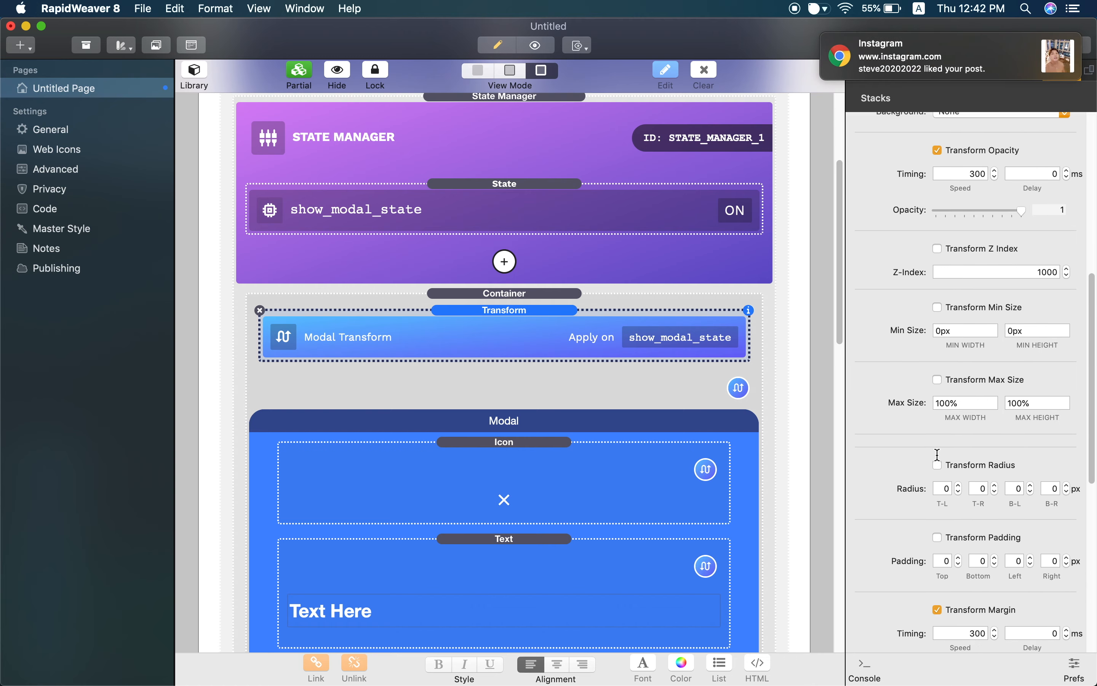
{"action": "scroll", "coordinate": [938, 560], "scroll_direction": "down", "scroll_amount": 2}
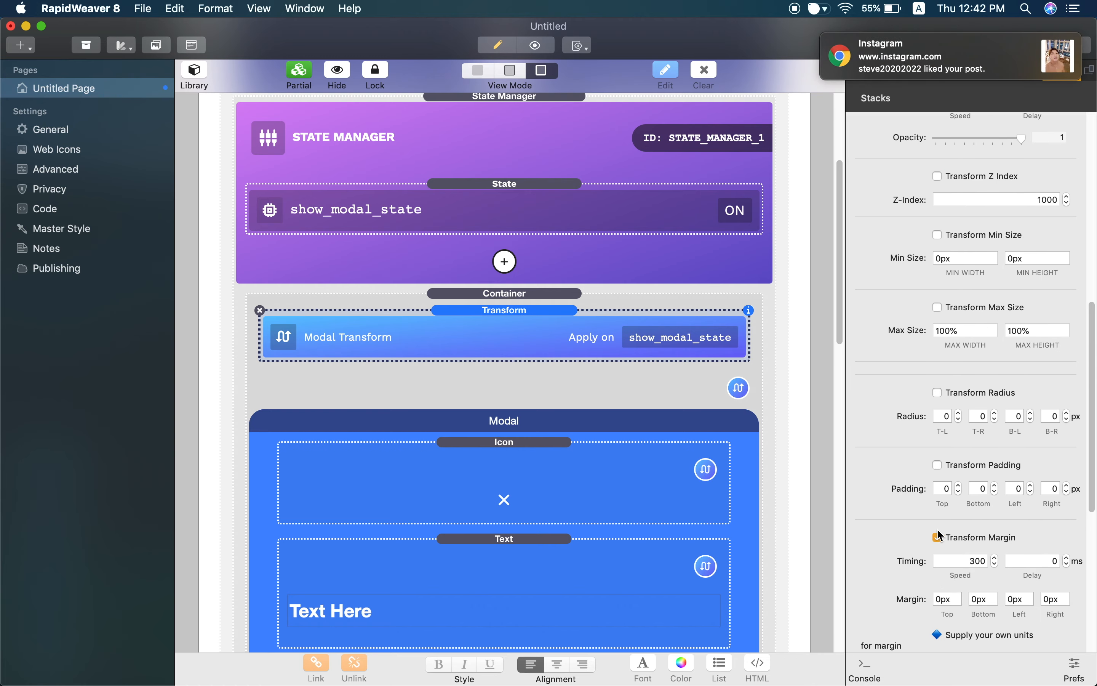
{"action": "key", "text": "ctrl+Right"}
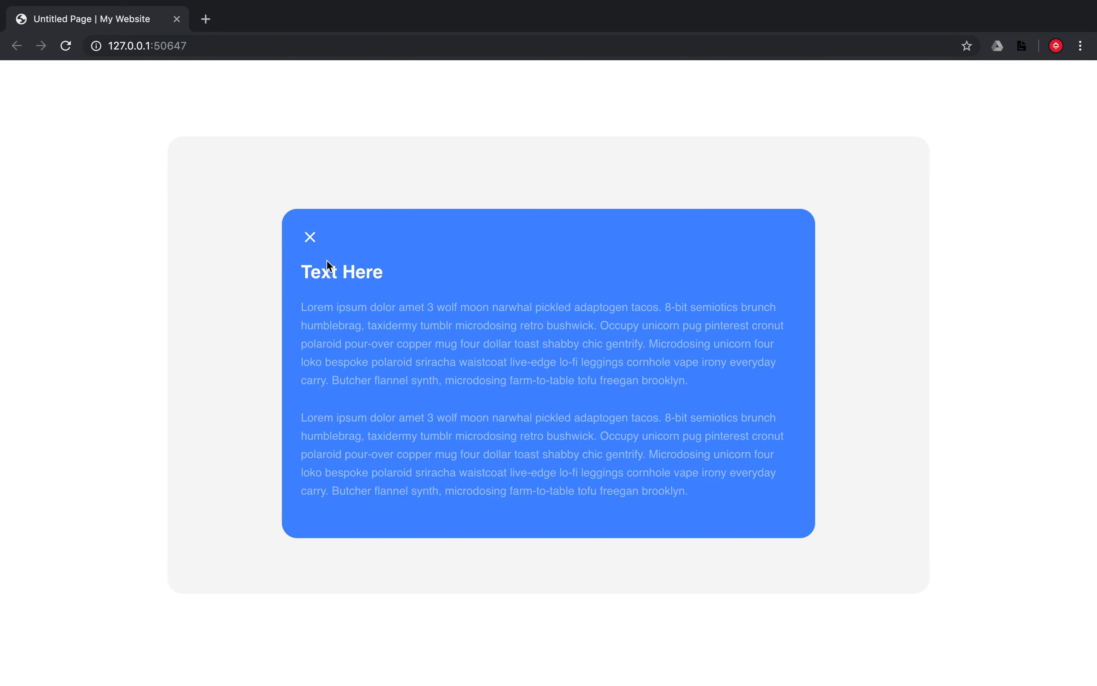
Set the default of show_modal_state back to OFF and reload the page in the Chrome preview
{"action": "key", "text": "ctrl+Left"}
{"action": "left_click", "coordinate": [590, 195]}
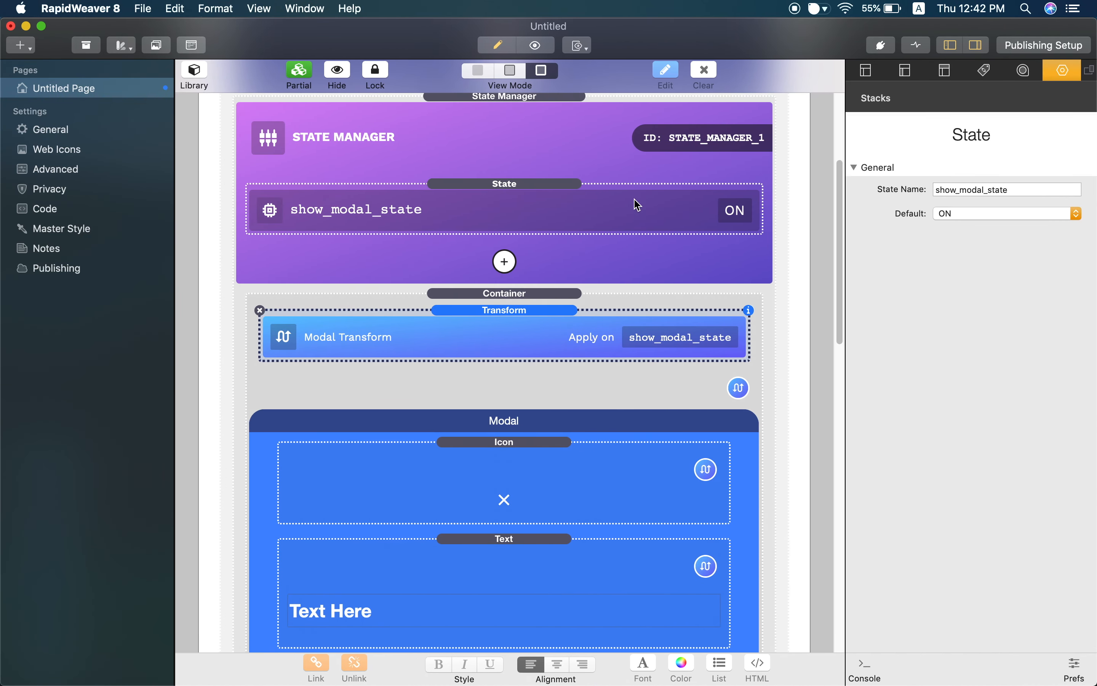
{"action": "left_click", "coordinate": [983, 215]}
{"action": "left_click", "coordinate": [977, 224]}
{"action": "key", "text": "ctrl+Right"}
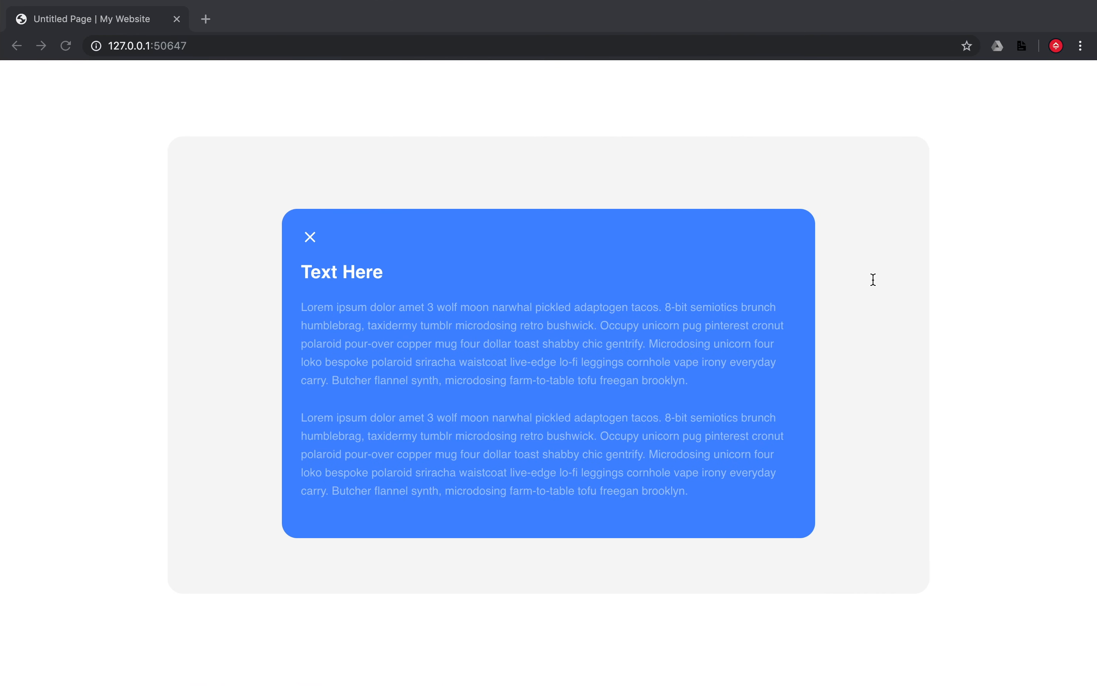
{"action": "key", "text": "super+r"}
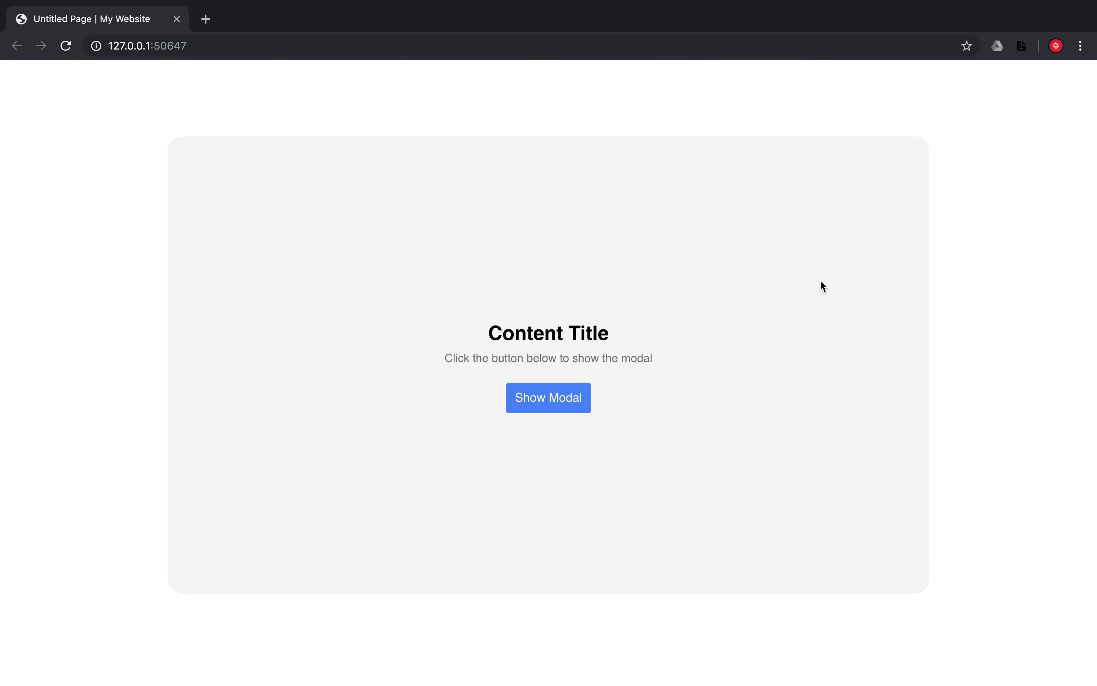
{"action": "key", "text": "ctrl+Left"}
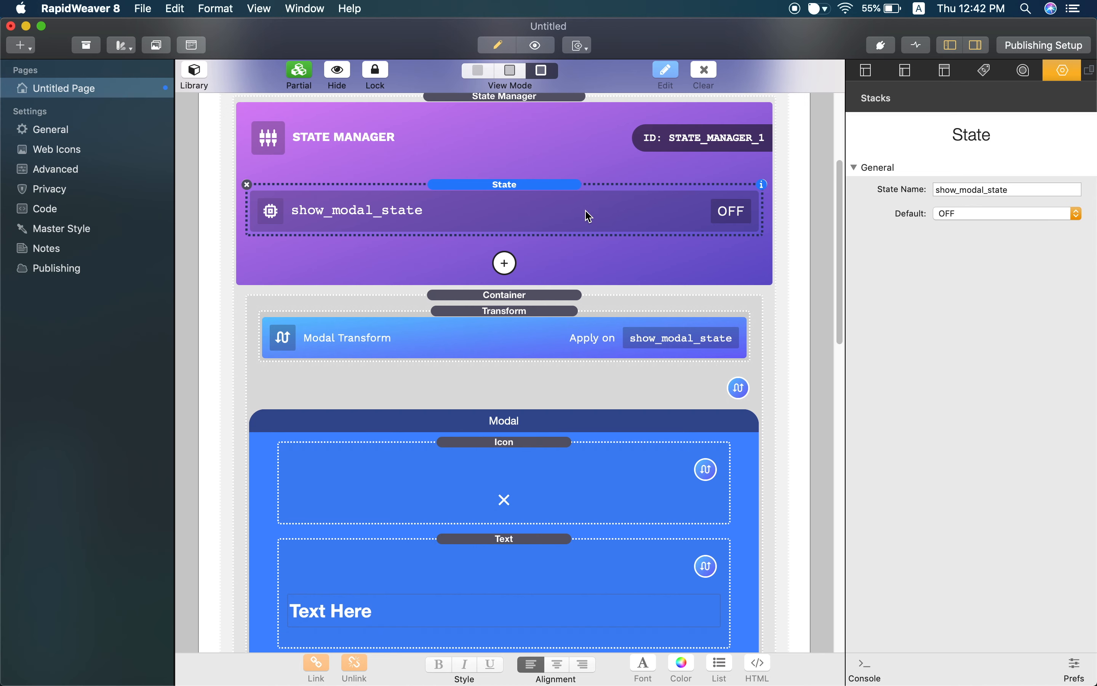
Examine the default options of show_modal_state and the Show Modal button's settings, and return to the state
{"action": "left_click", "coordinate": [965, 215]}
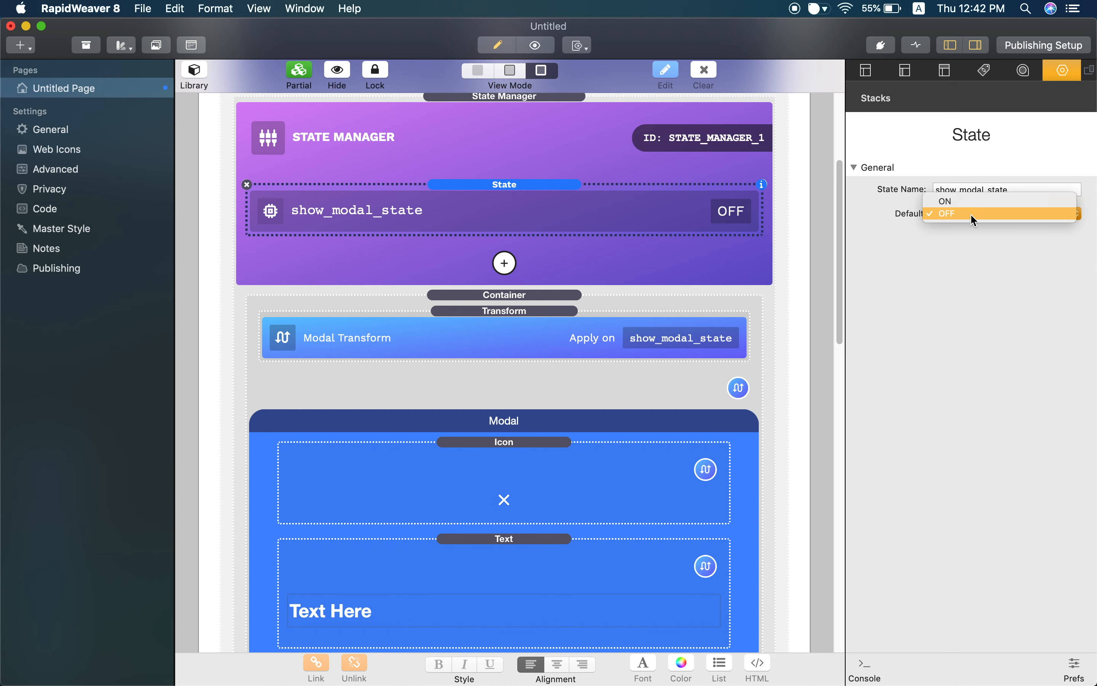
{"action": "left_click", "coordinate": [976, 249]}
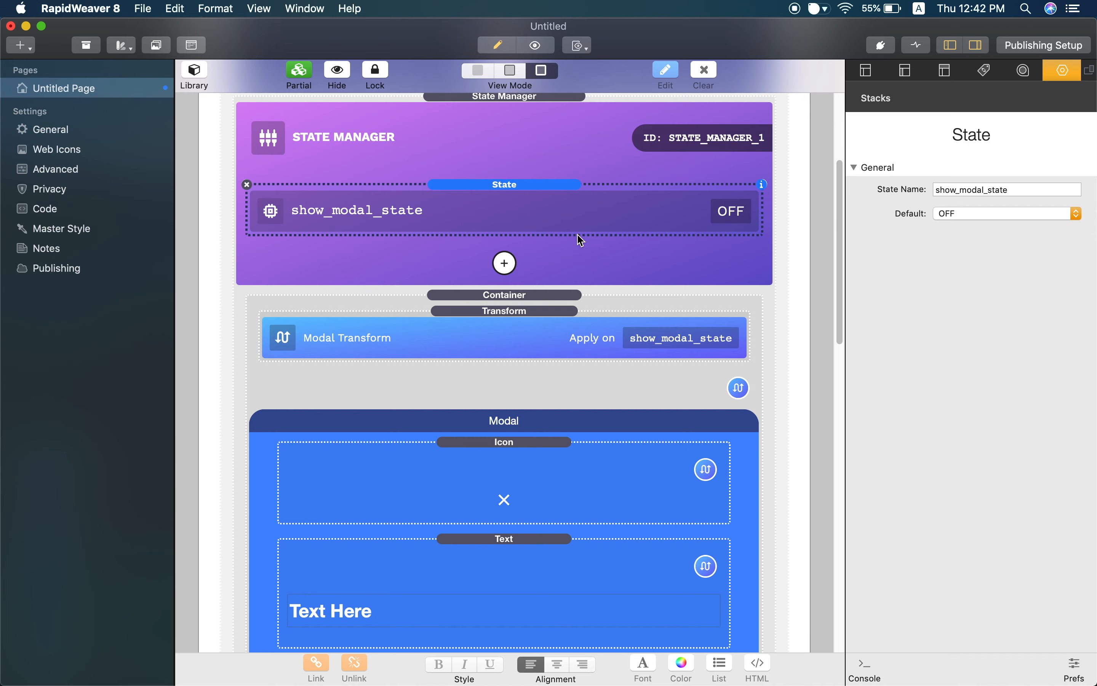
{"action": "scroll", "coordinate": [582, 320], "scroll_direction": "down", "scroll_amount": 10}
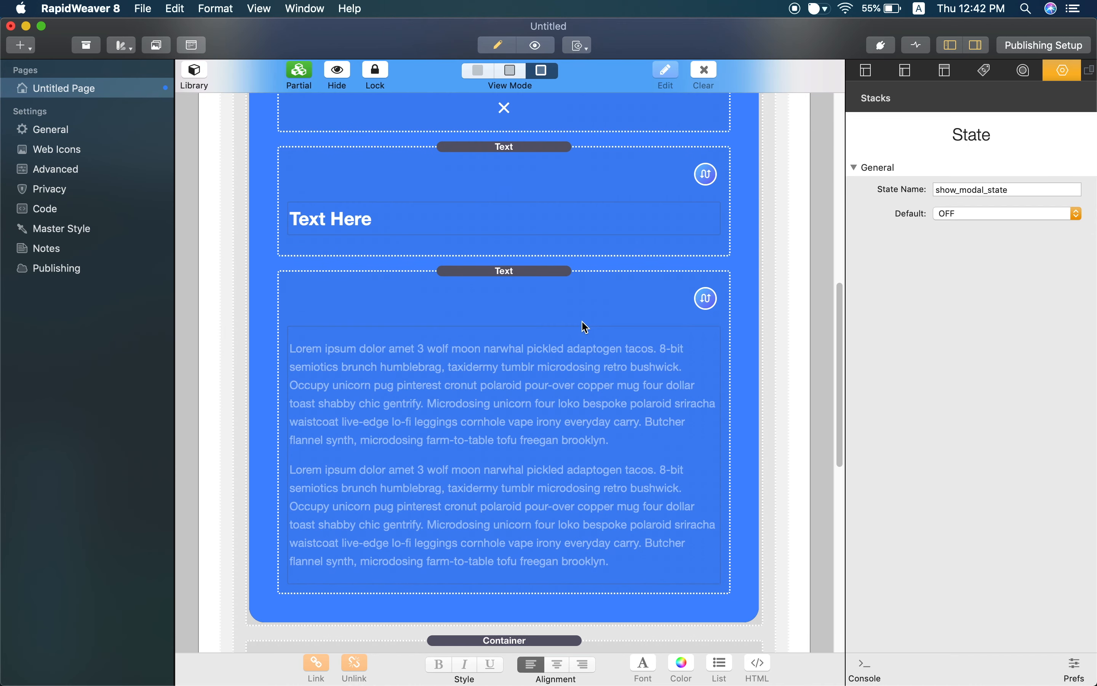
{"action": "scroll", "coordinate": [584, 323], "scroll_direction": "down", "scroll_amount": 12}
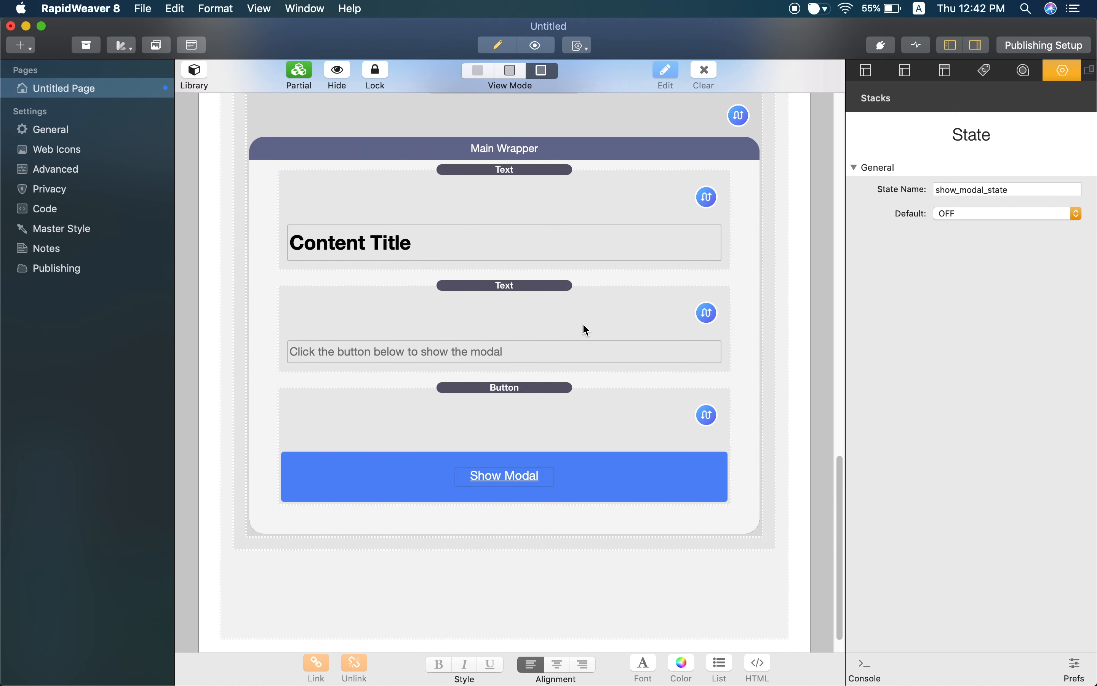
{"action": "scroll", "coordinate": [585, 330], "scroll_direction": "down", "scroll_amount": 2}
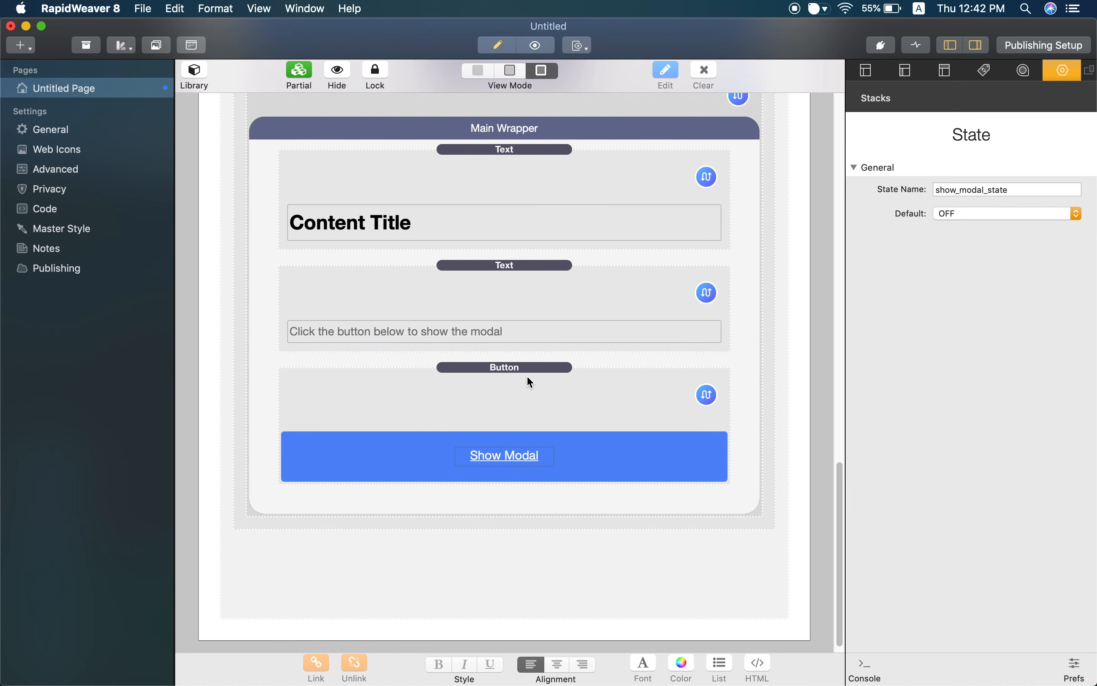
{"action": "left_click", "coordinate": [525, 397]}
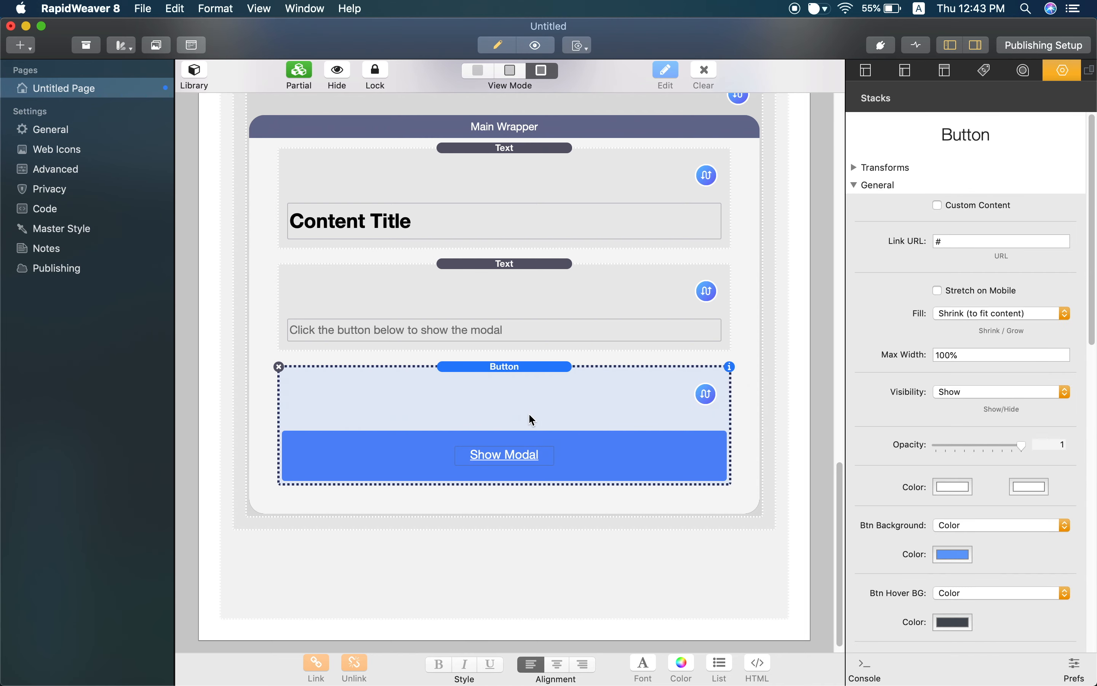
{"action": "scroll", "coordinate": [530, 417], "scroll_direction": "up", "scroll_amount": 15}
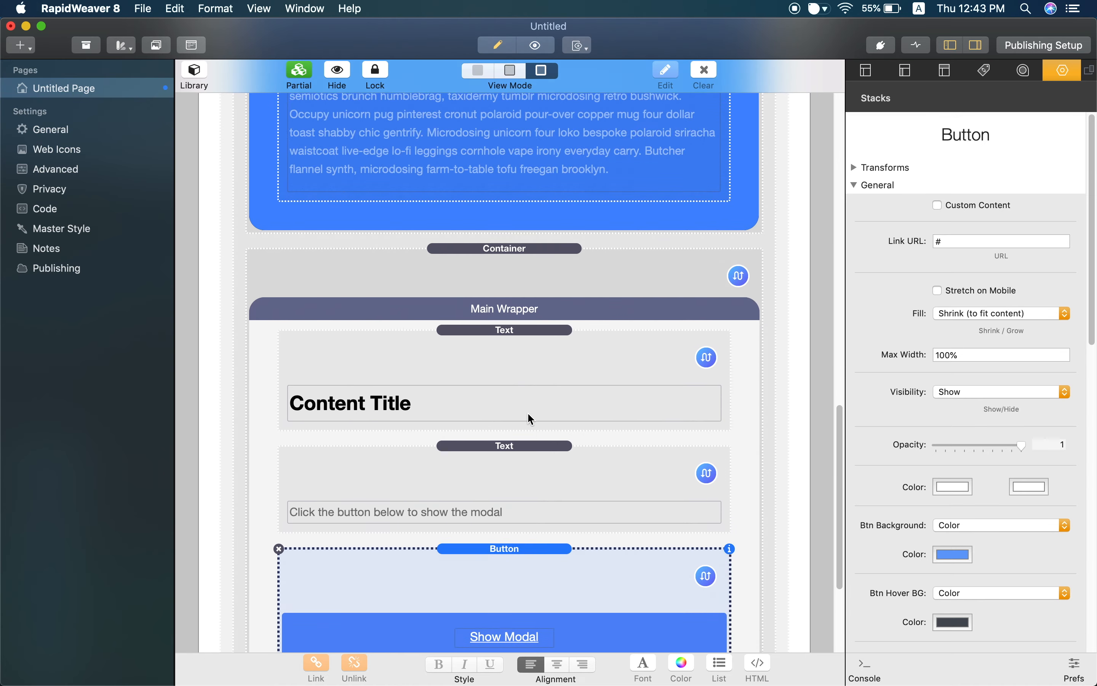
{"action": "scroll", "coordinate": [530, 417], "scroll_direction": "up", "scroll_amount": 20}
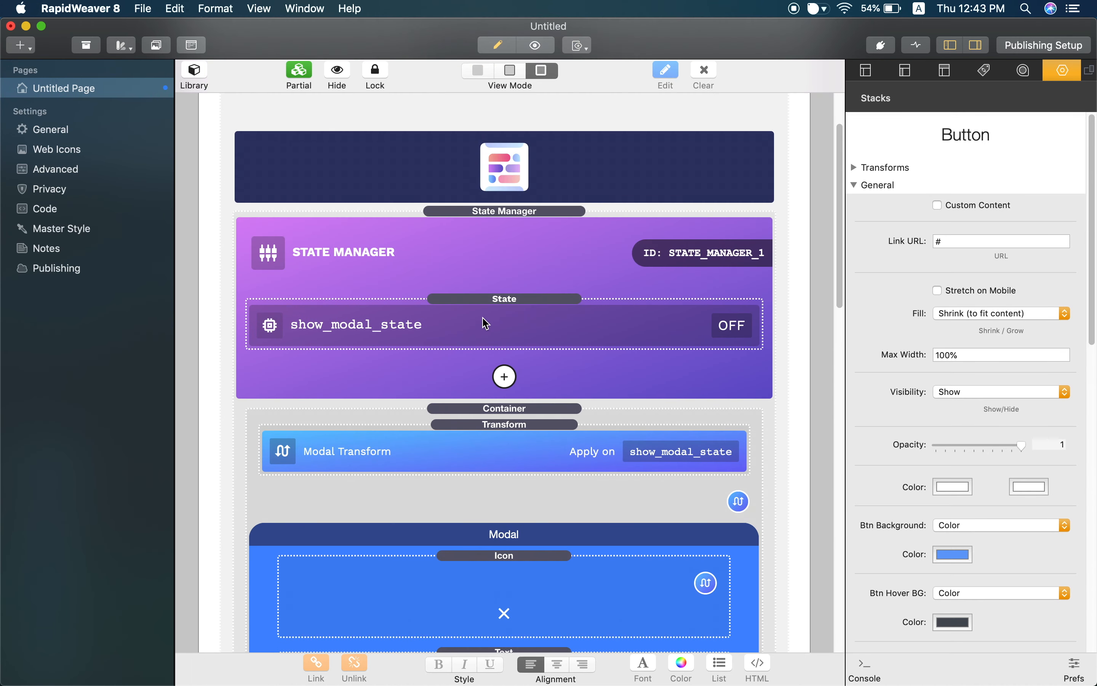
{"action": "left_click", "coordinate": [479, 323]}
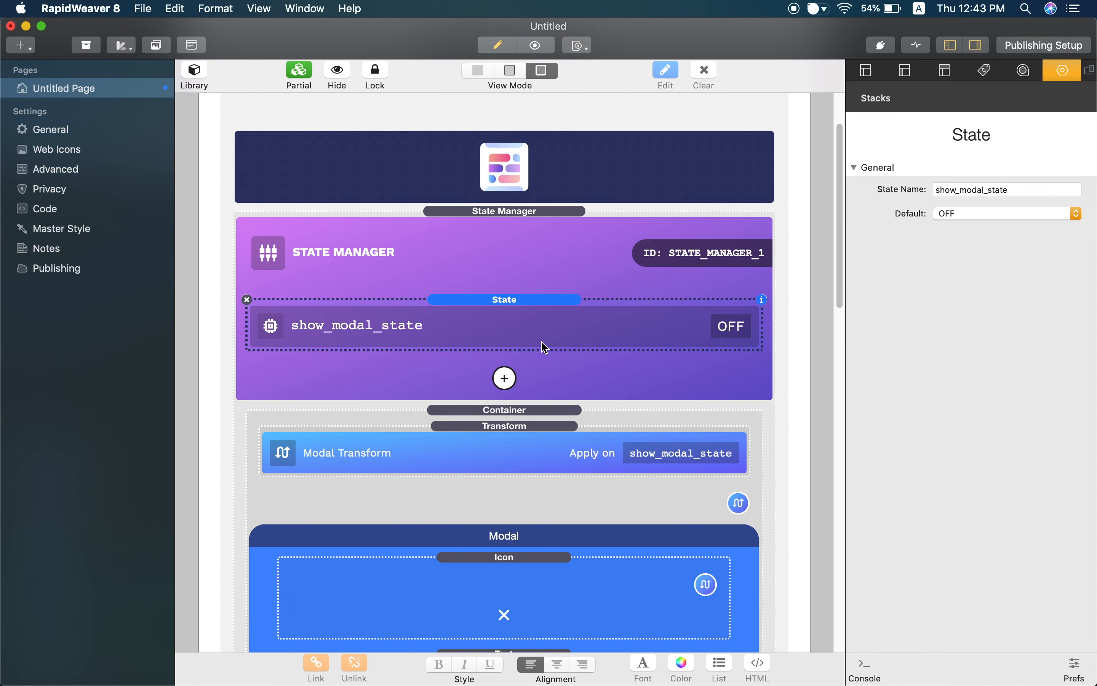
{"action": "scroll", "coordinate": [541, 342], "scroll_direction": "down", "scroll_amount": 1}
{"action": "scroll", "coordinate": [545, 348], "scroll_direction": "down", "scroll_amount": 1}
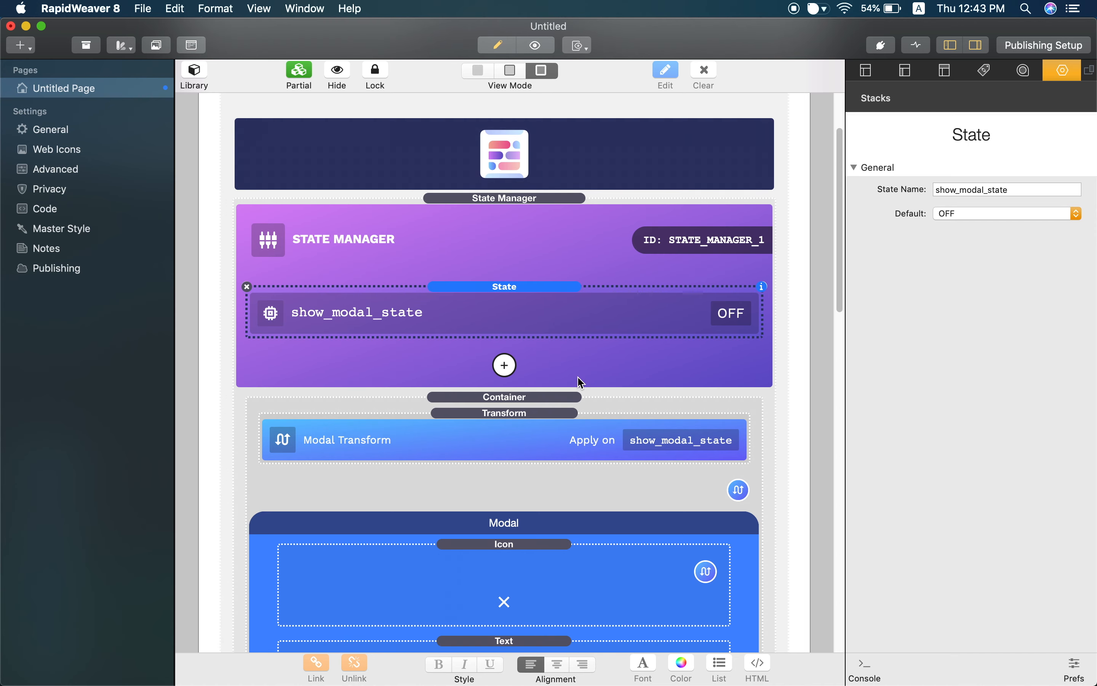
Add a Trigger stack from the library to the Main Wrapper, directly above the Show Modal button
{"action": "scroll", "coordinate": [548, 382], "scroll_direction": "down", "scroll_amount": 20}
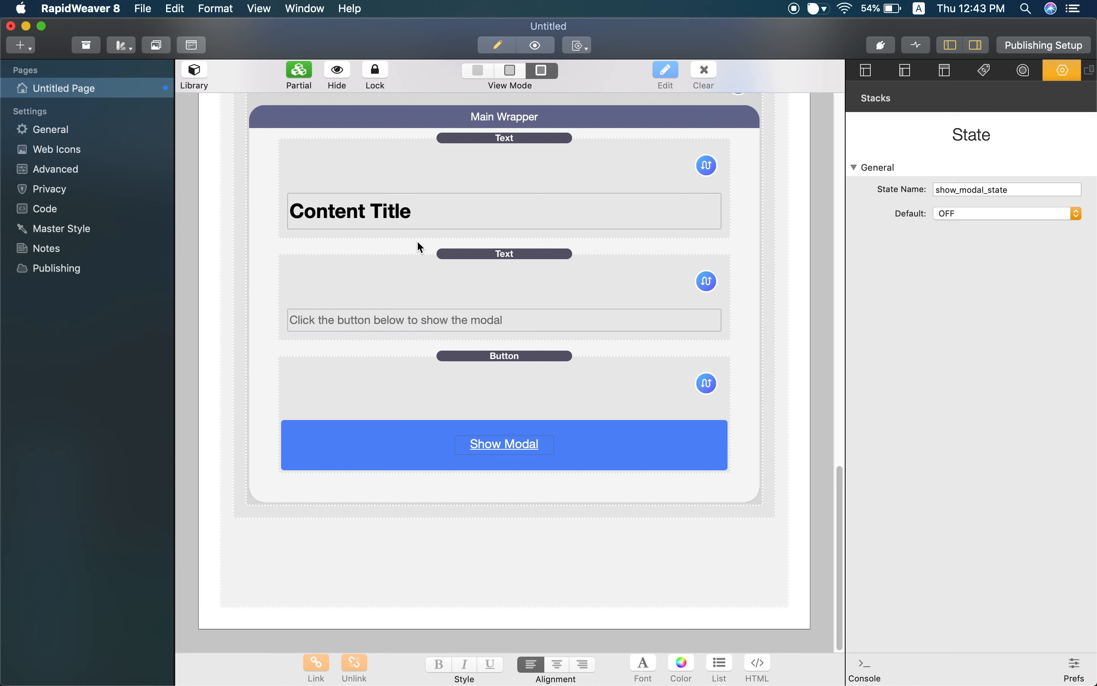
{"action": "left_click", "coordinate": [203, 85]}
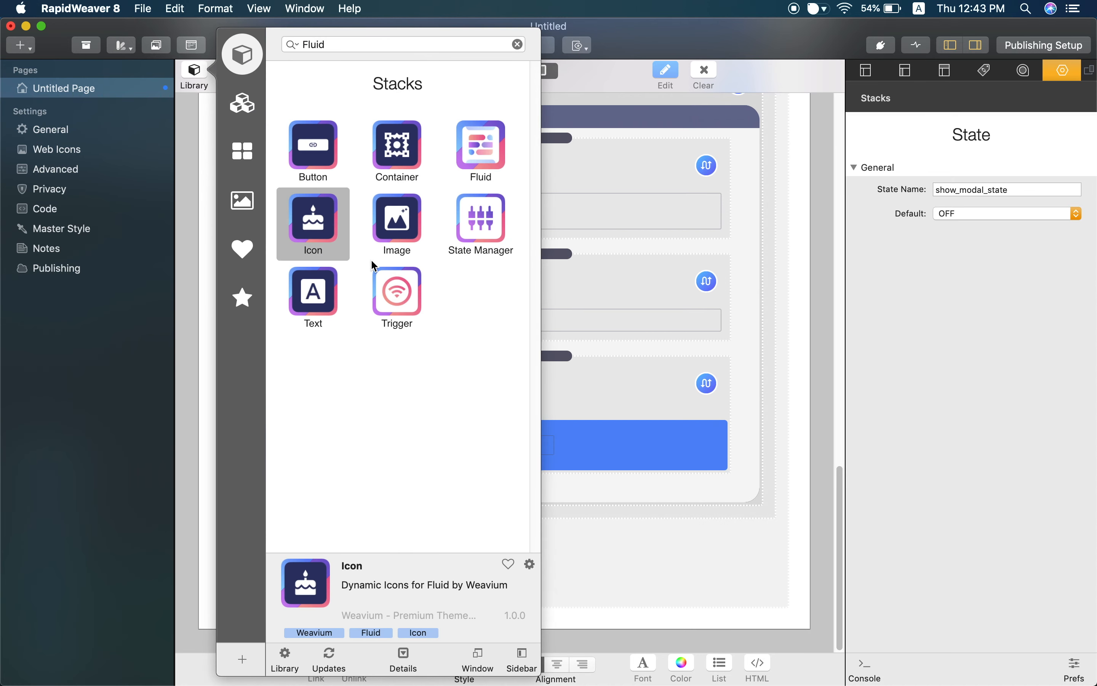
{"action": "left_click", "coordinate": [416, 315]}
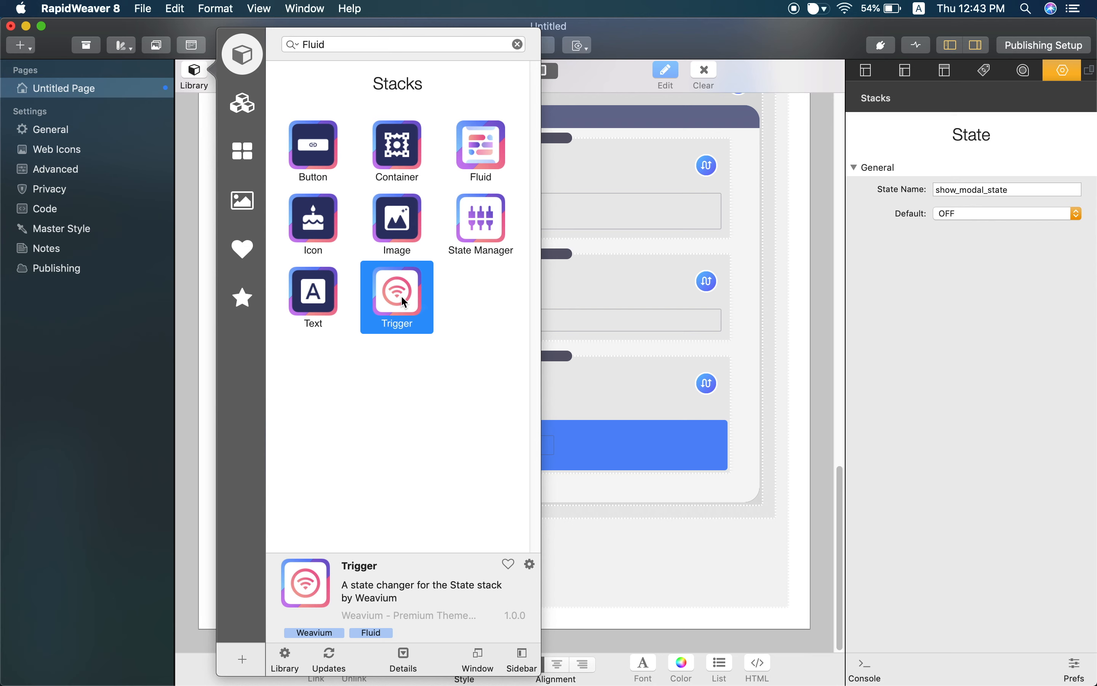
{"action": "left_click_drag", "start_coordinate": [414, 301], "coordinate": [488, 330]}
{"action": "left_click_drag", "start_coordinate": [597, 343], "coordinate": [620, 352]}
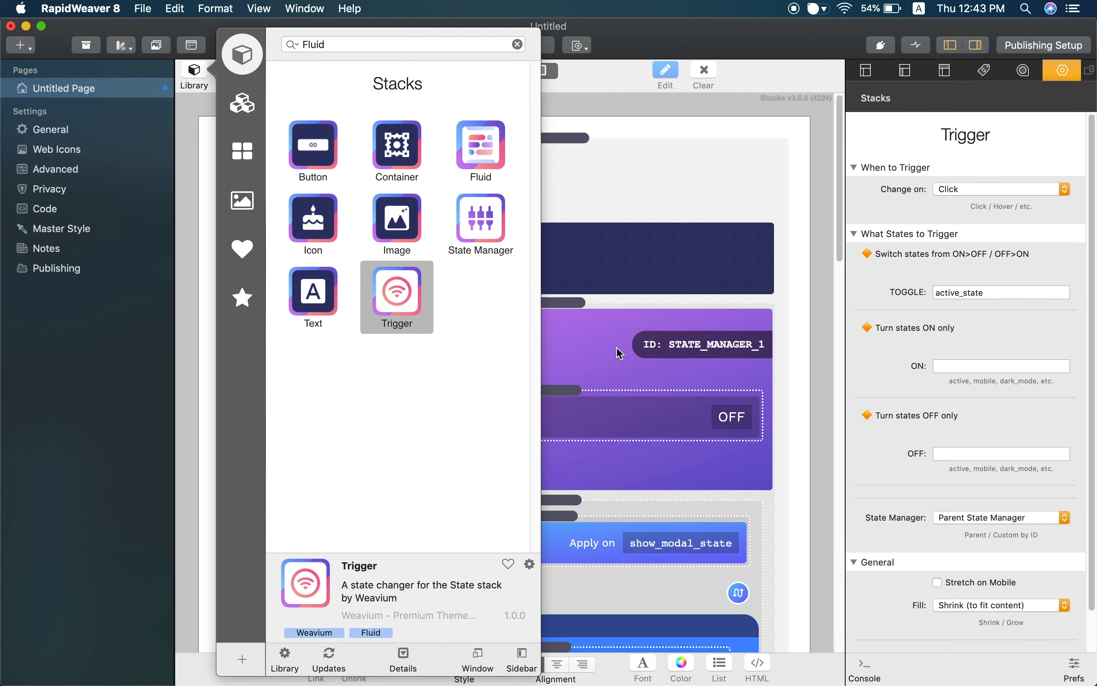
{"action": "left_click", "coordinate": [628, 365]}
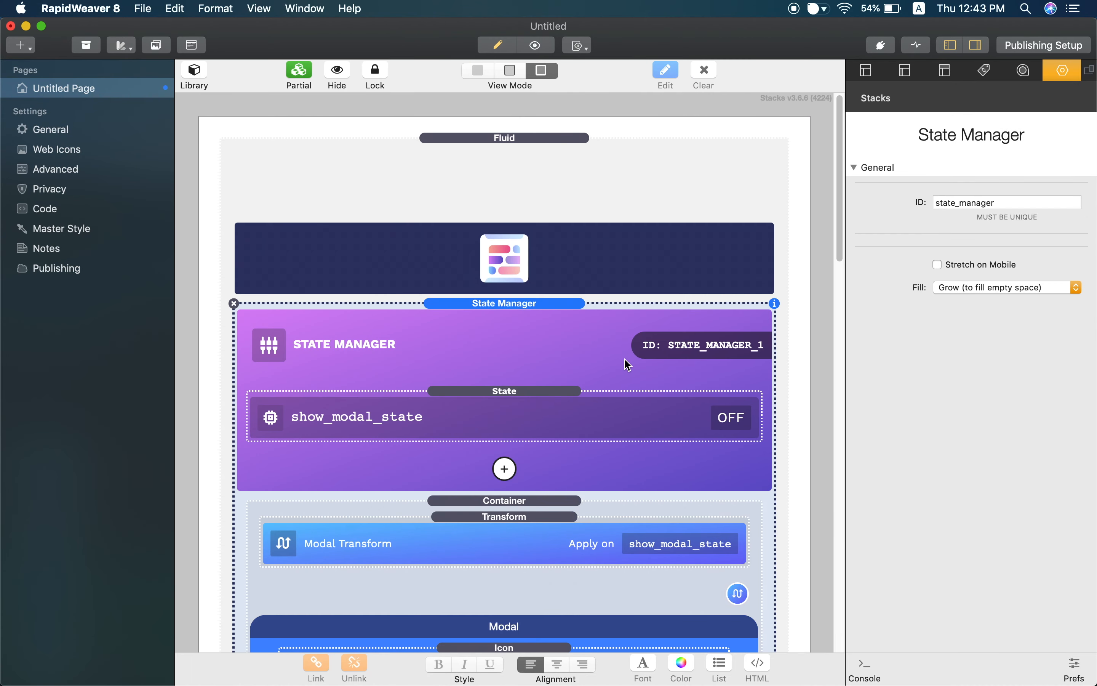
{"action": "scroll", "coordinate": [628, 365], "scroll_direction": "down", "scroll_amount": 10}
{"action": "scroll", "coordinate": [626, 363], "scroll_direction": "down", "scroll_amount": 10}
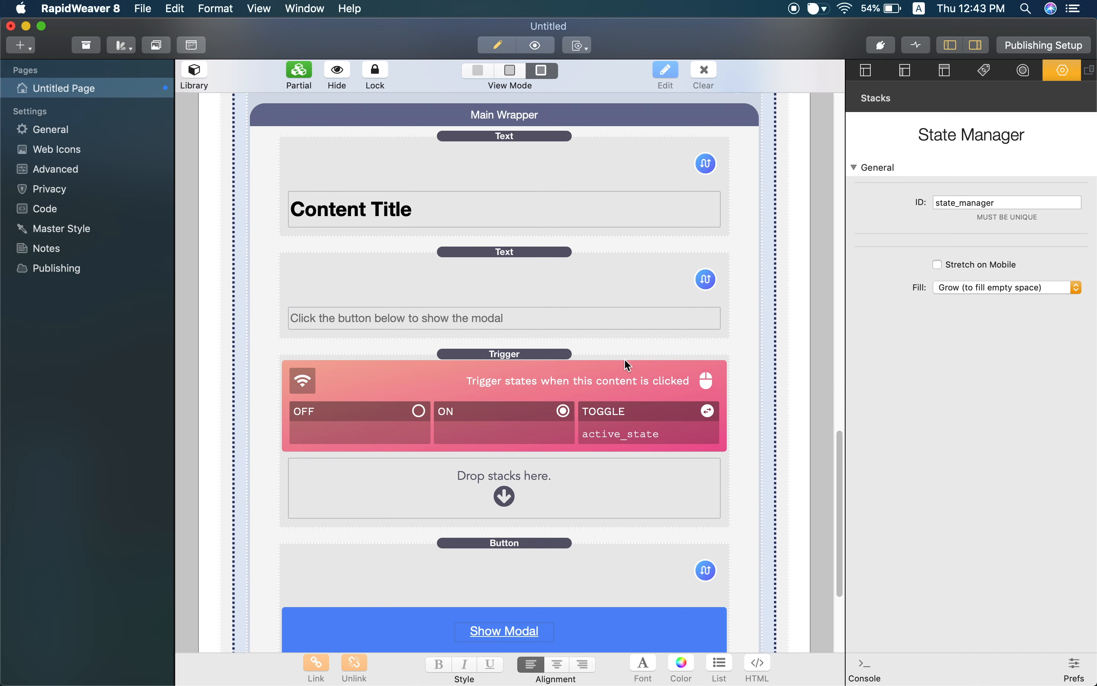
{"action": "scroll", "coordinate": [634, 393], "scroll_direction": "down", "scroll_amount": 1}
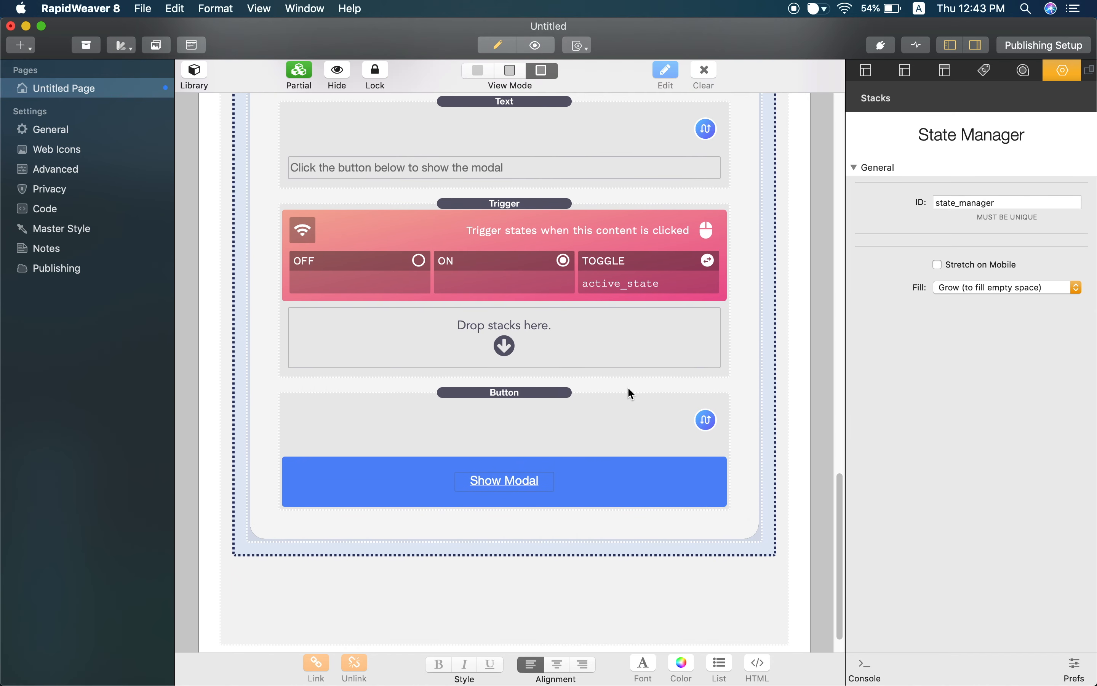
Review the Trigger's Change on options and keep Click as the event
{"action": "left_click", "coordinate": [527, 286]}
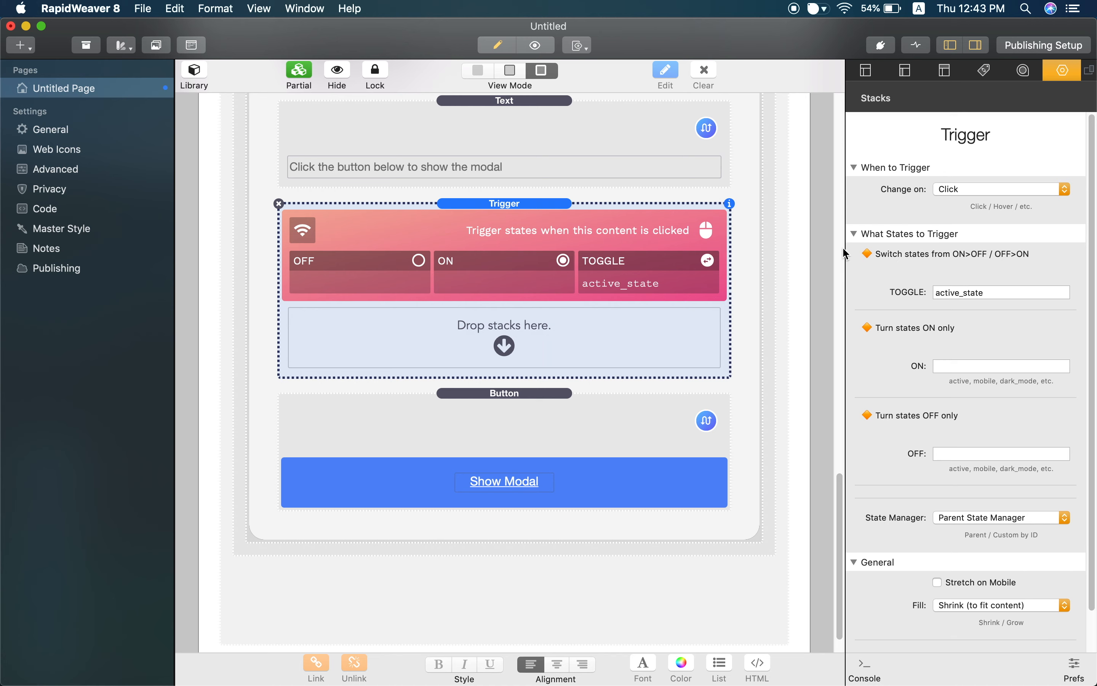
{"action": "left_click", "coordinate": [861, 236]}
{"action": "left_click", "coordinate": [856, 250]}
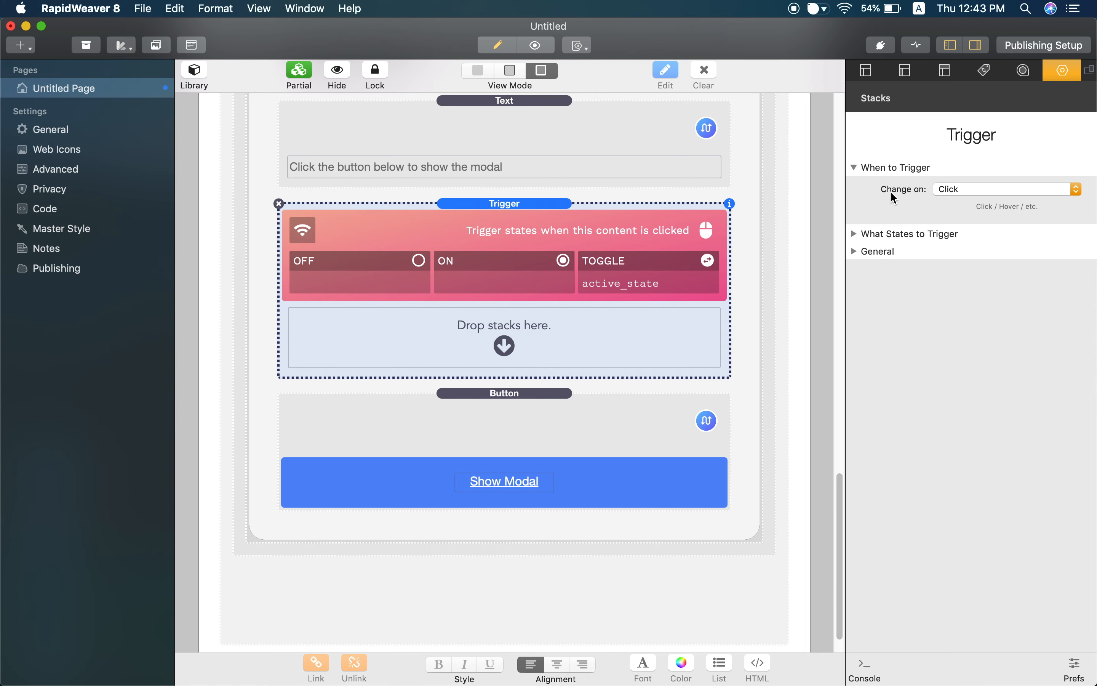
{"action": "left_click", "coordinate": [1041, 195]}
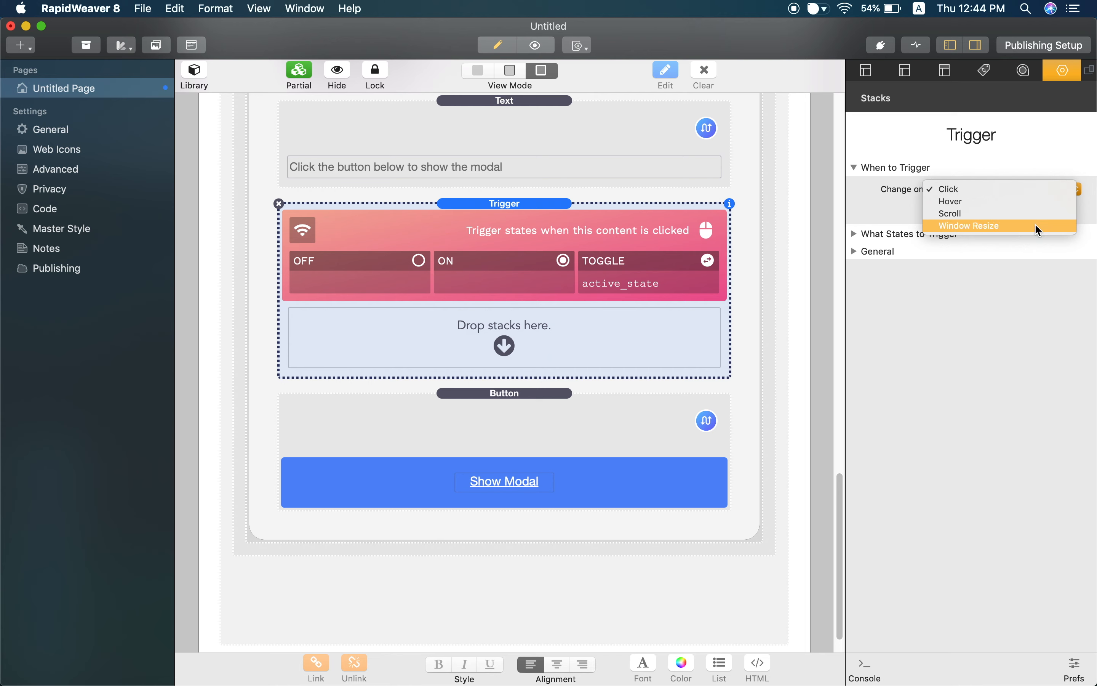
{"action": "left_click", "coordinate": [1017, 168]}
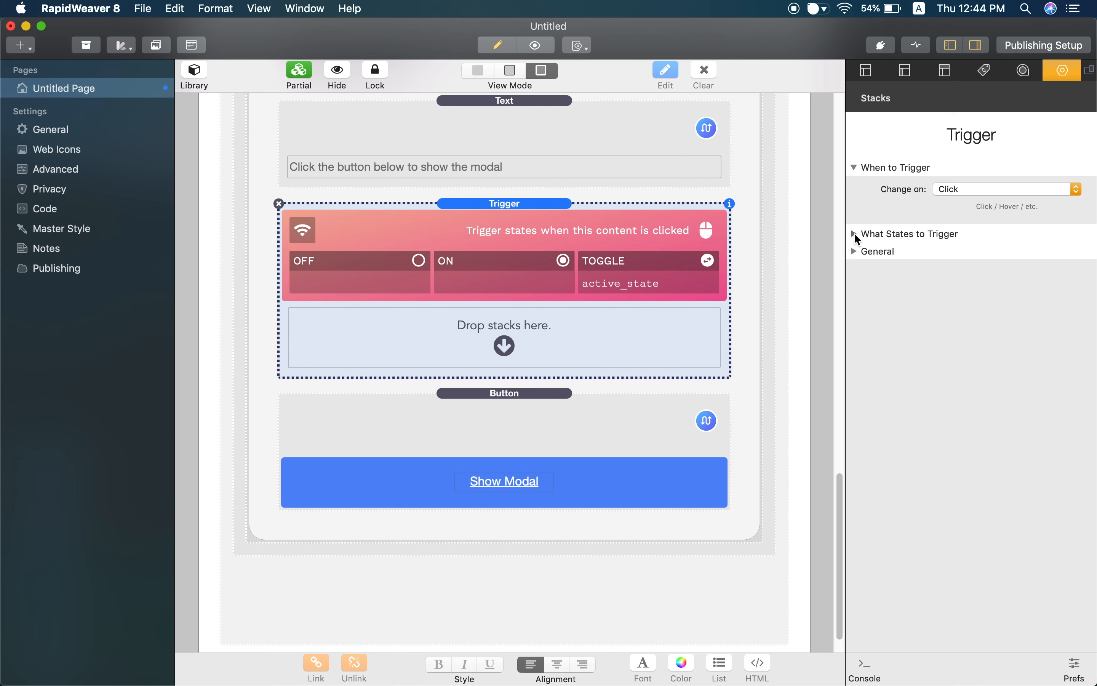
Set the Trigger's TOGGLE state to show_modal_state, matching the state name in the State Manager
{"action": "left_click", "coordinate": [854, 234]}
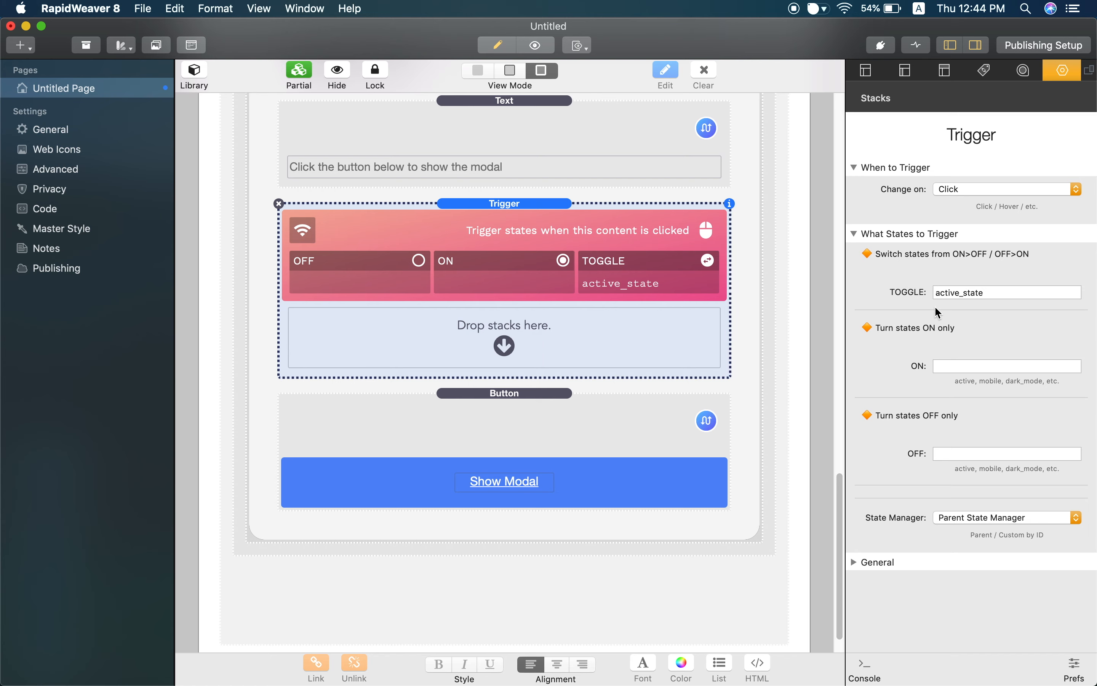
{"action": "scroll", "coordinate": [640, 299], "scroll_direction": "up", "scroll_amount": 15}
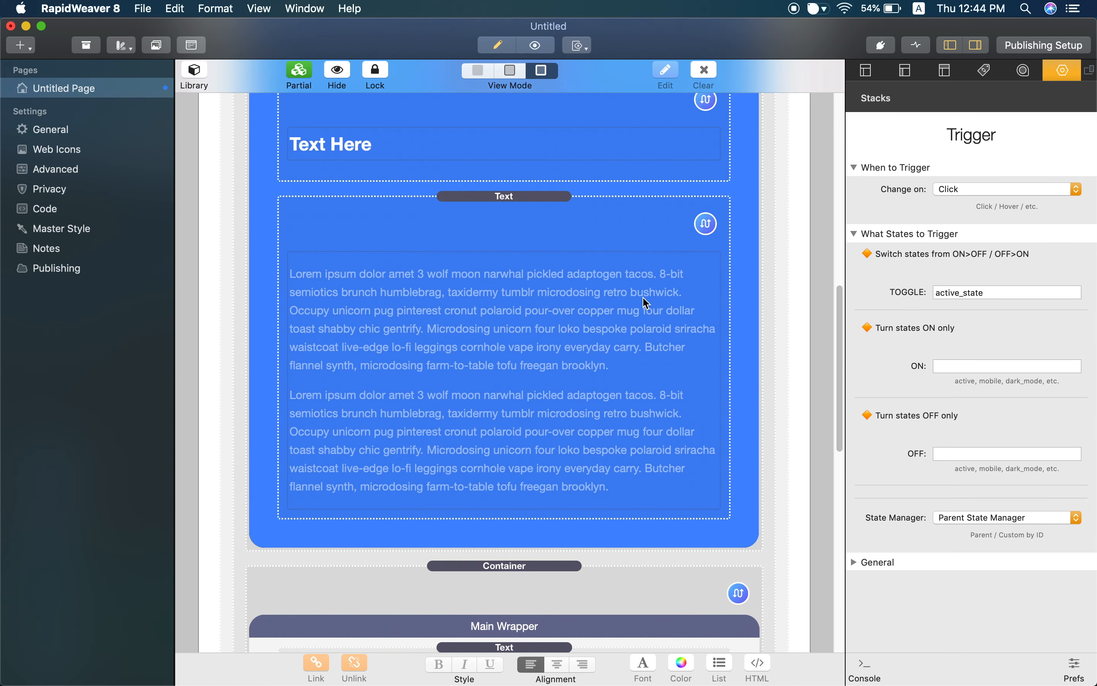
{"action": "scroll", "coordinate": [644, 301], "scroll_direction": "up", "scroll_amount": 10}
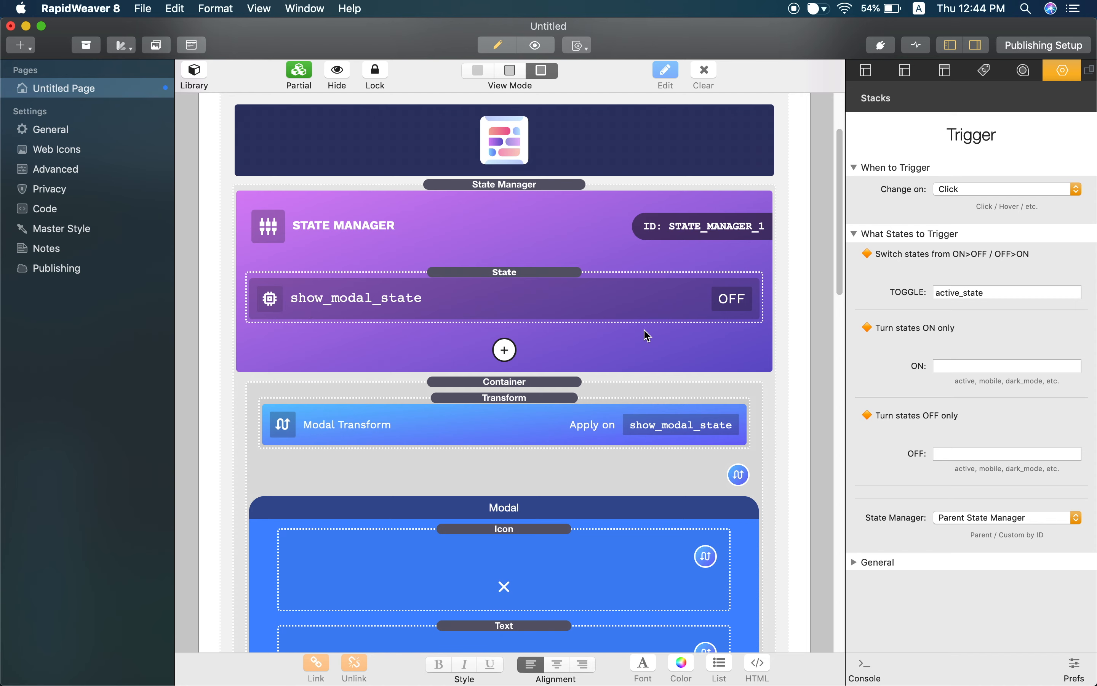
{"action": "scroll", "coordinate": [647, 336], "scroll_direction": "down", "scroll_amount": 15}
{"action": "scroll", "coordinate": [652, 336], "scroll_direction": "down", "scroll_amount": 12}
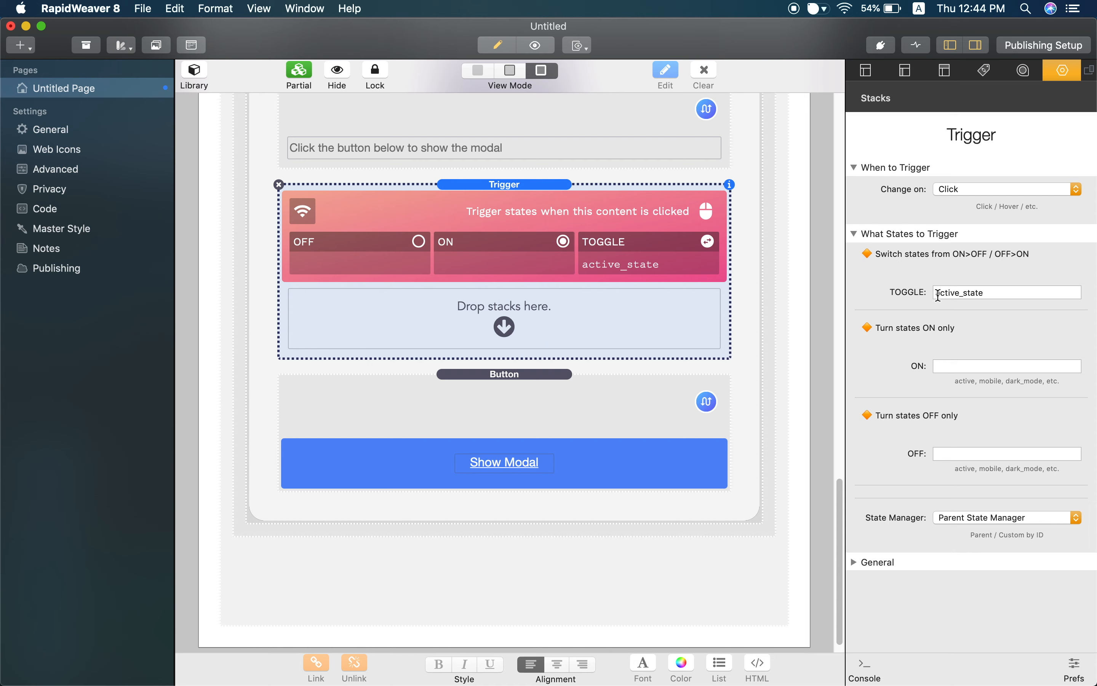
{"action": "left_click", "coordinate": [938, 293]}
{"action": "type", "text": "show_md"}
{"action": "type", "text": "dal_state"}
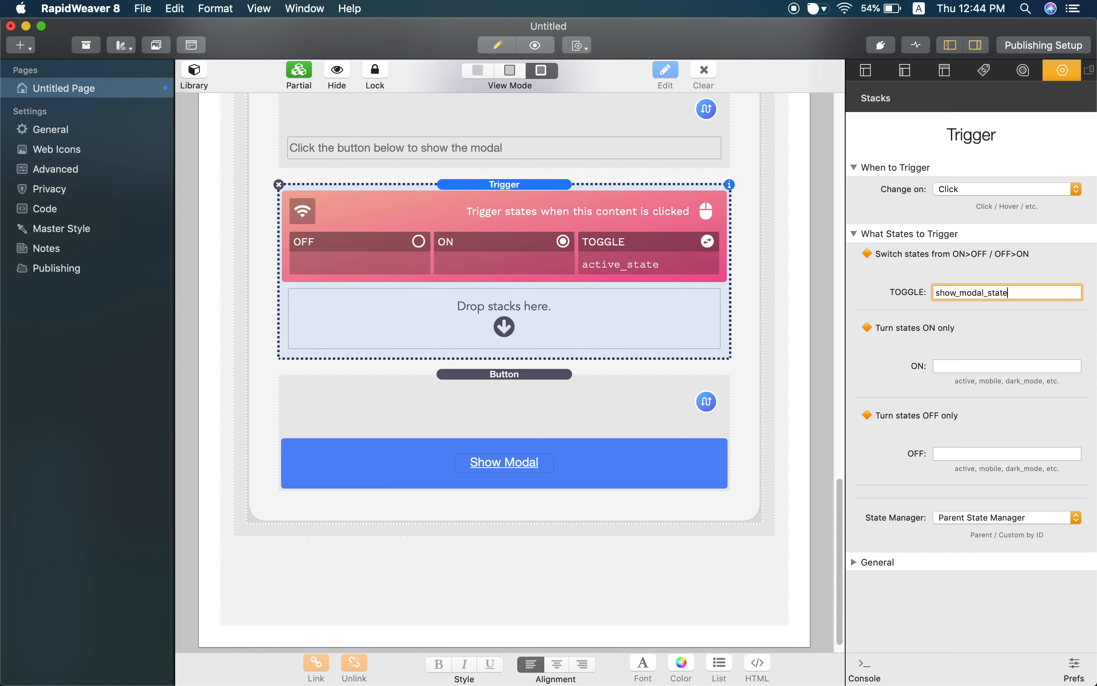
{"action": "key", "text": "Return"}
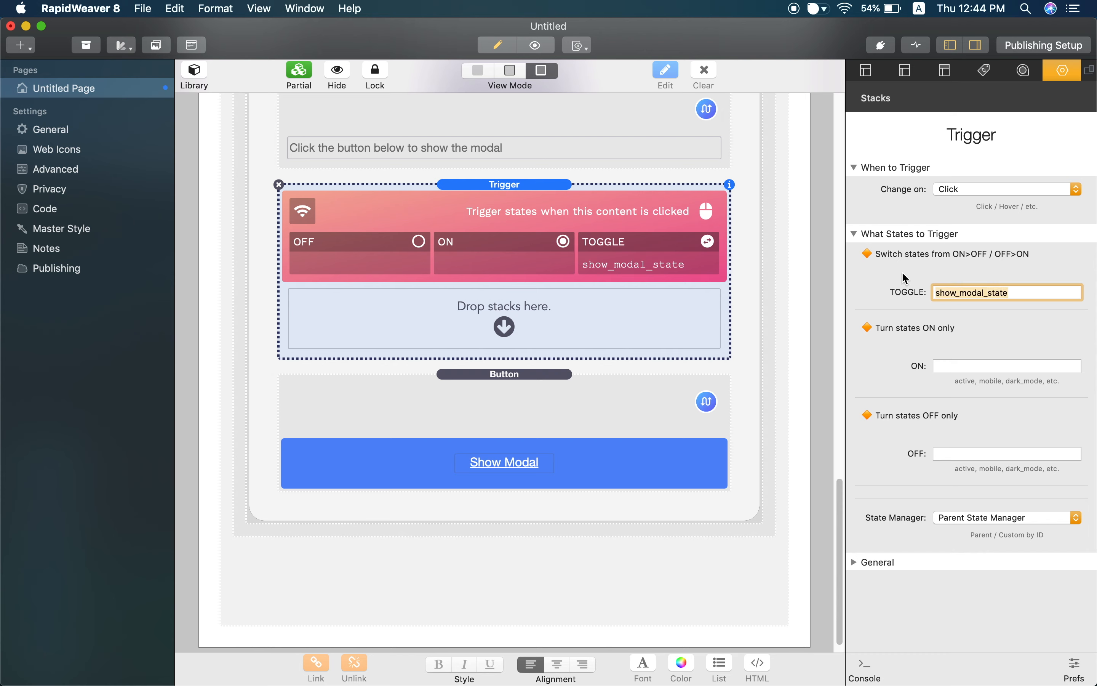
Examine the Trigger's TOGGLE, ON-only and OFF-only state settings and compare them with show_modal_state in the State Manager
{"action": "left_click", "coordinate": [1018, 295]}
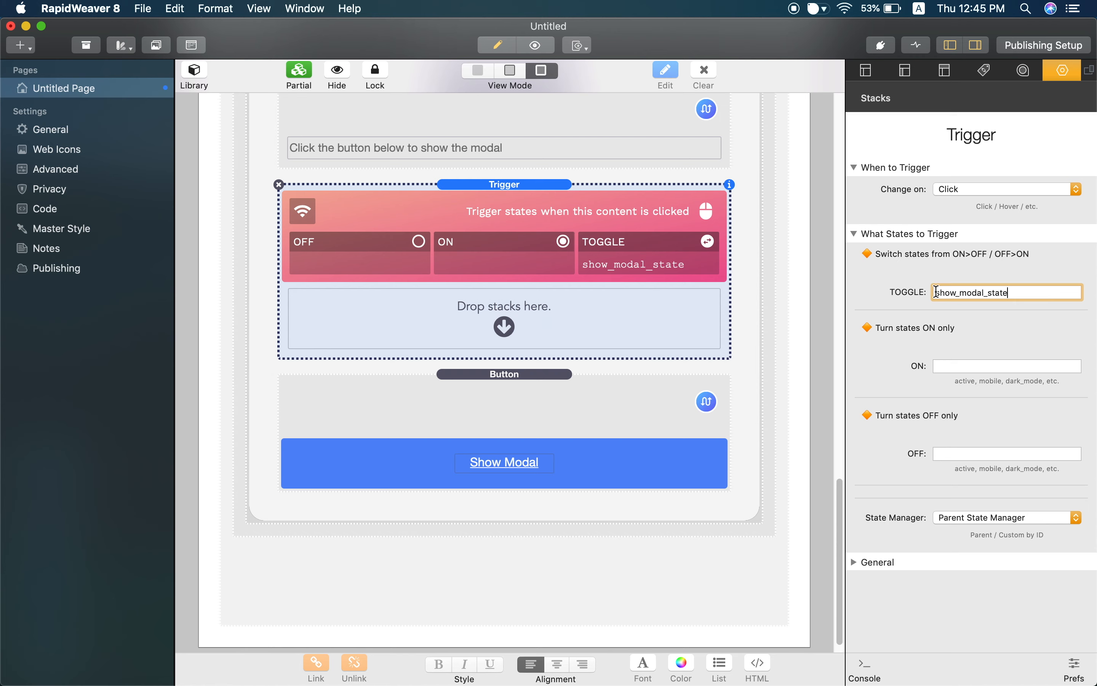
{"action": "left_click_drag", "start_coordinate": [840, 496], "coordinate": [844, 136]}
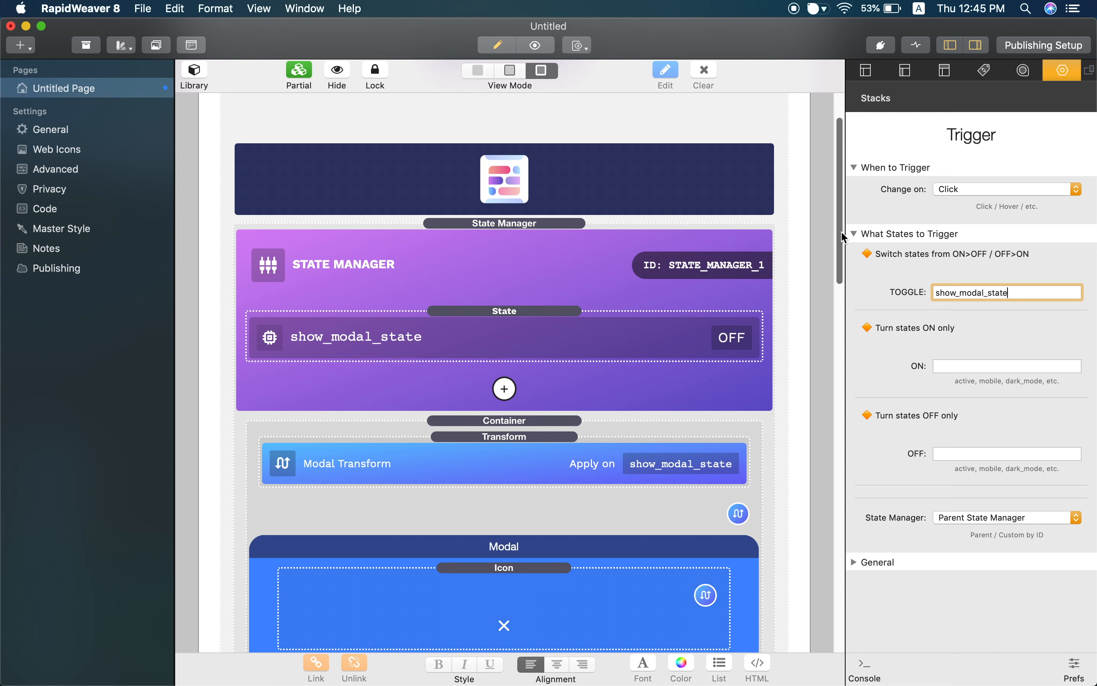
{"action": "left_click_drag", "start_coordinate": [842, 232], "coordinate": [841, 583]}
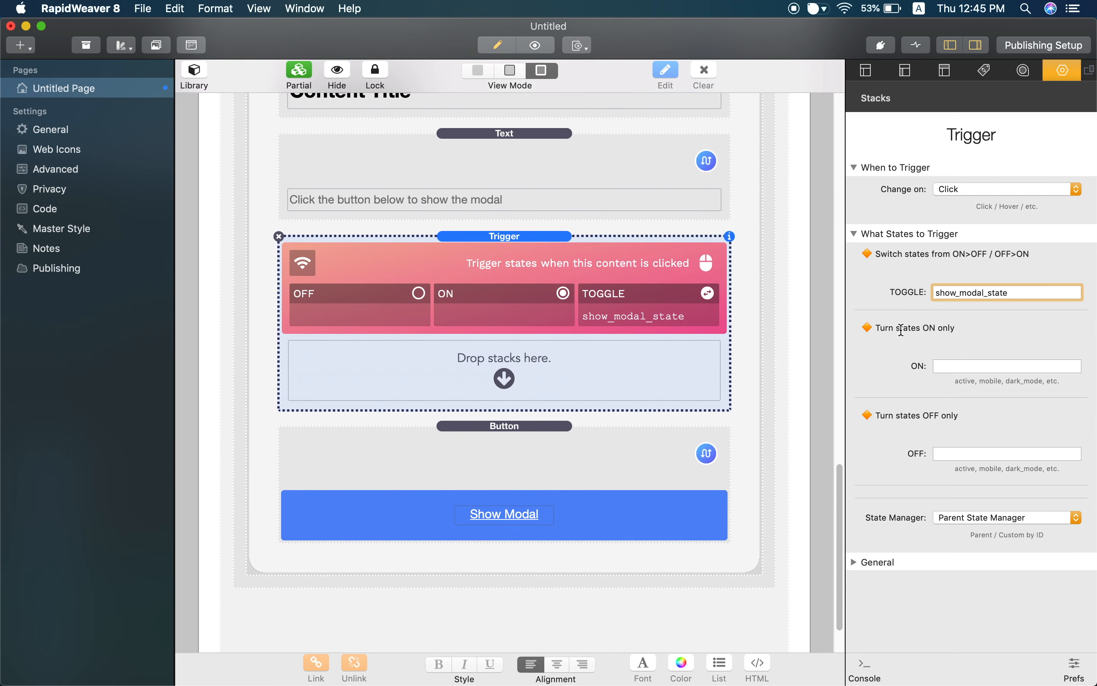
{"action": "left_click_drag", "start_coordinate": [923, 328], "coordinate": [960, 329]}
{"action": "left_click_drag", "start_coordinate": [923, 415], "coordinate": [970, 415]}
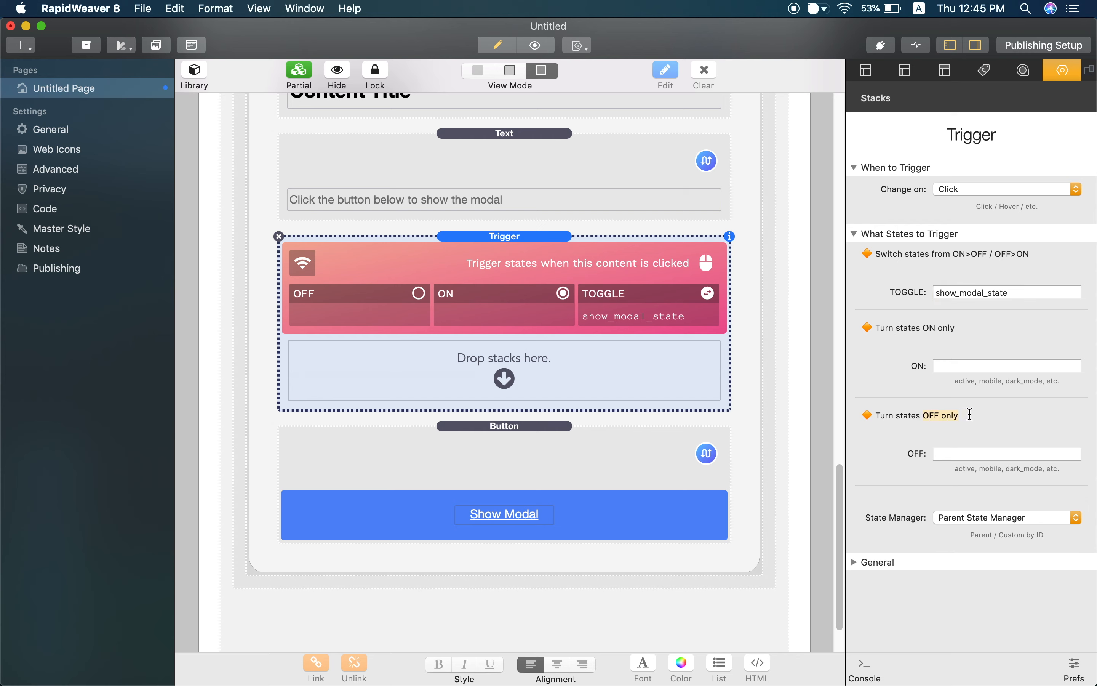
{"action": "left_click", "coordinate": [970, 414]}
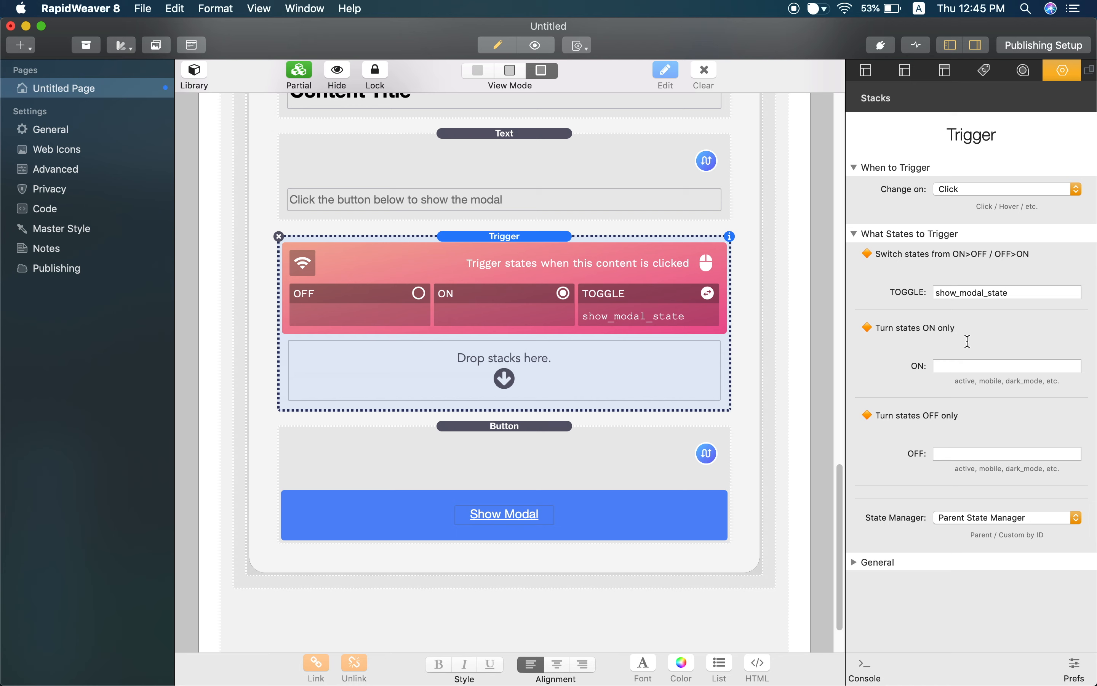
{"action": "left_click", "coordinate": [939, 371]}
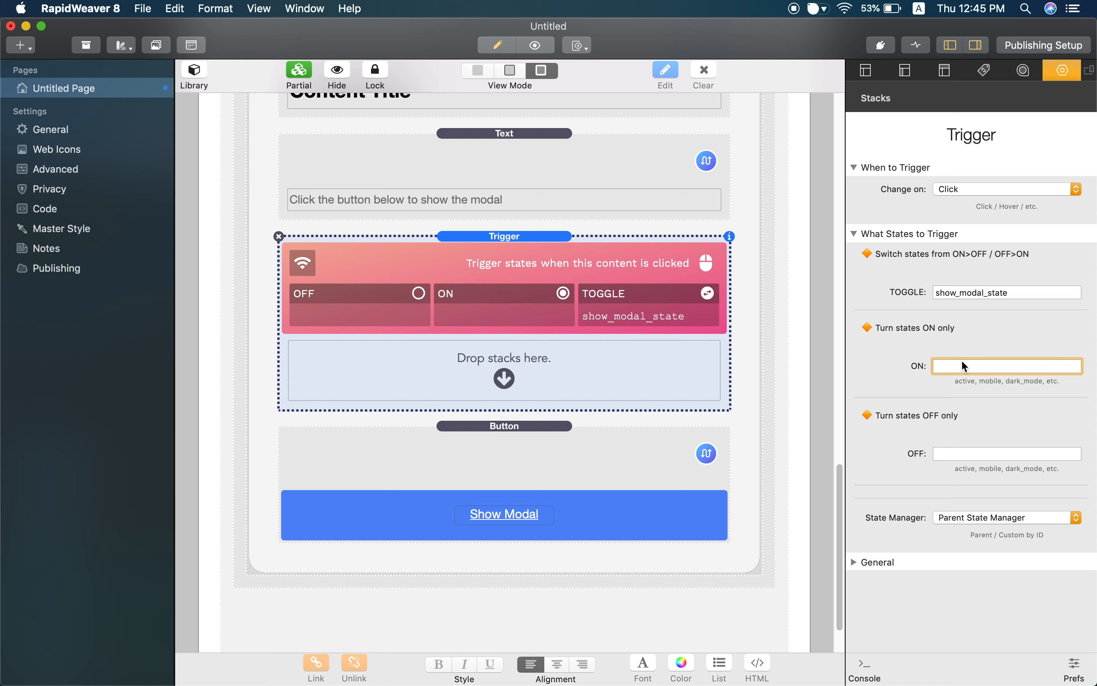
{"action": "left_click", "coordinate": [957, 453]}
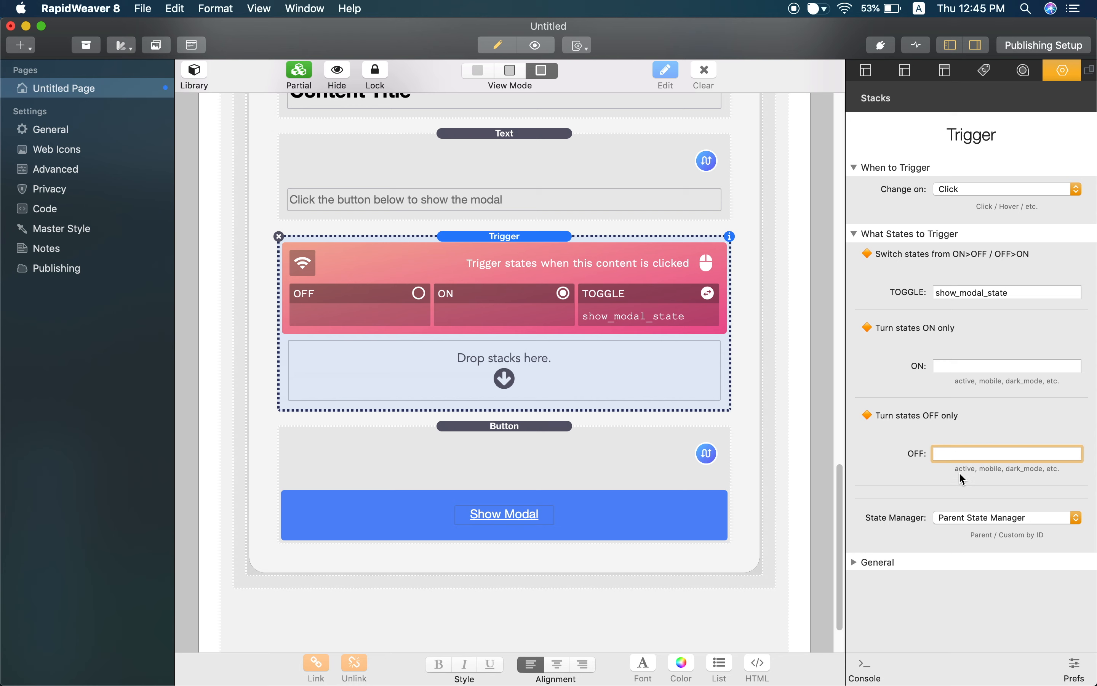
{"action": "left_click", "coordinate": [948, 364]}
{"action": "left_click", "coordinate": [951, 455]}
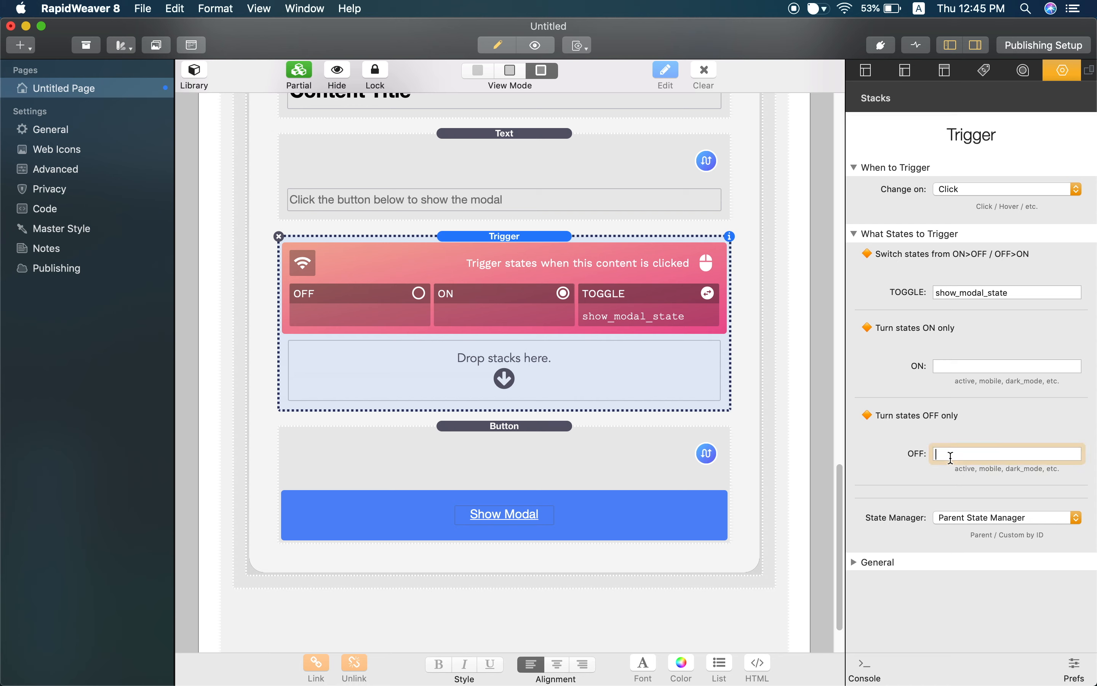
{"action": "left_click", "coordinate": [950, 373]}
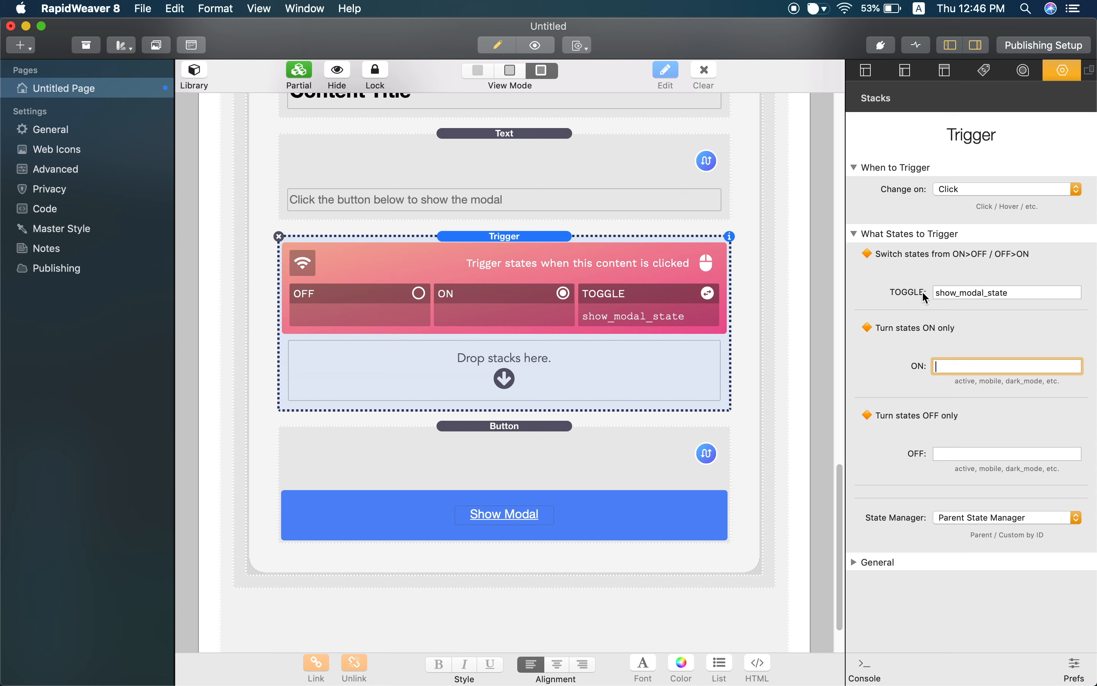
{"action": "left_click_drag", "start_coordinate": [936, 292], "coordinate": [1017, 290]}
{"action": "left_click", "coordinate": [1017, 291]}
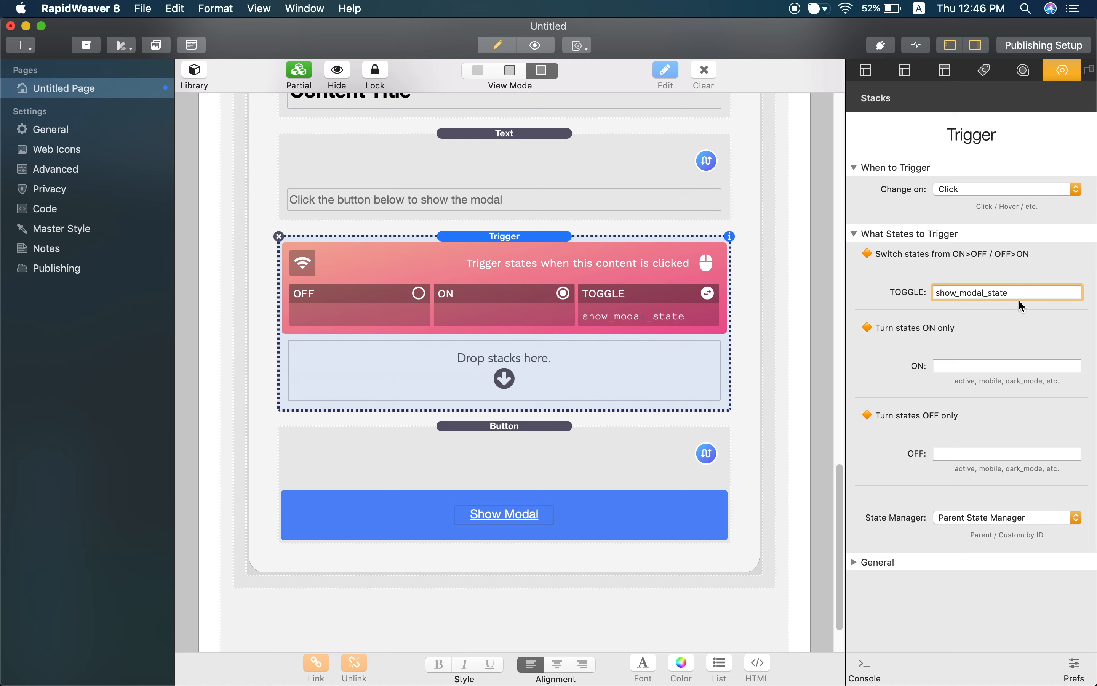
{"action": "left_click", "coordinate": [992, 366]}
{"action": "left_click", "coordinate": [987, 454]}
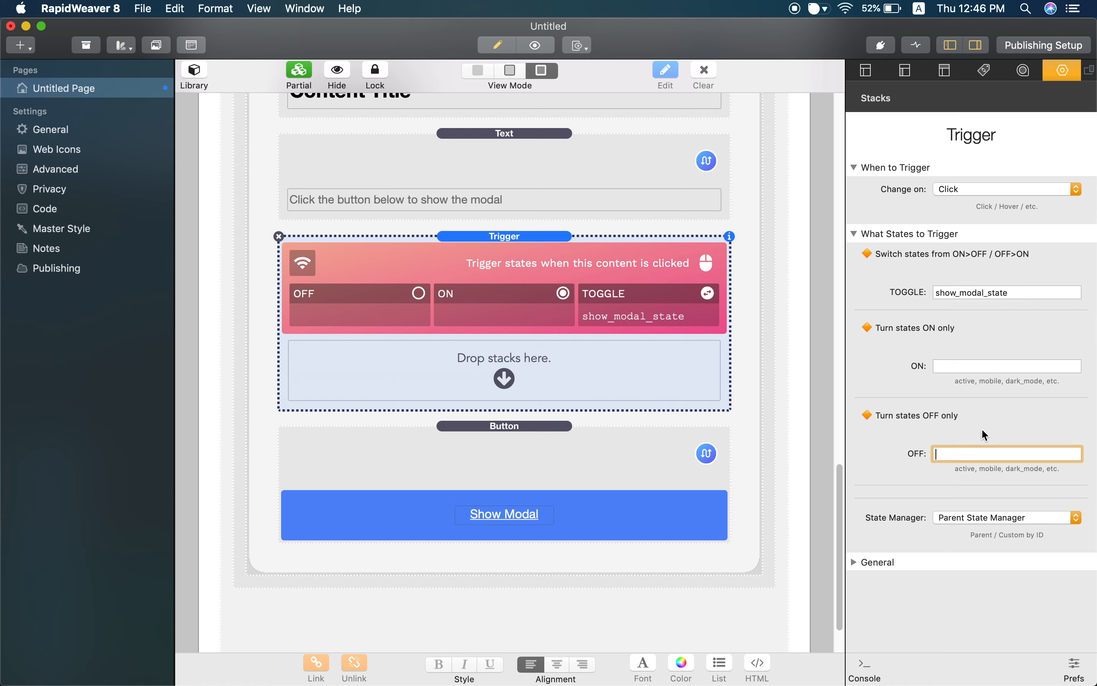
{"action": "left_click", "coordinate": [975, 365]}
{"action": "left_click_drag", "start_coordinate": [1017, 292], "coordinate": [931, 292]}
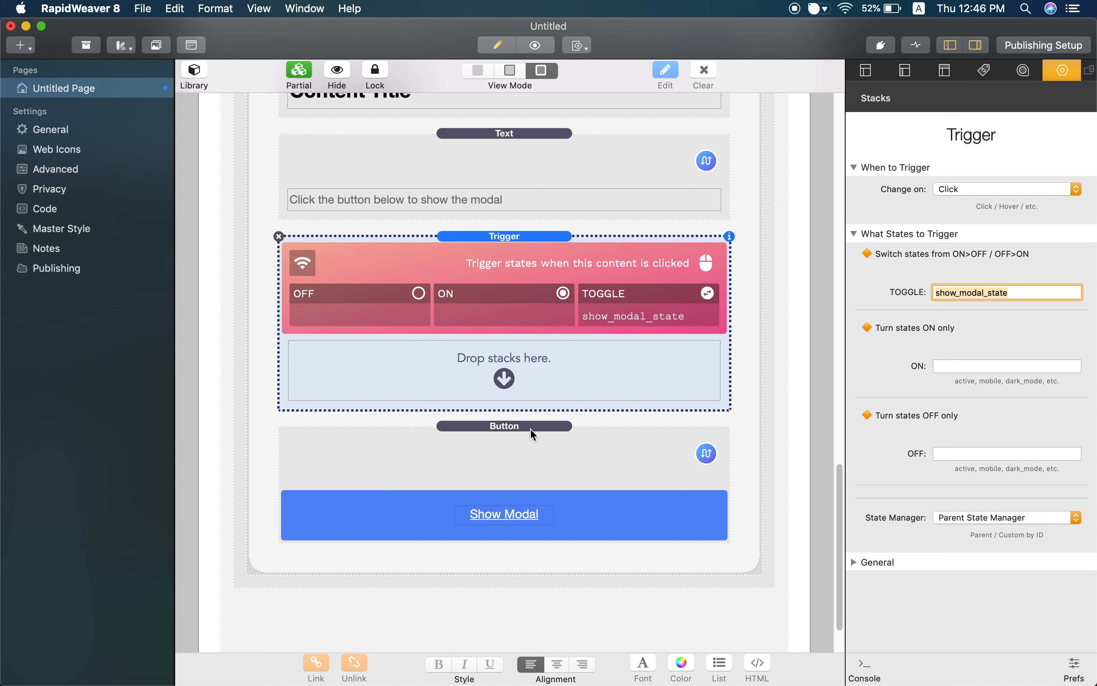
Move the Show Modal button inside the Trigger and test it on the reloaded page in the Chrome preview
{"action": "left_click_drag", "start_coordinate": [531, 429], "coordinate": [502, 375]}
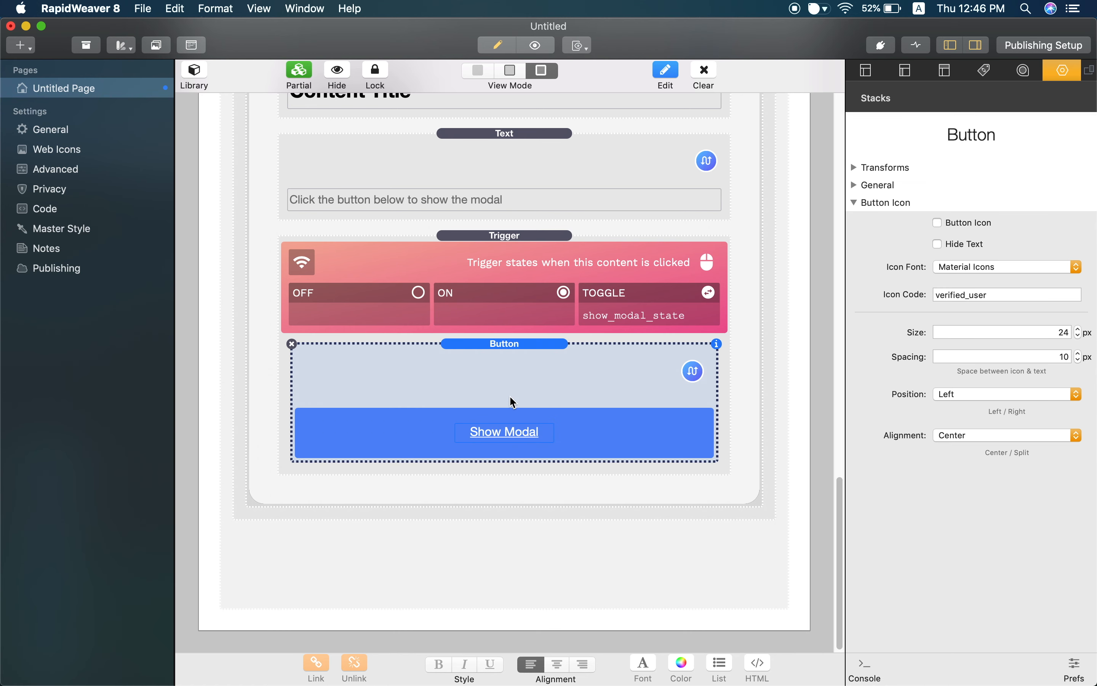
{"action": "scroll", "coordinate": [513, 403], "scroll_direction": "up", "scroll_amount": 2}
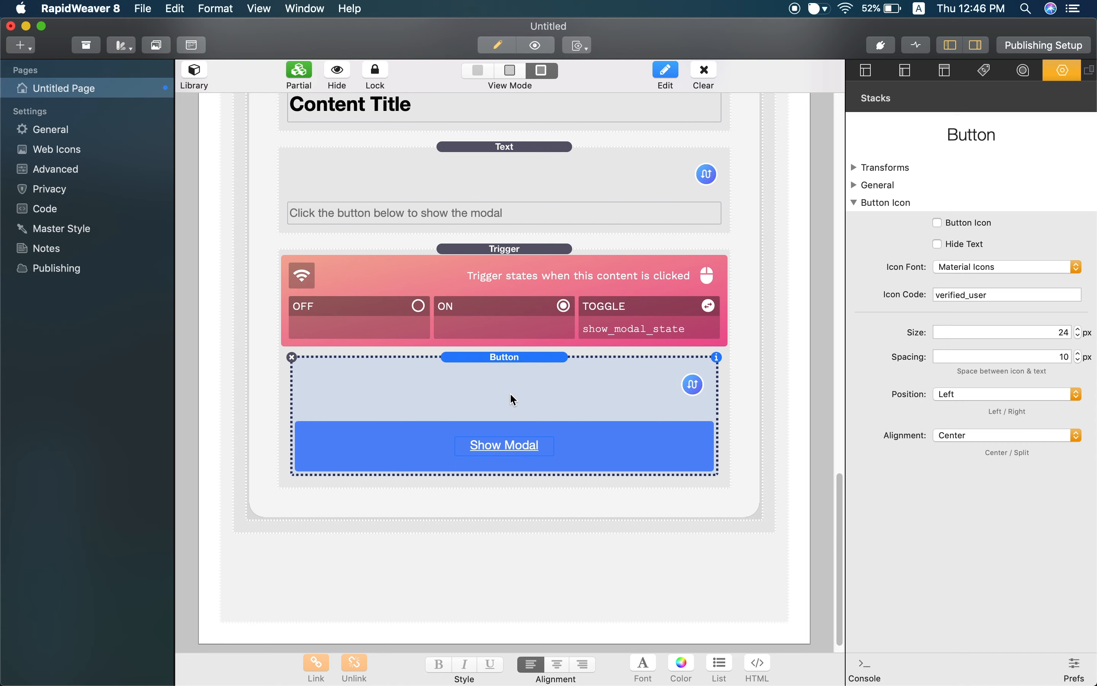
{"action": "key", "text": "ctrl+Right"}
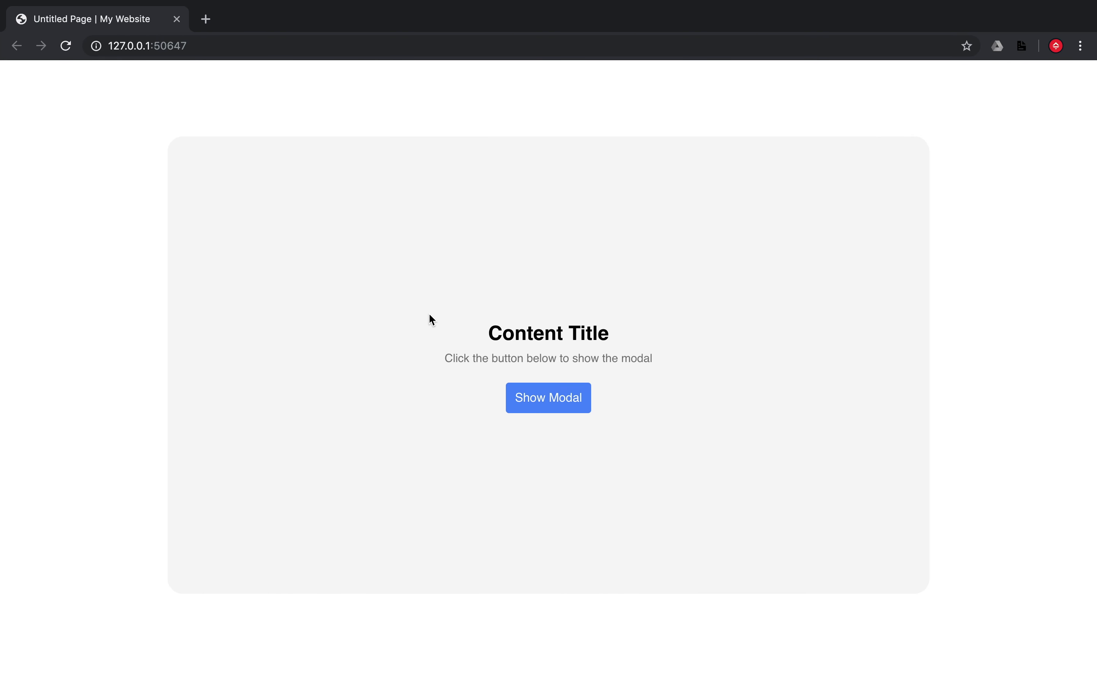
{"action": "key", "text": "super+r"}
{"action": "left_click", "coordinate": [559, 409]}
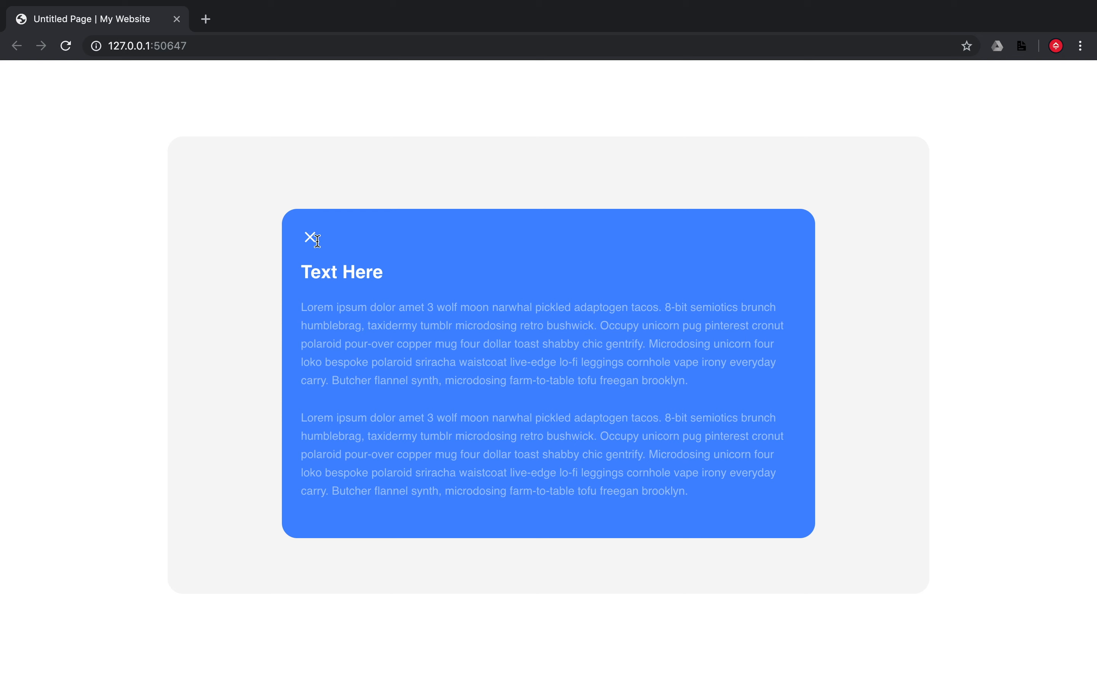
{"action": "left_click_drag", "start_coordinate": [311, 238], "coordinate": [337, 273]}
{"action": "left_click", "coordinate": [708, 496]}
{"action": "left_click", "coordinate": [363, 261]}
{"action": "left_click_drag", "start_coordinate": [304, 232], "coordinate": [563, 458]}
{"action": "left_click", "coordinate": [504, 358]}
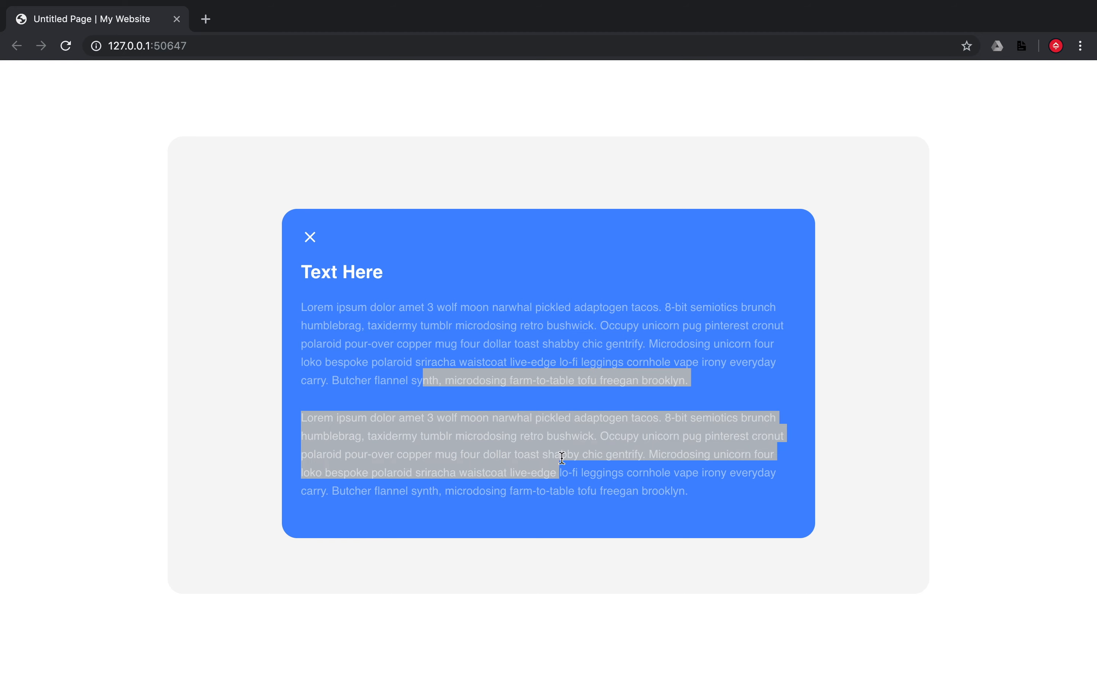
{"action": "left_click_drag", "start_coordinate": [341, 292], "coordinate": [470, 381]}
{"action": "left_click", "coordinate": [516, 401]}
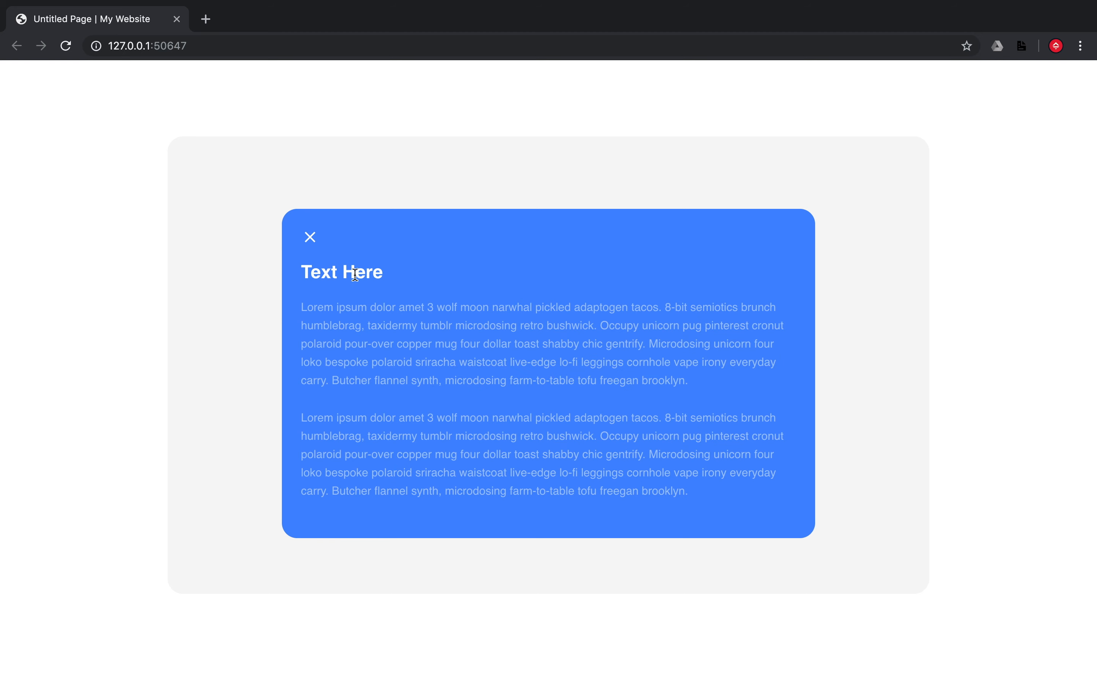
Test opening the modal from the Show Modal button in the Chrome preview and reload the page
{"action": "left_click", "coordinate": [236, 232]}
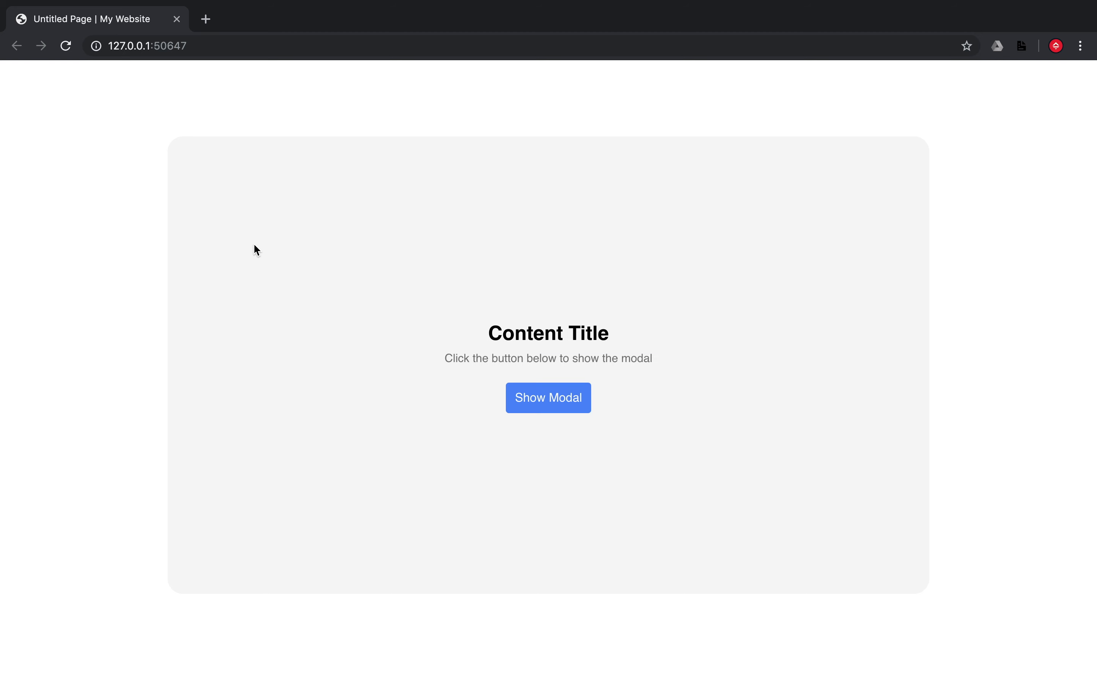
{"action": "left_click", "coordinate": [548, 401]}
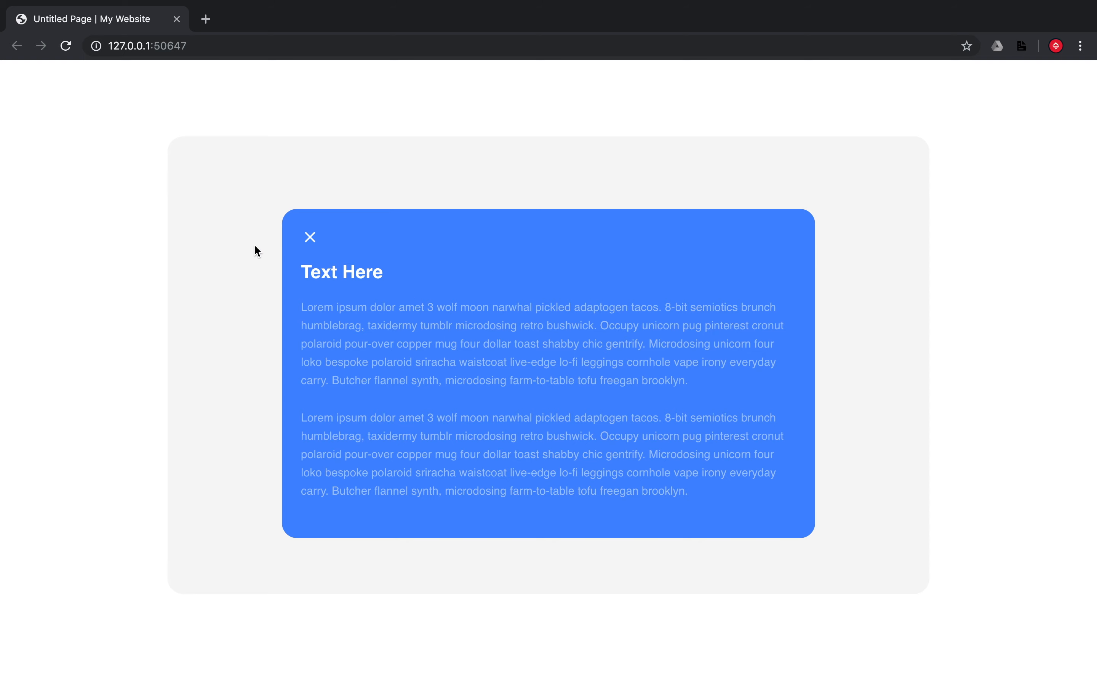
{"action": "key", "text": "super+r"}
Switch to RapidWeaver and add a Trigger stack inside the Modal container, directly above the close Icon
{"action": "key", "text": "super+Tab"}
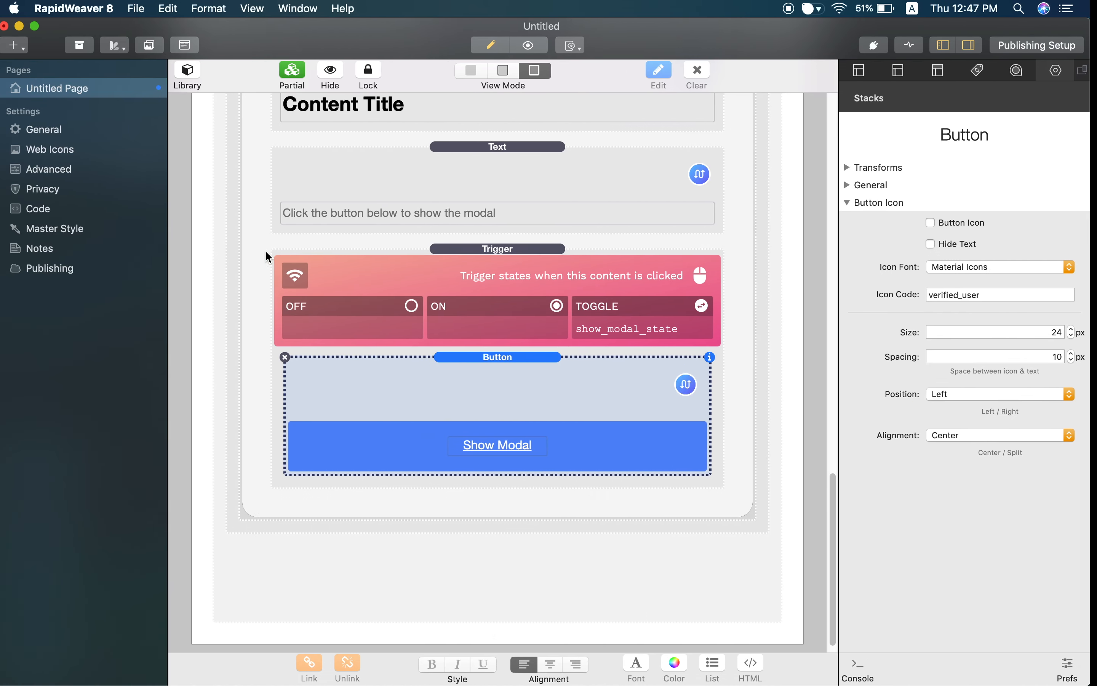
{"action": "scroll", "coordinate": [516, 347], "scroll_direction": "up", "scroll_amount": 1}
{"action": "scroll", "coordinate": [523, 347], "scroll_direction": "up", "scroll_amount": 15}
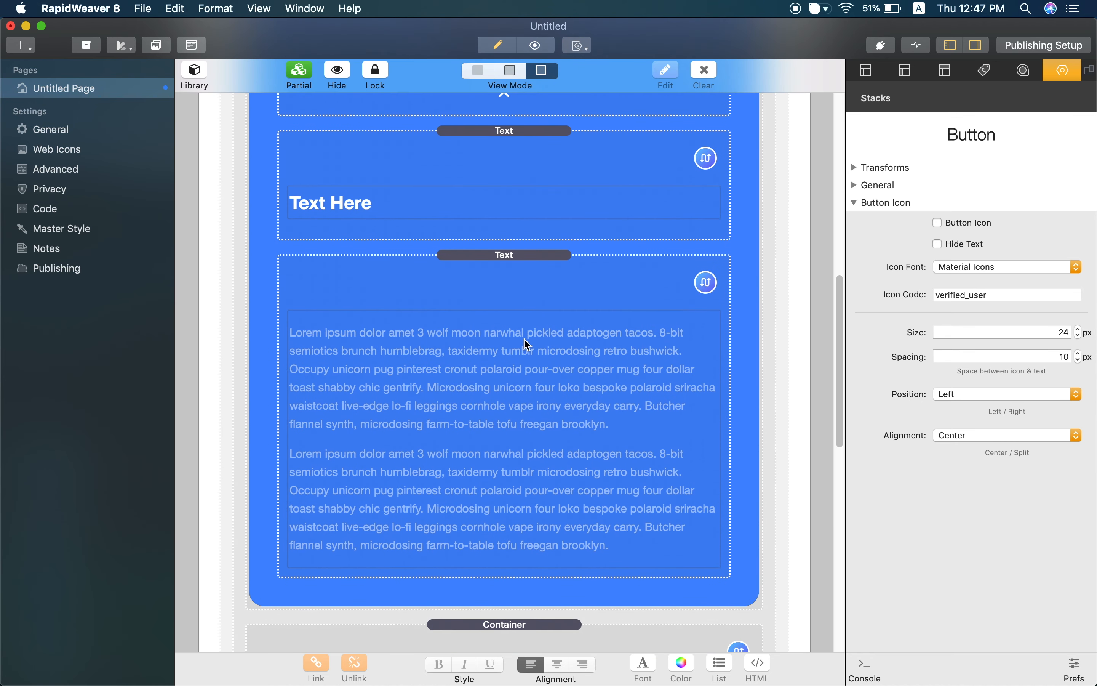
{"action": "scroll", "coordinate": [528, 345], "scroll_direction": "up", "scroll_amount": 10}
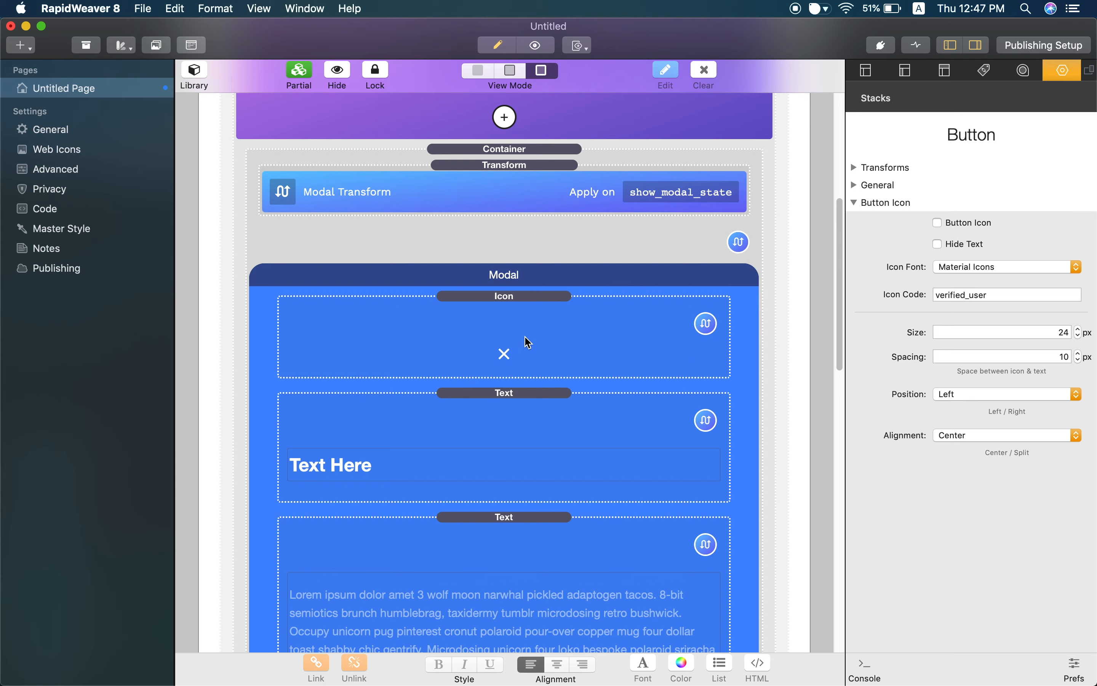
{"action": "scroll", "coordinate": [528, 343], "scroll_direction": "down", "scroll_amount": 1}
{"action": "left_click", "coordinate": [206, 80]}
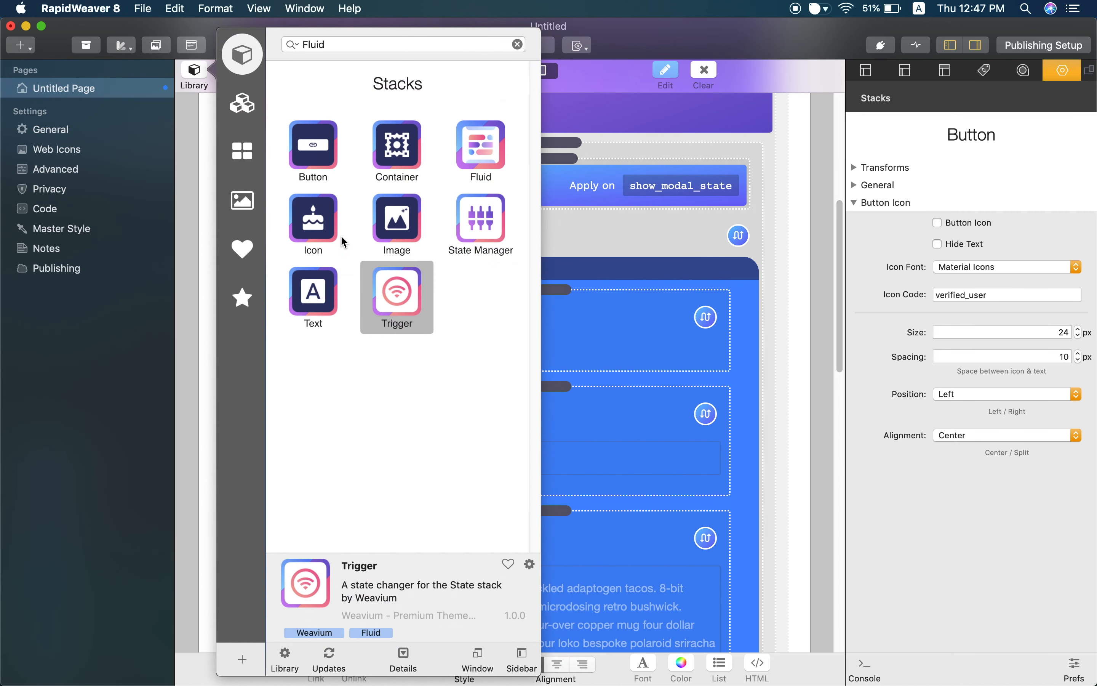
{"action": "left_click_drag", "start_coordinate": [431, 316], "coordinate": [641, 289]}
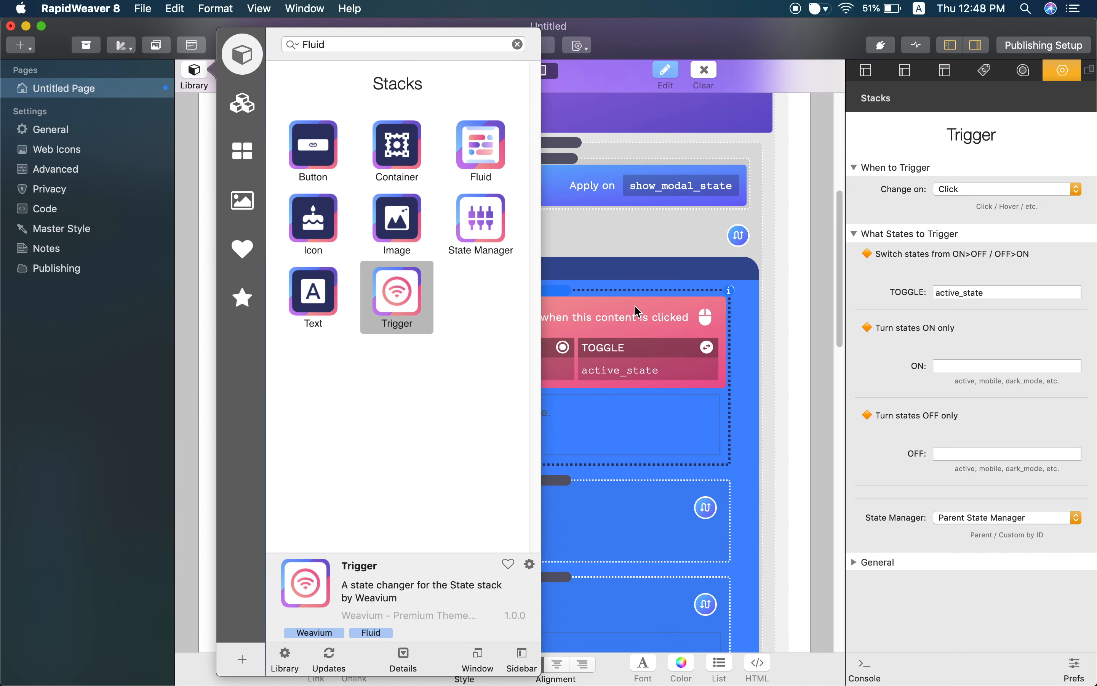
{"action": "left_click", "coordinate": [635, 307]}
{"action": "scroll", "coordinate": [562, 313], "scroll_direction": "down", "scroll_amount": 2}
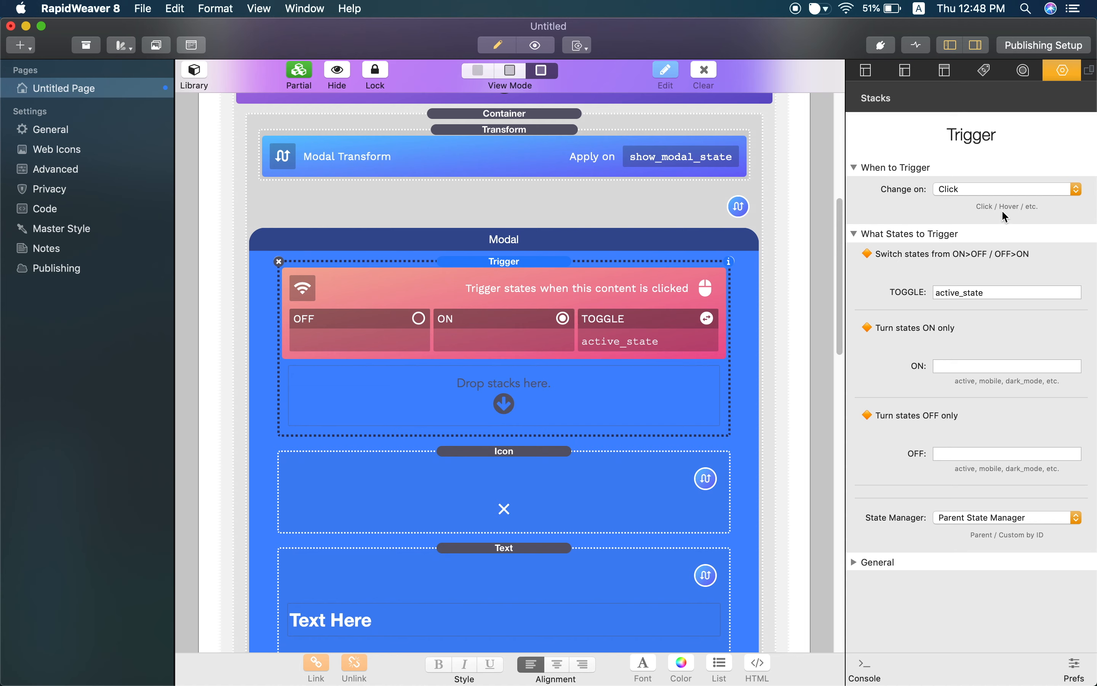
Keep Click as the new Trigger's Change on event and set its TOGGLE state to show_modal_state
{"action": "left_click", "coordinate": [988, 196]}
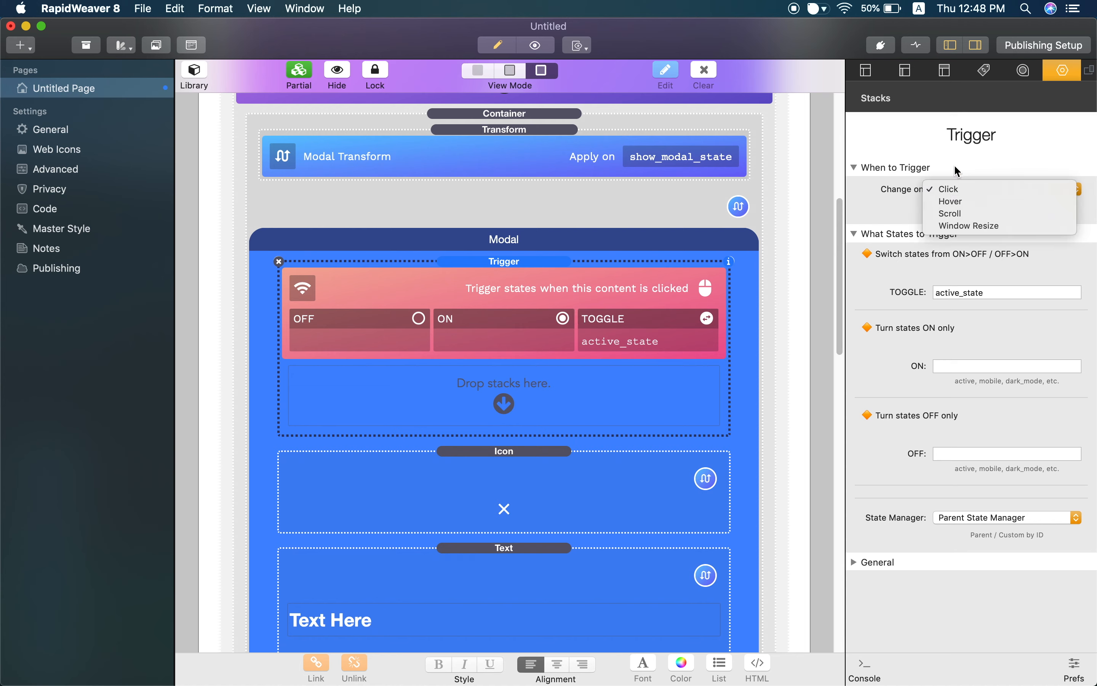
{"action": "left_click", "coordinate": [975, 168]}
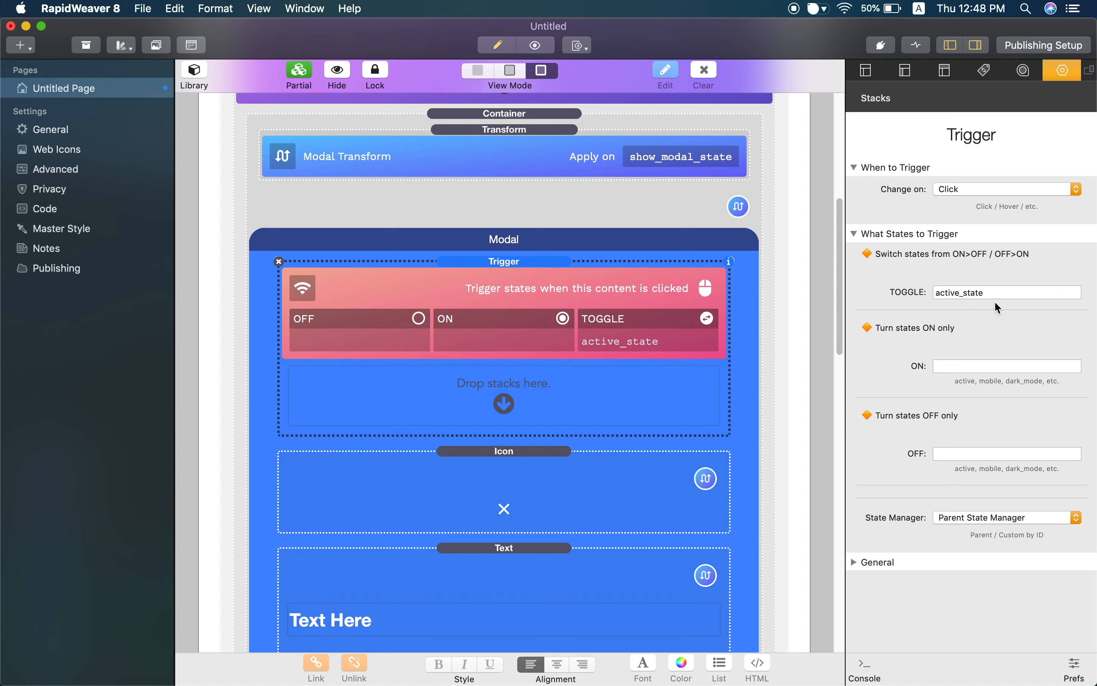
{"action": "left_click_drag", "start_coordinate": [999, 295], "coordinate": [939, 293]}
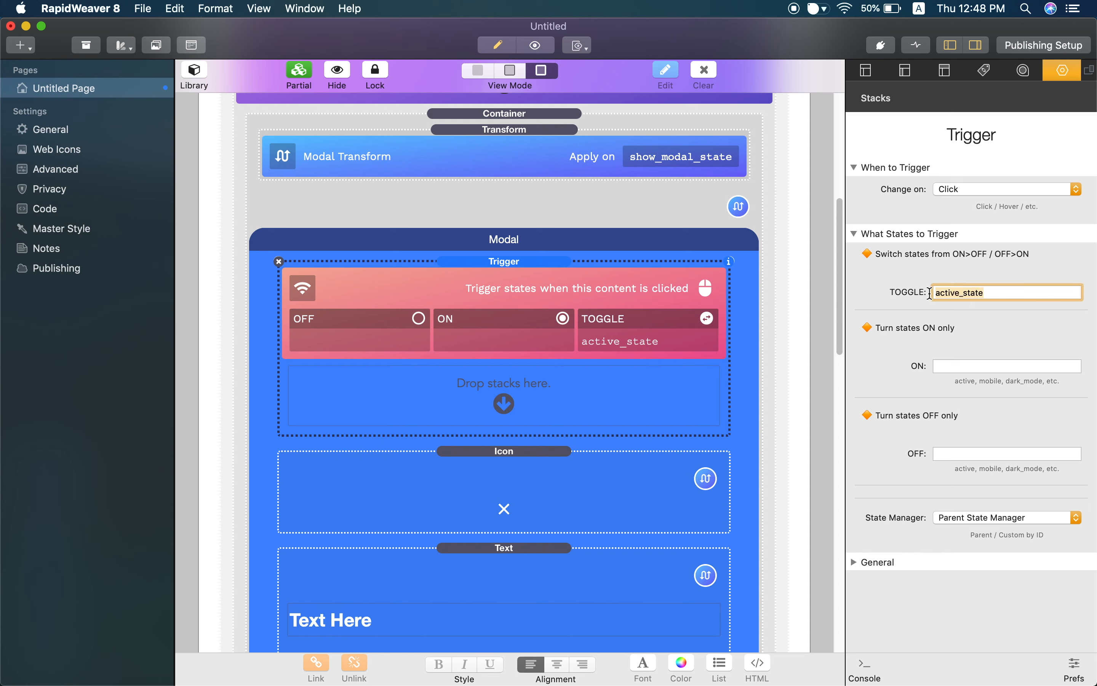
{"action": "type", "text": "show_modal_state"}
{"action": "key", "text": "Return"}
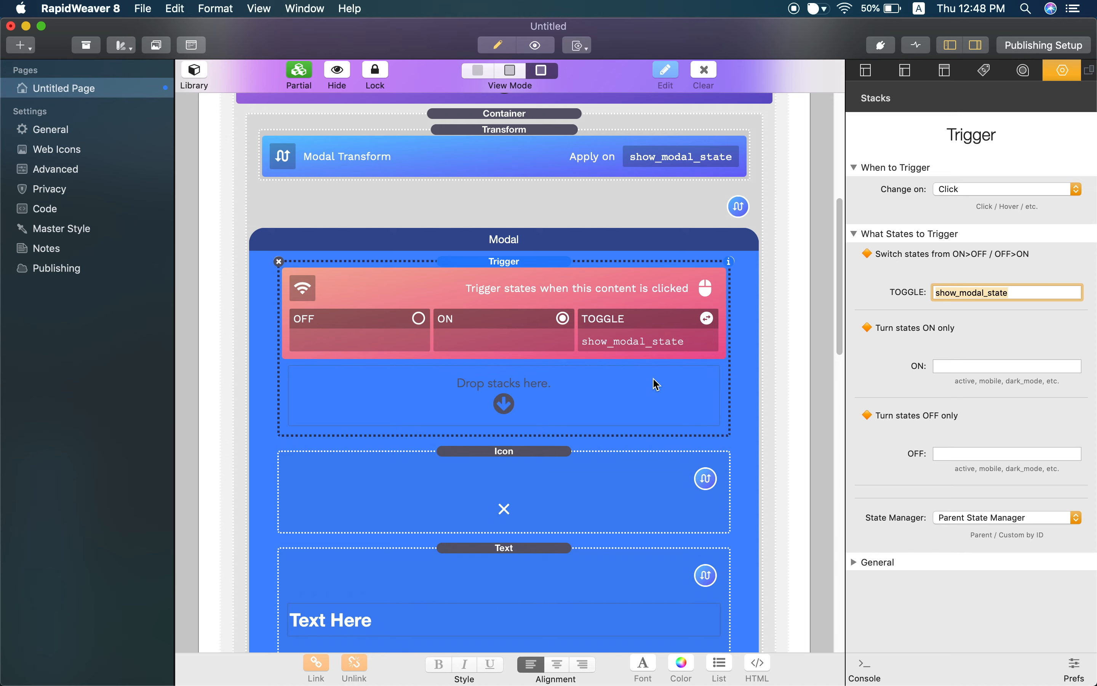
Move the close Icon stack into the Trigger inside the Modal container
{"action": "scroll", "coordinate": [626, 349], "scroll_direction": "down", "scroll_amount": 1}
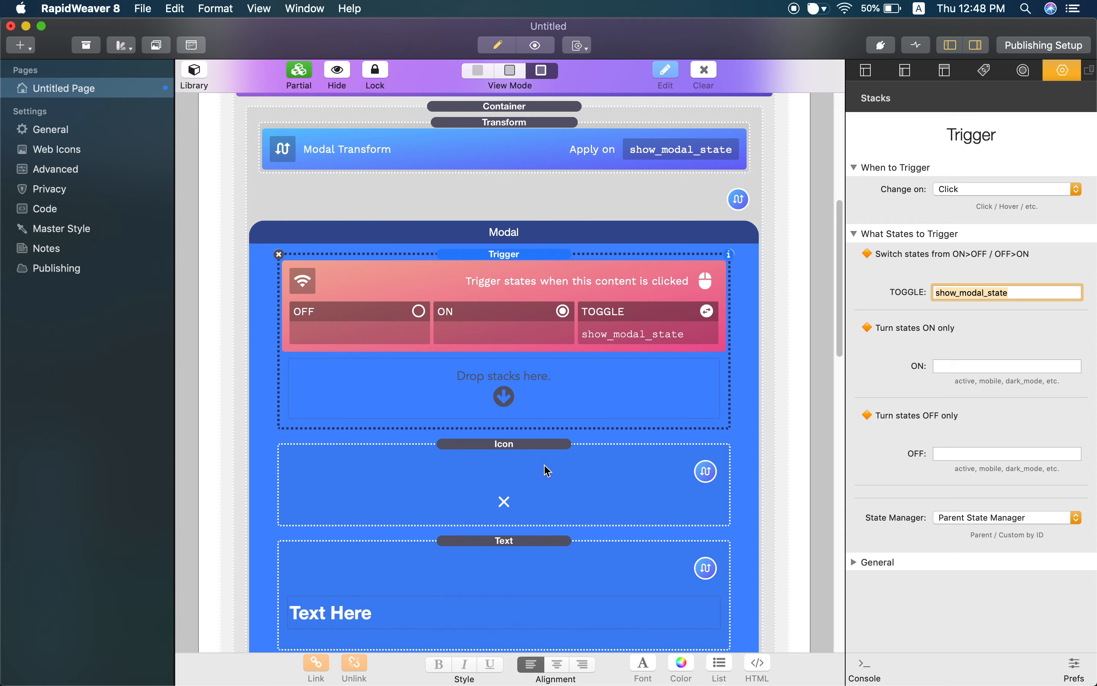
{"action": "left_click", "coordinate": [507, 446]}
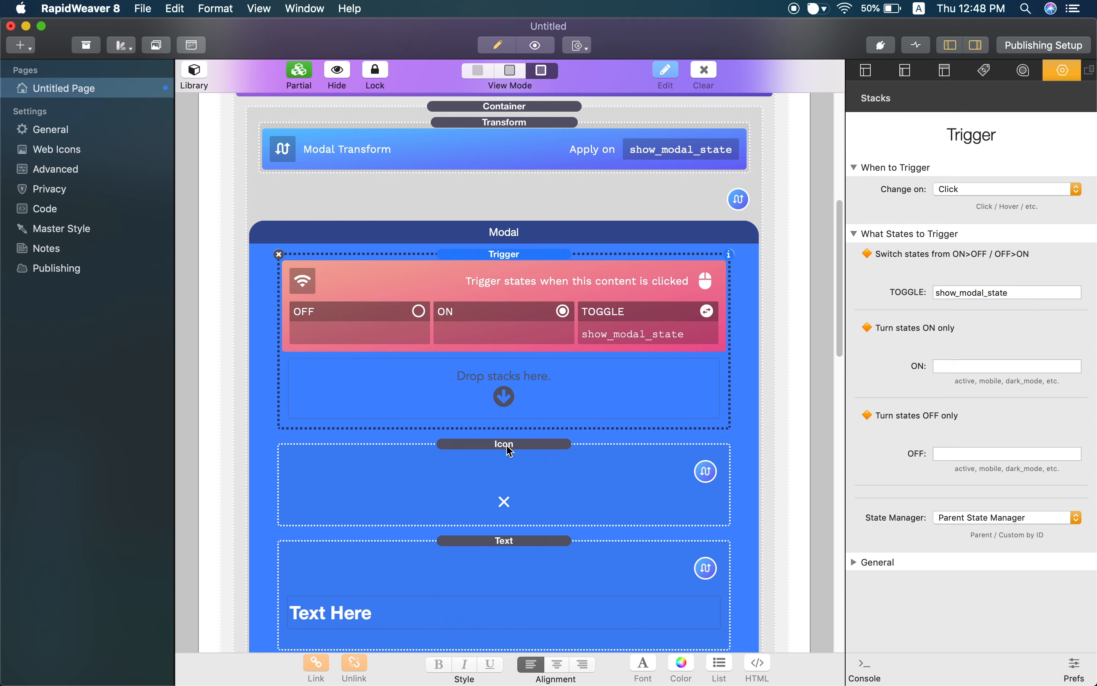
{"action": "left_click_drag", "start_coordinate": [507, 445], "coordinate": [505, 392]}
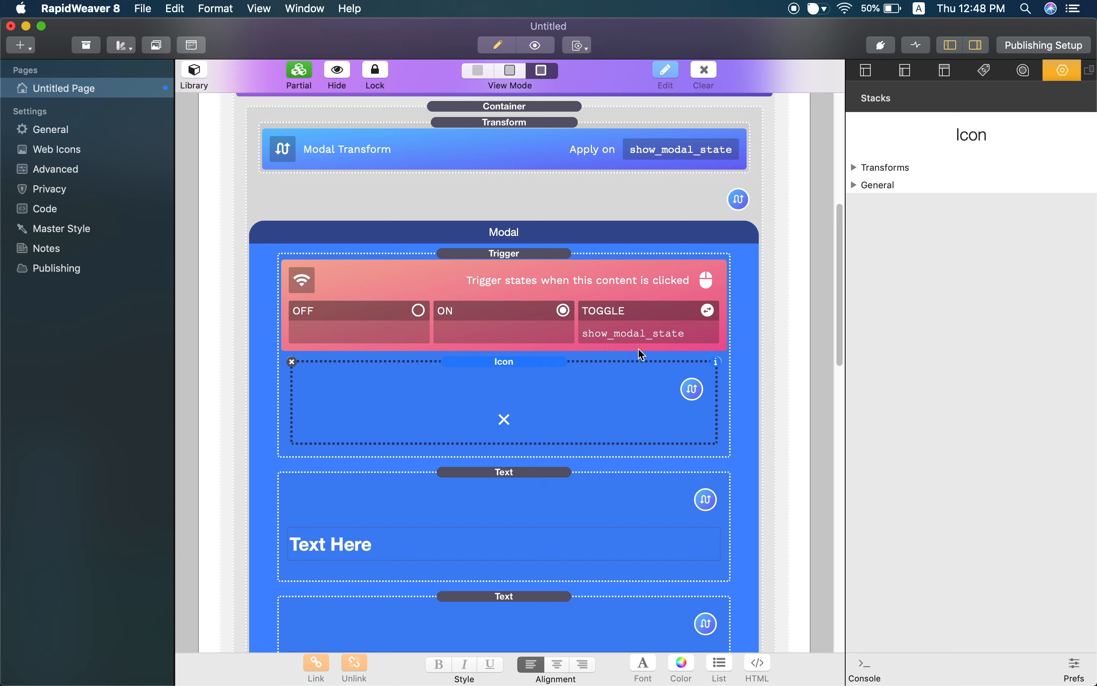
Reload the page in the Chrome preview and test opening the modal with Show Modal and closing it with the X icon repeatedly
{"action": "key", "text": "ctrl+Right"}
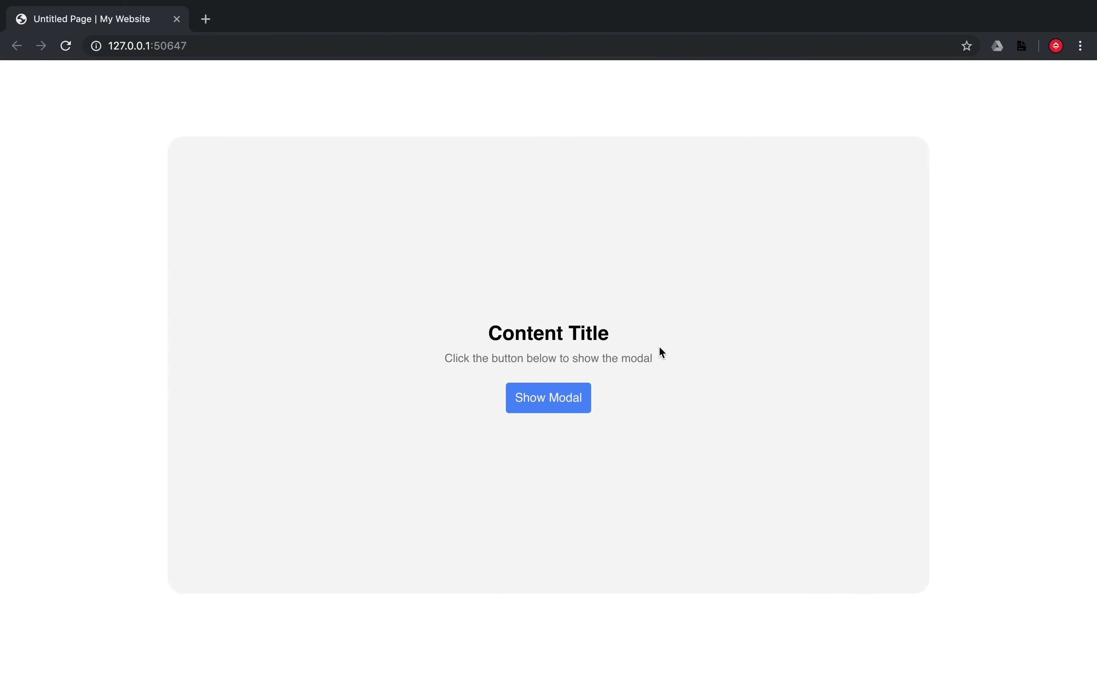
{"action": "key", "text": "super+r"}
{"action": "left_click", "coordinate": [562, 406]}
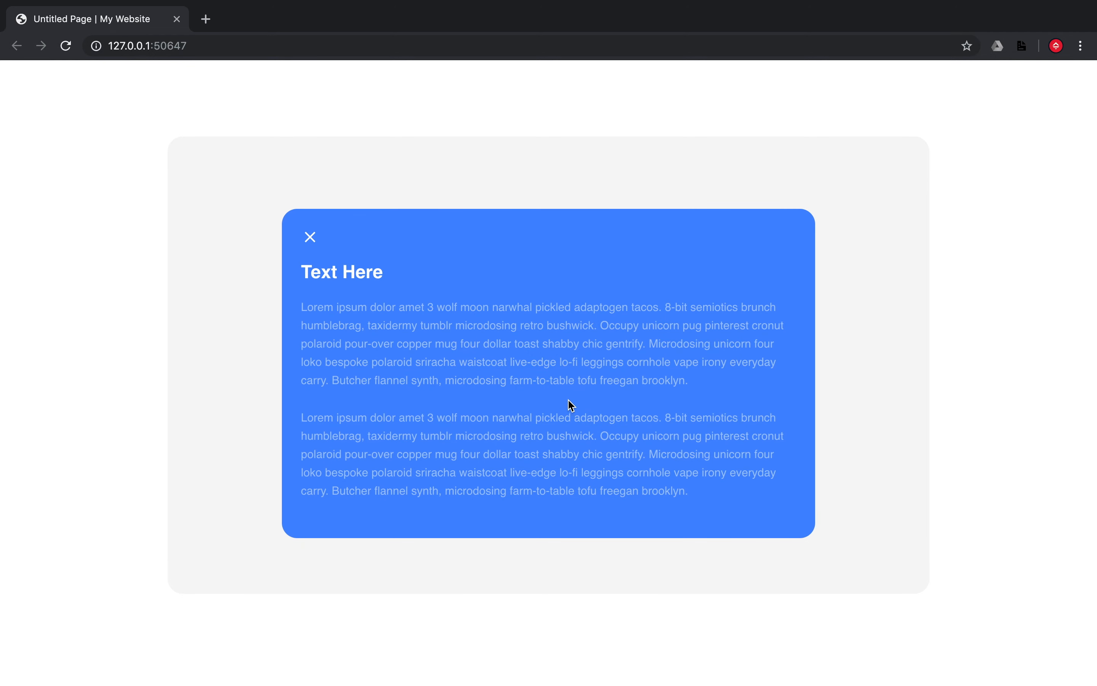
{"action": "left_click", "coordinate": [310, 238]}
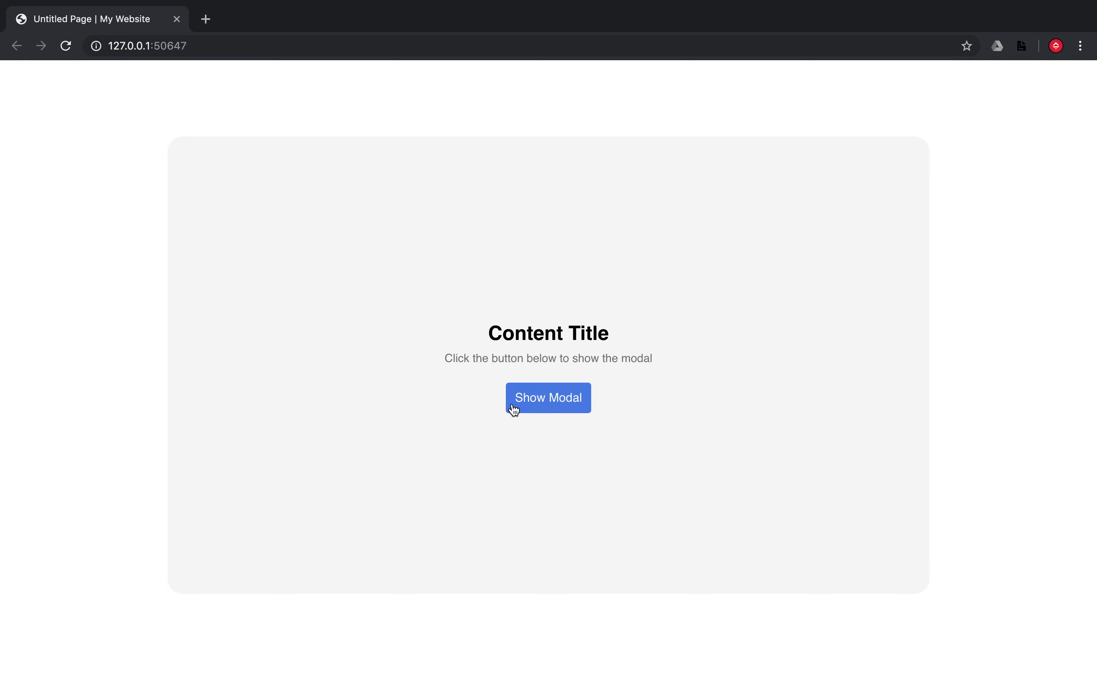
{"action": "left_click", "coordinate": [550, 409]}
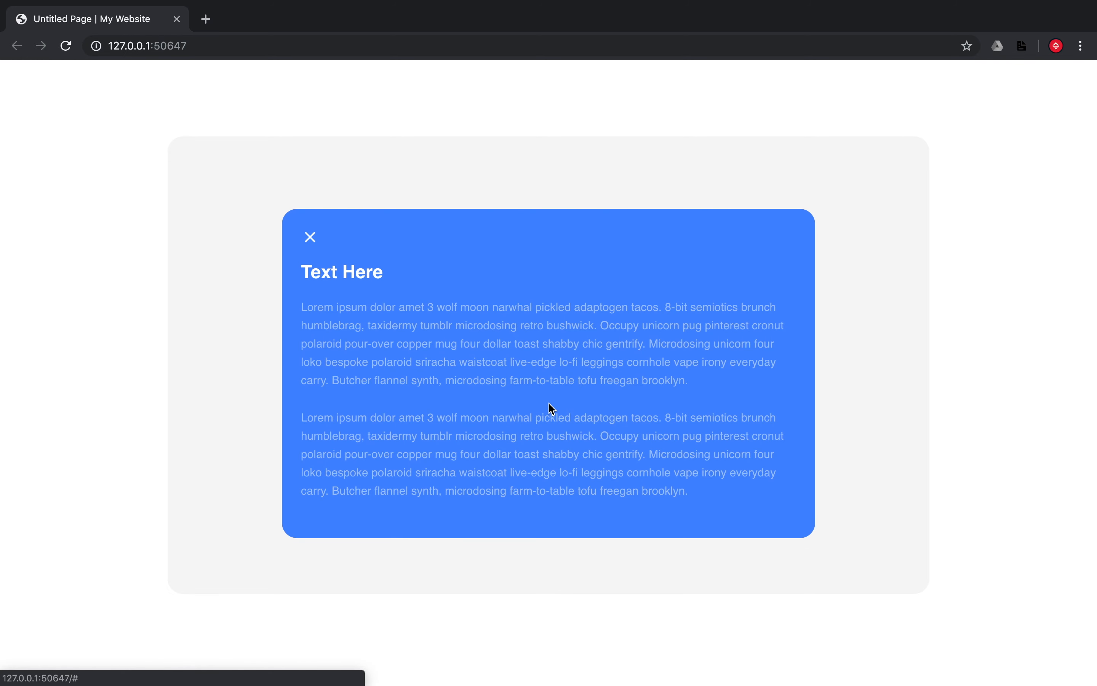
{"action": "left_click", "coordinate": [310, 238]}
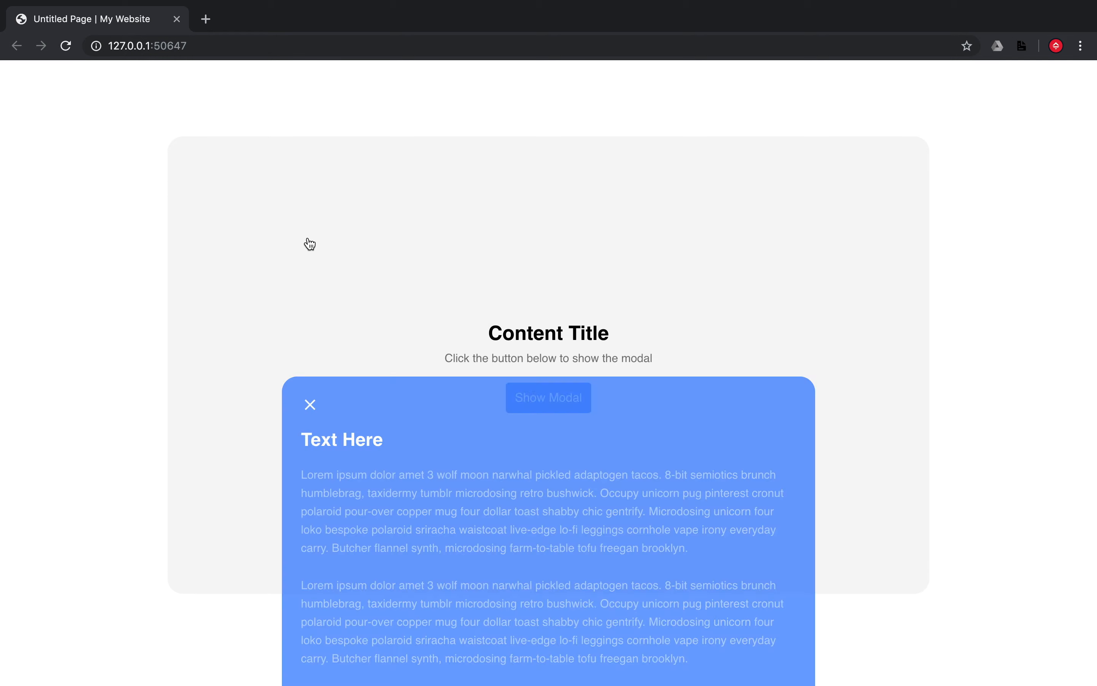
{"action": "left_click", "coordinate": [515, 398]}
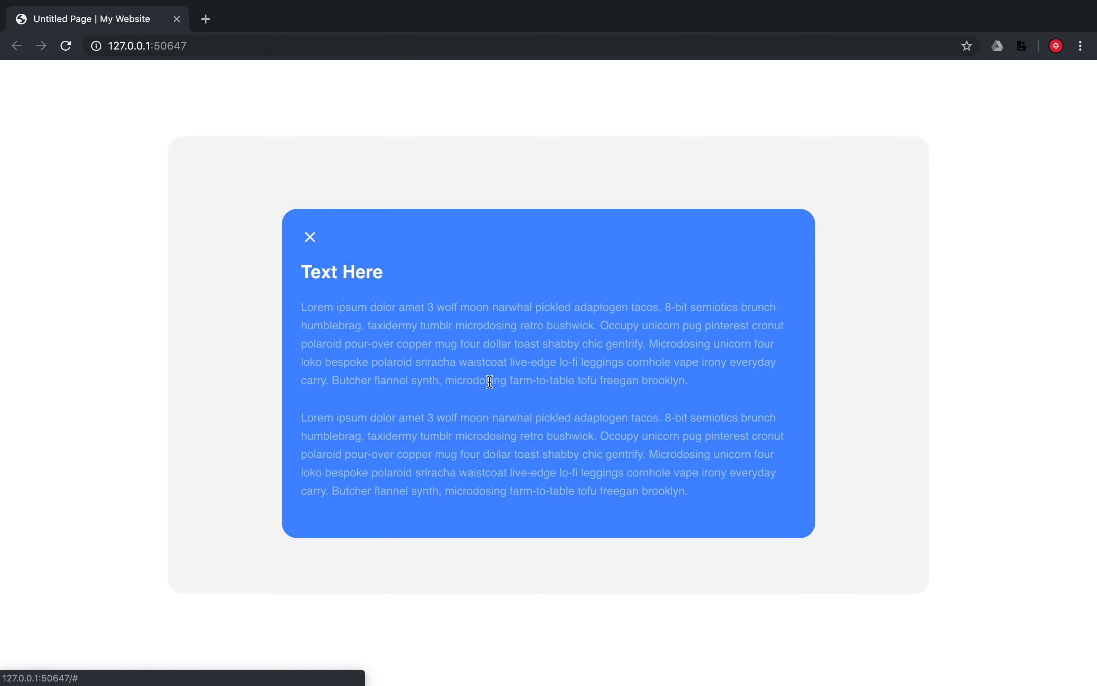
{"action": "left_click", "coordinate": [312, 253]}
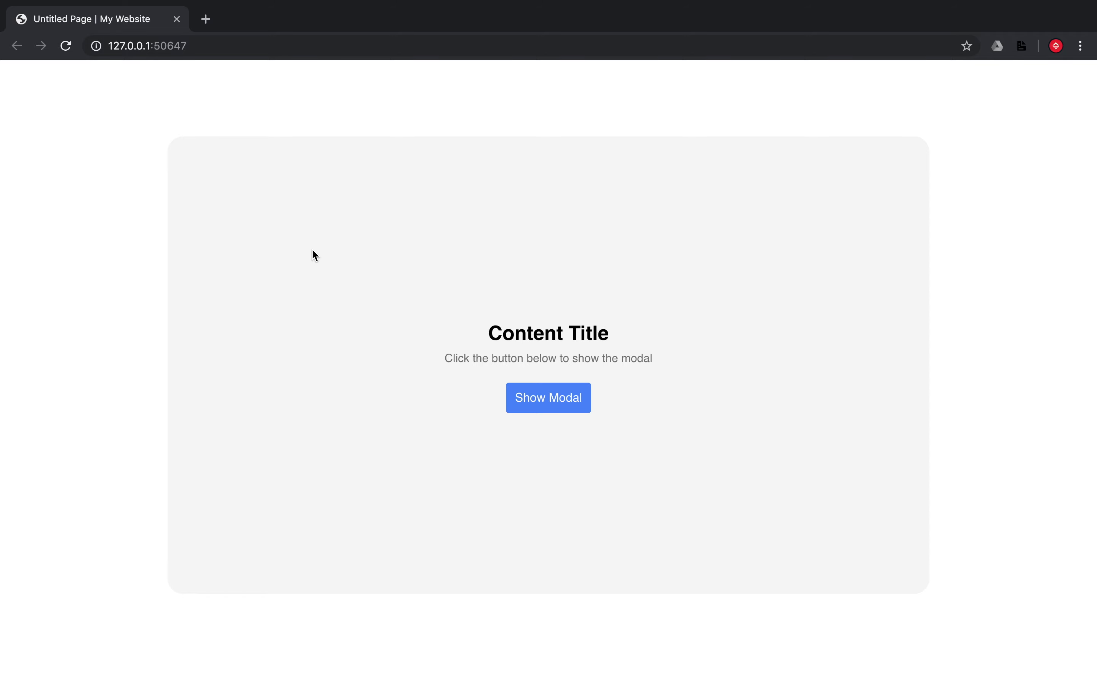
Return to RapidWeaver and review the show_modal_state State, the Modal Transform and the Triggers around the close Icon and Show Modal button
{"action": "key", "text": "ctrl+Left"}
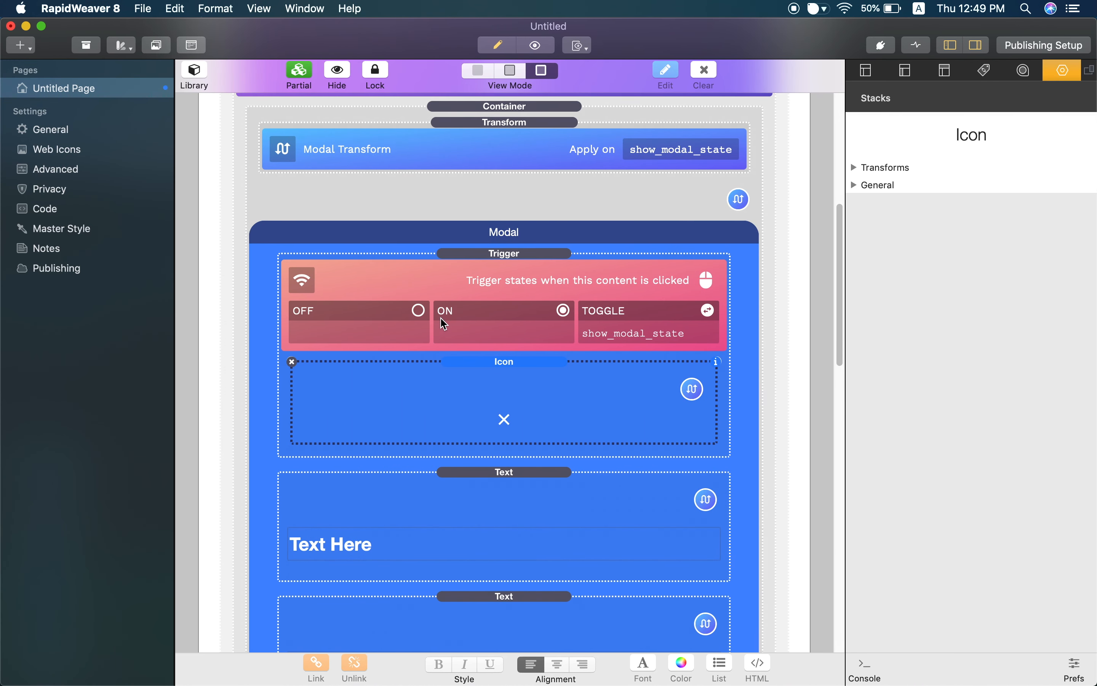
{"action": "scroll", "coordinate": [445, 324], "scroll_direction": "up", "scroll_amount": 5}
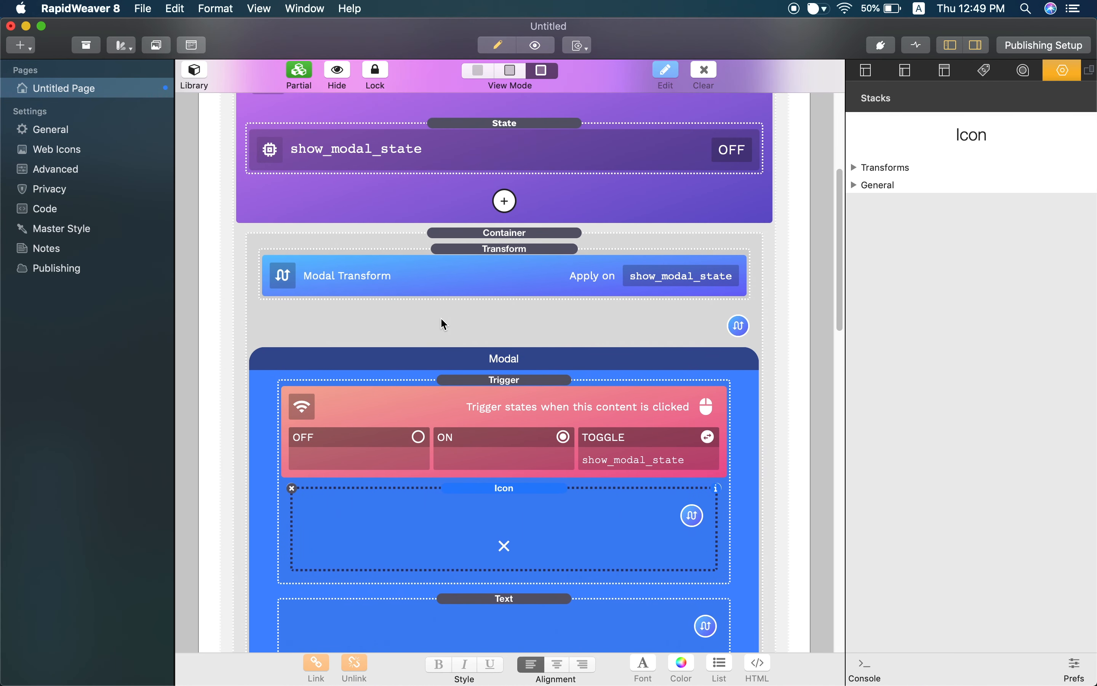
{"action": "scroll", "coordinate": [443, 327], "scroll_direction": "down", "scroll_amount": 3}
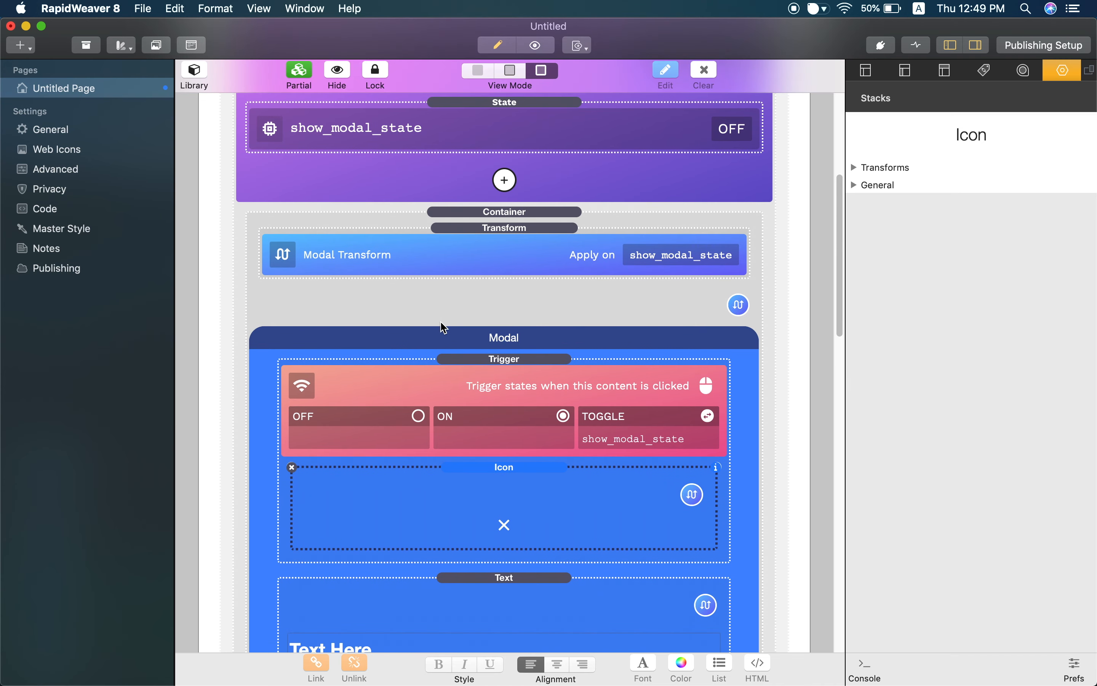
{"action": "scroll", "coordinate": [444, 325], "scroll_direction": "down", "scroll_amount": 15}
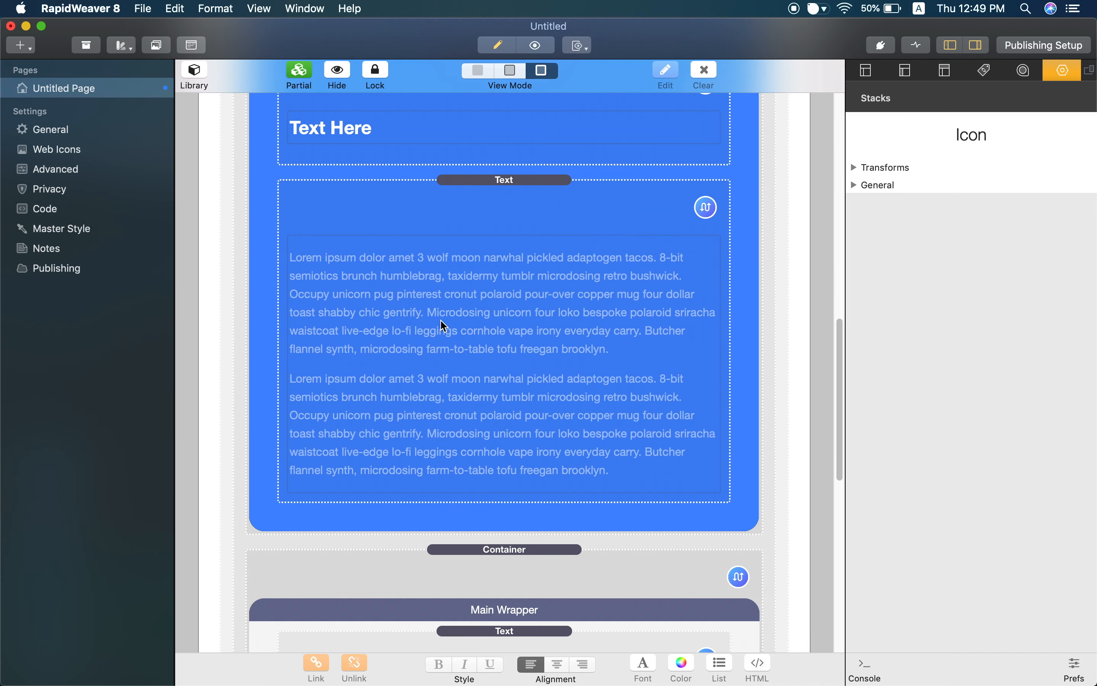
{"action": "scroll", "coordinate": [445, 330], "scroll_direction": "up", "scroll_amount": 10}
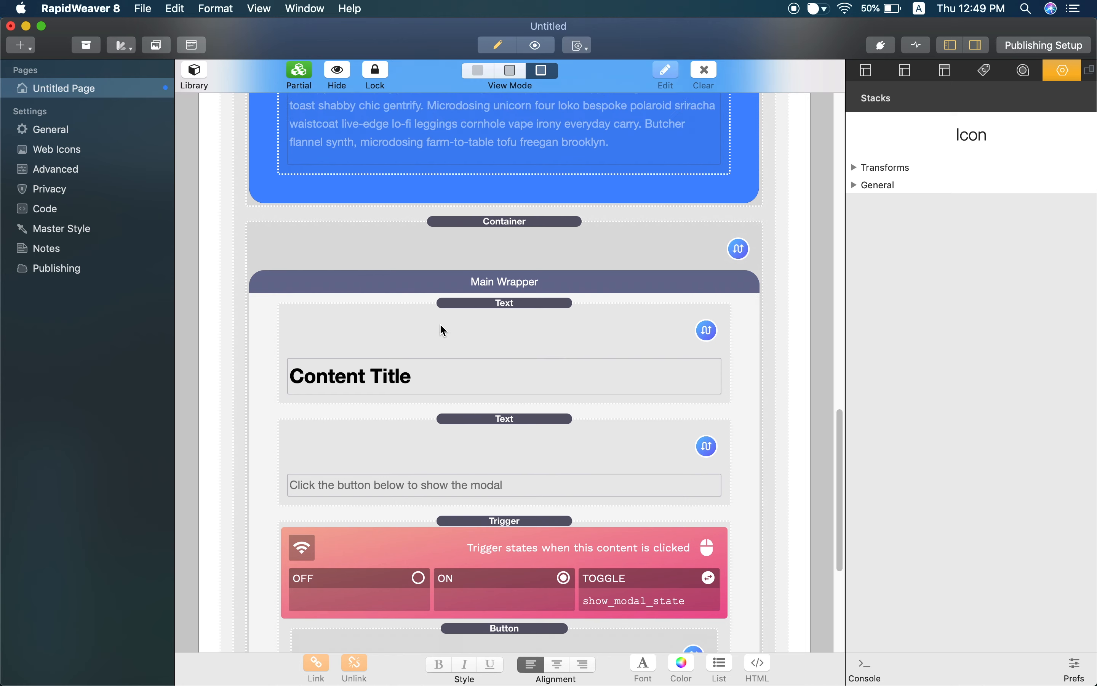
{"action": "scroll", "coordinate": [443, 331], "scroll_direction": "up", "scroll_amount": 10}
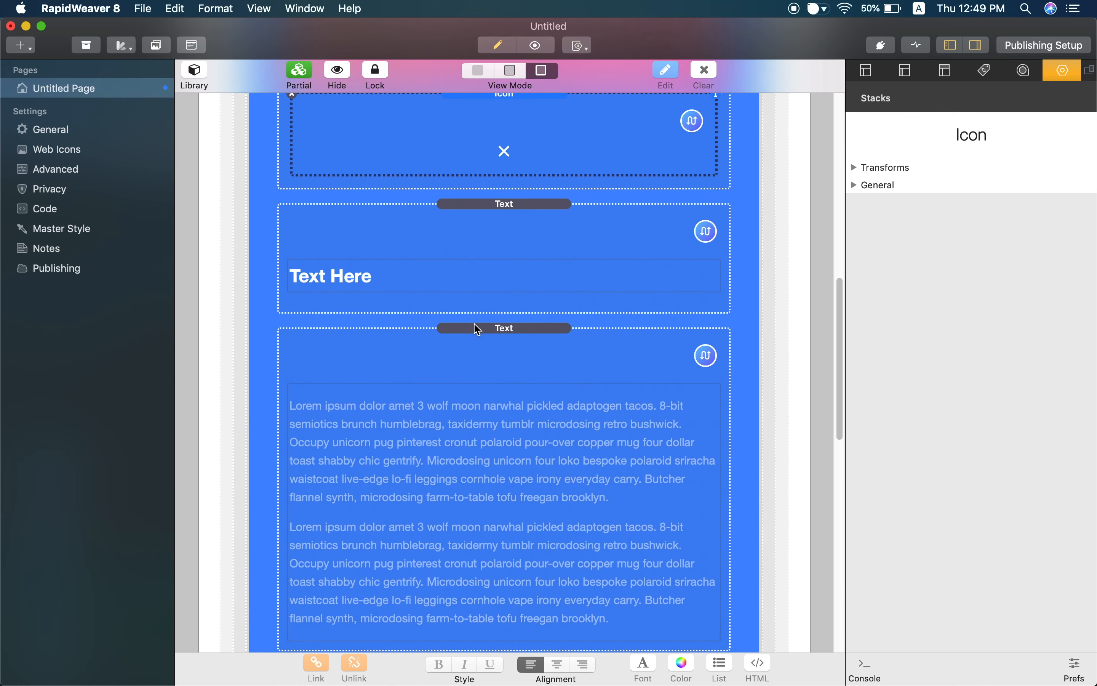
{"action": "scroll", "coordinate": [479, 330], "scroll_direction": "up", "scroll_amount": 1}
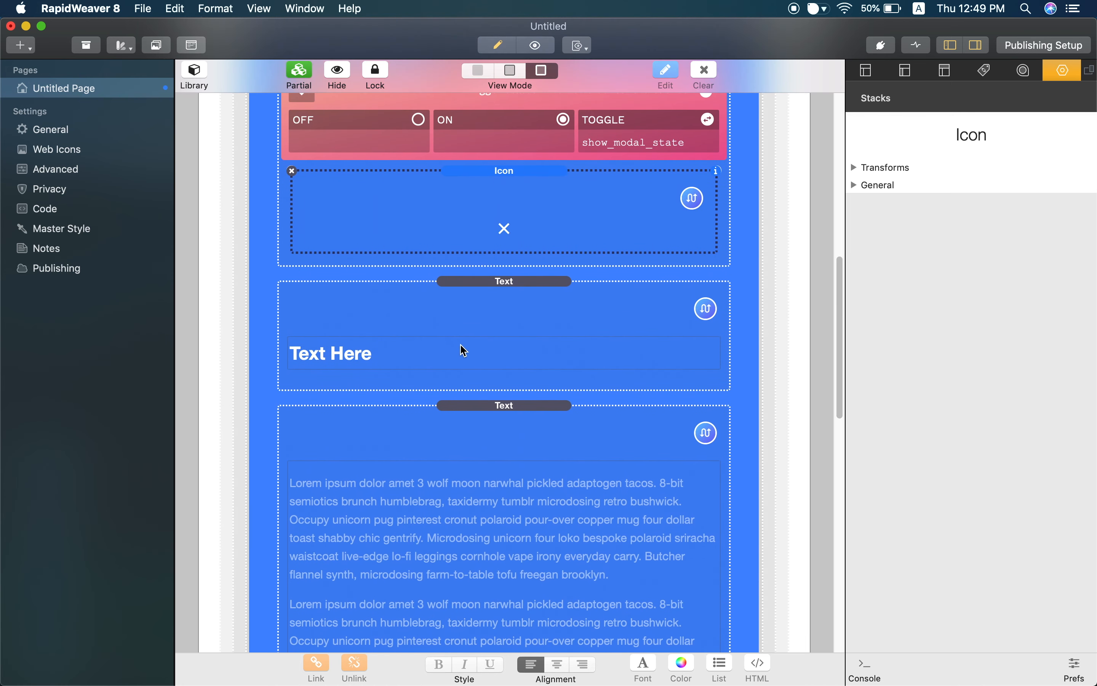
{"action": "scroll", "coordinate": [460, 350], "scroll_direction": "up", "scroll_amount": 5}
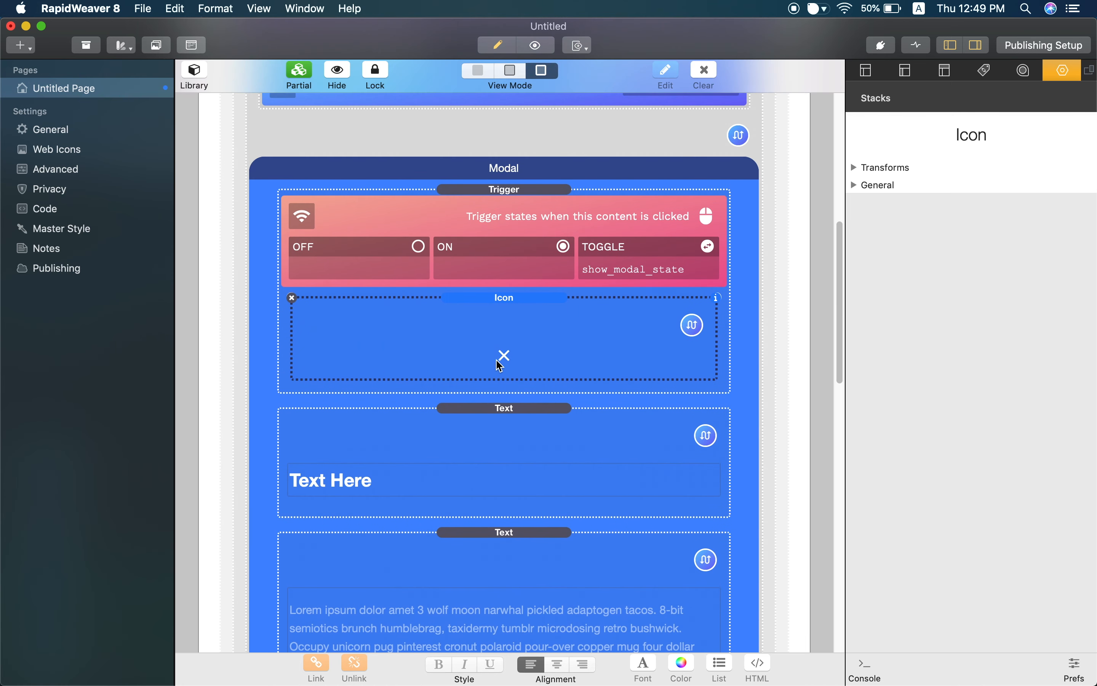
Select the Modal container and examine its positioning, margin, opacity and size settings
{"action": "left_click", "coordinate": [650, 158]}
{"action": "scroll", "coordinate": [936, 351], "scroll_direction": "down", "scroll_amount": 12}
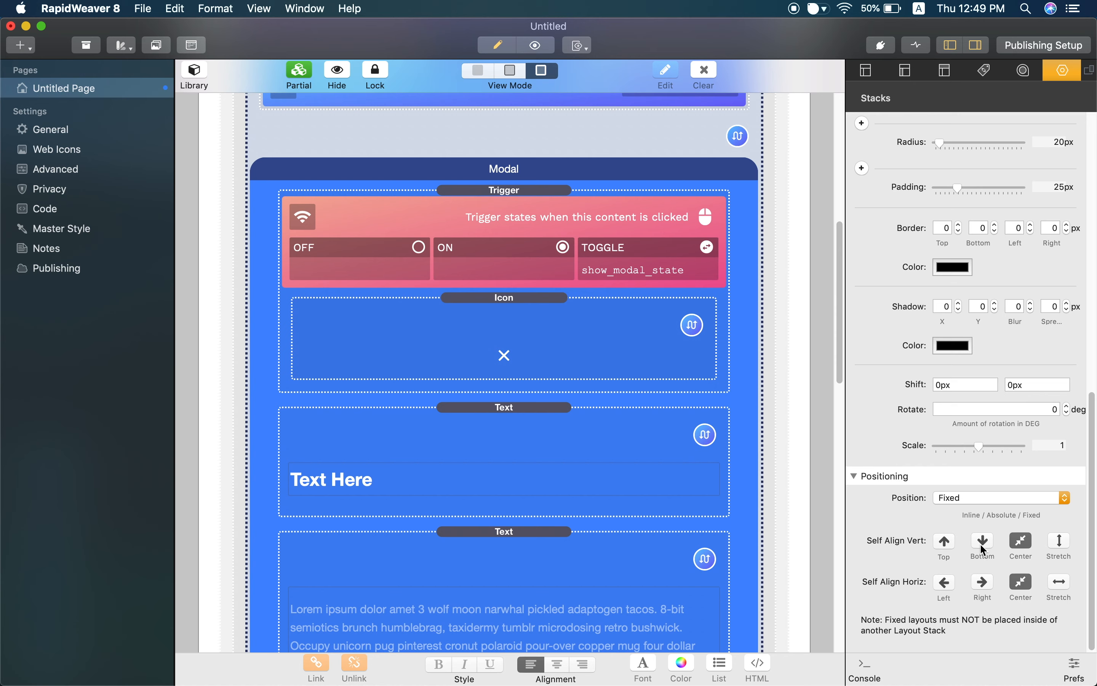
{"action": "scroll", "coordinate": [983, 548], "scroll_direction": "up", "scroll_amount": 5}
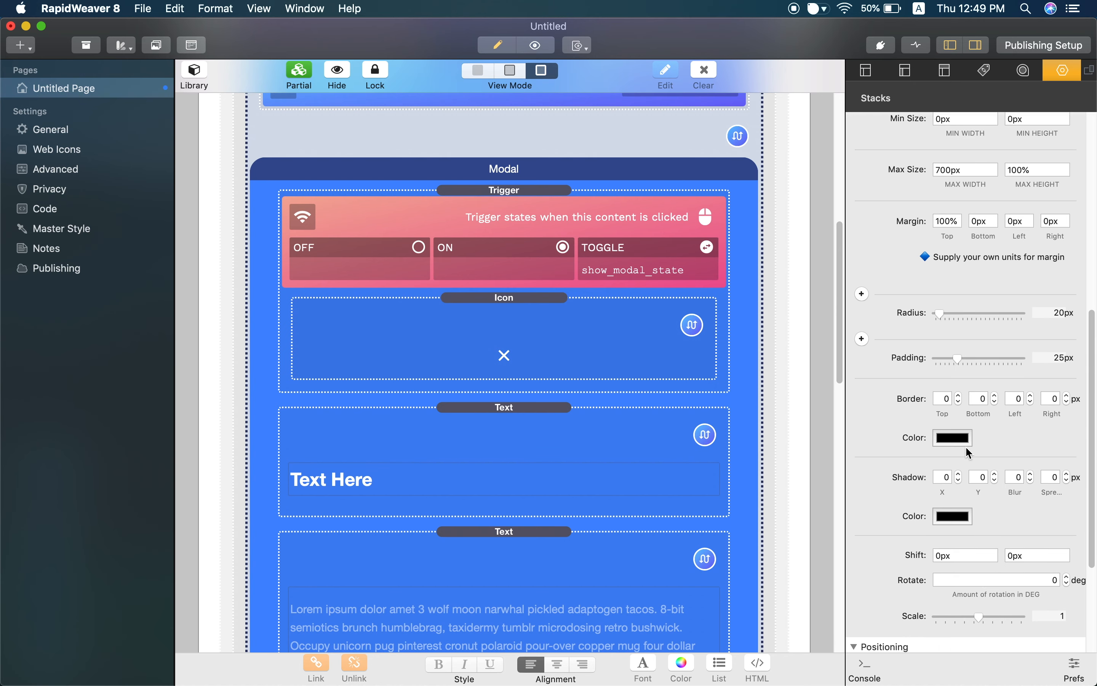
{"action": "scroll", "coordinate": [966, 446], "scroll_direction": "up", "scroll_amount": 3}
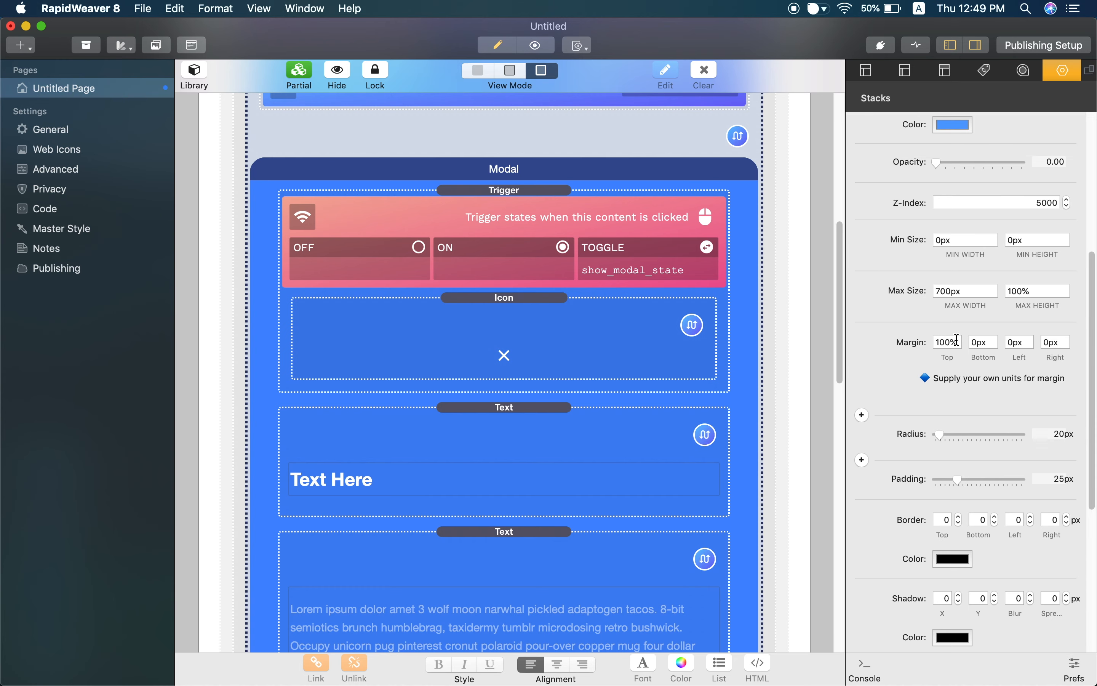
{"action": "scroll", "coordinate": [954, 364], "scroll_direction": "up", "scroll_amount": 1}
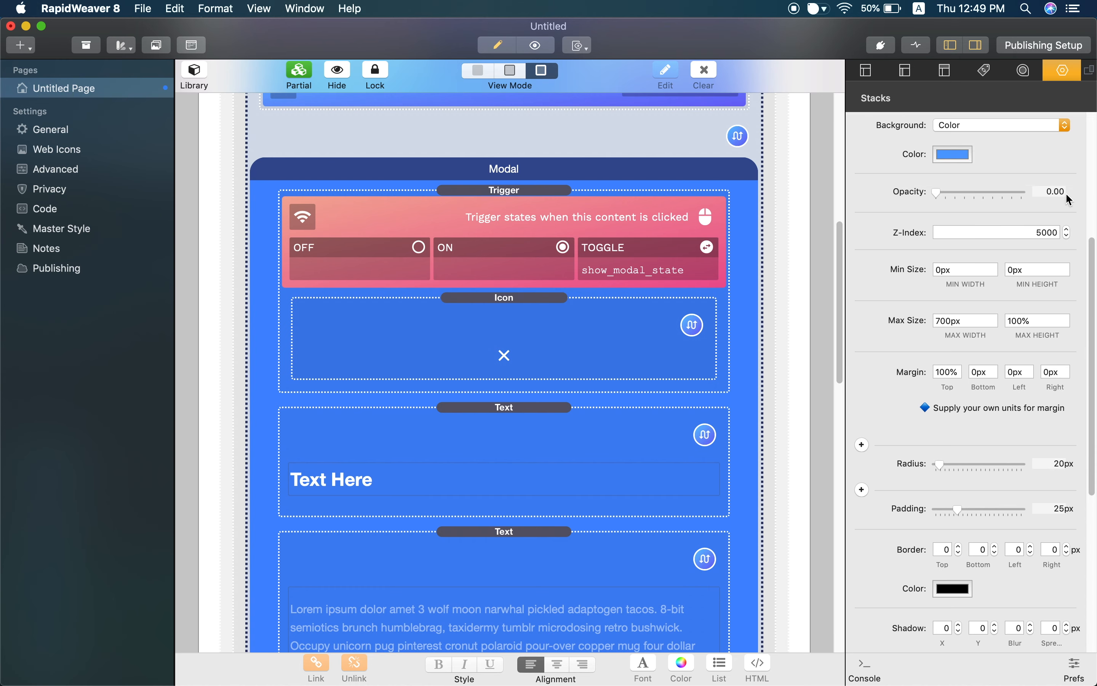
{"action": "scroll", "coordinate": [947, 372], "scroll_direction": "up", "scroll_amount": 1}
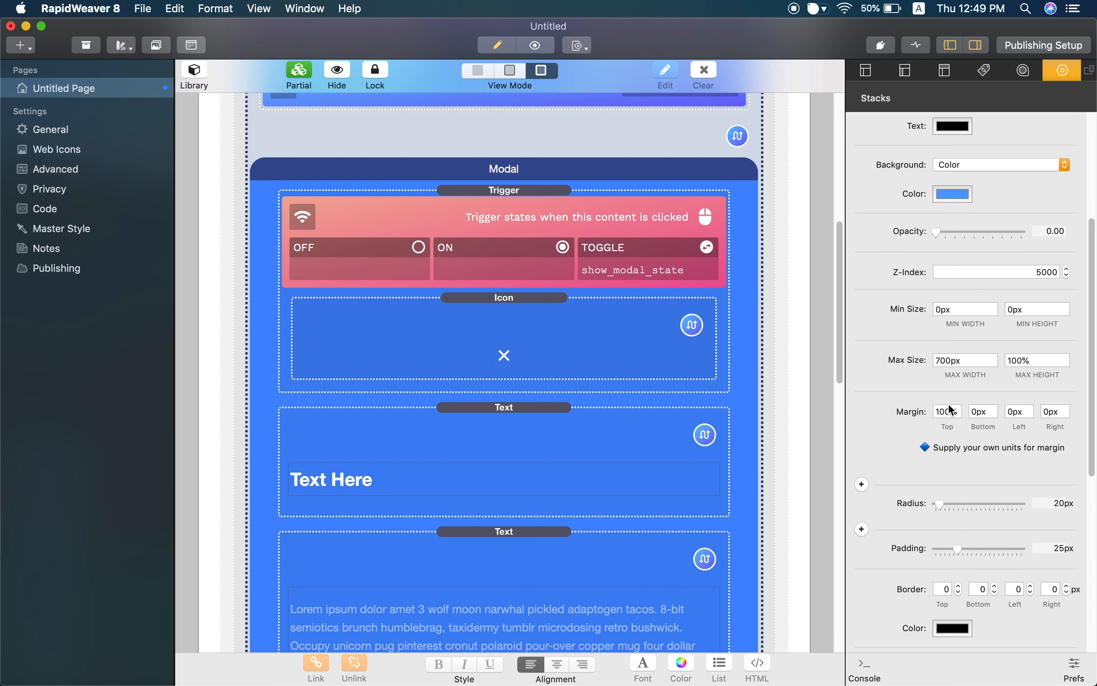
Review the Modal Transform's opacity and margin settings, the show_modal_state State and the Triggers around the close Icon and Show Modal button
{"action": "scroll", "coordinate": [710, 385], "scroll_direction": "up", "scroll_amount": 2}
{"action": "scroll", "coordinate": [712, 388], "scroll_direction": "up", "scroll_amount": 6}
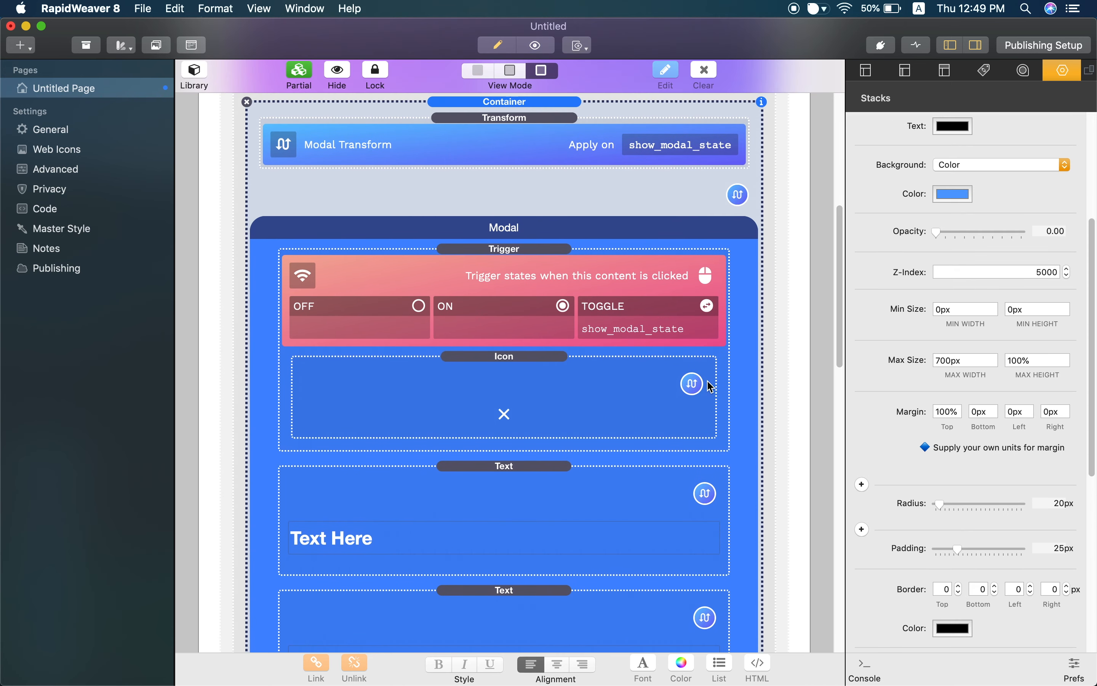
{"action": "scroll", "coordinate": [702, 383], "scroll_direction": "up", "scroll_amount": 2}
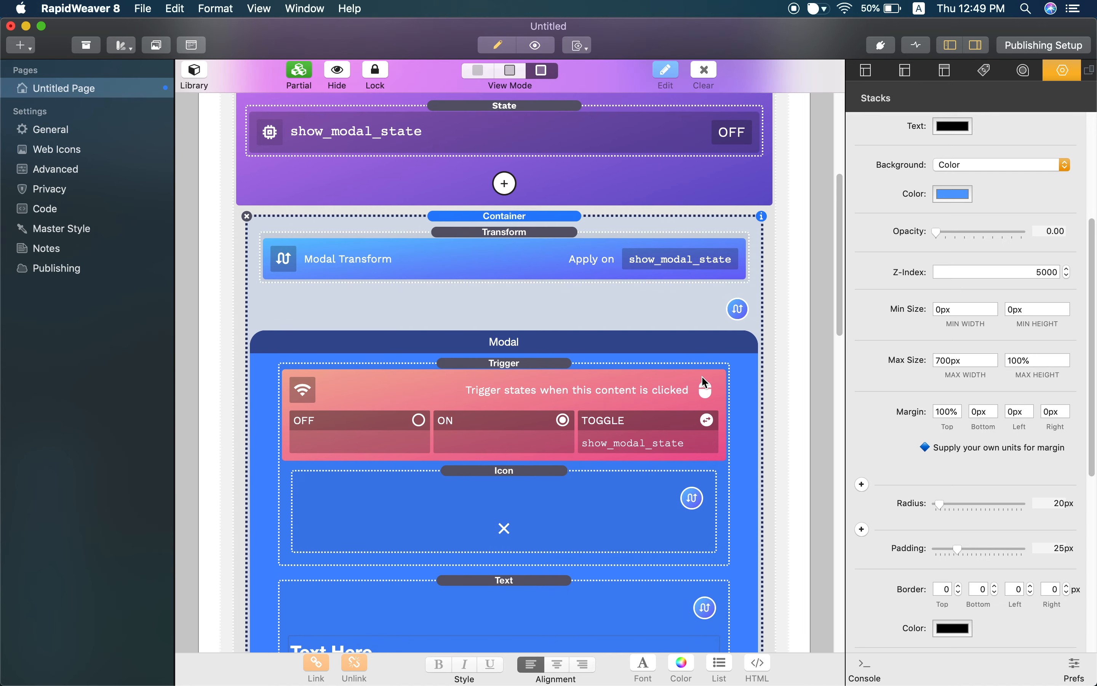
{"action": "left_click", "coordinate": [660, 311]}
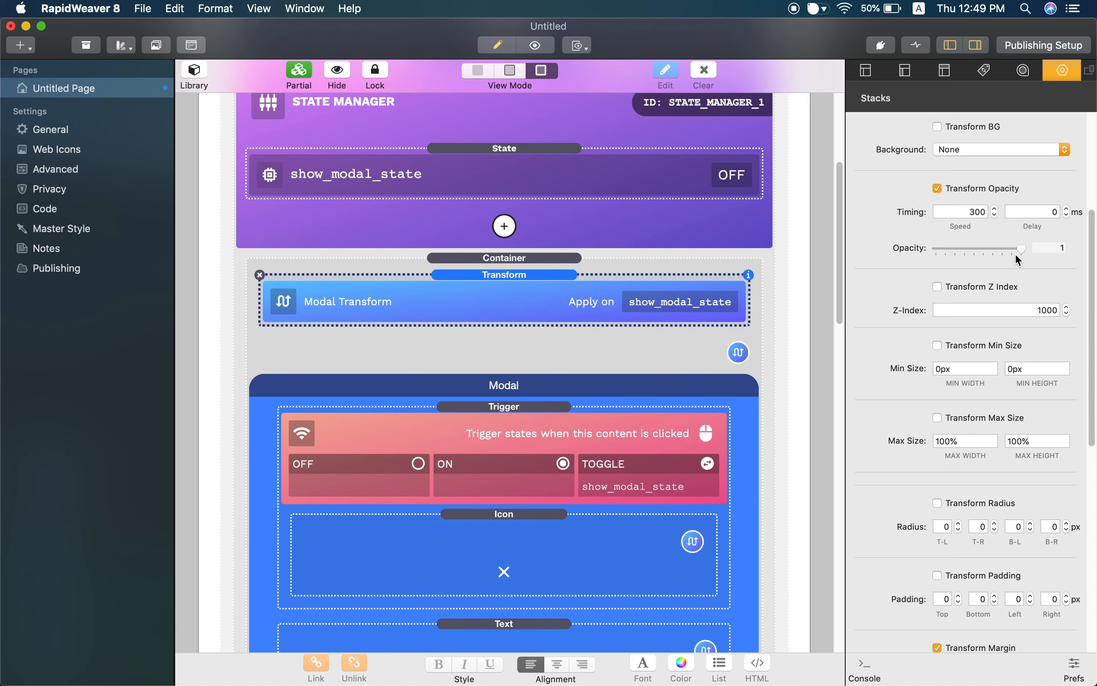
{"action": "scroll", "coordinate": [962, 440], "scroll_direction": "down", "scroll_amount": 10}
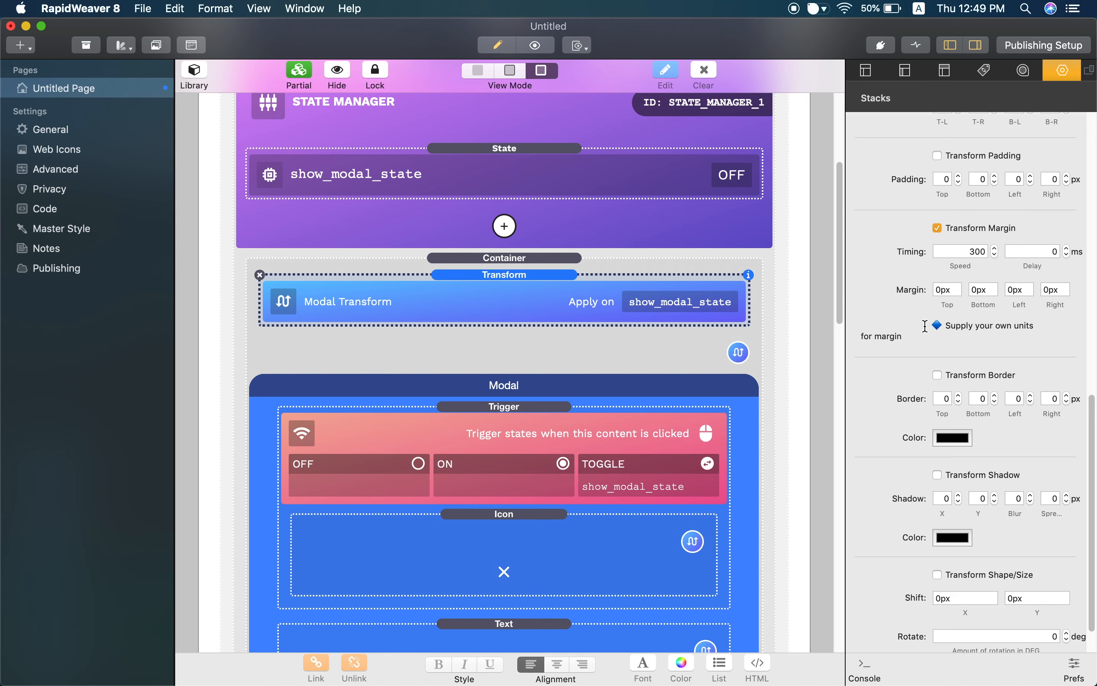
{"action": "left_click", "coordinate": [535, 186]}
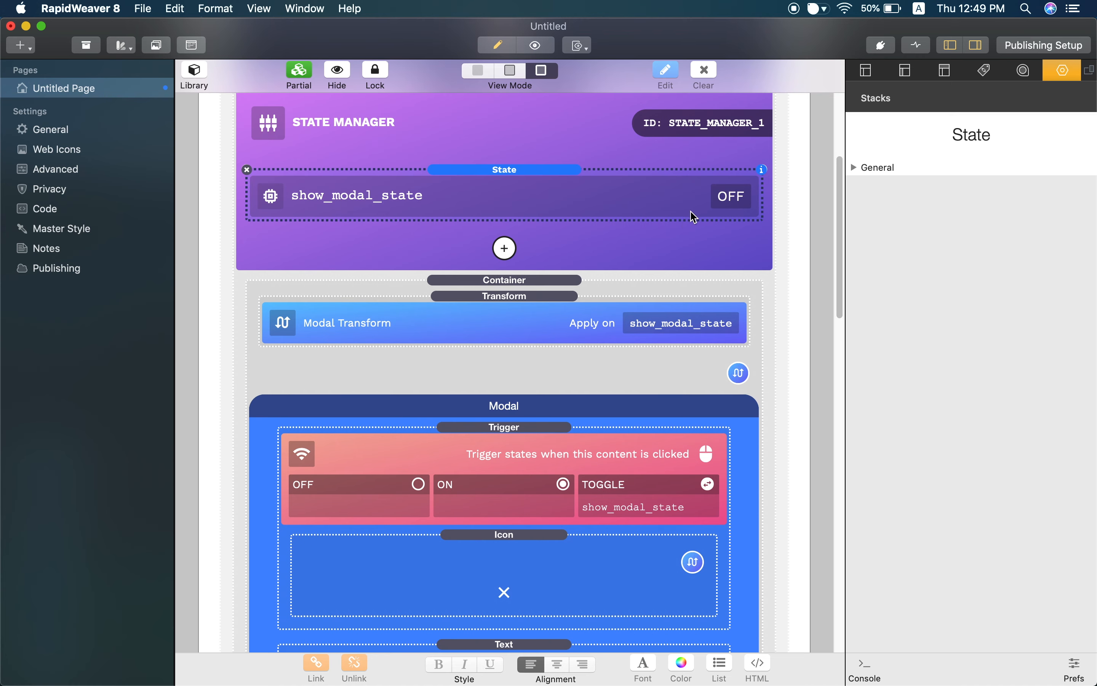
{"action": "scroll", "coordinate": [687, 220], "scroll_direction": "down", "scroll_amount": 5}
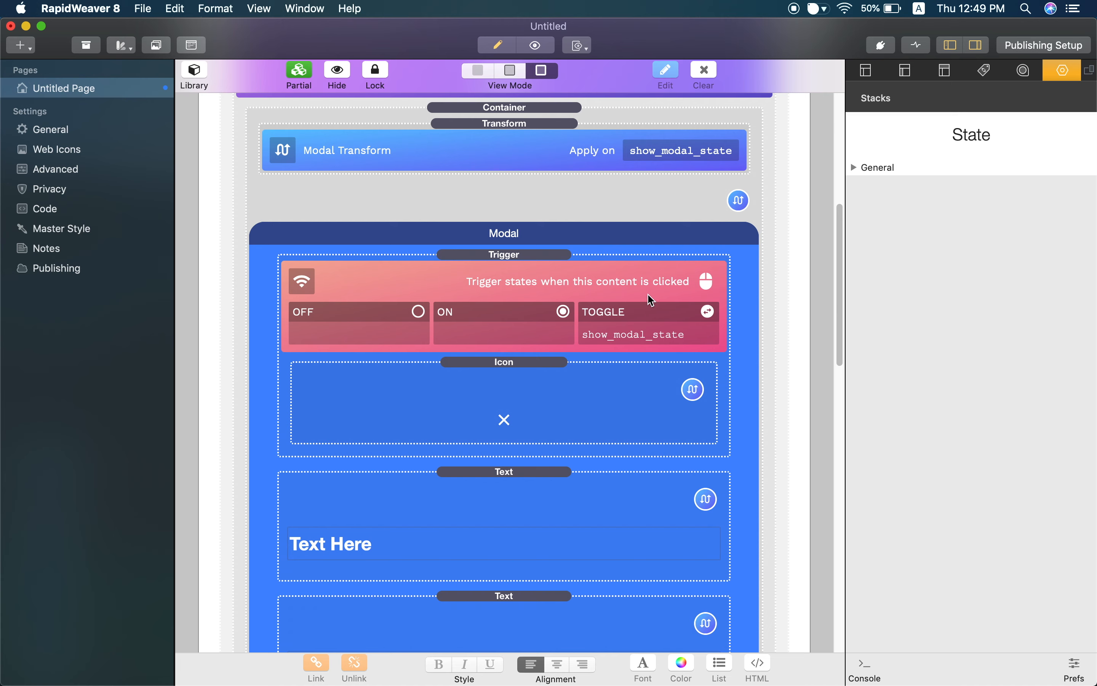
{"action": "left_click", "coordinate": [652, 300]}
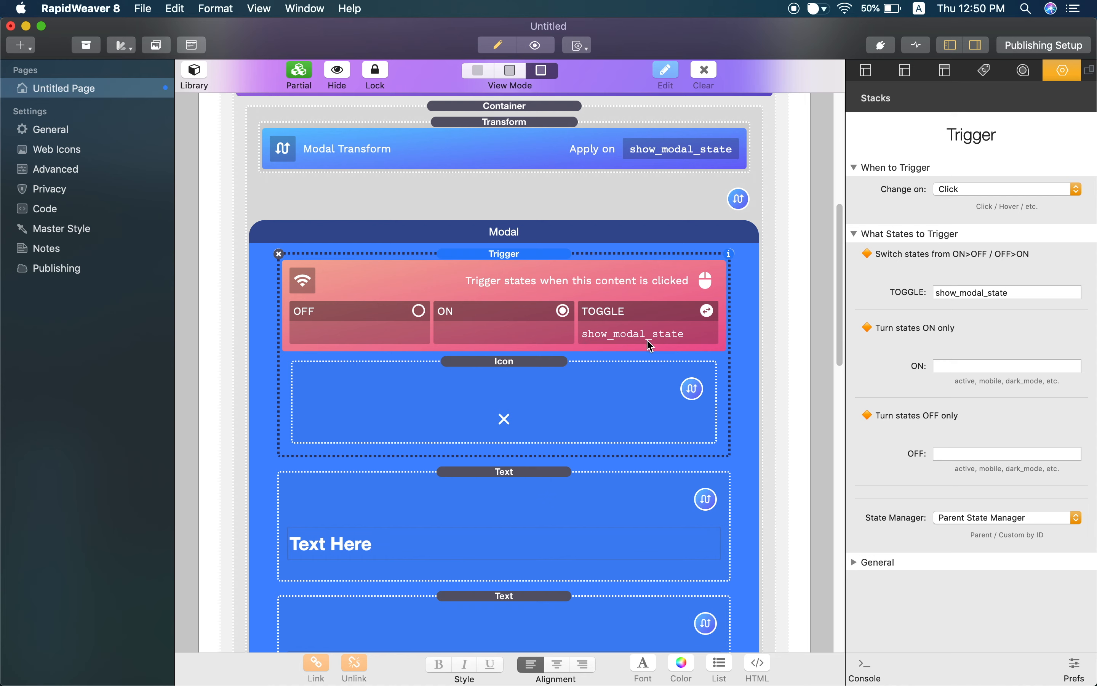
{"action": "scroll", "coordinate": [506, 390], "scroll_direction": "down", "scroll_amount": 10}
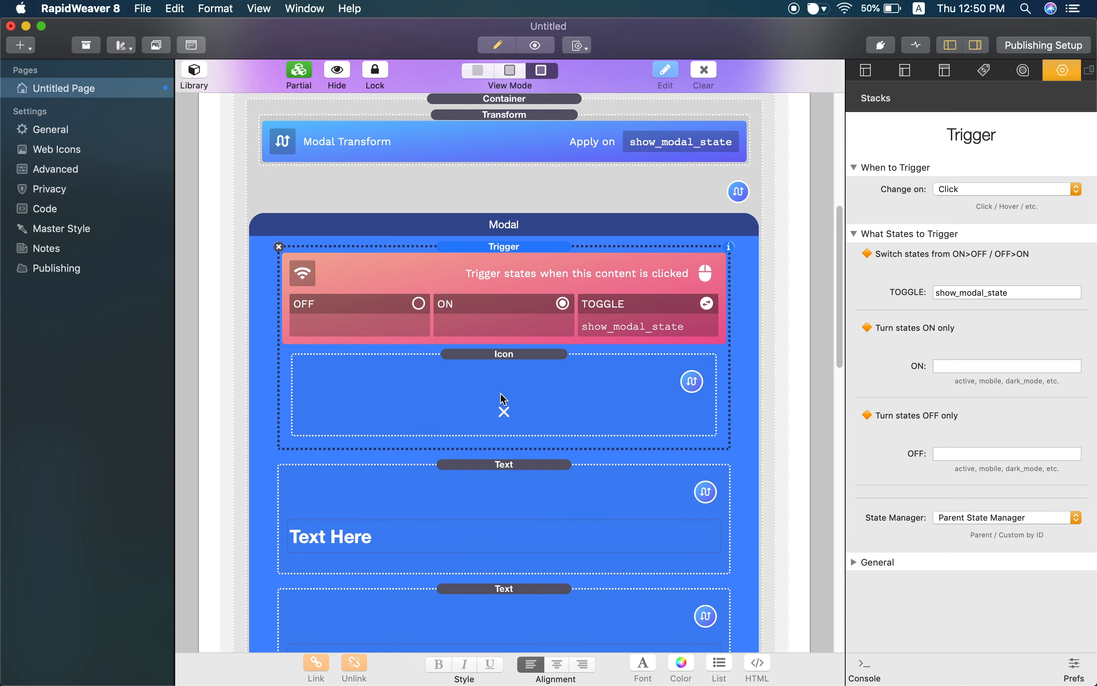
{"action": "scroll", "coordinate": [506, 402], "scroll_direction": "down", "scroll_amount": 10}
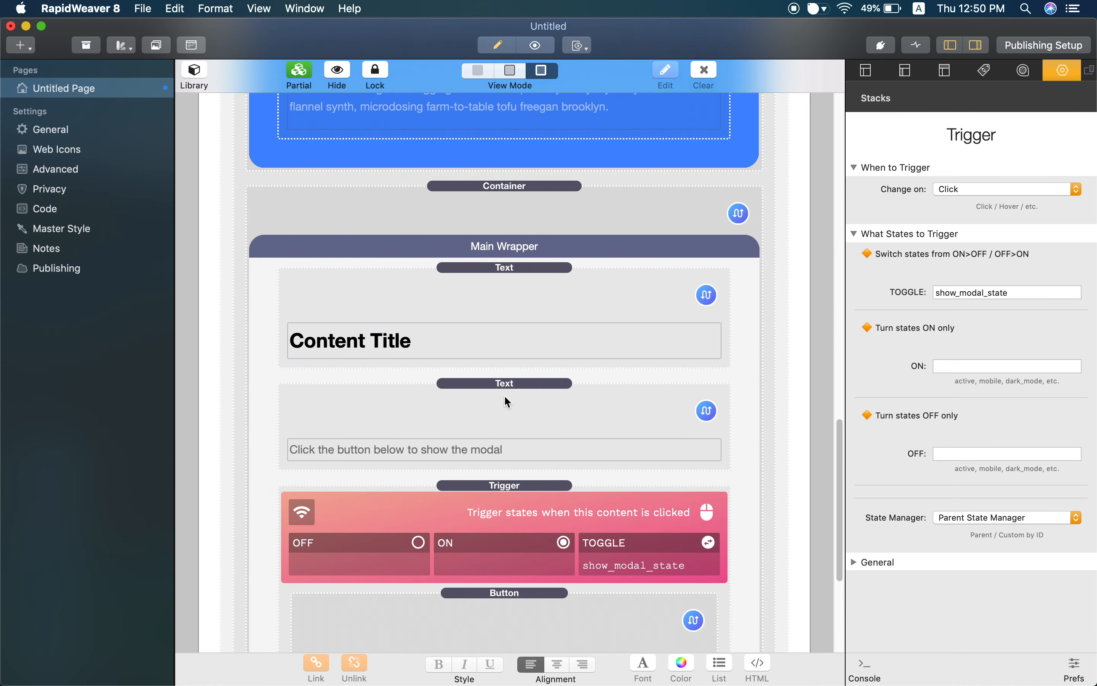
Switch to the Chrome preview, reload the page, and test opening the modal with Show Modal and closing it with the X icon
{"action": "key", "text": "ctrl+Right"}
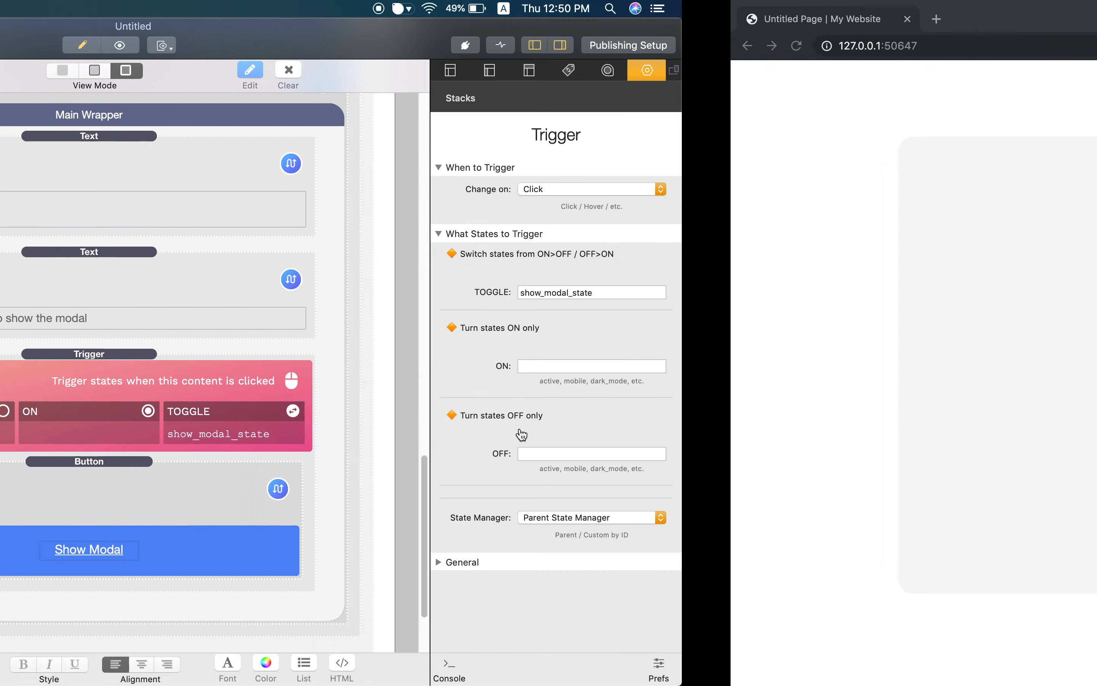
{"action": "key", "text": "super+r"}
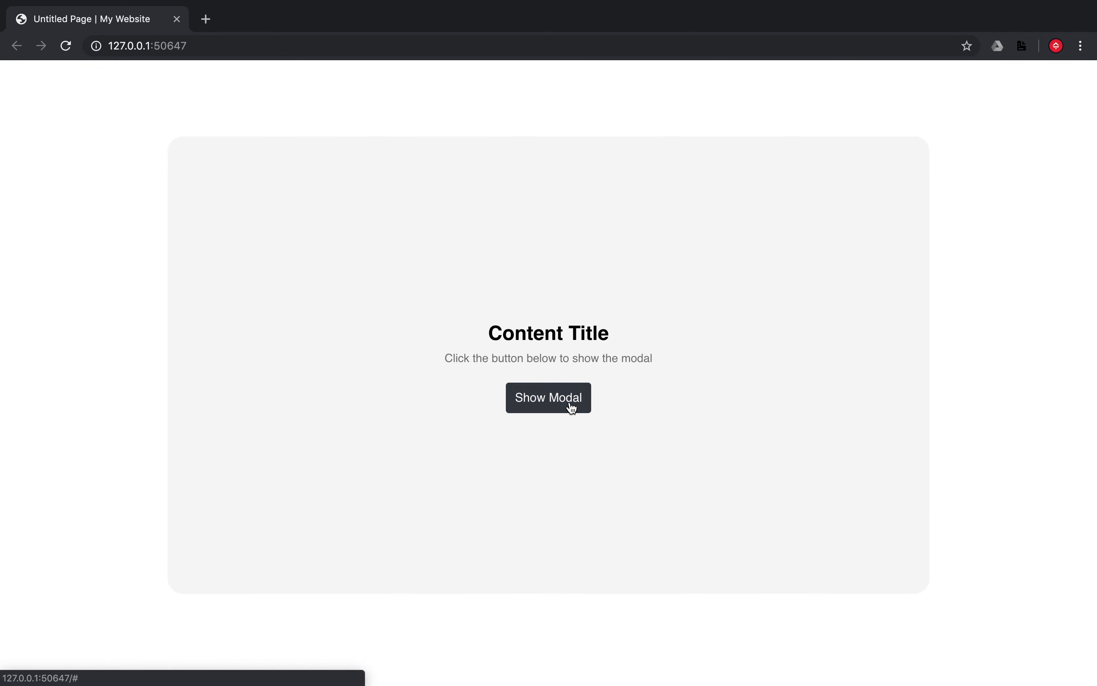
{"action": "left_click", "coordinate": [571, 405]}
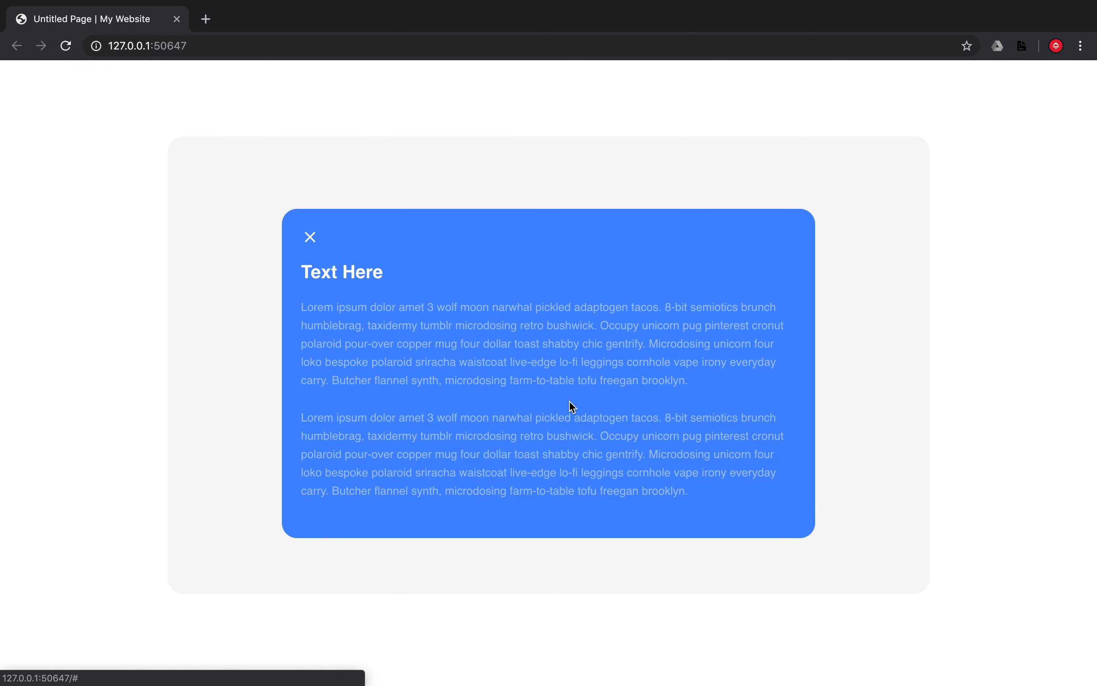
{"action": "left_click", "coordinate": [310, 236]}
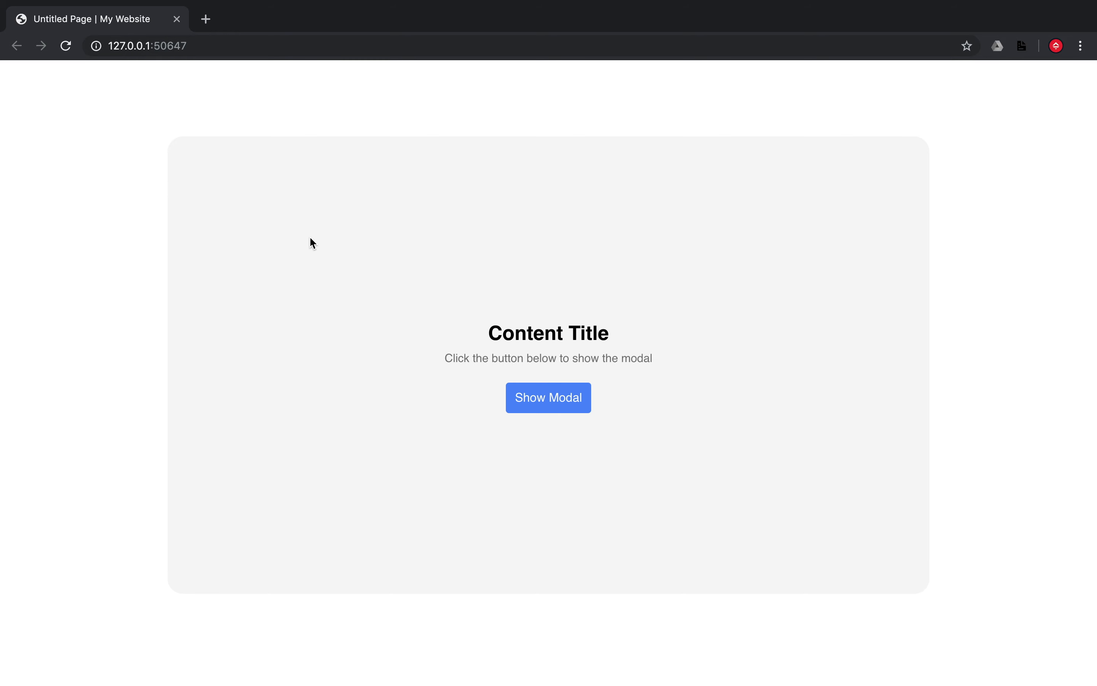
Return to RapidWeaver and set the alignment of the Trigger around the close Icon to Push Right
{"action": "key", "text": "ctrl+Left"}
{"action": "scroll", "coordinate": [559, 346], "scroll_direction": "up", "scroll_amount": 10}
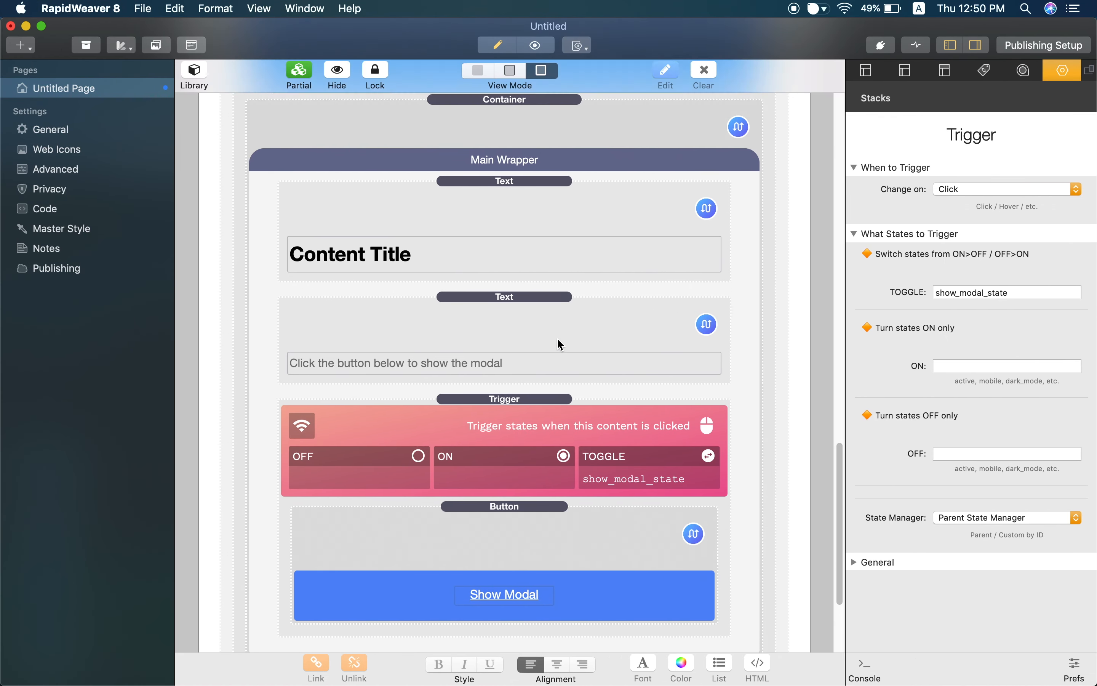
{"action": "scroll", "coordinate": [561, 345], "scroll_direction": "up", "scroll_amount": 12}
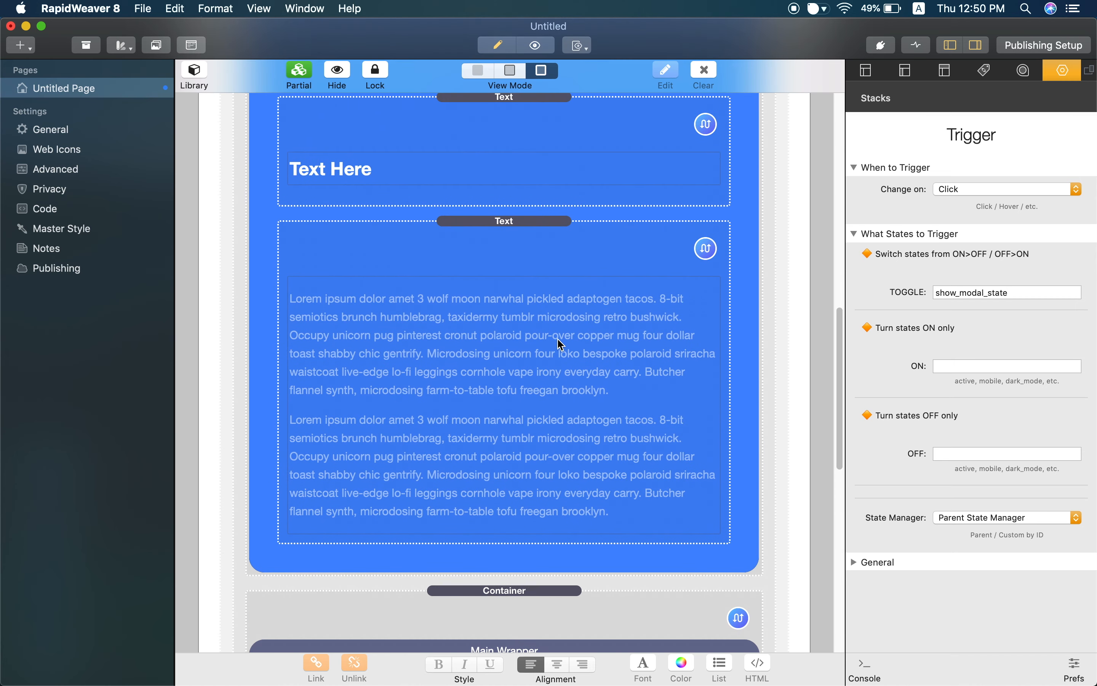
{"action": "scroll", "coordinate": [560, 344], "scroll_direction": "up", "scroll_amount": 3}
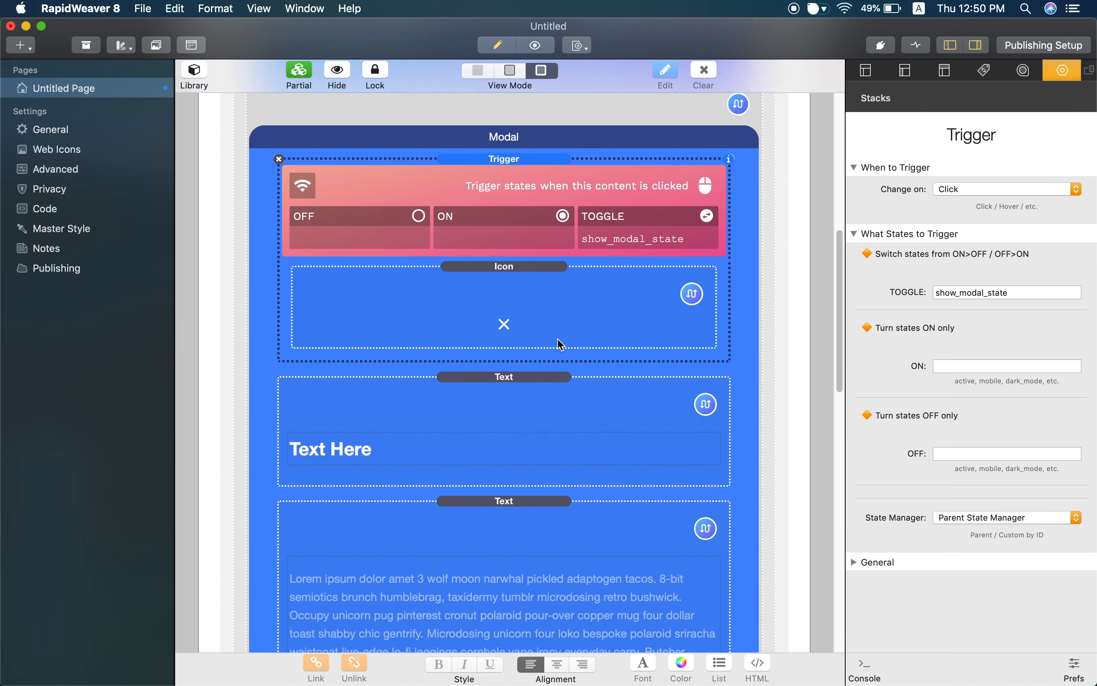
{"action": "left_click", "coordinate": [583, 237]}
{"action": "left_click", "coordinate": [583, 236]}
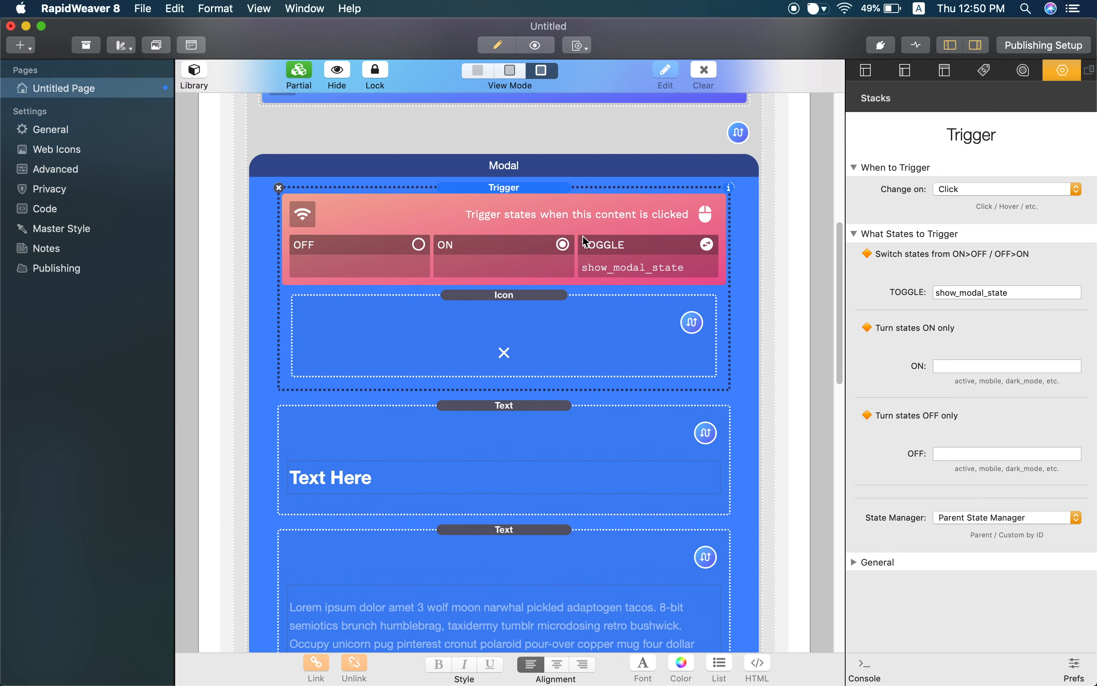
{"action": "left_click", "coordinate": [853, 561]}
{"action": "scroll", "coordinate": [866, 533], "scroll_direction": "down", "scroll_amount": 2}
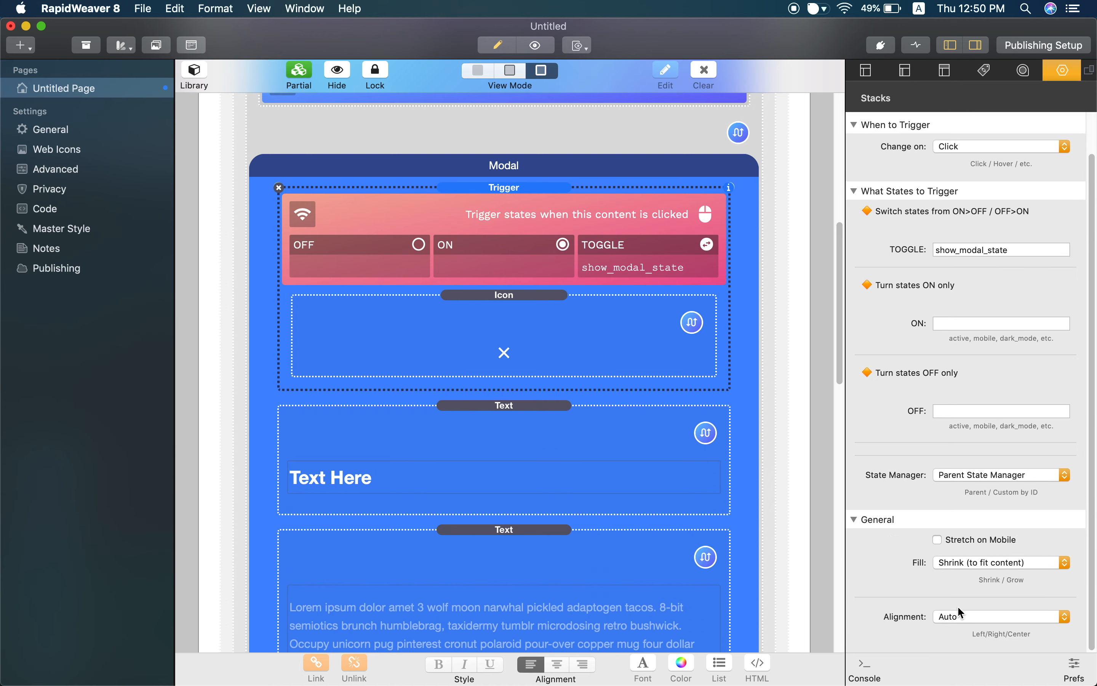
{"action": "left_click", "coordinate": [973, 619]}
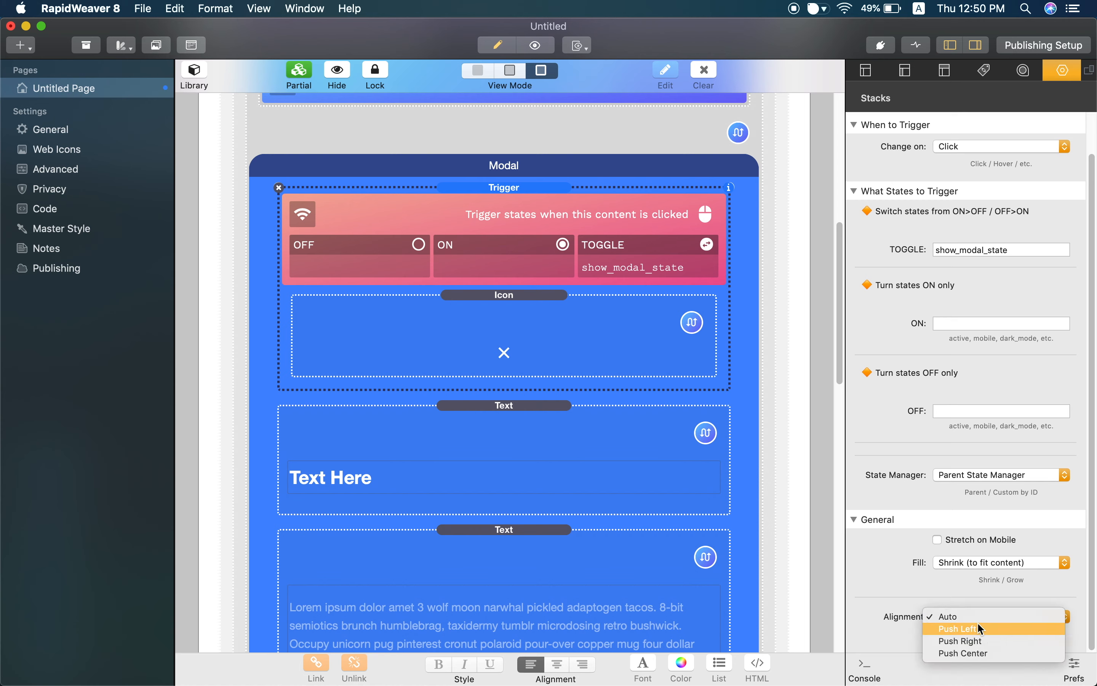
{"action": "left_click", "coordinate": [1009, 642]}
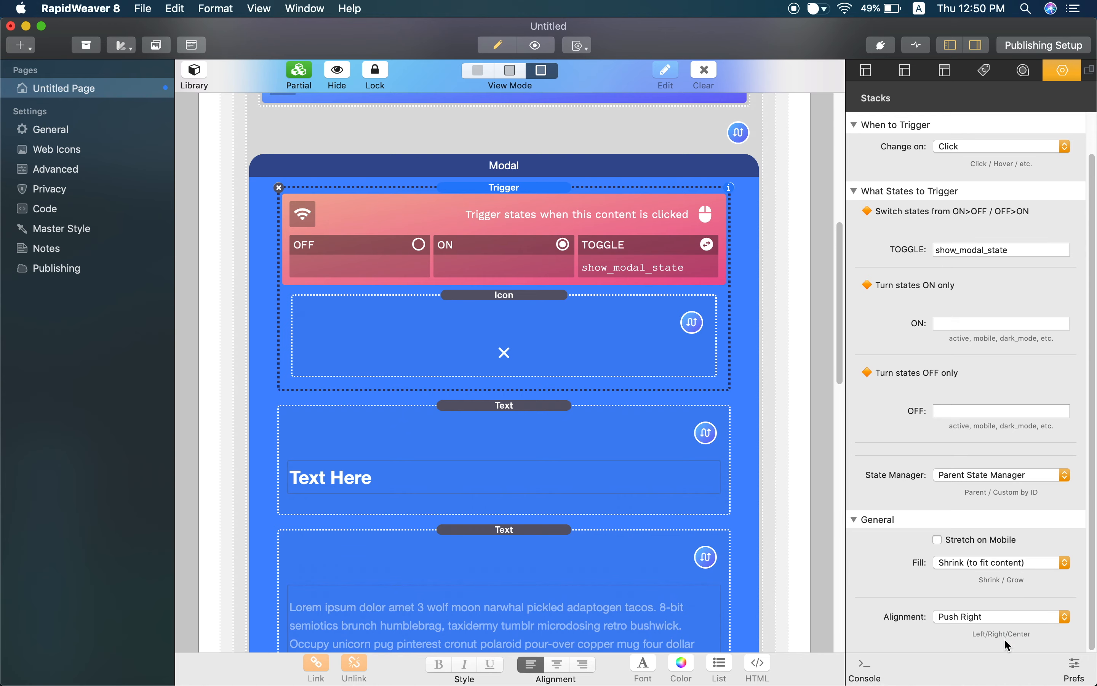
Reload the page in Chrome and check the X icon's placement by opening and closing the modal twice
{"action": "key", "text": "super+r"}
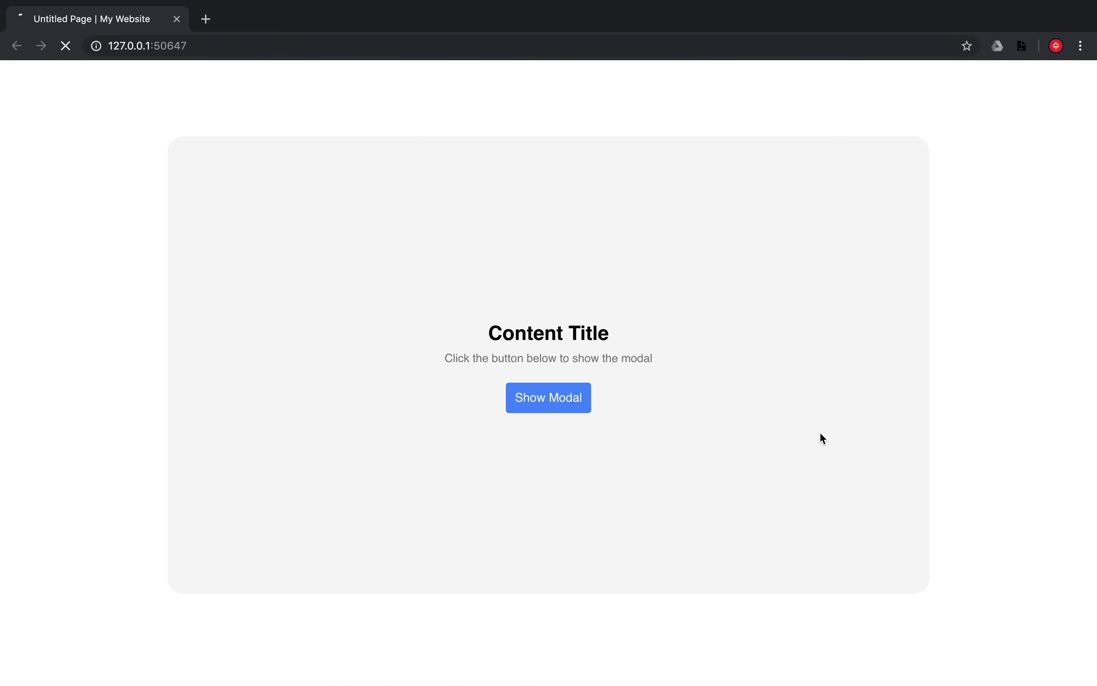
{"action": "left_click", "coordinate": [586, 403]}
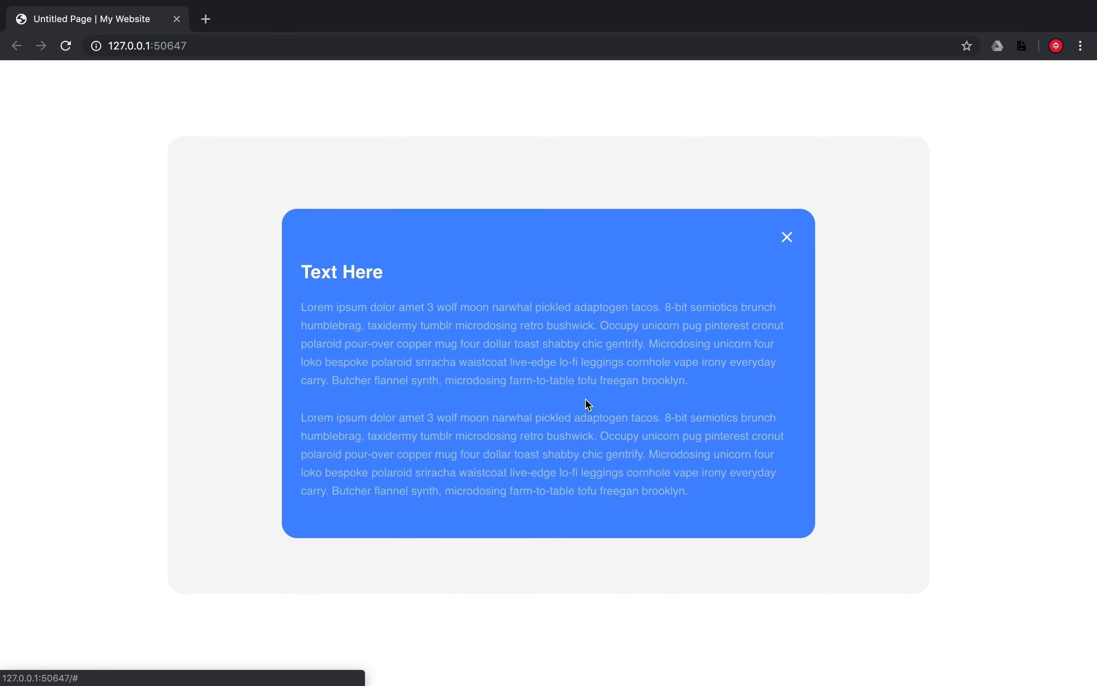
{"action": "left_click", "coordinate": [786, 245]}
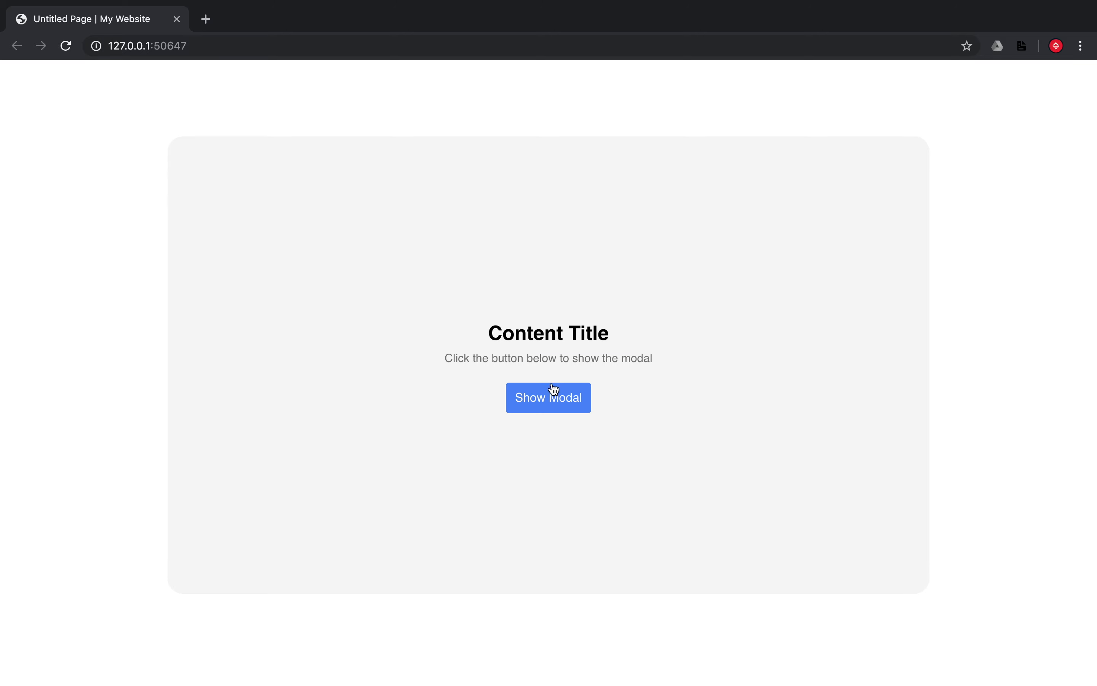
{"action": "left_click", "coordinate": [553, 391]}
{"action": "left_click", "coordinate": [787, 237]}
Return to RapidWeaver and give the Modal container a shadow with a Y offset of 10 px and a blur of 30 px
{"action": "key", "text": "ctrl+Left"}
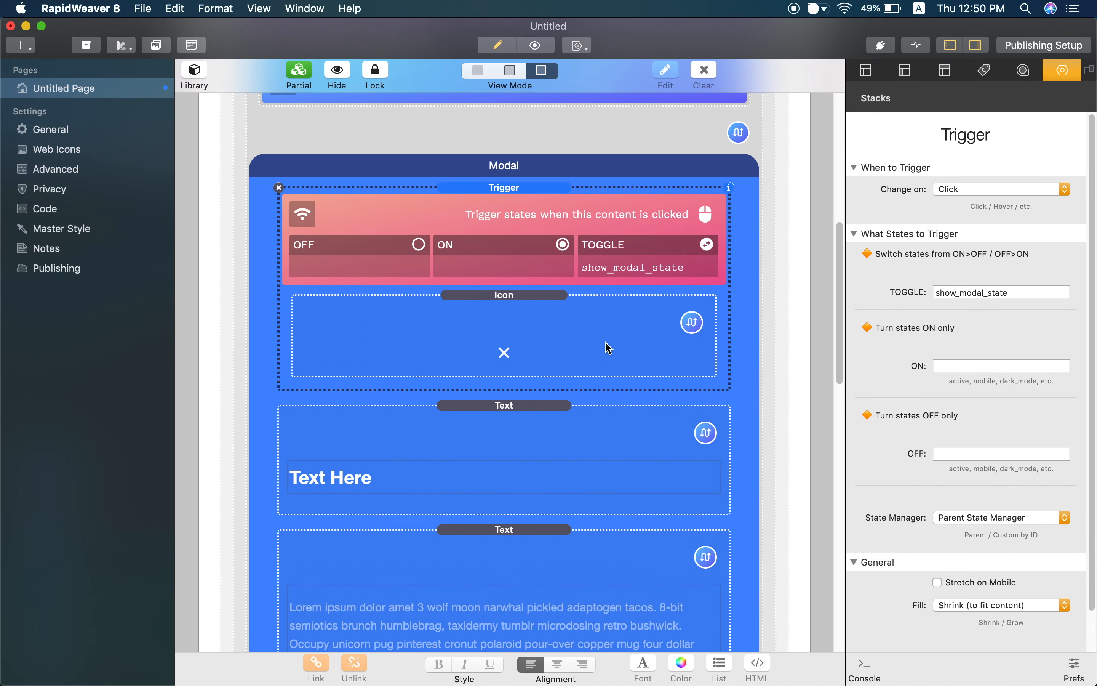
{"action": "scroll", "coordinate": [607, 346], "scroll_direction": "up", "scroll_amount": 3}
{"action": "scroll", "coordinate": [584, 352], "scroll_direction": "up", "scroll_amount": 2}
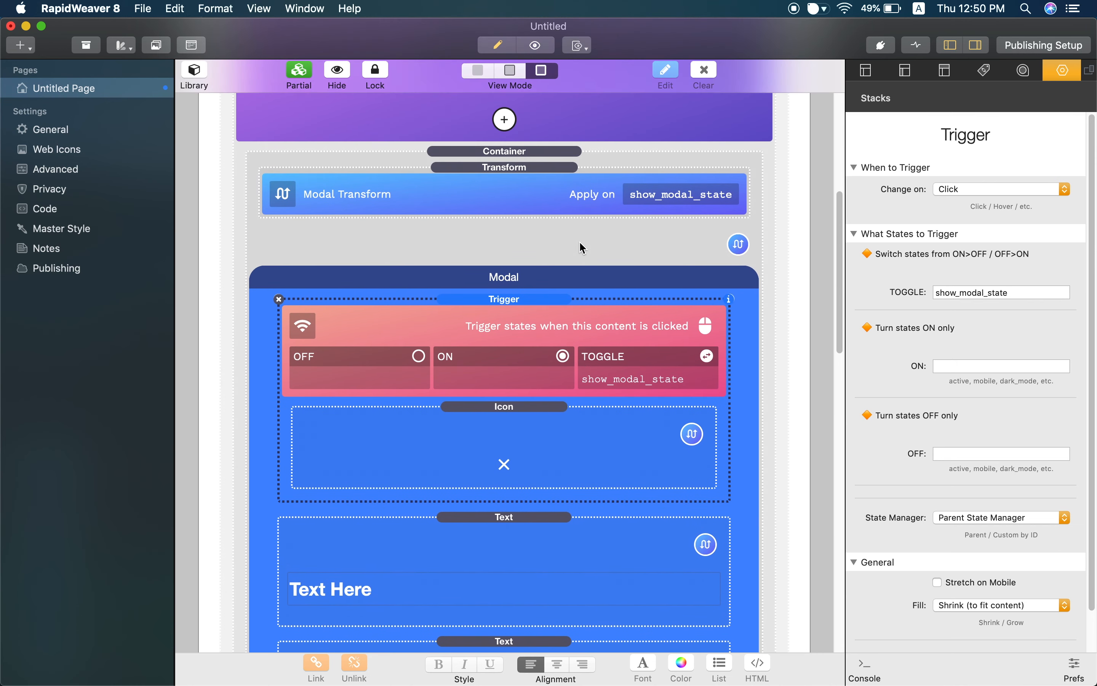
{"action": "left_click", "coordinate": [583, 247]}
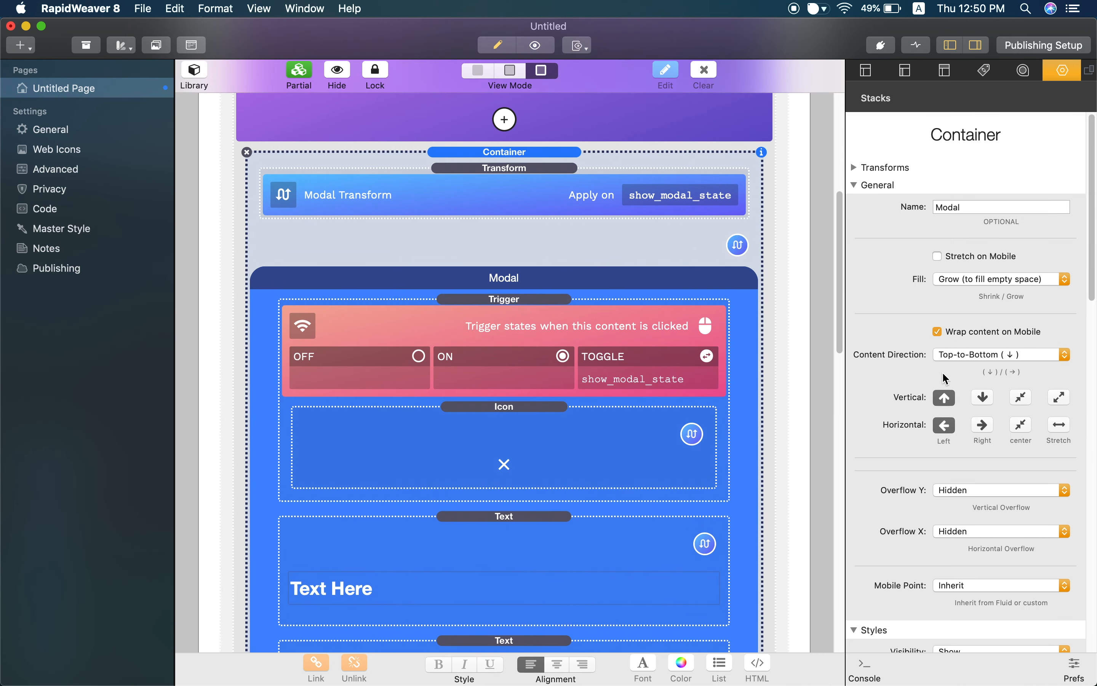
{"action": "scroll", "coordinate": [928, 404], "scroll_direction": "down", "scroll_amount": 2}
{"action": "scroll", "coordinate": [925, 404], "scroll_direction": "down", "scroll_amount": 15}
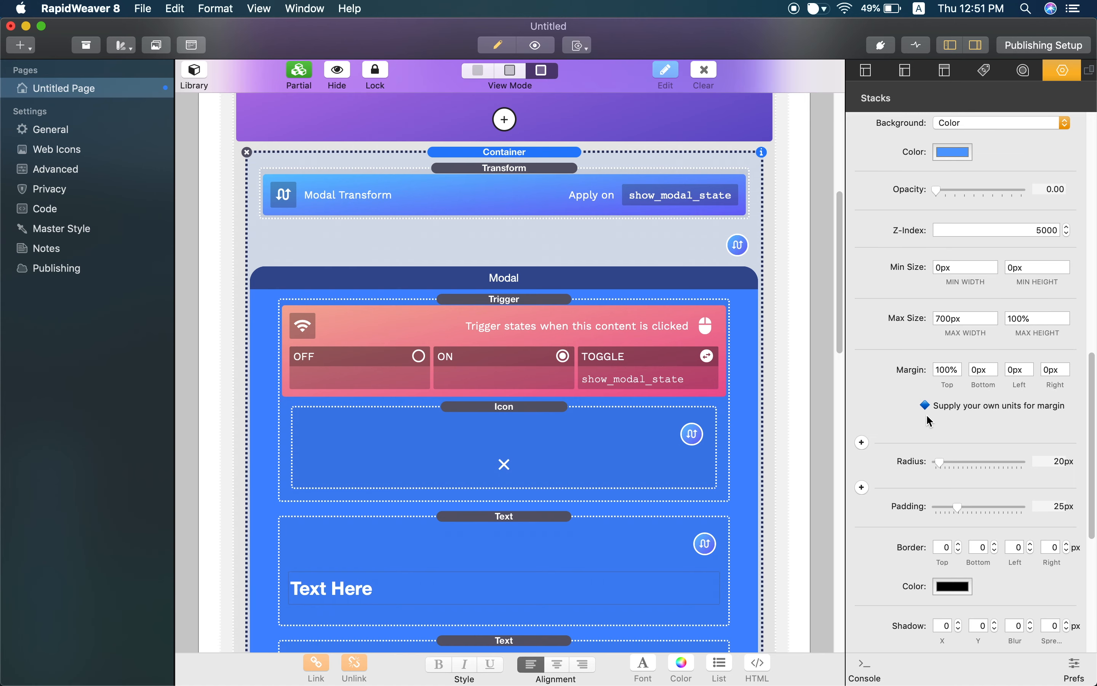
{"action": "scroll", "coordinate": [920, 451], "scroll_direction": "down", "scroll_amount": 5}
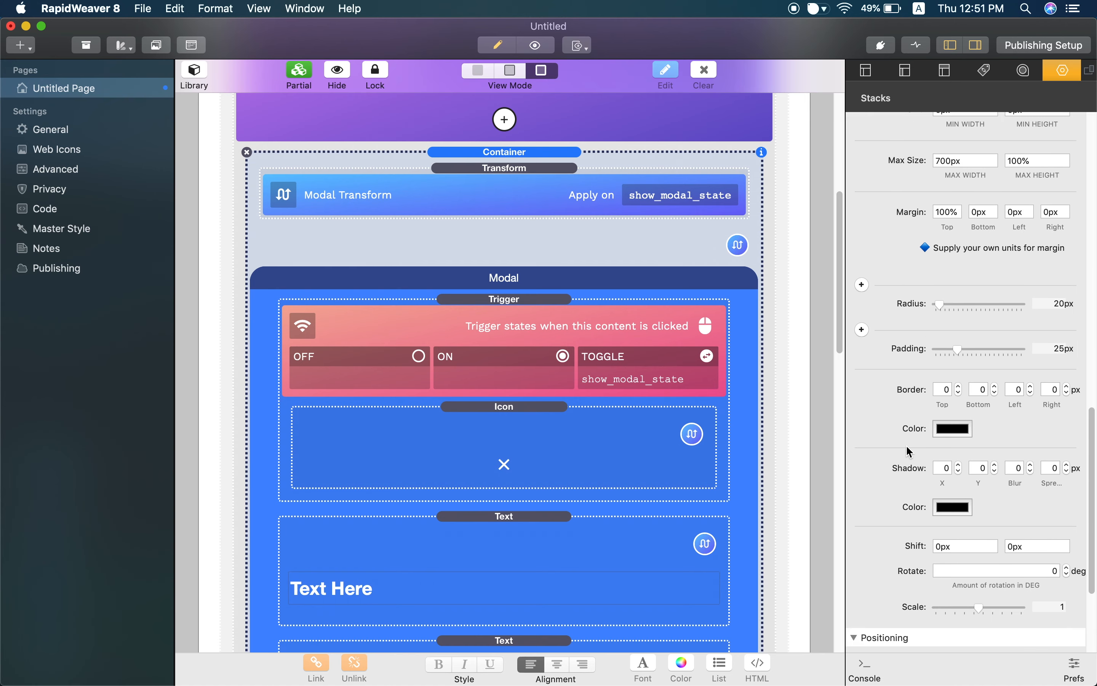
{"action": "scroll", "coordinate": [912, 458], "scroll_direction": "down", "scroll_amount": 1}
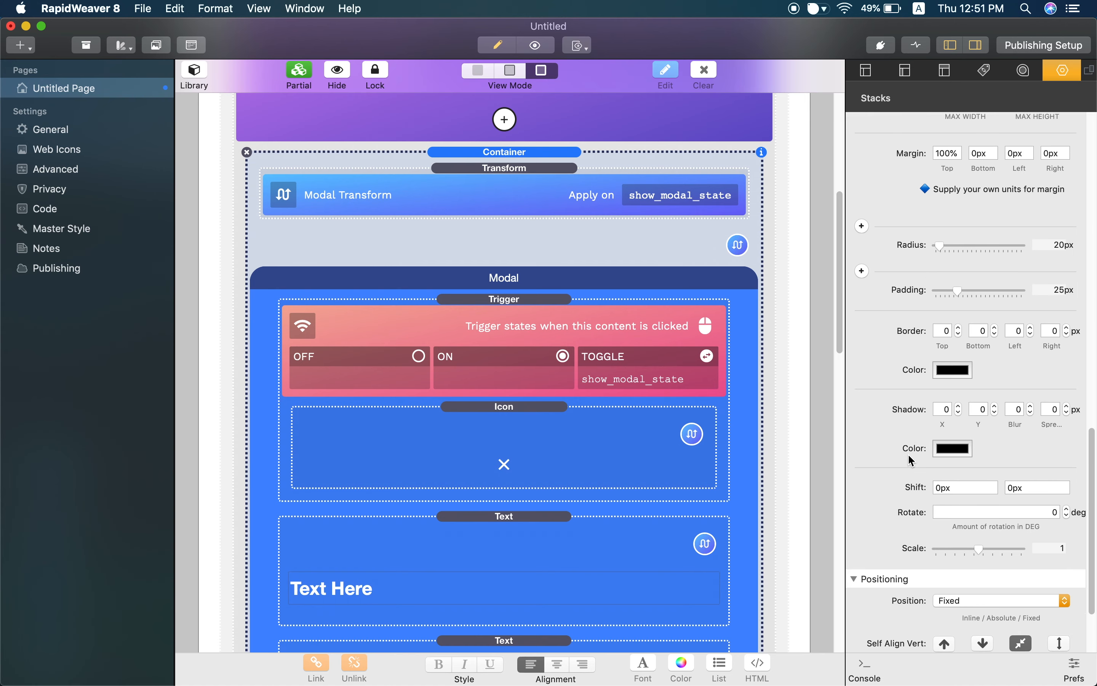
{"action": "left_click", "coordinate": [944, 409]}
{"action": "left_click", "coordinate": [973, 409]}
{"action": "left_click", "coordinate": [1010, 410]}
{"action": "left_click", "coordinate": [1050, 410]}
{"action": "left_click", "coordinate": [982, 410]}
{"action": "type", "text": "10"}
{"action": "left_click", "coordinate": [1014, 410]}
{"action": "type", "text": "30"}
Set the opacity of the Modal container's black shadow color to 30% and close the color picker
{"action": "left_click", "coordinate": [959, 449]}
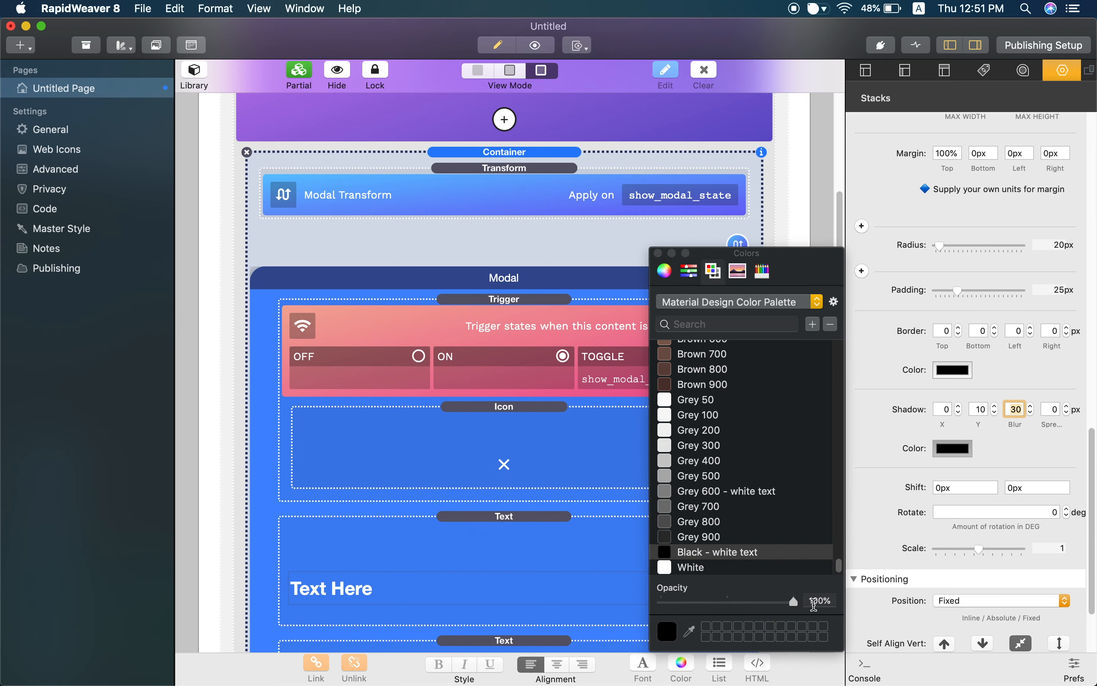
{"action": "left_click", "coordinate": [817, 602]}
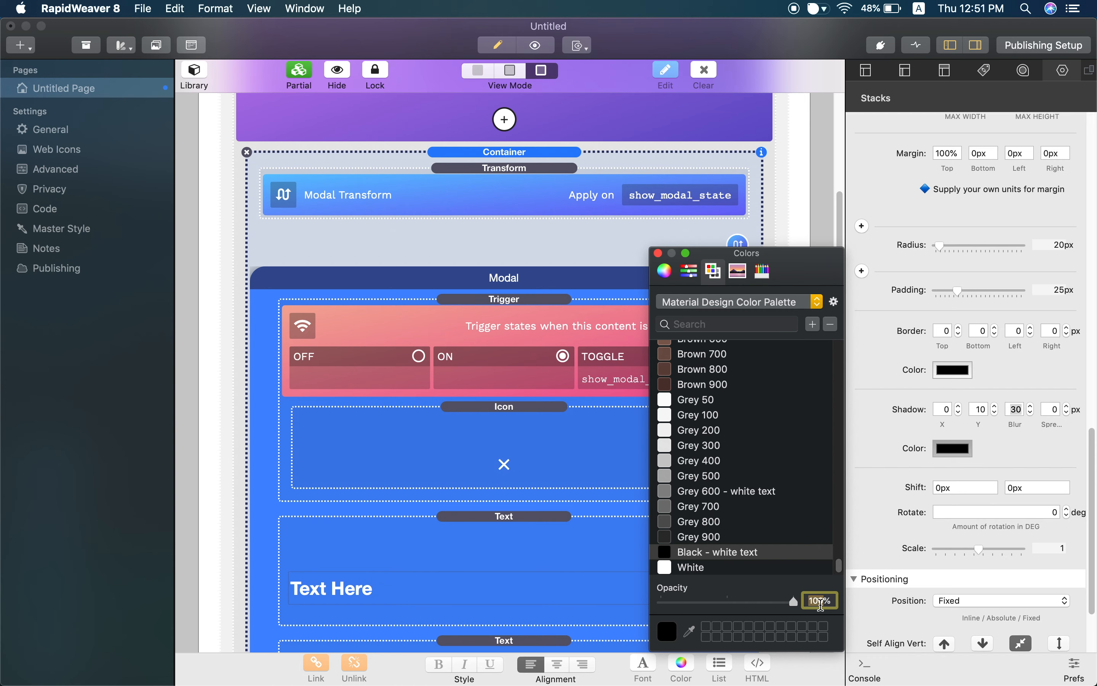
{"action": "type", "text": "30"}
{"action": "key", "text": "Return"}
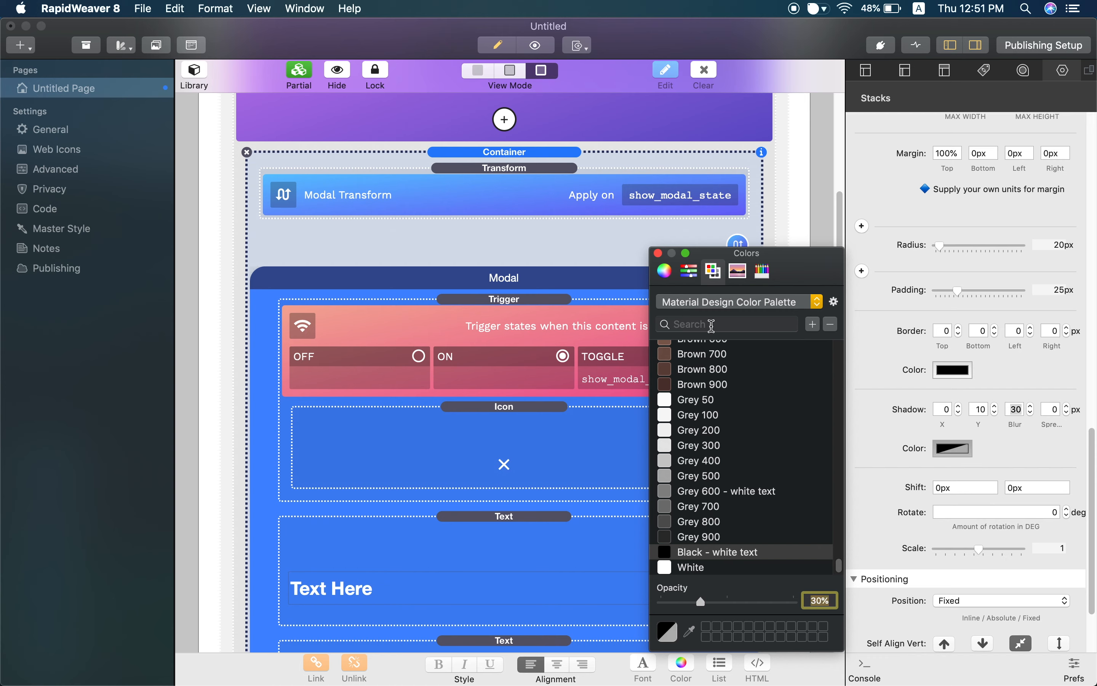
{"action": "left_click", "coordinate": [658, 253]}
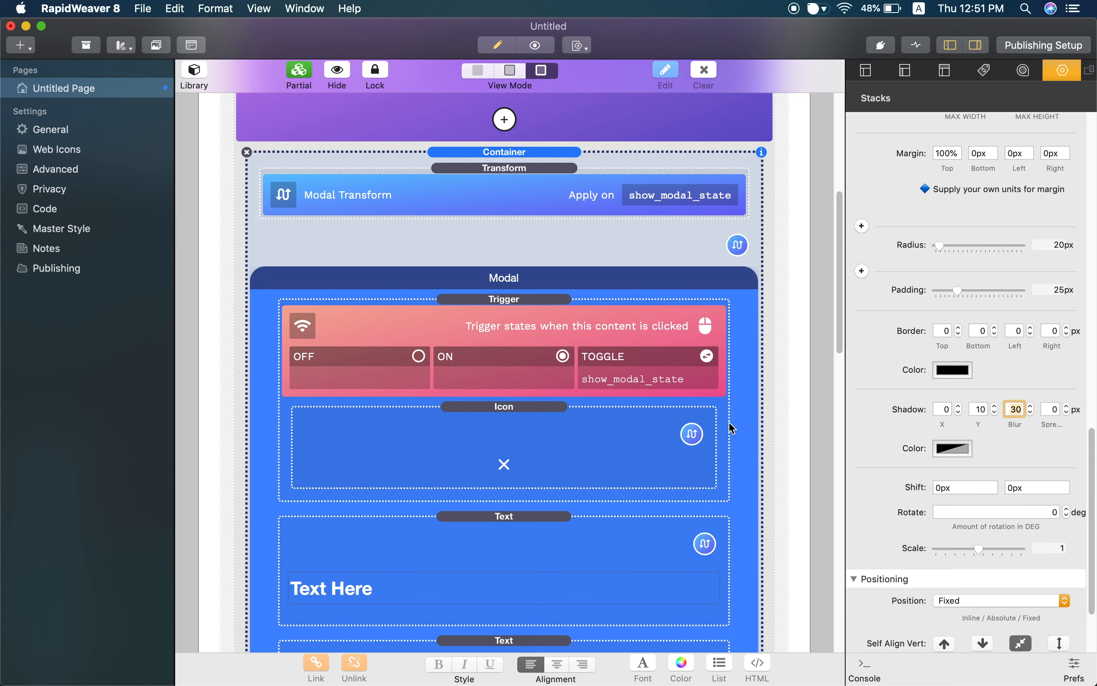
Reload the page in the Chrome preview and open the modal with Show Modal to check its shadow
{"action": "key", "text": "ctrl+Right"}
{"action": "key", "text": "super+r"}
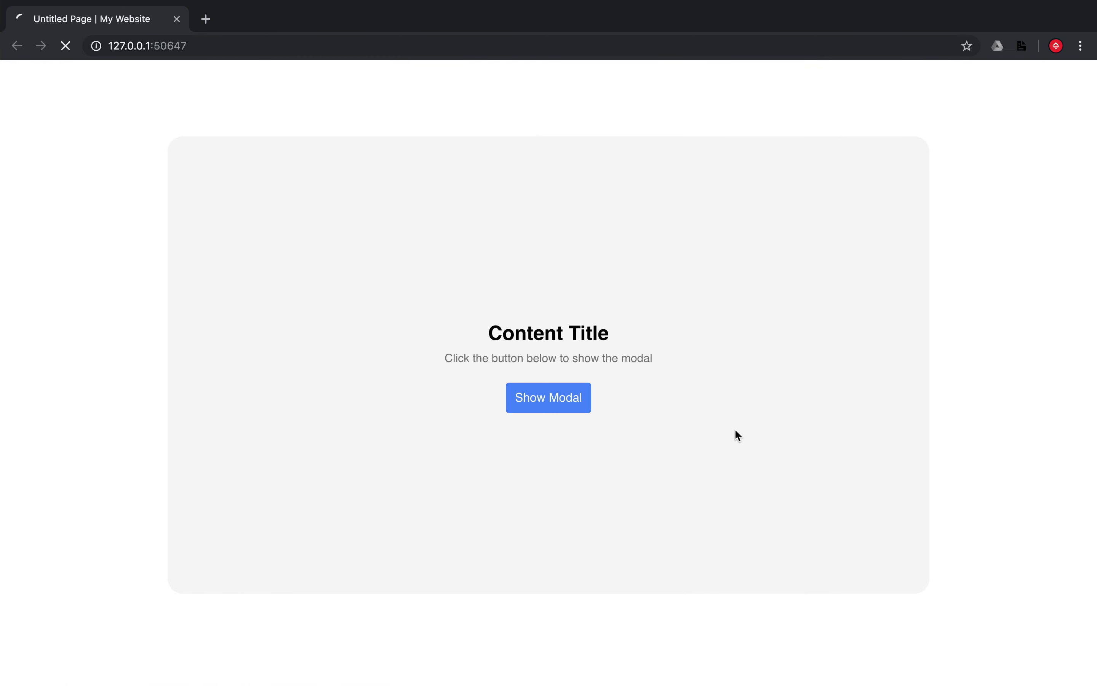
{"action": "left_click", "coordinate": [582, 402]}
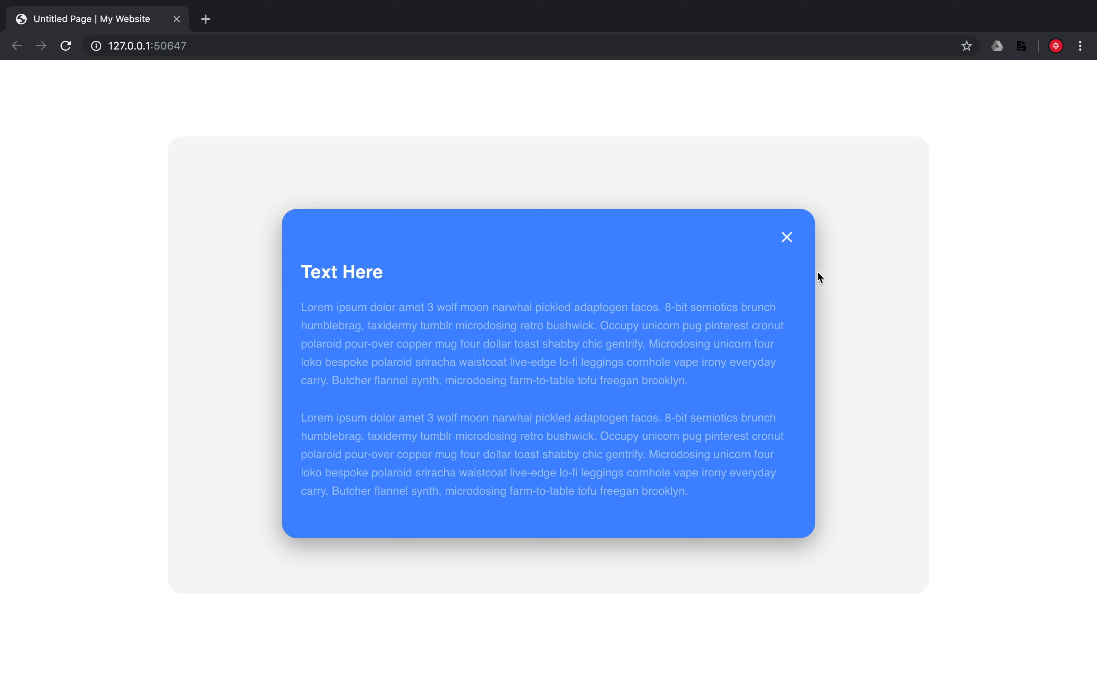
Close the modal with its X icon, reopen it with Show Modal, and close it again to check the toggle
{"action": "left_click", "coordinate": [789, 243]}
{"action": "left_click", "coordinate": [568, 399]}
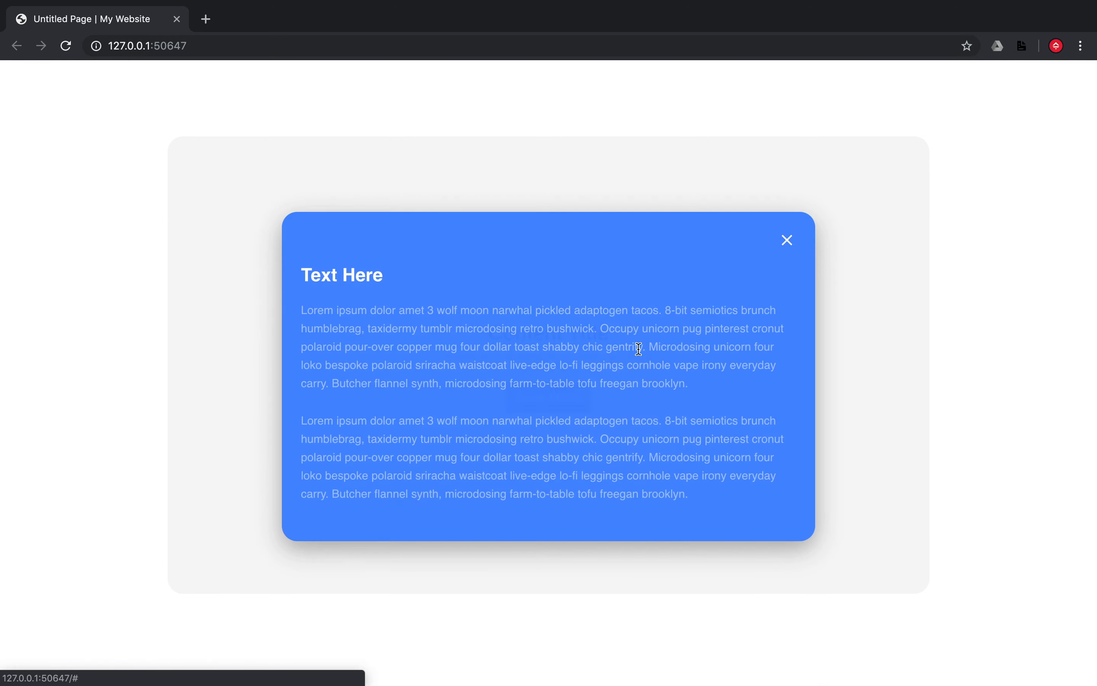
{"action": "left_click", "coordinate": [789, 243]}
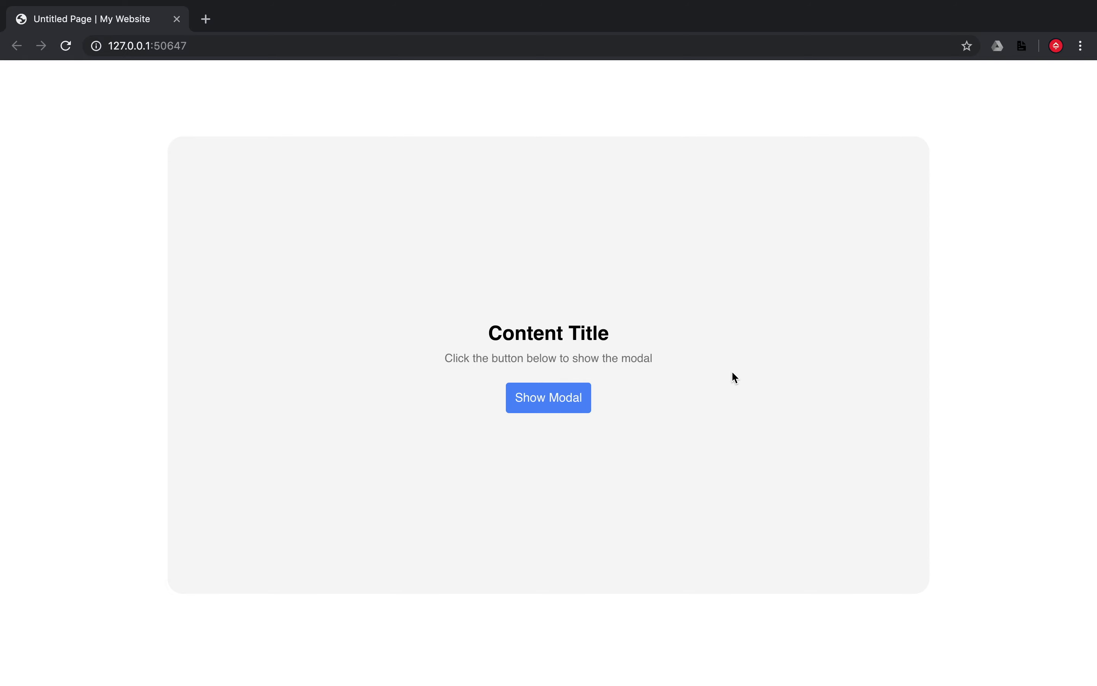
Return to RapidWeaver and look through the Fluid stacks in the library: Container, Button, Icon, Image, Text, State Manager and Trigger
{"action": "key", "text": "ctrl+Left"}
{"action": "left_click", "coordinate": [196, 66]}
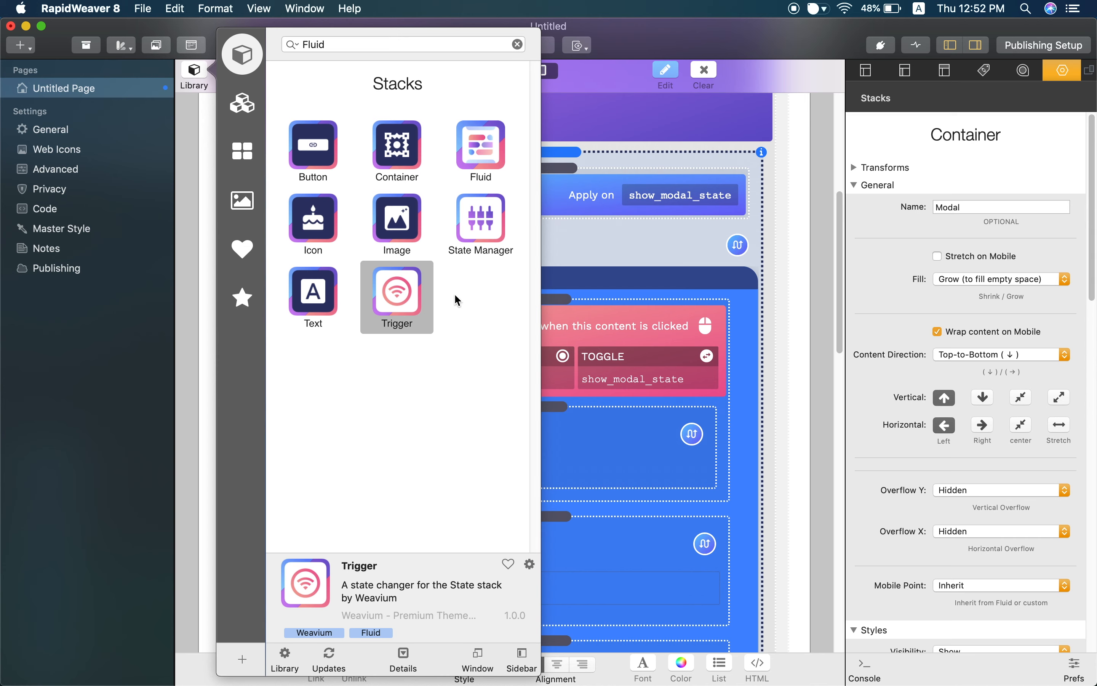
{"action": "left_click", "coordinate": [418, 169]}
{"action": "left_click", "coordinate": [327, 165]}
{"action": "left_click", "coordinate": [325, 223]}
{"action": "left_click", "coordinate": [365, 233]}
{"action": "left_click", "coordinate": [346, 289]}
{"action": "left_click", "coordinate": [380, 304]}
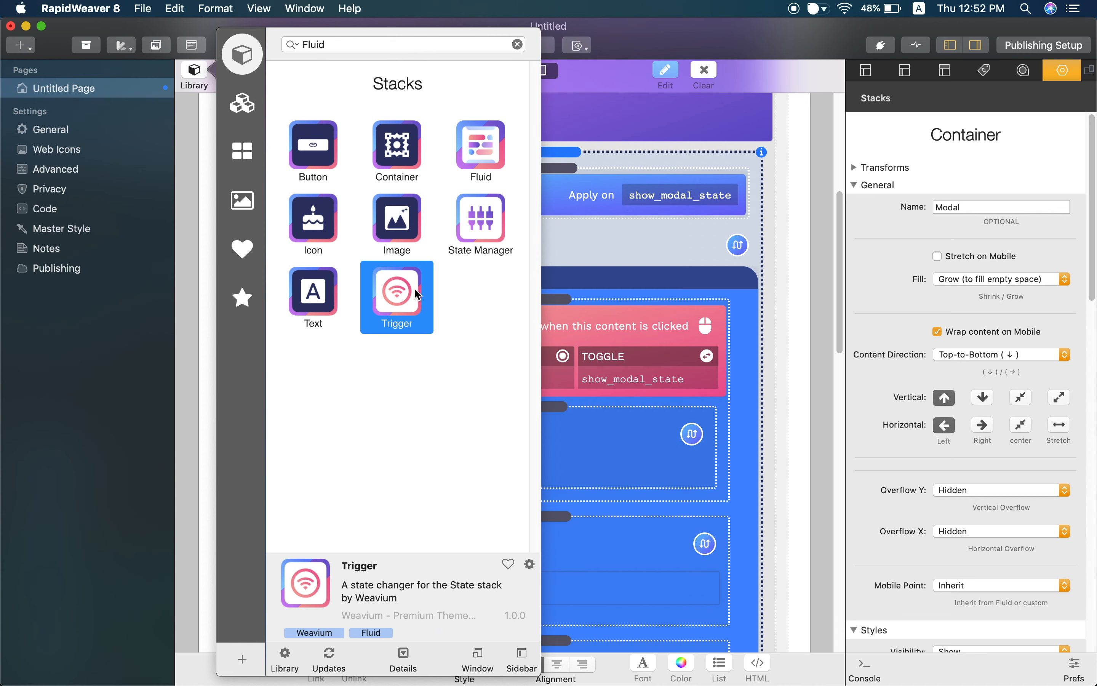
{"action": "left_click", "coordinate": [490, 236]}
{"action": "left_click", "coordinate": [416, 291]}
Clear the Fluid search in the stack library and close the library to return to the page layout
{"action": "left_click", "coordinate": [518, 44]}
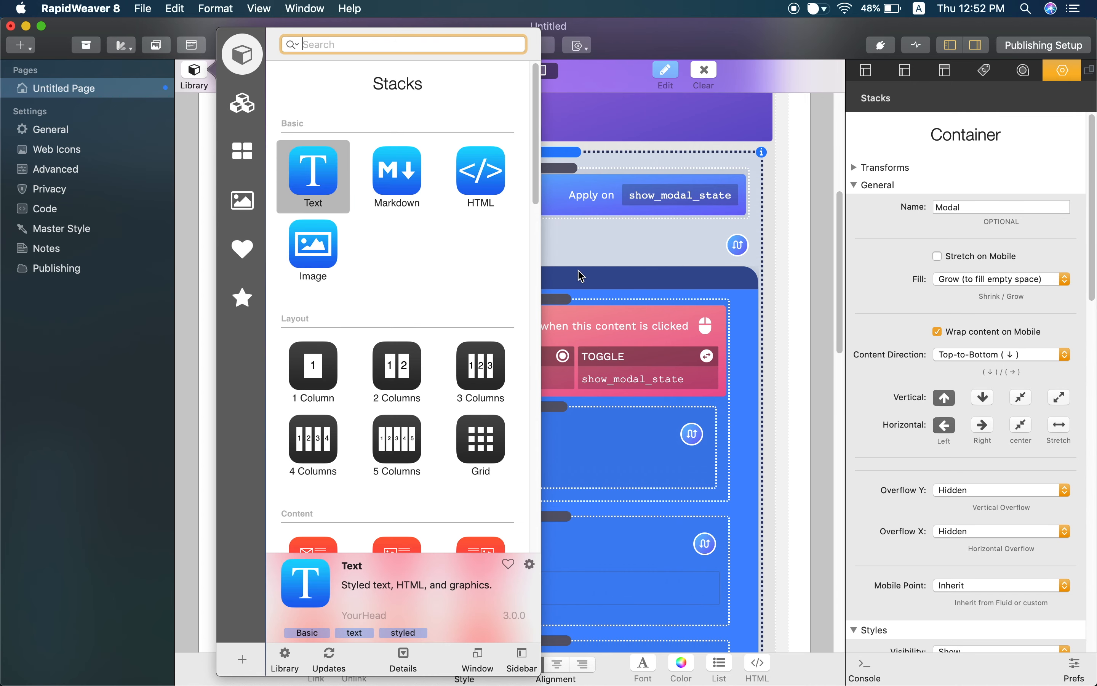
{"action": "left_click", "coordinate": [598, 259]}
{"action": "scroll", "coordinate": [599, 259], "scroll_direction": "up", "scroll_amount": 5}
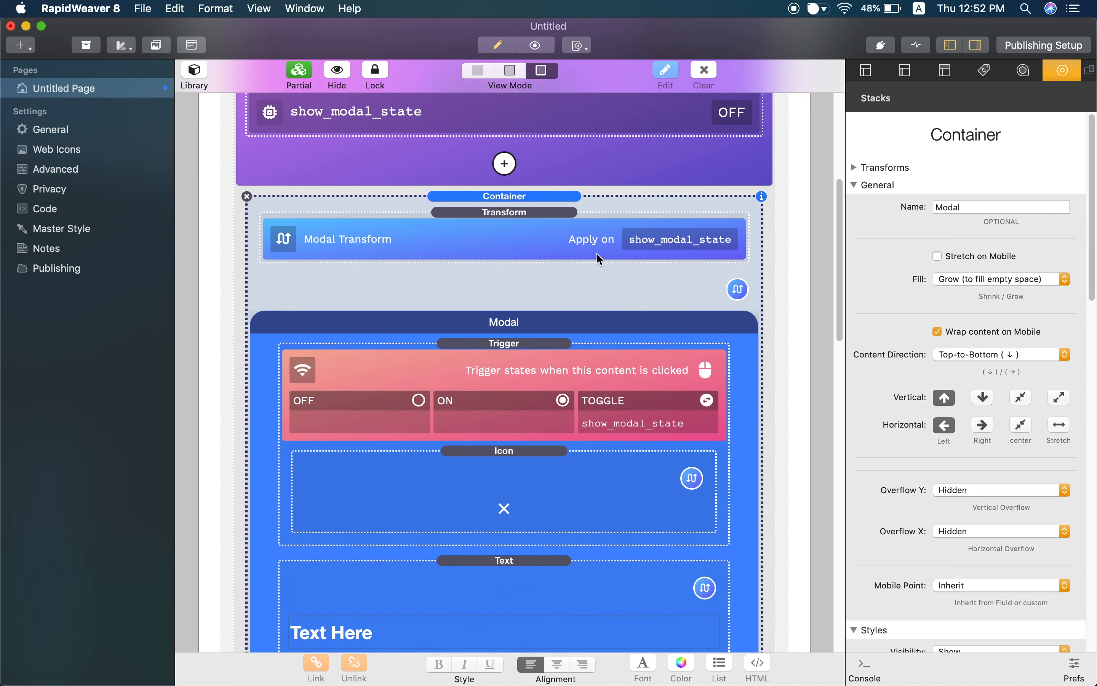